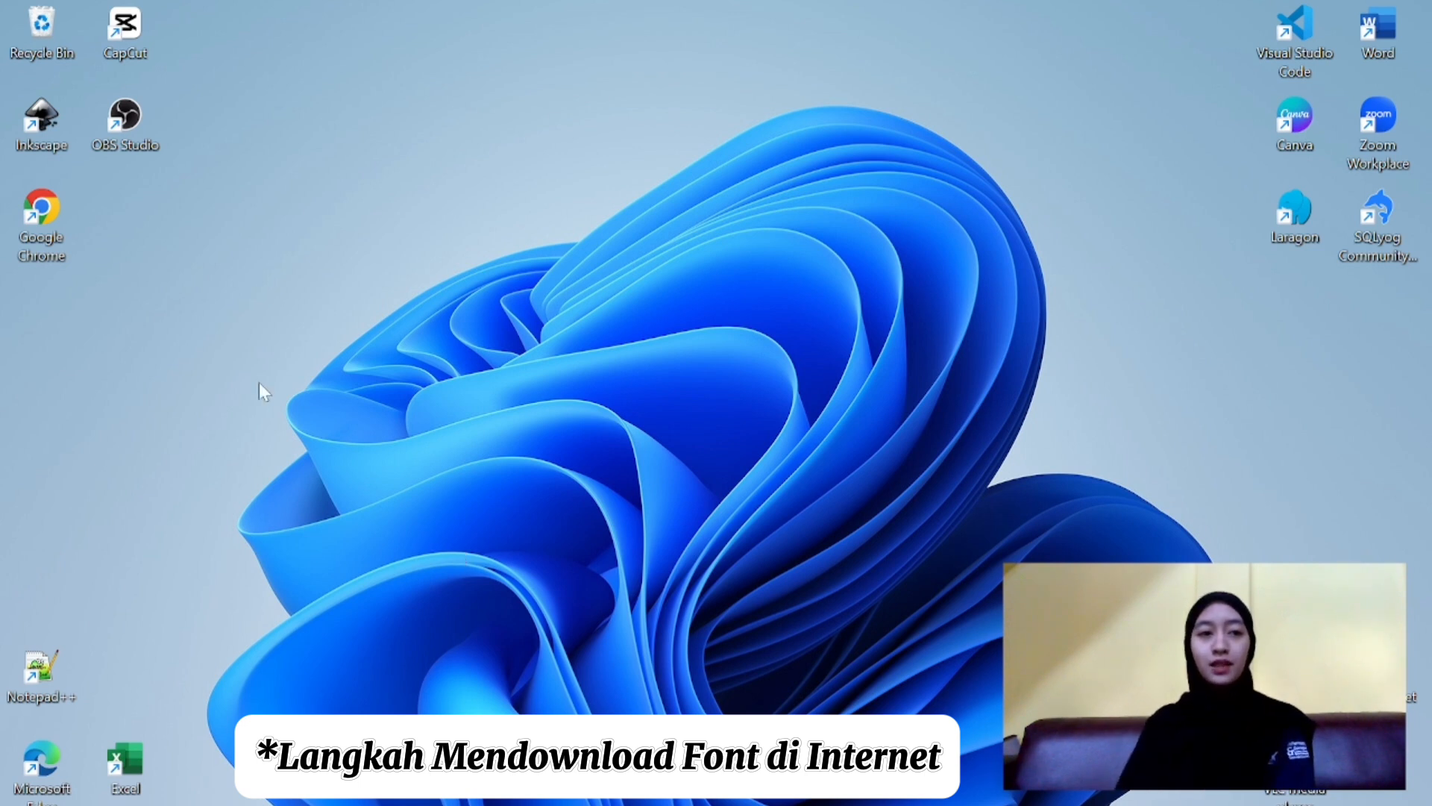
- Open Google Chrome, search the web for "google font" and open the Google Fonts browsing site
double_click(43, 215)
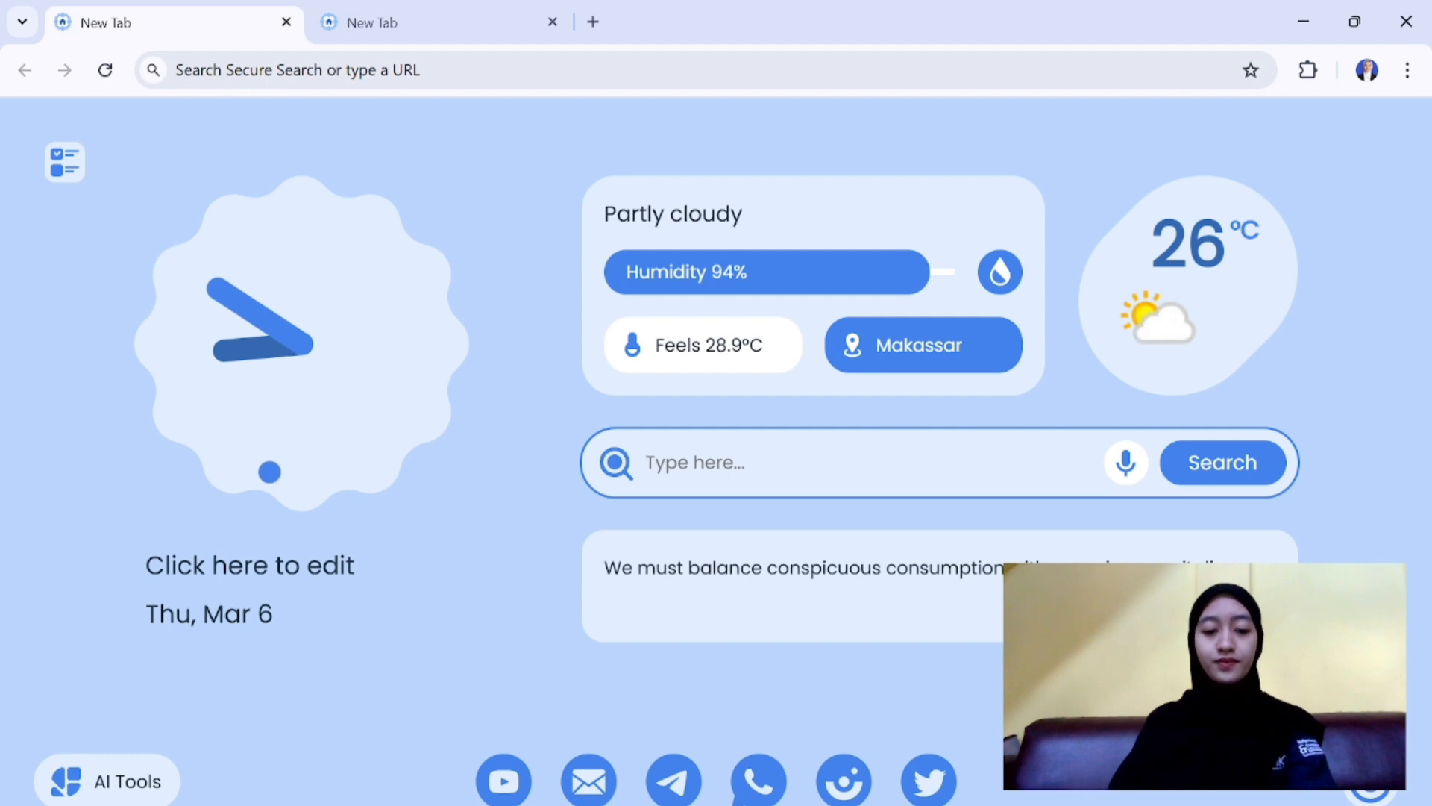
type("google")
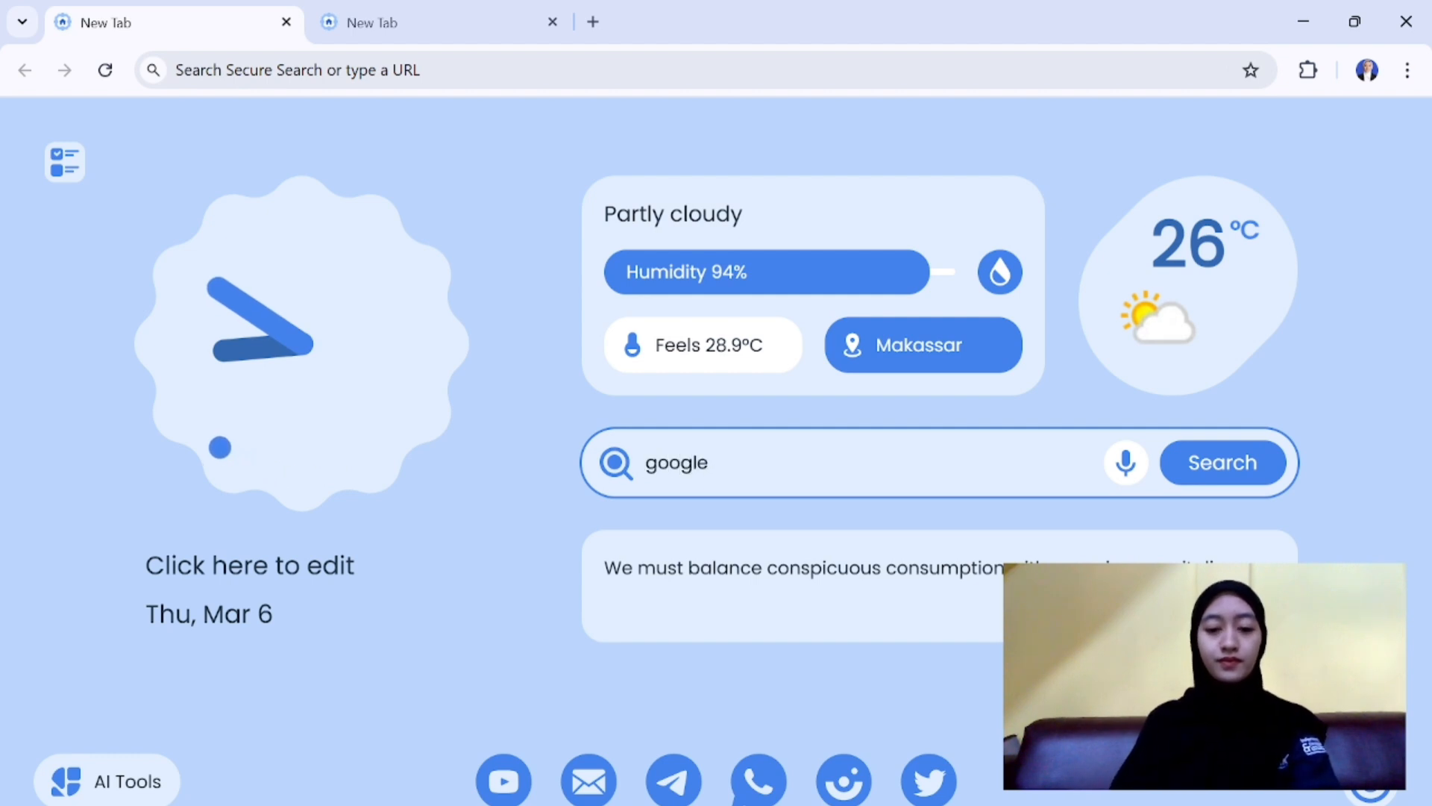
type(" font")
key("Return")
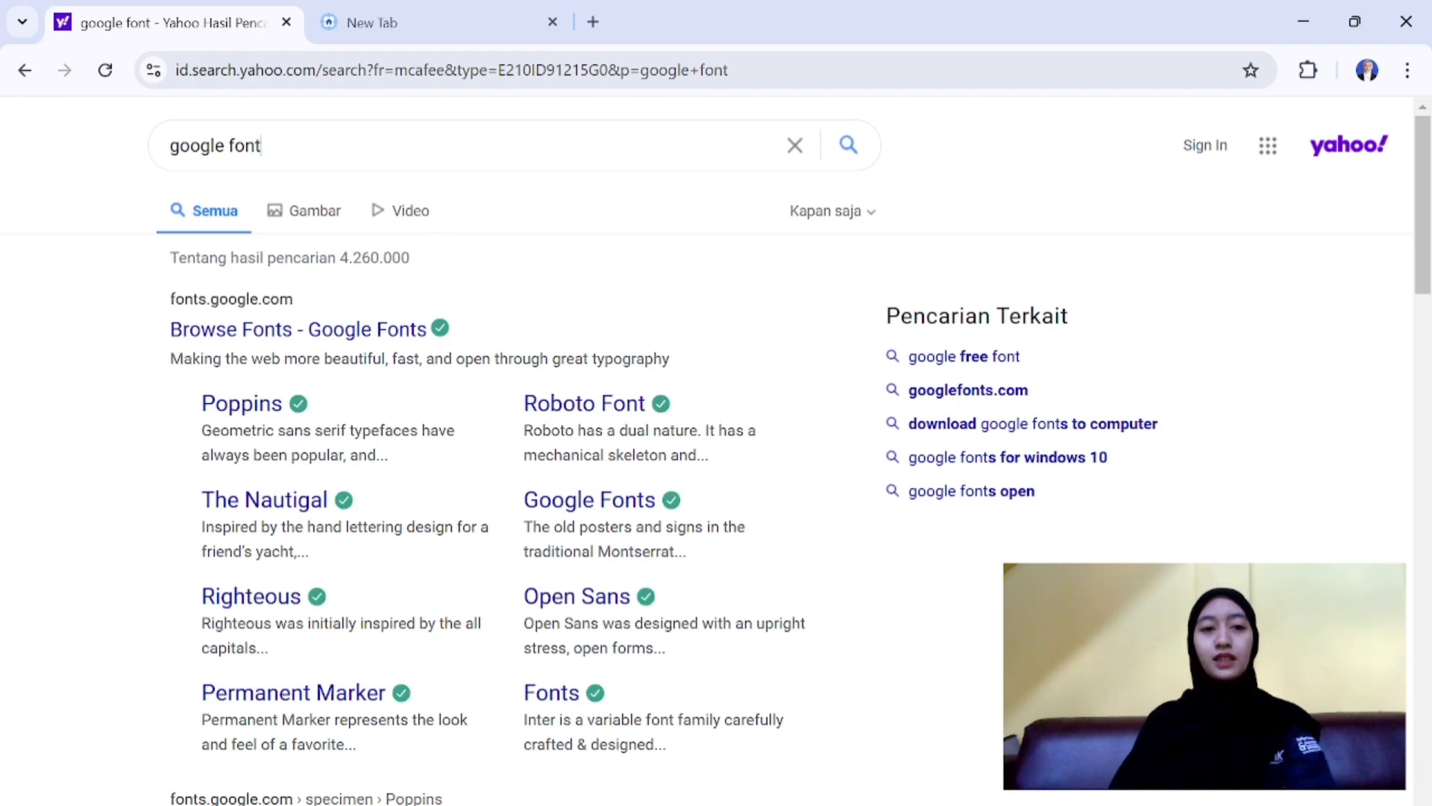
left_click(360, 339)
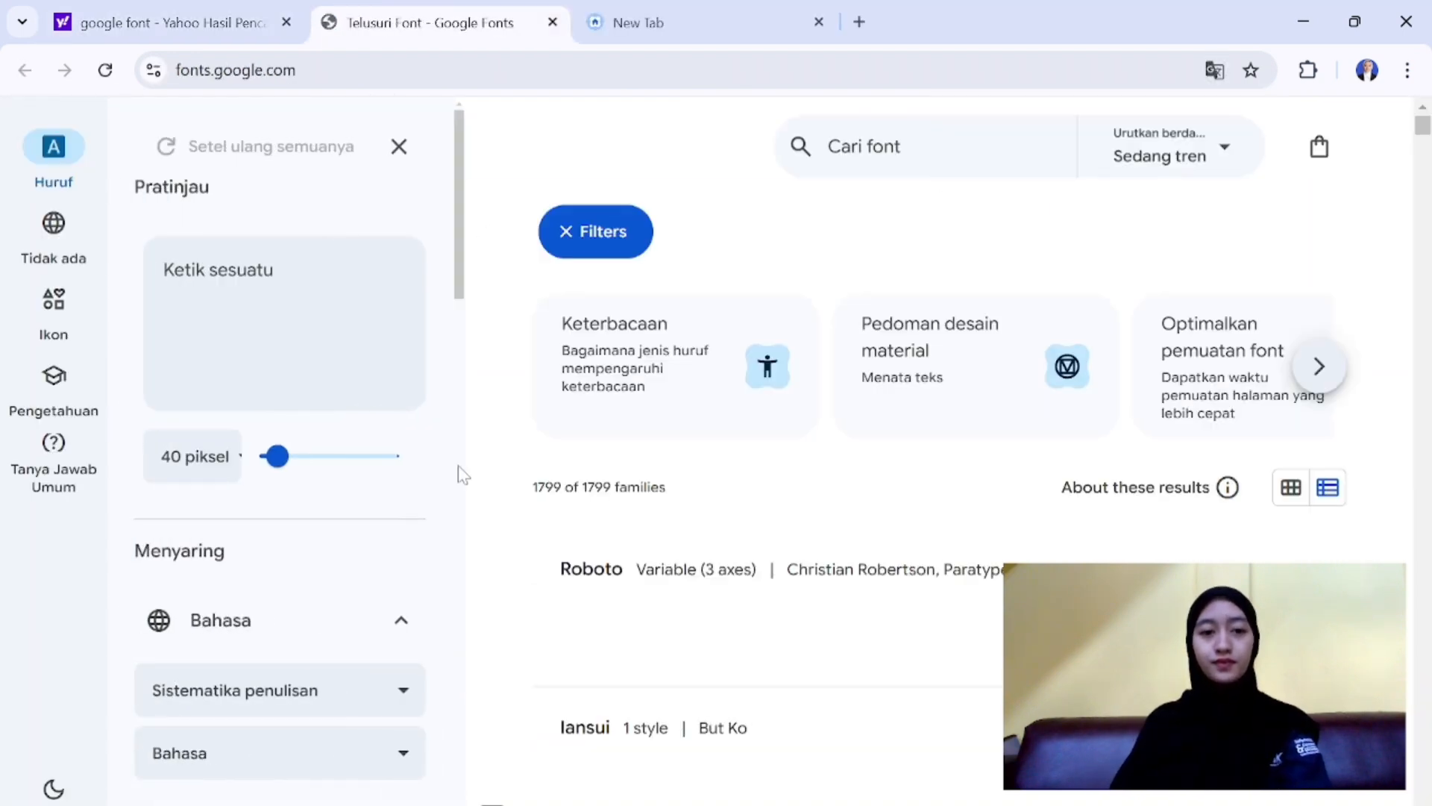
- Browse the Google Fonts list and open the page of the Oswald font
scroll(542, 382, "down", 4)
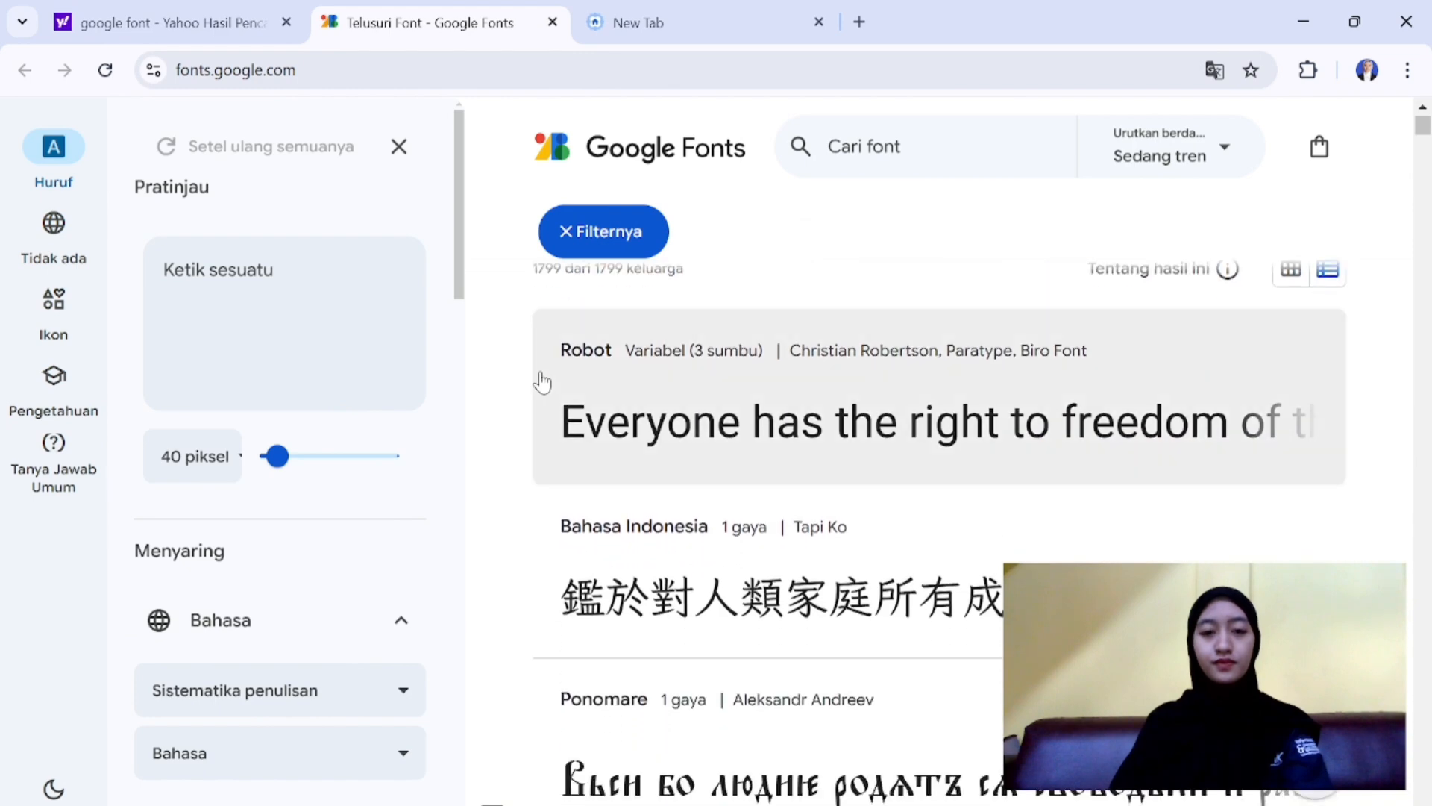
scroll(710, 648, "down", 5)
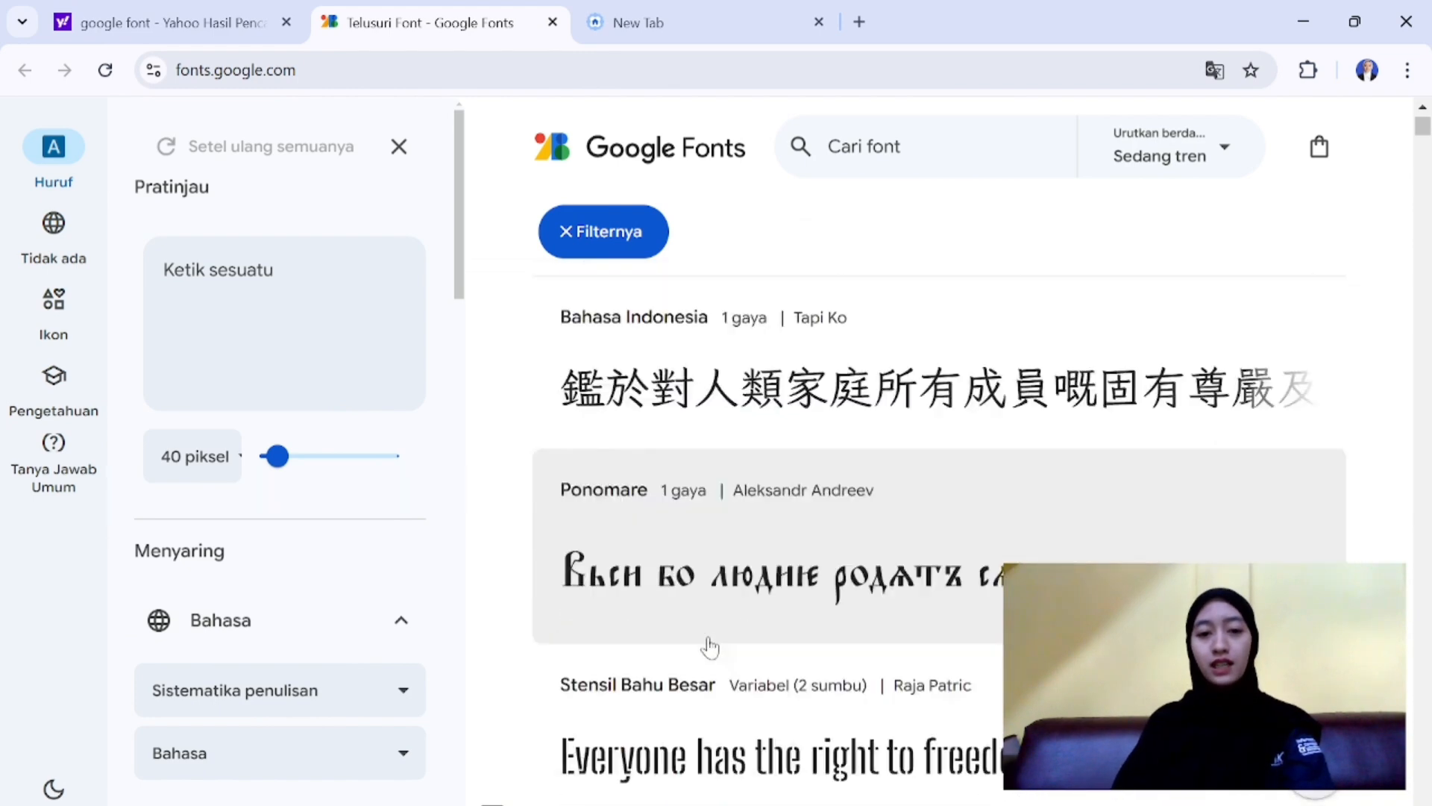
scroll(710, 647, "down", 8)
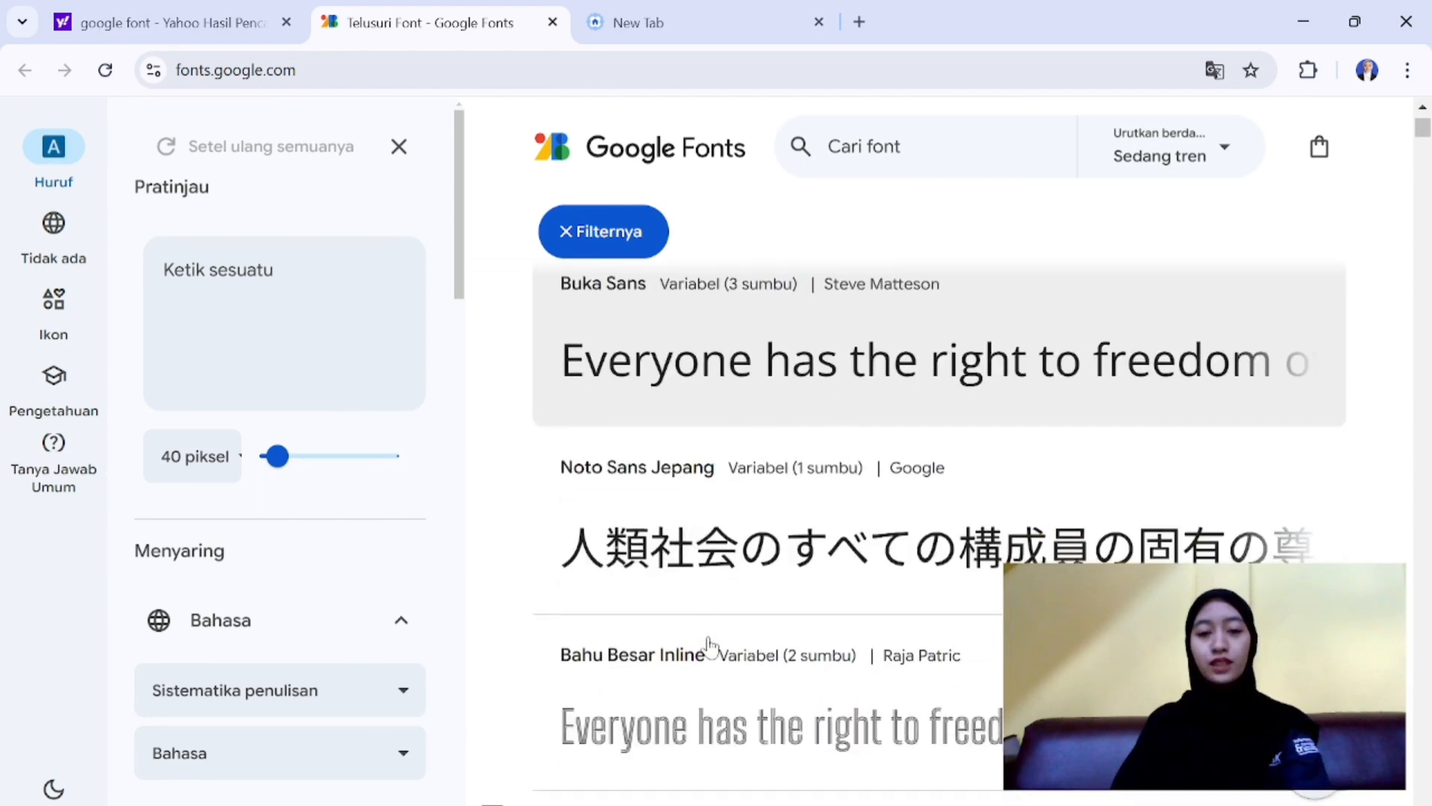
scroll(710, 647, "down", 12)
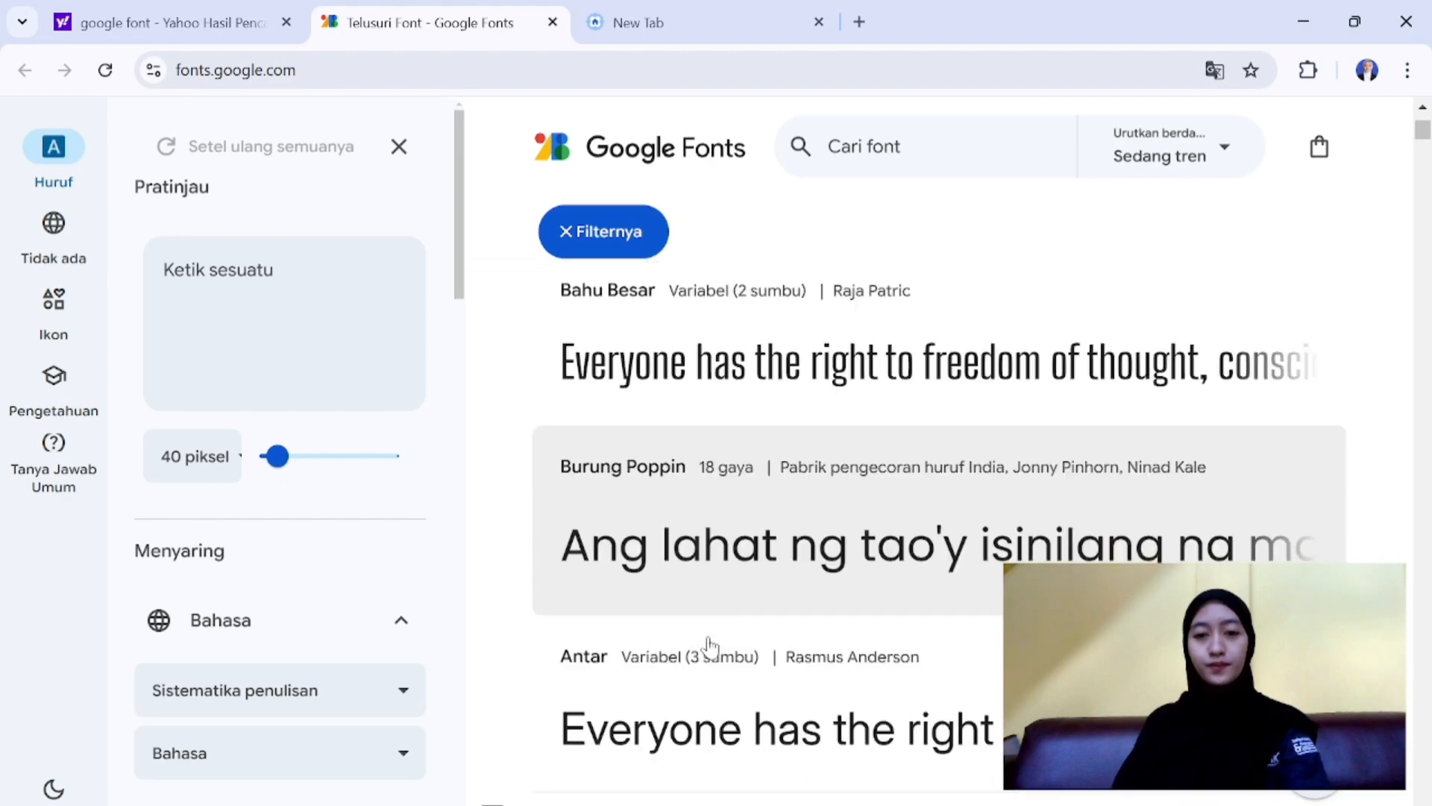
scroll(708, 648, "down", 9)
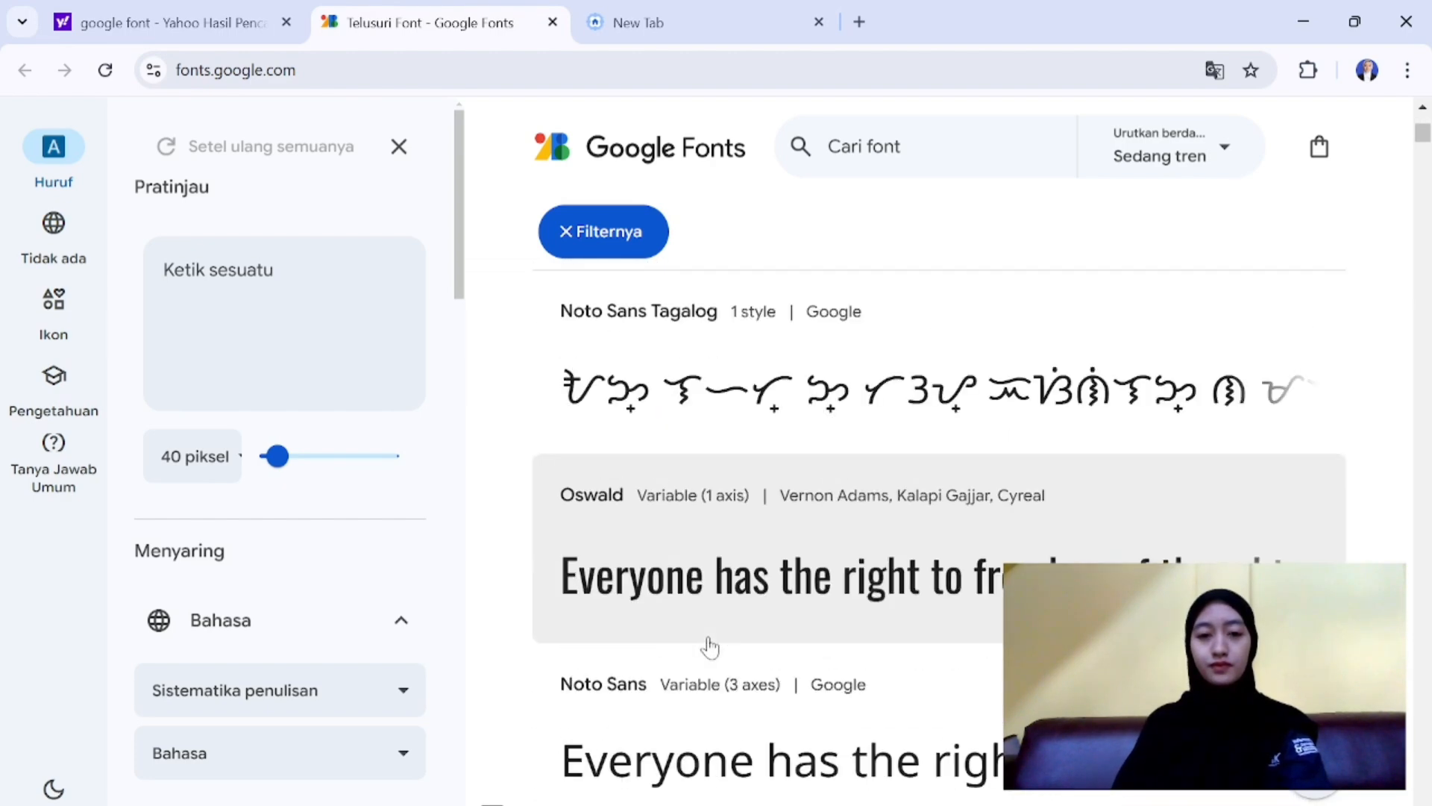
scroll(748, 560, "up", 7)
left_click(748, 559)
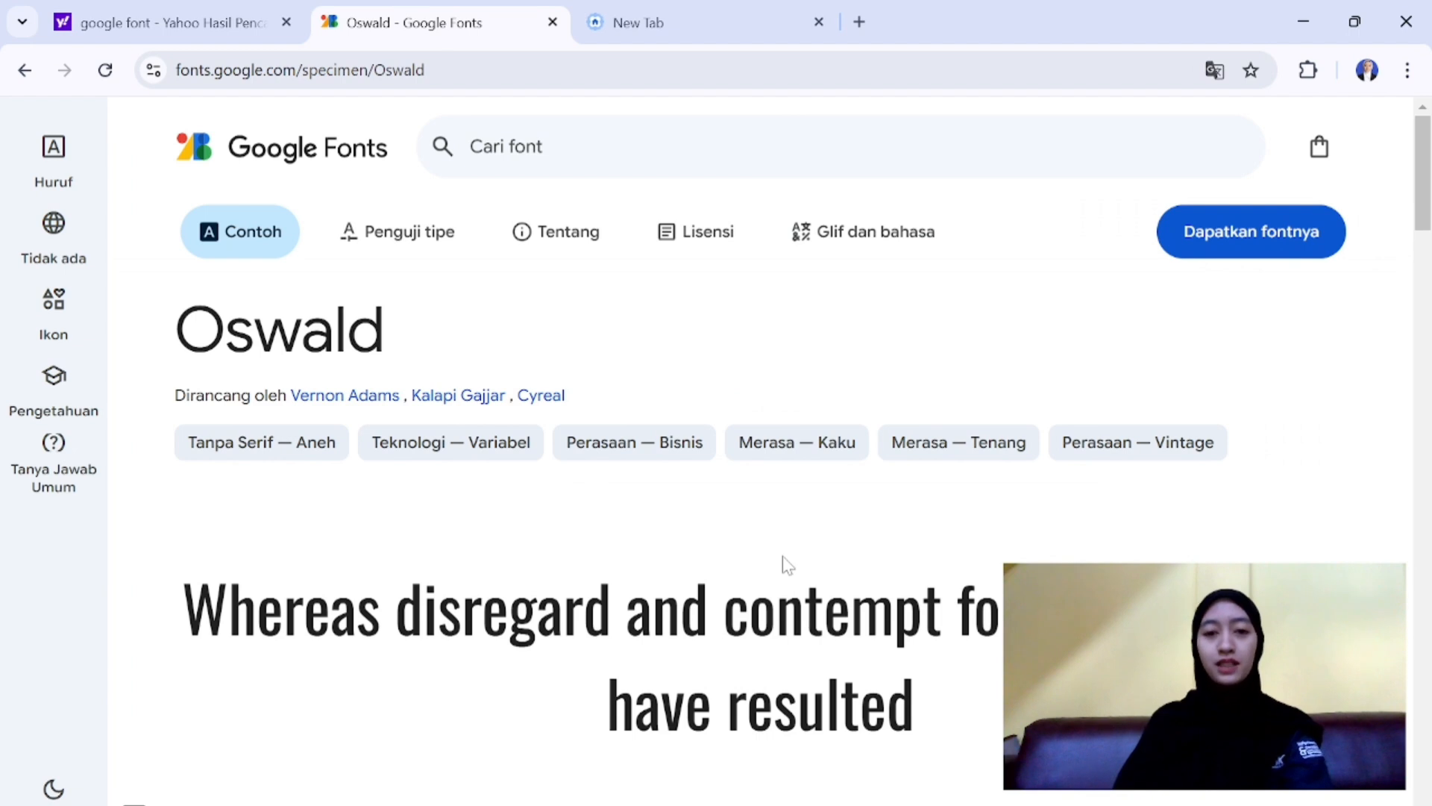
- Get the Oswald font family and download it as Oswald.zip
scroll(785, 565, "down", 1)
scroll(785, 565, "up", 1)
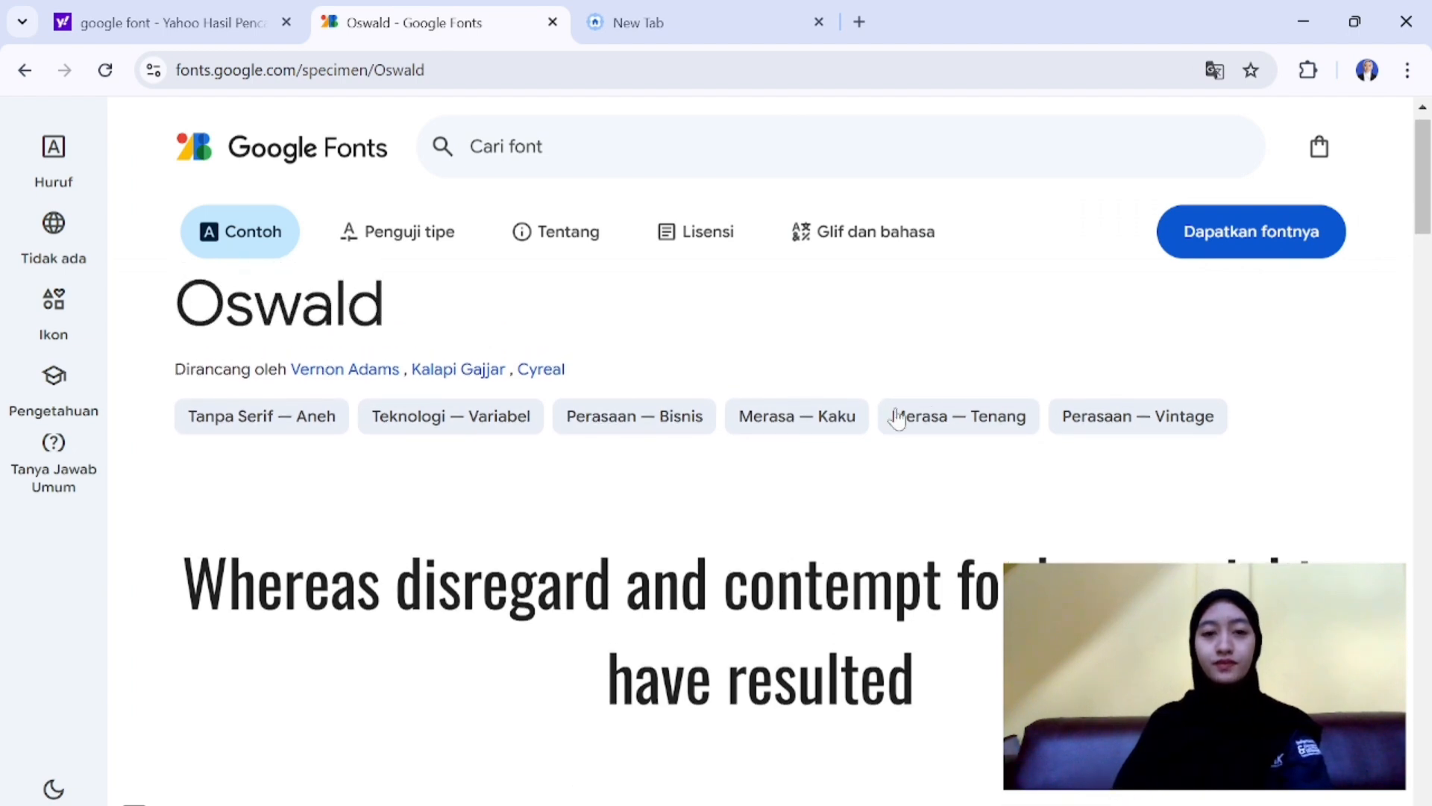
left_click(1231, 256)
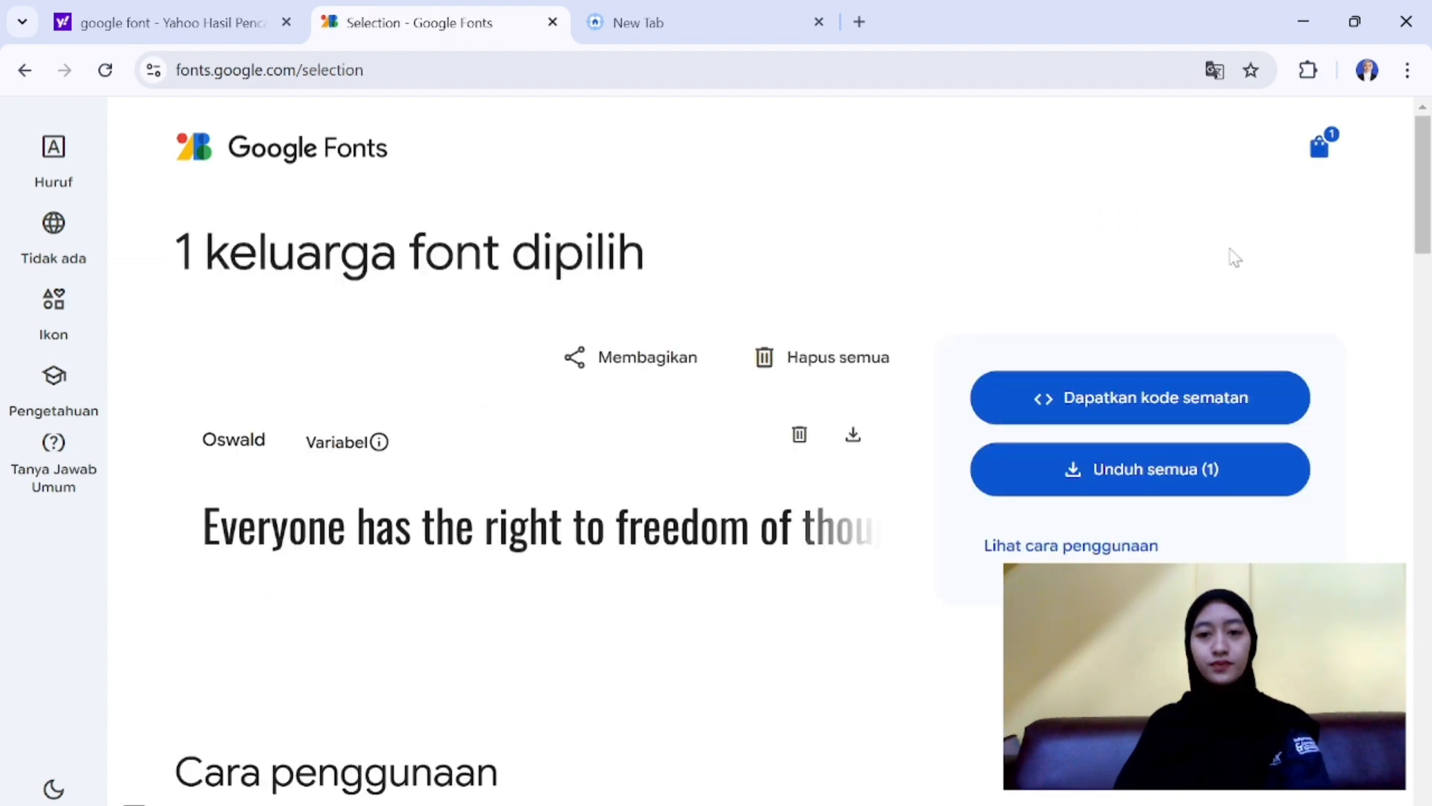
left_click(1113, 482)
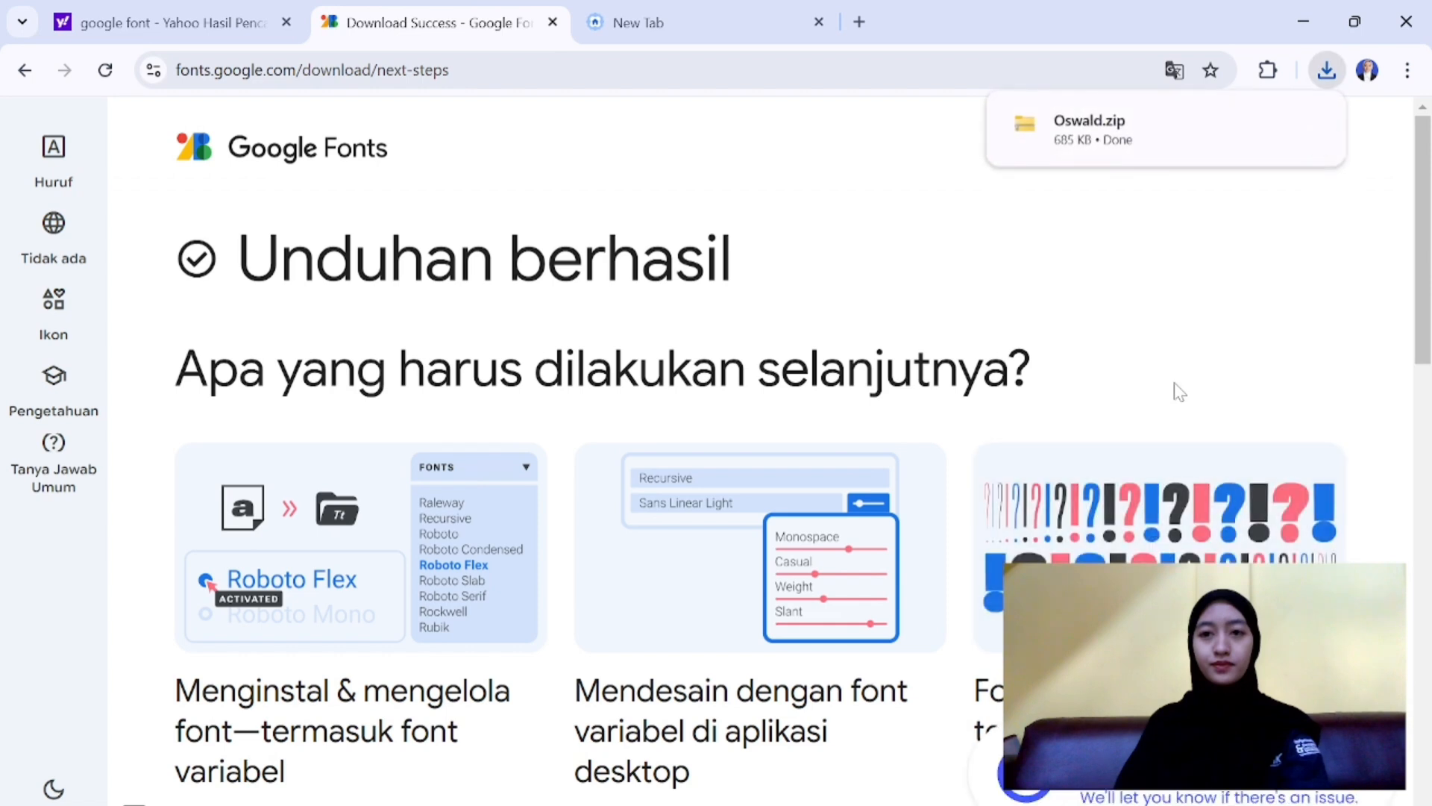
mouse_move(1199, 158)
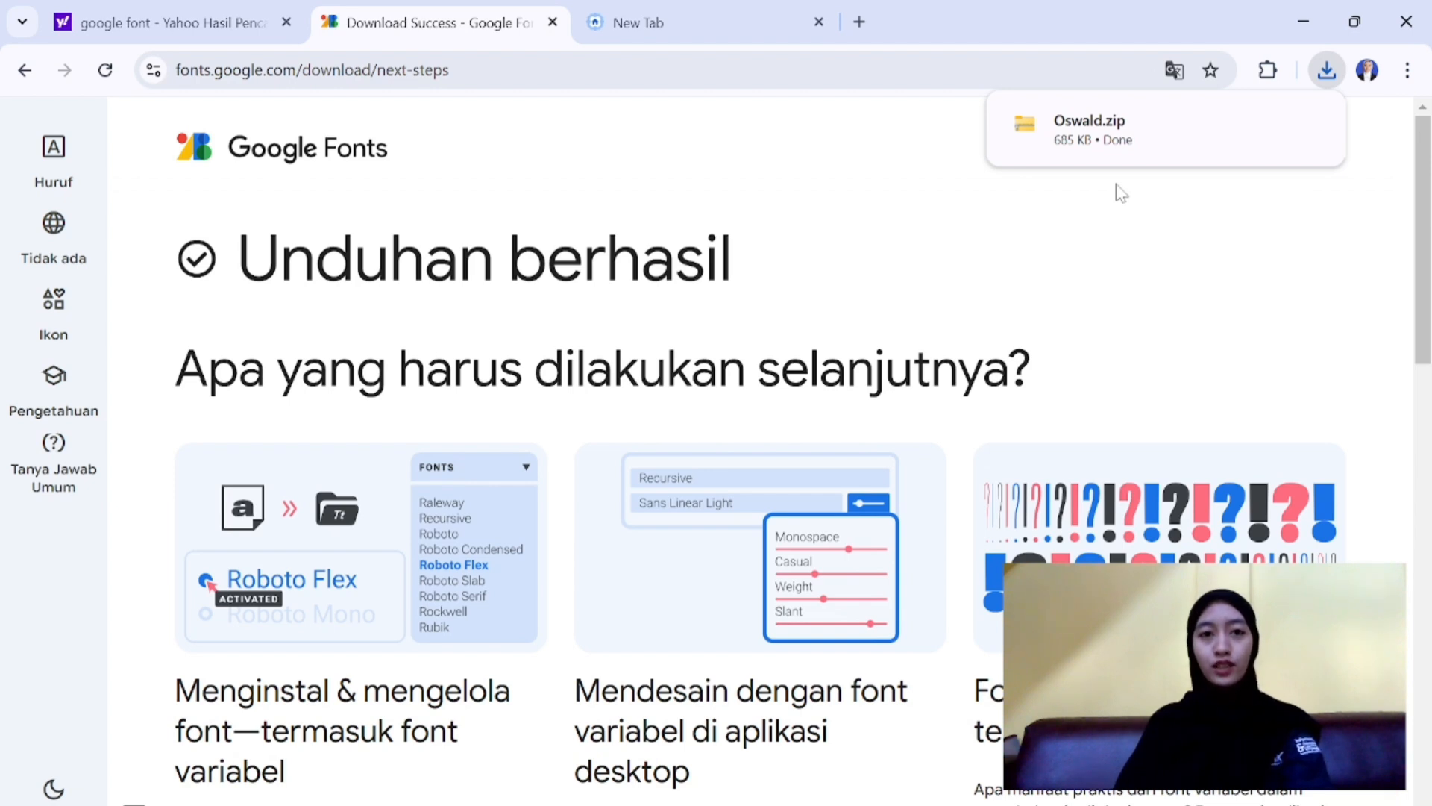
- Search for "DaFont" from the spare new tab, open dafont.com and dismiss the translation popup
key("ctrl+Tab")
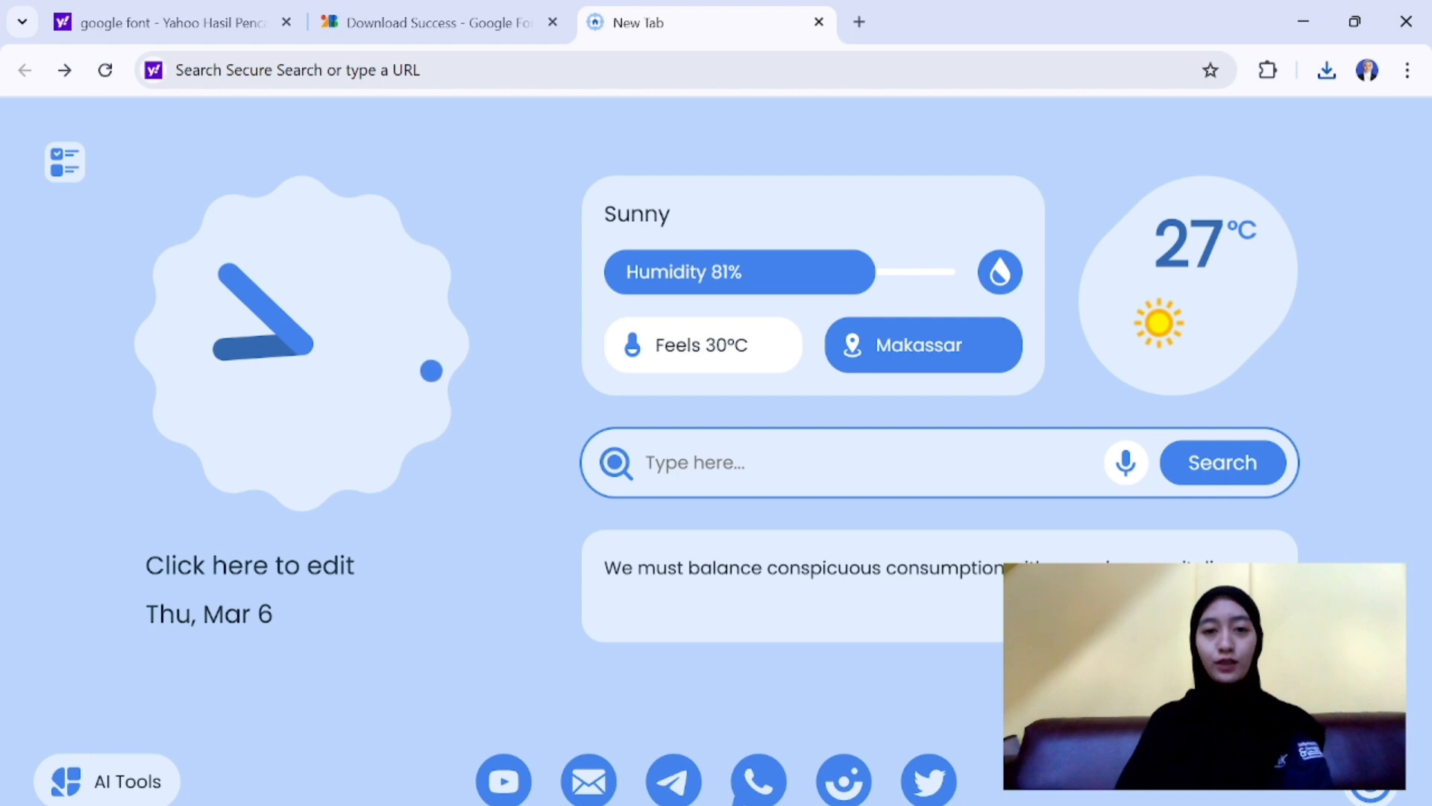
type("Da")
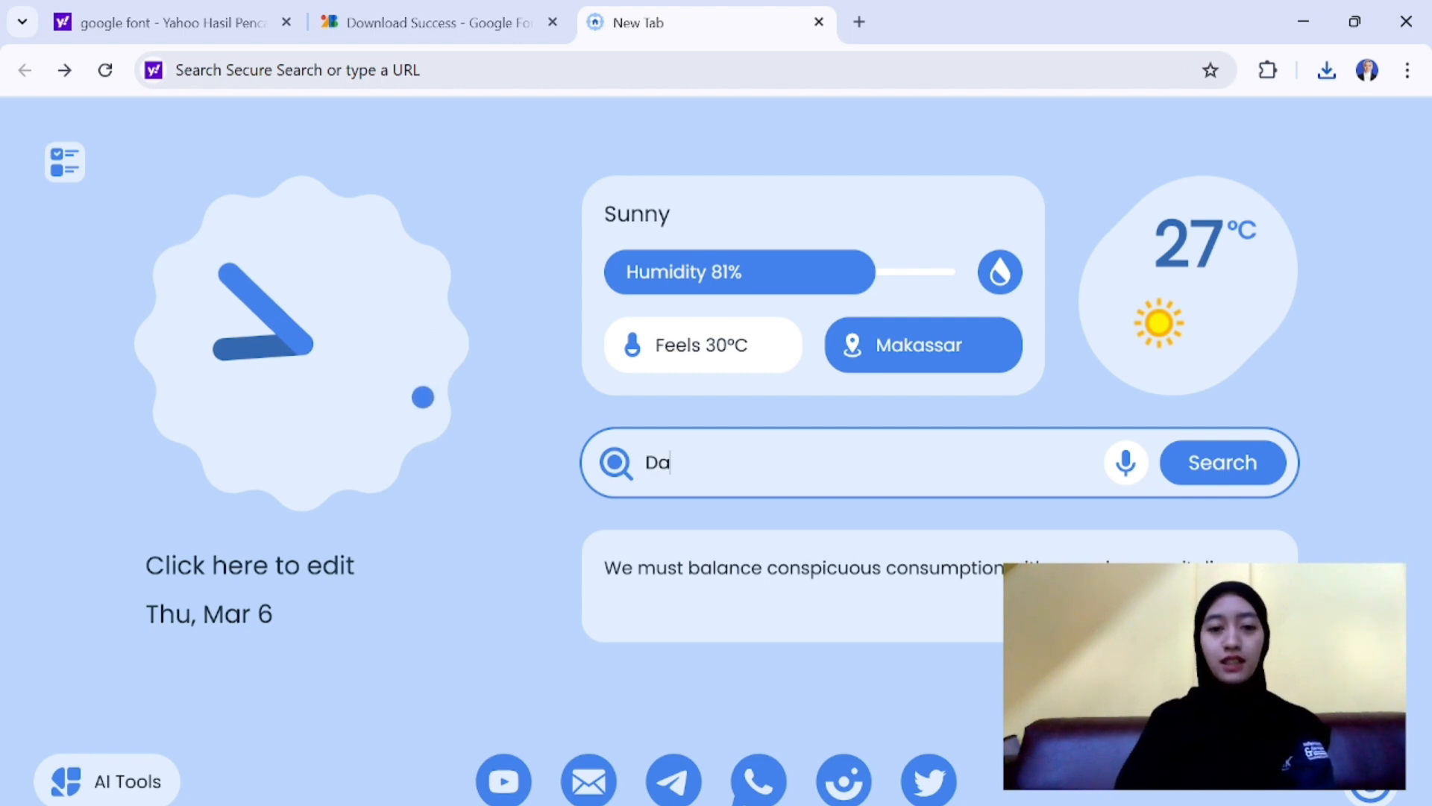
type("Font")
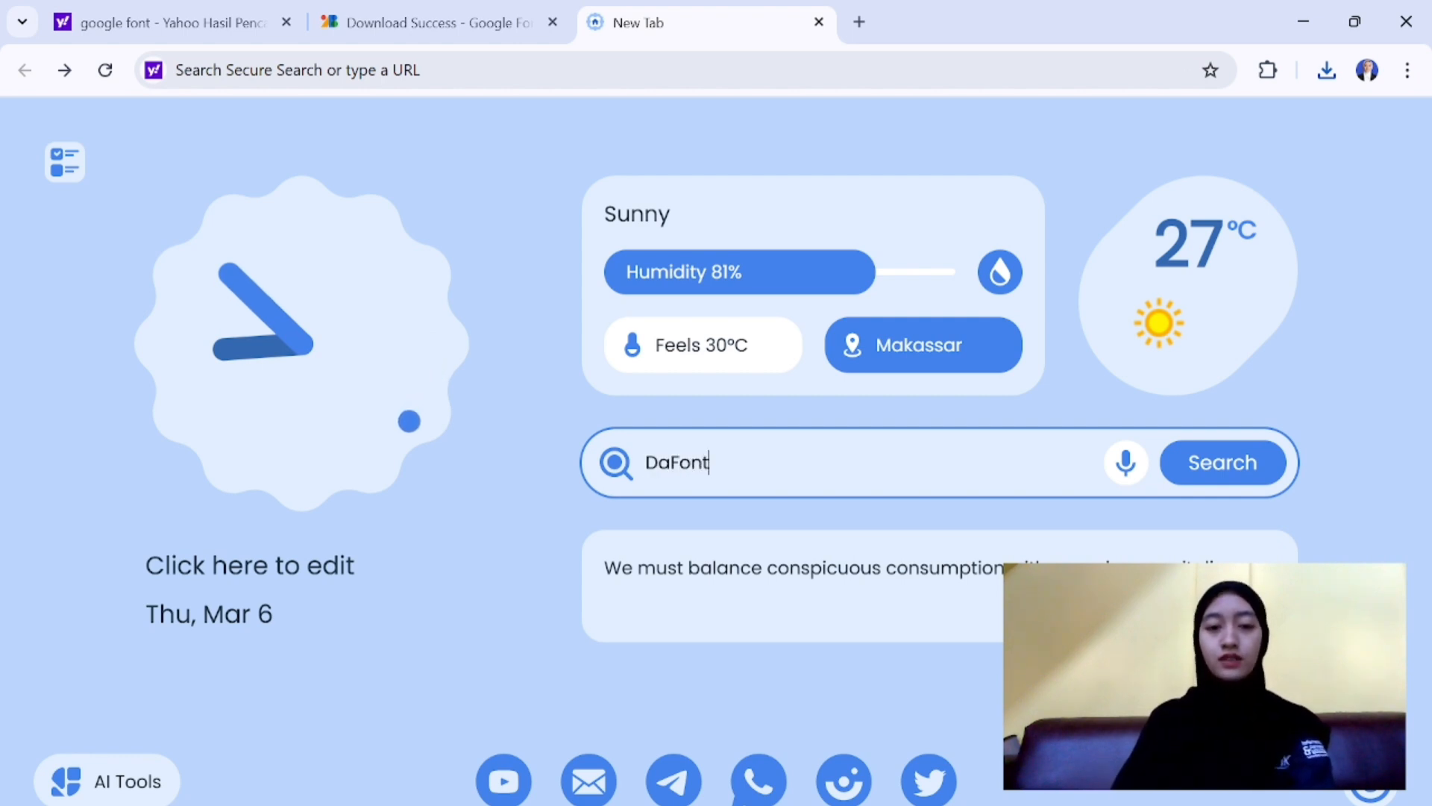
key("Return")
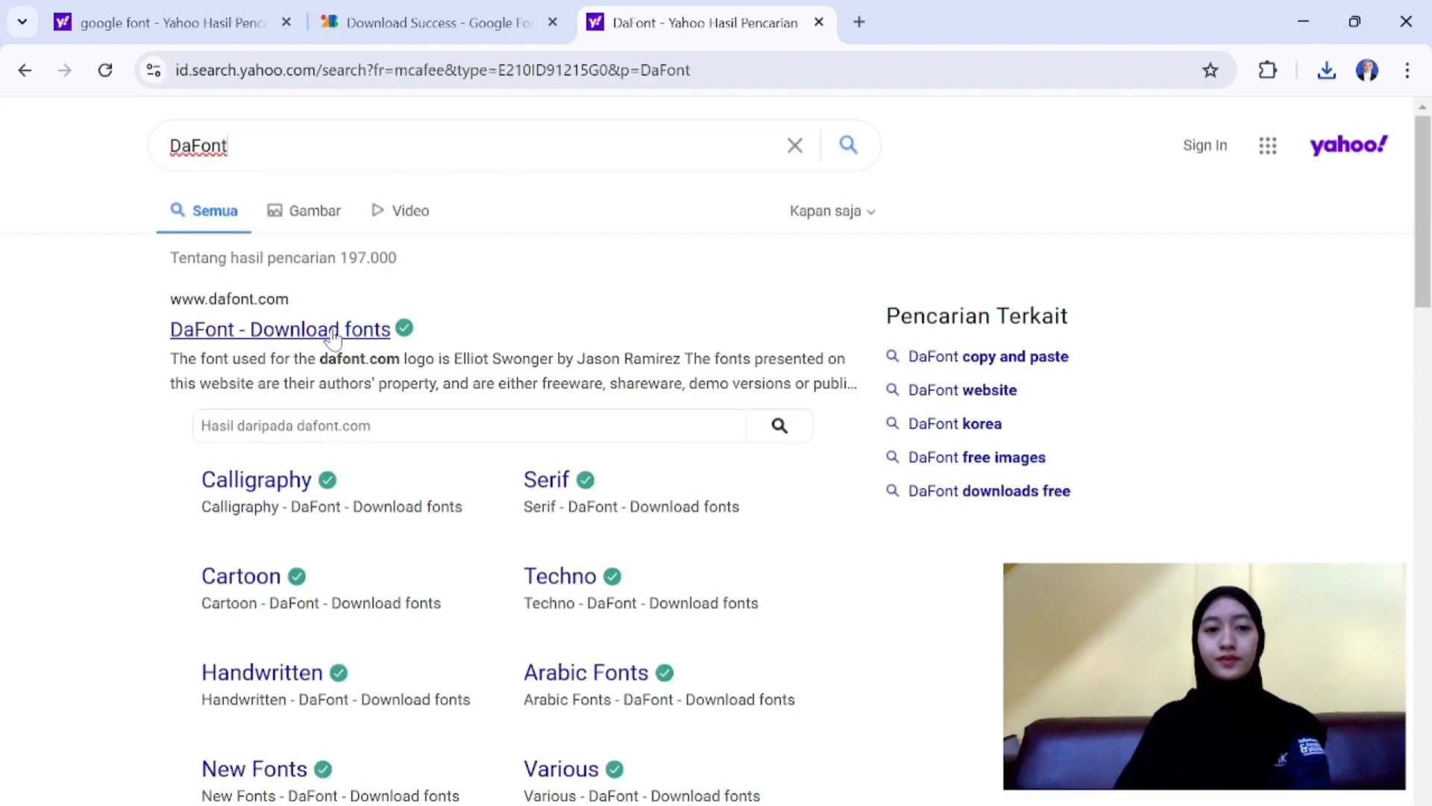
left_click(334, 337)
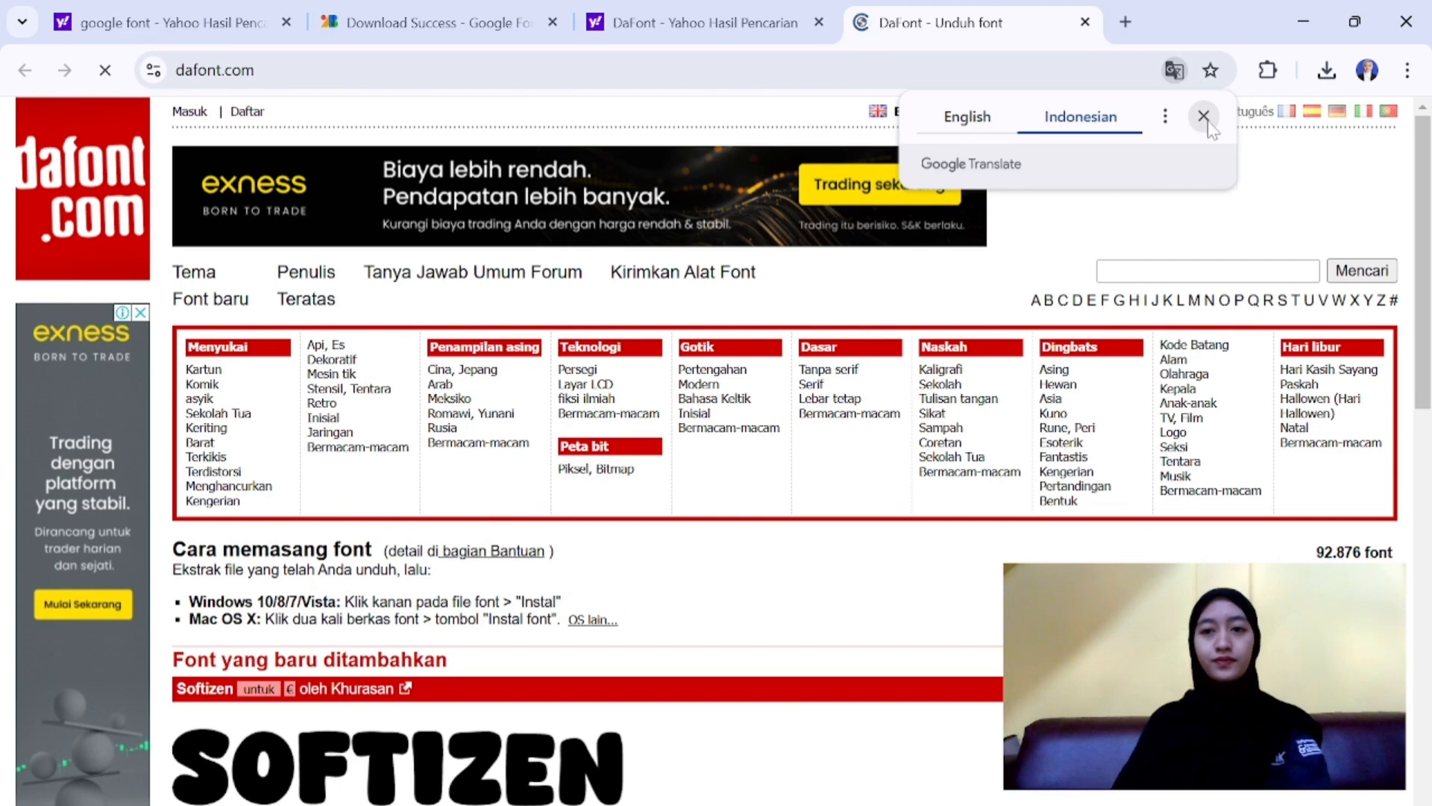
left_click(1202, 116)
- Browse the recently added fonts on DaFont and open the Softizen font page
scroll(999, 494, "down", 7)
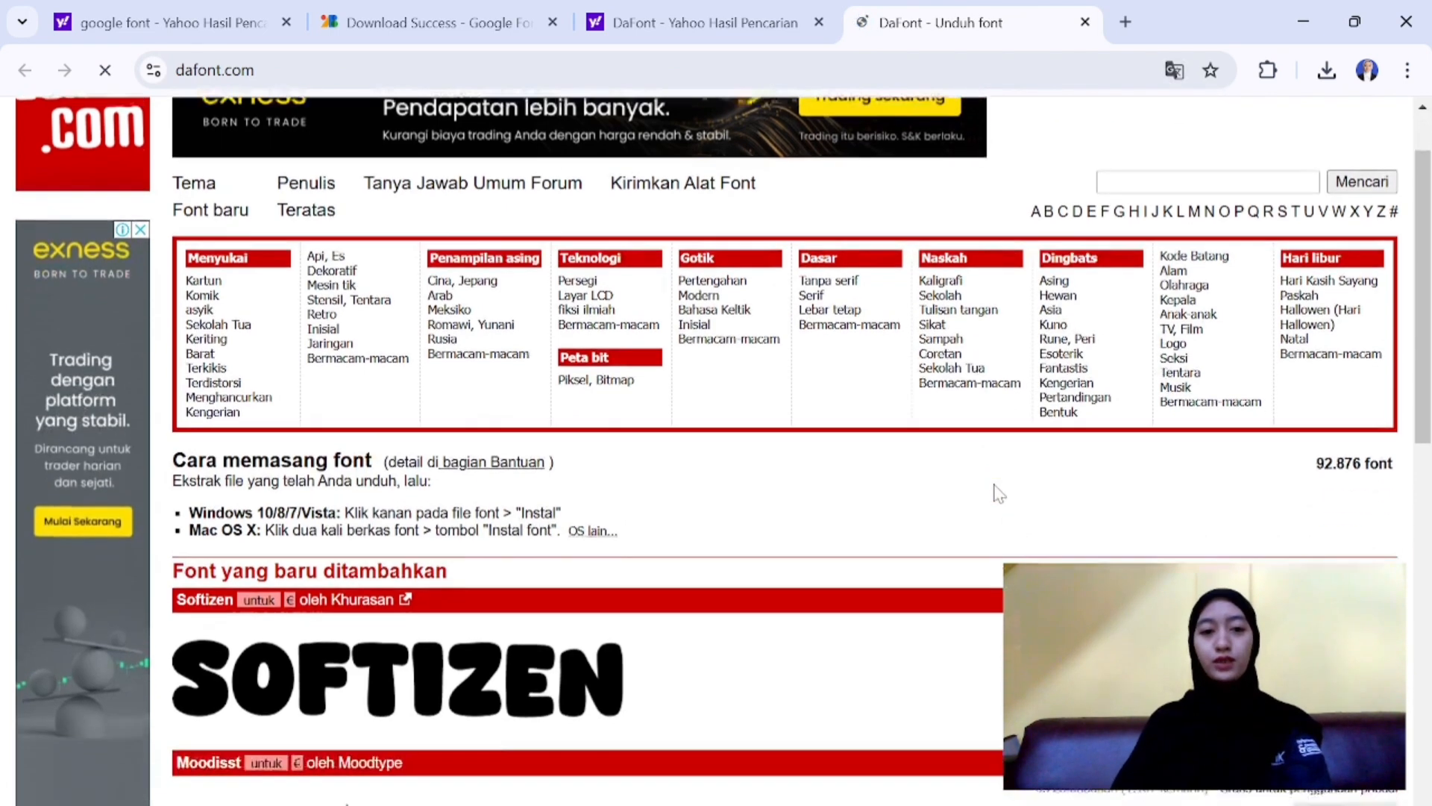
scroll(997, 493, "down", 3)
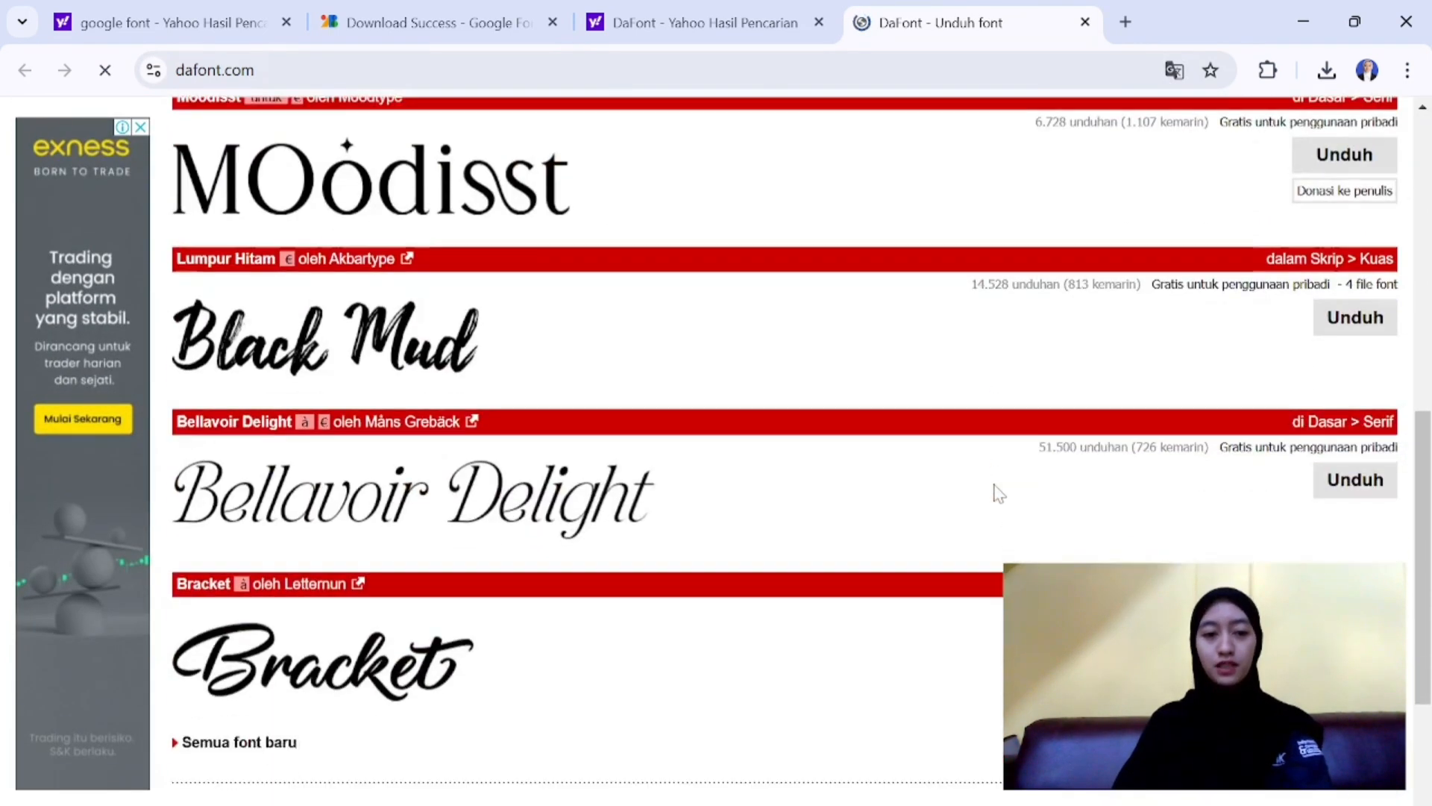
scroll(737, 469, "down", 4)
scroll(738, 469, "up", 8)
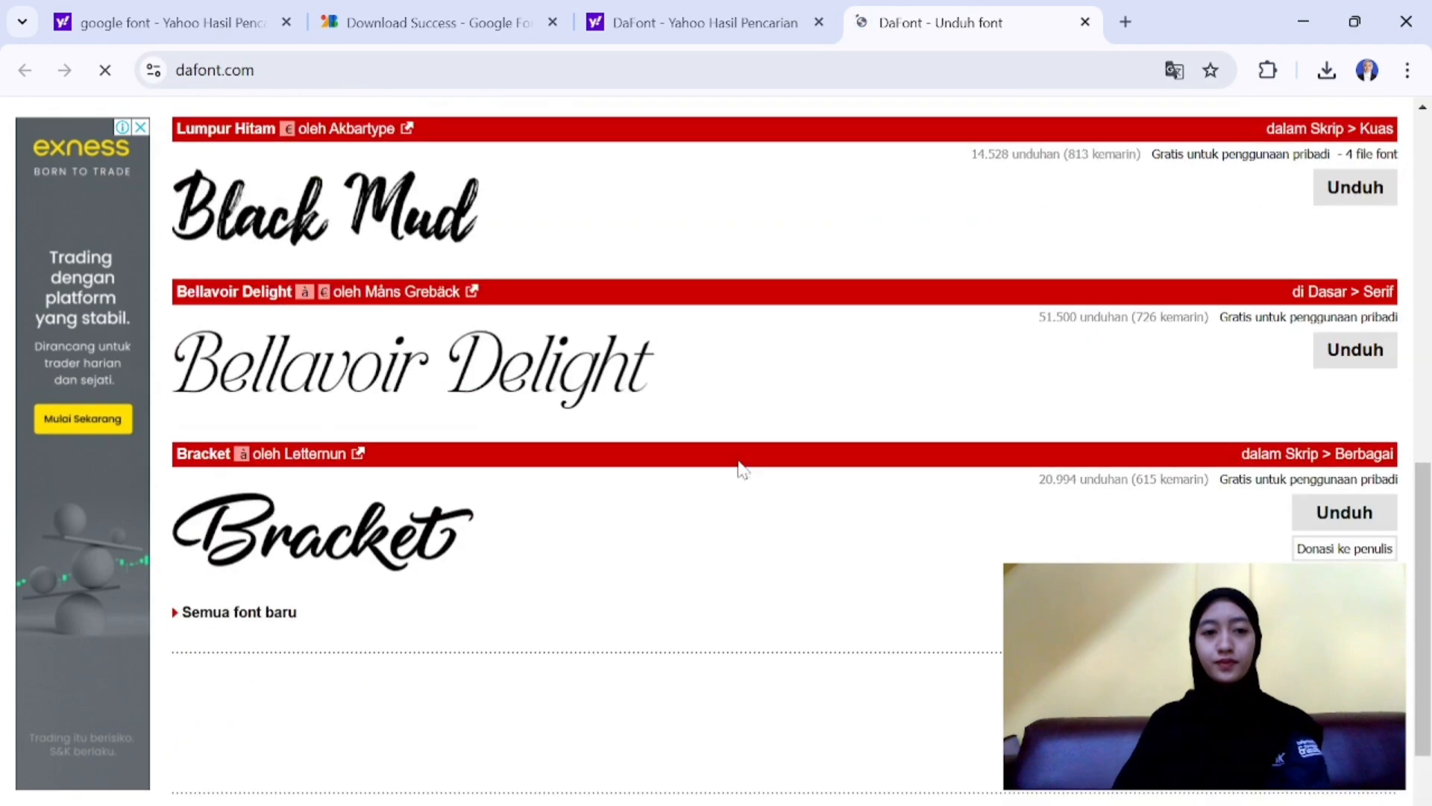
scroll(739, 469, "up", 4)
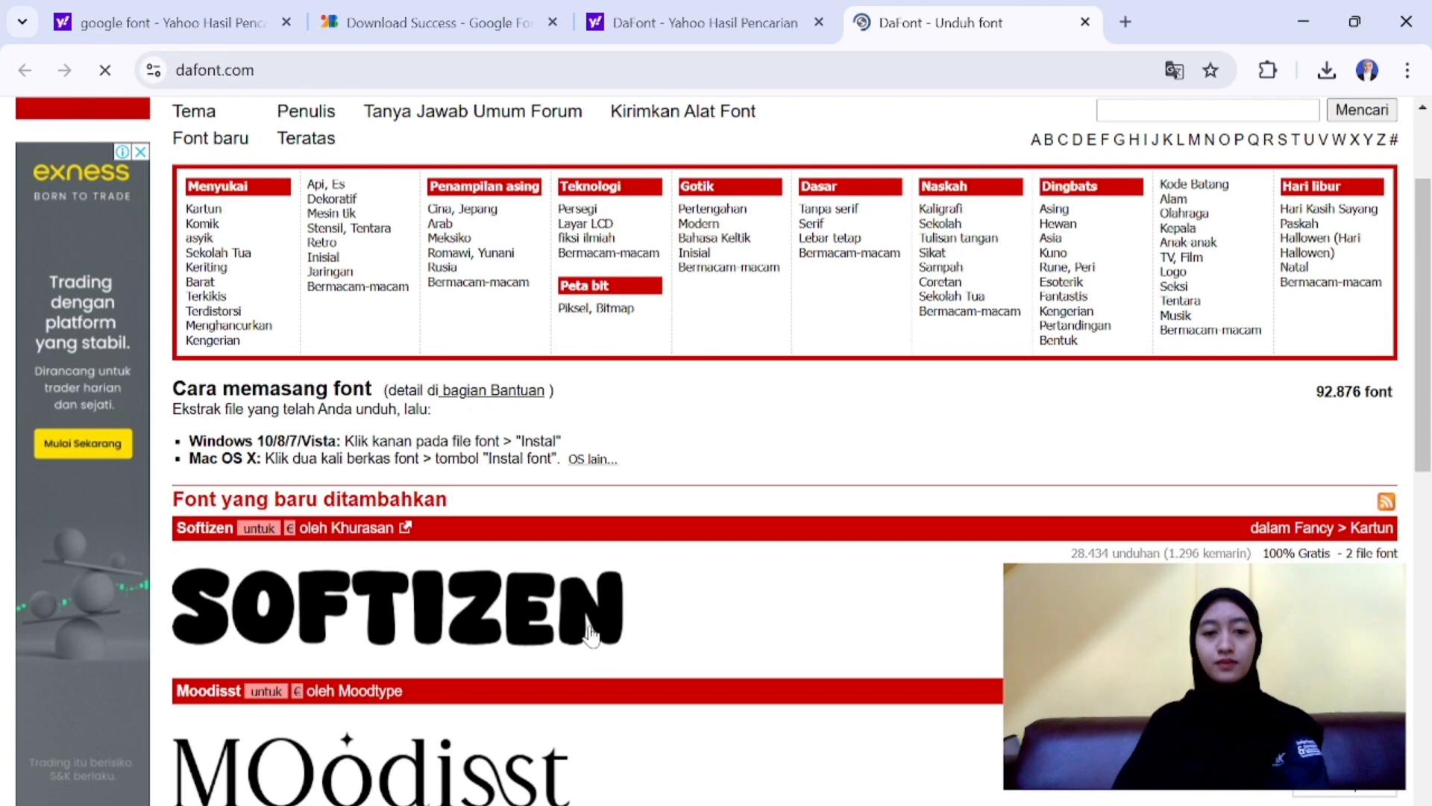
left_click(590, 632)
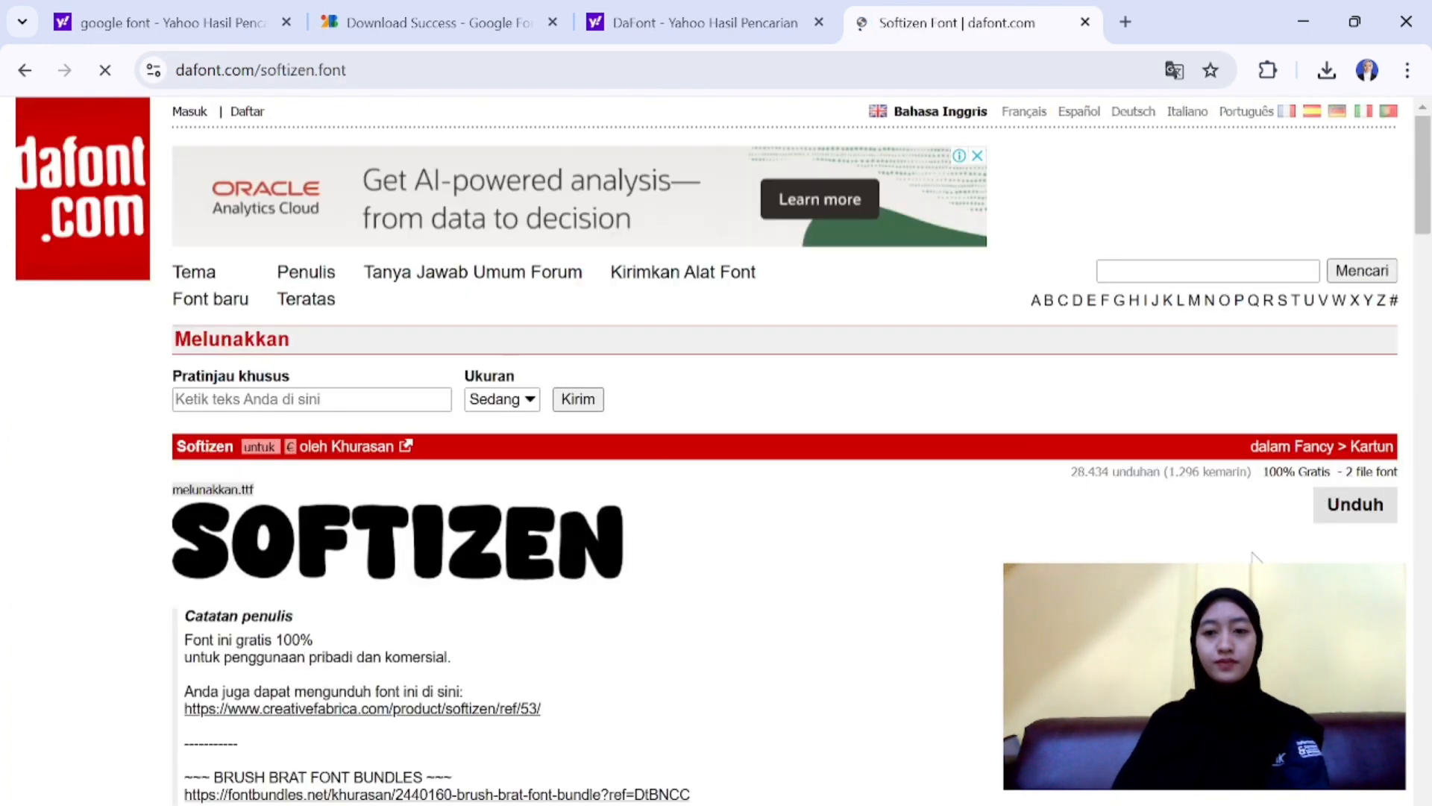
- Download the Softizen font as softizen.zip and show the recent download history
scroll(1255, 556, "down", 1)
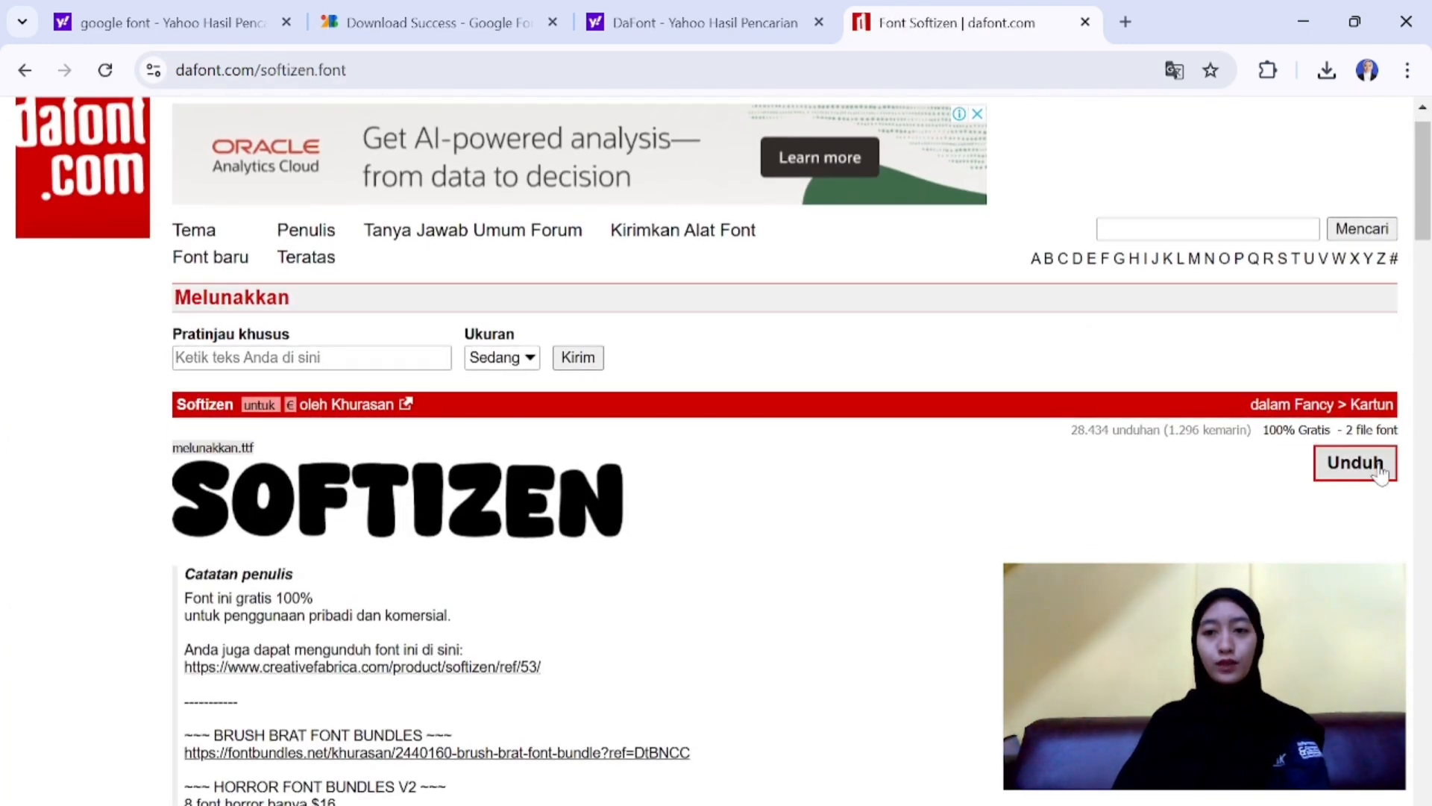
left_click(1356, 463)
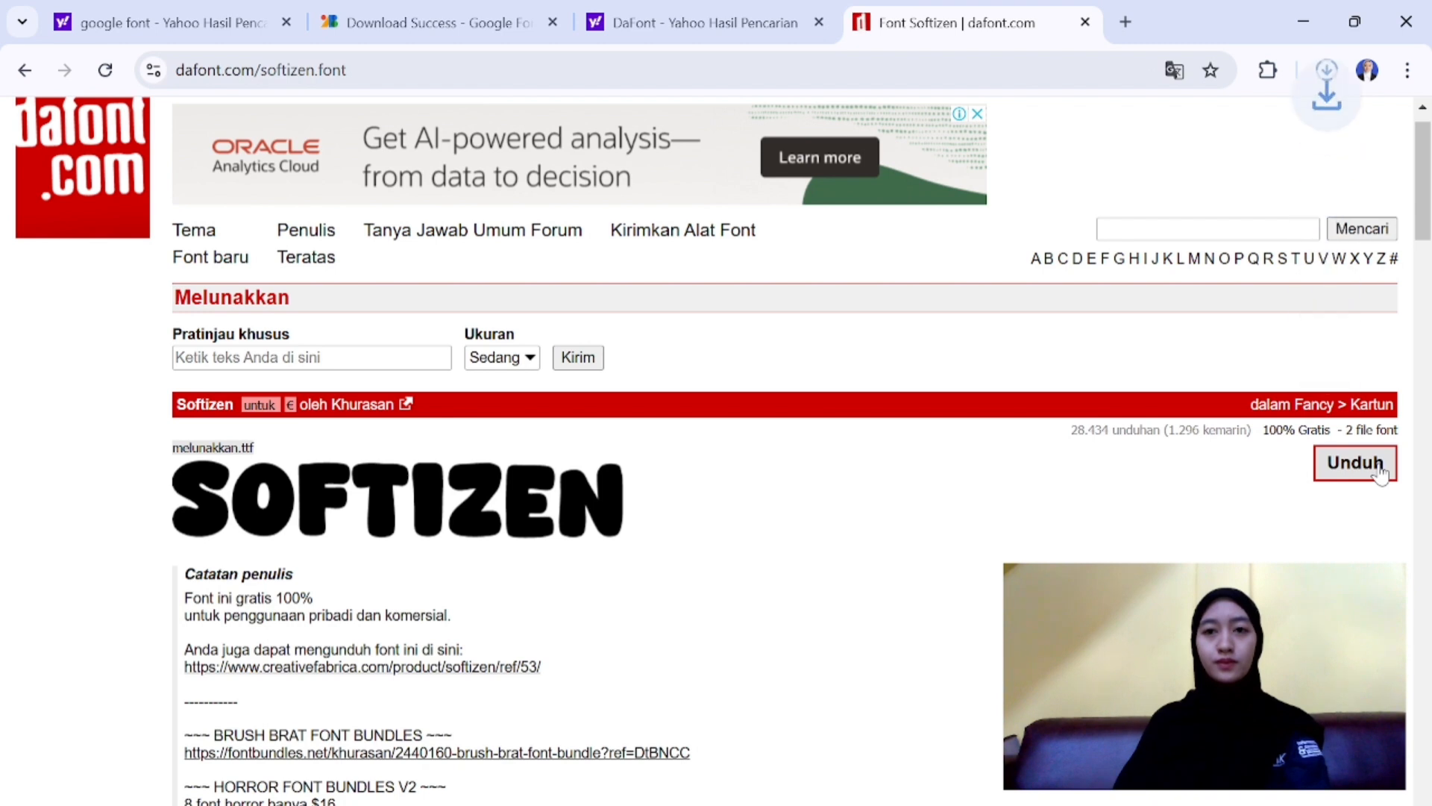
left_click(1334, 79)
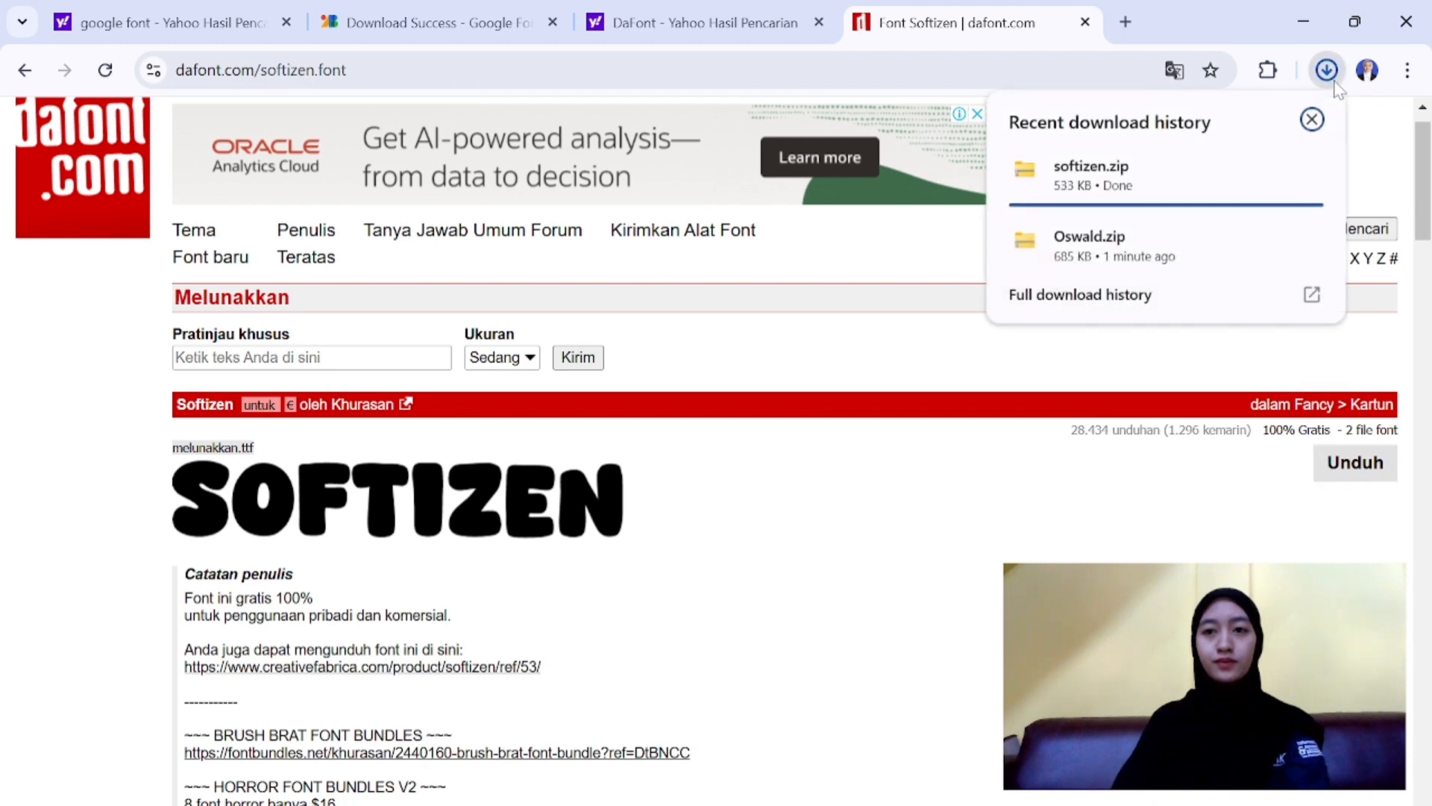
mouse_move(1307, 177)
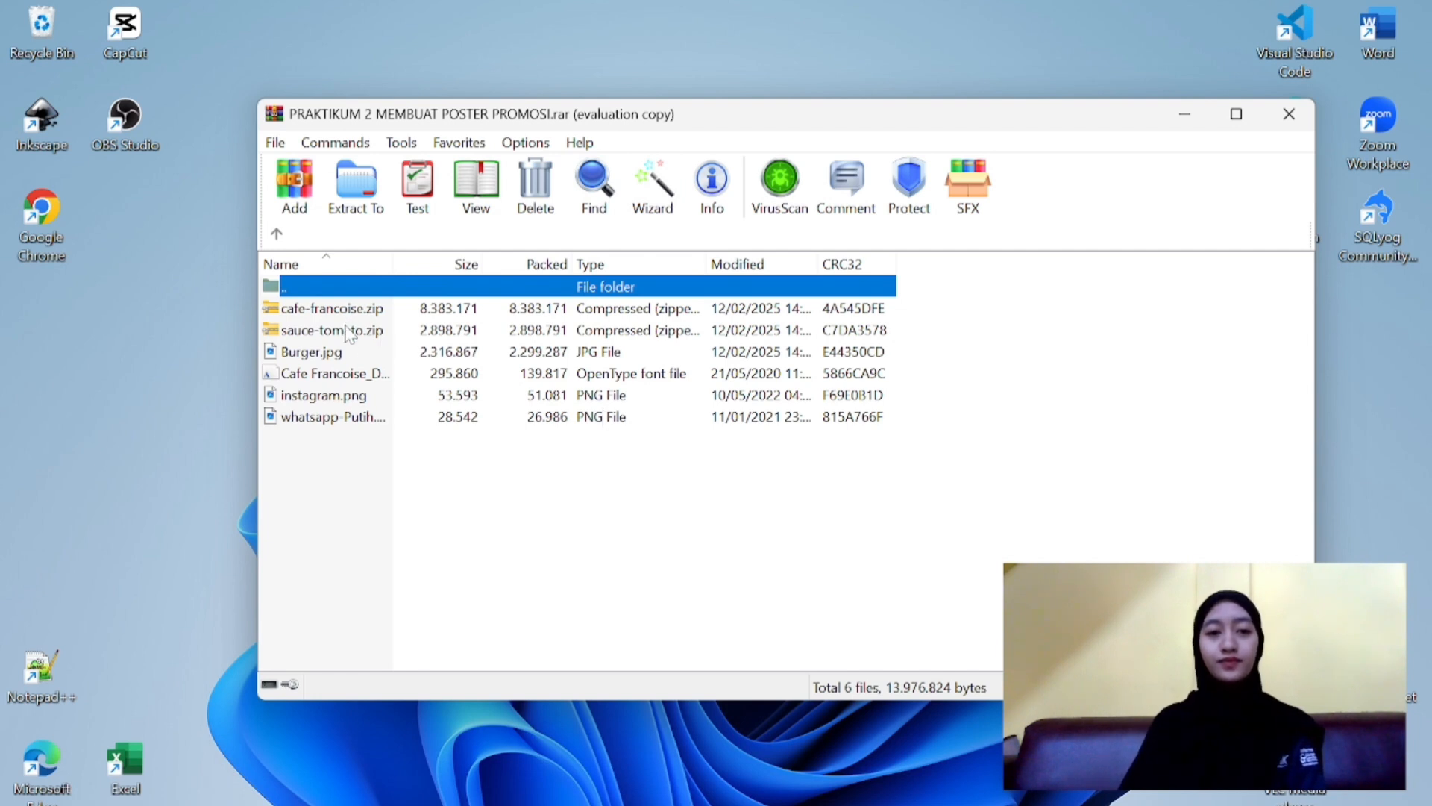
- Open sauce-tomato.zip inside the PRAKTIKUM 2 MEMBUAT POSTER PROMOSI.rar archive and dismiss the WinRAR purchase reminder
left_click(438, 529)
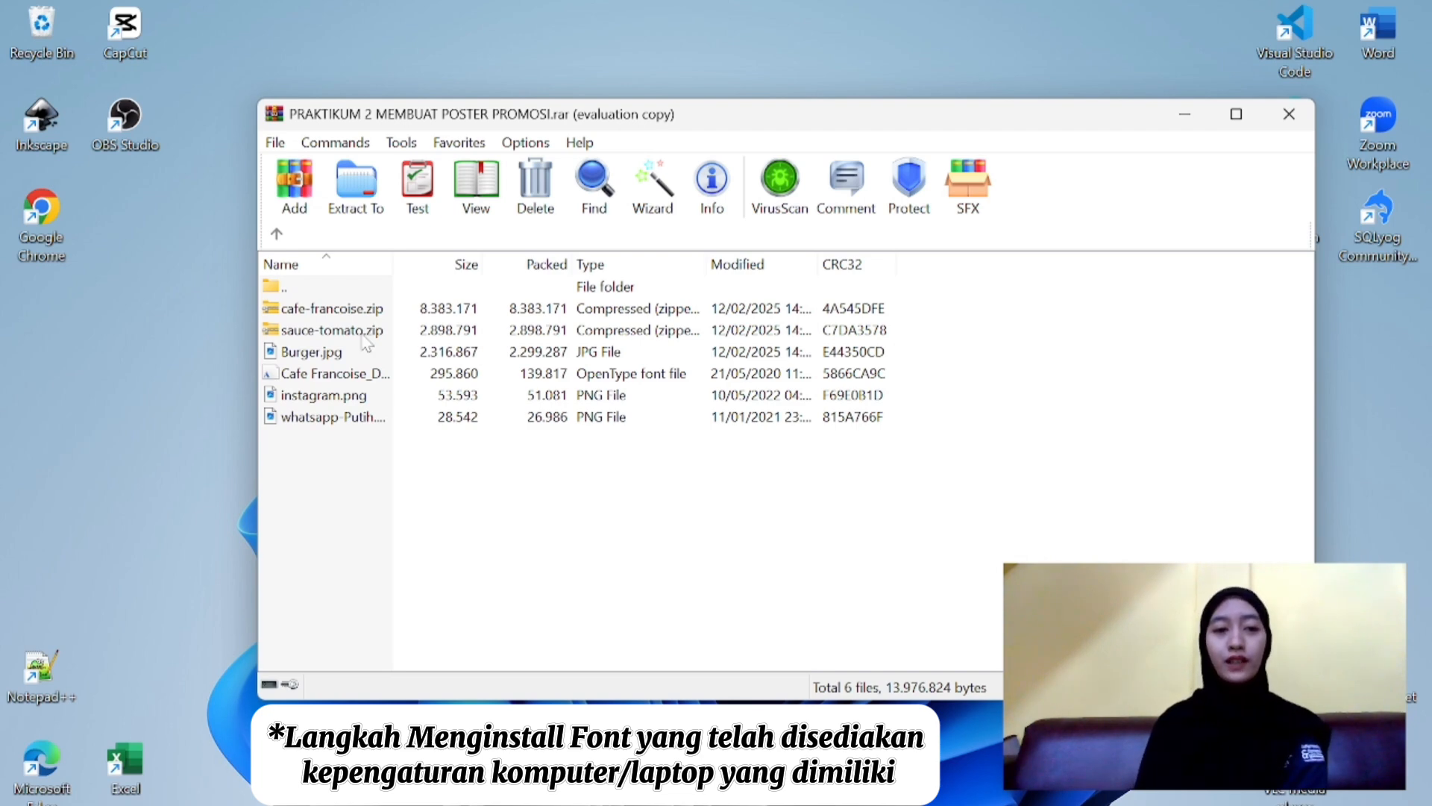
double_click(365, 339)
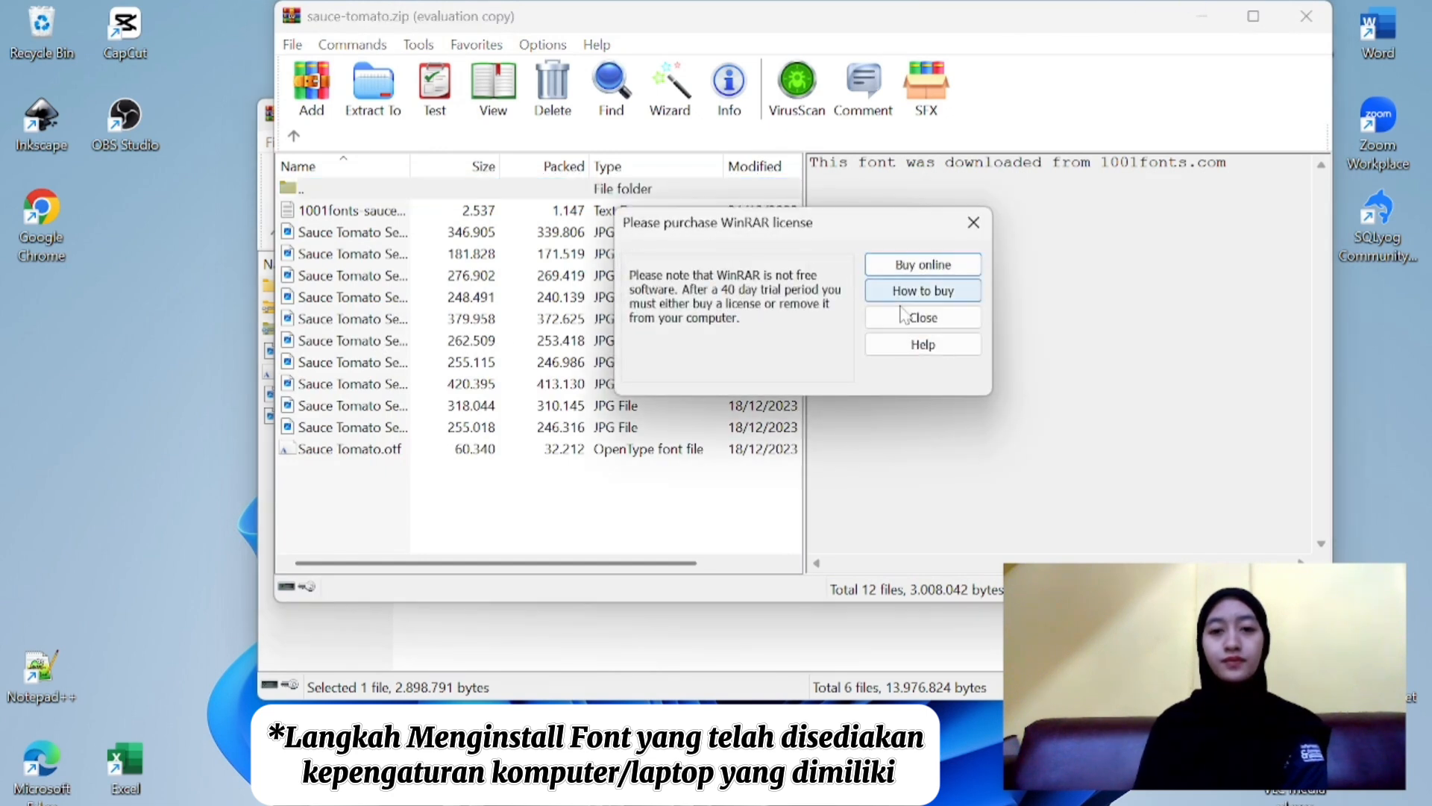
left_click(923, 317)
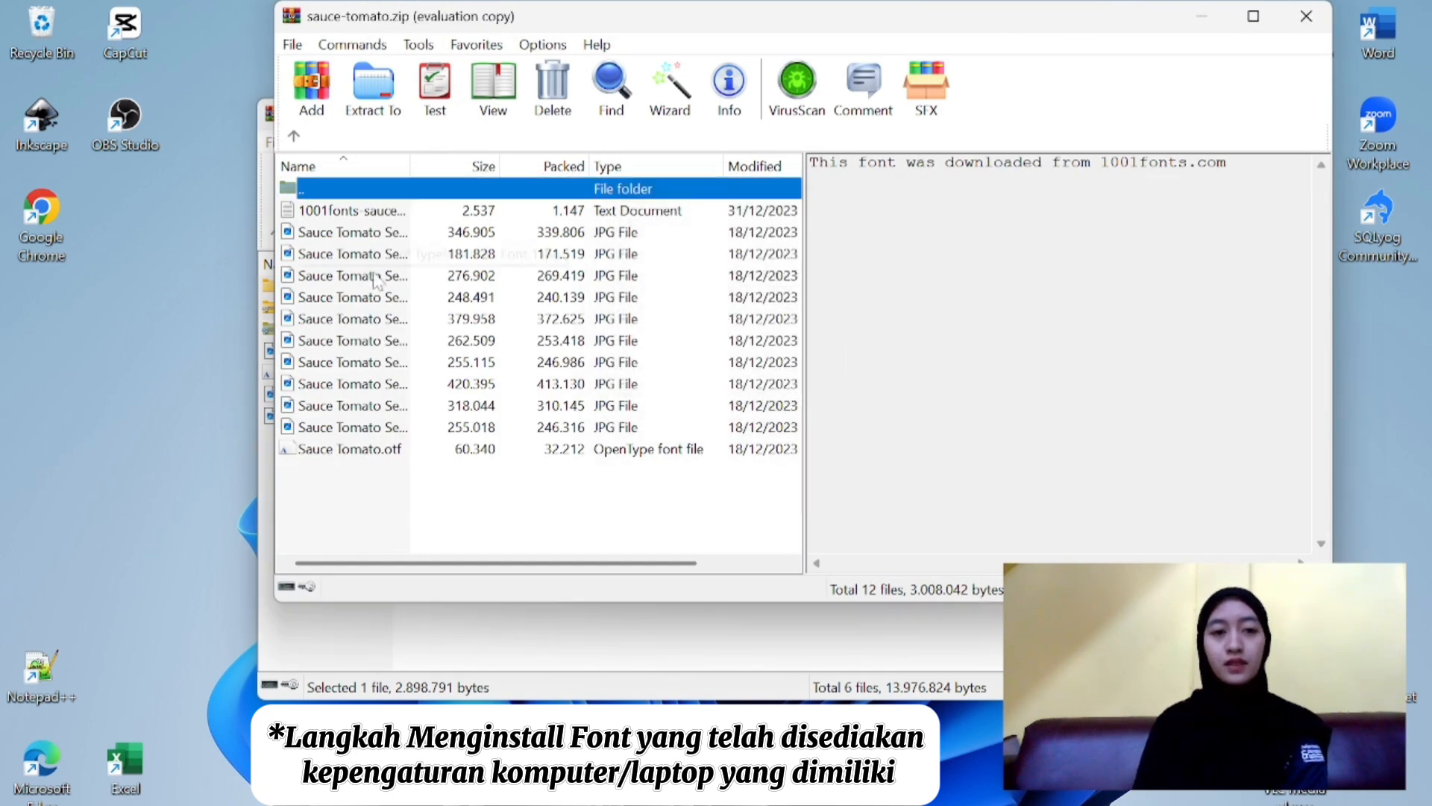
- Install the Sauce Tomato.otf font from the archive, replacing the already installed copy
left_click(370, 455)
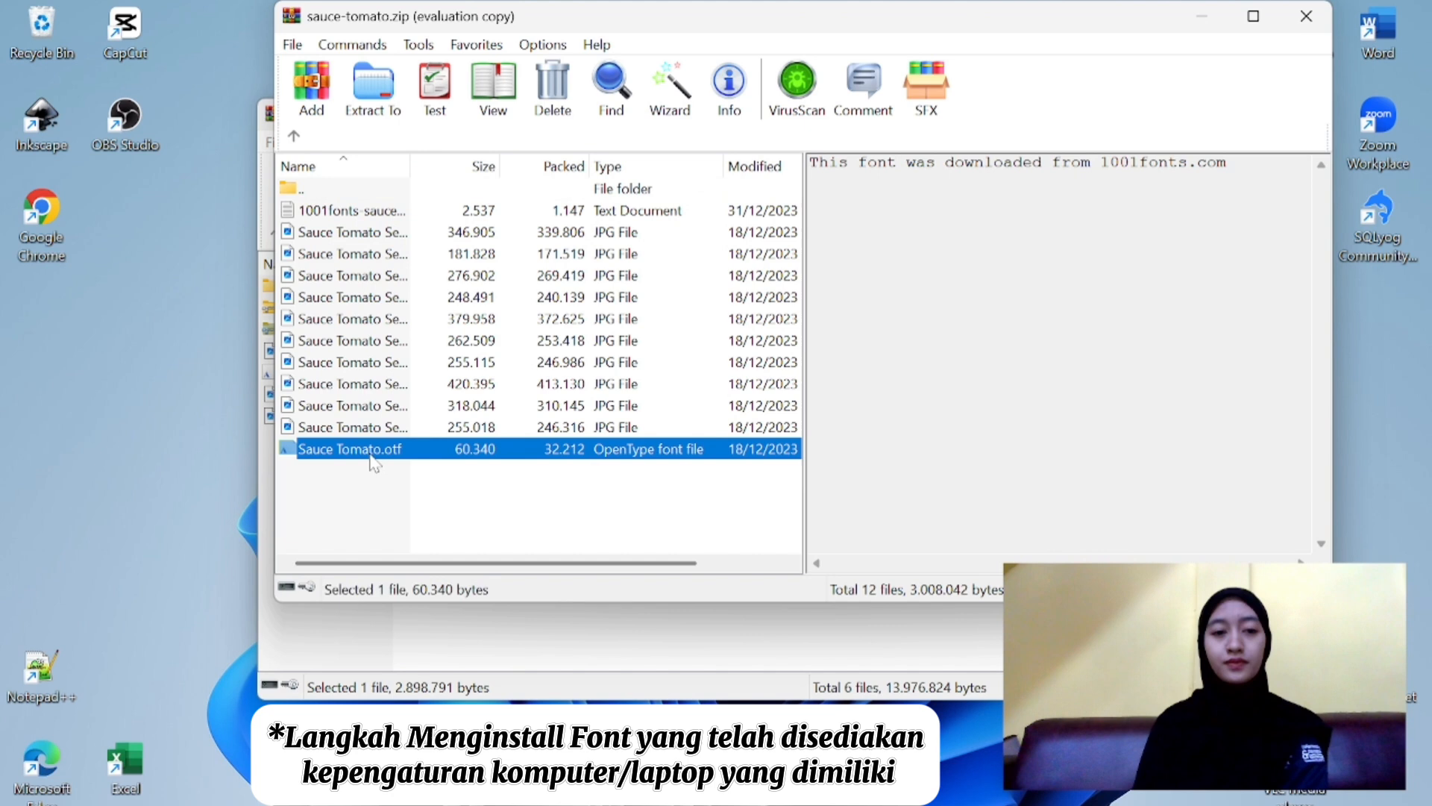
double_click(408, 450)
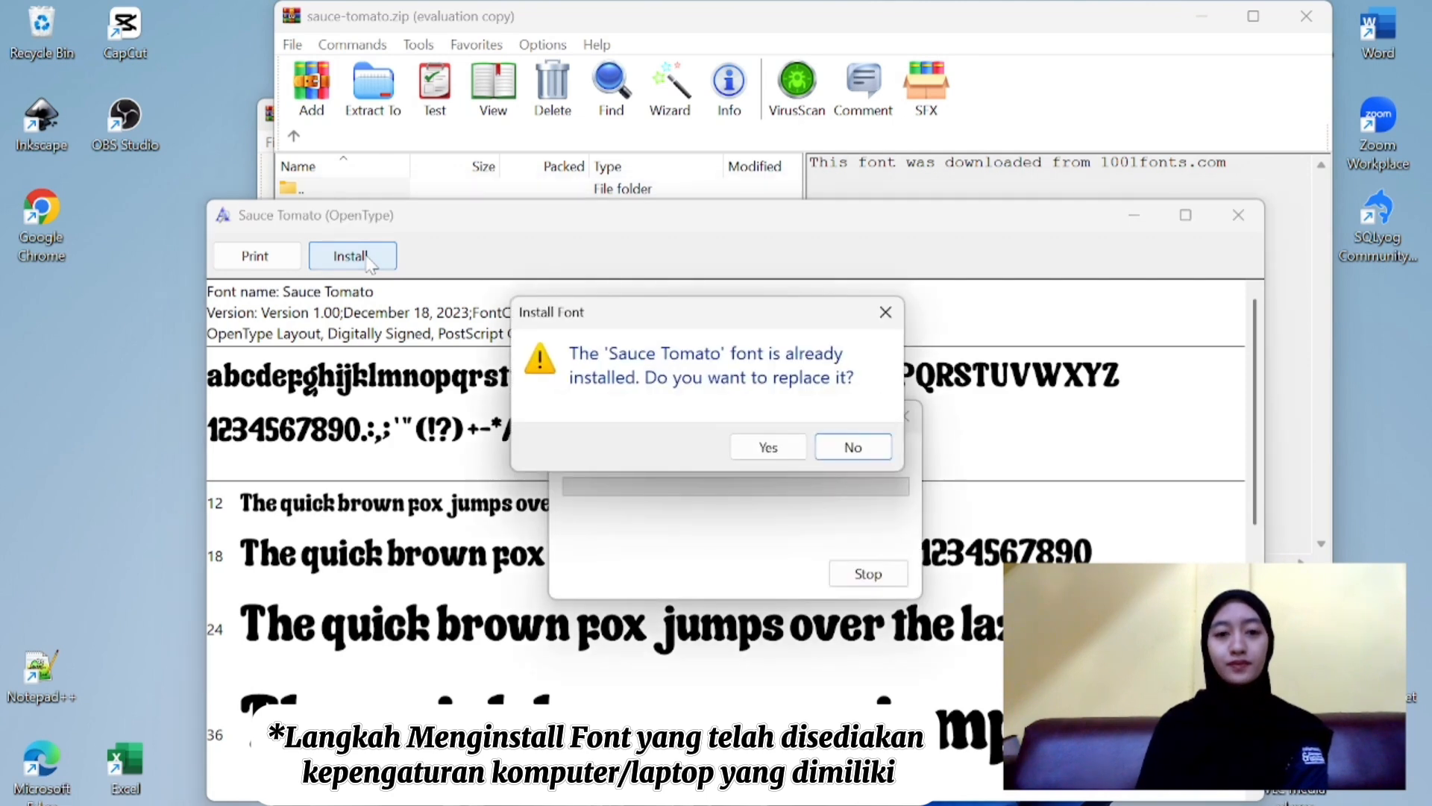
left_click(776, 450)
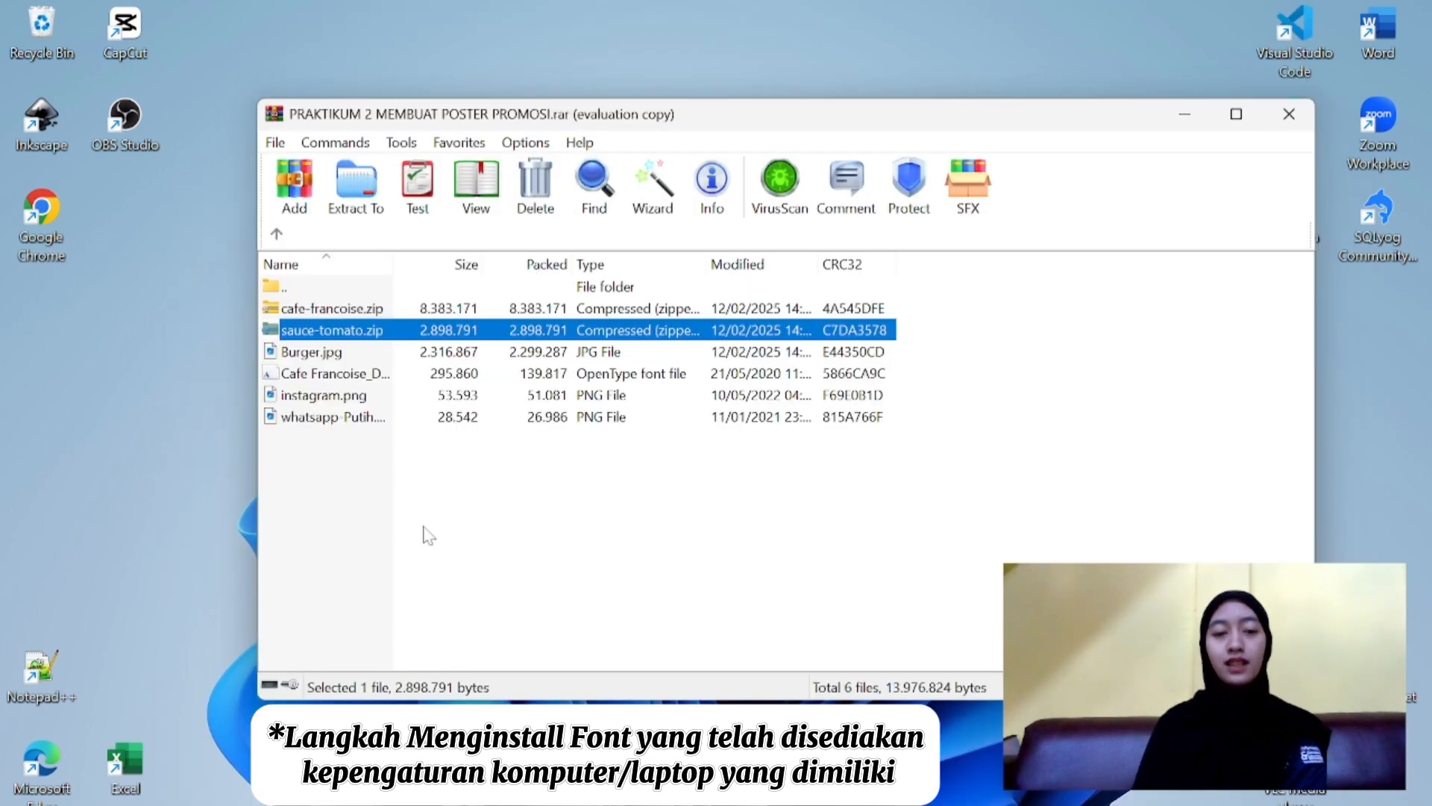
left_click(428, 535)
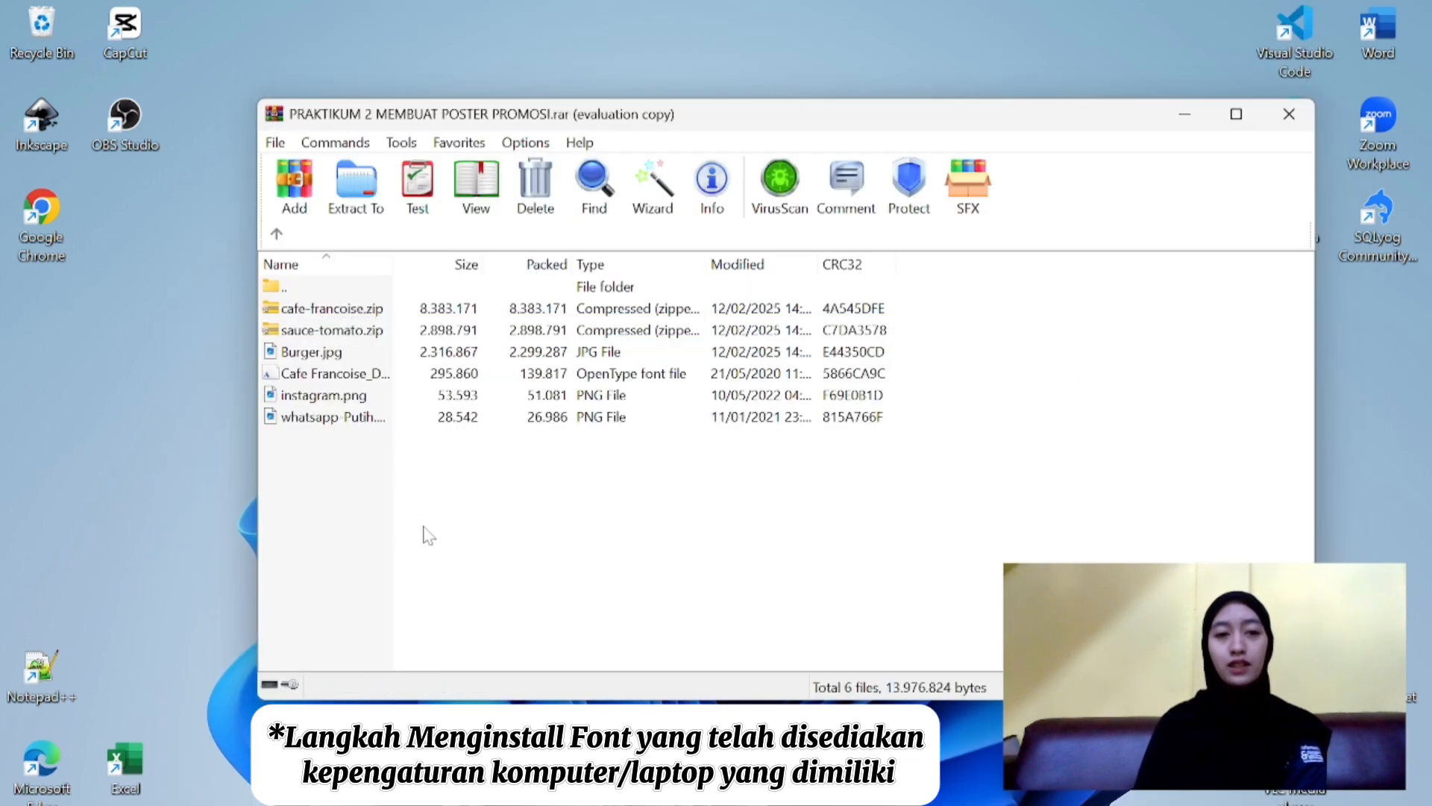
- Open cafe-francoise.zip inside the PRAKTIKUM 2 MEMBUAT POSTER PROMOSI.rar archive and dismiss the WinRAR purchase reminder
left_click(357, 313)
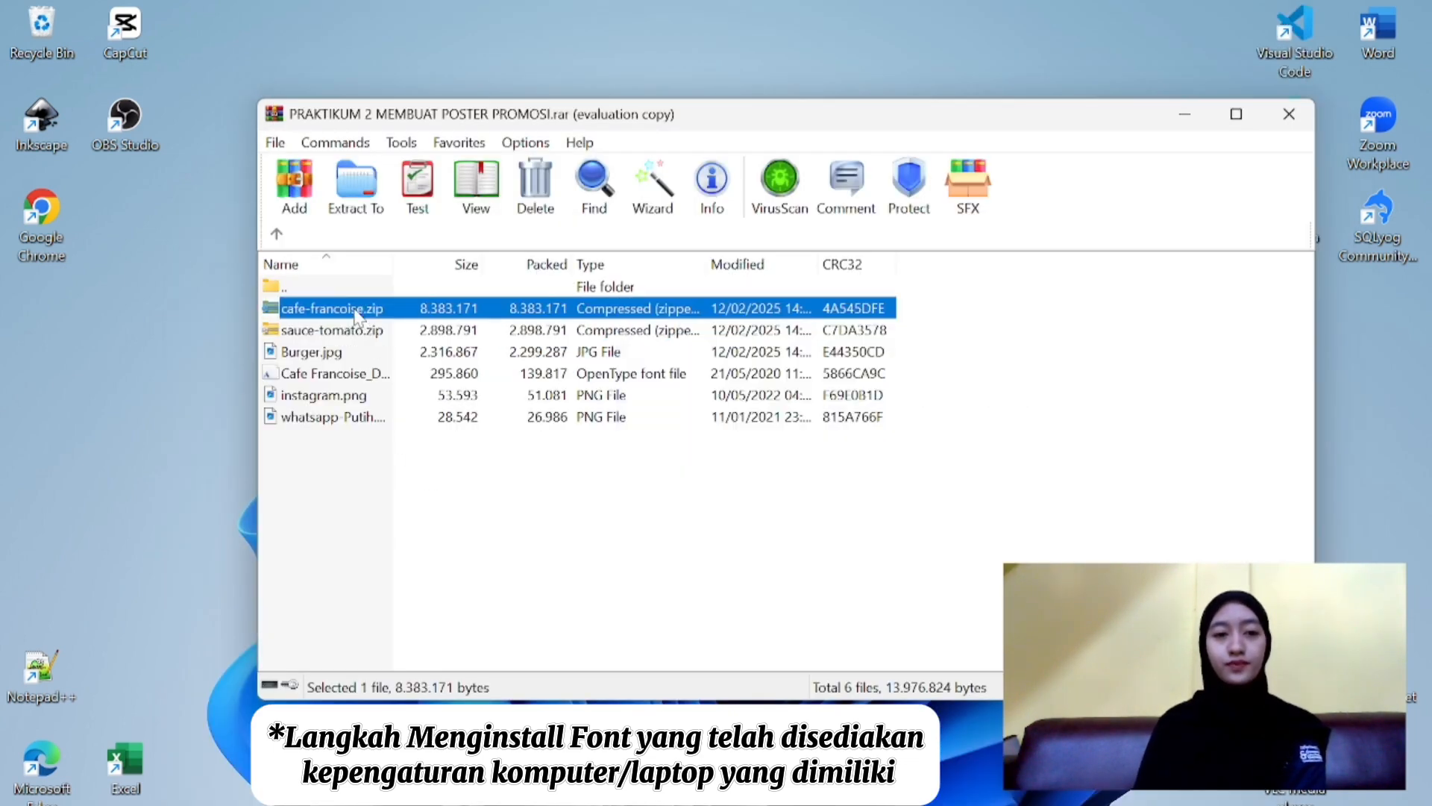
double_click(358, 313)
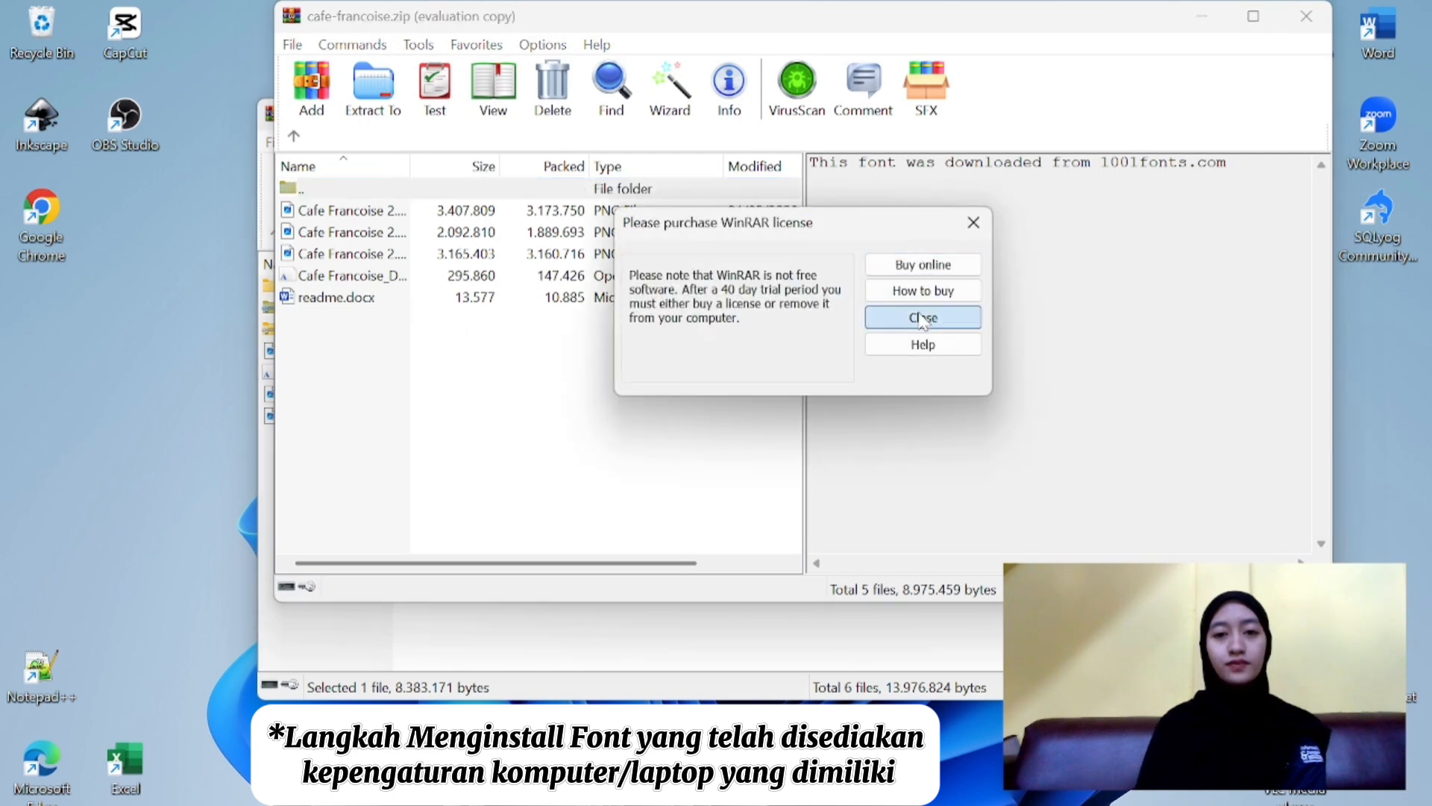
left_click(923, 317)
- Install the Cafe Francoise OpenType font from the cafe-francoise.zip archive
left_click(405, 287)
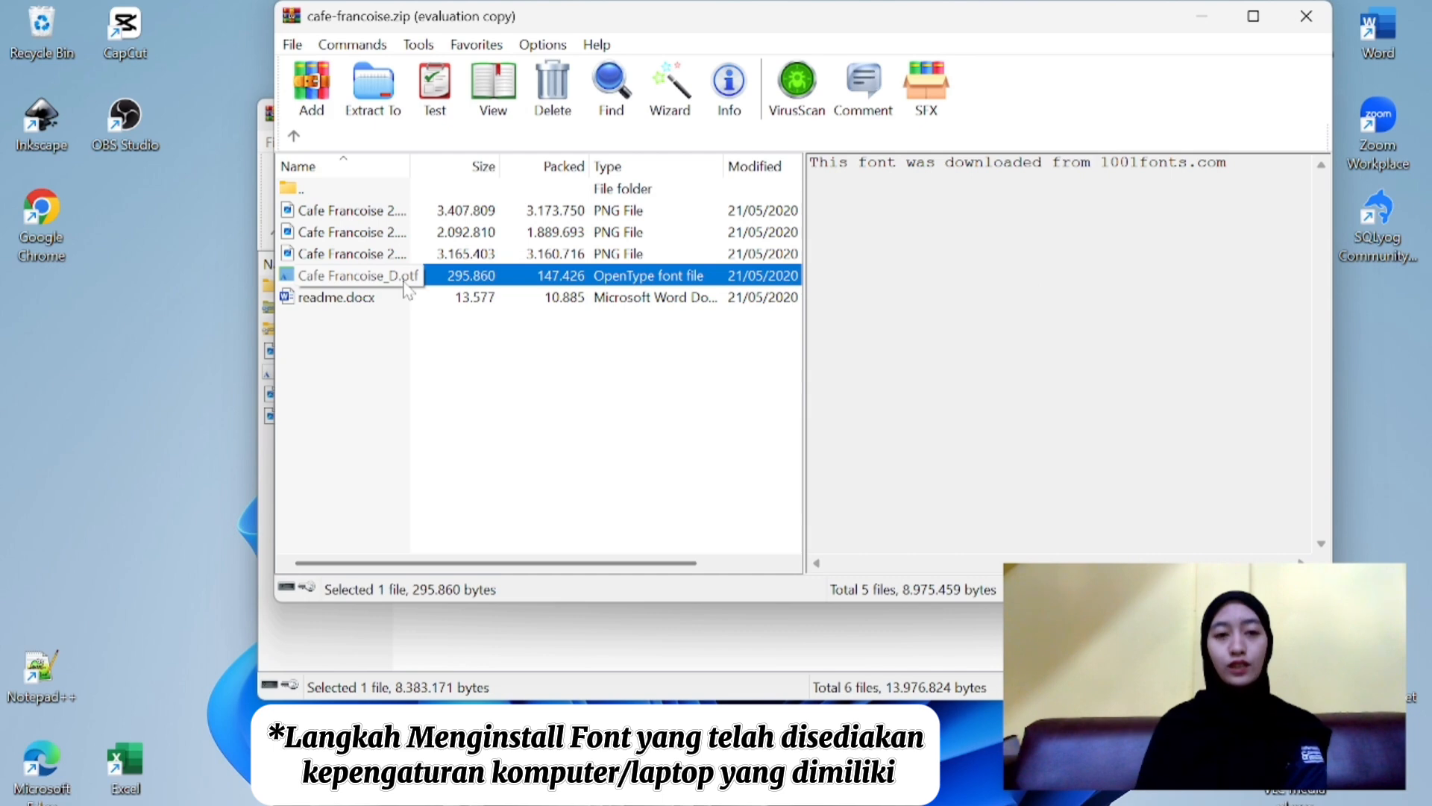
double_click(405, 285)
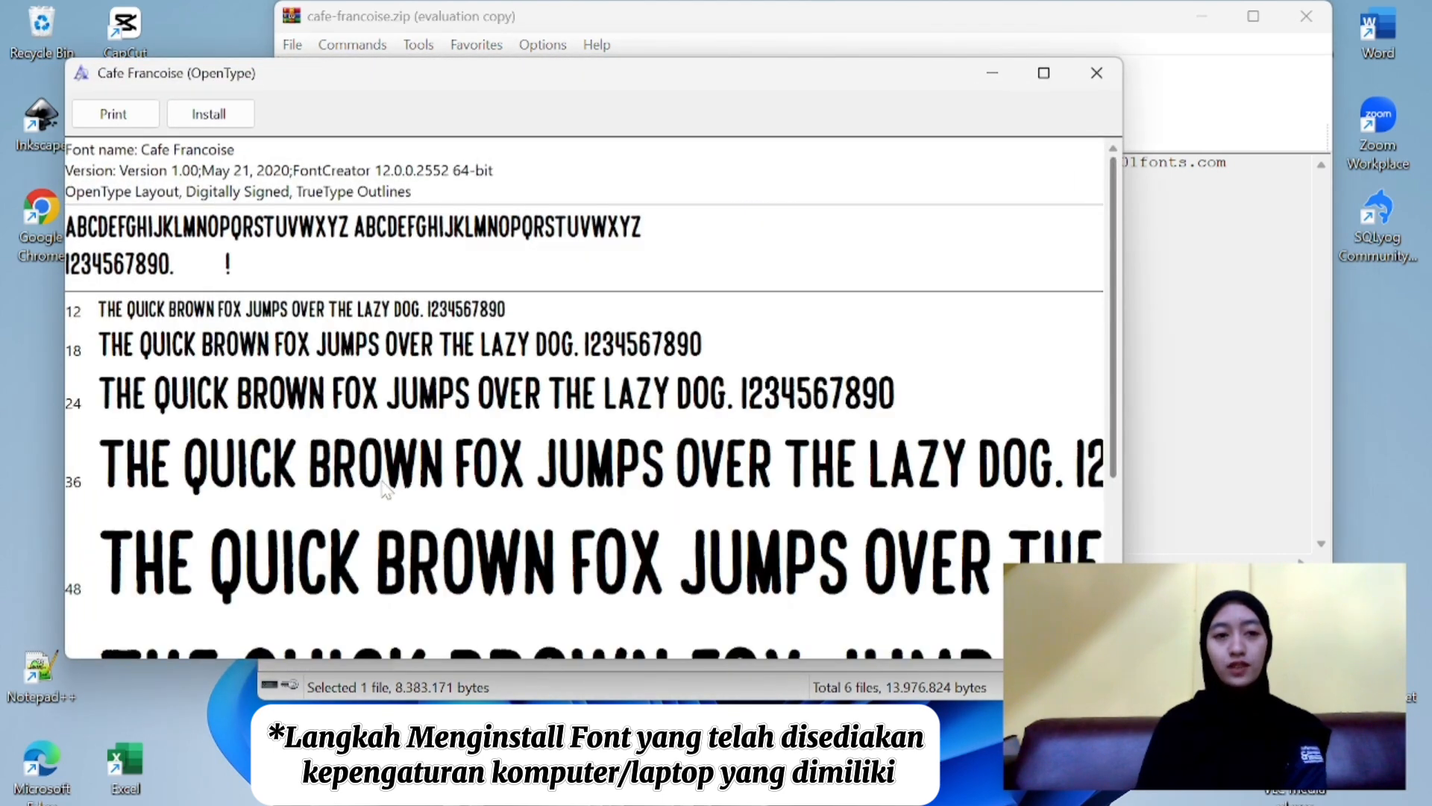
left_click(209, 115)
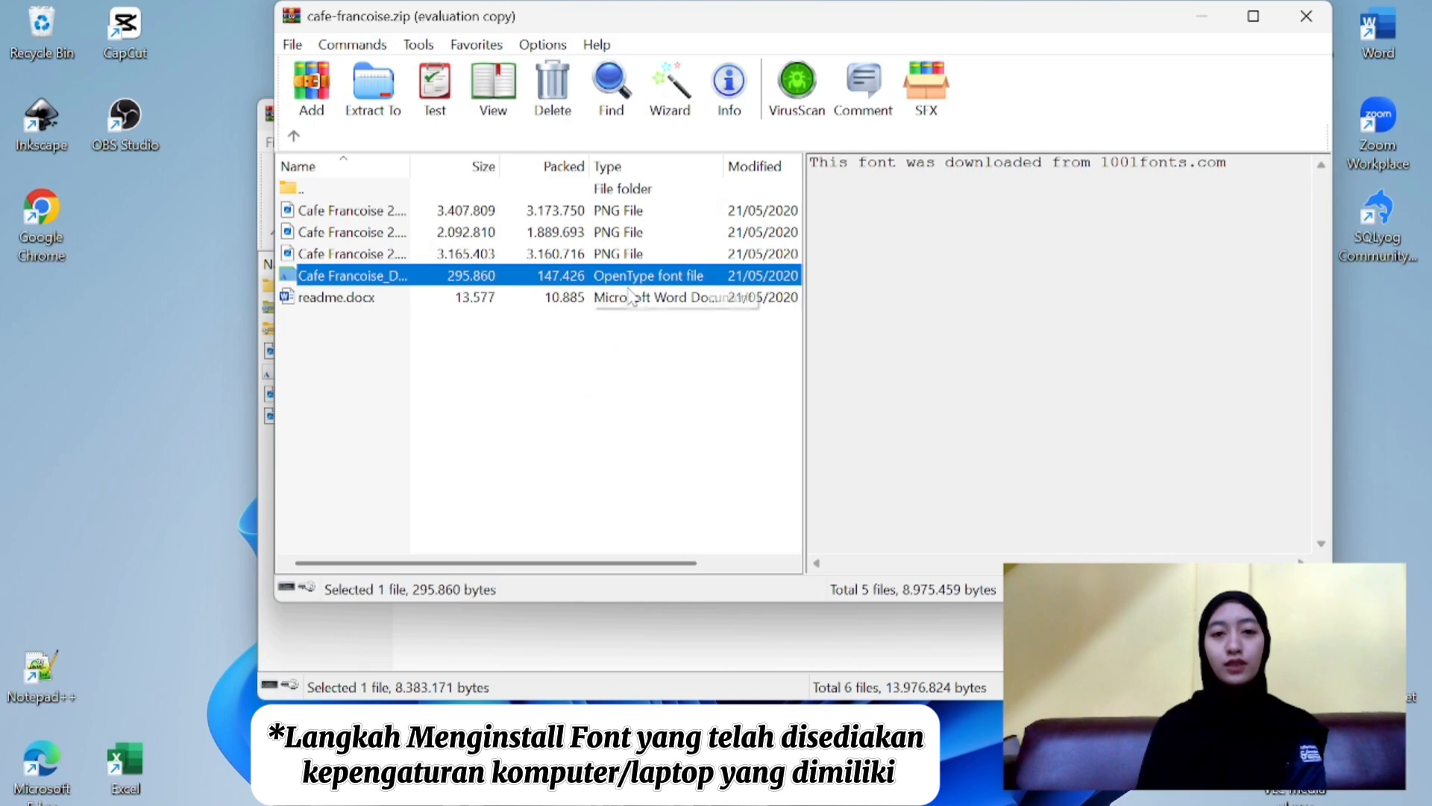
- Search Windows for "font settings" and open the Fonts page of the system settings
key("Return")
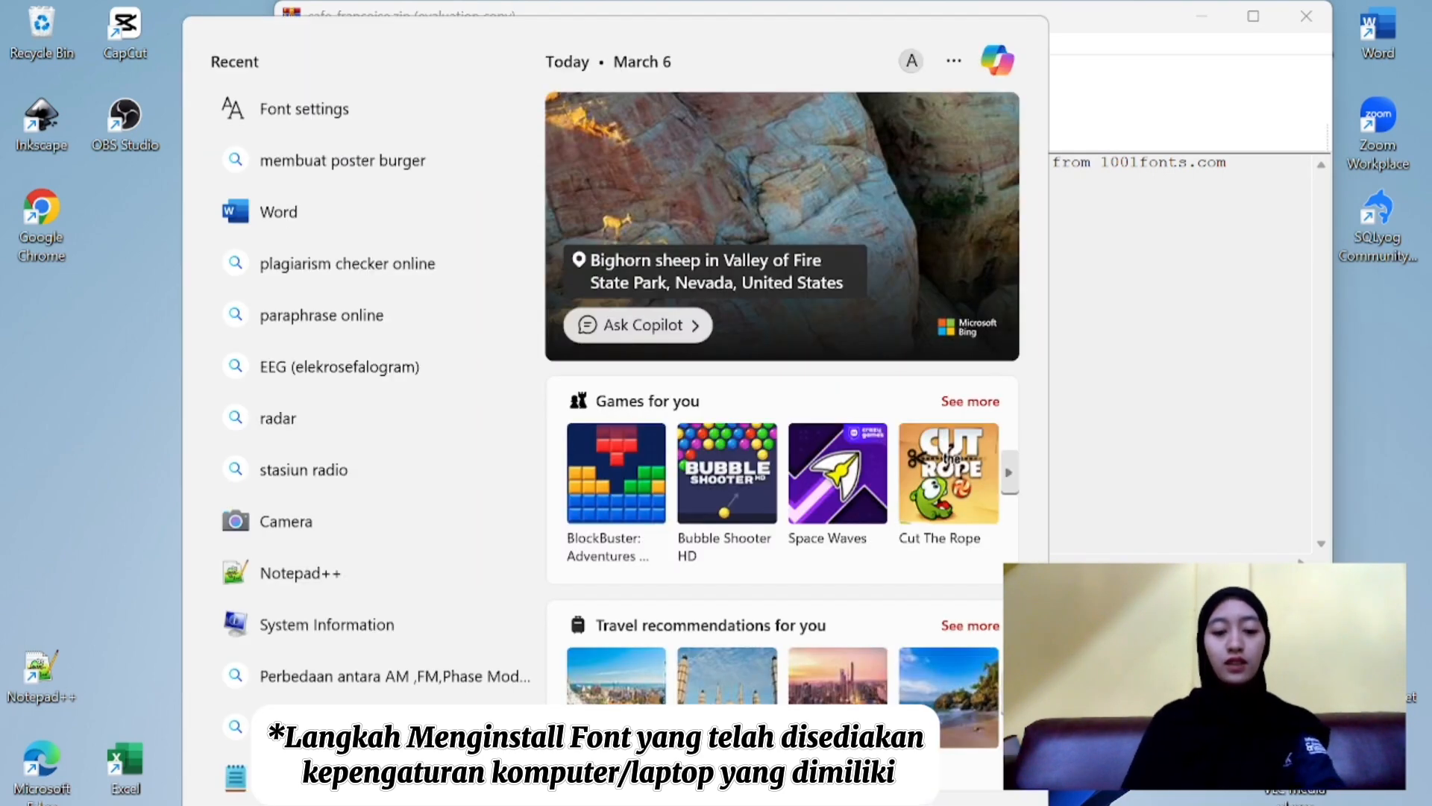
type("font setti")
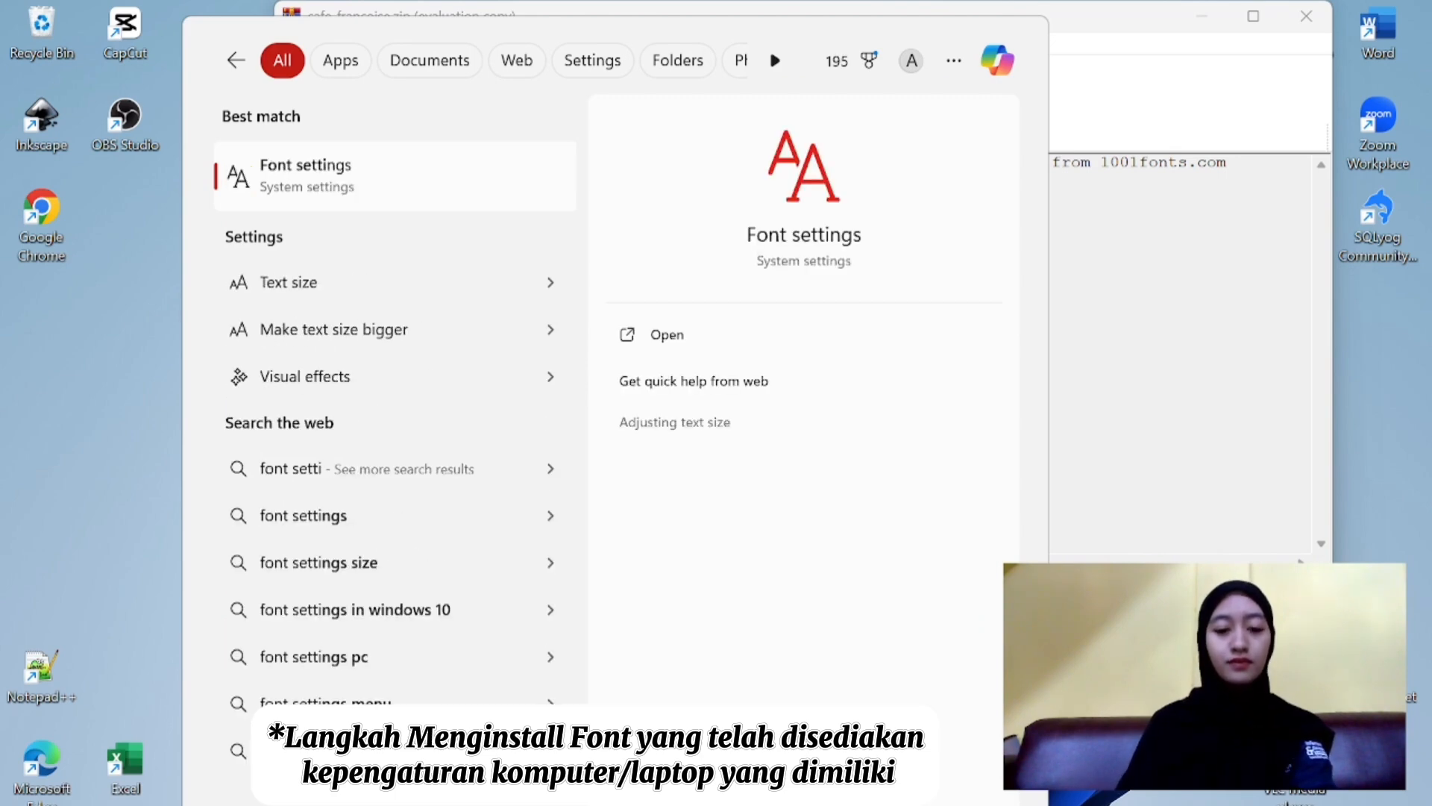
type("ngs")
key("Return")
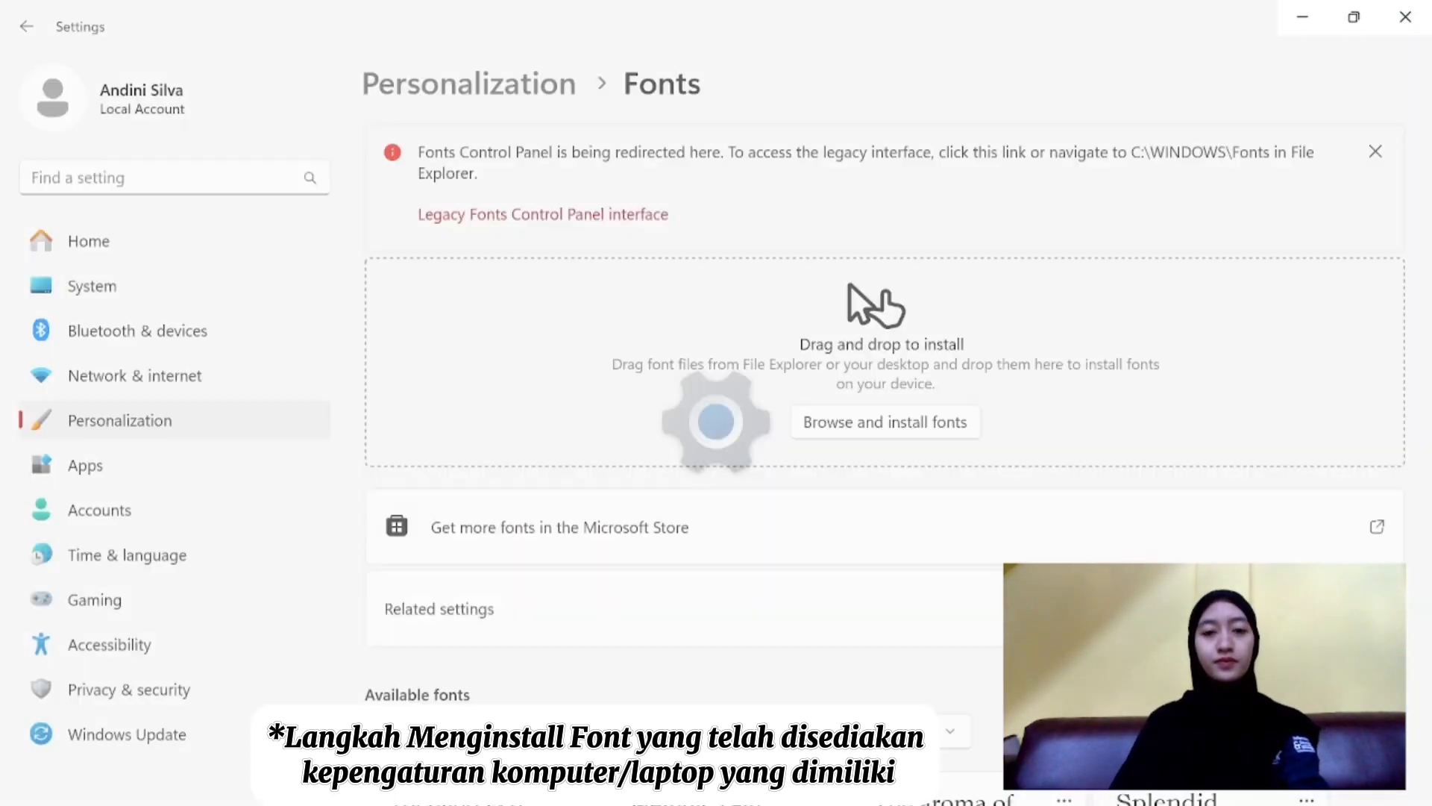
- Search the available fonts for "cafe" to check that Cafe Francoise is installed
scroll(531, 674, "down", 3)
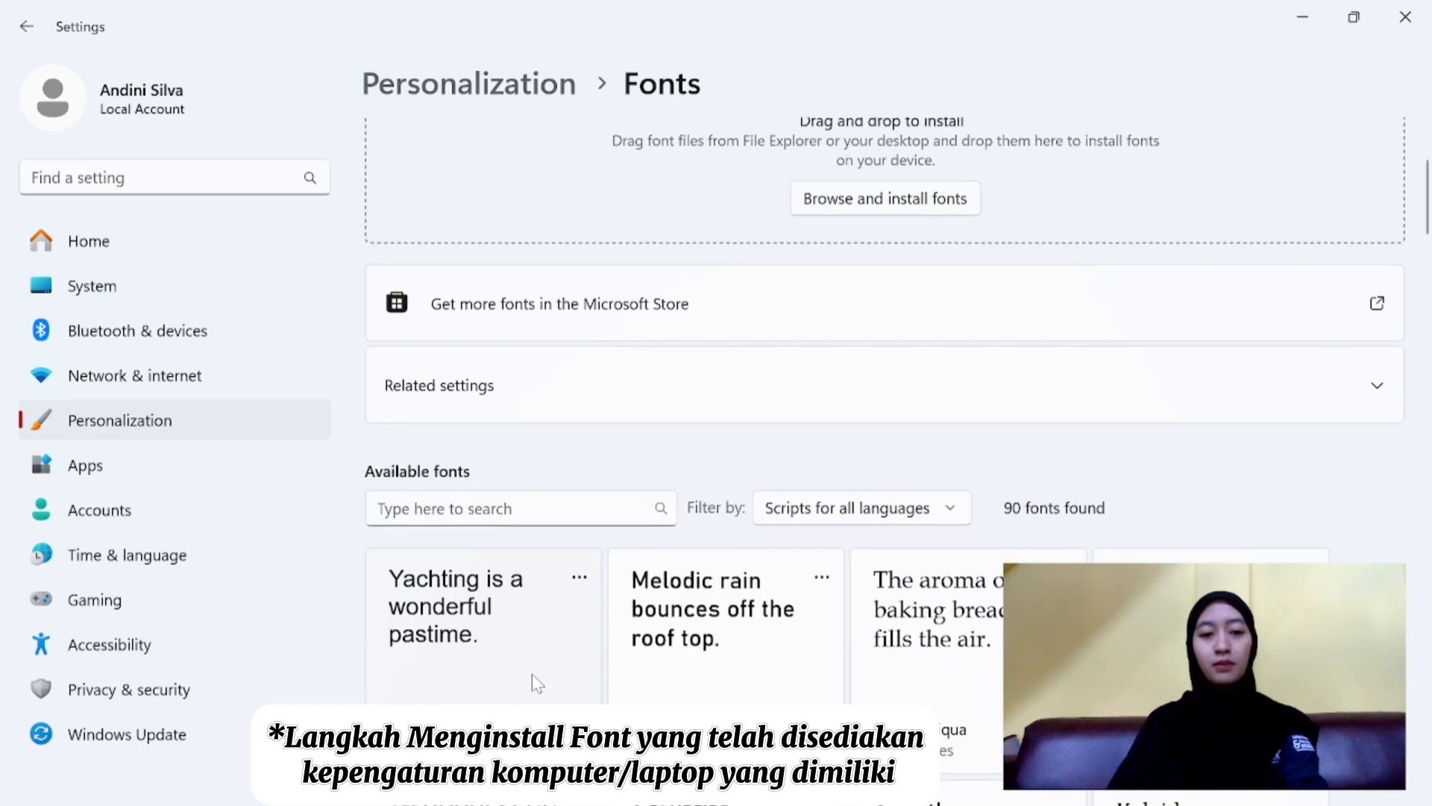
left_click(460, 505)
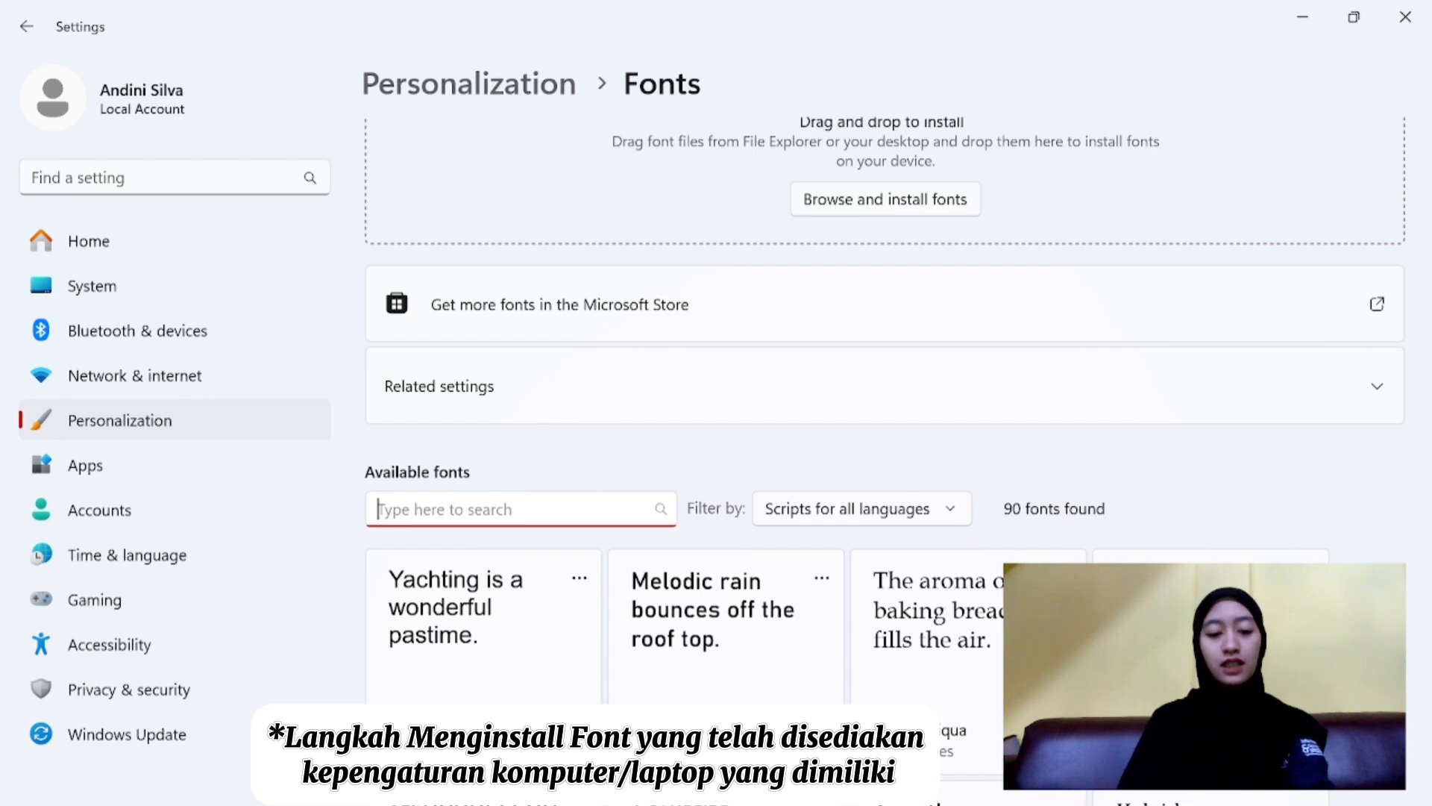
scroll(459, 511, "up", 3)
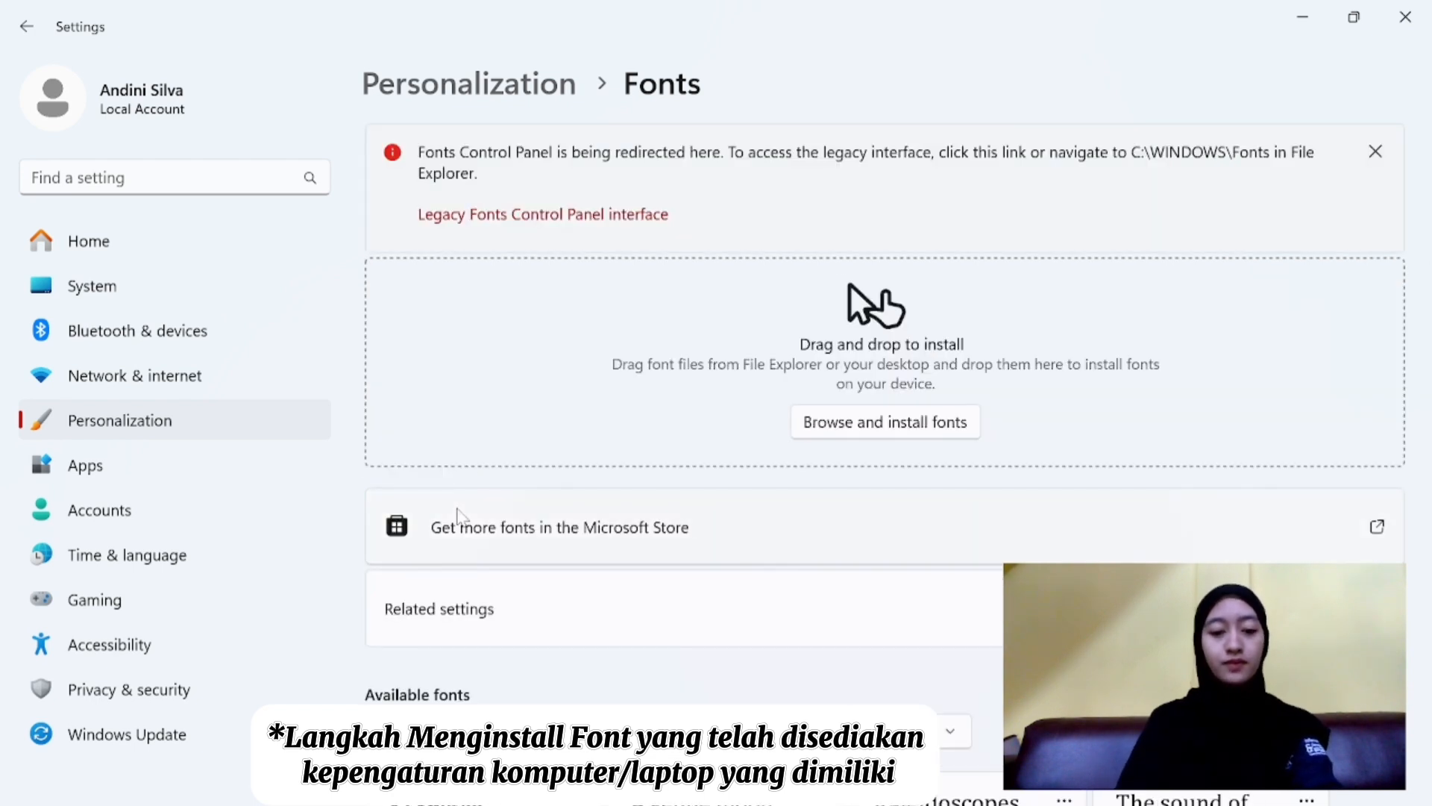
type("cafe")
scroll(457, 514, "down", 4)
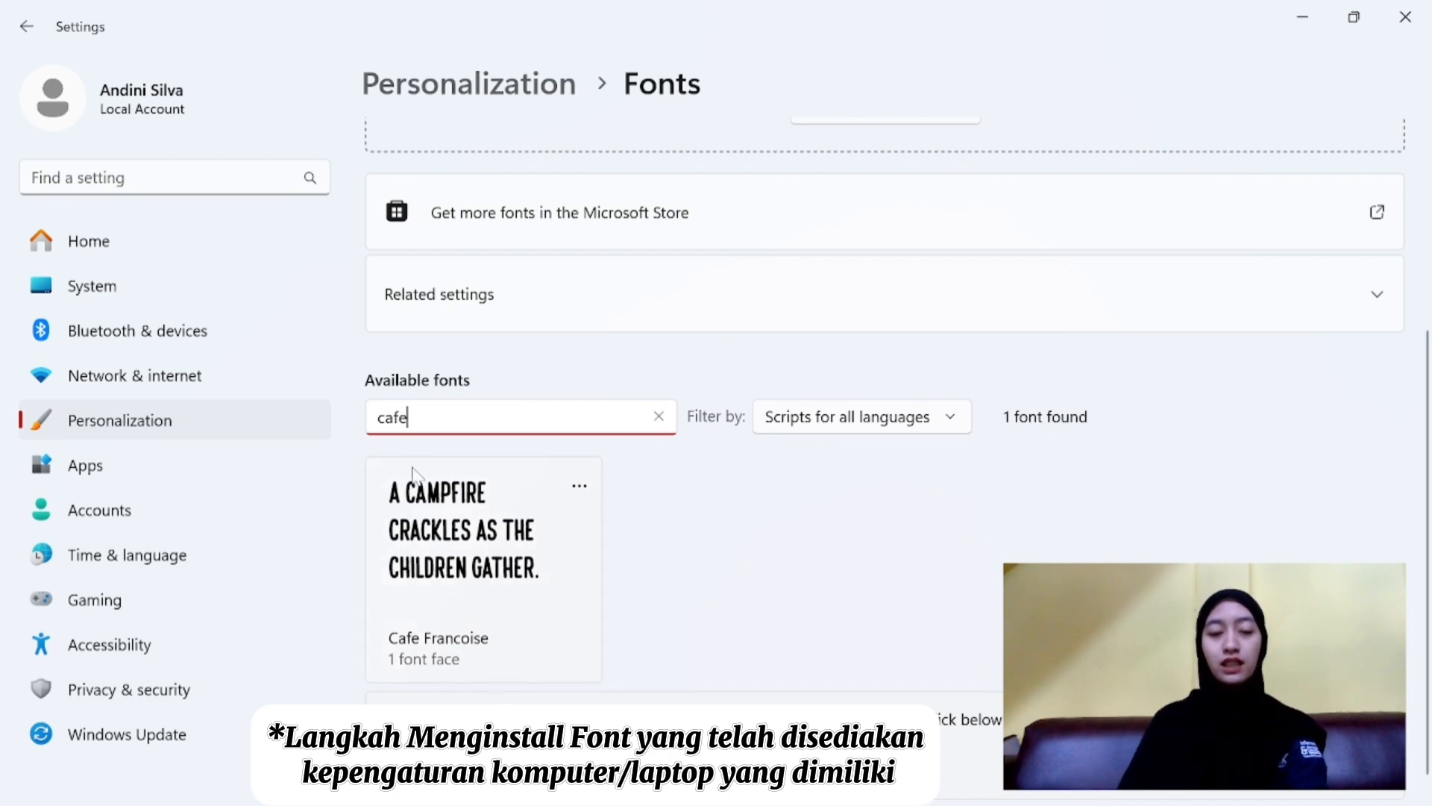
scroll(440, 419, "up", 4)
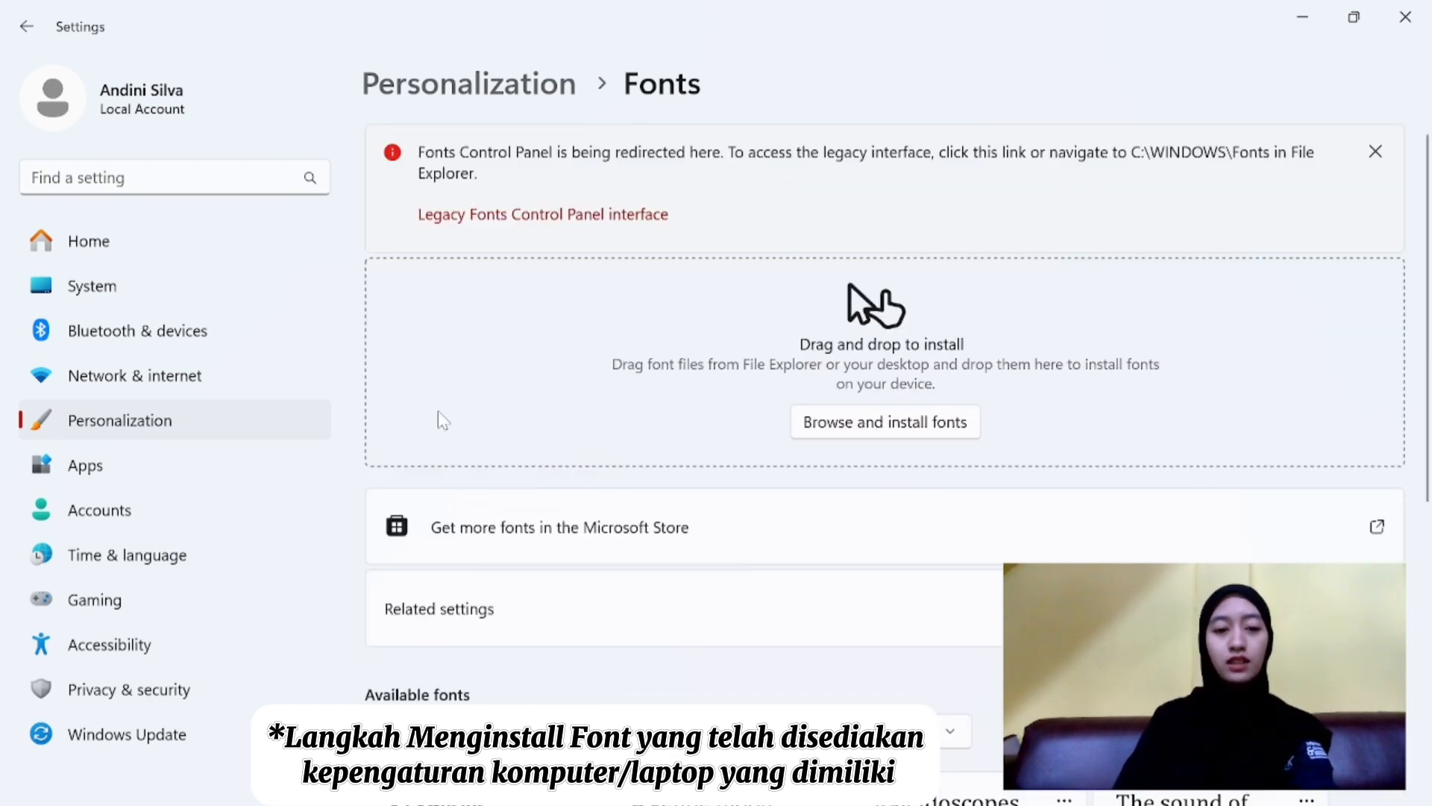
- Search the available fonts for "toma" to check the Sauce Tomato installation, and put the Settings window away
scroll(443, 420, "down", 3)
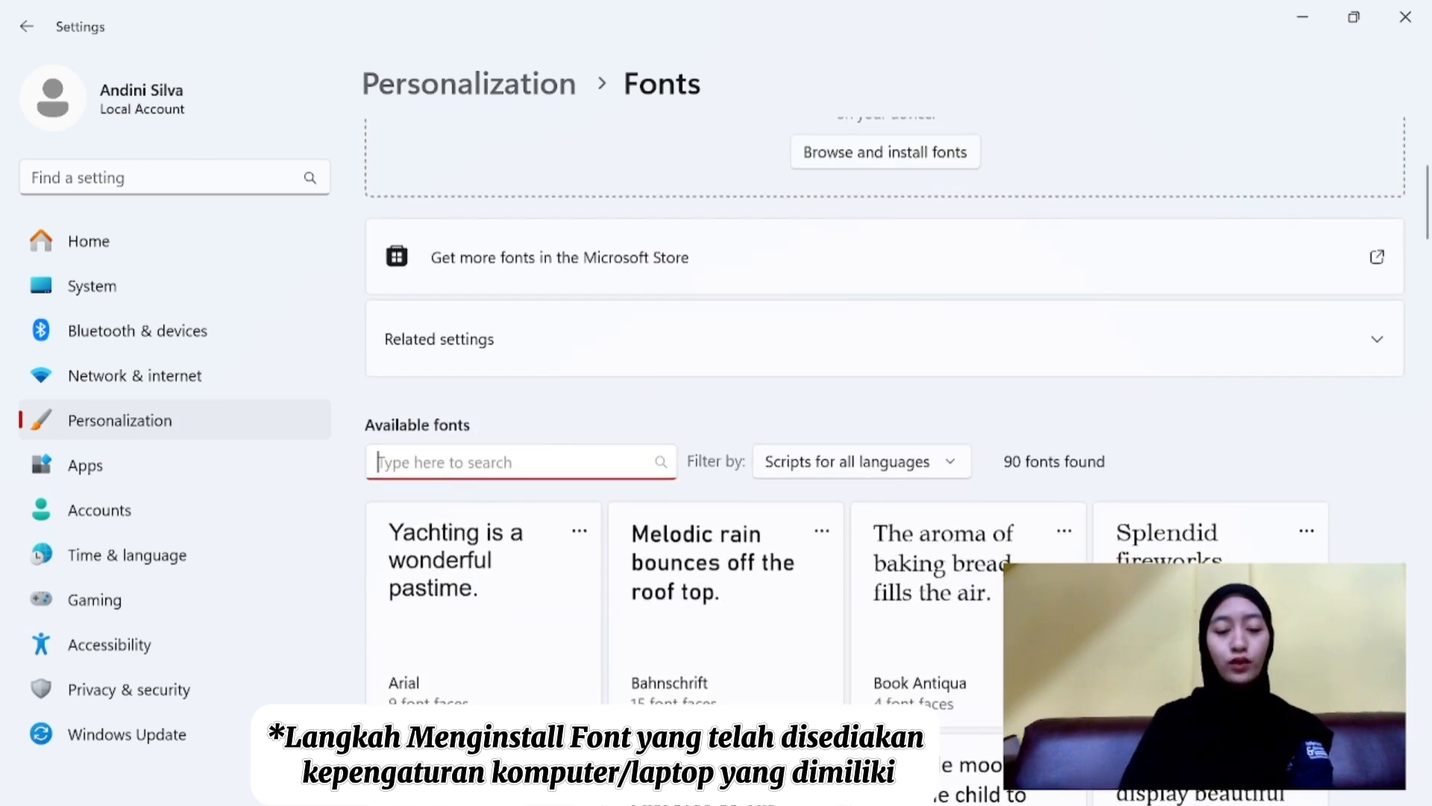
scroll(427, 472, "up", 3)
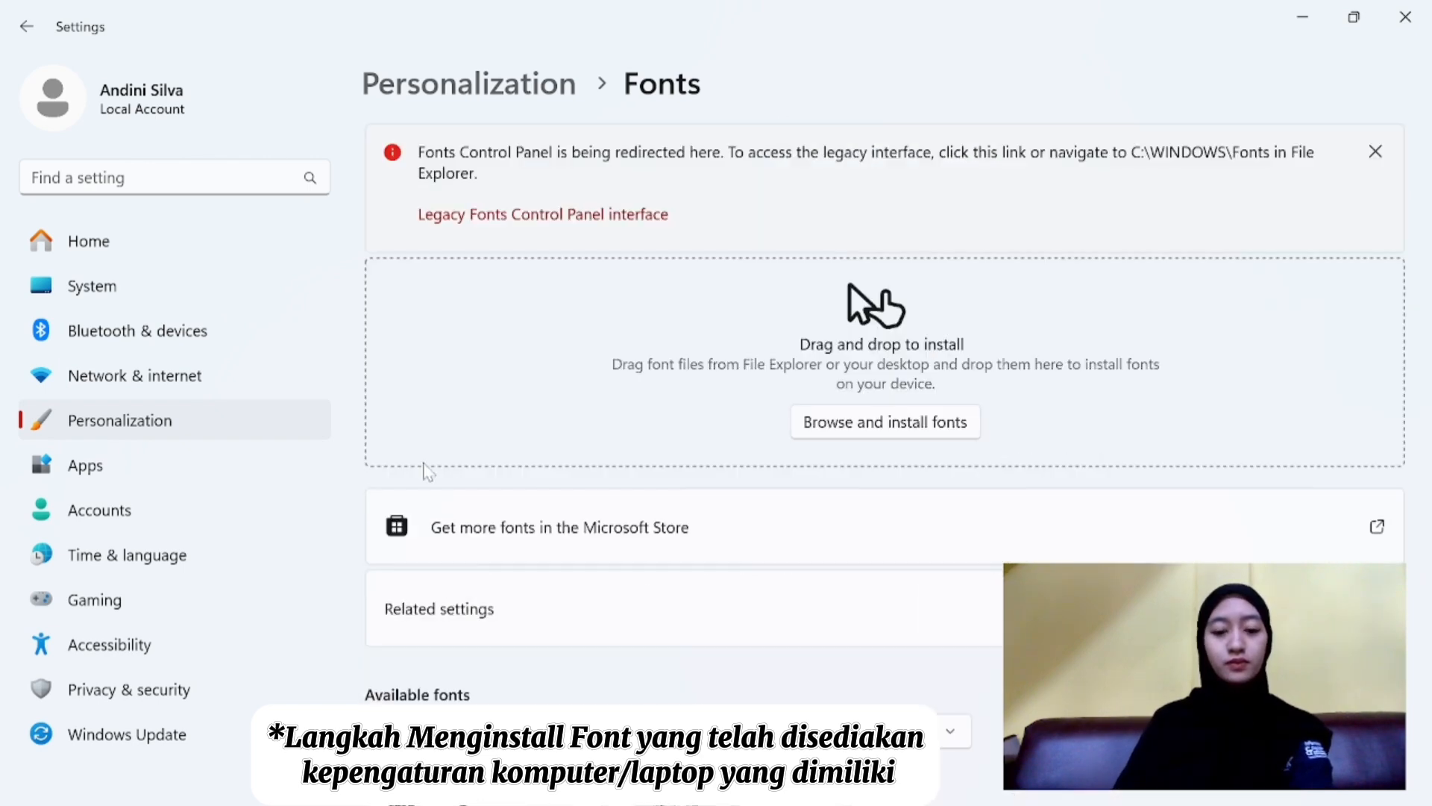
scroll(427, 472, "down", 3)
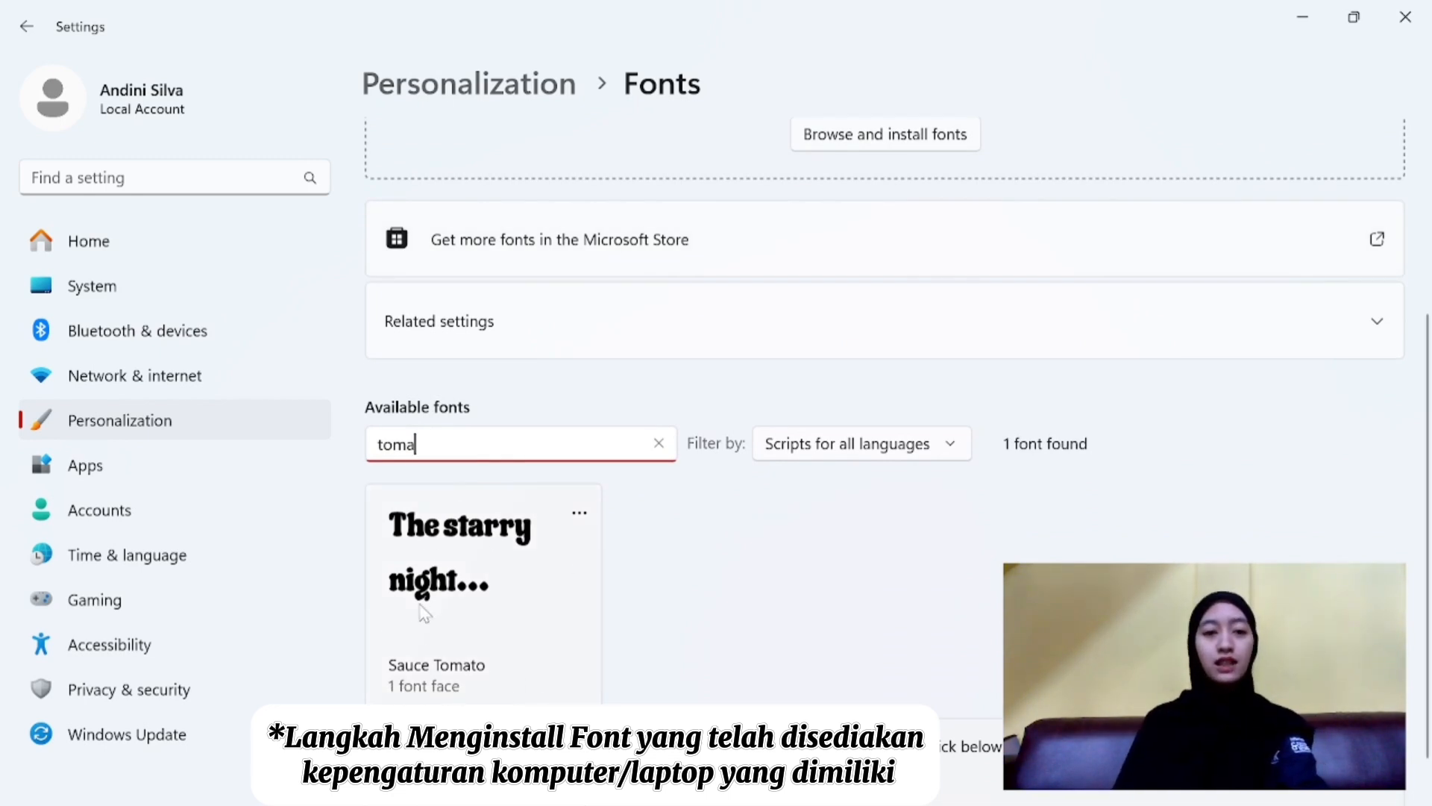
left_click(1306, 27)
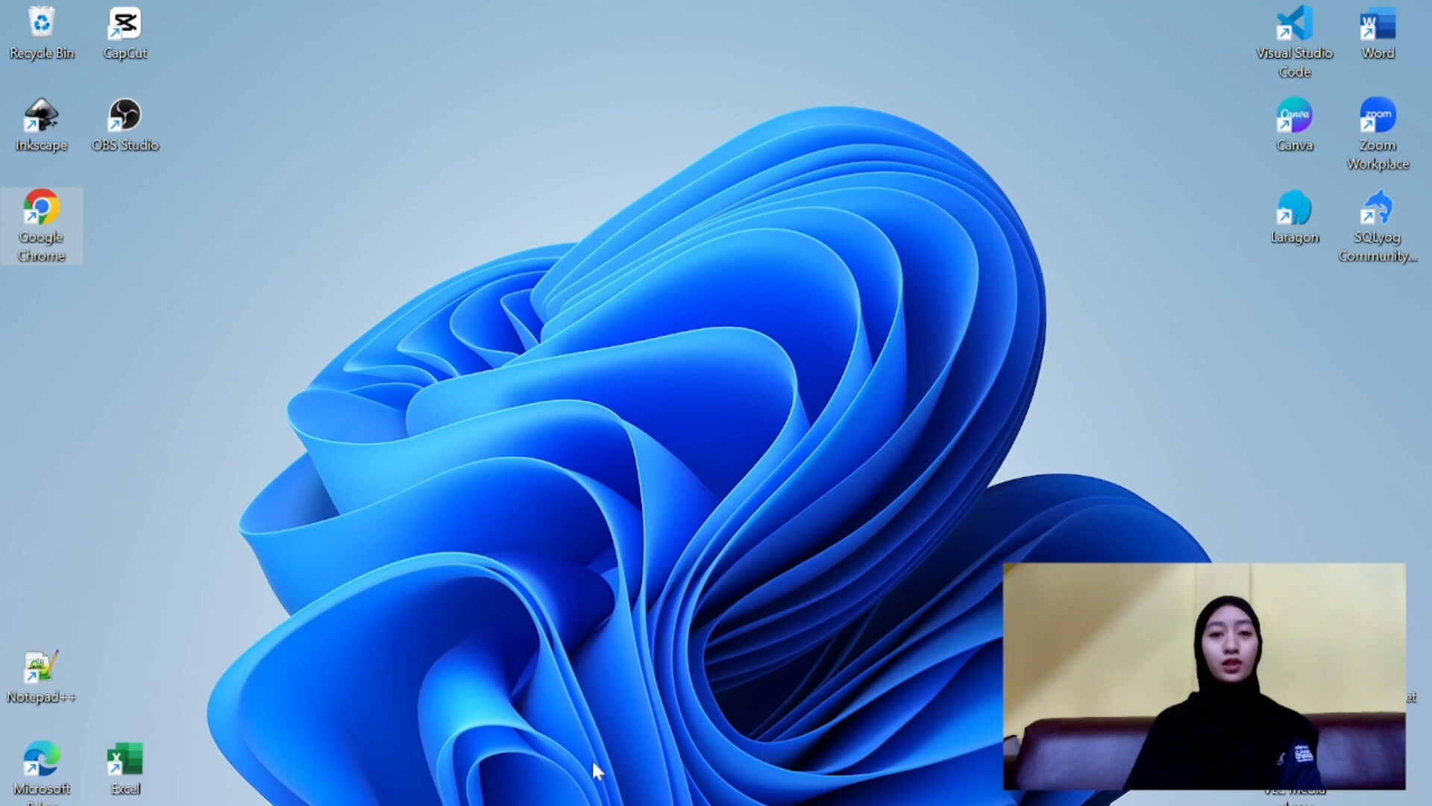
- Launch Inkscape from its desktop shortcut
mouse_move(589, 798)
left_click(566, 769)
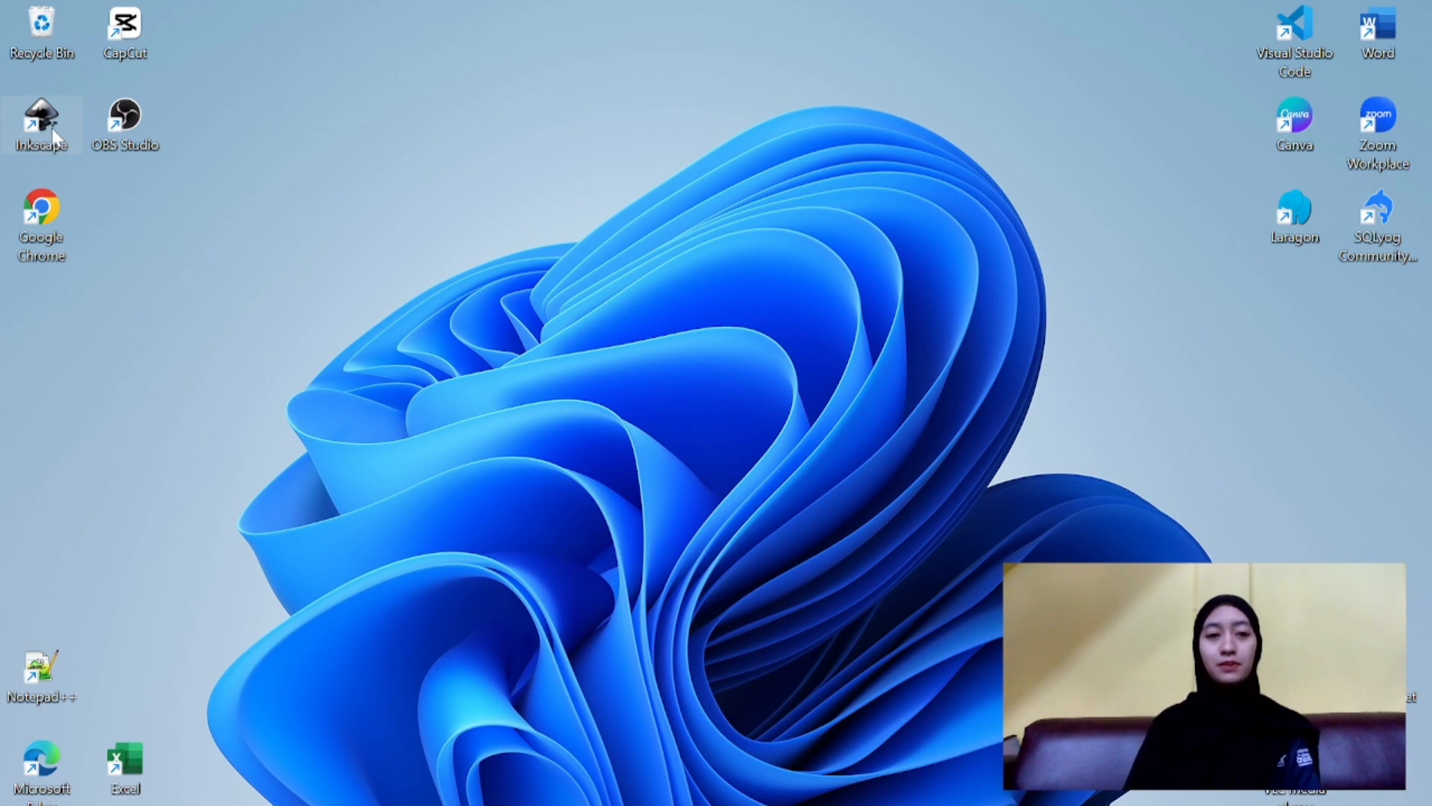
right_click(52, 134)
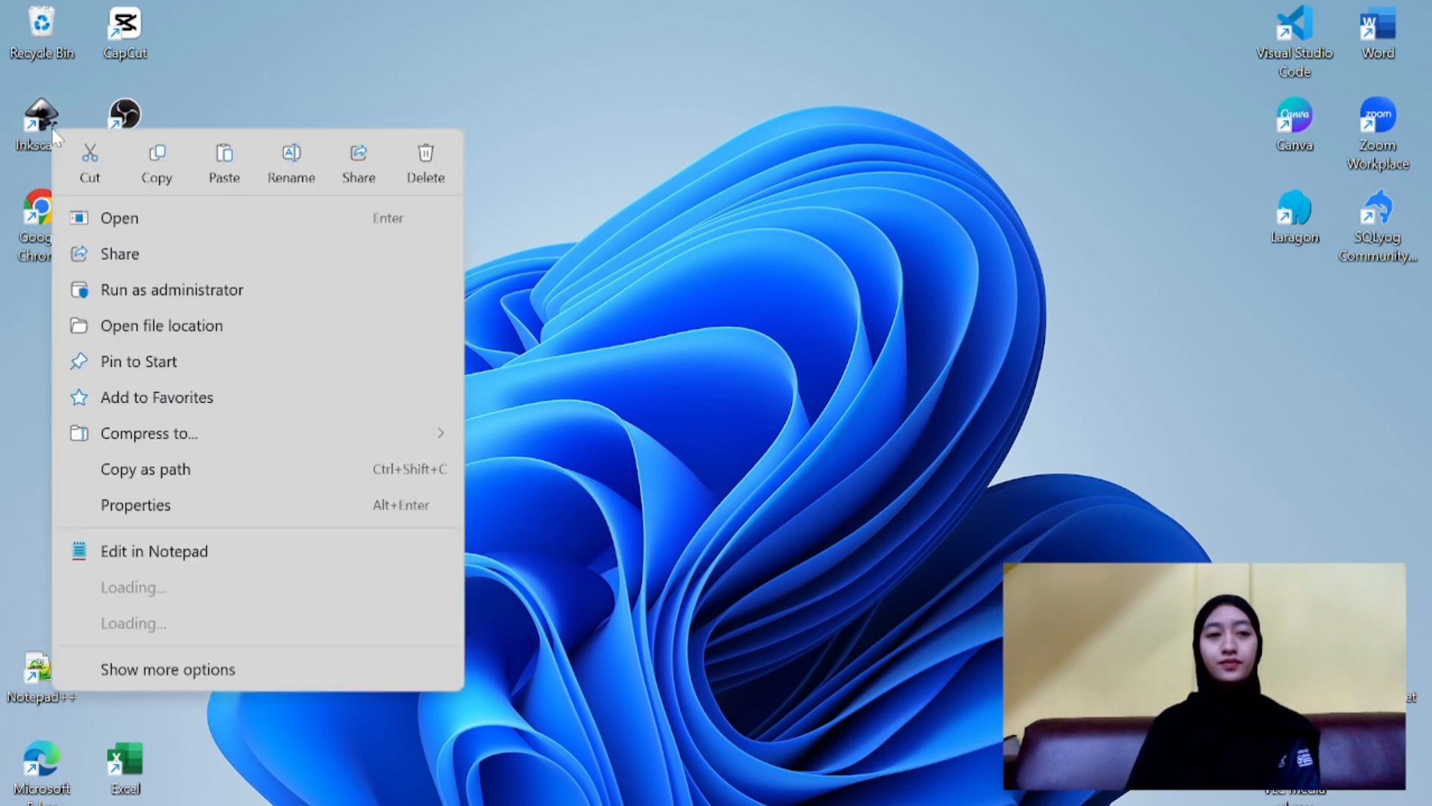
left_click(135, 229)
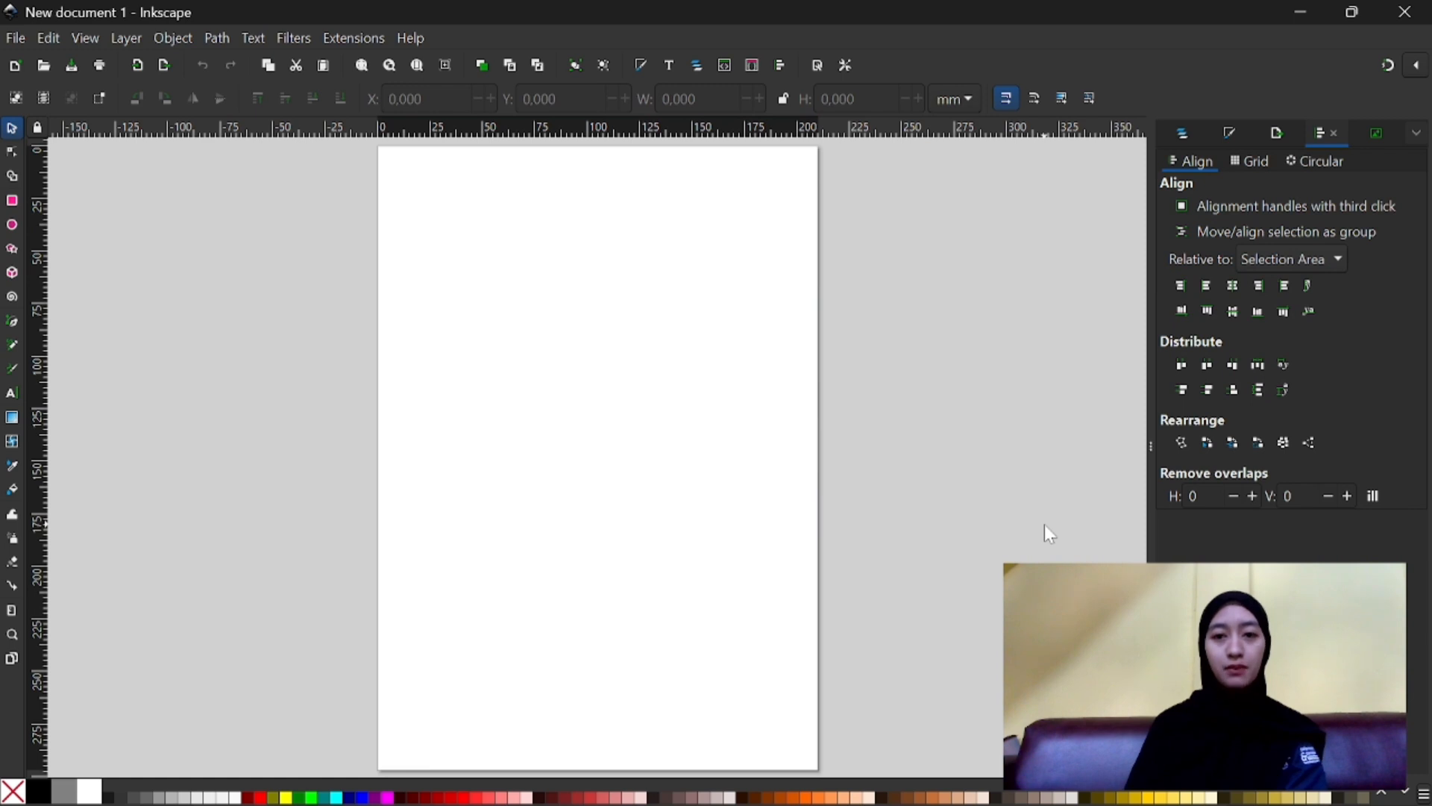
- Show the Text and Font settings and search the font list for "tomato"
left_click(670, 67)
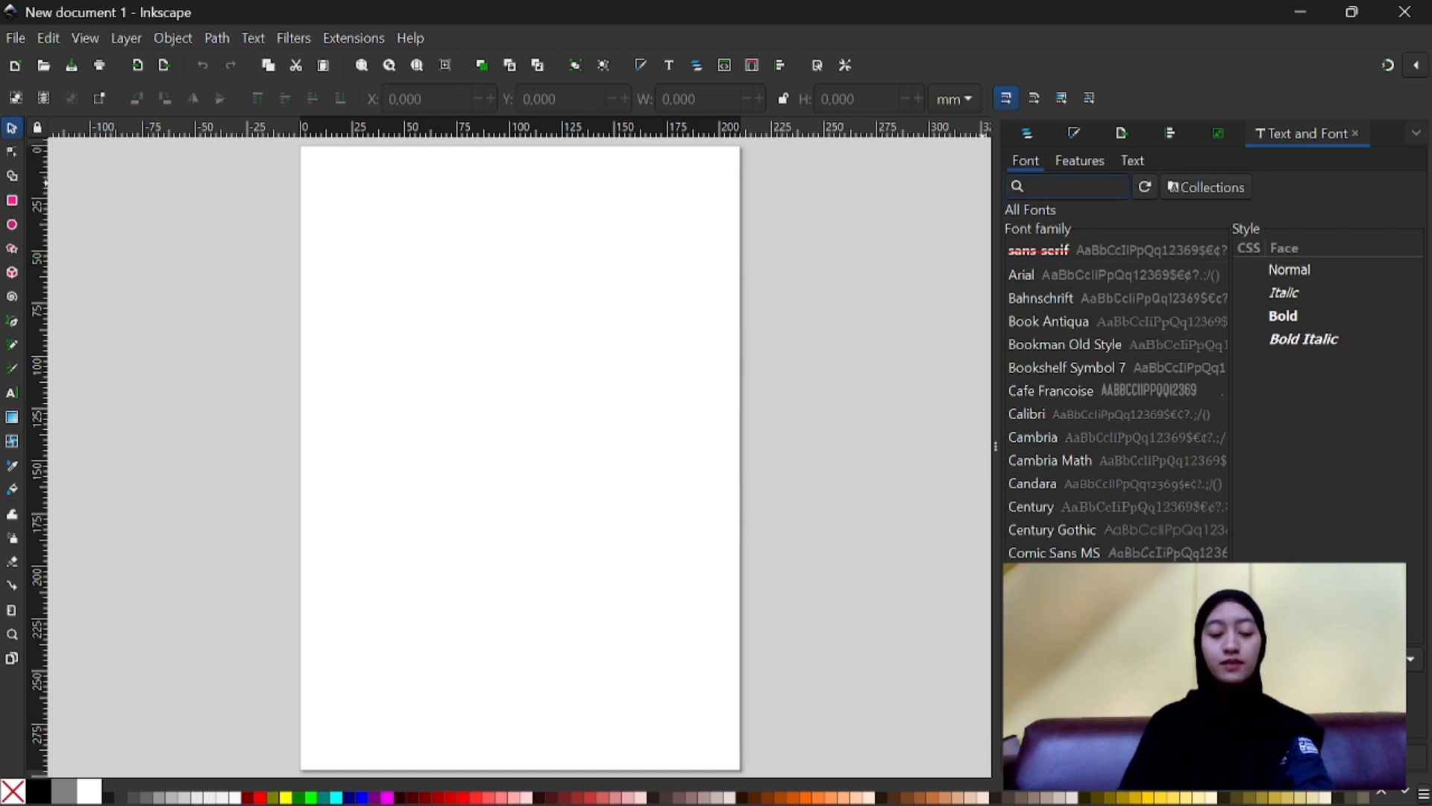
type("tom")
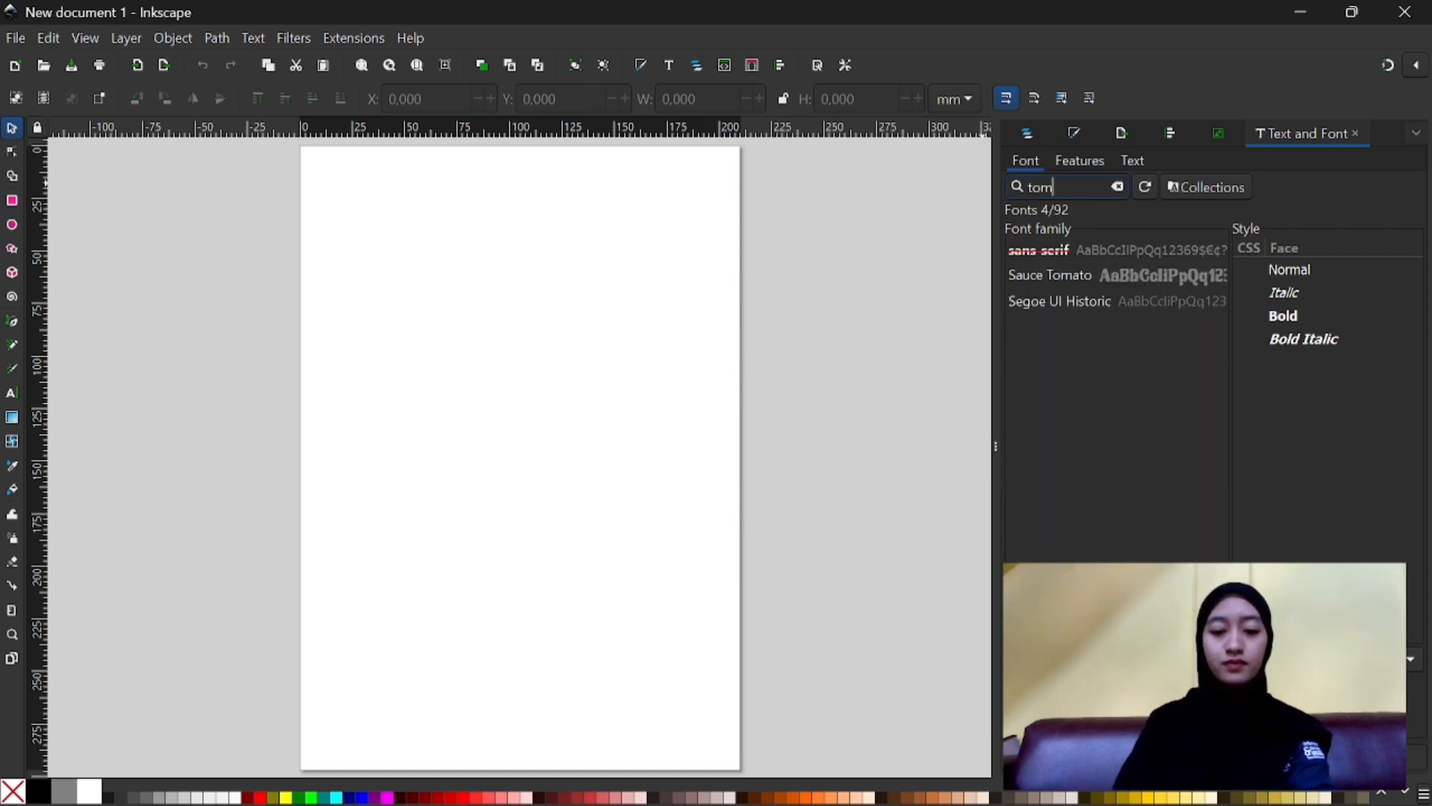
type("ato")
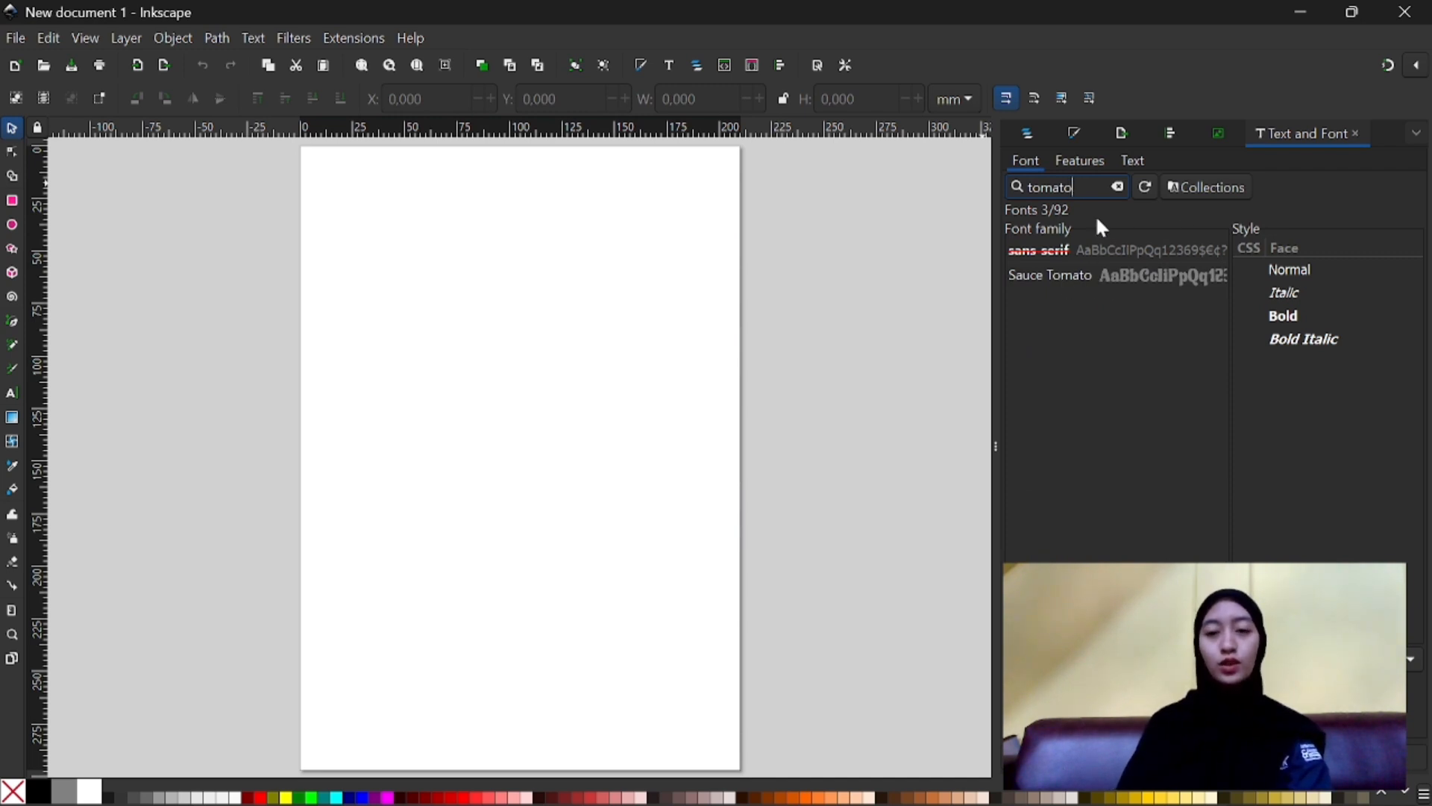
- Replace the font search term with "cafe" and pick Cafe Francoise in the font list
key("BackSpace")
key("BackSpace")
key("BackSpace")
key("BackSpace")
key("BackSpace")
key("BackSpace")
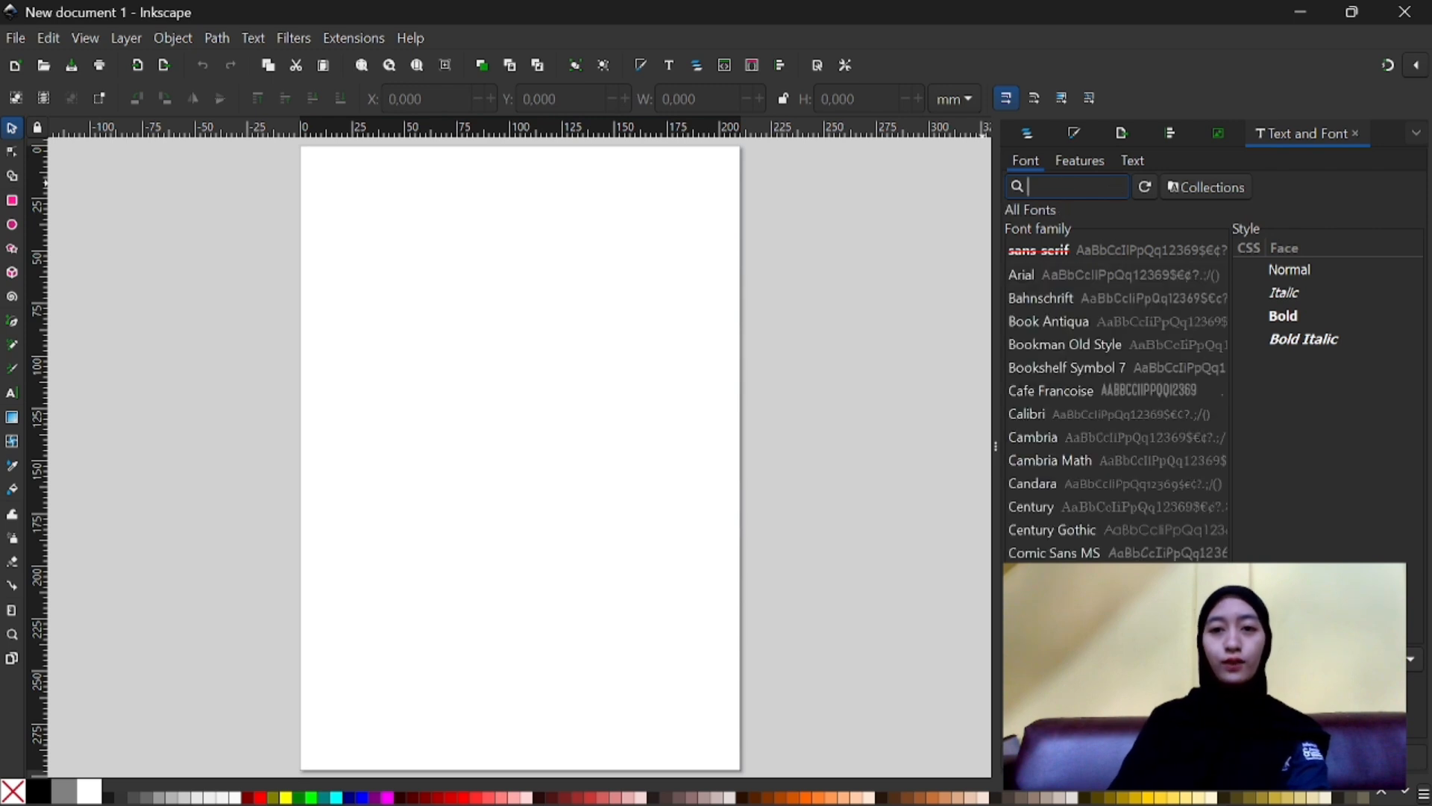
type("ca")
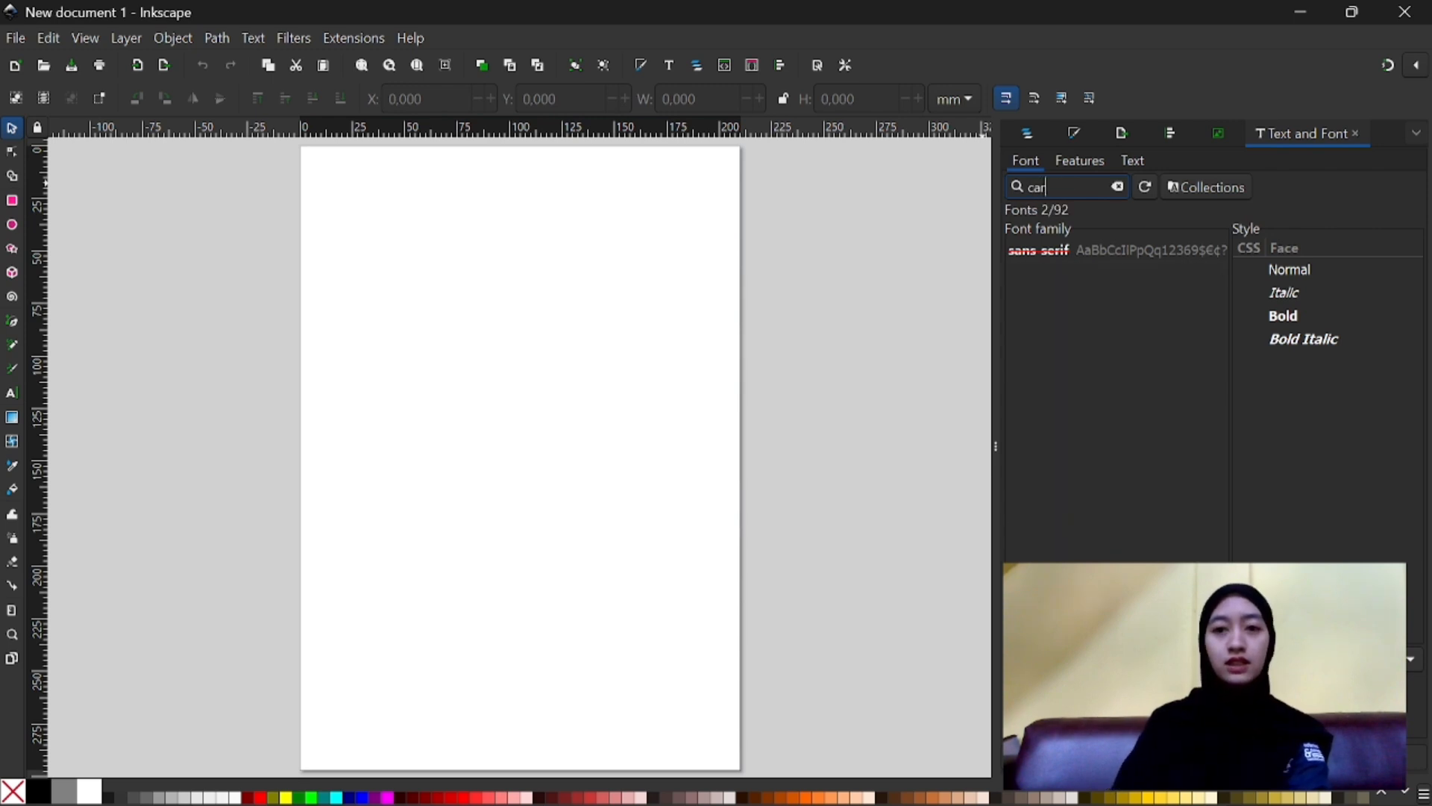
type("fe")
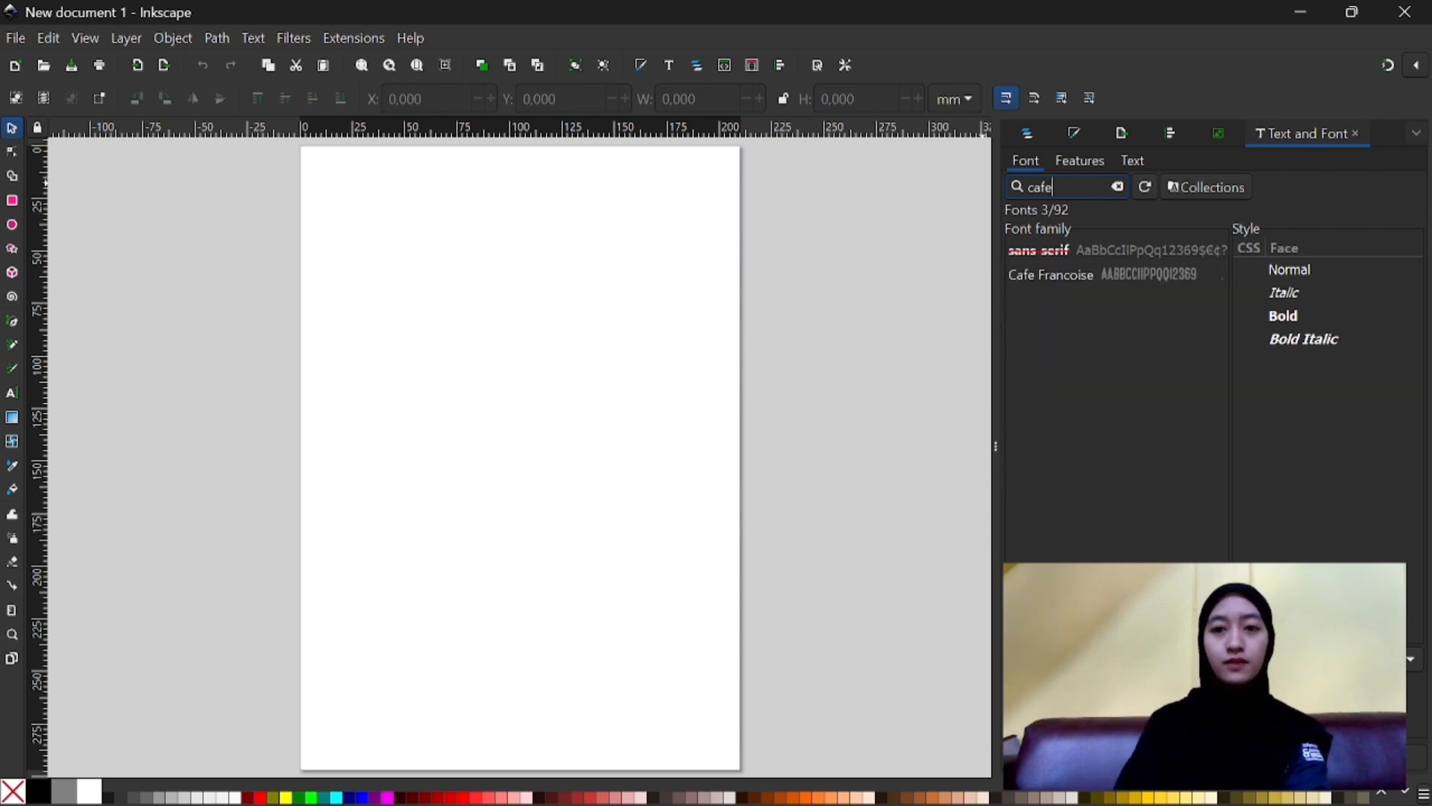
left_click(1129, 271)
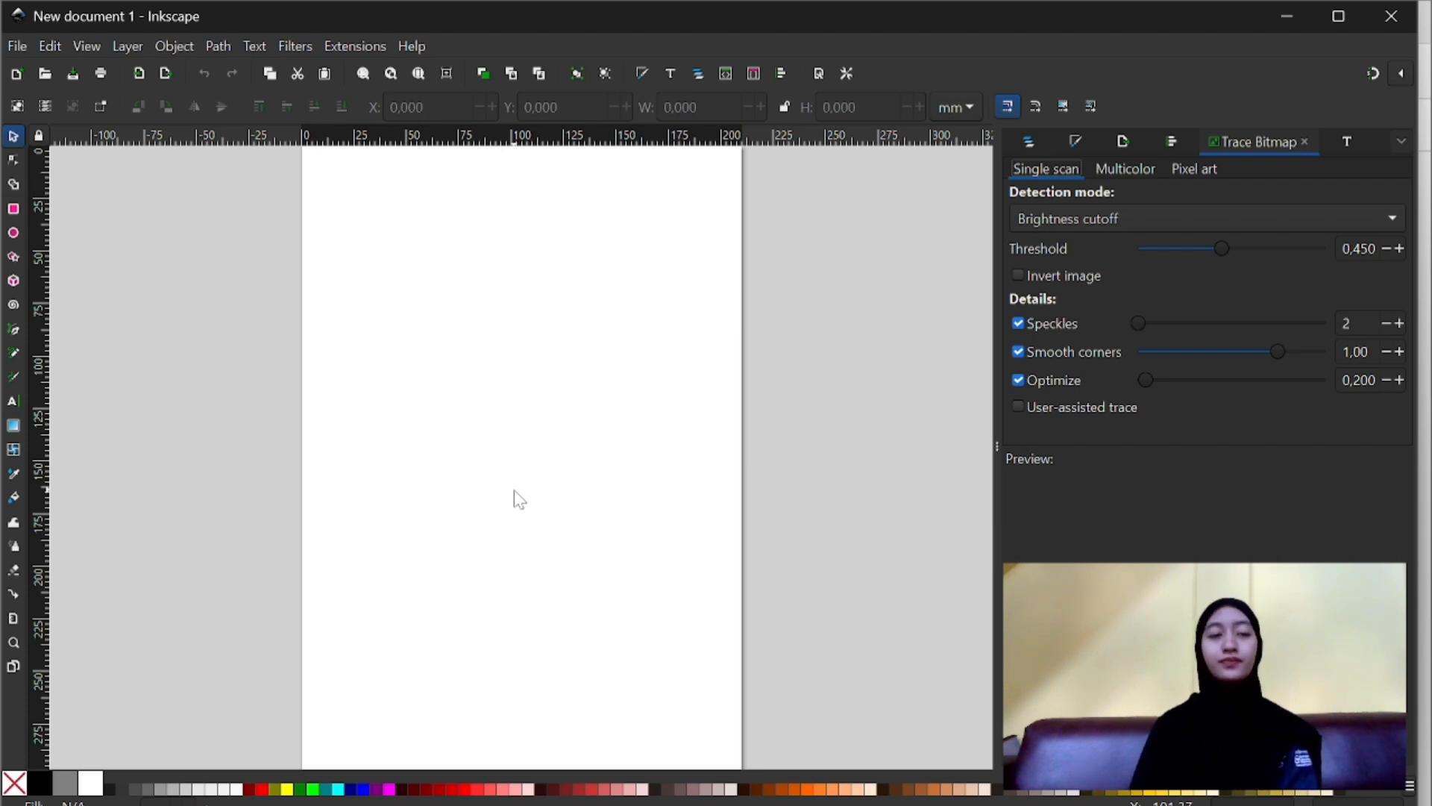
- Start an image import and browse the Pictures library for the supplied poster images
left_click(136, 74)
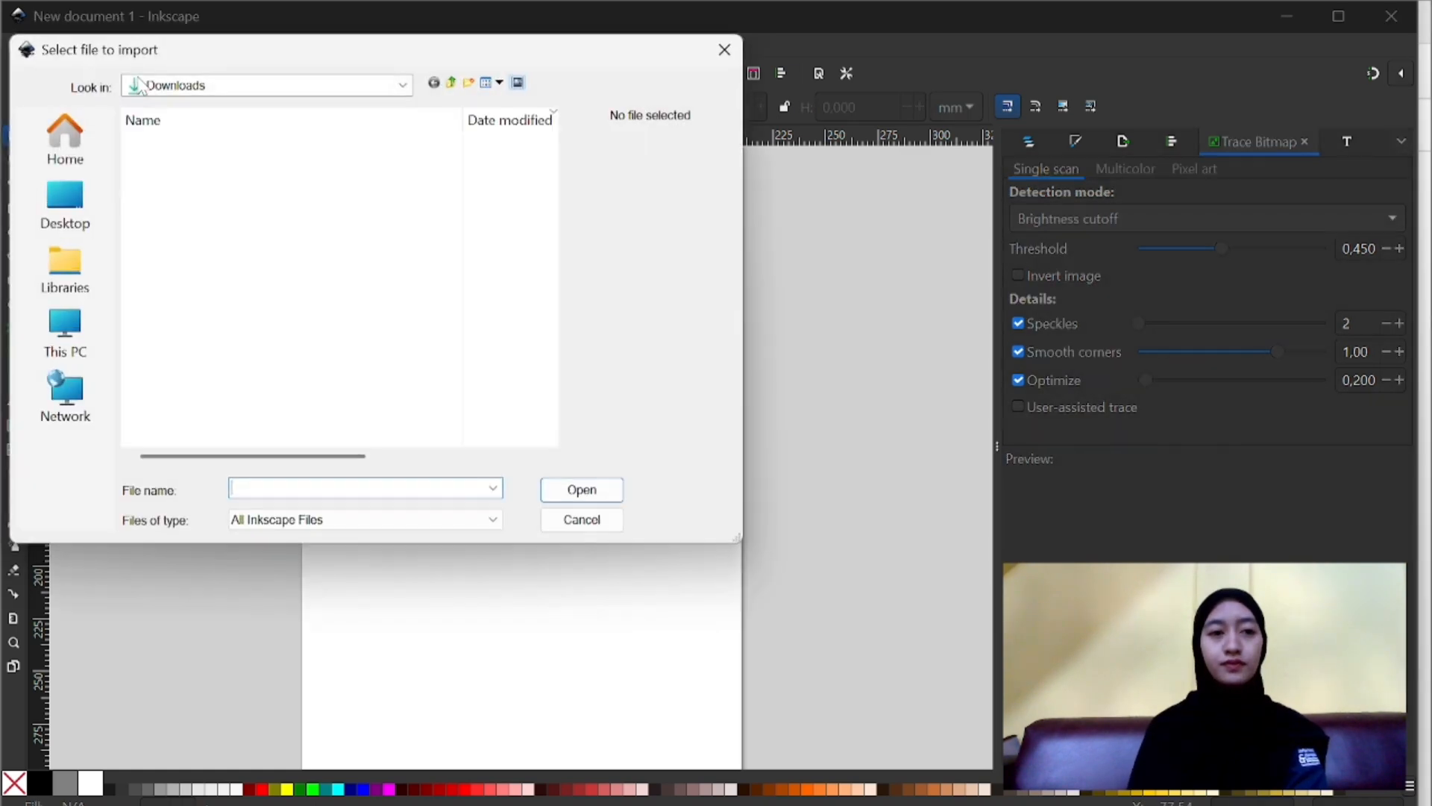
left_click(78, 261)
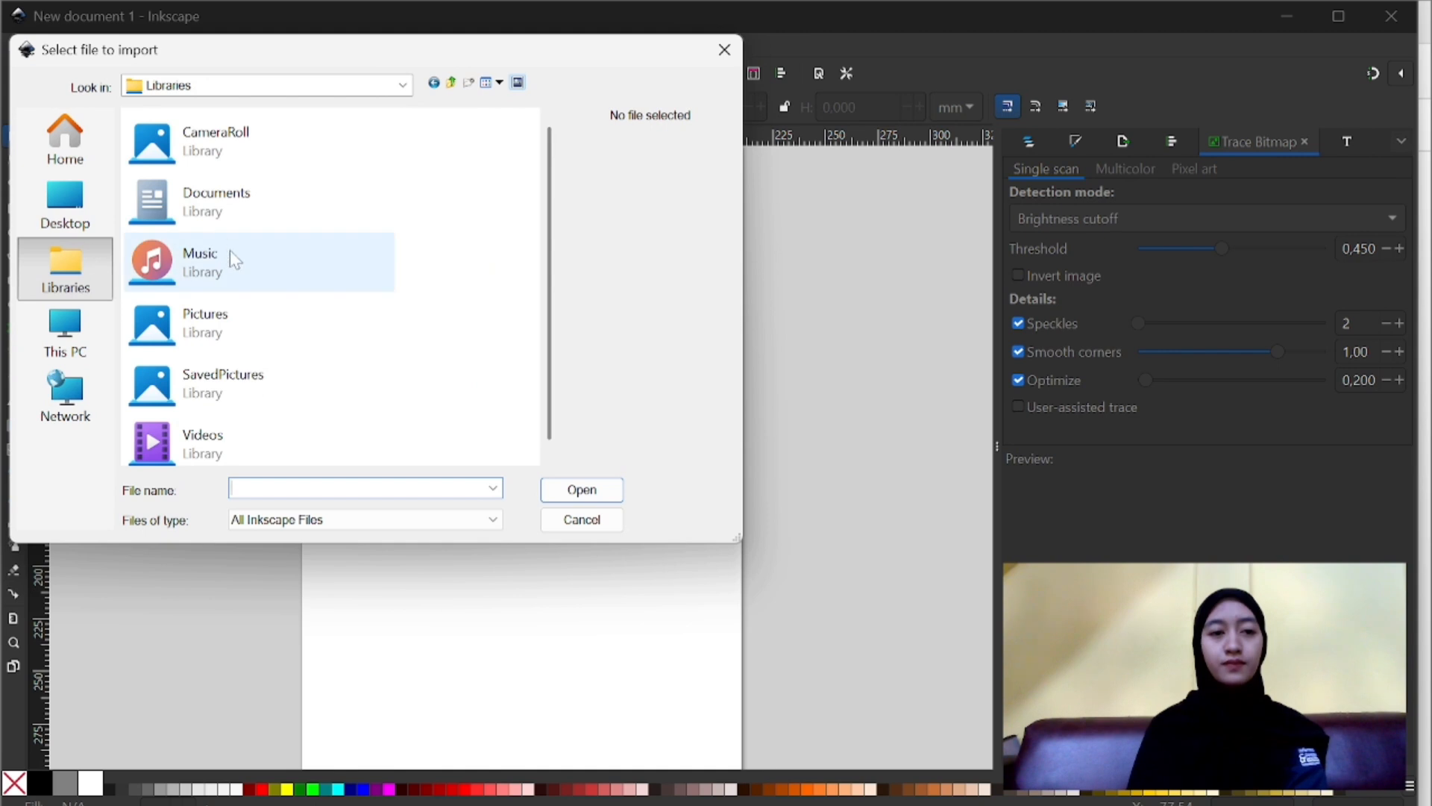
double_click(222, 329)
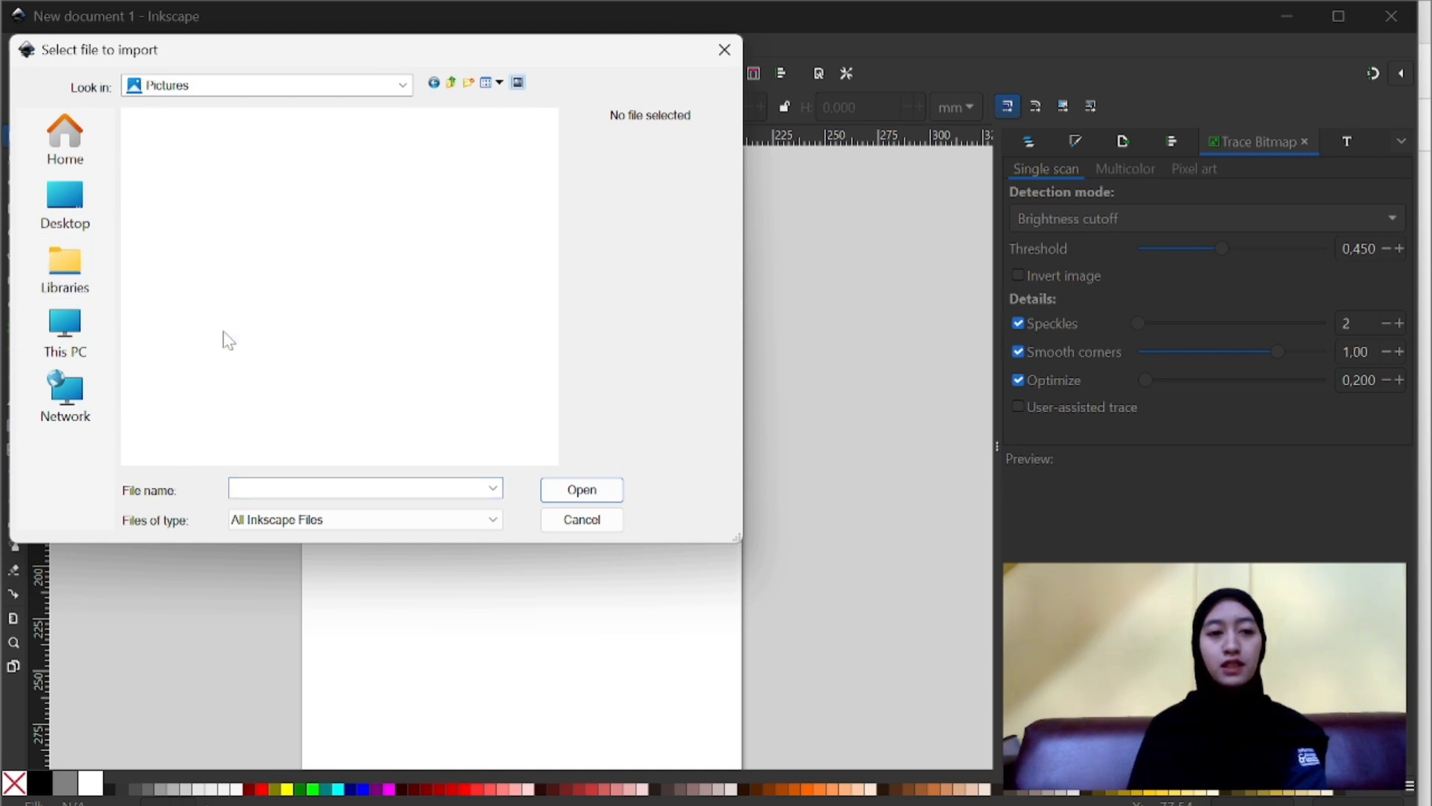
scroll(312, 317, "down", 5)
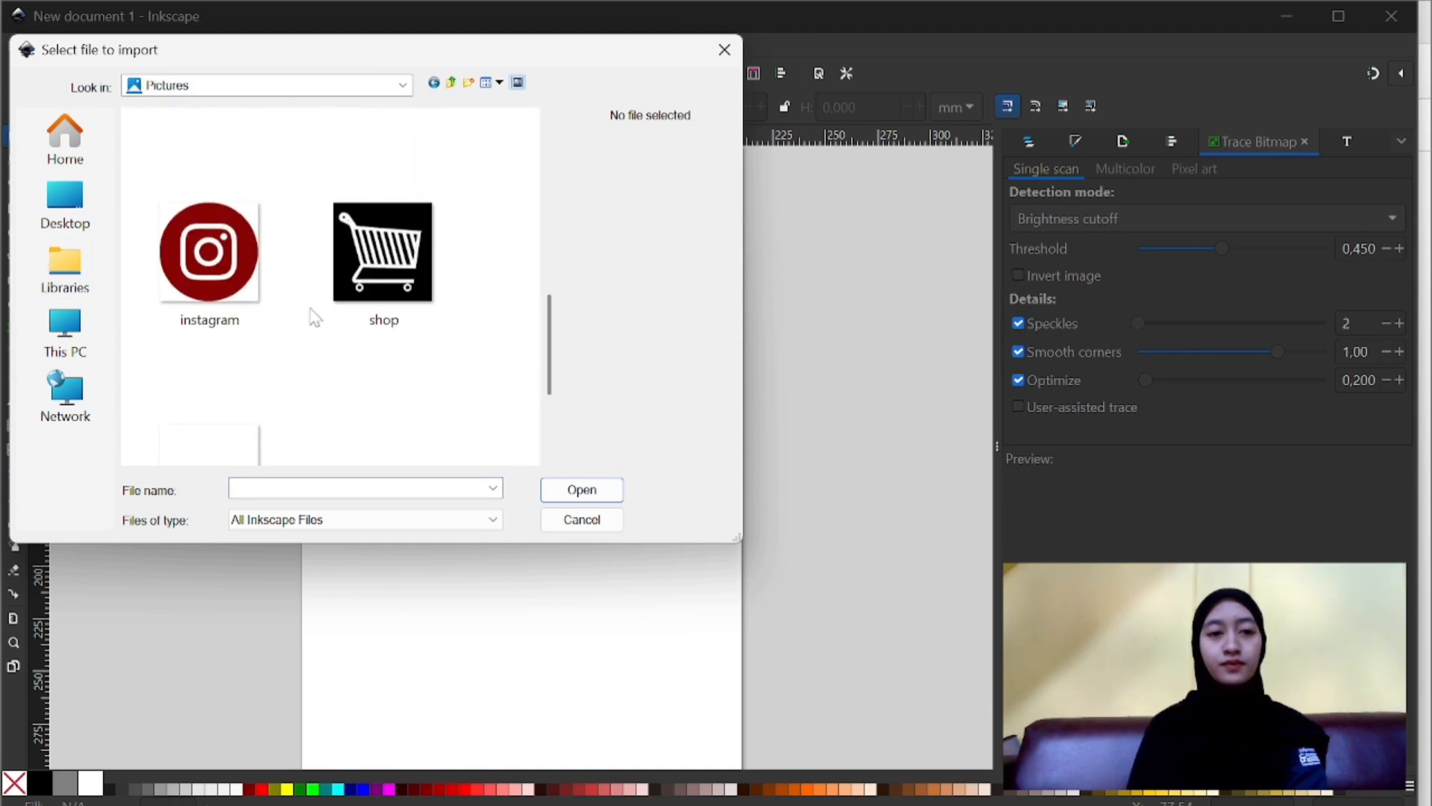
scroll(312, 317, "up", 1)
scroll(312, 317, "down", 2)
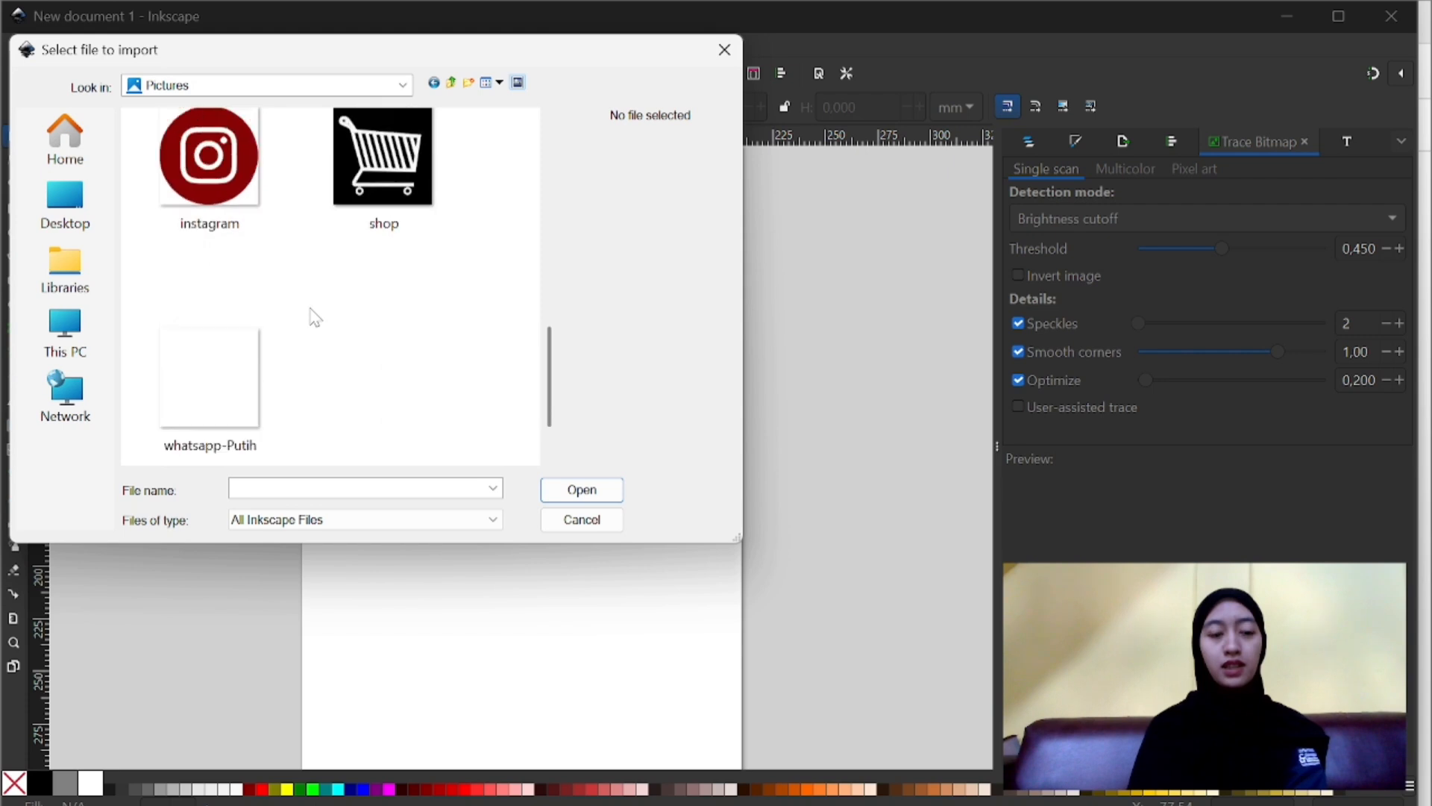
scroll(312, 317, "up", 3)
scroll(314, 317, "up", 1)
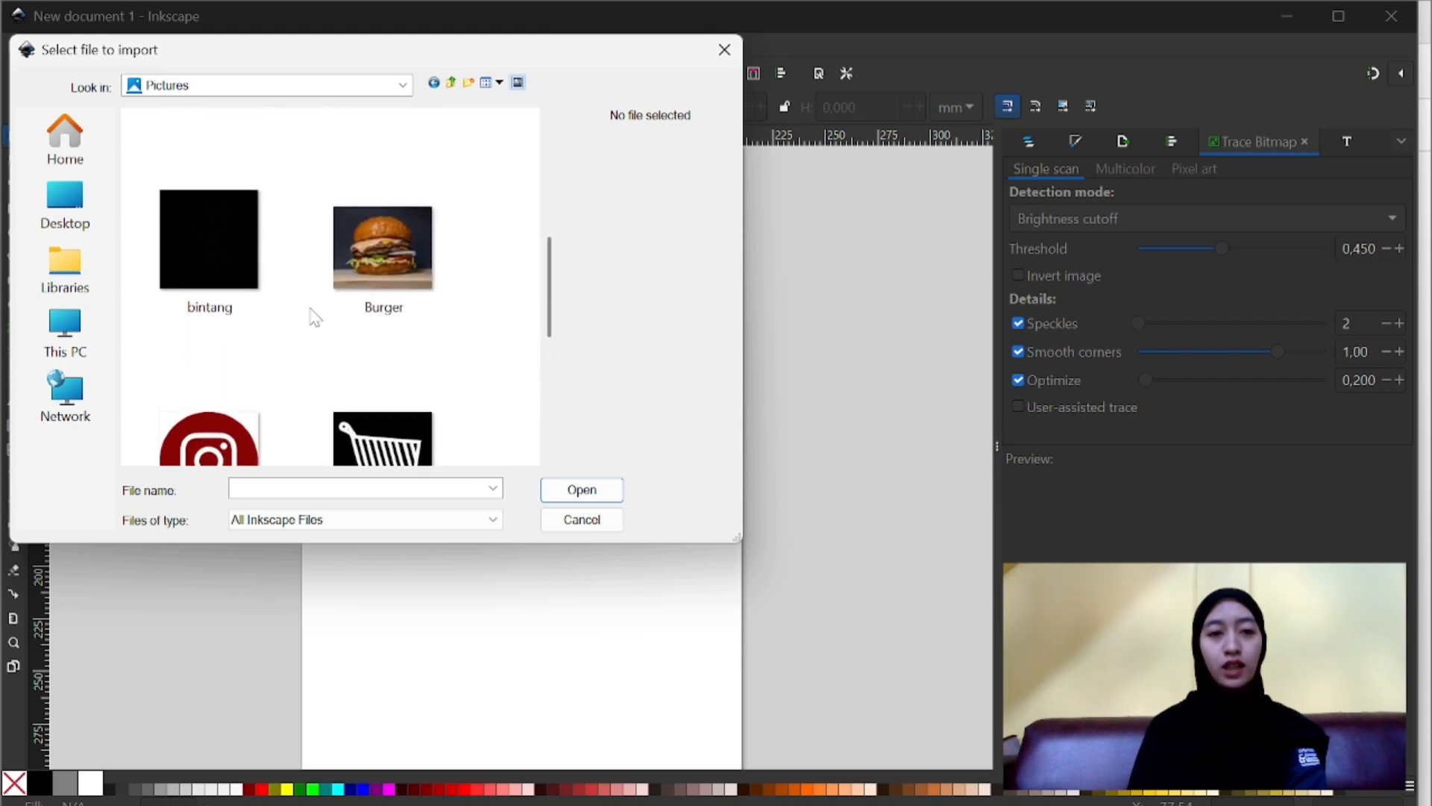
- Import the Burger photo as an embedded image with DPI from file, and place it beside the page at about 406 mm wide
left_click(408, 284)
scroll(408, 284, "down", 1)
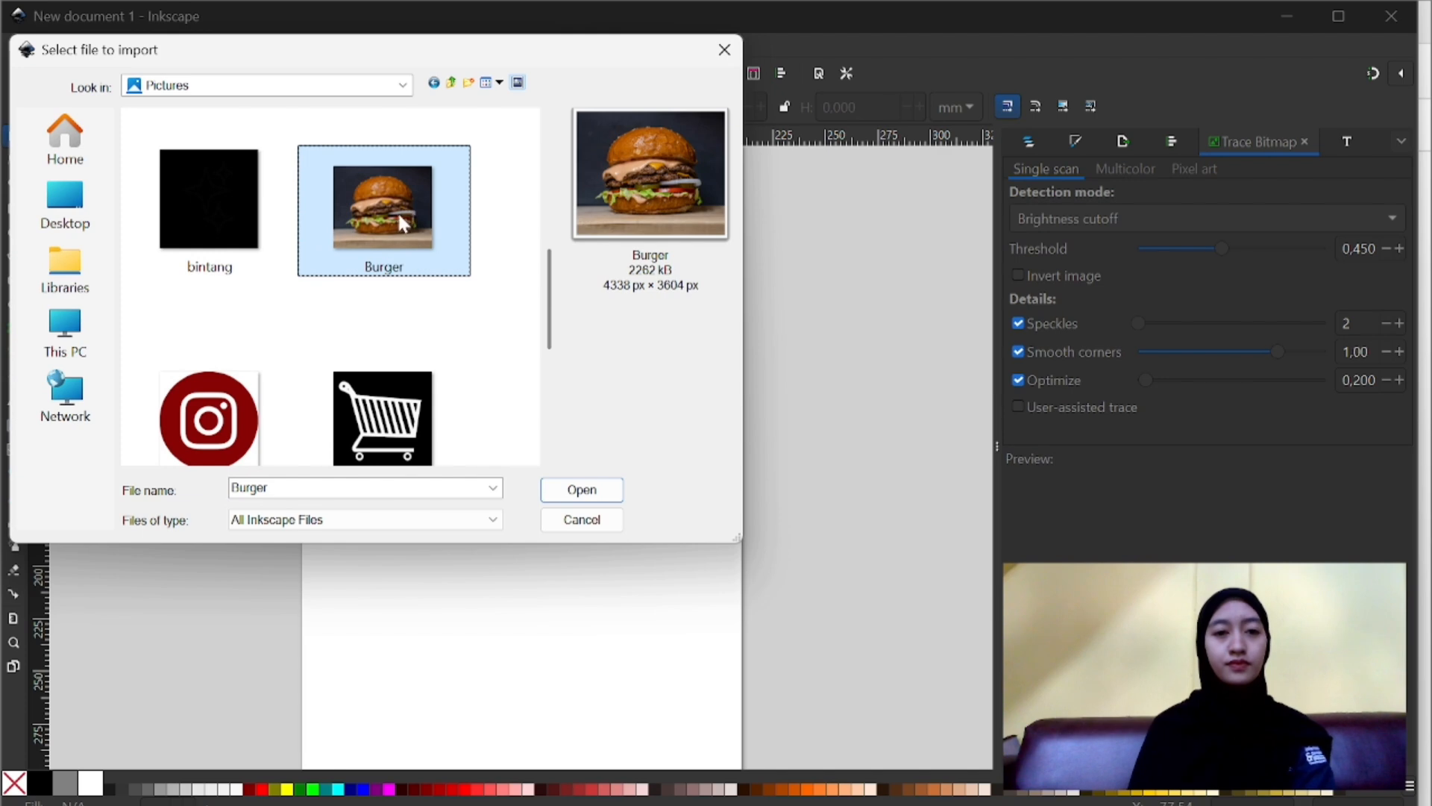
double_click(397, 210)
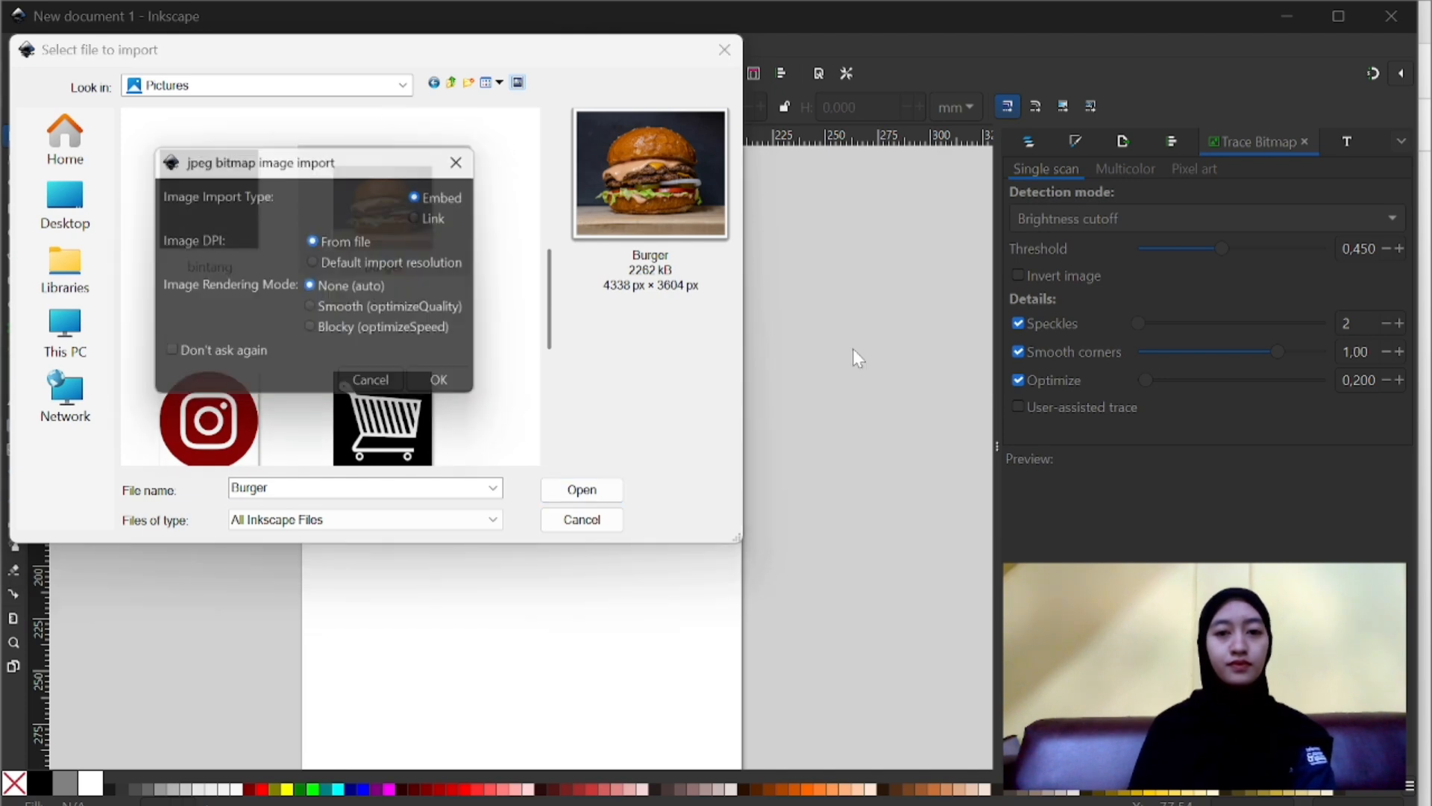
left_click(440, 380)
scroll(628, 516, "down", 8)
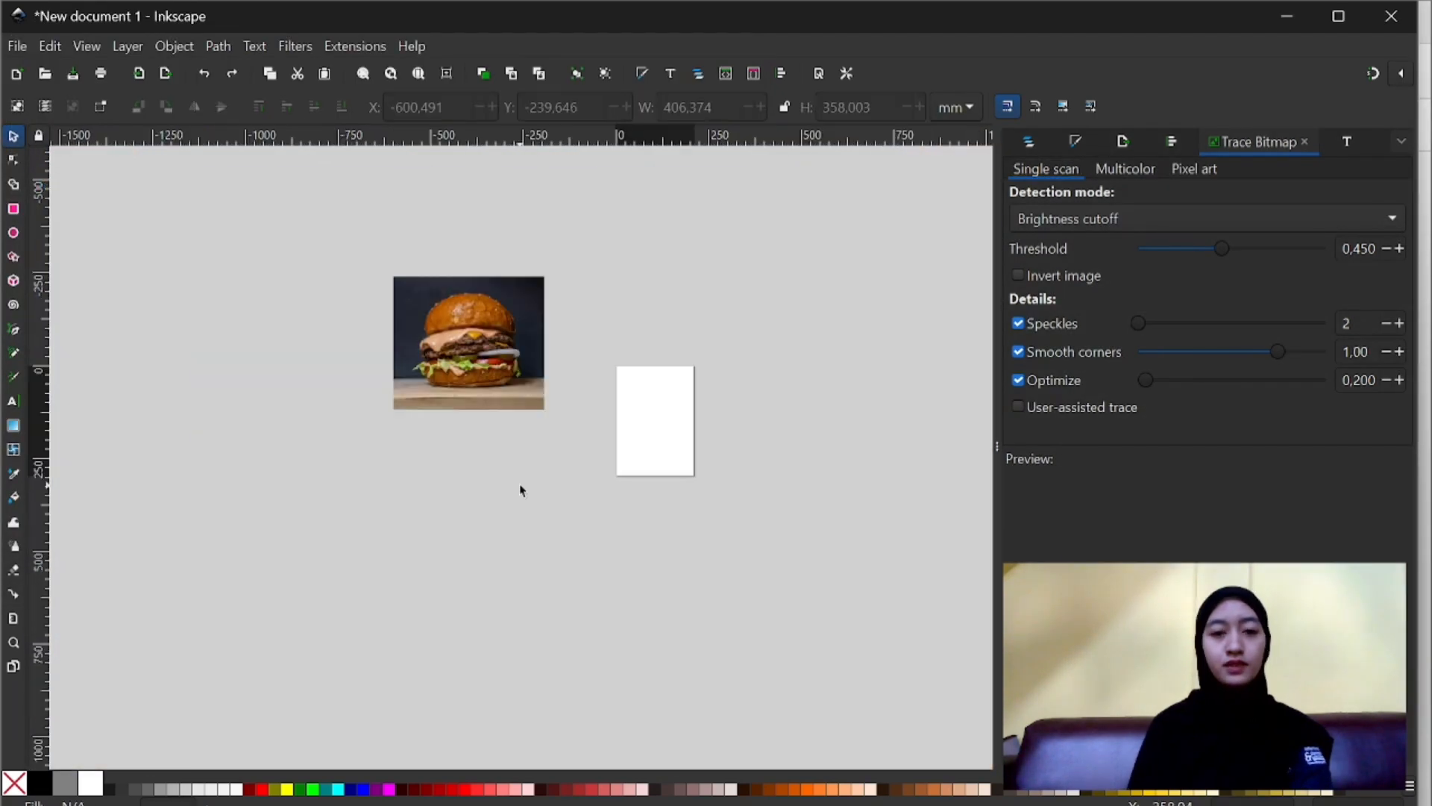
left_click(520, 487)
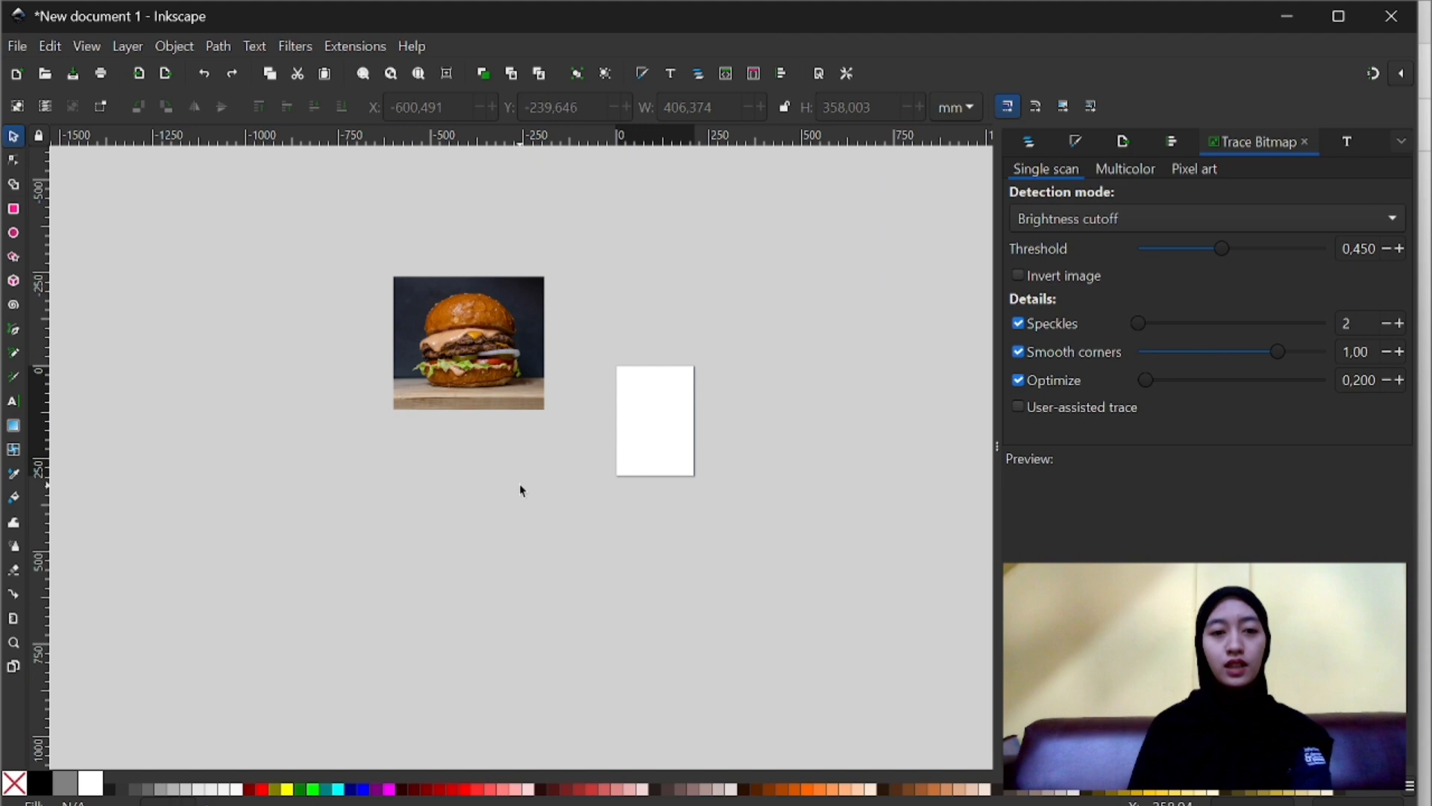
left_click(454, 343)
left_click(289, 340)
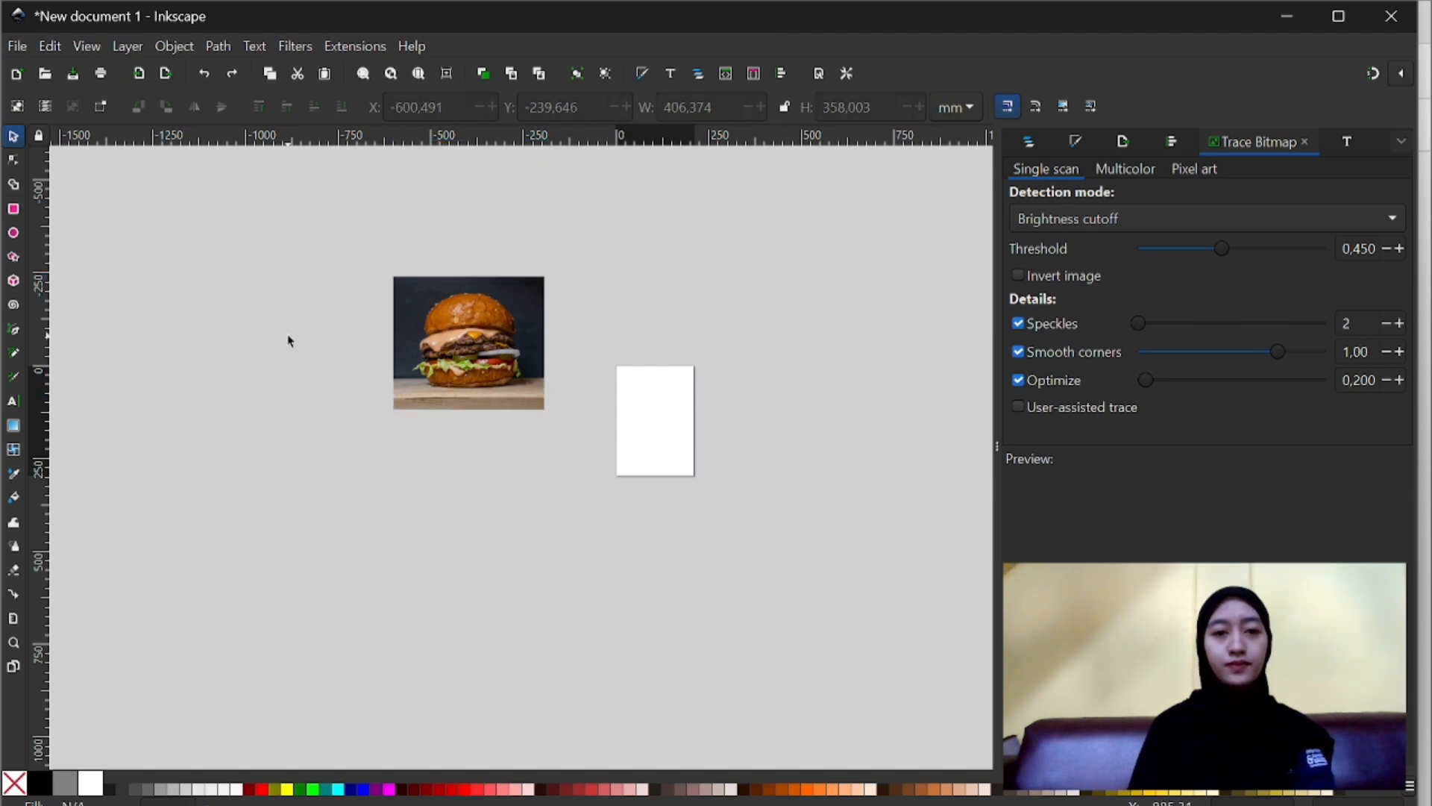
- Import the instagram and whatsapp-Putih images and move the WhatsApp icon beneath the burger photo, beside the Instagram icon
left_click(141, 78)
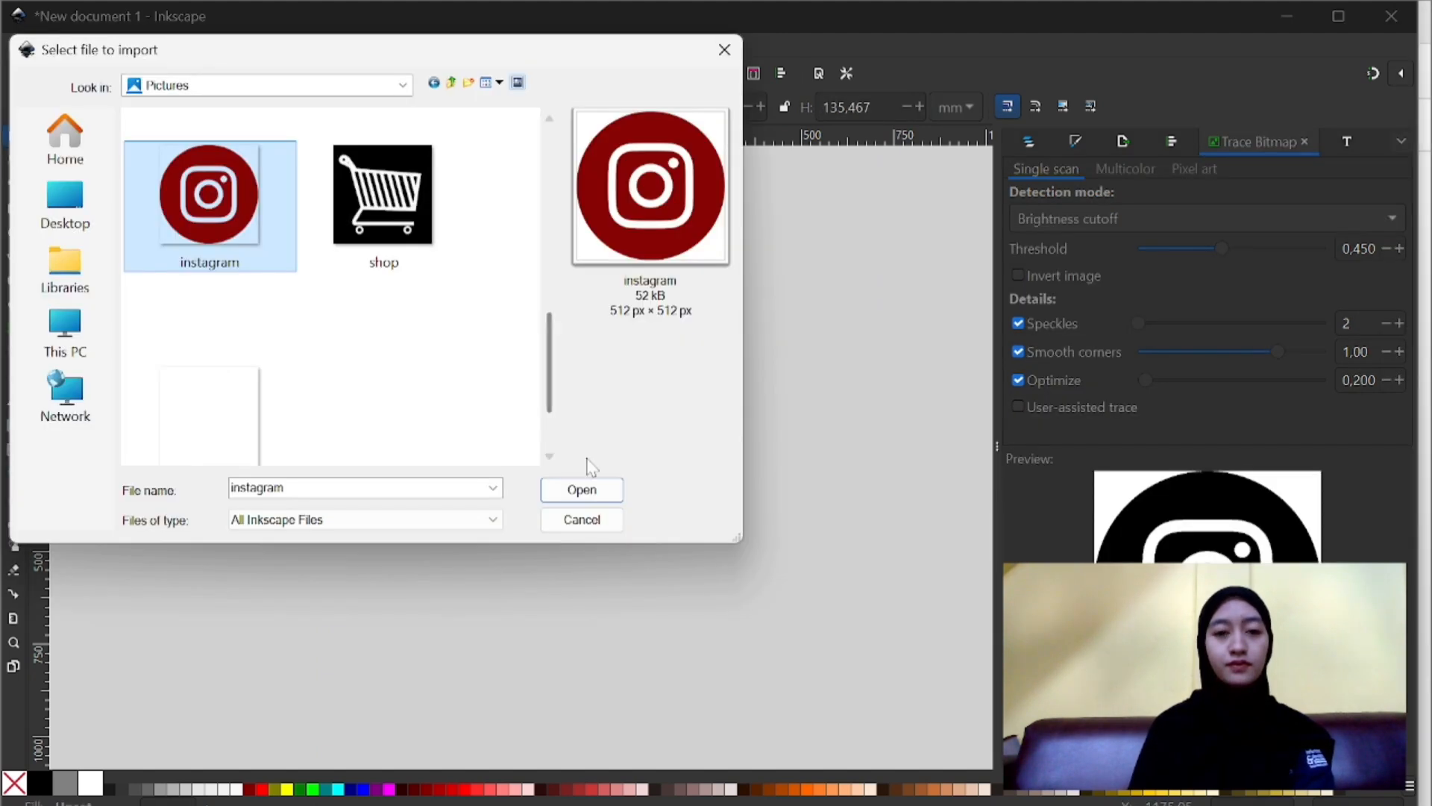
left_click(210, 416)
left_click(570, 489)
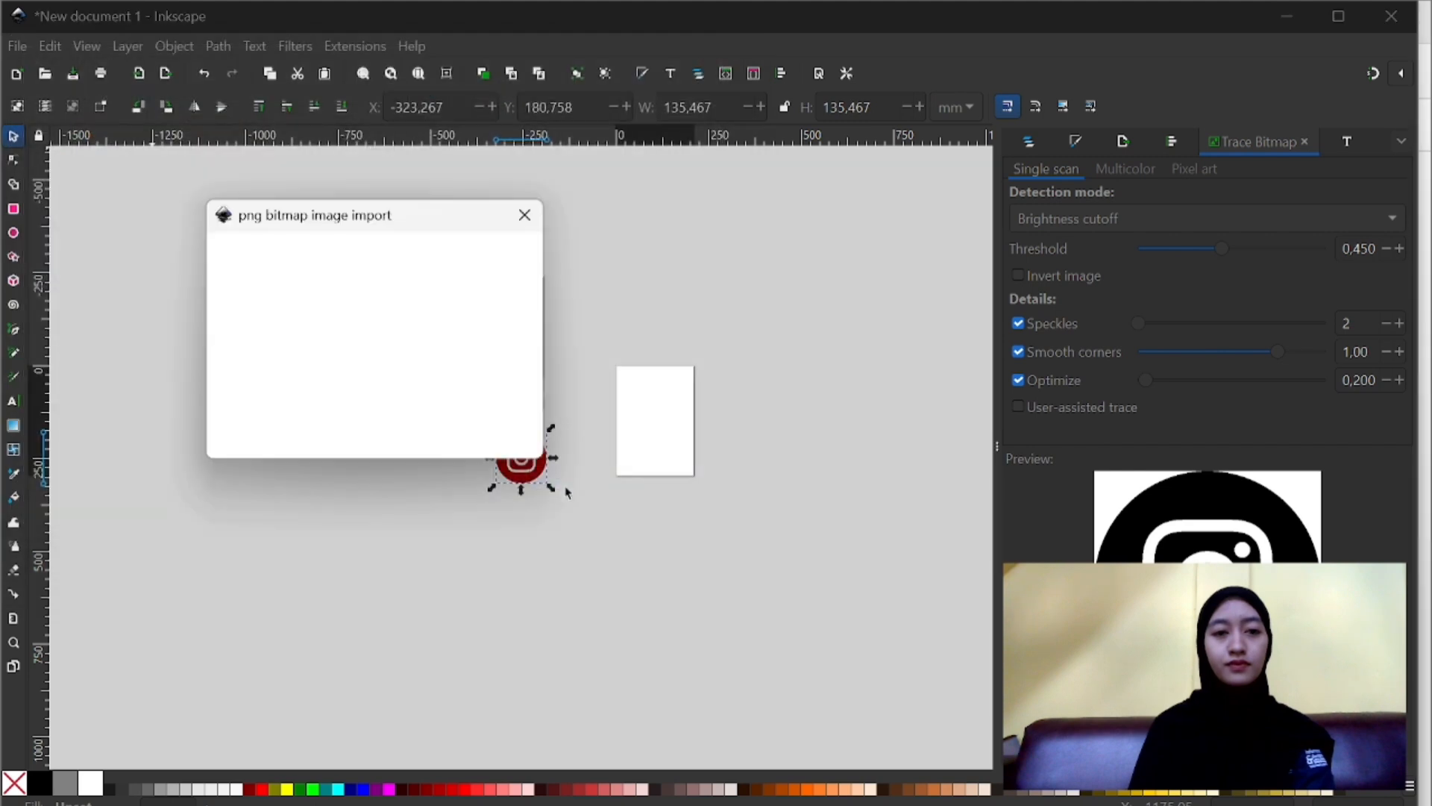
left_click(491, 441)
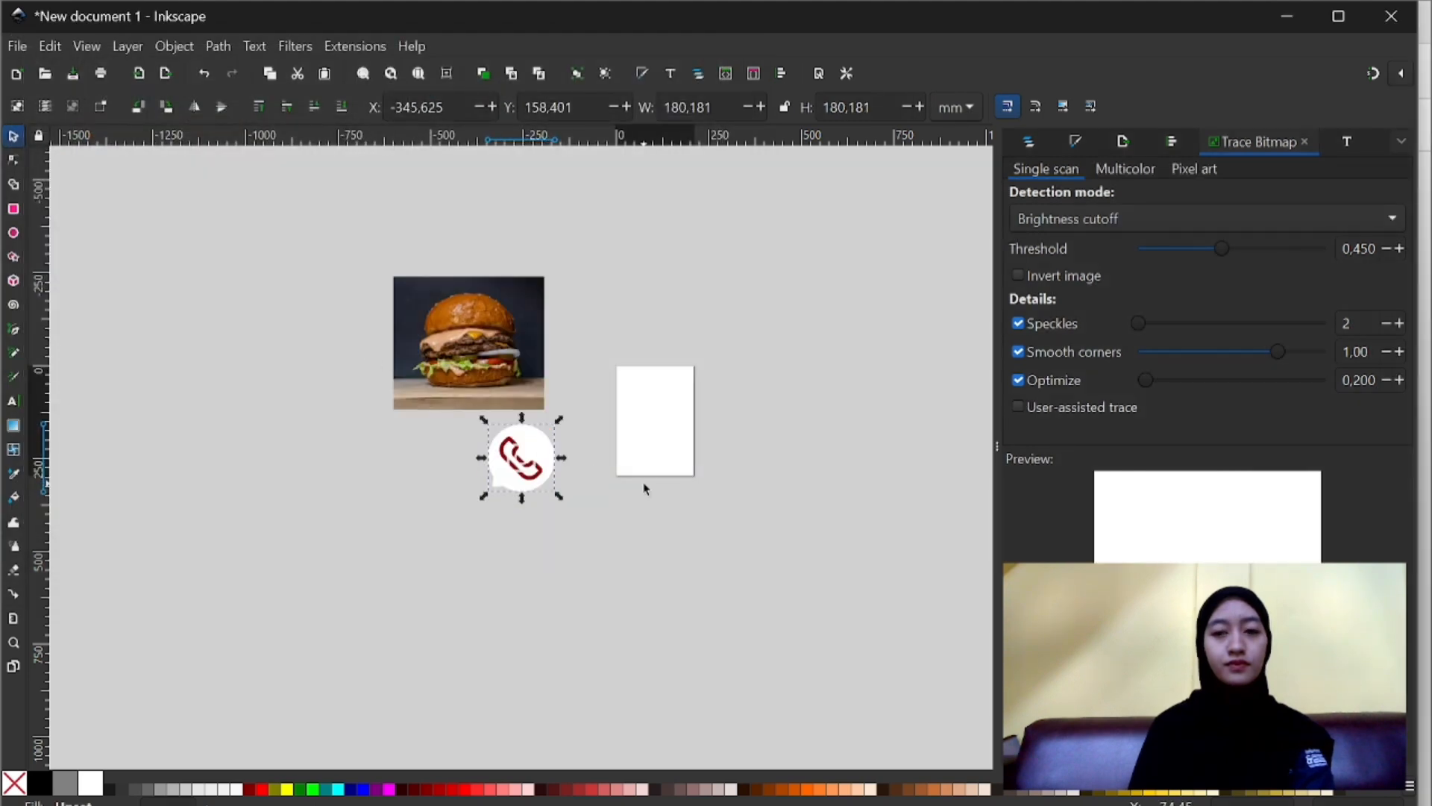
left_click_drag(543, 467, 446, 470)
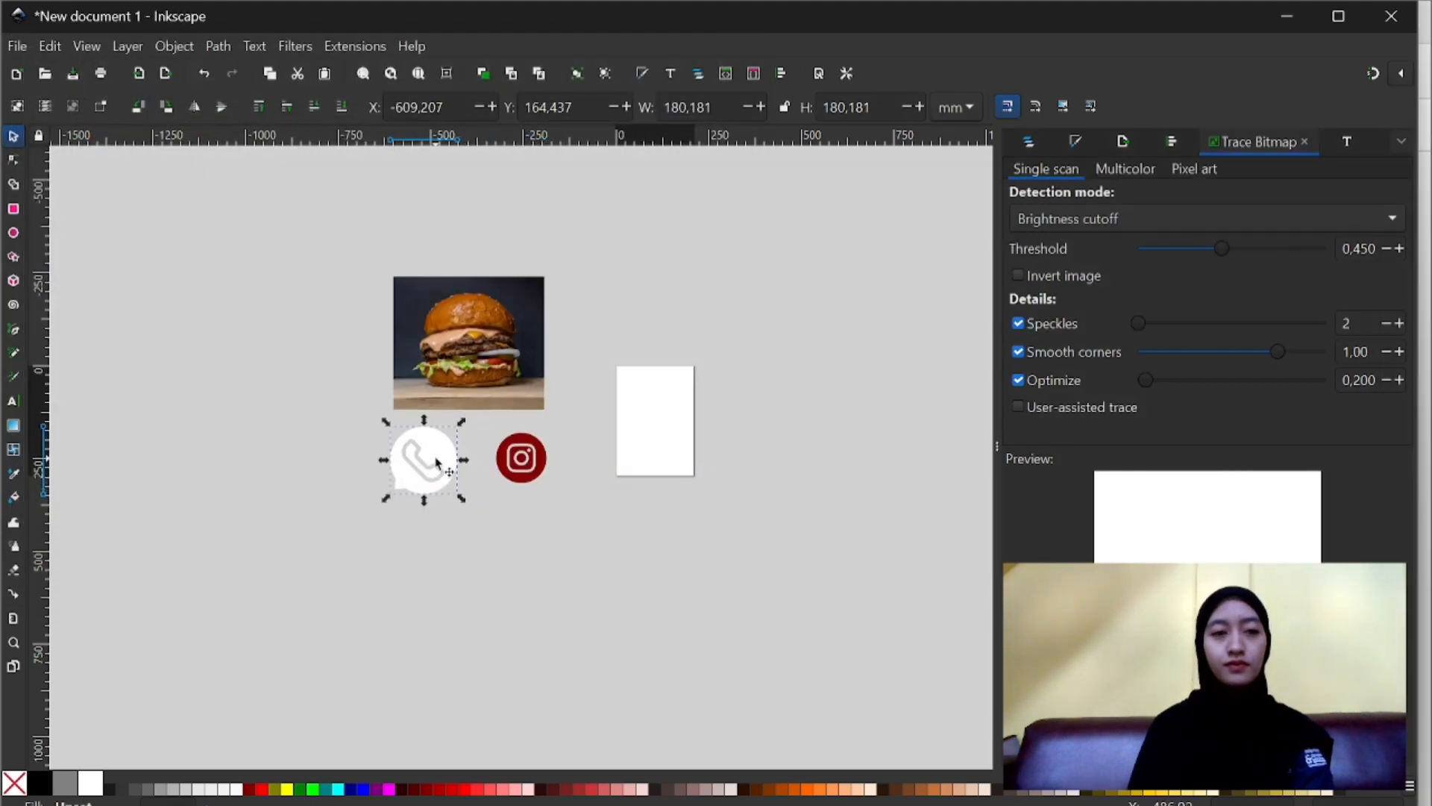
left_click(198, 293)
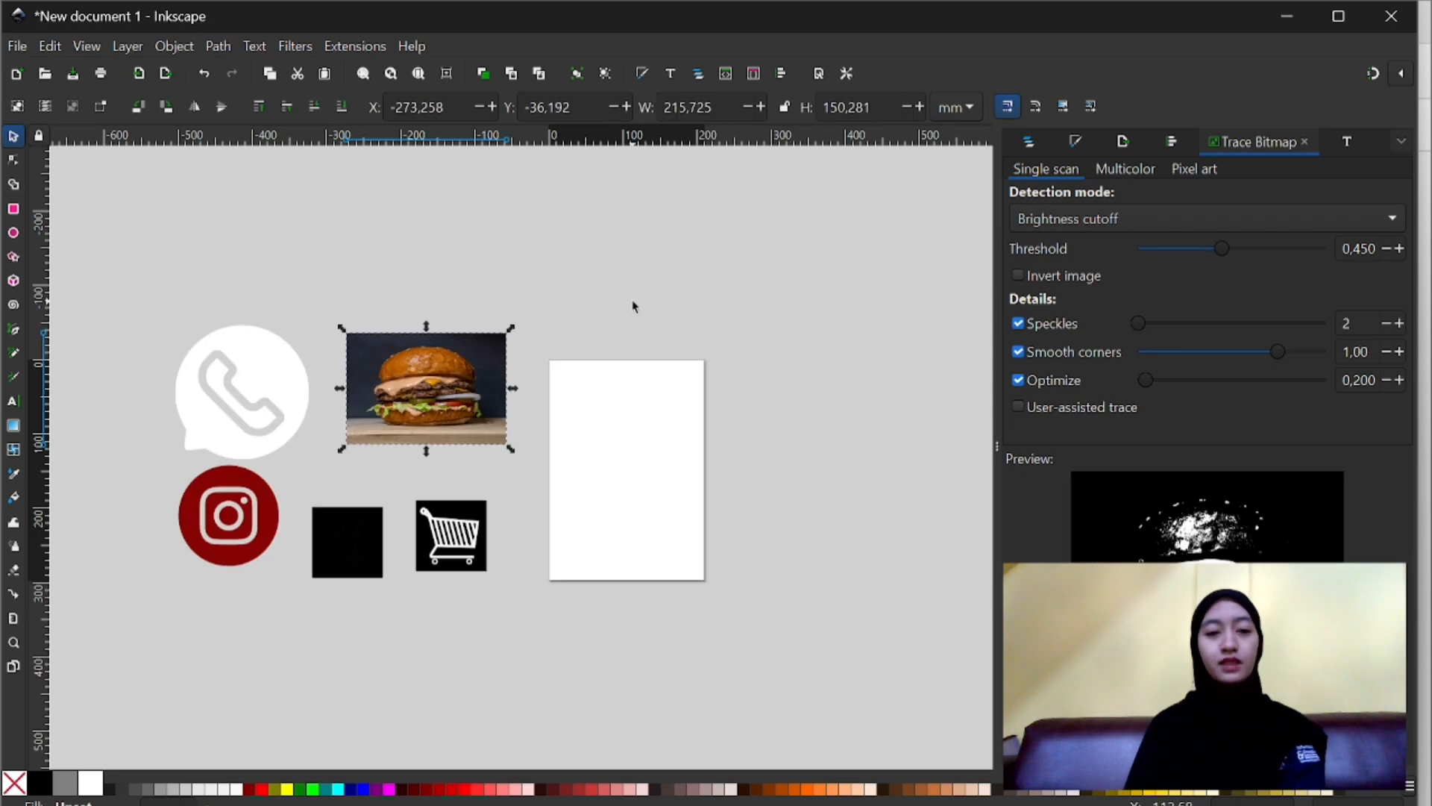
left_click(633, 304)
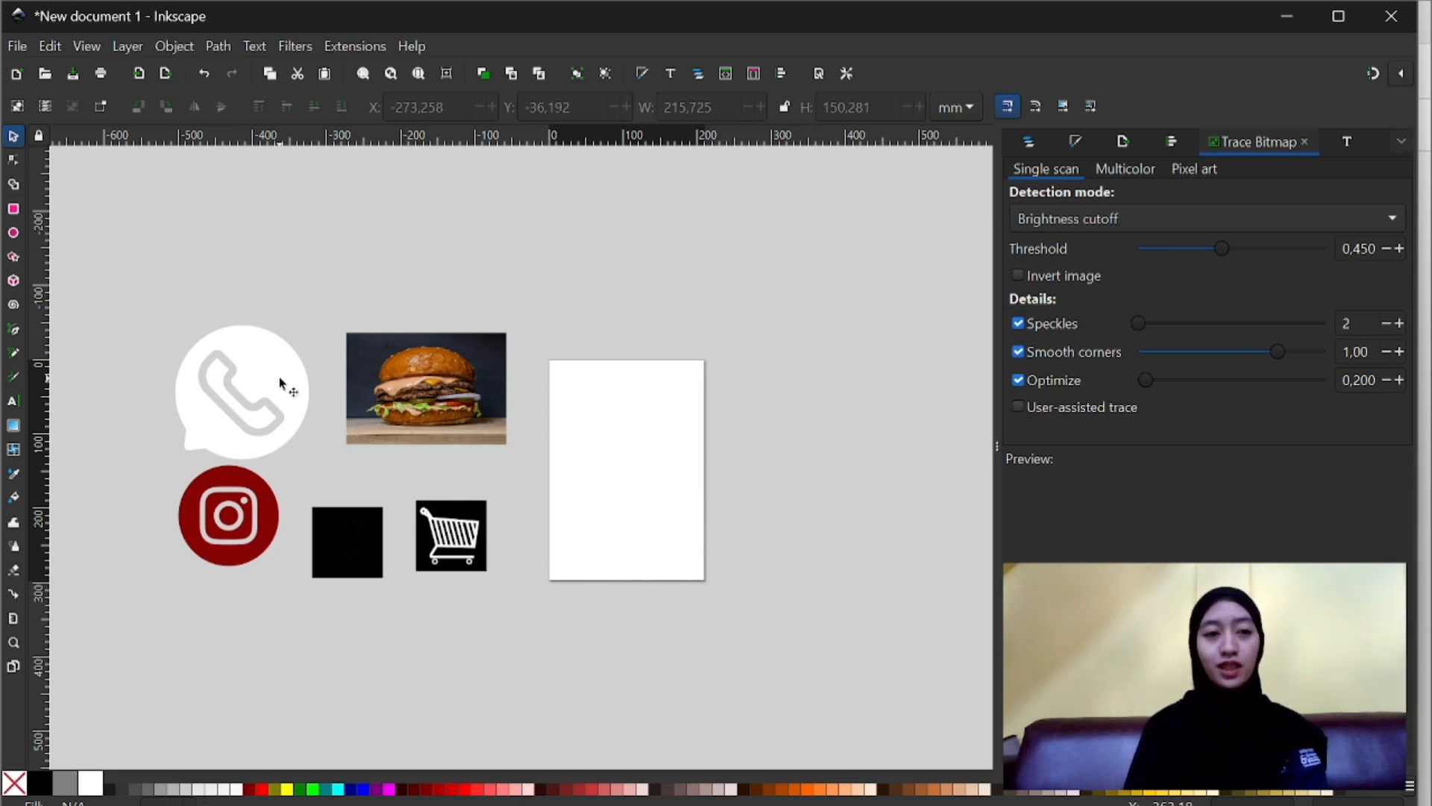
- Draw a vertical rectangle about 139 by 272 mm on the page with the Rectangle tool
left_click(13, 332)
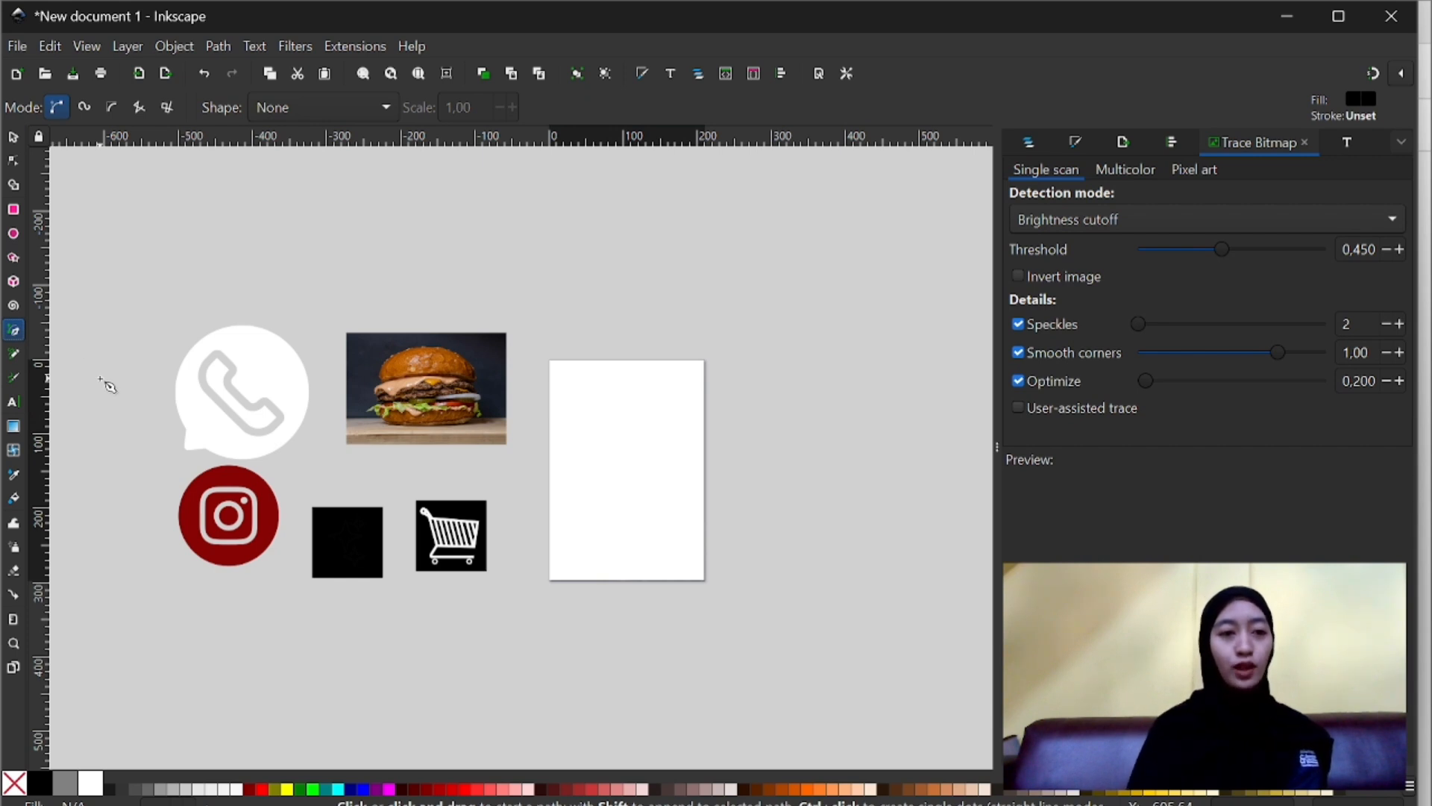
key("s")
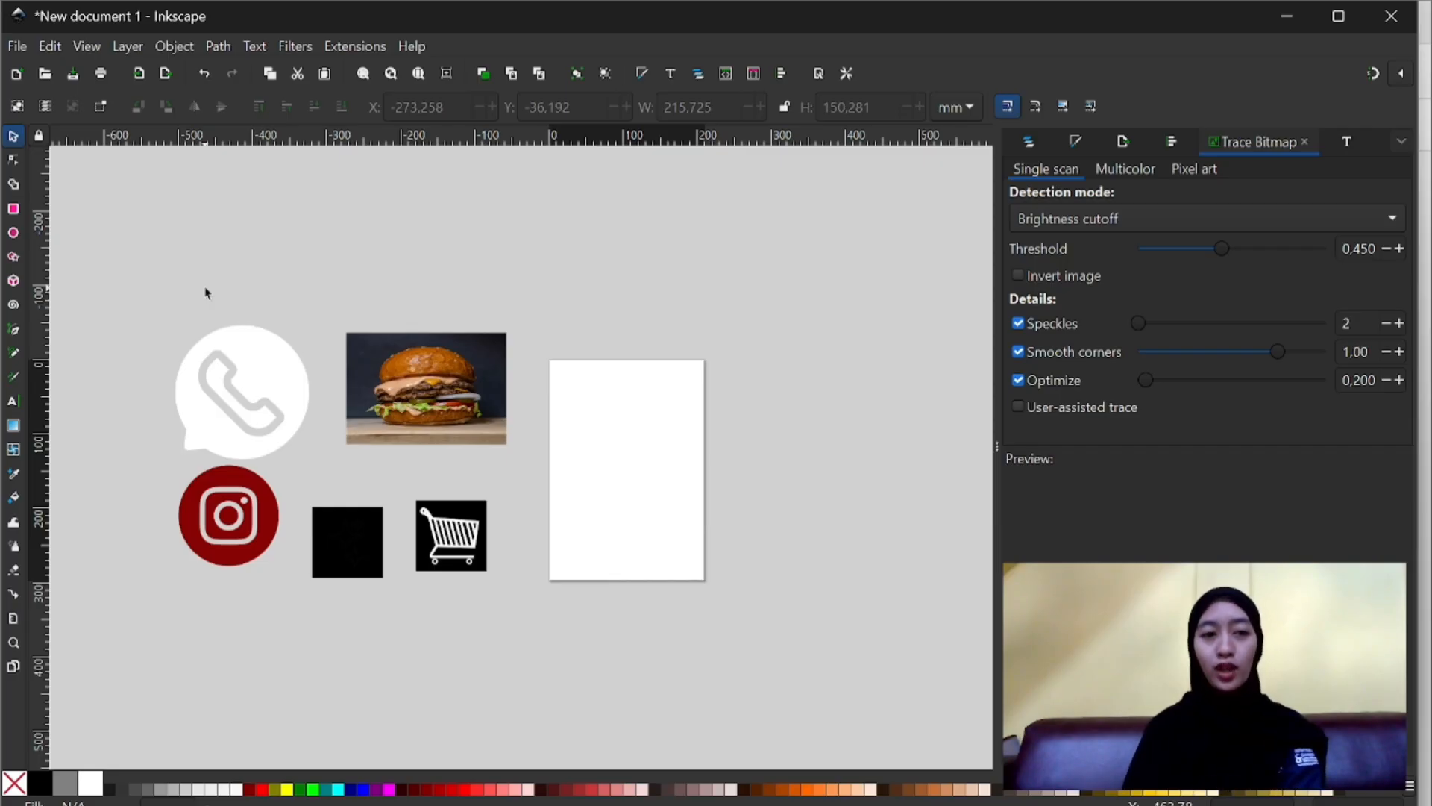
left_click(13, 211)
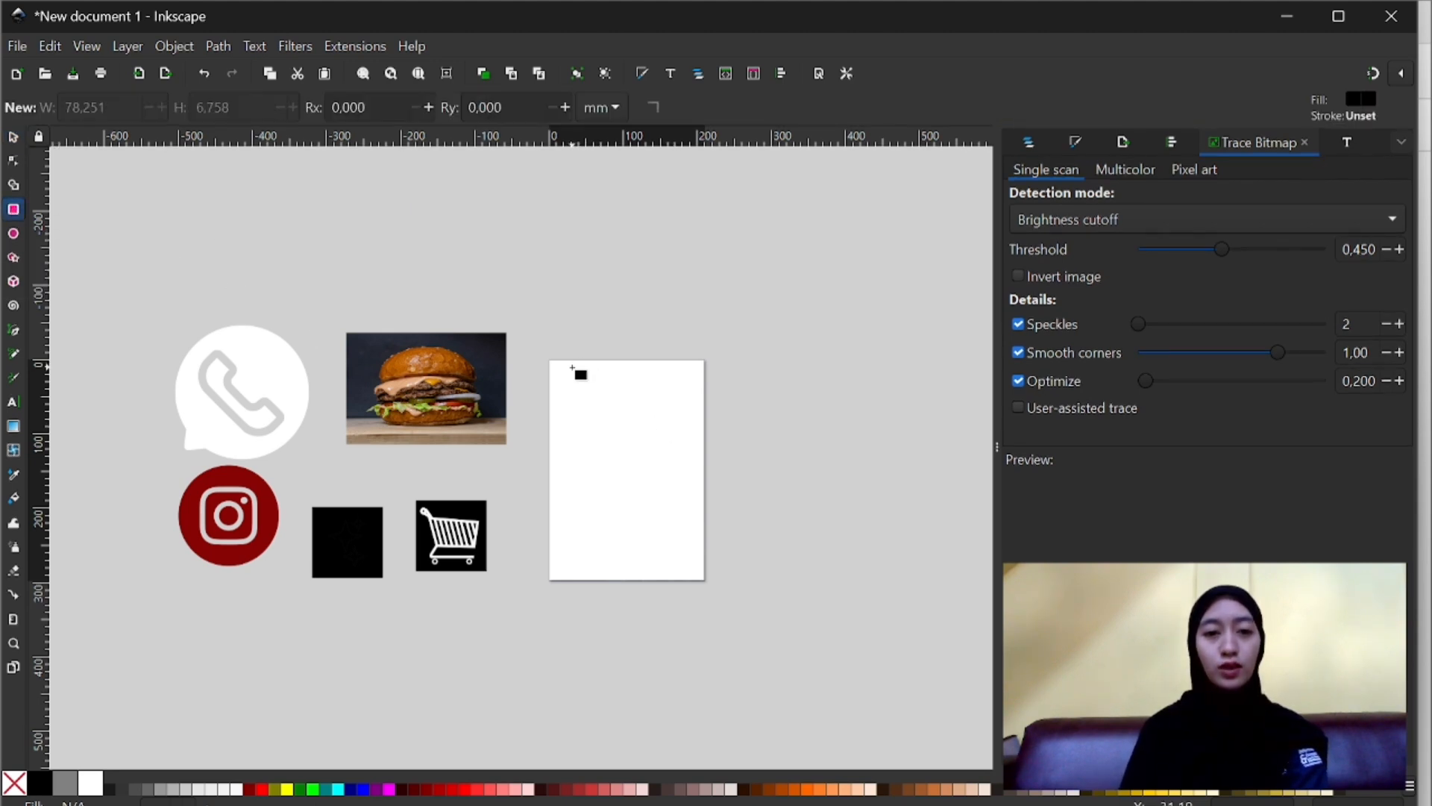
left_click_drag(572, 366, 675, 567)
scroll(676, 567, "up", 2)
scroll(675, 567, "down", 1)
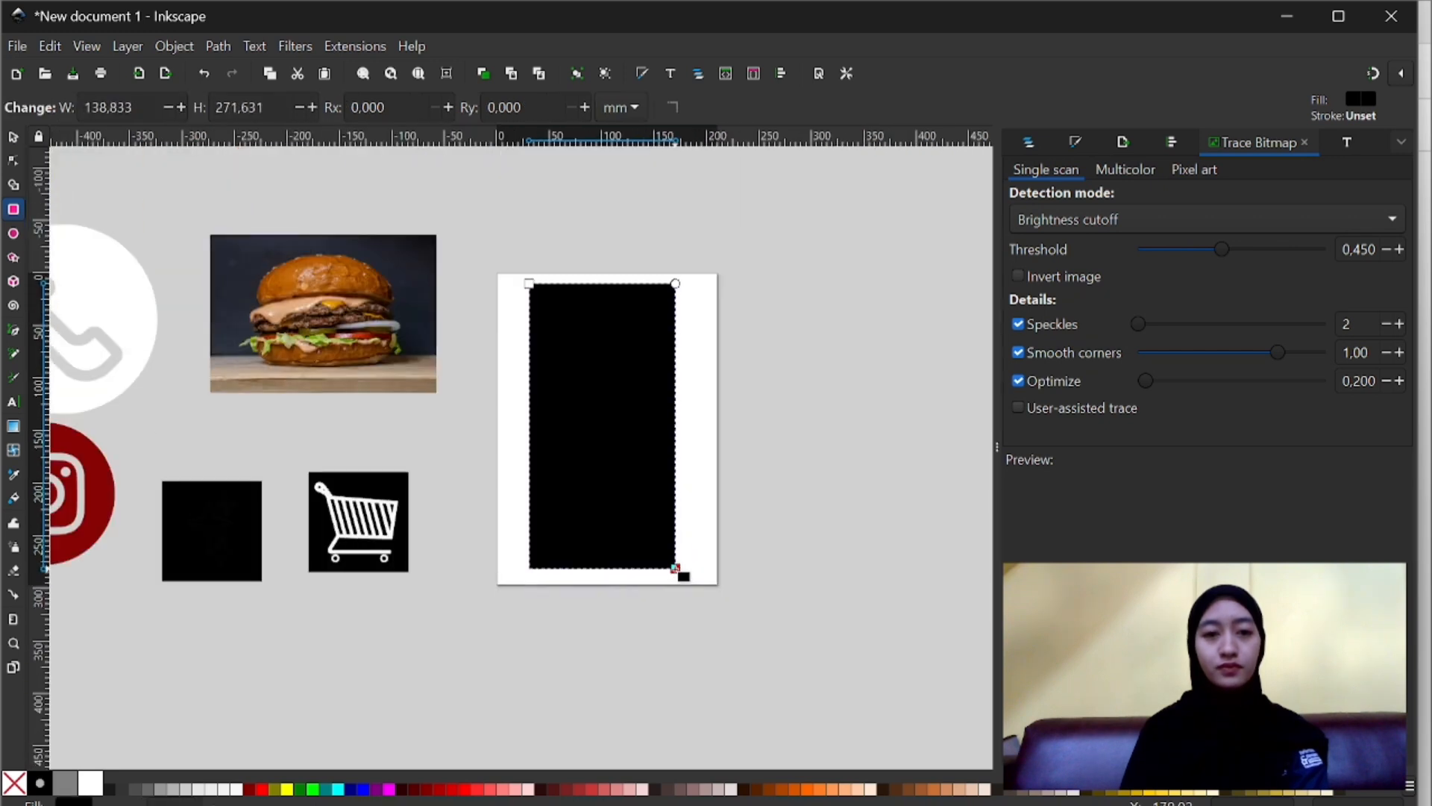
key("s")
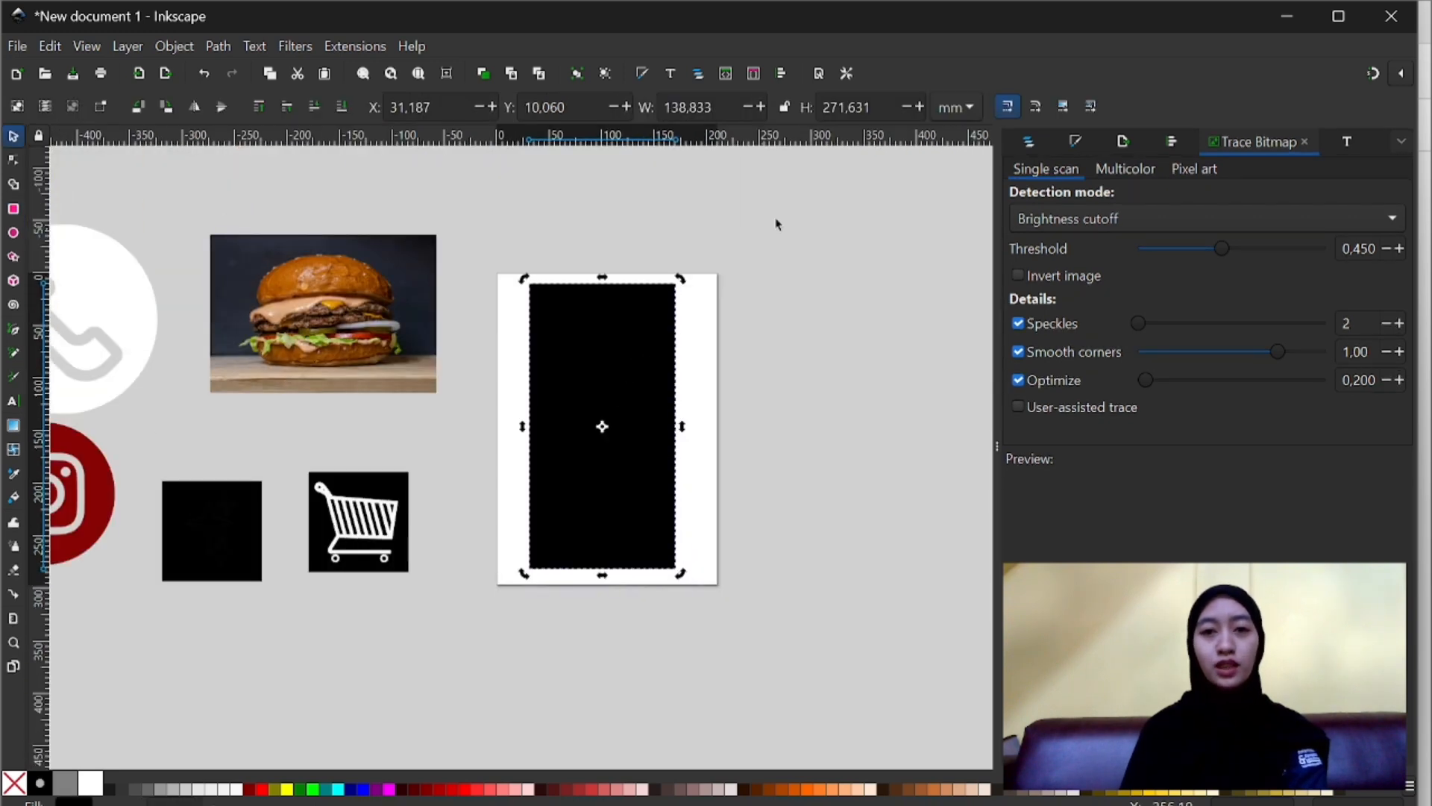
- Switch the measurement unit to px and set the rectangle's height to 1080 and its width to 566
left_click(955, 109)
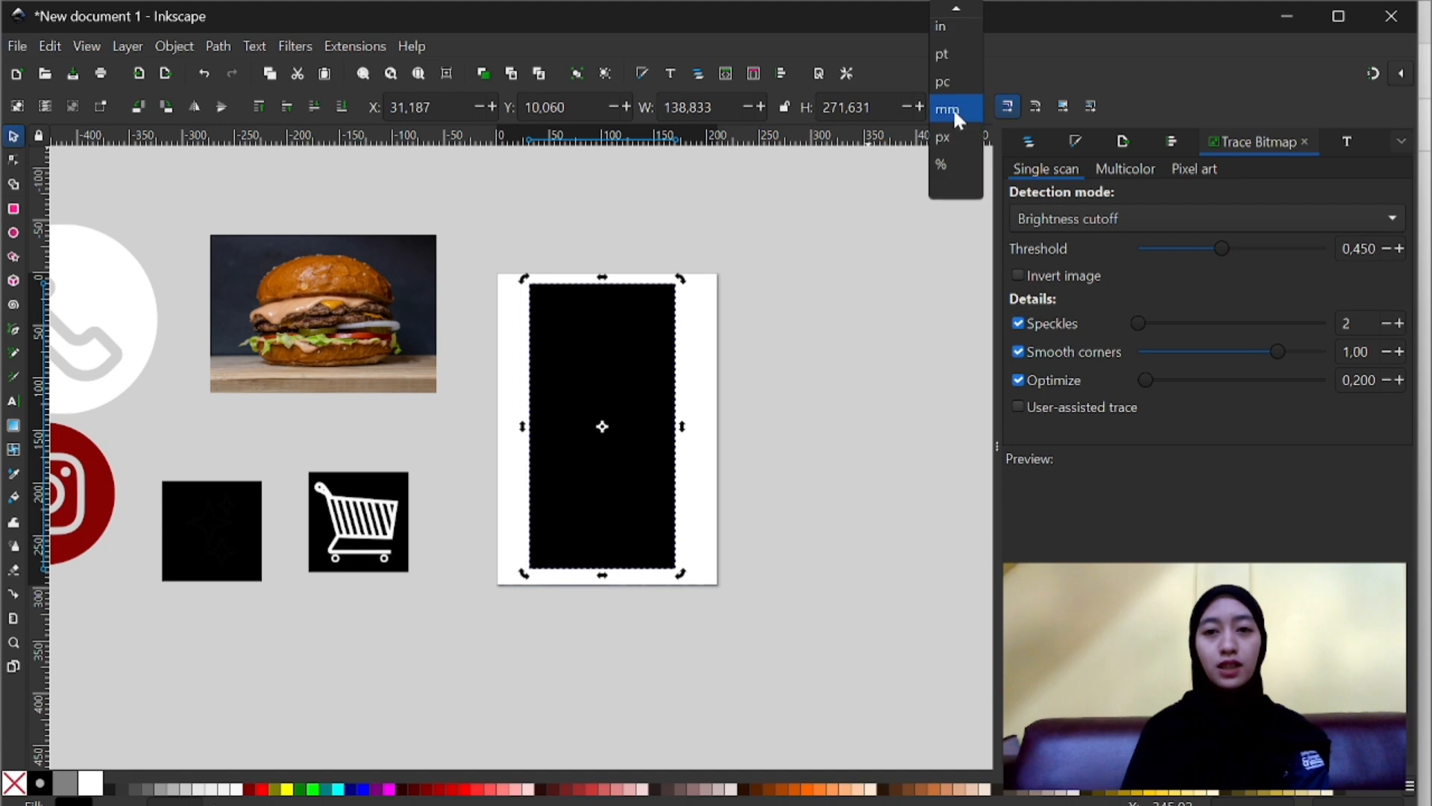
left_click(951, 138)
double_click(850, 107)
type("10")
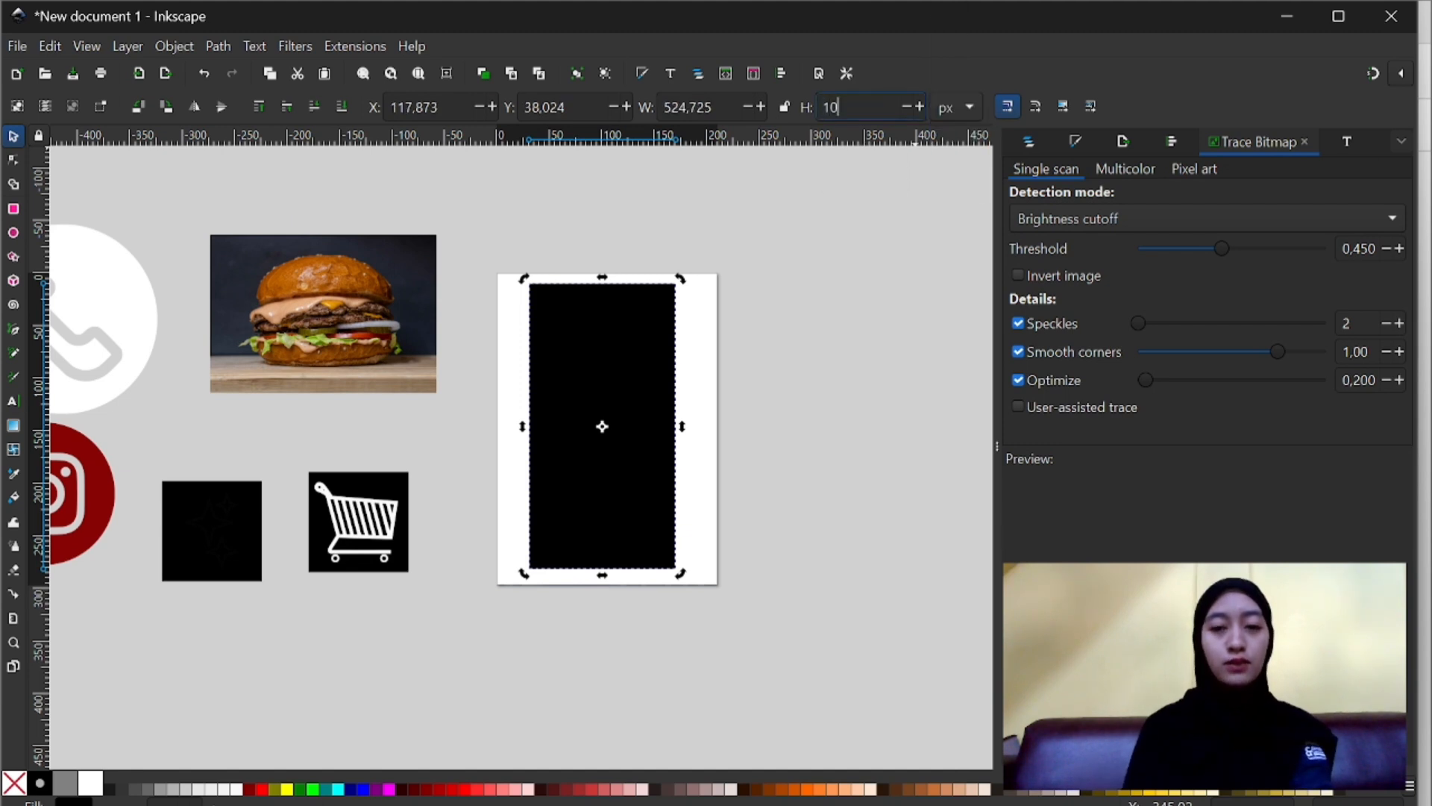
type("80")
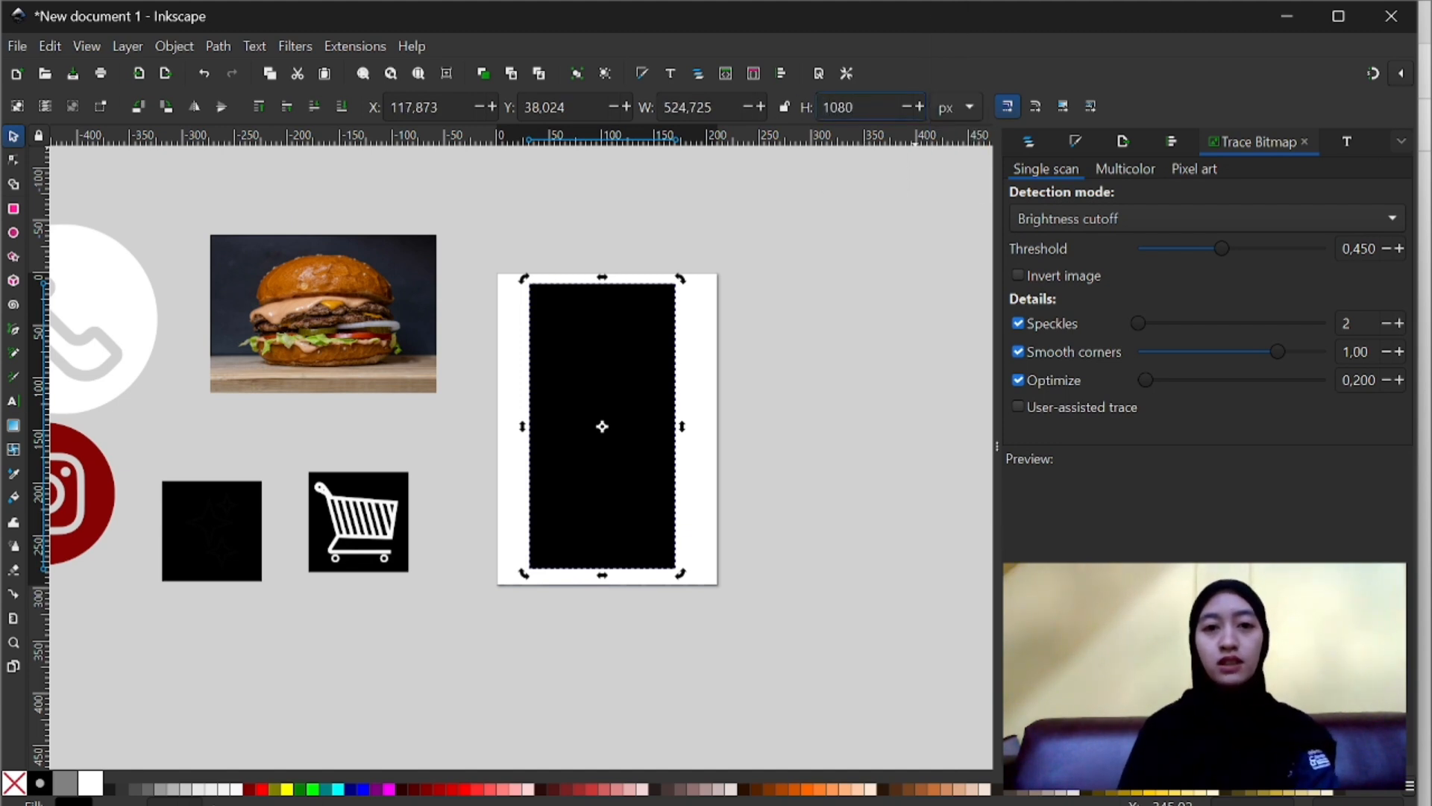
left_click_drag(716, 107, 633, 100)
key("BackSpace")
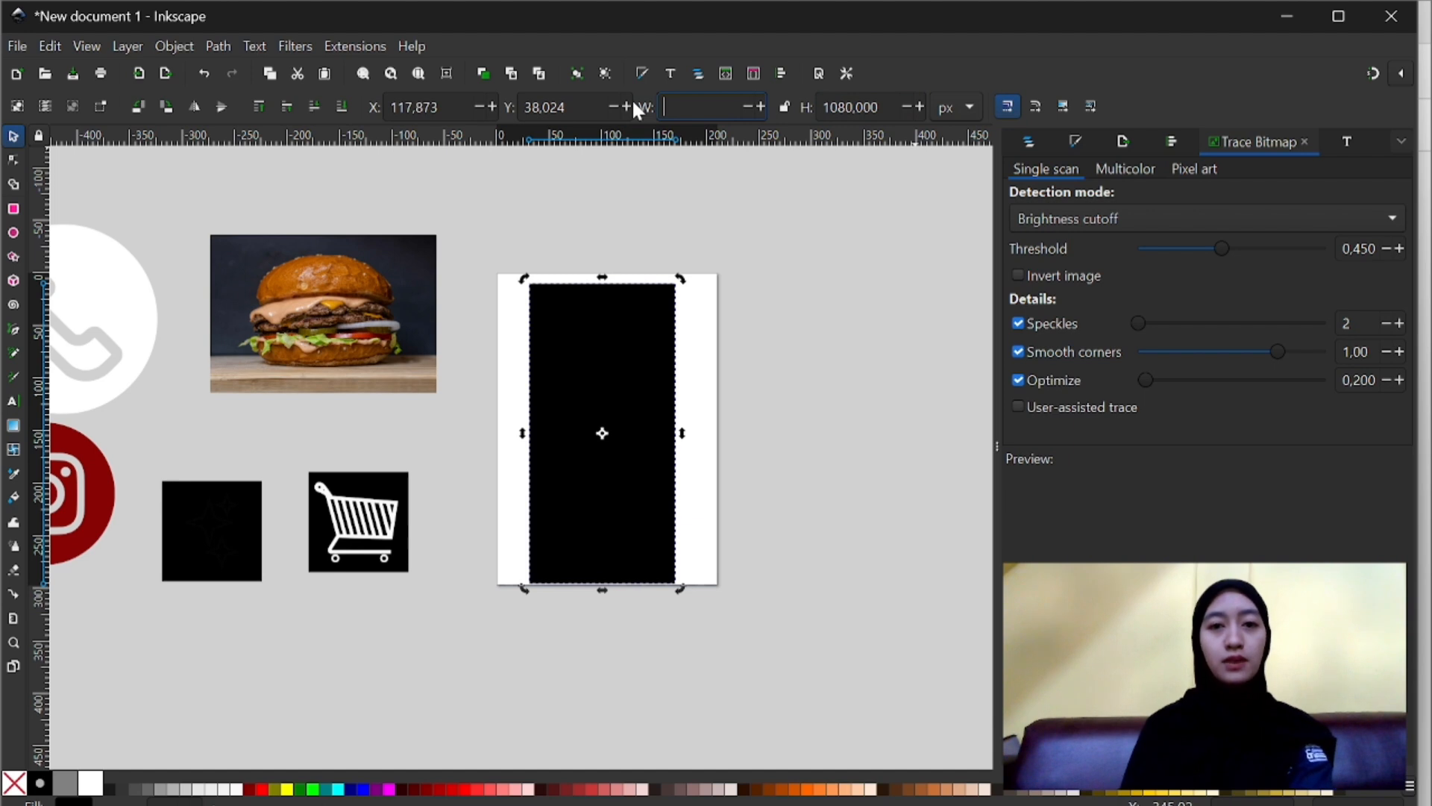
type("566")
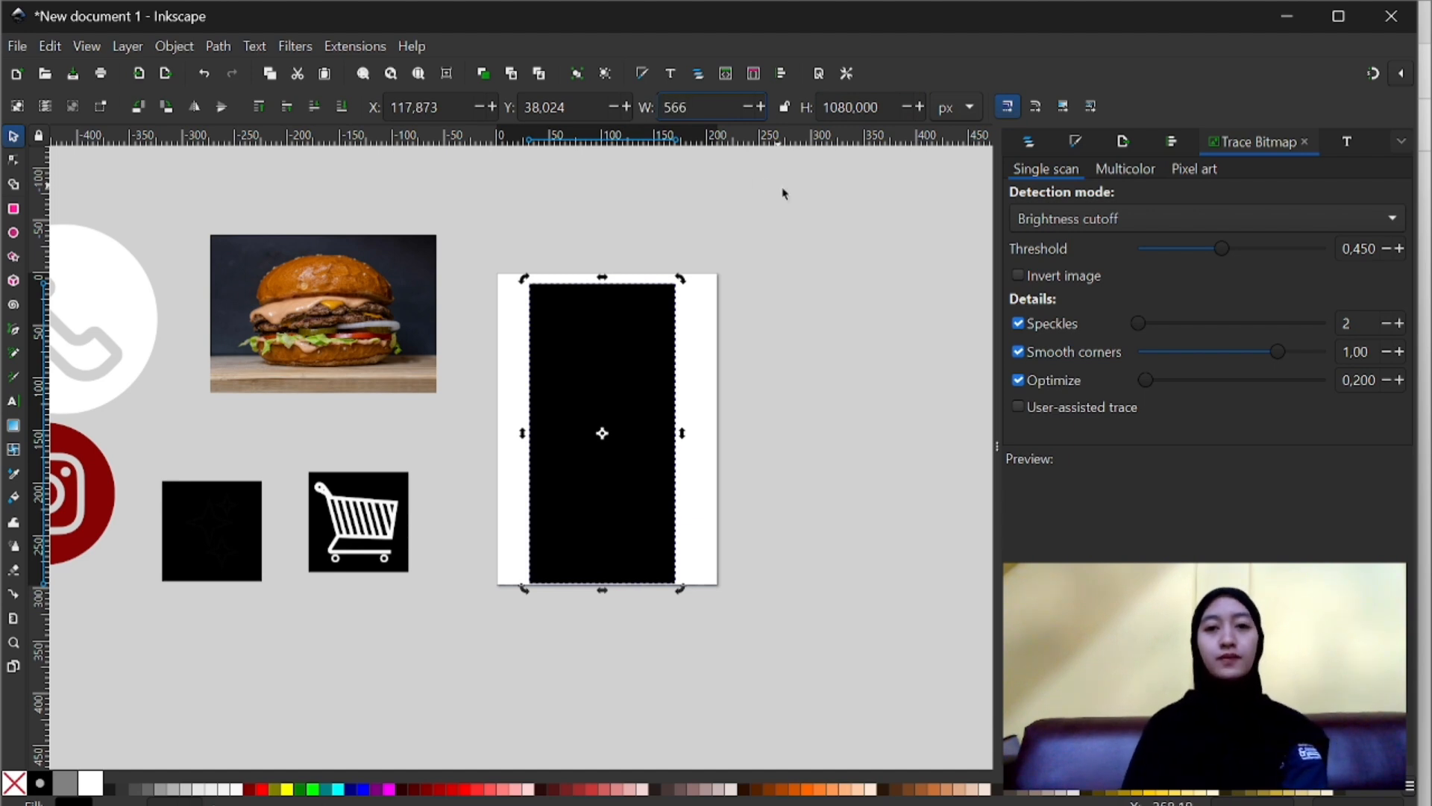
- Shift the rectangle slightly upward on the page and fill it with dark red
left_click_drag(597, 387, 598, 390)
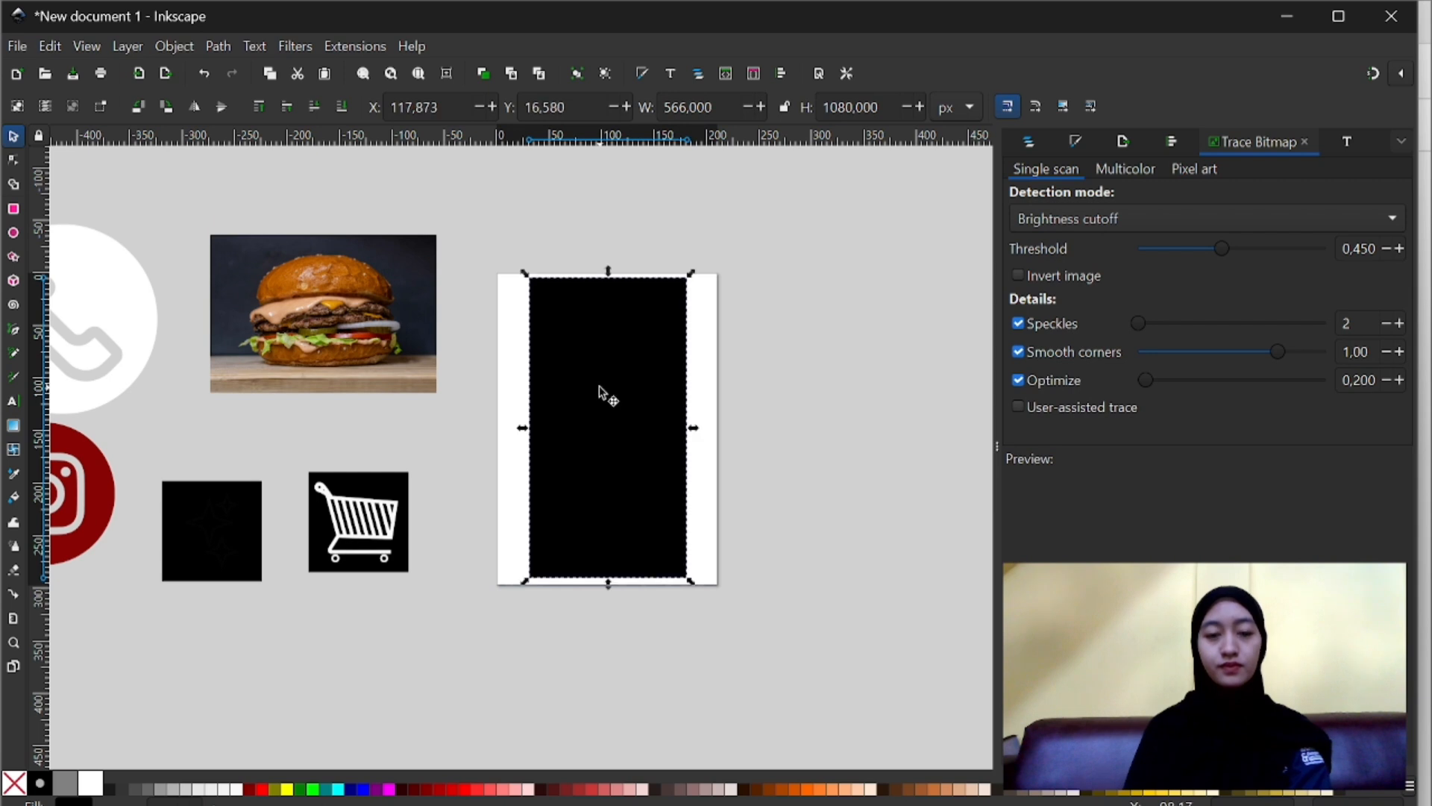
left_click(426, 789)
left_click(503, 714)
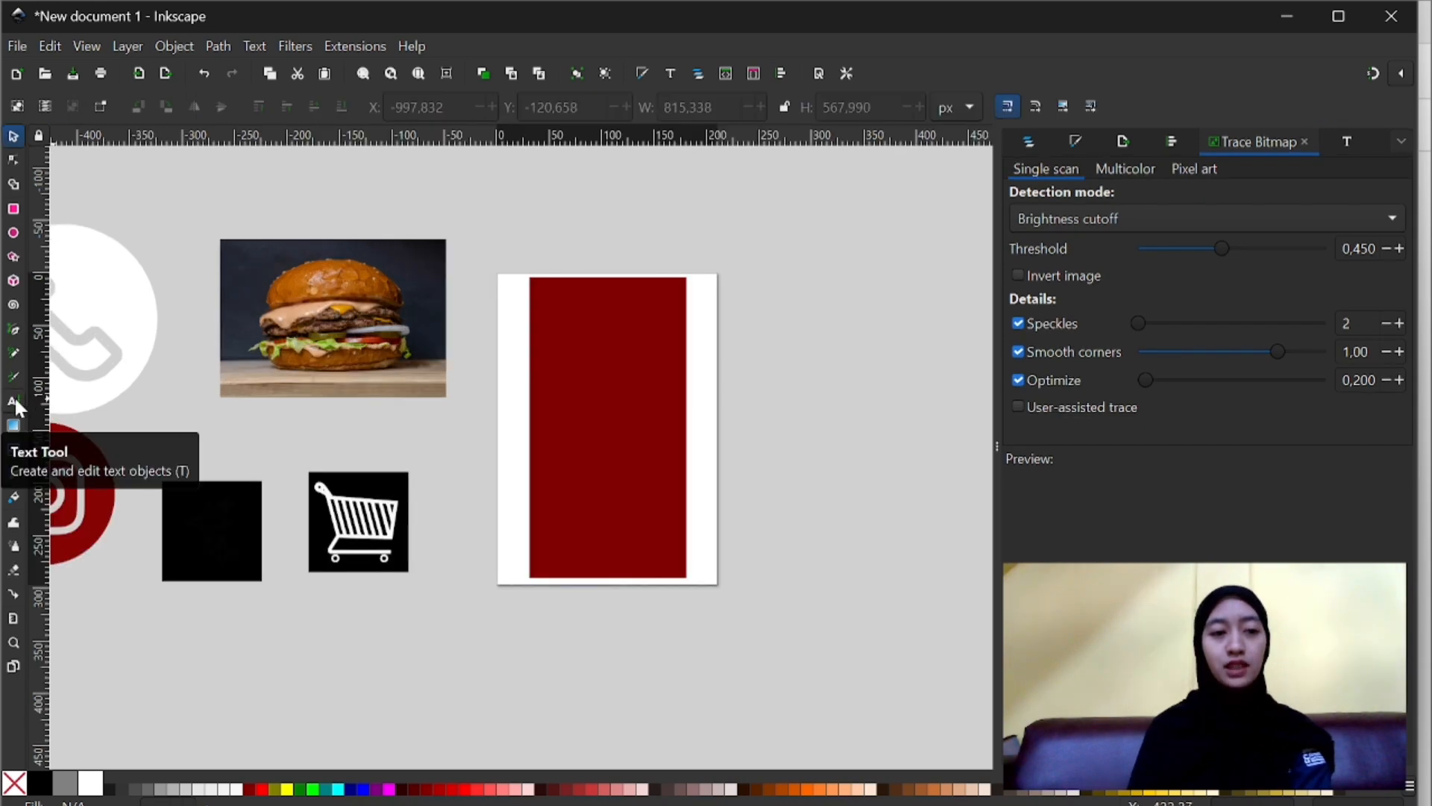
- Draw a closed, wavy blob about 1254 by 932 px beside the page with the Pen tool in Spiro mode
left_click(13, 400)
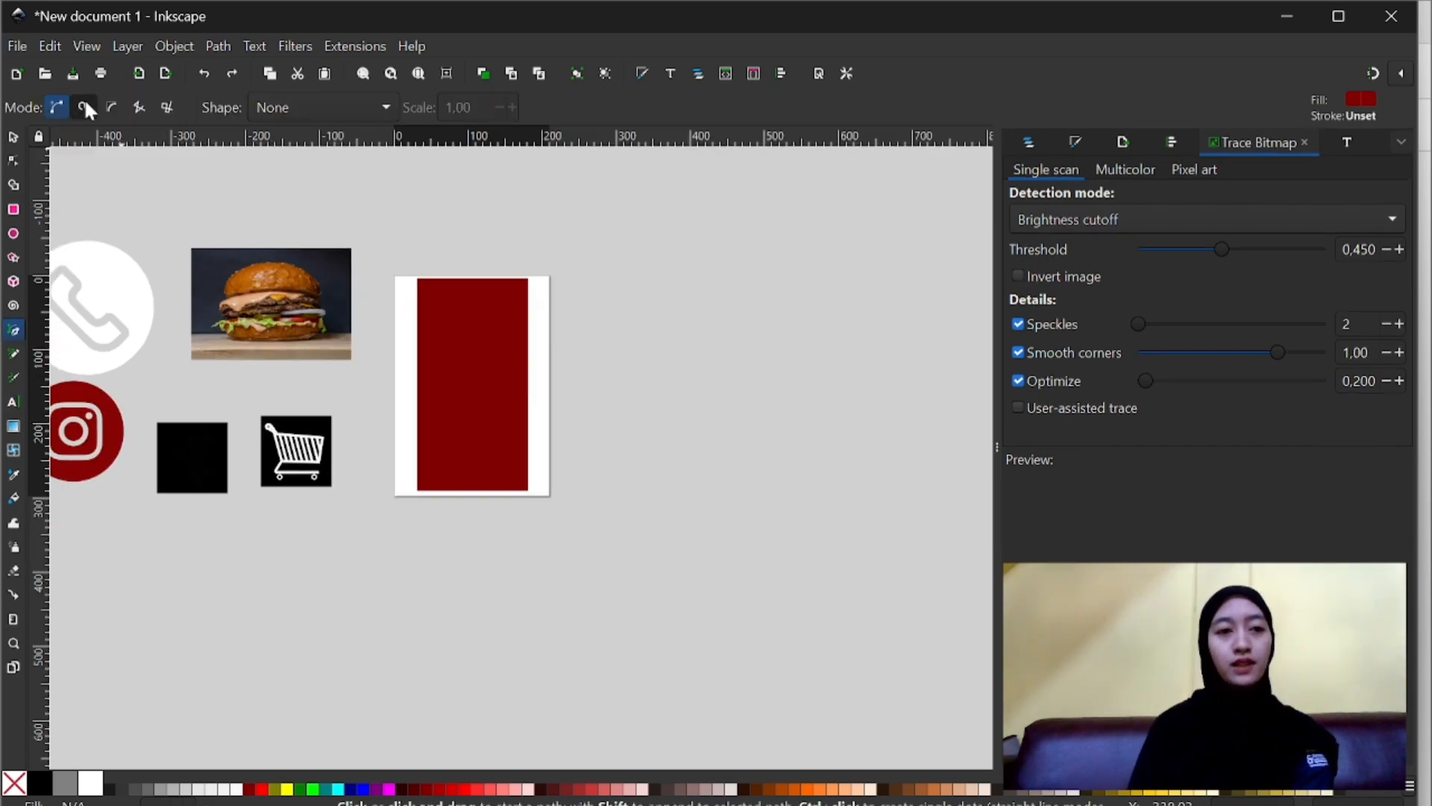
left_click(84, 107)
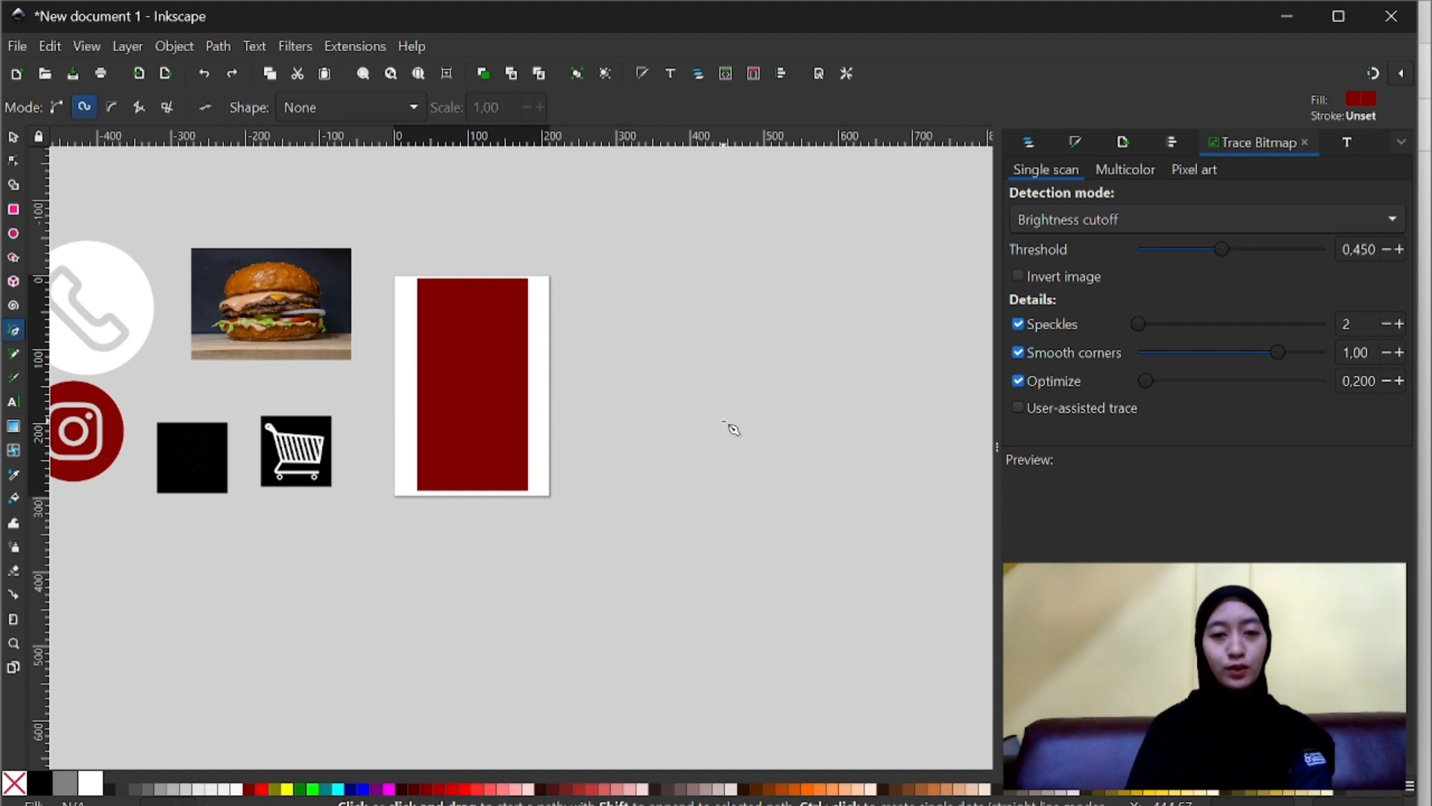
left_click(705, 403)
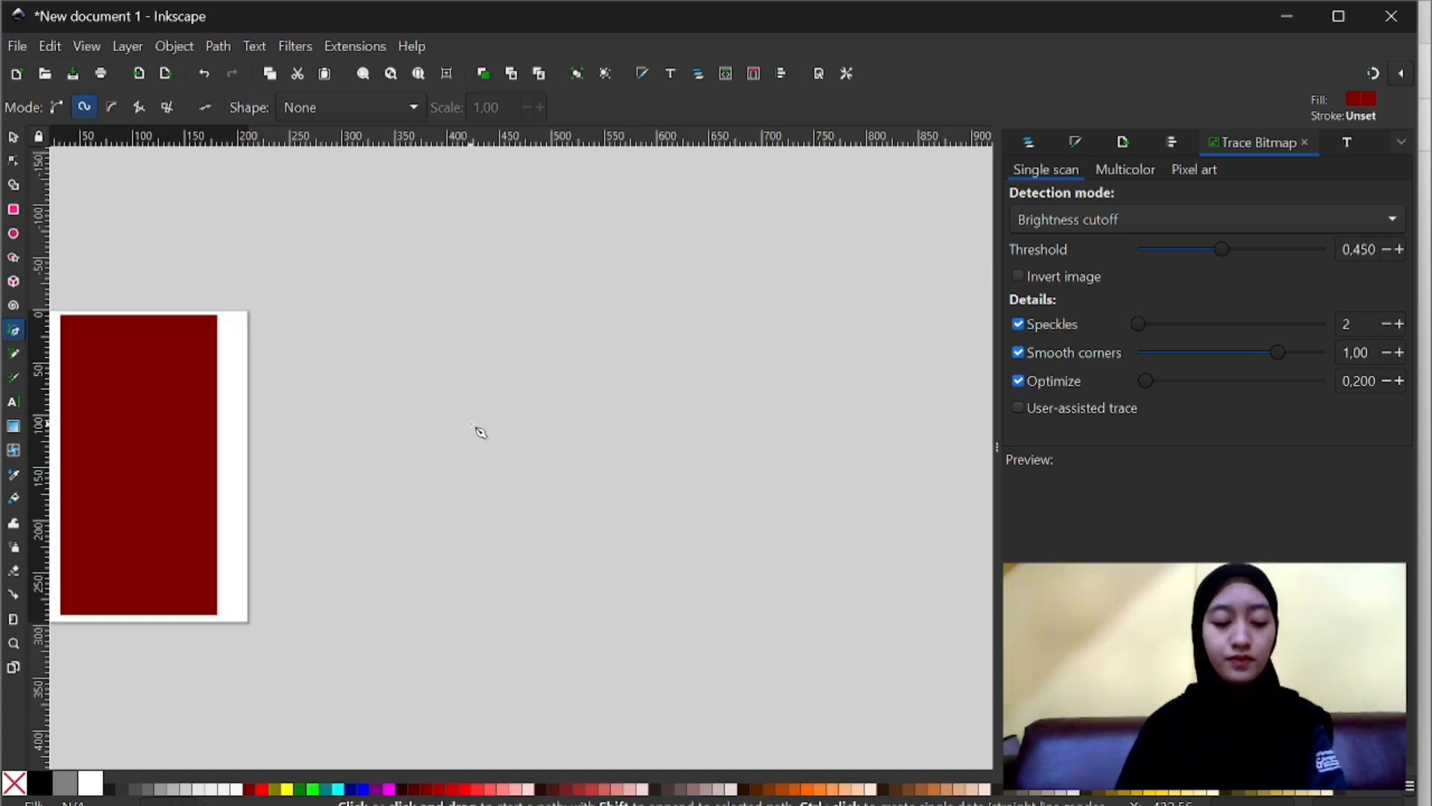
left_click(480, 433)
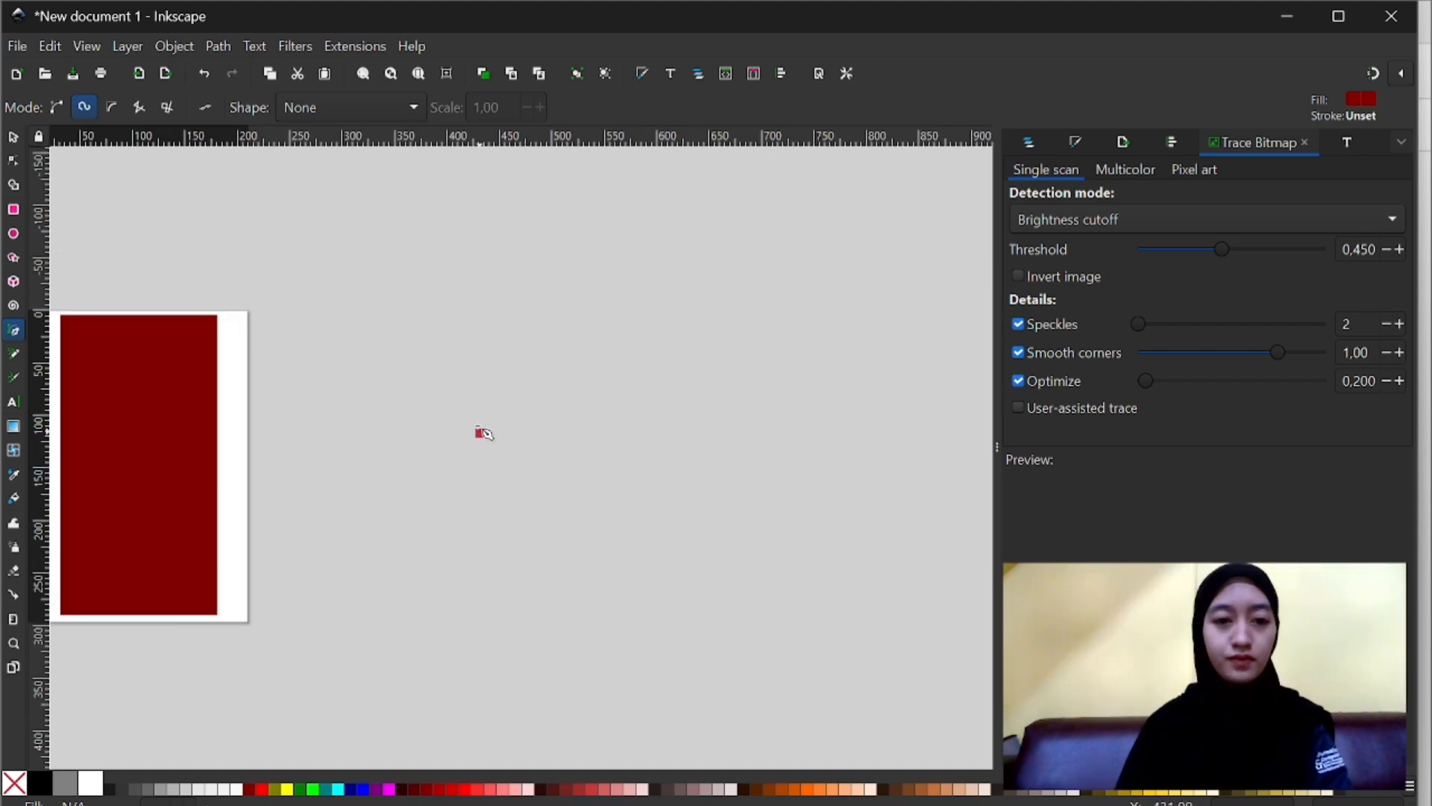
left_click(433, 353)
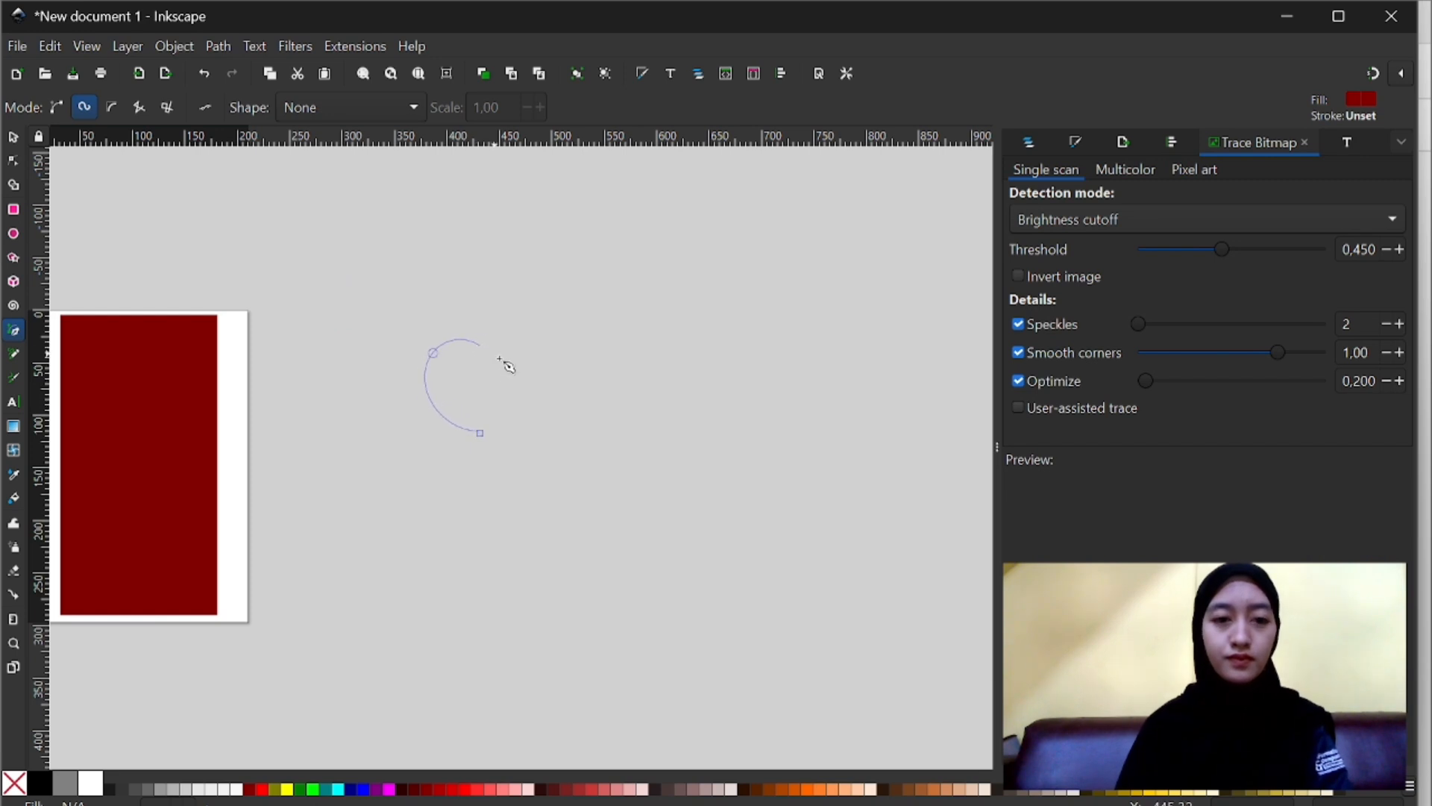
left_click(575, 383)
left_click(702, 358)
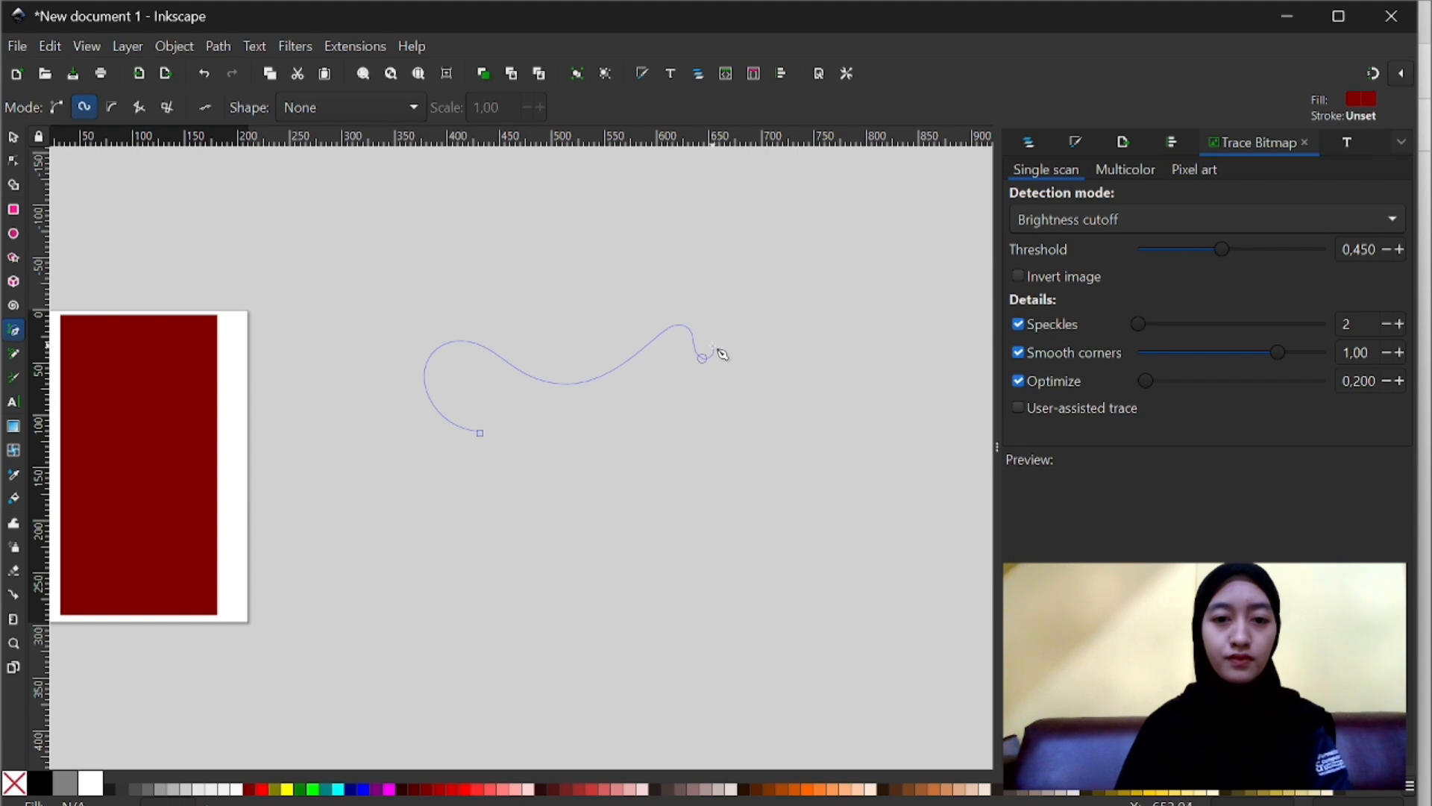
left_click(720, 331)
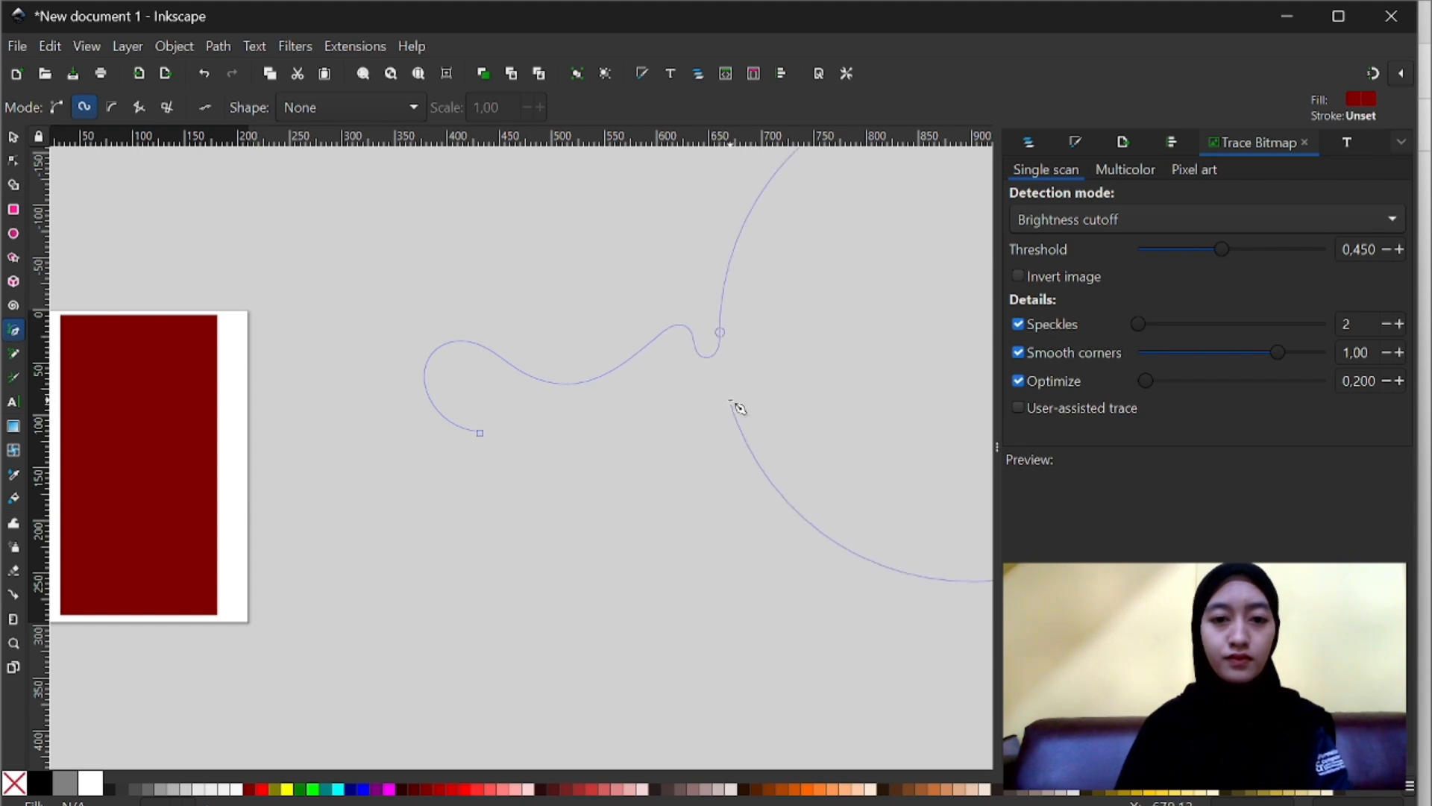
left_click(762, 358)
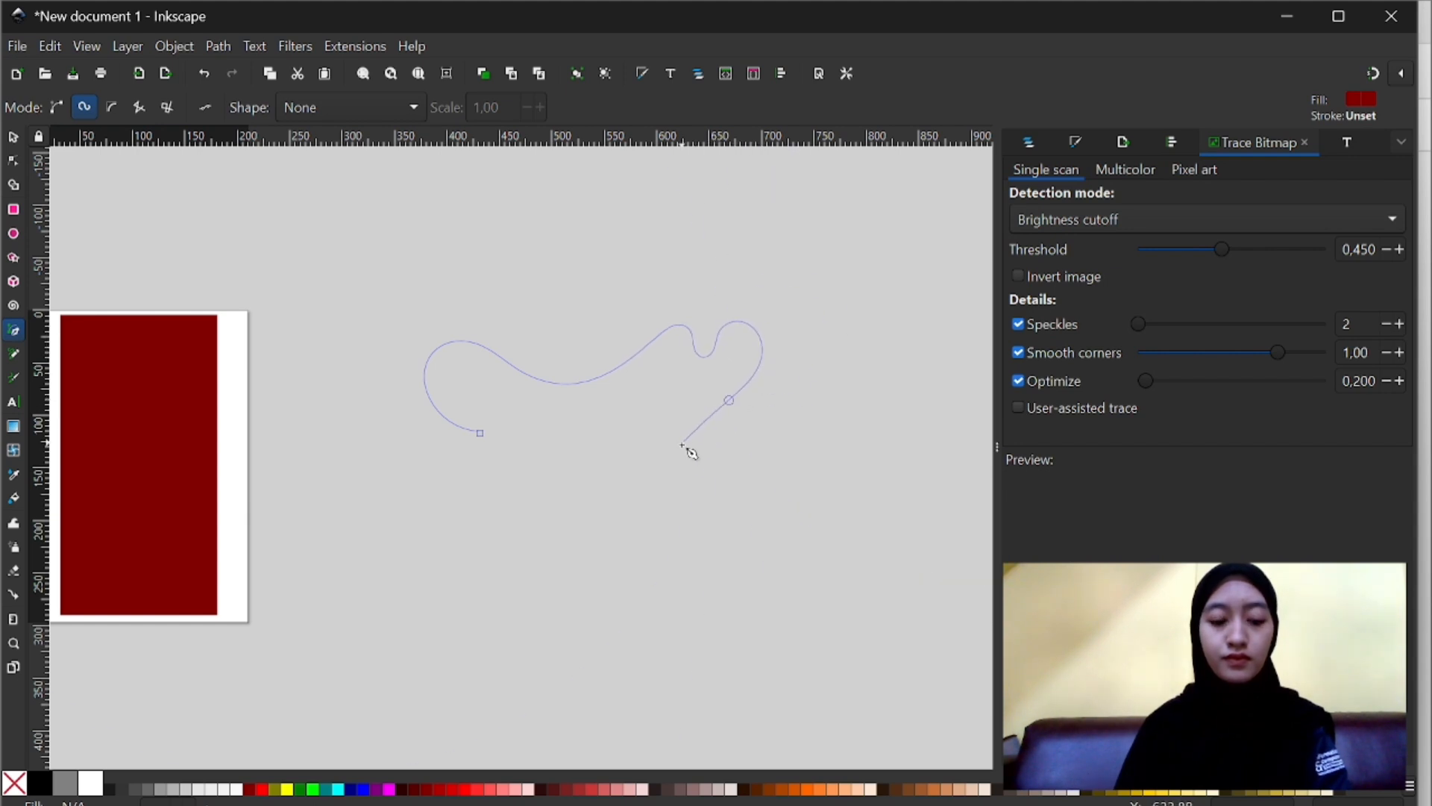
left_click(766, 516)
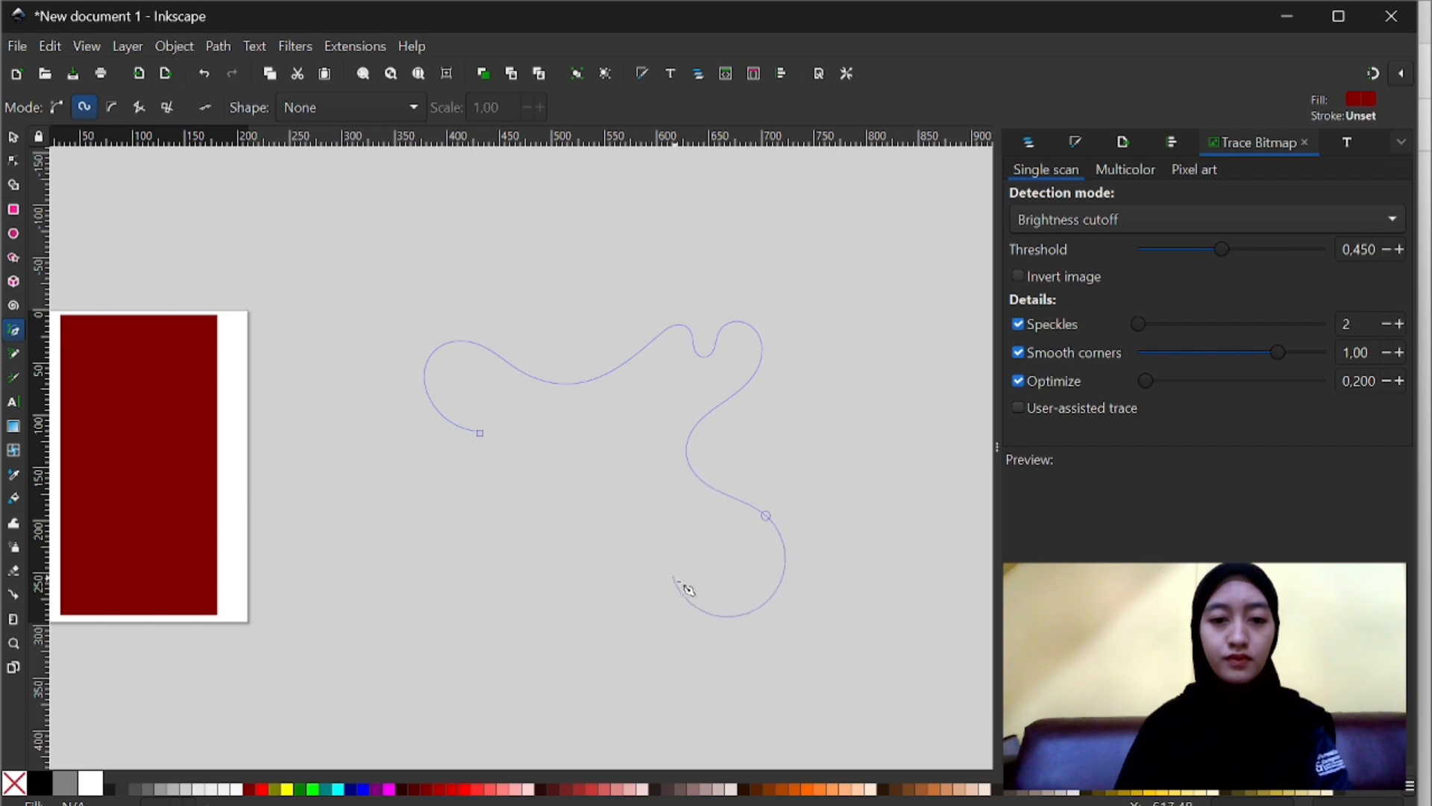
left_click(670, 540)
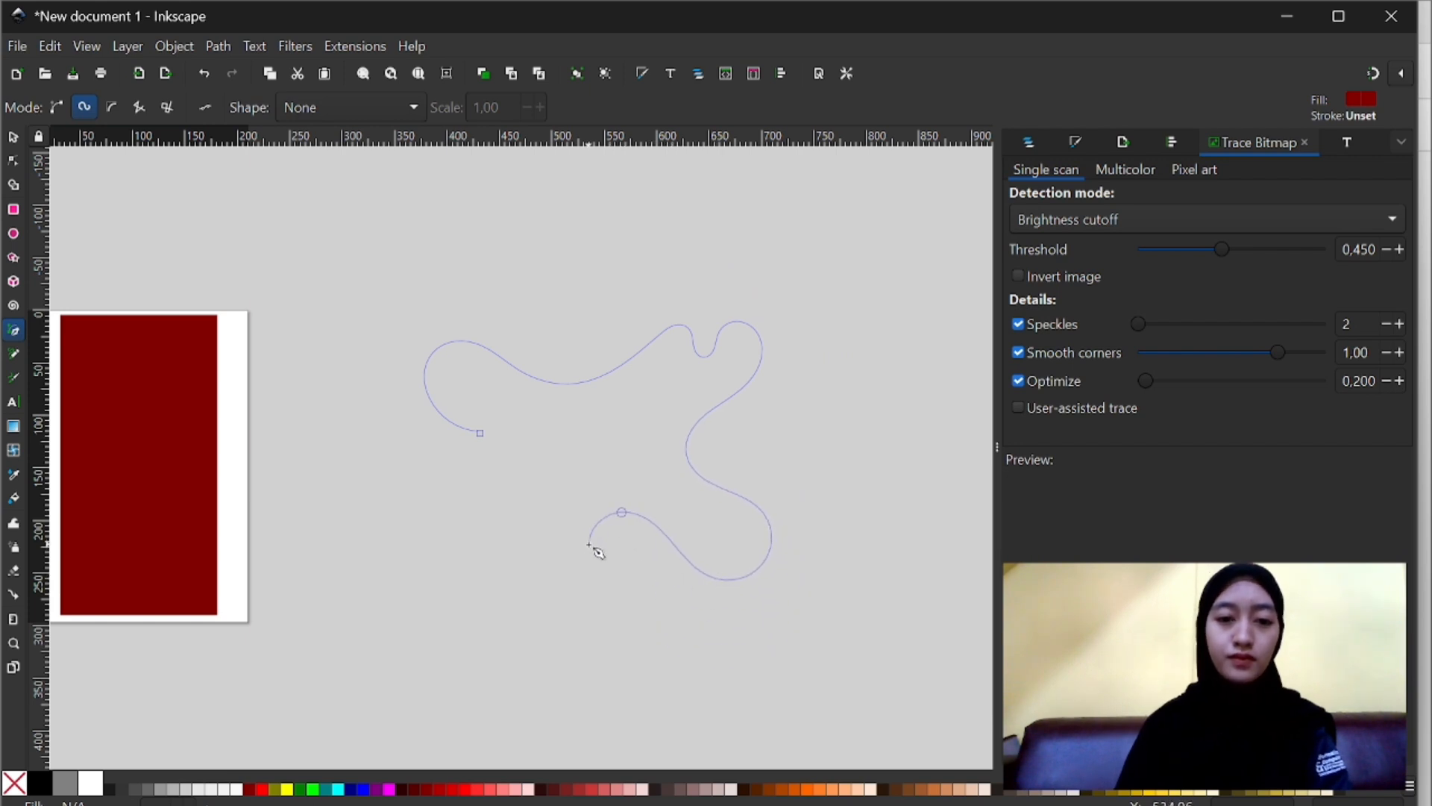
left_click(513, 536)
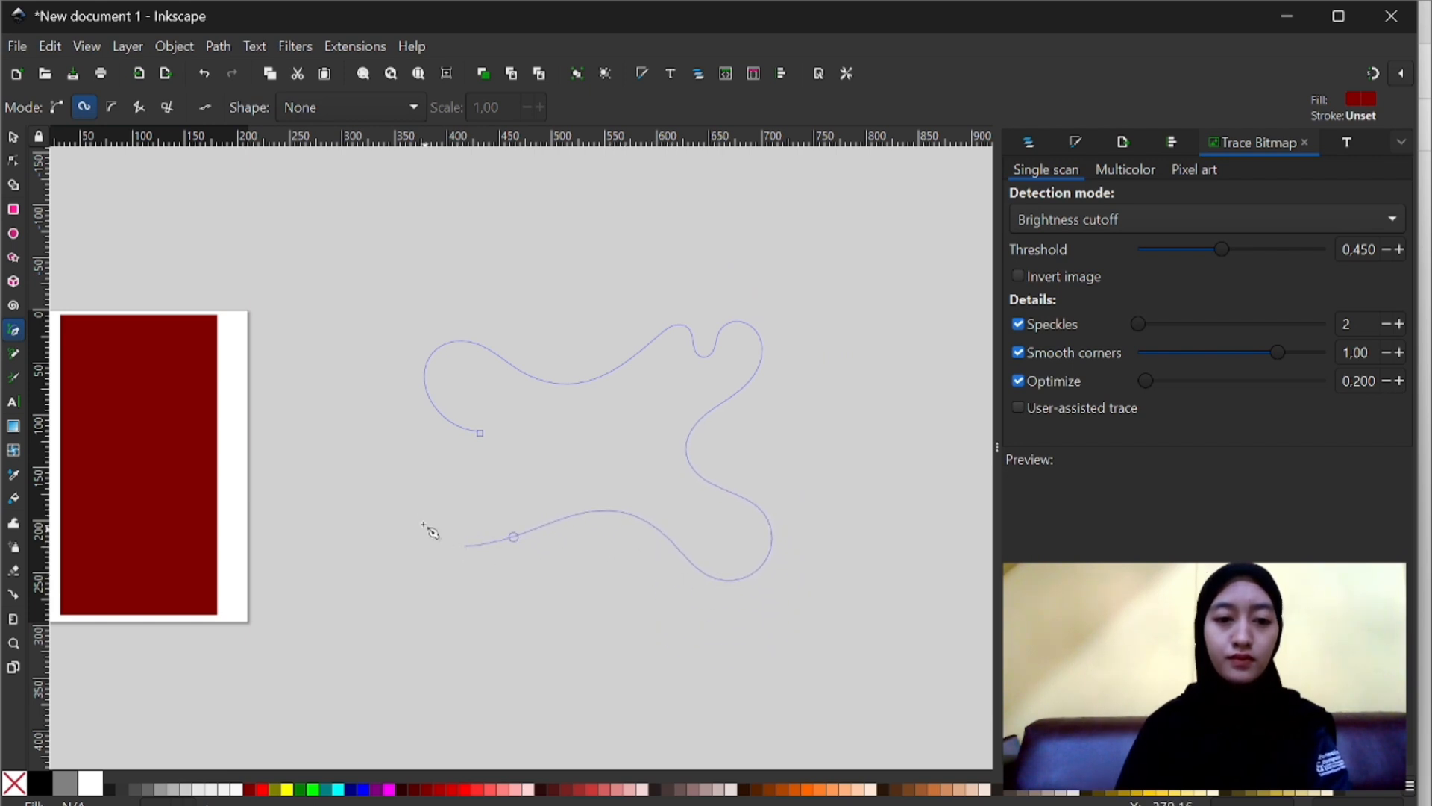
left_click(465, 546)
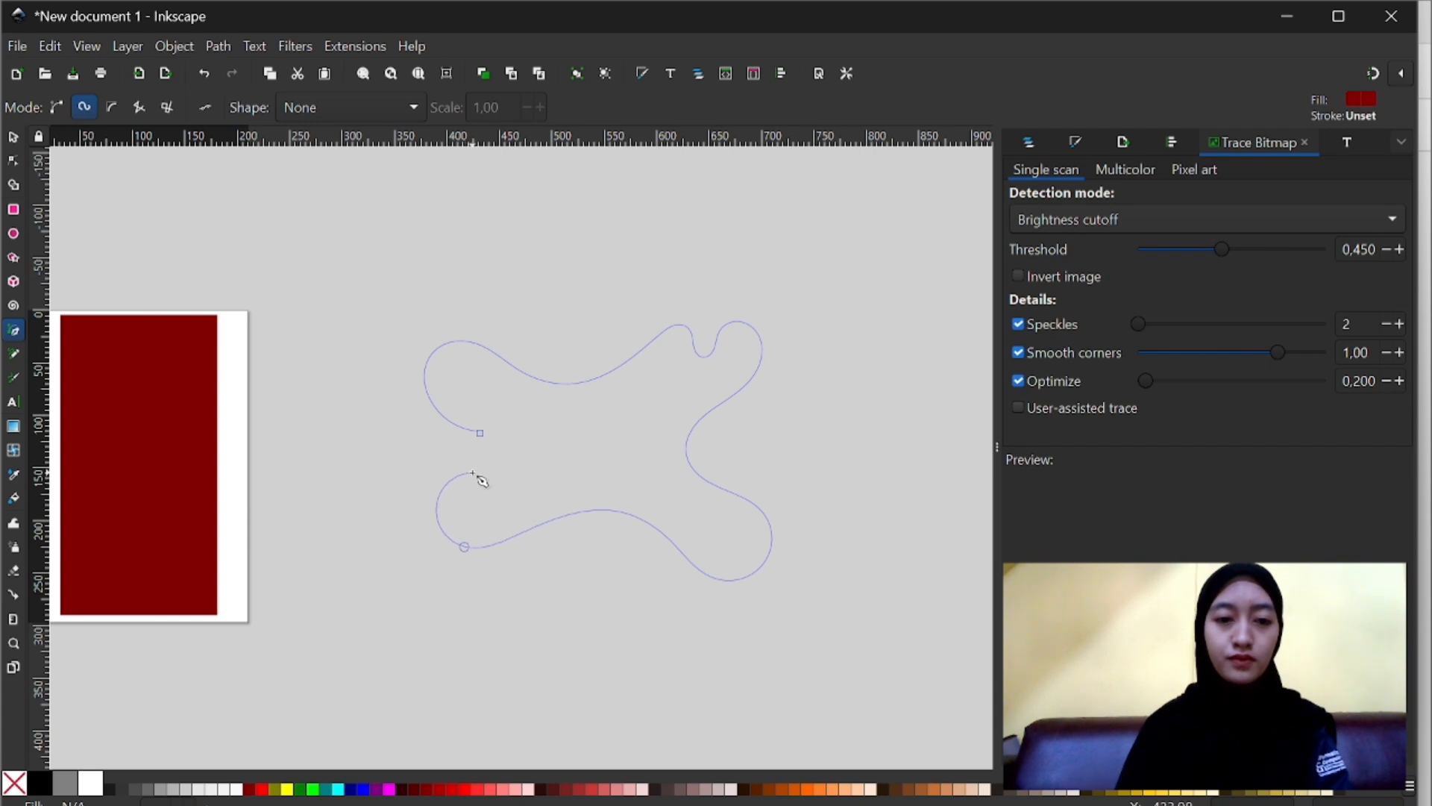
left_click(480, 433)
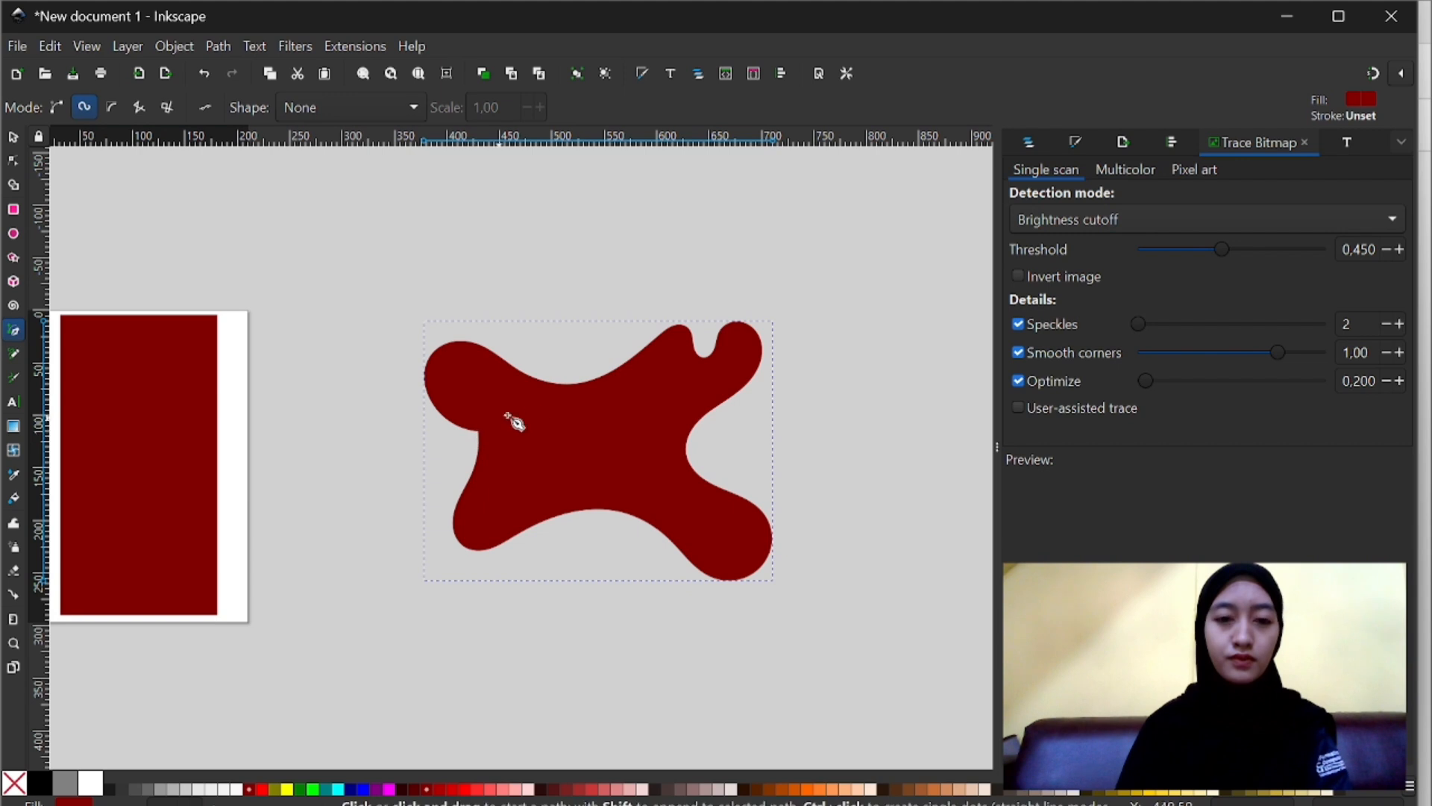
key("Escape")
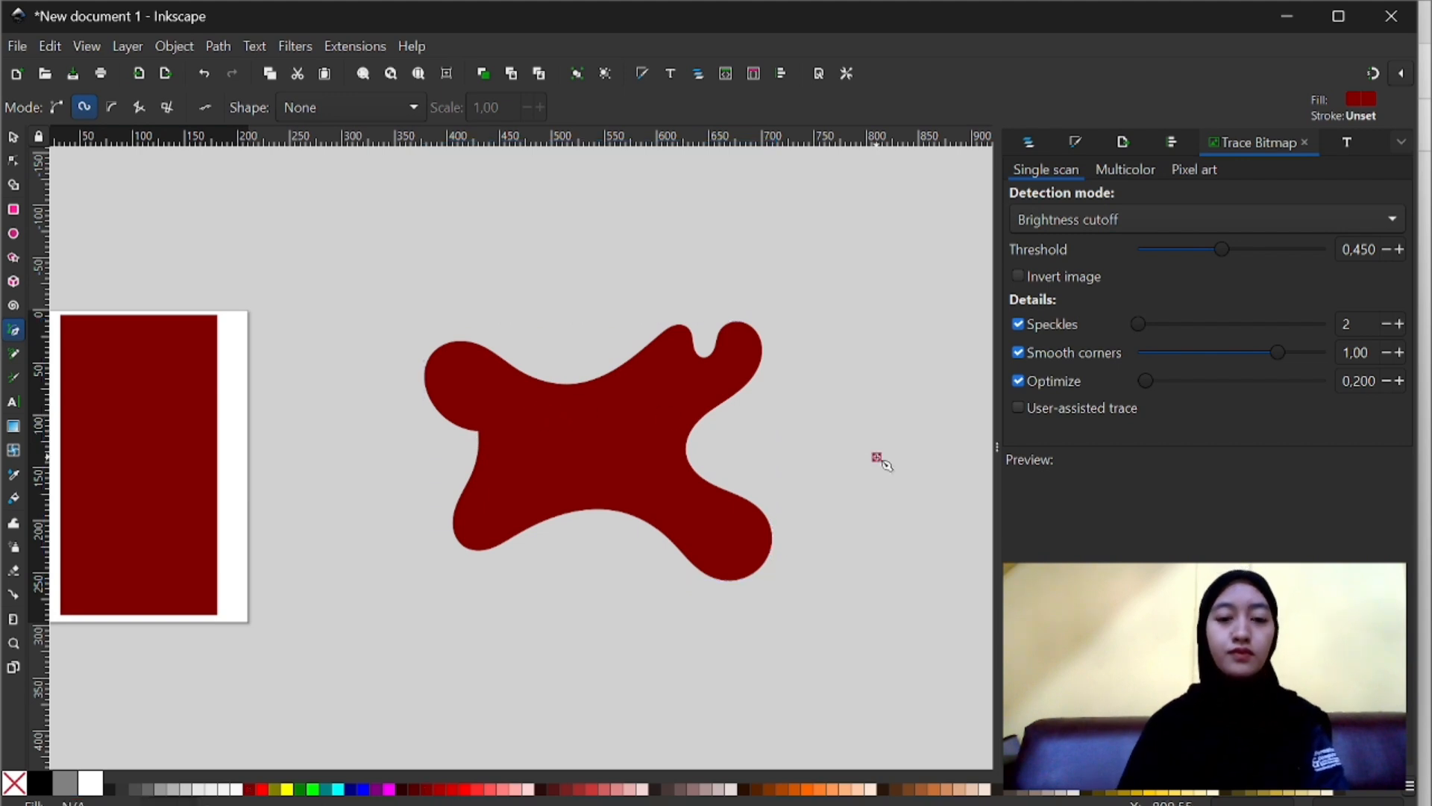
- Shift the dark red blob slightly and move the burger photo across the page to the blob's upper edge
key("s")
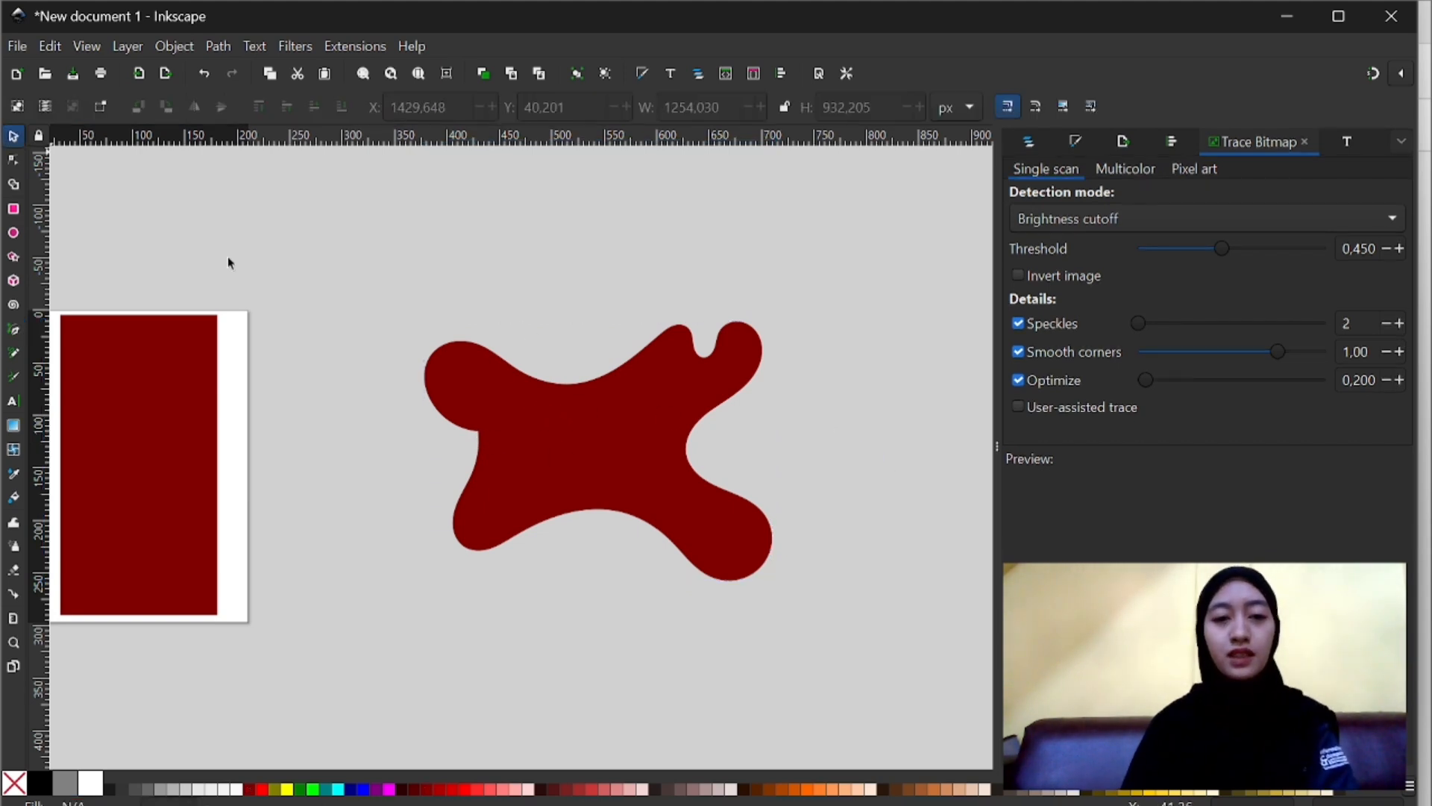
left_click(522, 378)
left_click_drag(538, 447, 522, 427)
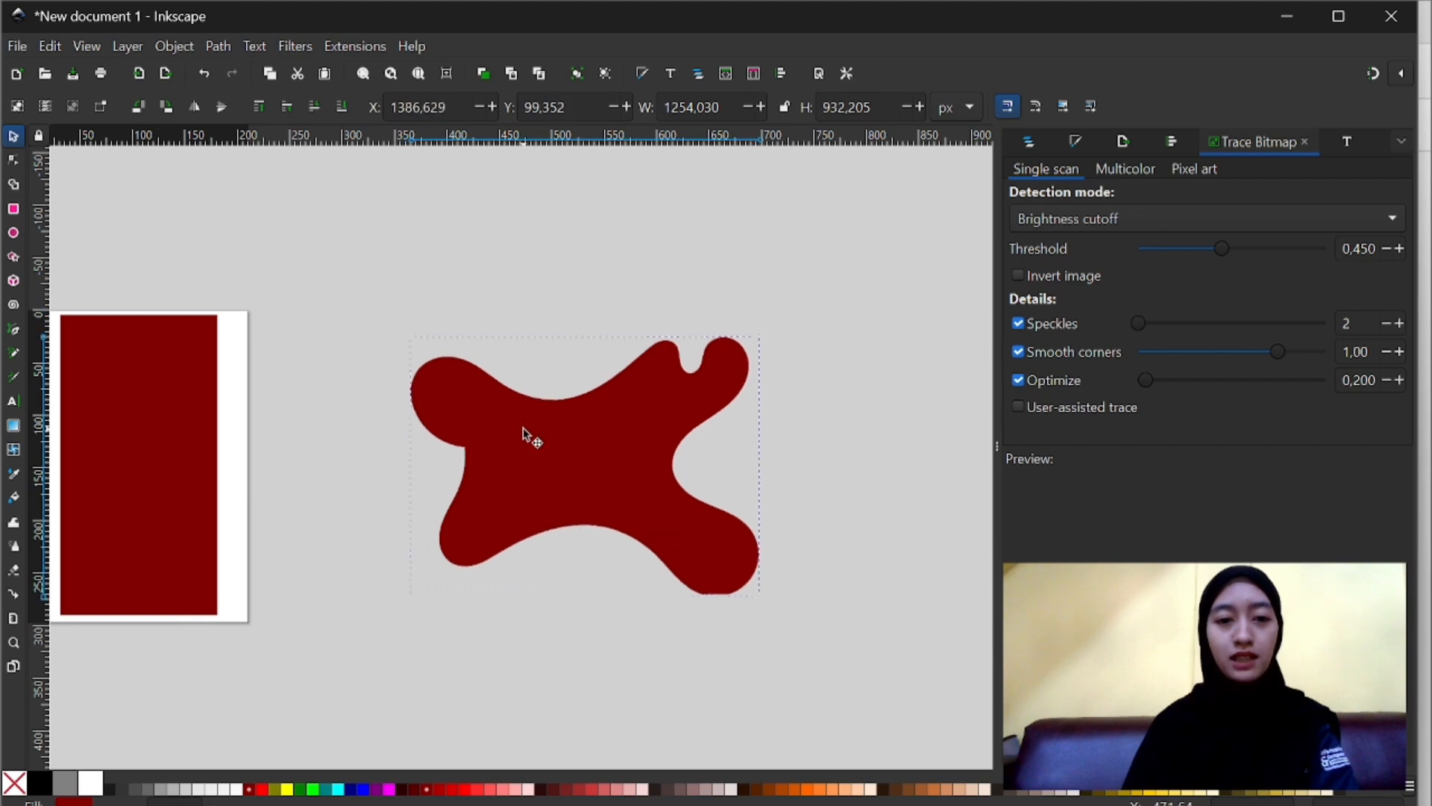
scroll(522, 427, "down", 2)
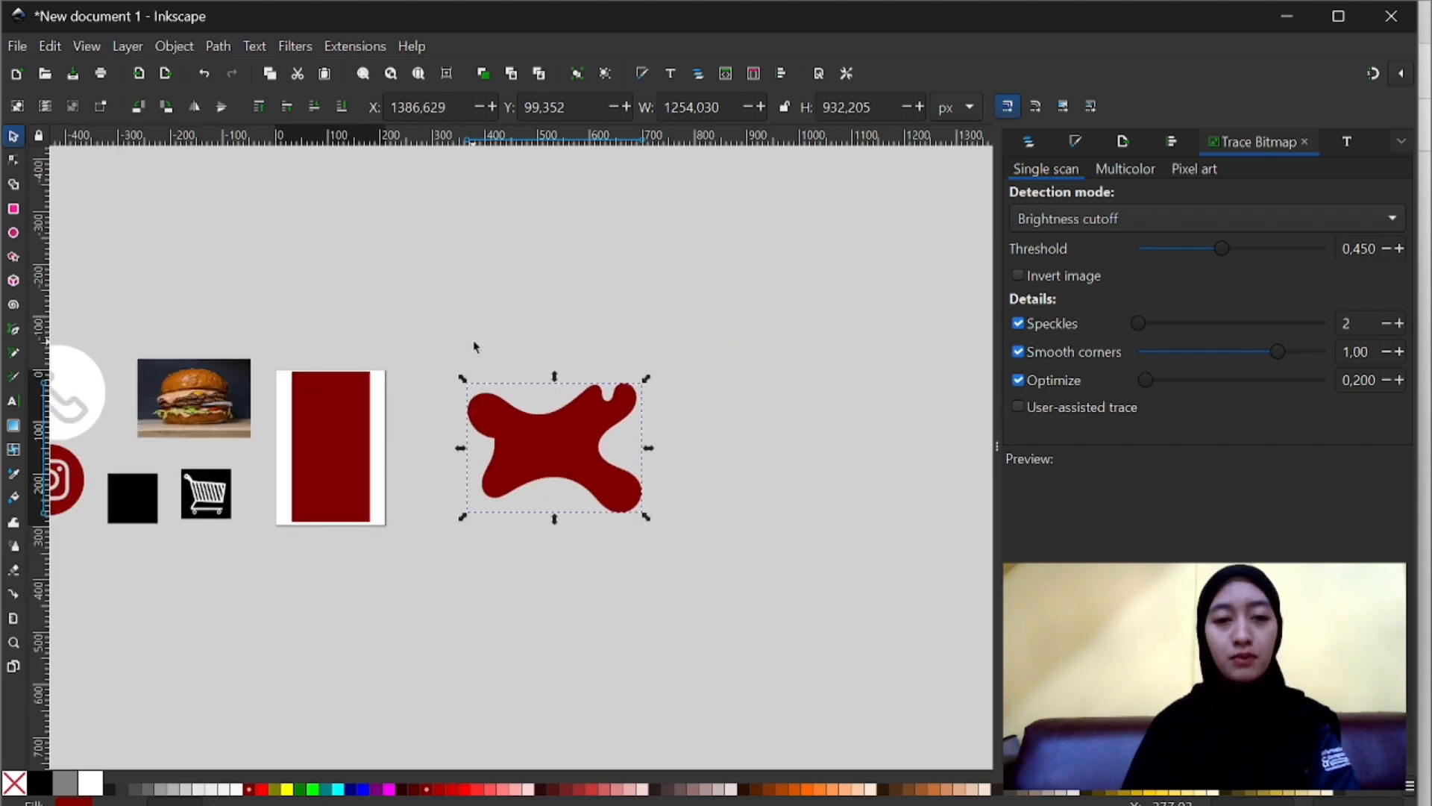
left_click(508, 372)
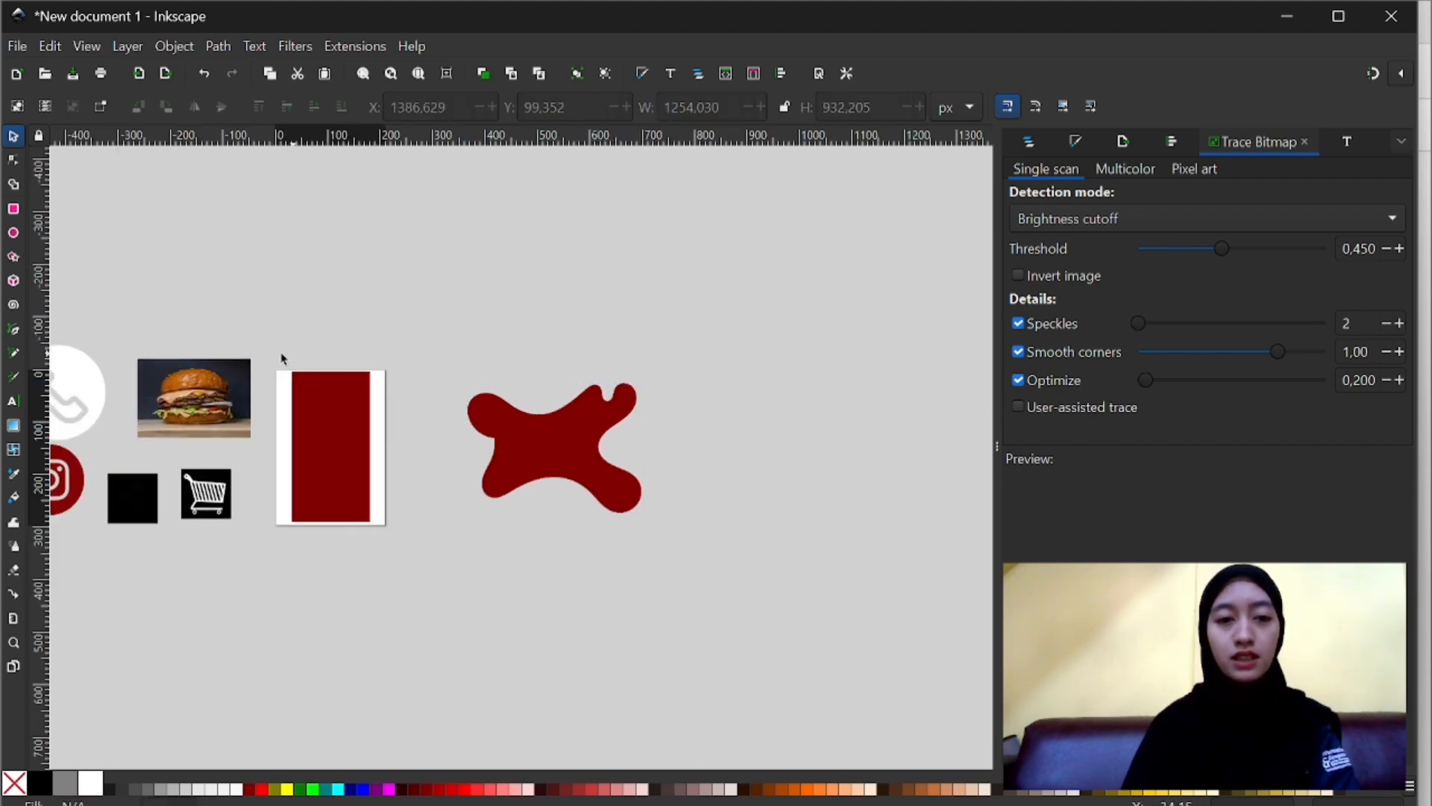
left_click(202, 394)
left_click_drag(376, 328, 576, 332)
scroll(576, 332, "up", 4)
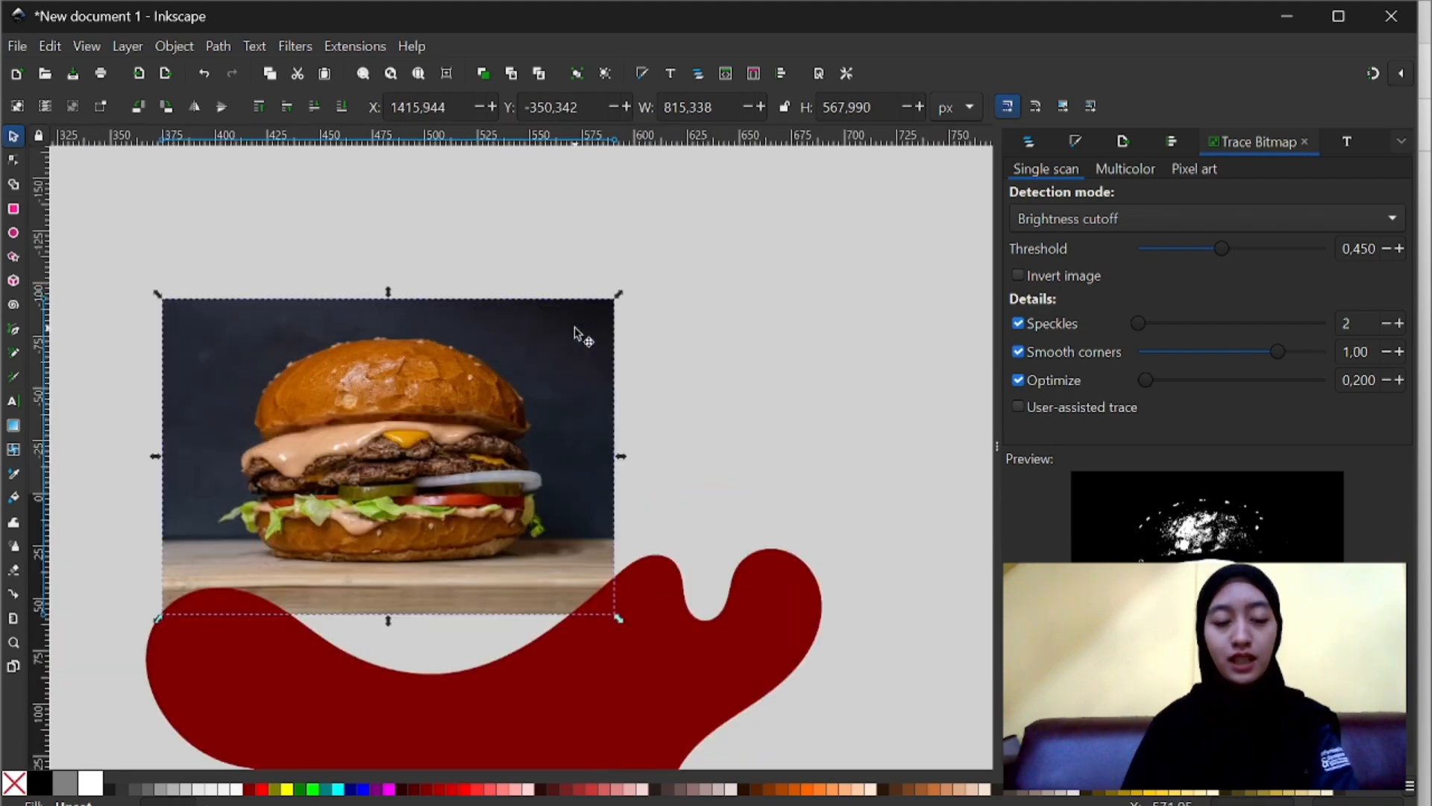
scroll(578, 336, "down", 2)
- Move the blob over the burger photo and shrink it to about 744 by 567 px to fit within the photo
left_click(536, 532)
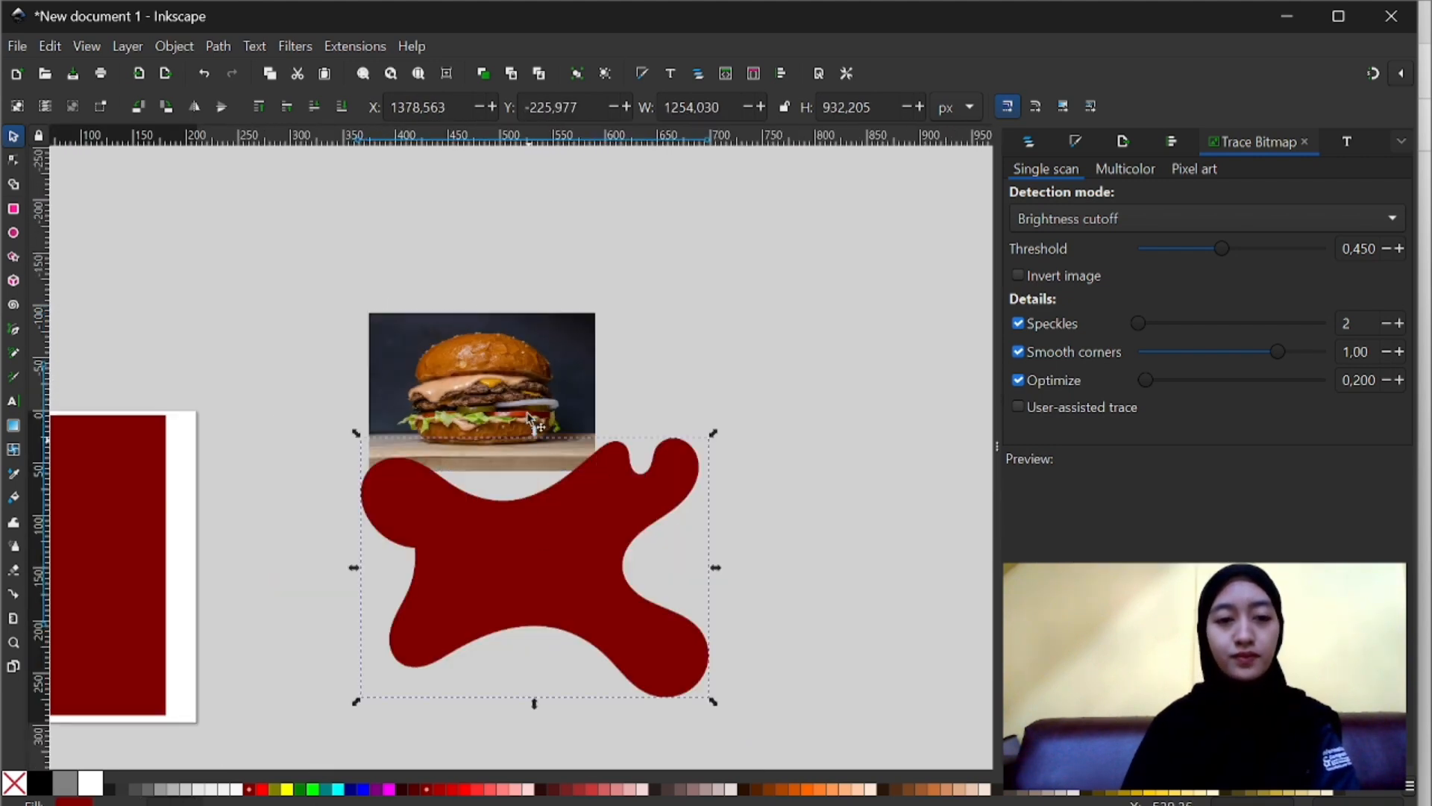
left_click_drag(524, 395, 495, 361)
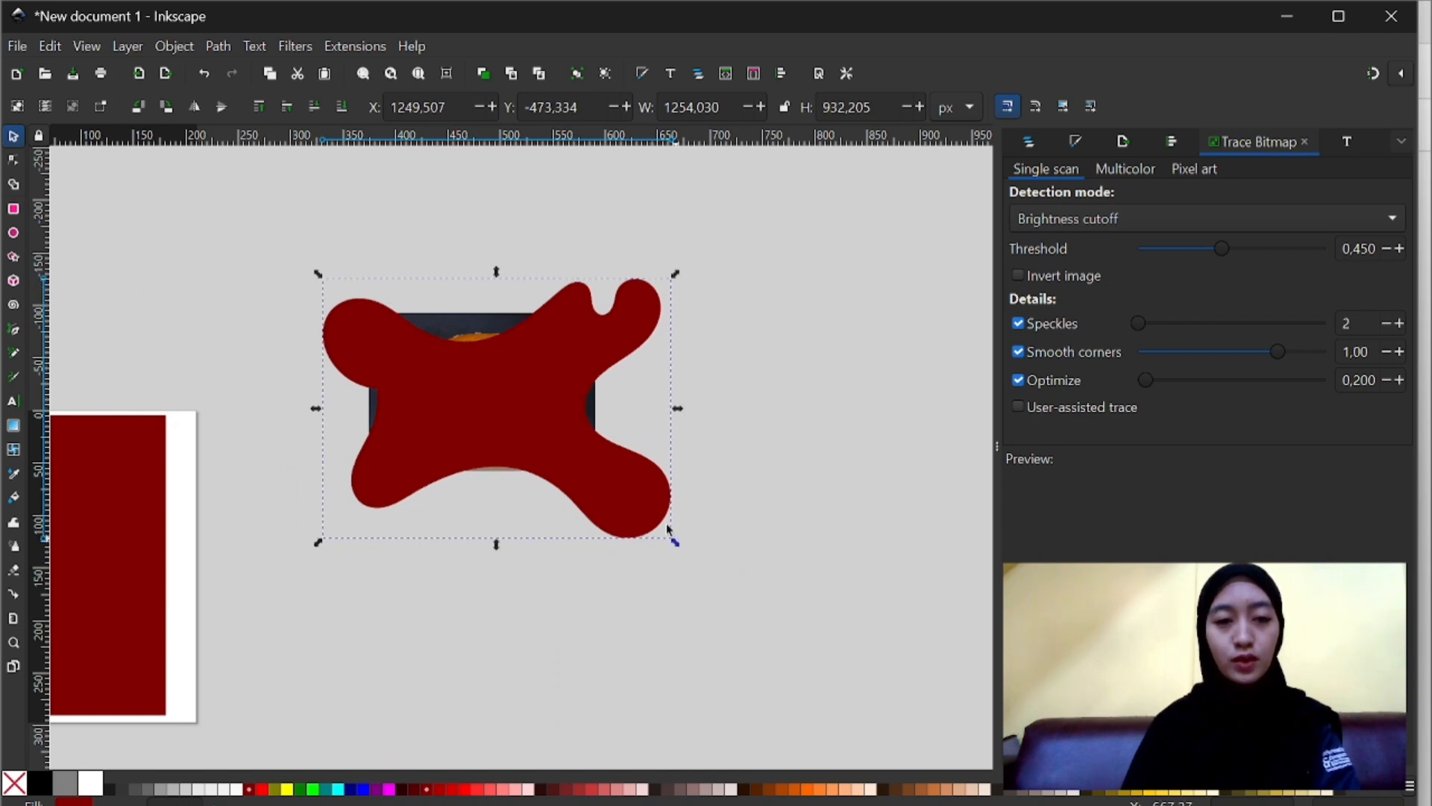
left_click_drag(674, 539, 579, 452)
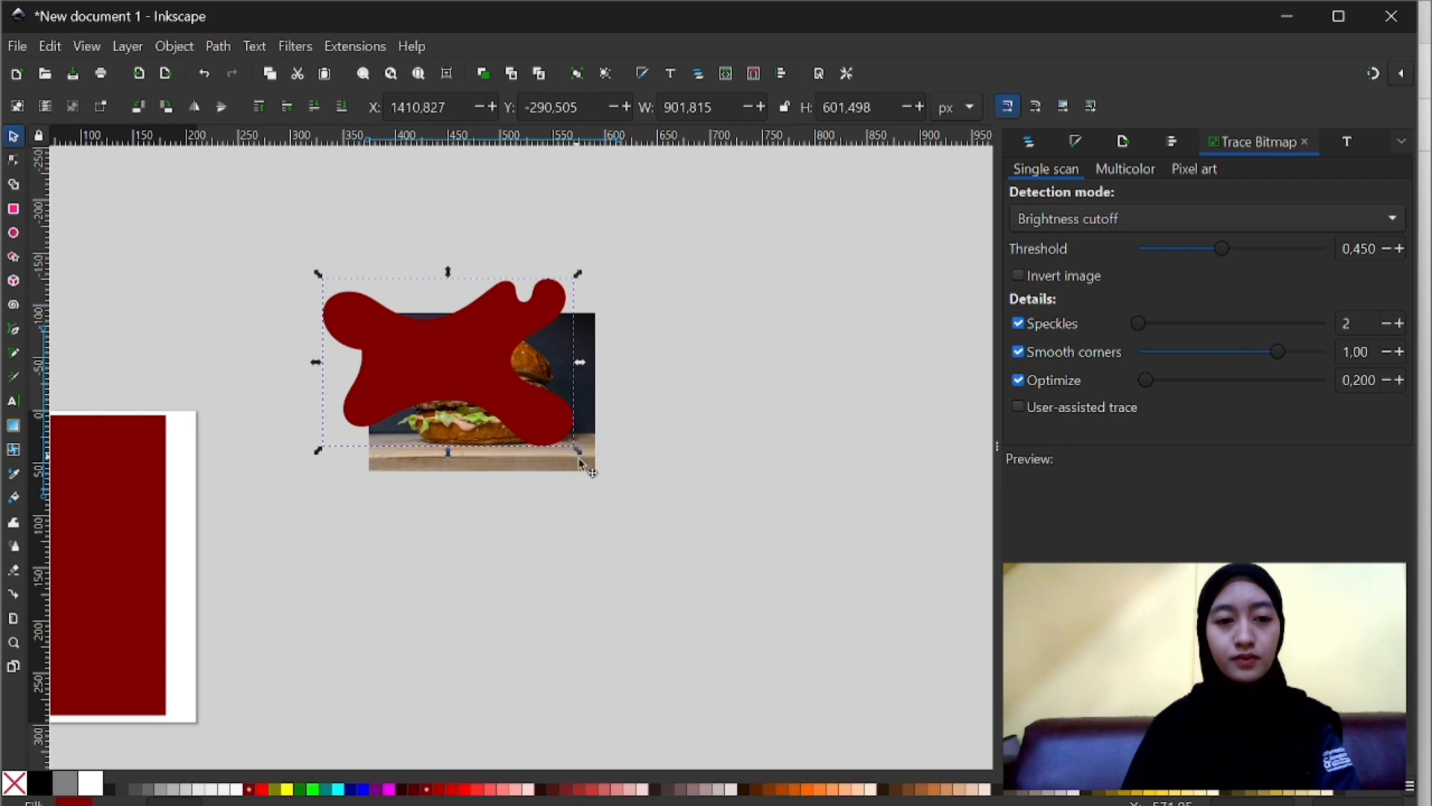
left_click_drag(531, 409, 574, 430)
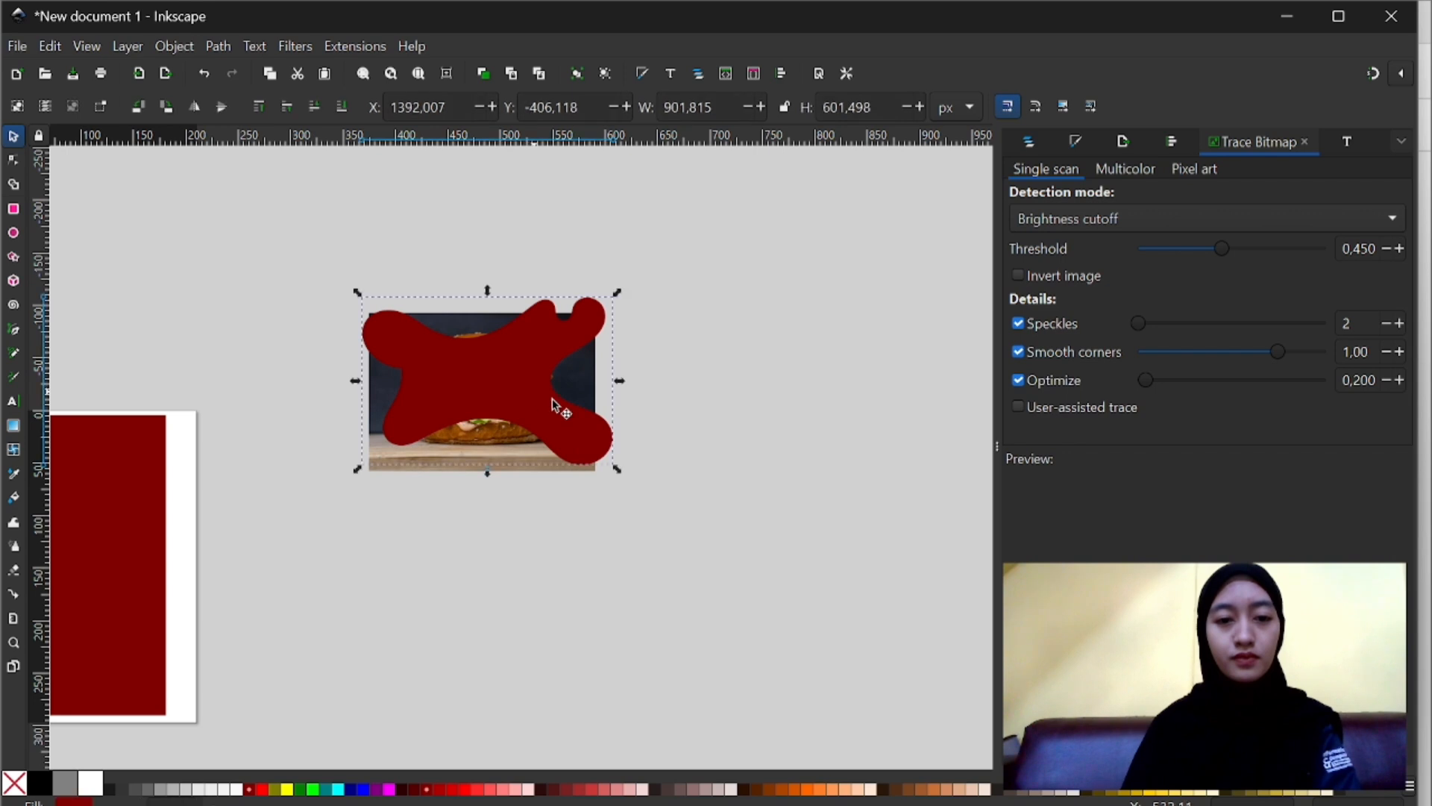
left_click_drag(616, 470, 556, 431)
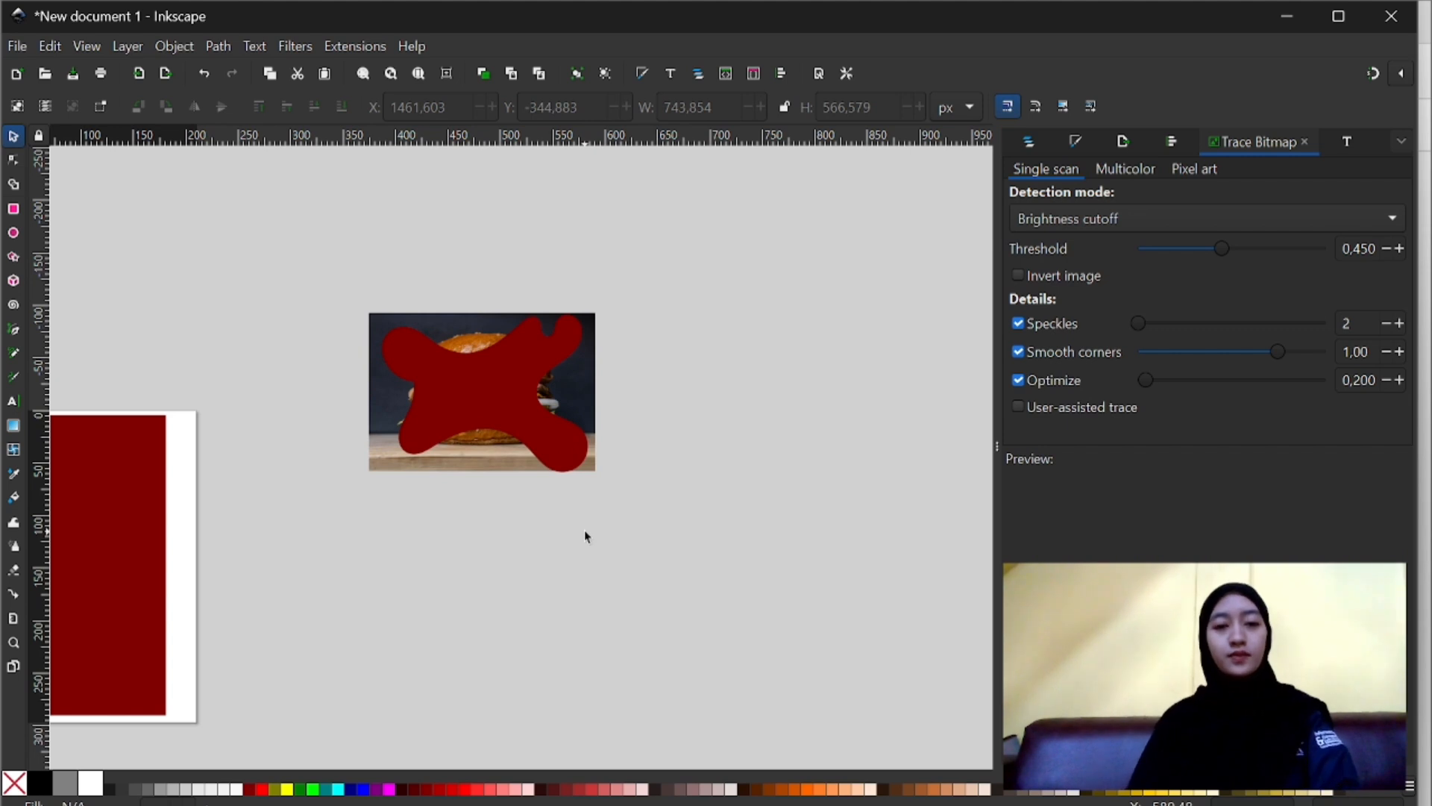
- Clip the burger photo to the blob shape with Set Clip
left_click(477, 407)
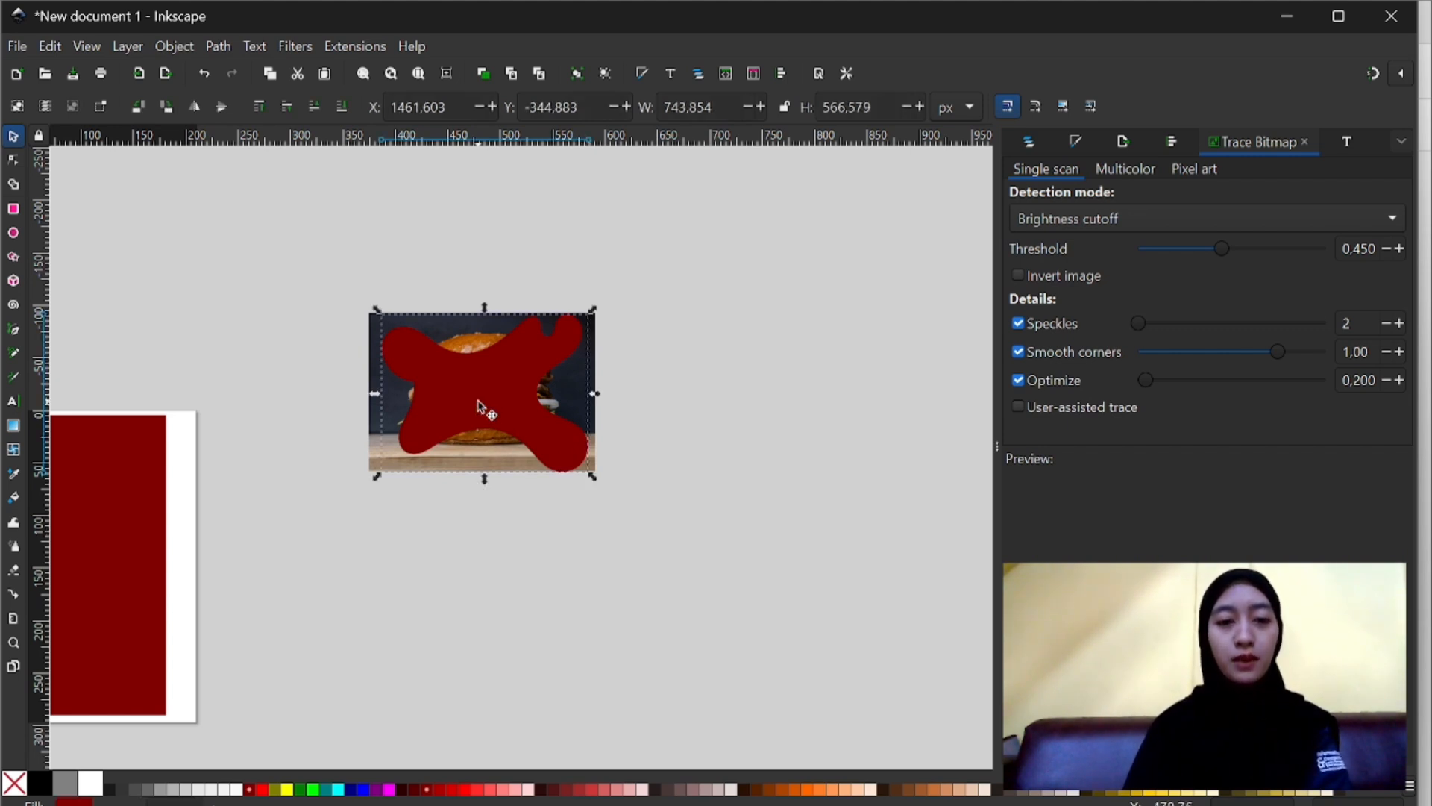
left_click(373, 358)
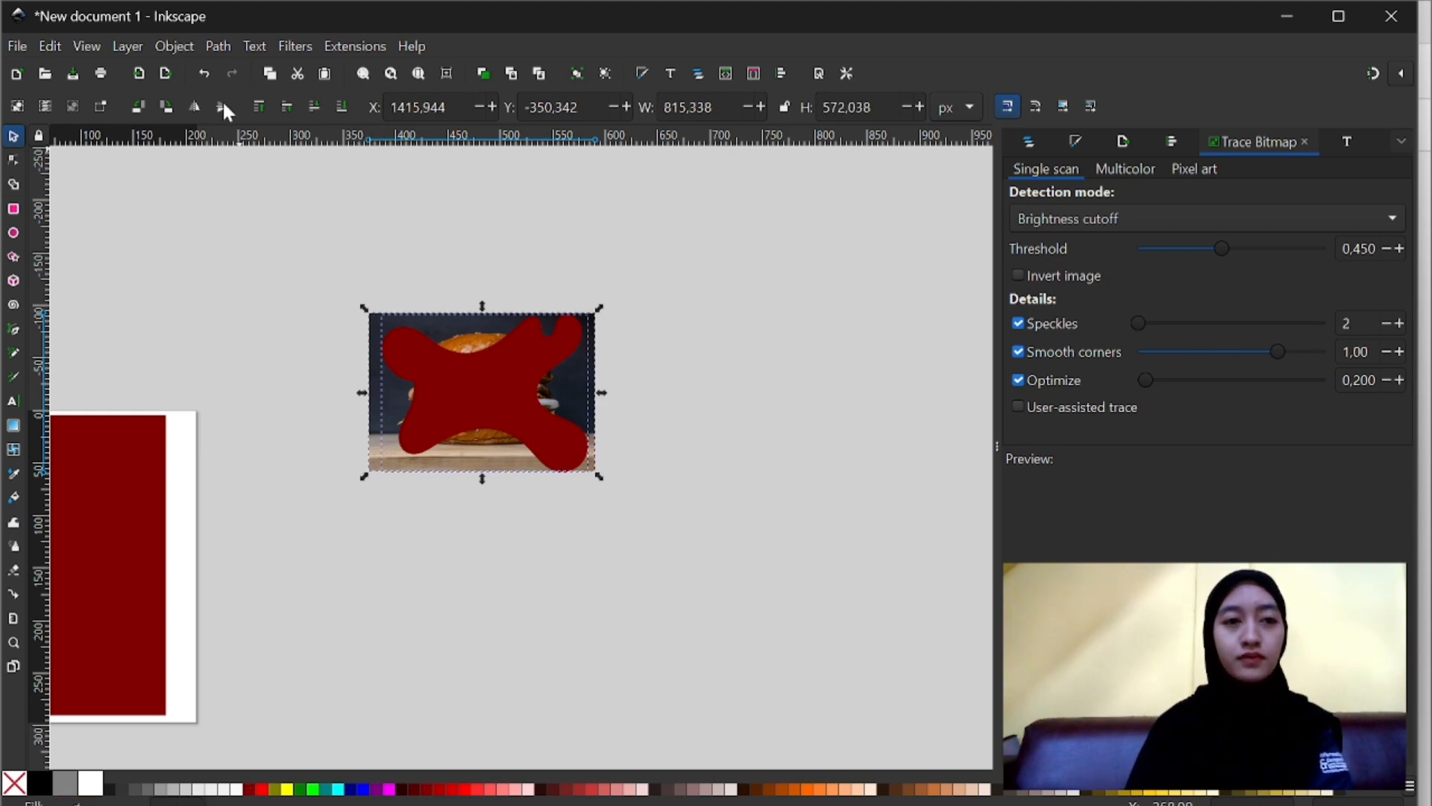
left_click(174, 46)
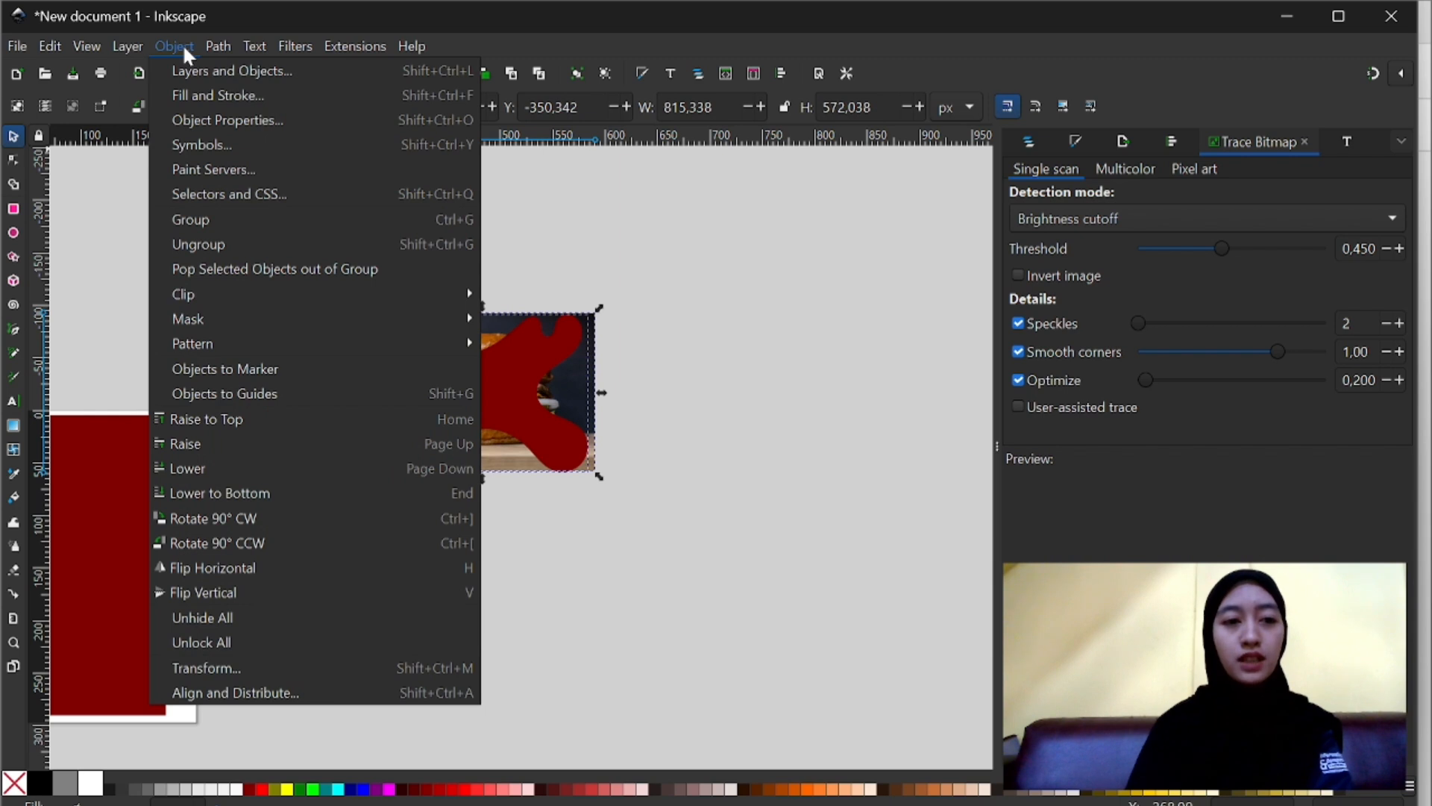
mouse_move(292, 300)
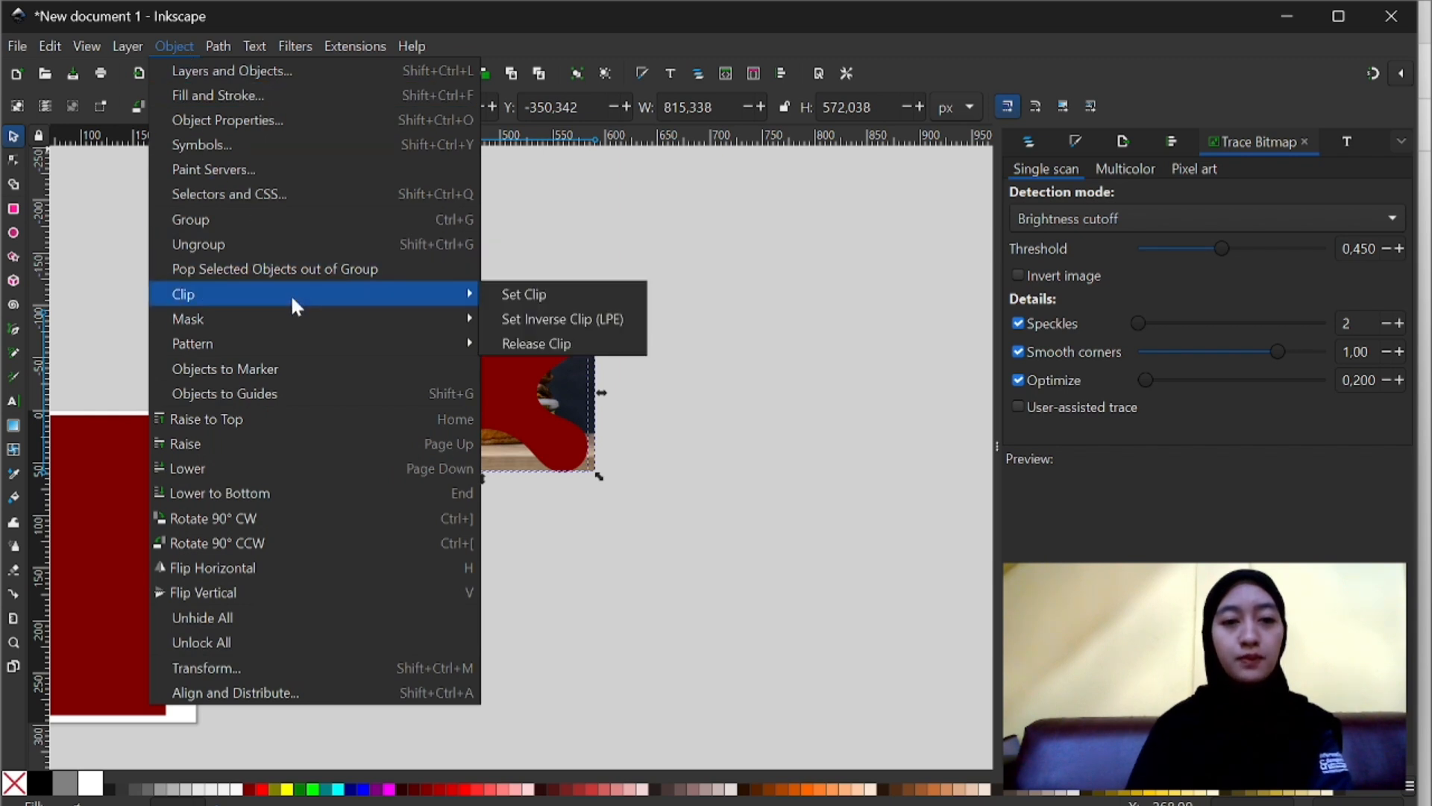
left_click(512, 301)
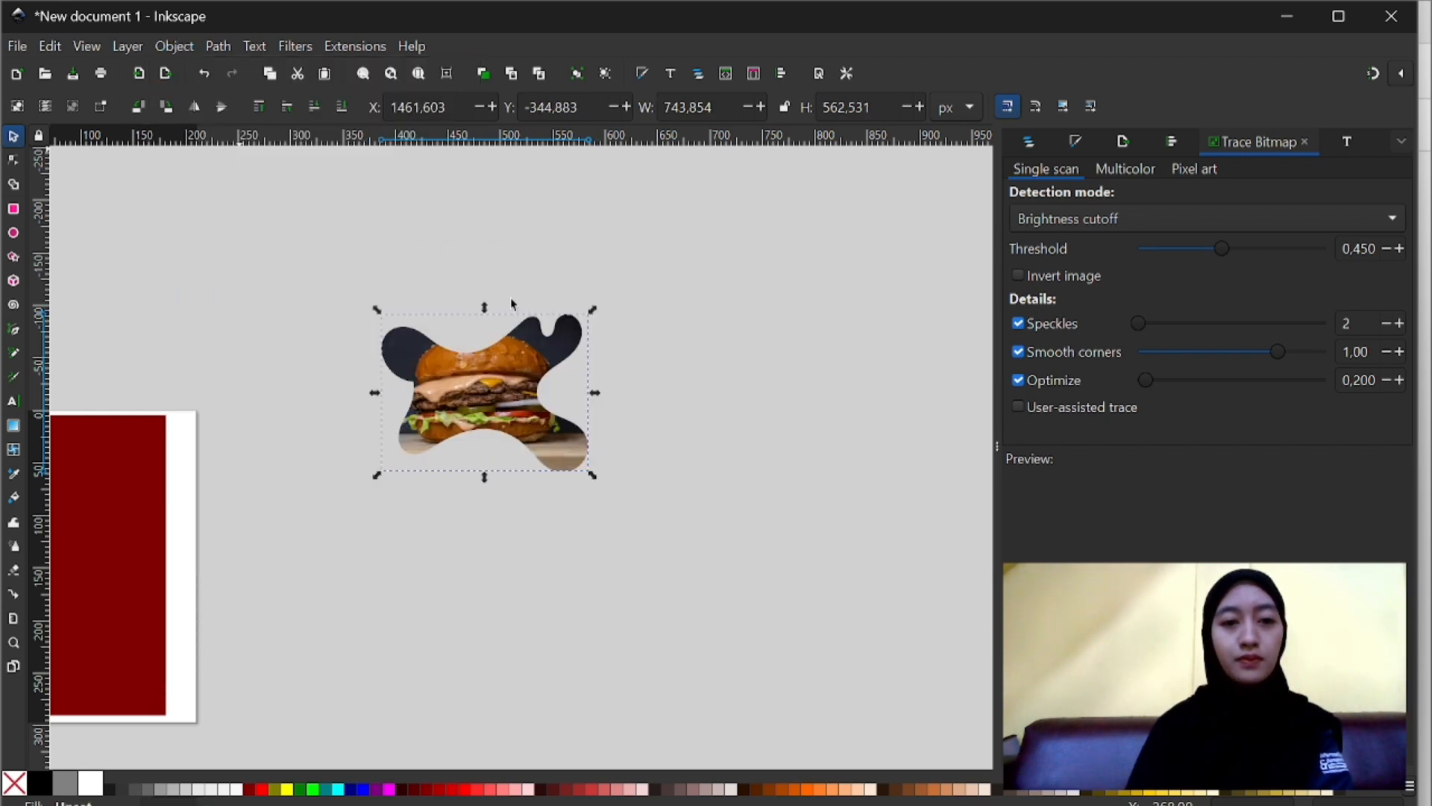
- Place the clipped burger on the middle of the dark red rectangle and scale it to about 550 by 416 px
scroll(501, 427, "left", 5)
scroll(501, 428, "left", 1)
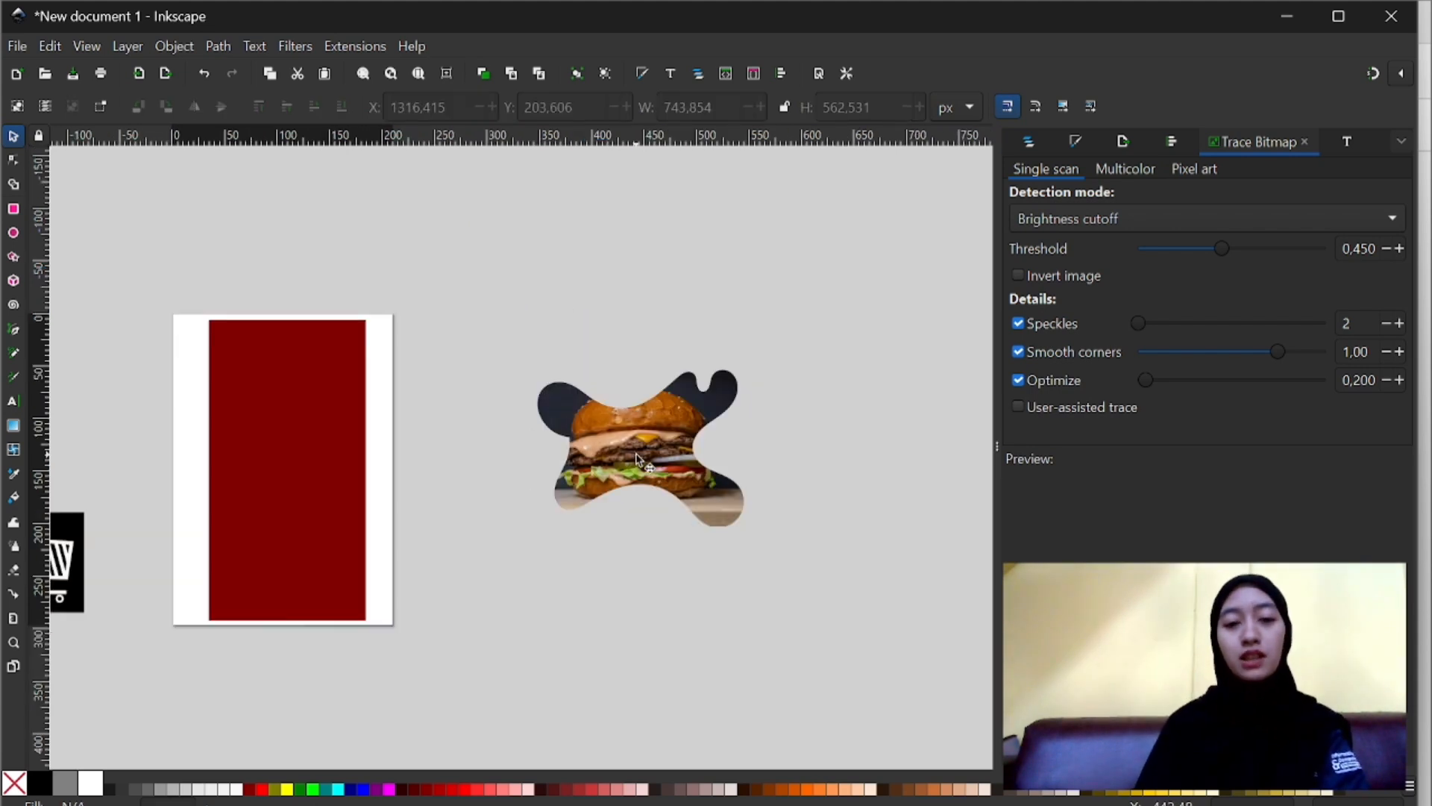
left_click(636, 455)
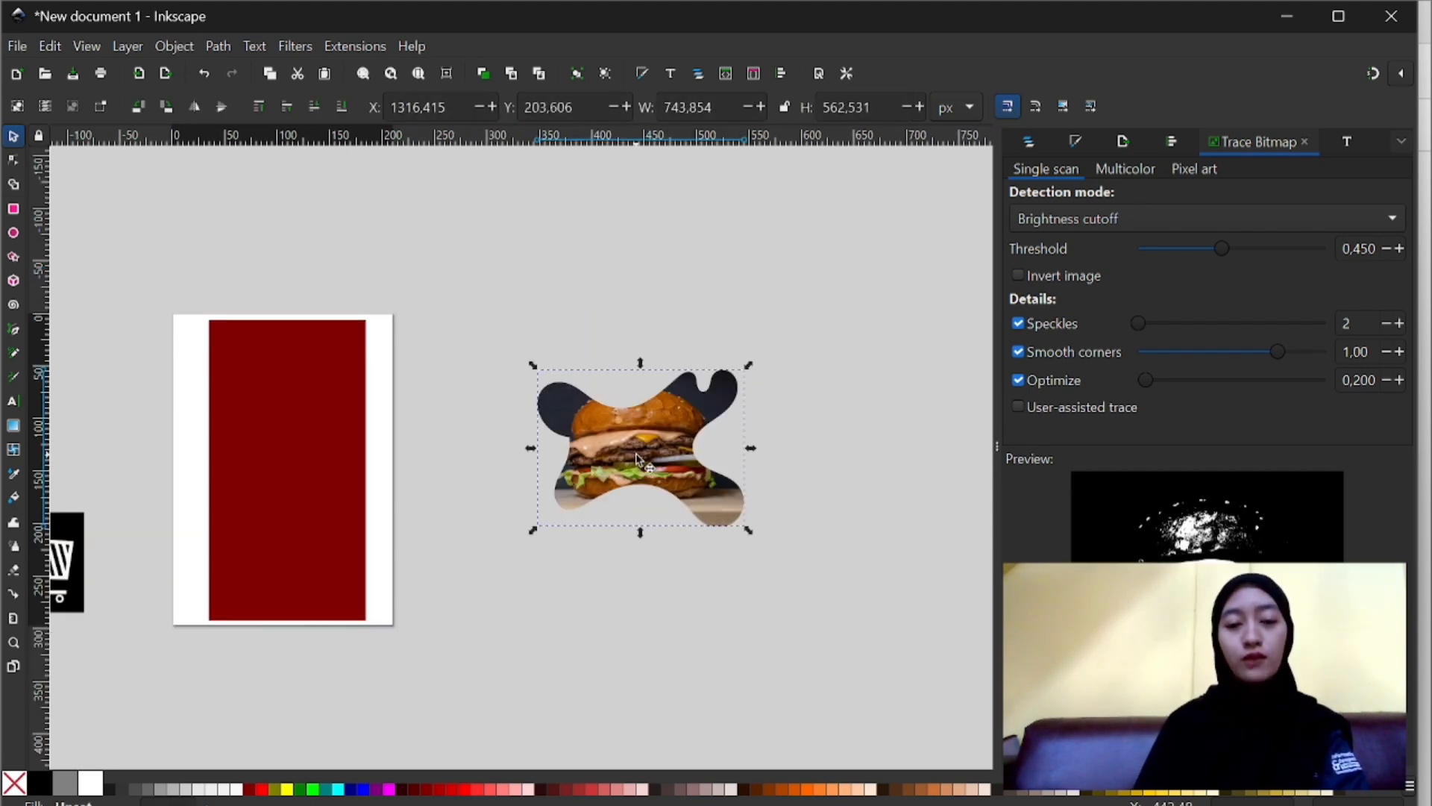
left_click_drag(637, 456, 268, 467)
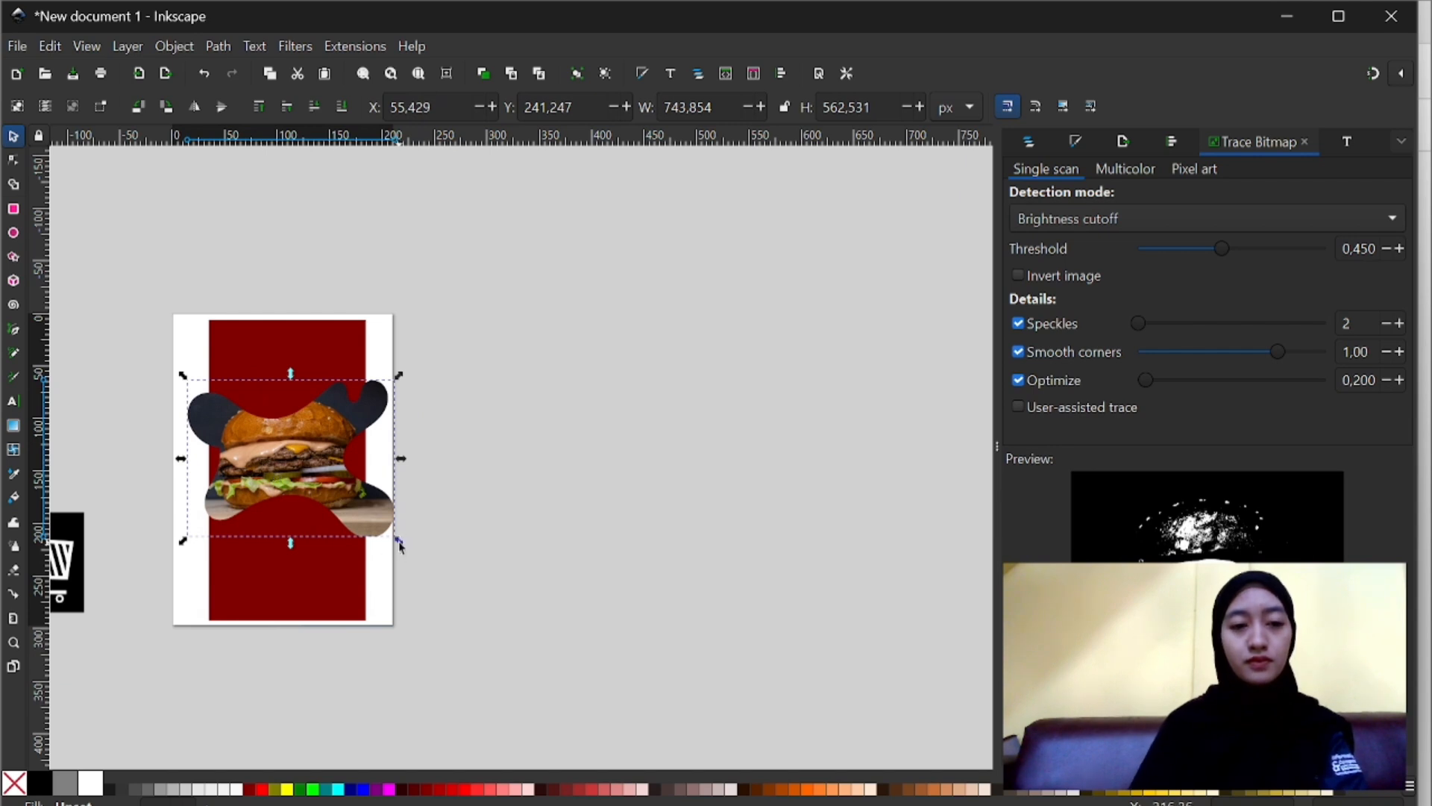
mouse_move(399, 543)
left_mouse_down()
mouse_move(352, 515)
mouse_move(371, 543)
left_mouse_up()
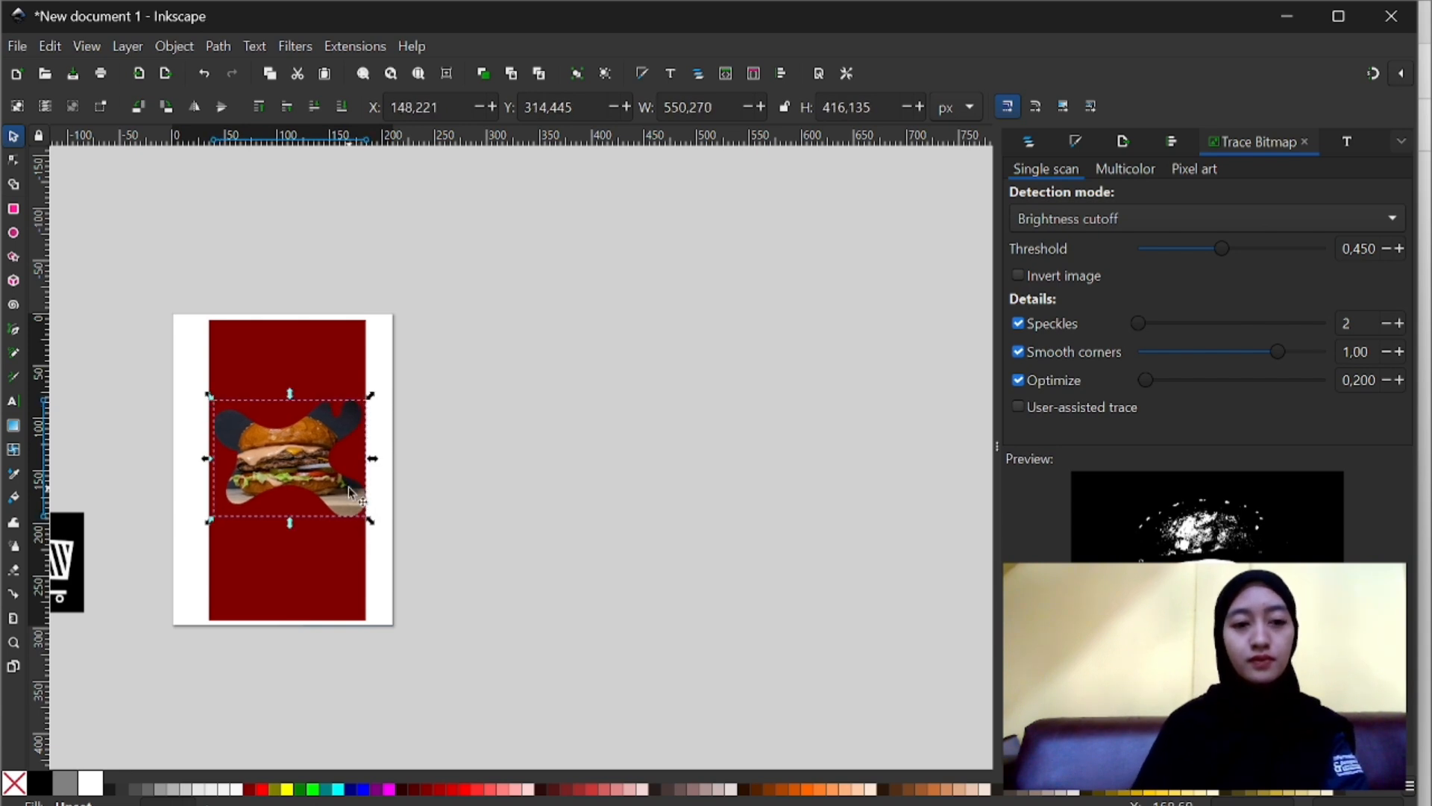
left_click_drag(347, 486, 341, 494)
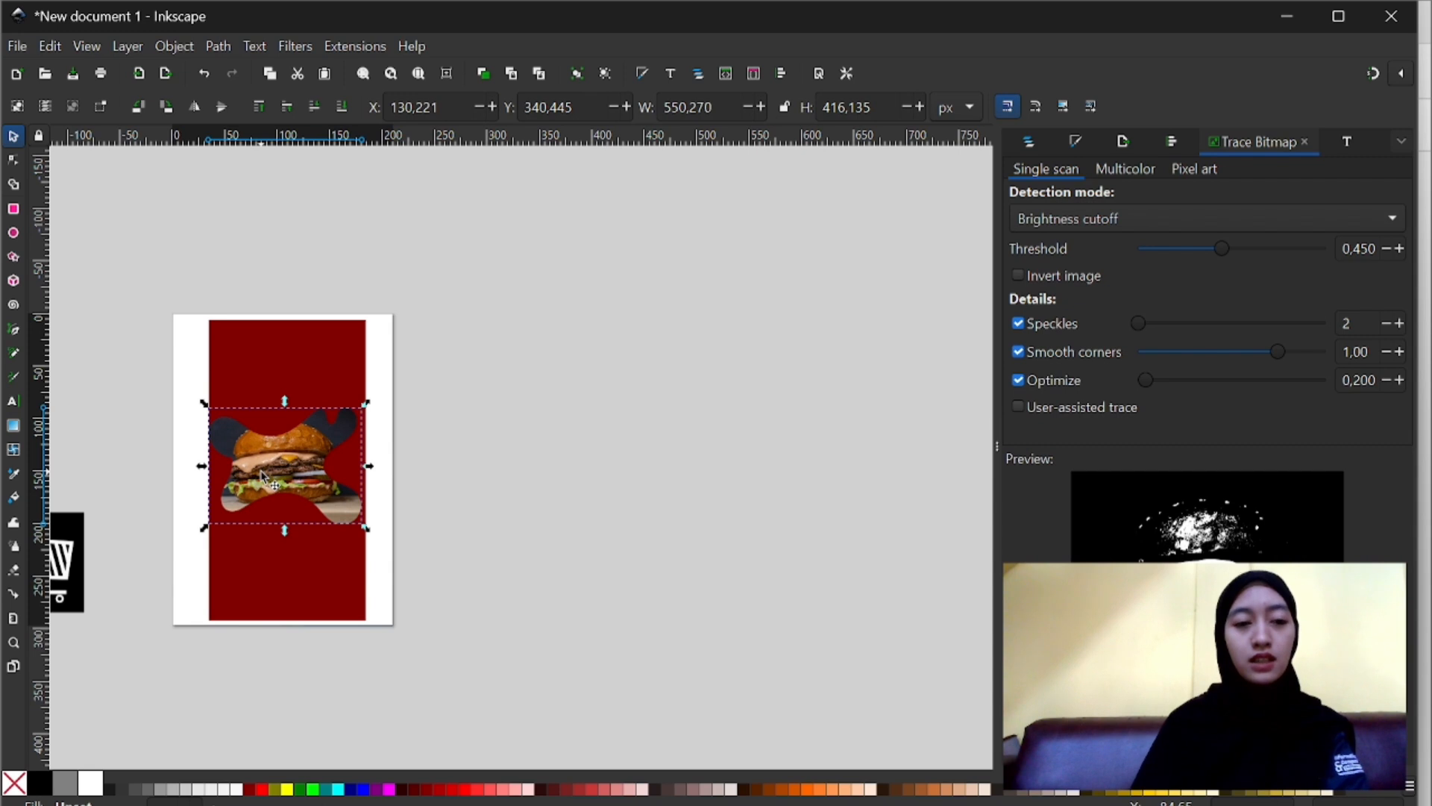
- Centre the clipped burger photo horizontally on the dark red rectangle using Align and Distribute
left_click(272, 371)
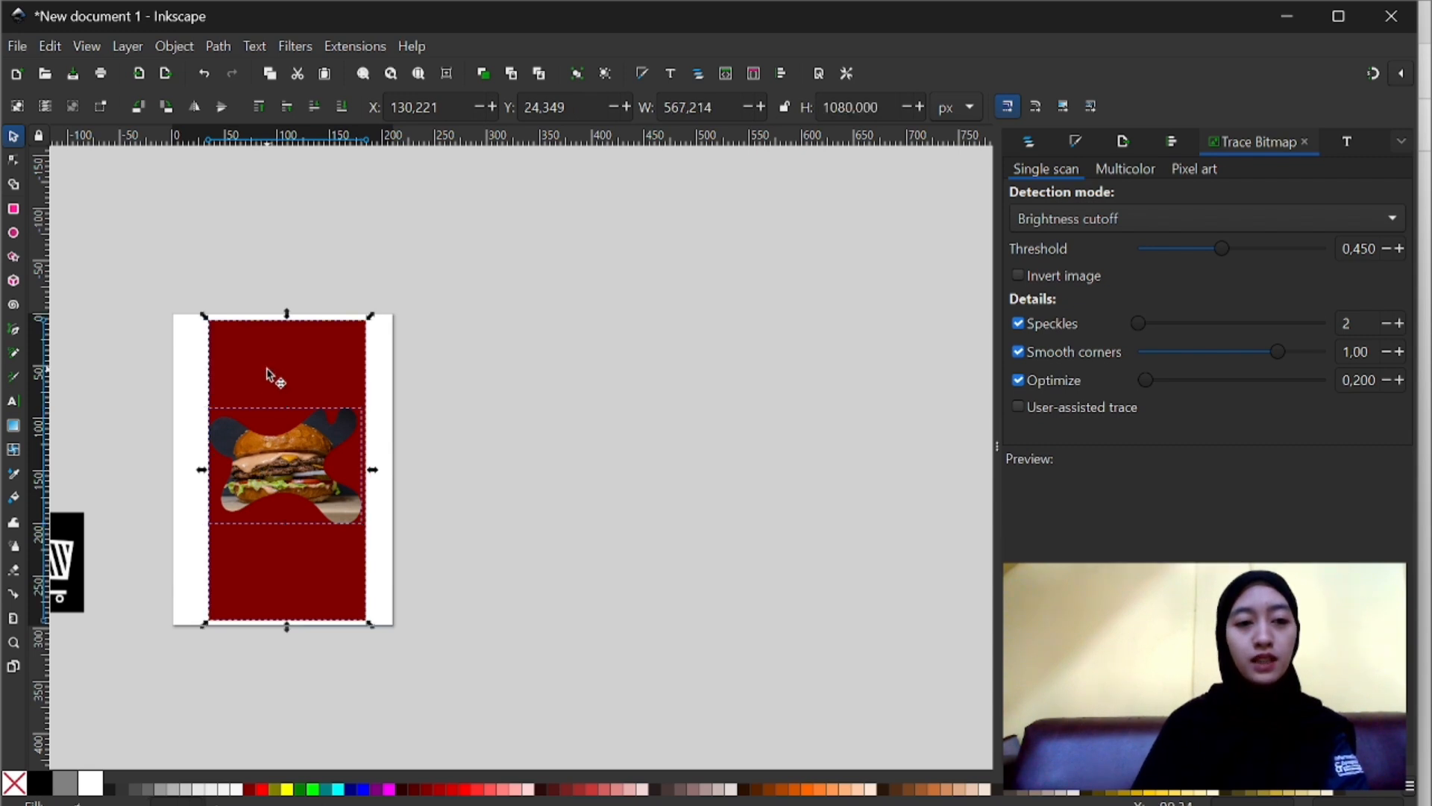
left_click(1174, 144)
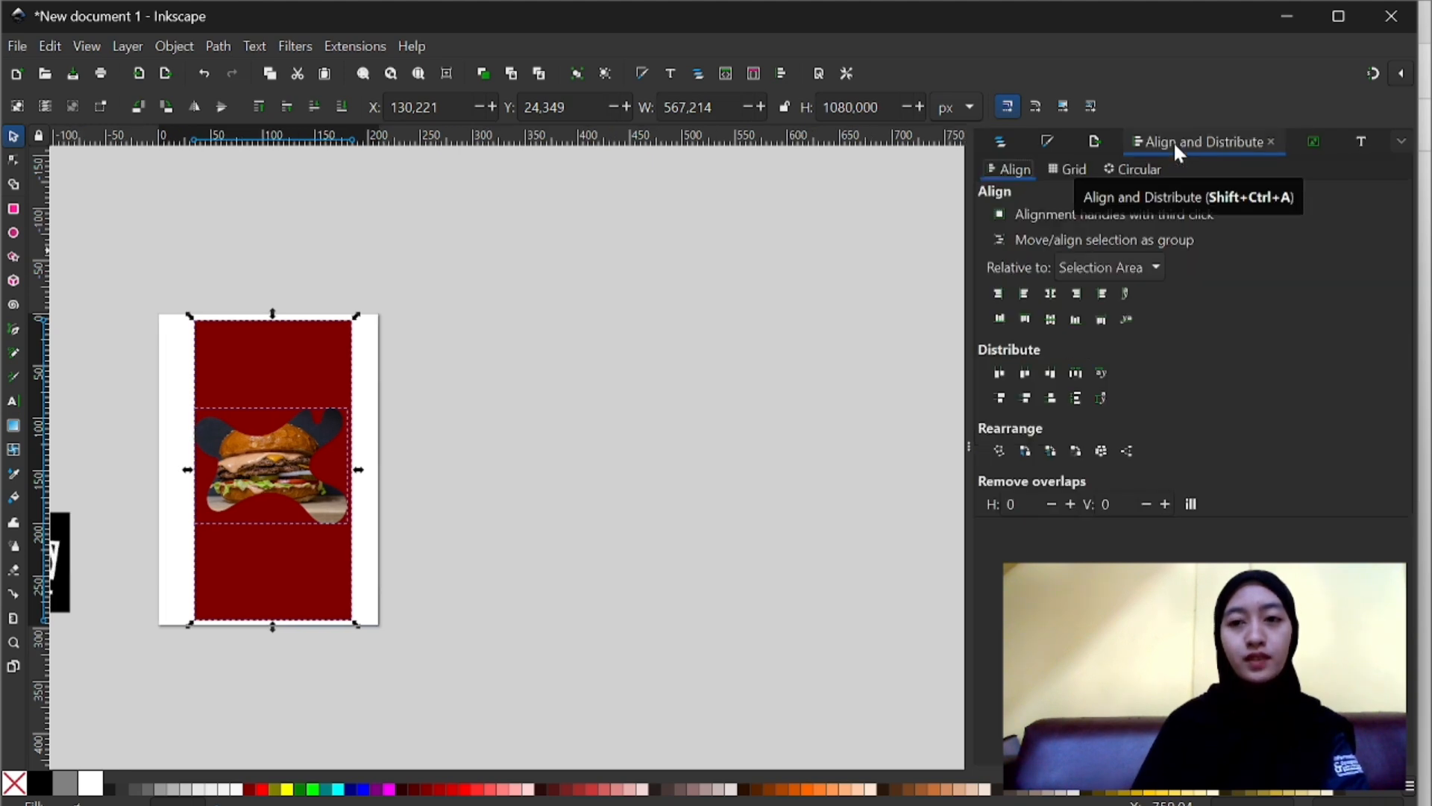
left_click(1051, 293)
key("Left")
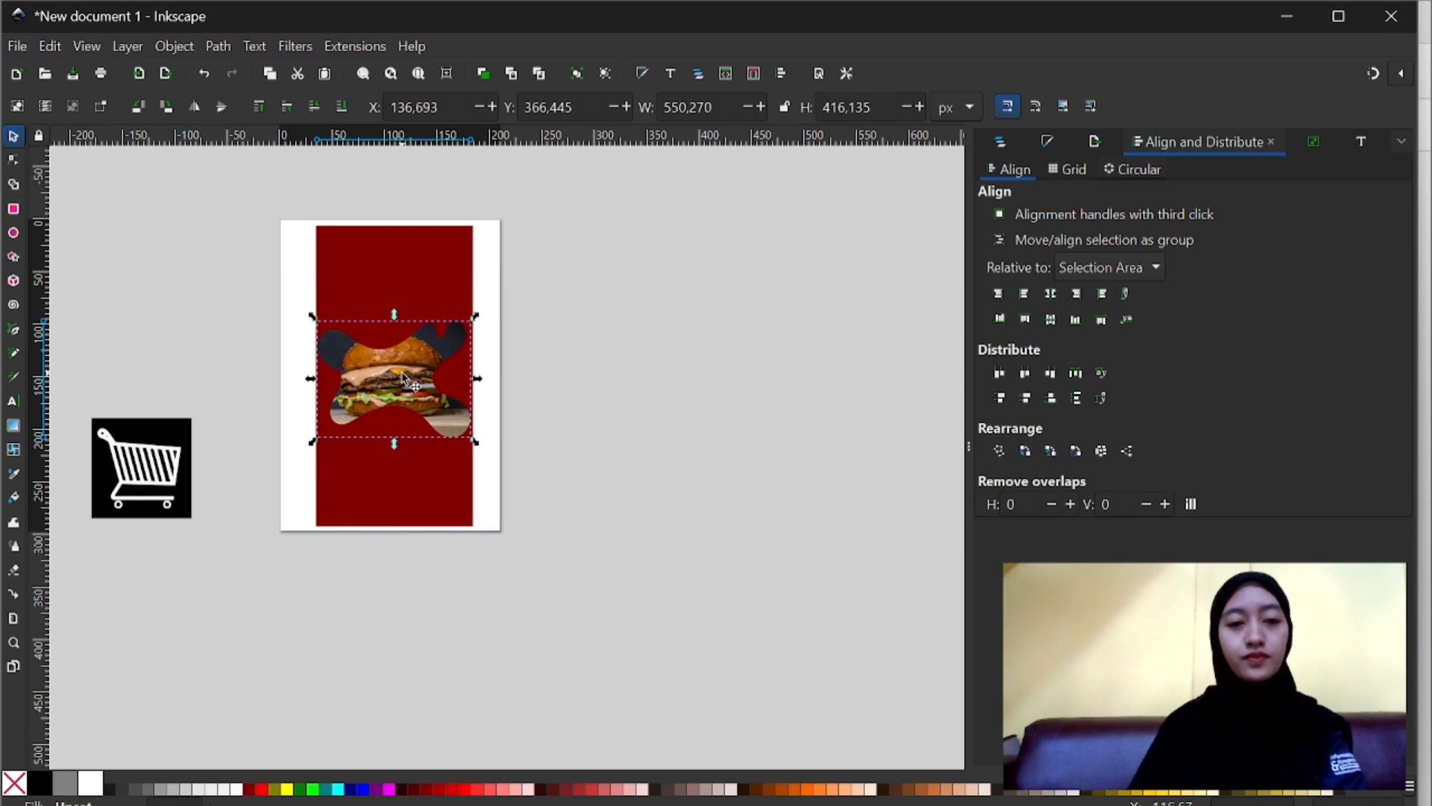
left_click(546, 409)
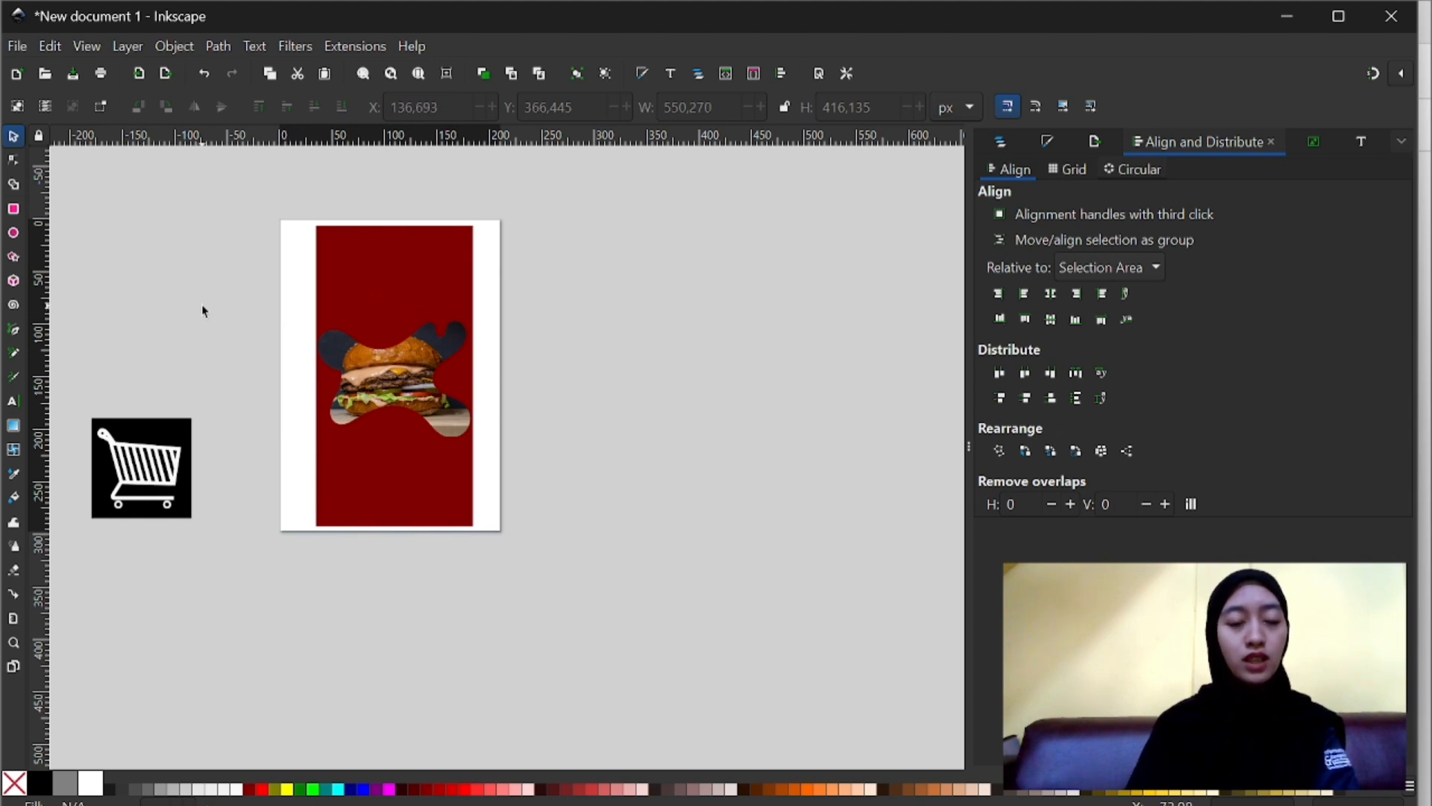
- Draw a closed wavy blob over the dark red rectangle's upper-left corner with the Pen tool and fill it yellow
key("b")
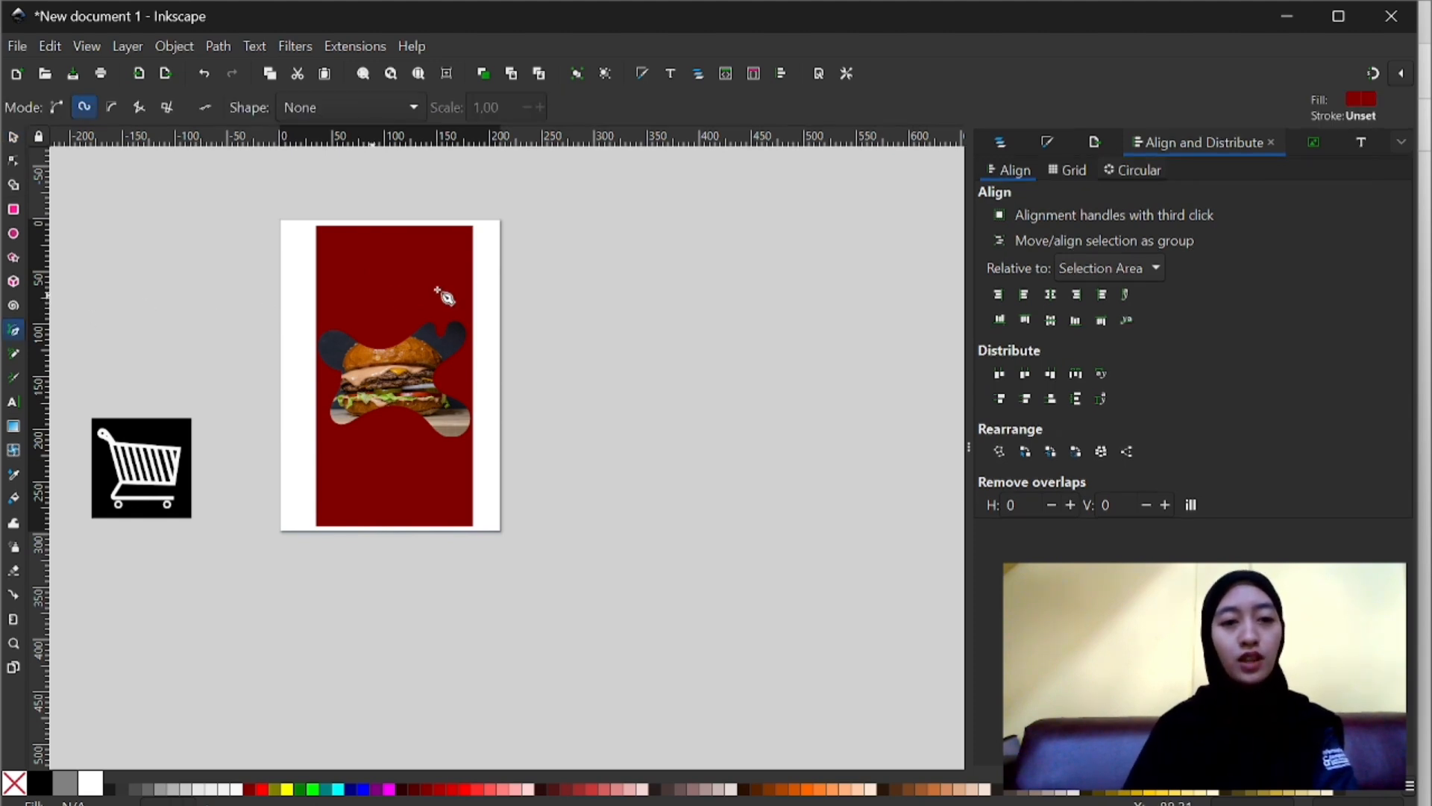
scroll(388, 246, "up", 2, "ctrl")
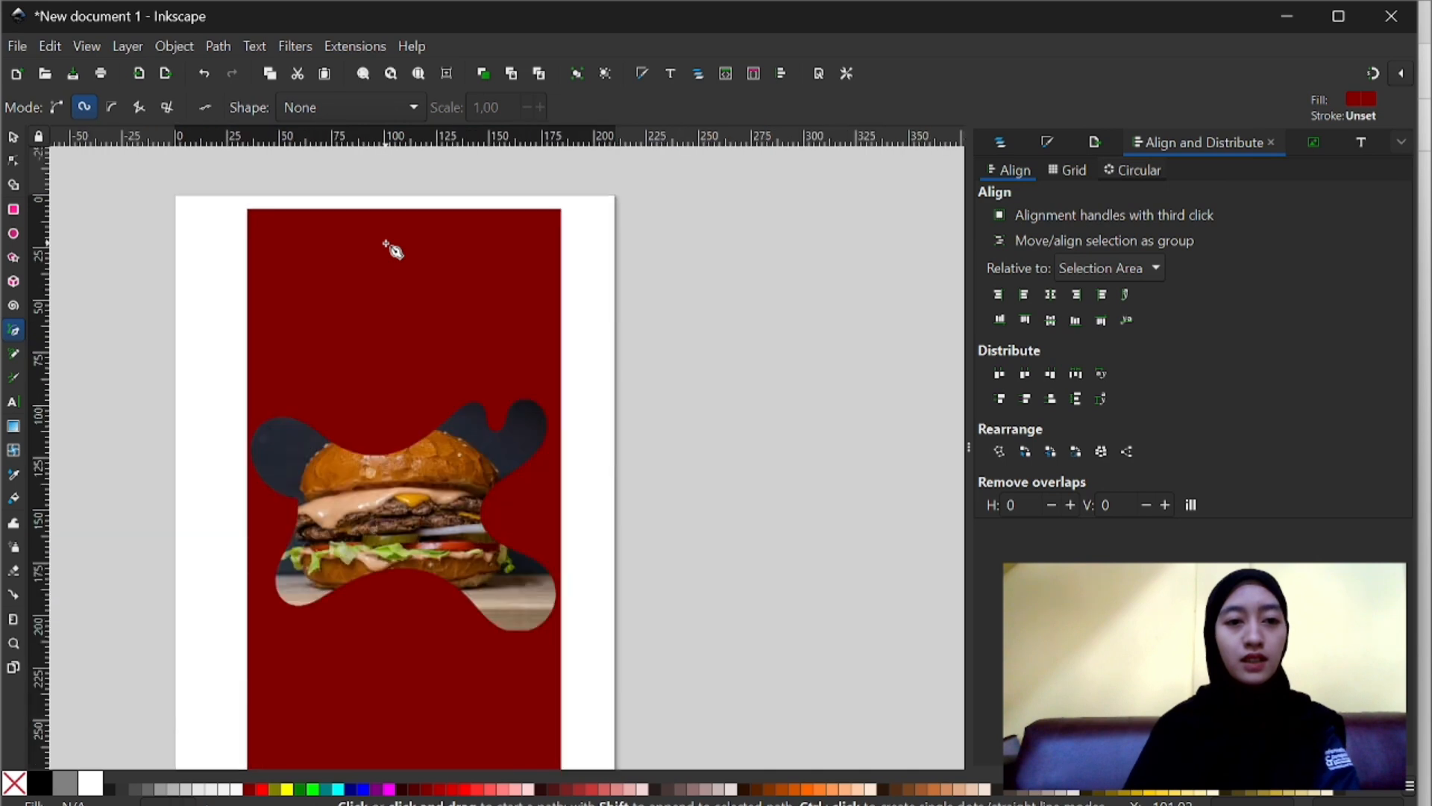
left_click(420, 215)
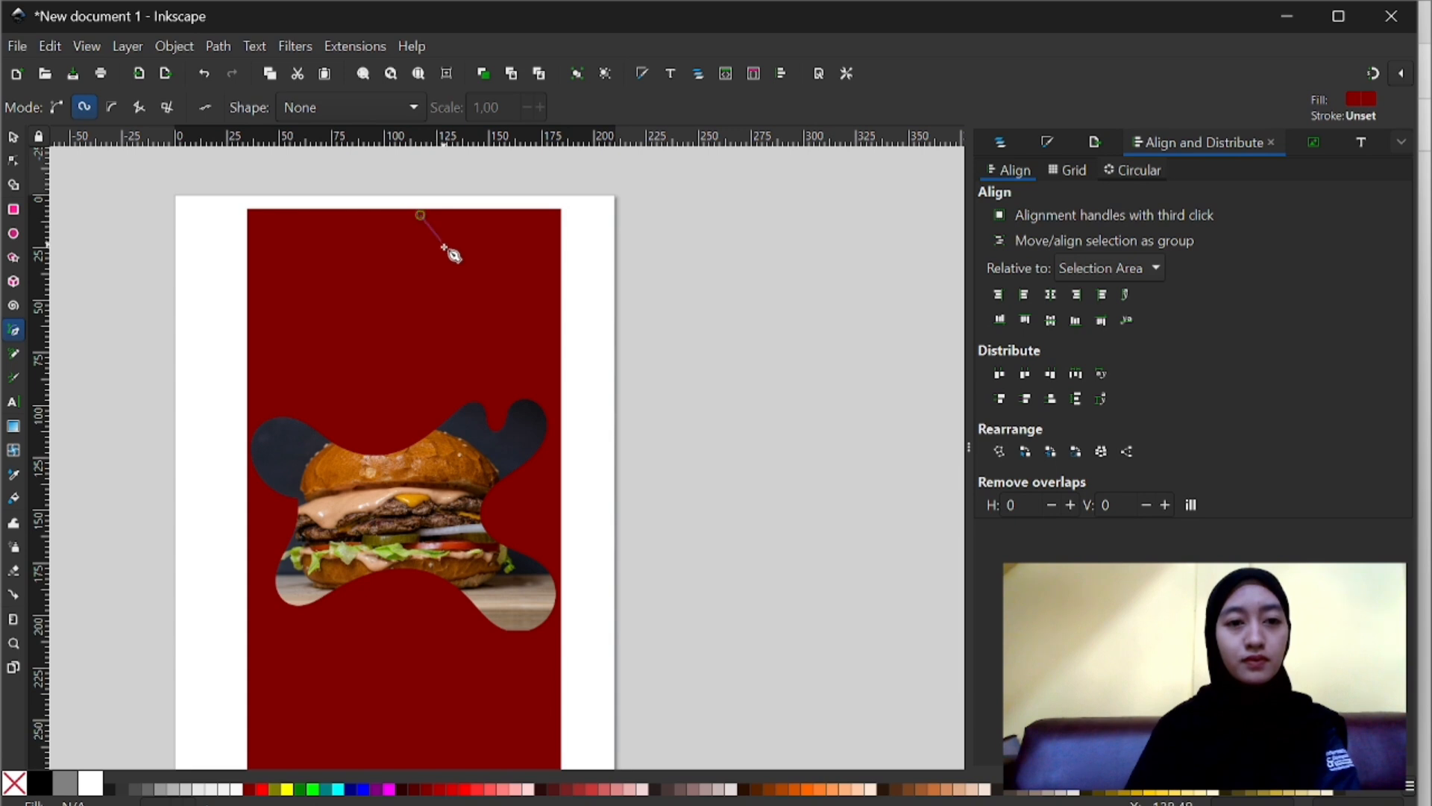
key("Escape")
left_click(431, 215)
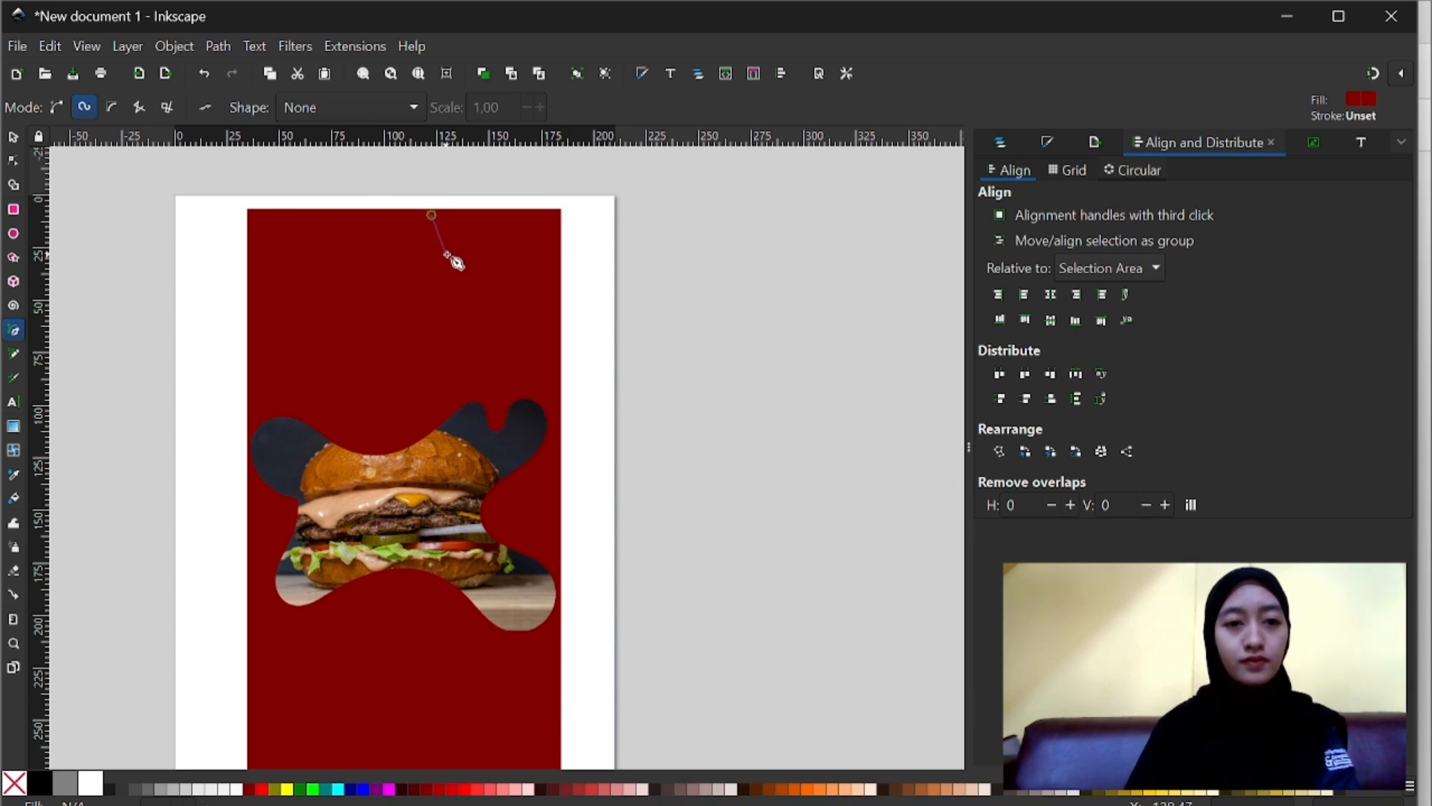
left_click(446, 254)
left_click(383, 295)
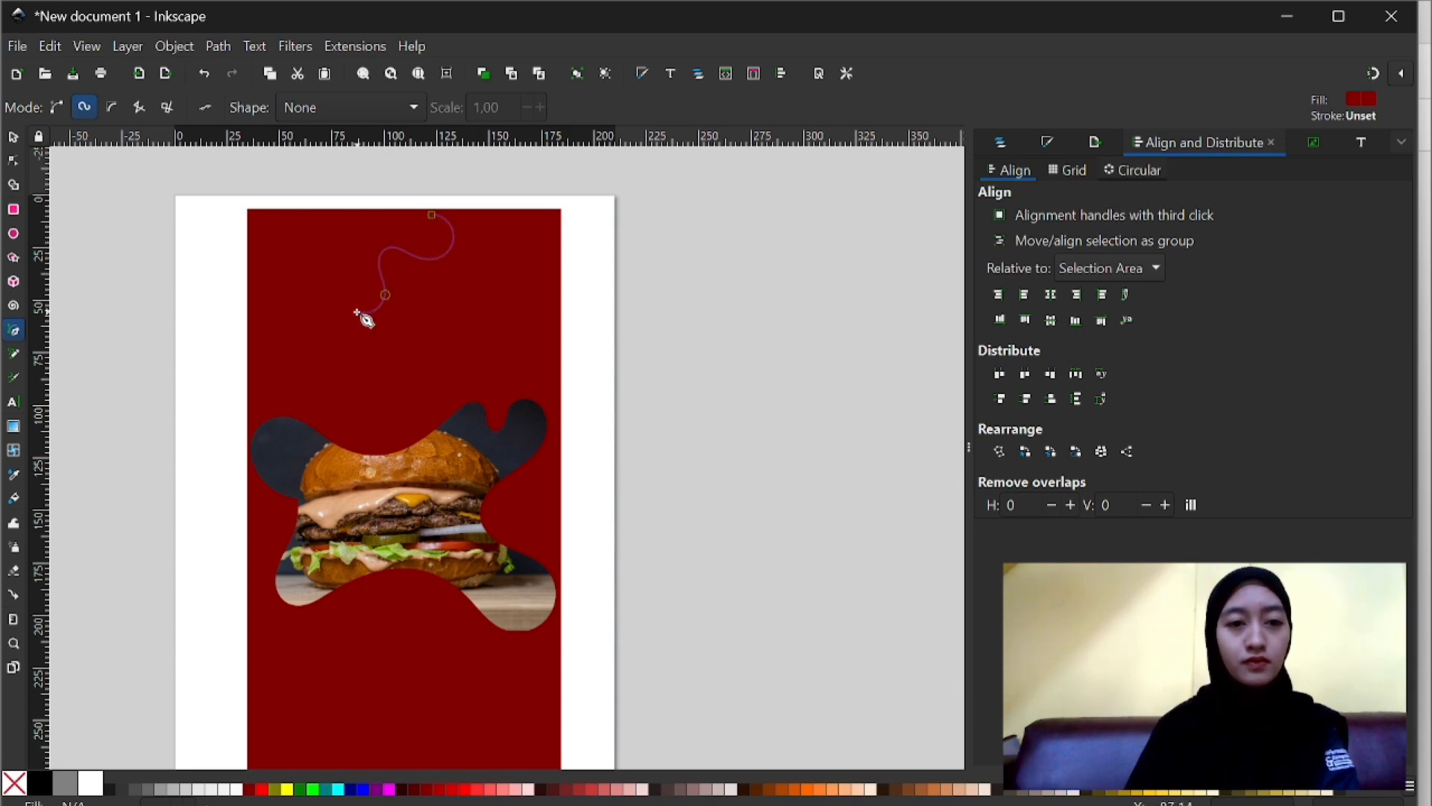
left_click(299, 340)
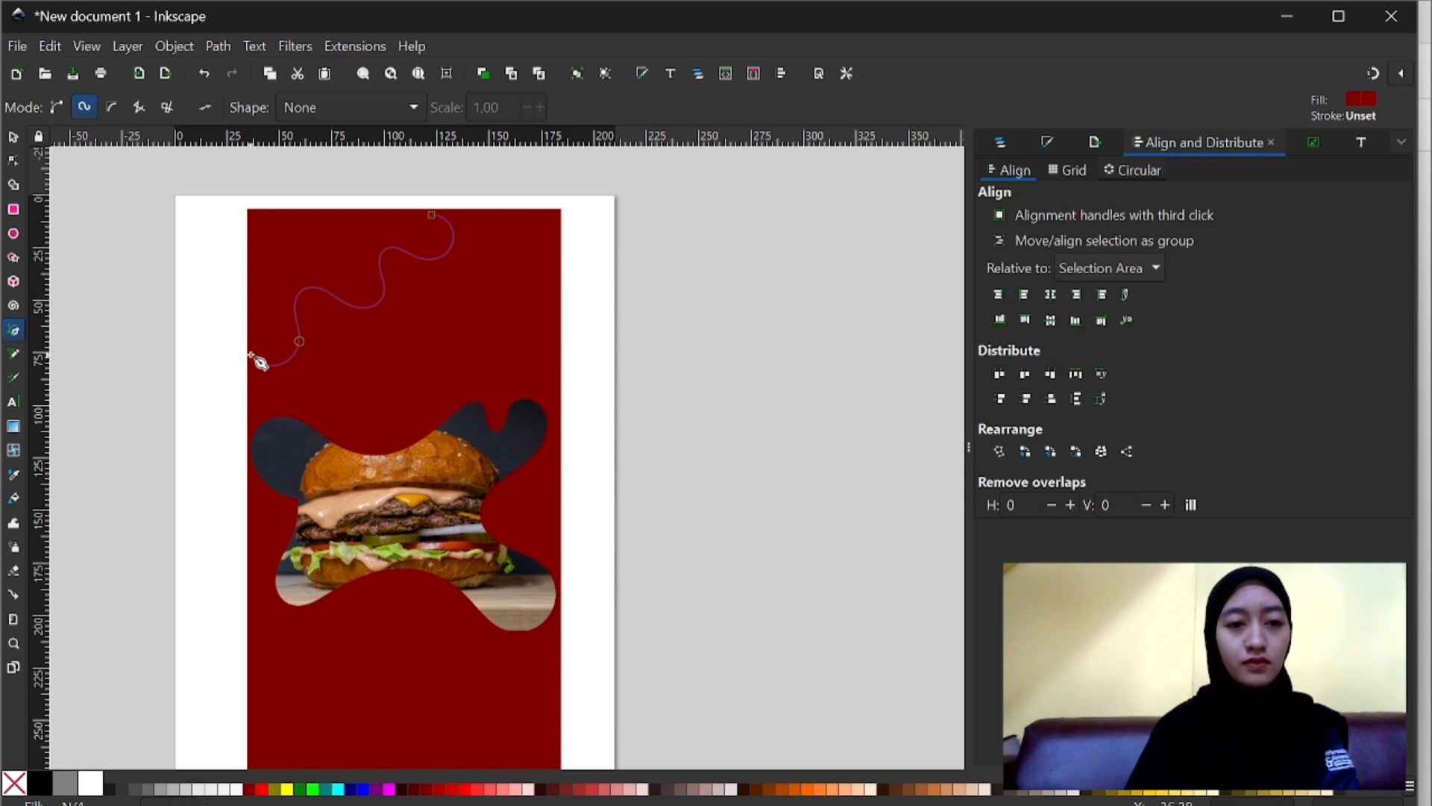
left_click(211, 274)
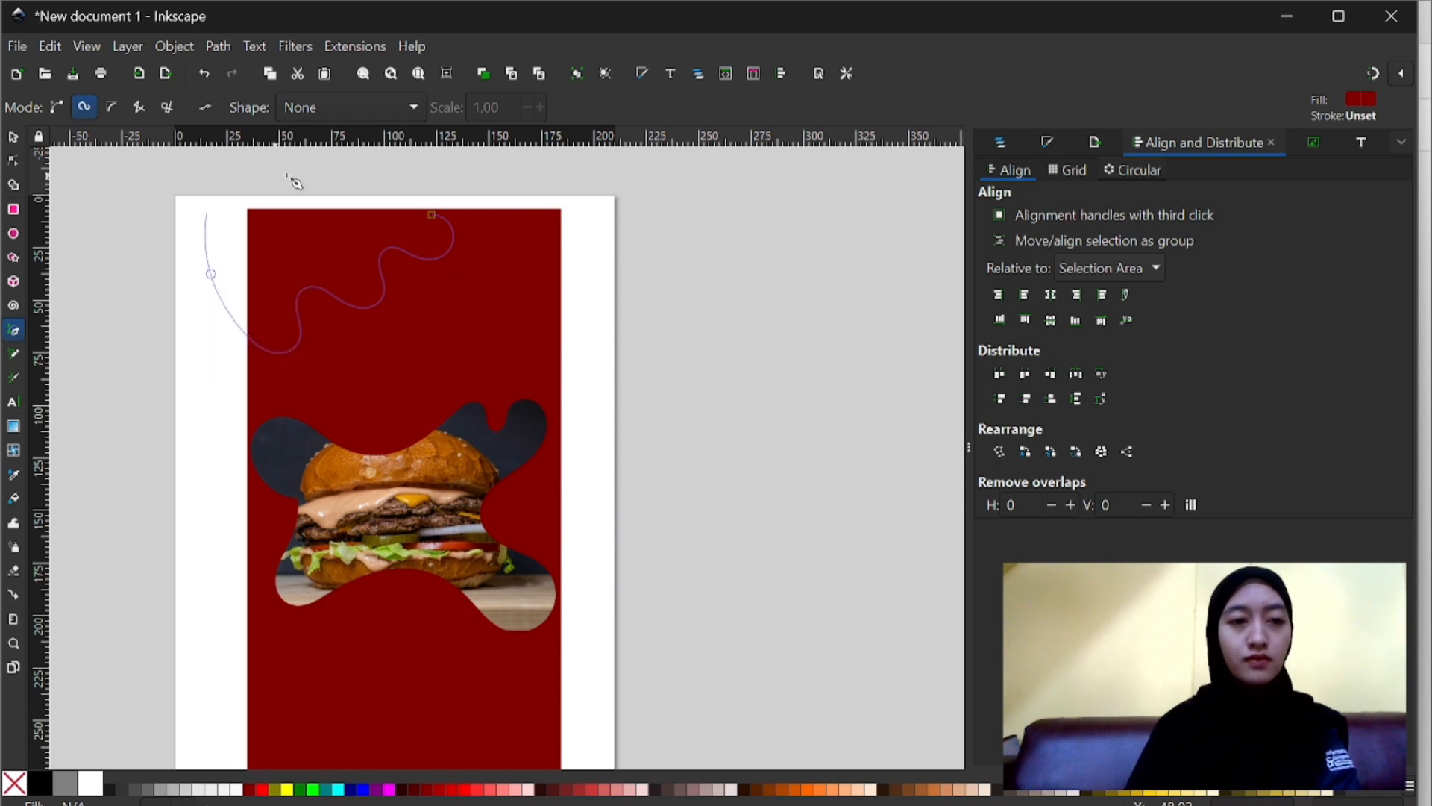
left_click(431, 215)
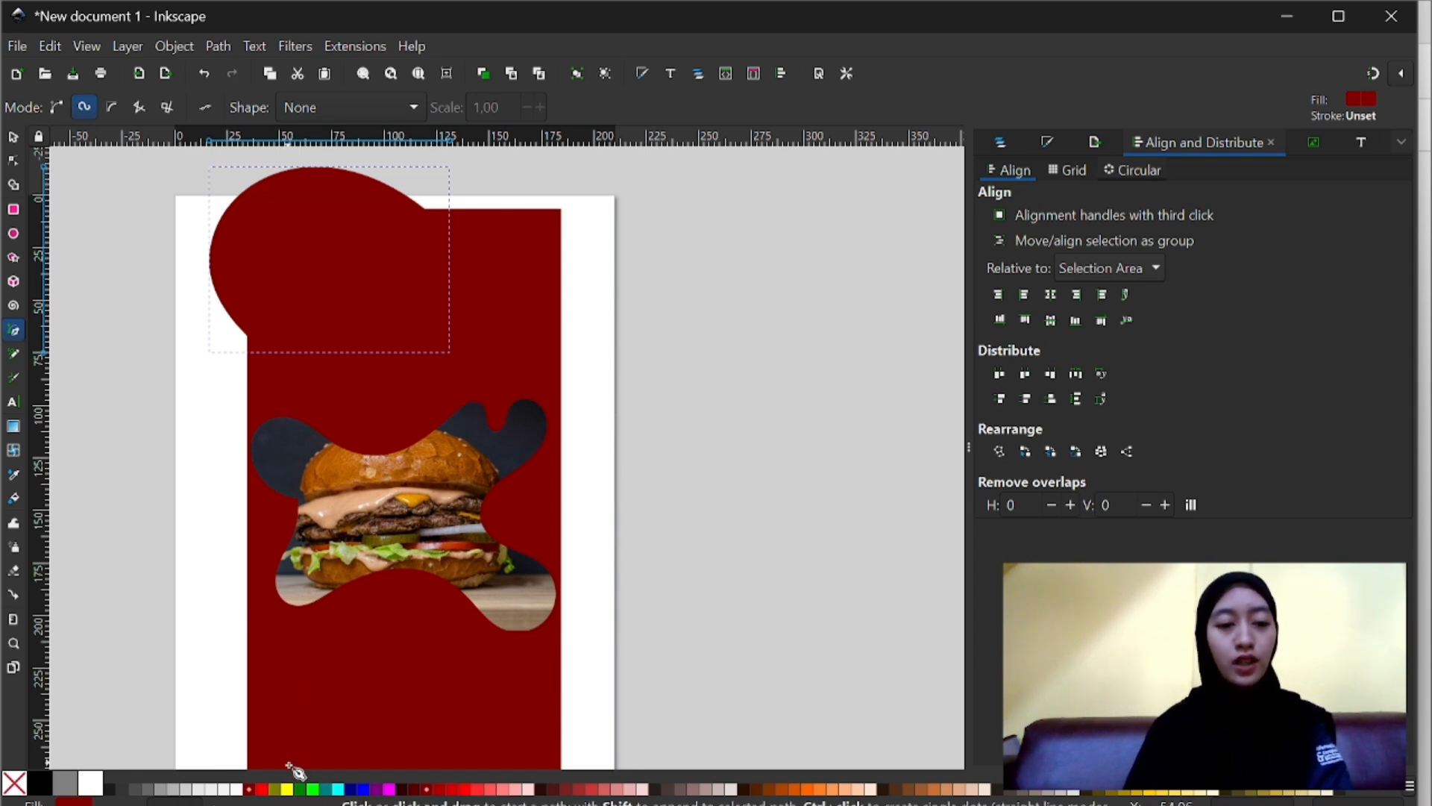
left_click(288, 790)
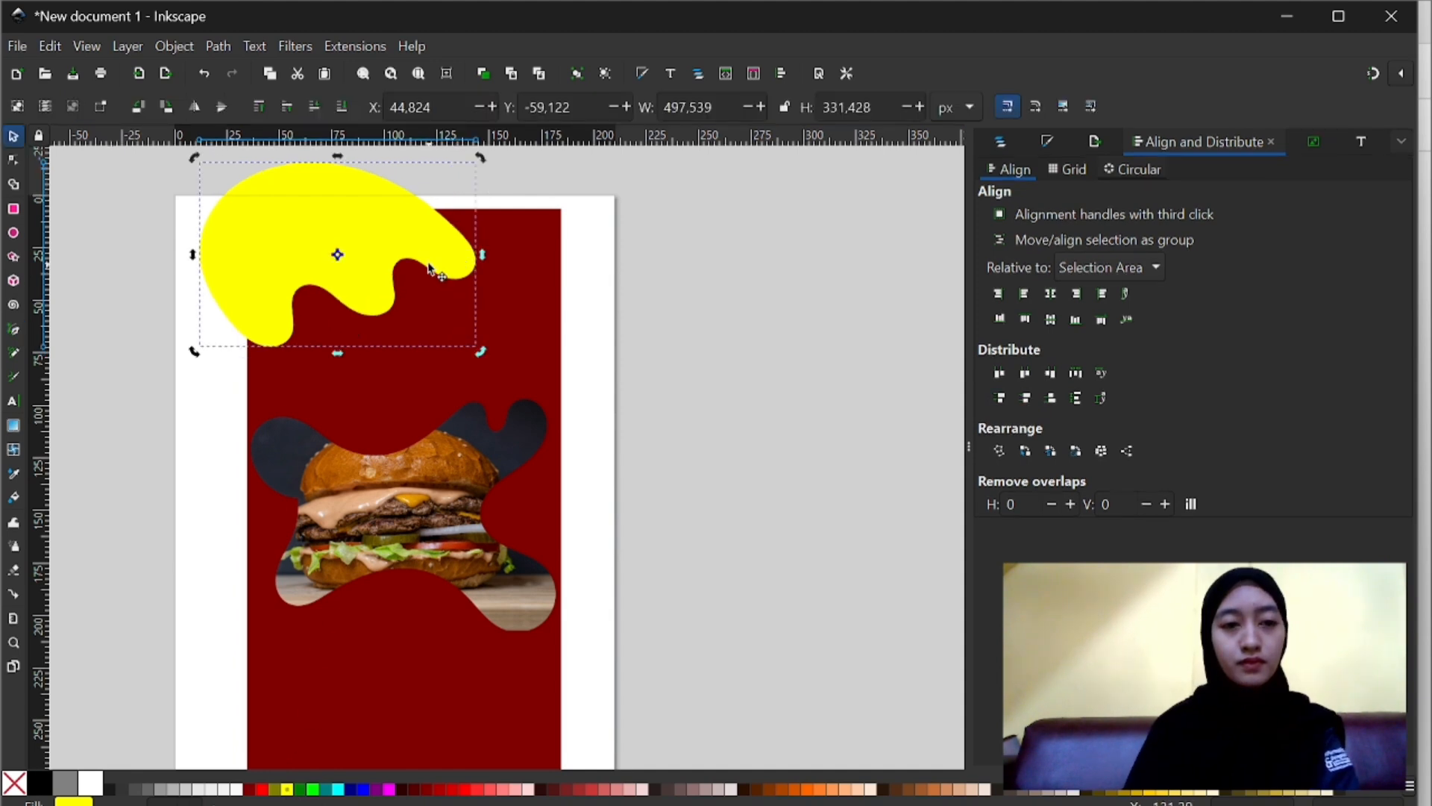
- Enlarge, reposition and slightly rotate the yellow blob over the upper-left corner so it spans about 498 by 336 px
left_click_drag(427, 264, 426, 257)
left_click(426, 258)
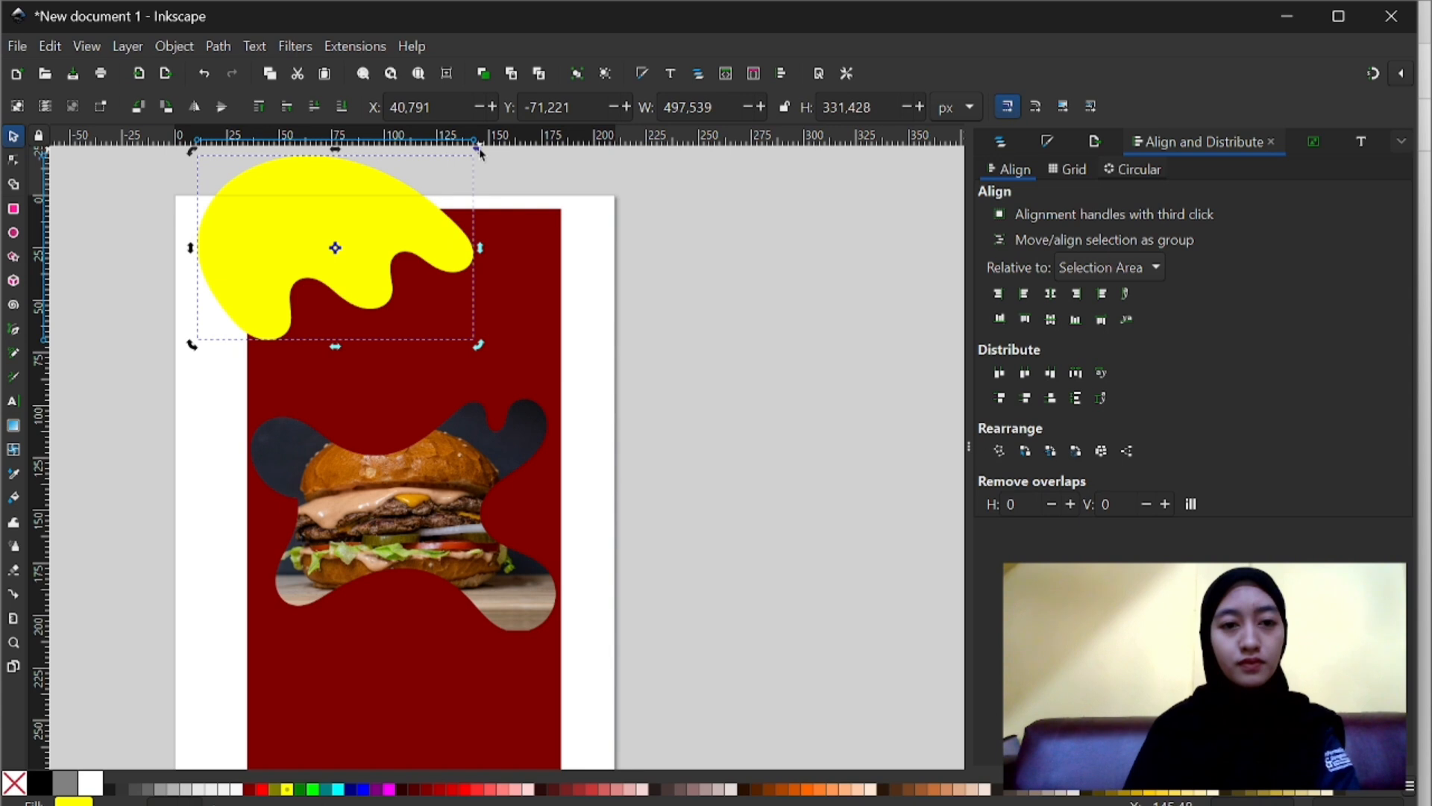
left_click_drag(481, 154, 479, 162)
left_click(641, 361)
key("minus")
key("minus")
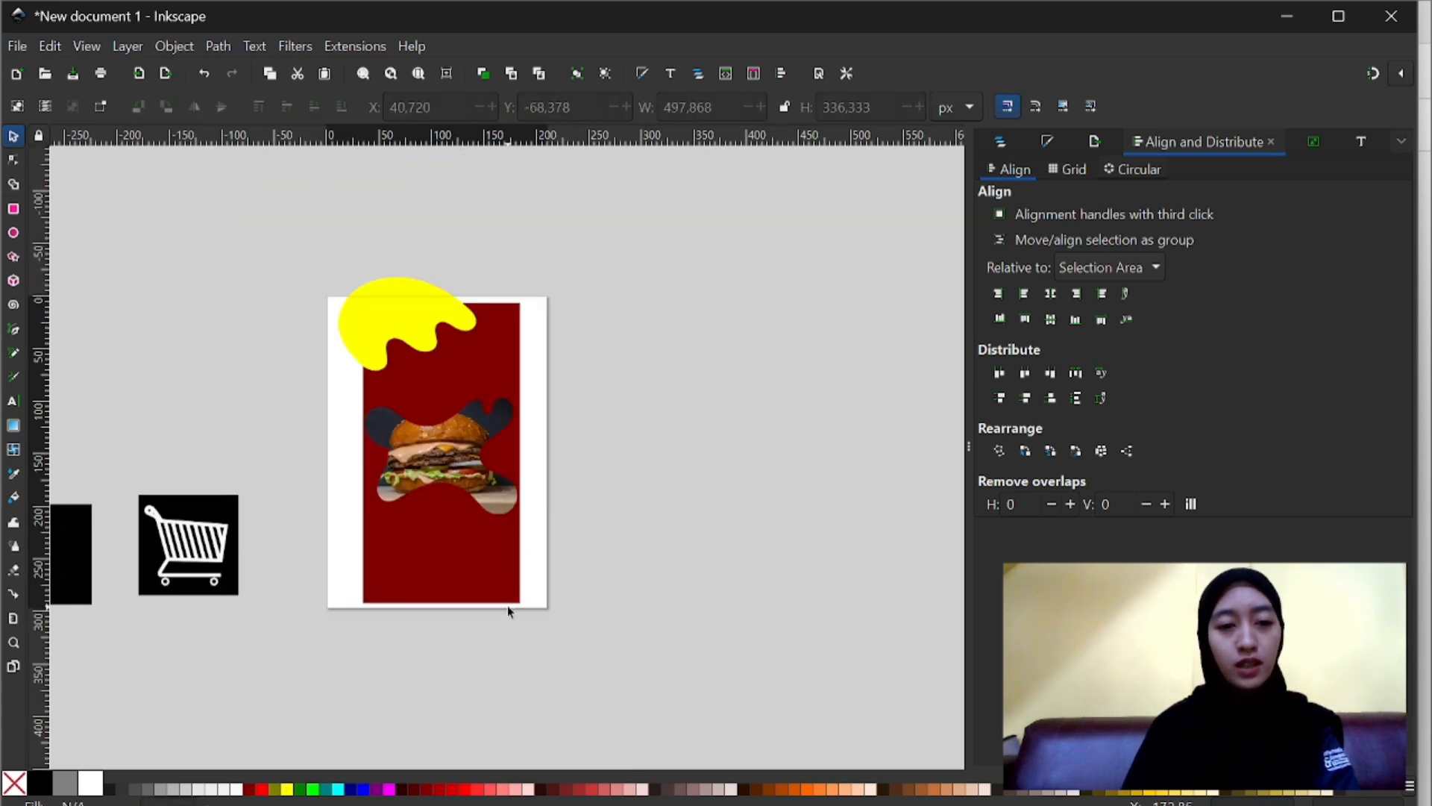
- Draw a second closed wavy yellow blob, about 348 by 279 px, over the dark red rectangle's lower-right corner
scroll(495, 569, "up", 2)
scroll(414, 558, "down", 3)
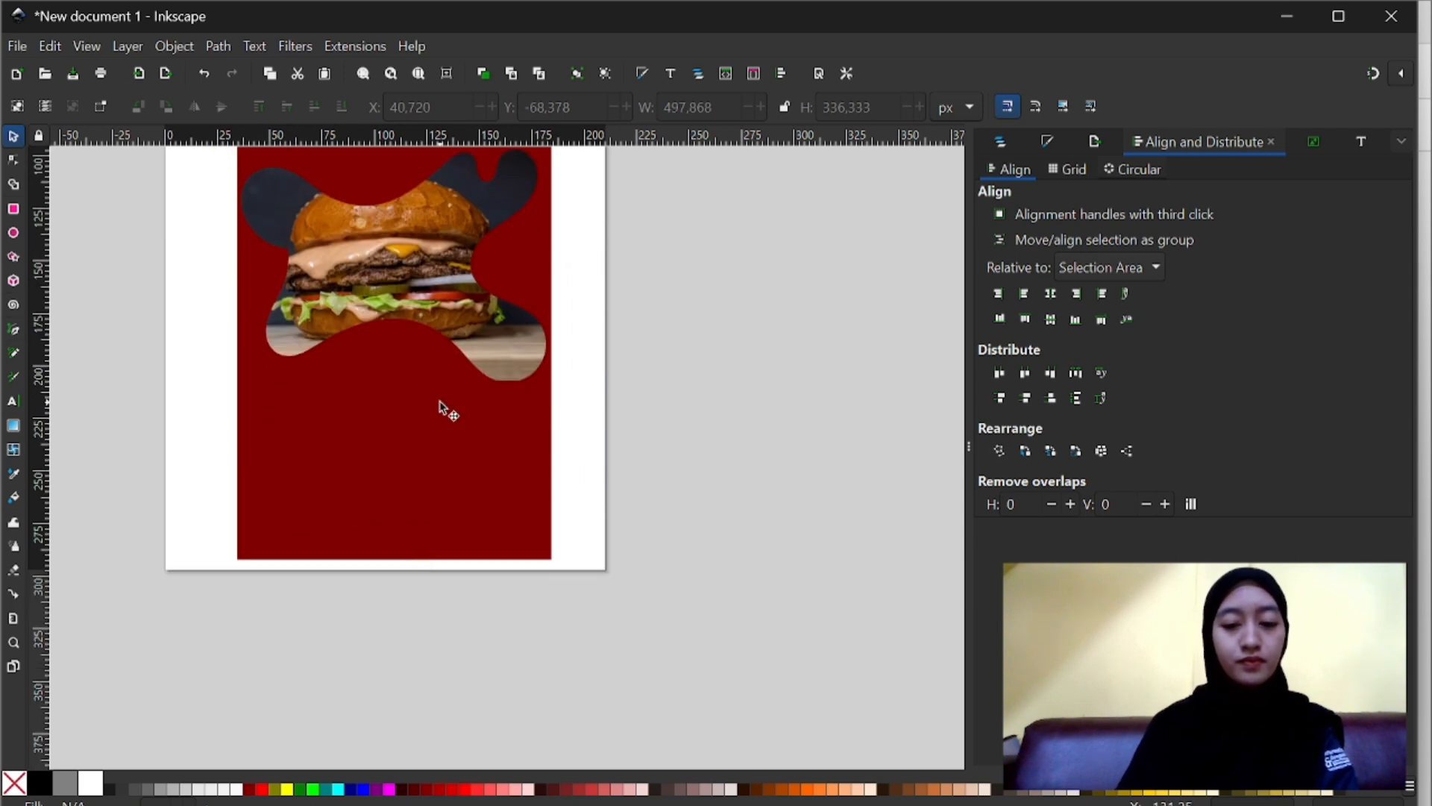
key("b")
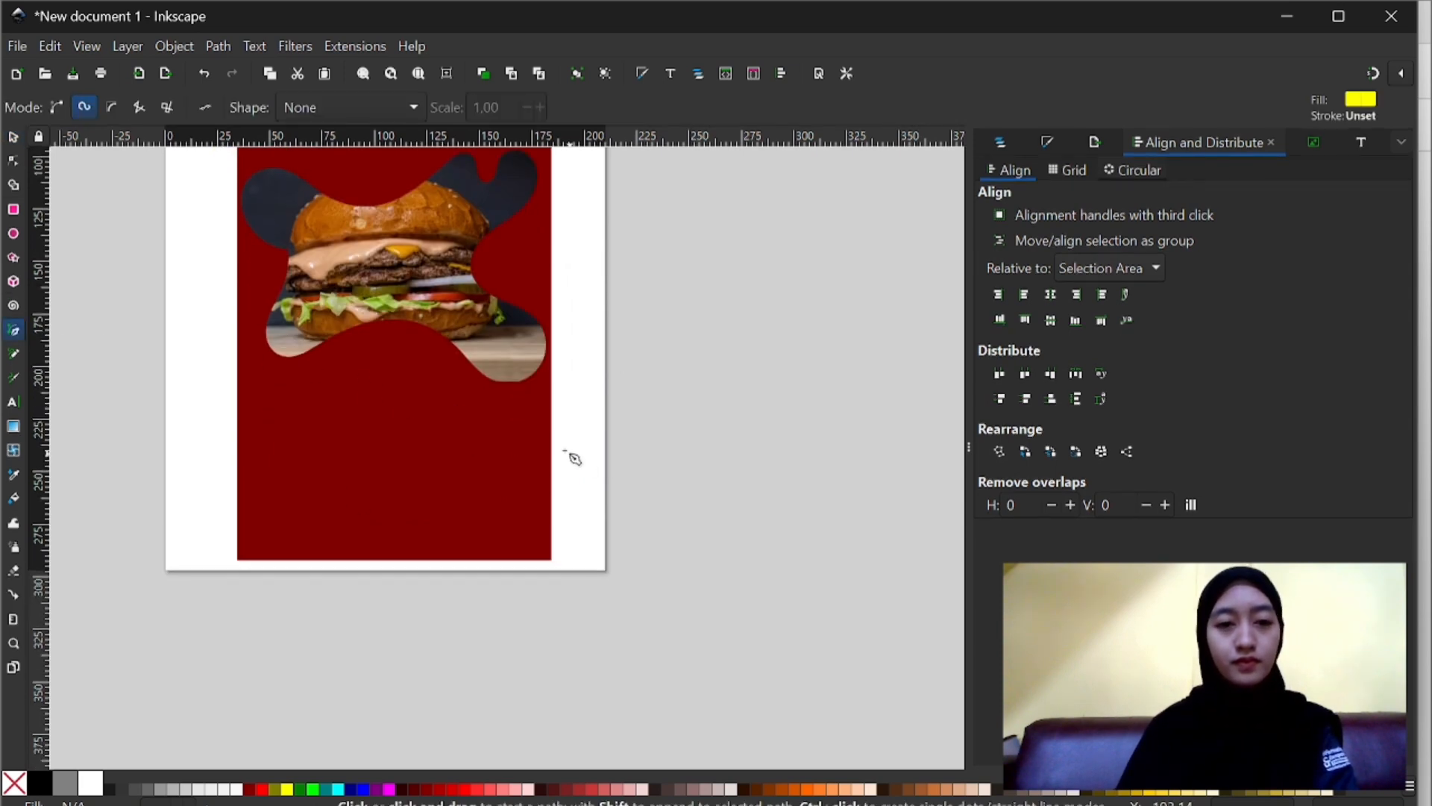
left_click(548, 472)
left_click(516, 448)
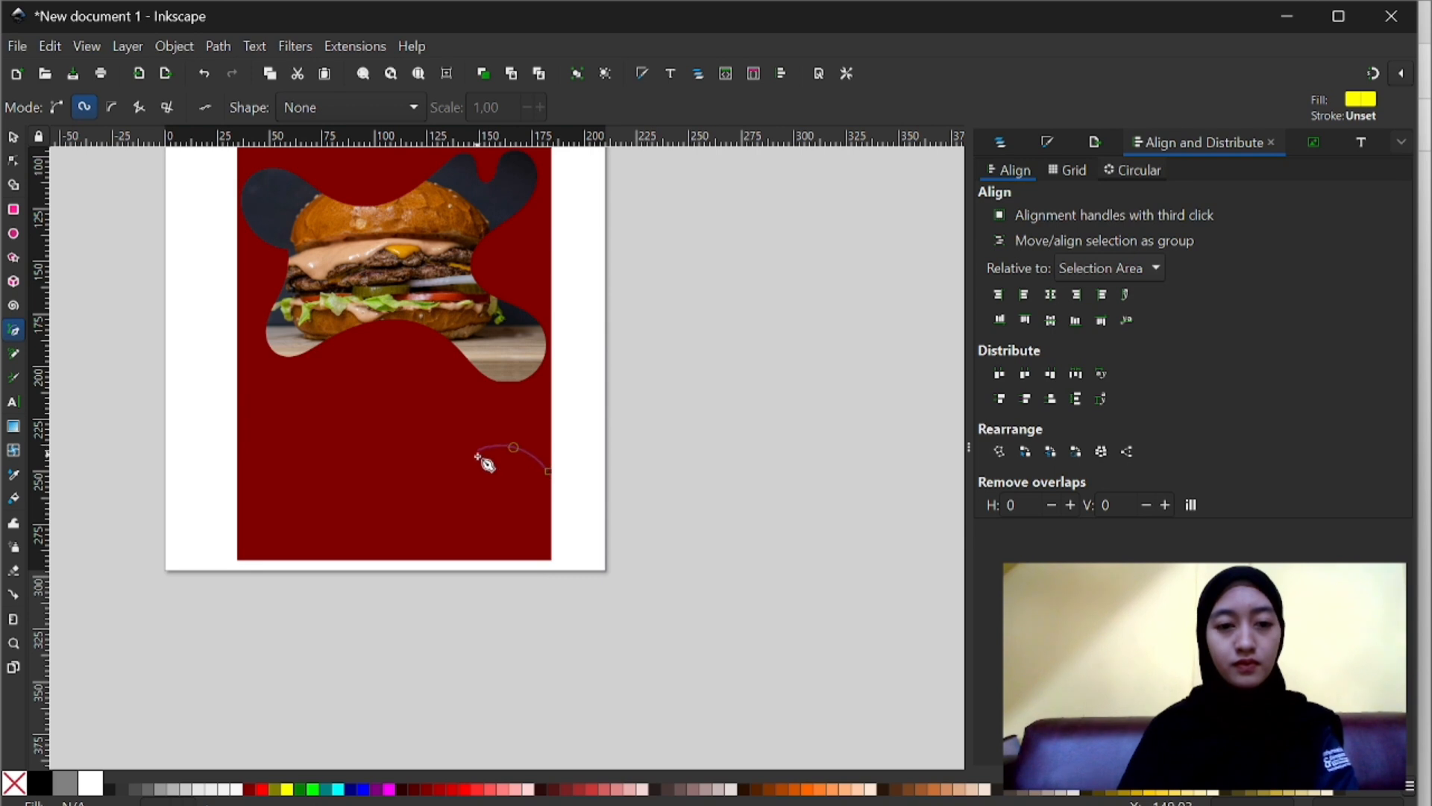
left_click(489, 467)
left_click(410, 514)
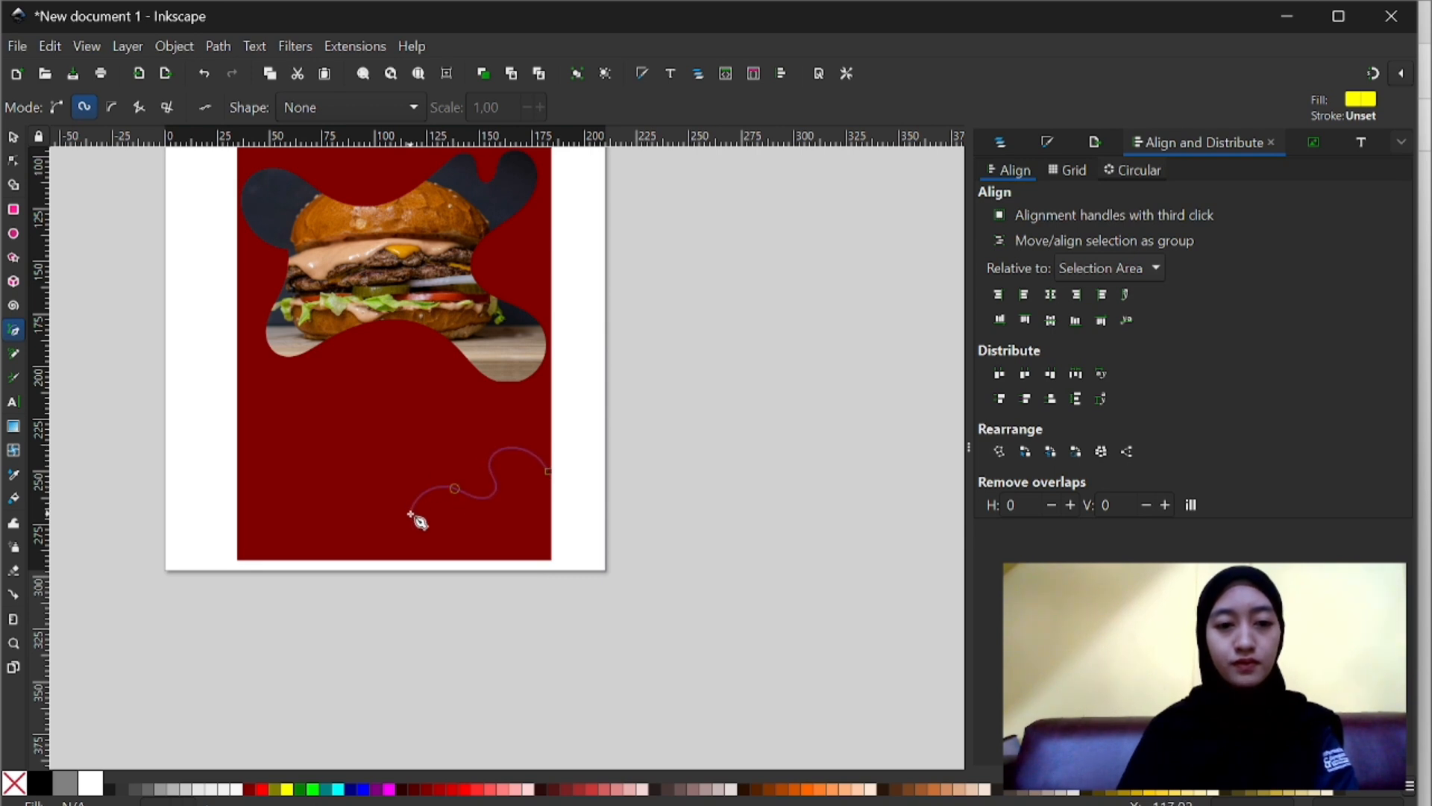
left_click(385, 558)
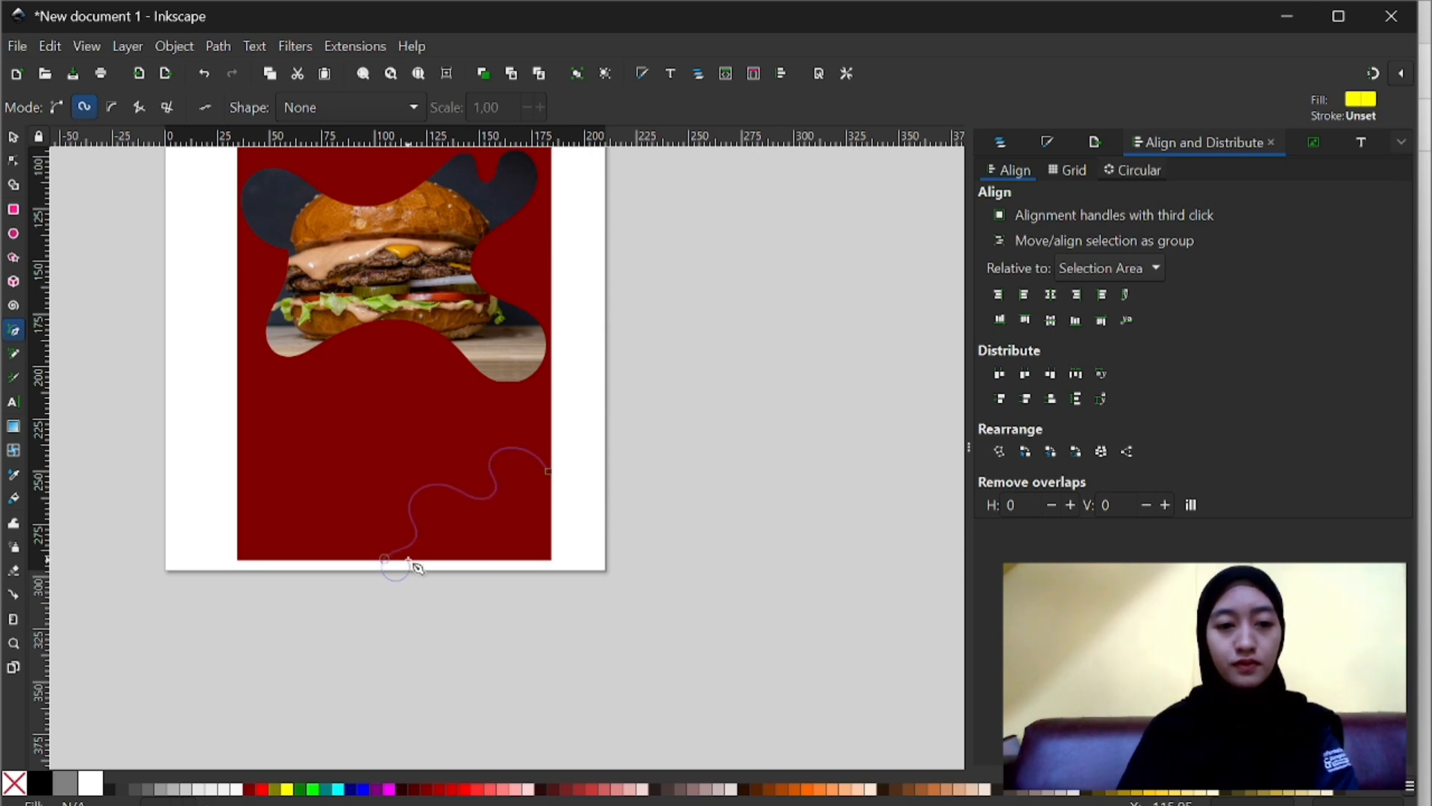
left_click_drag(430, 592, 550, 590)
left_click(551, 591)
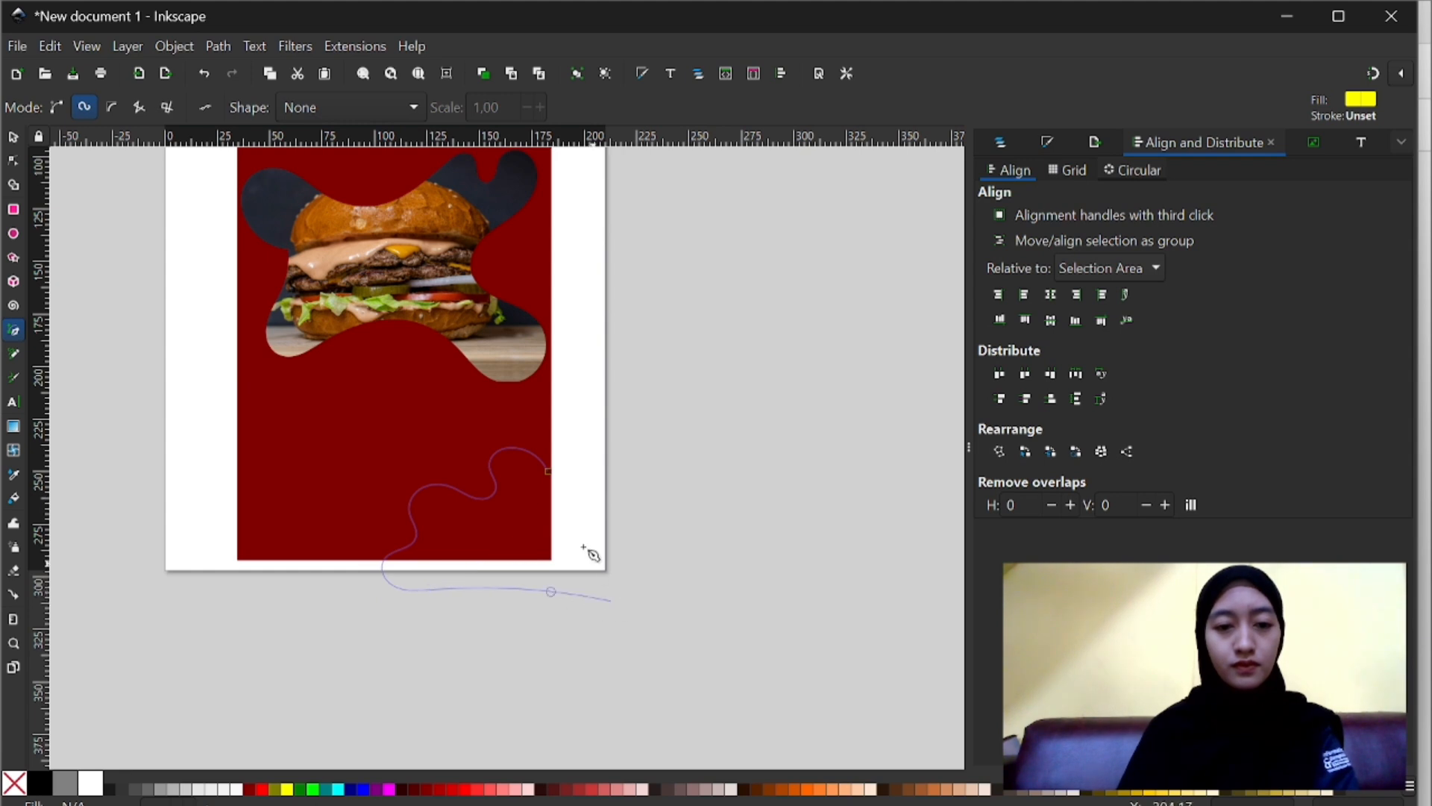
left_click(552, 474)
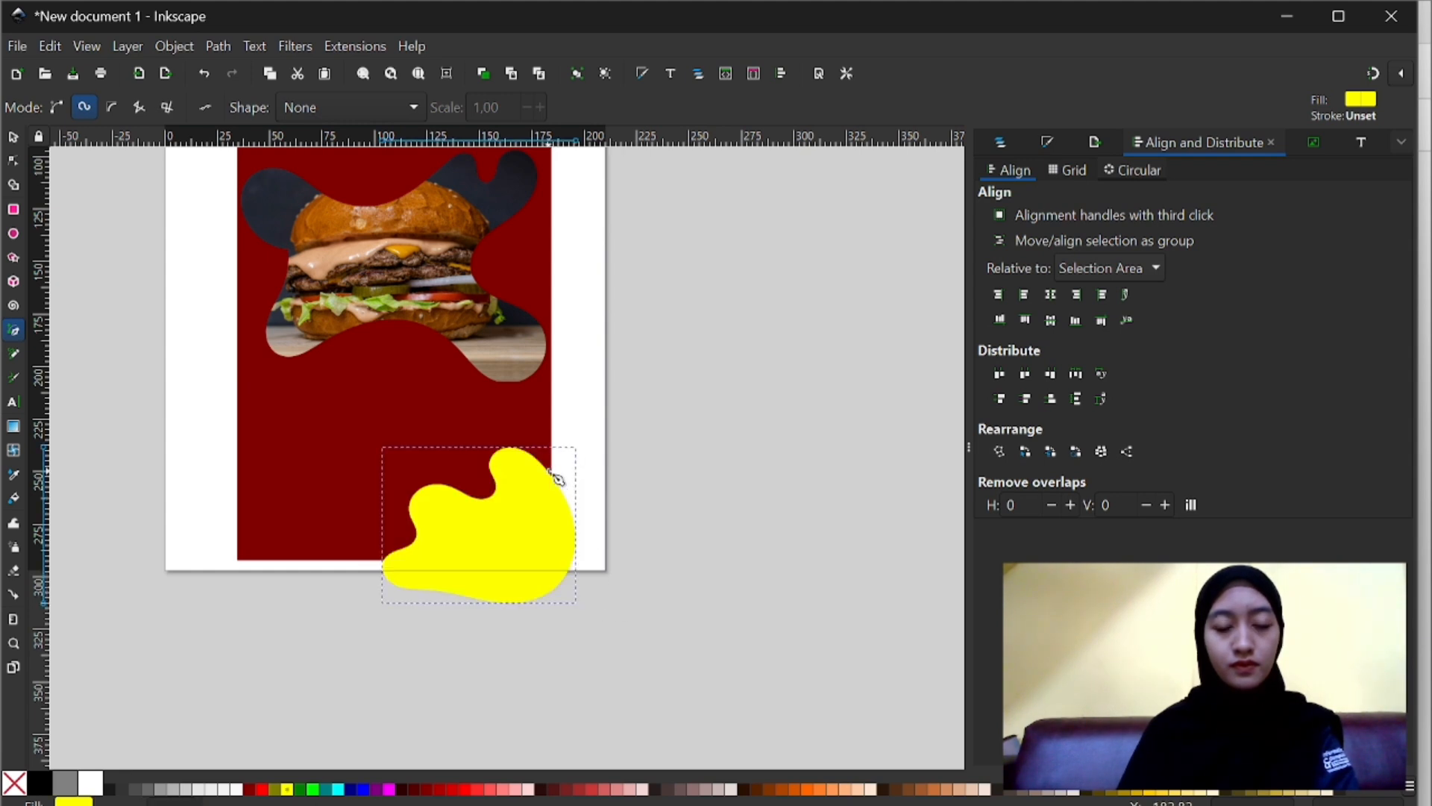
- Move the lower yellow blob slightly up and outward to about X 416, Y 887 px
left_click(15, 134)
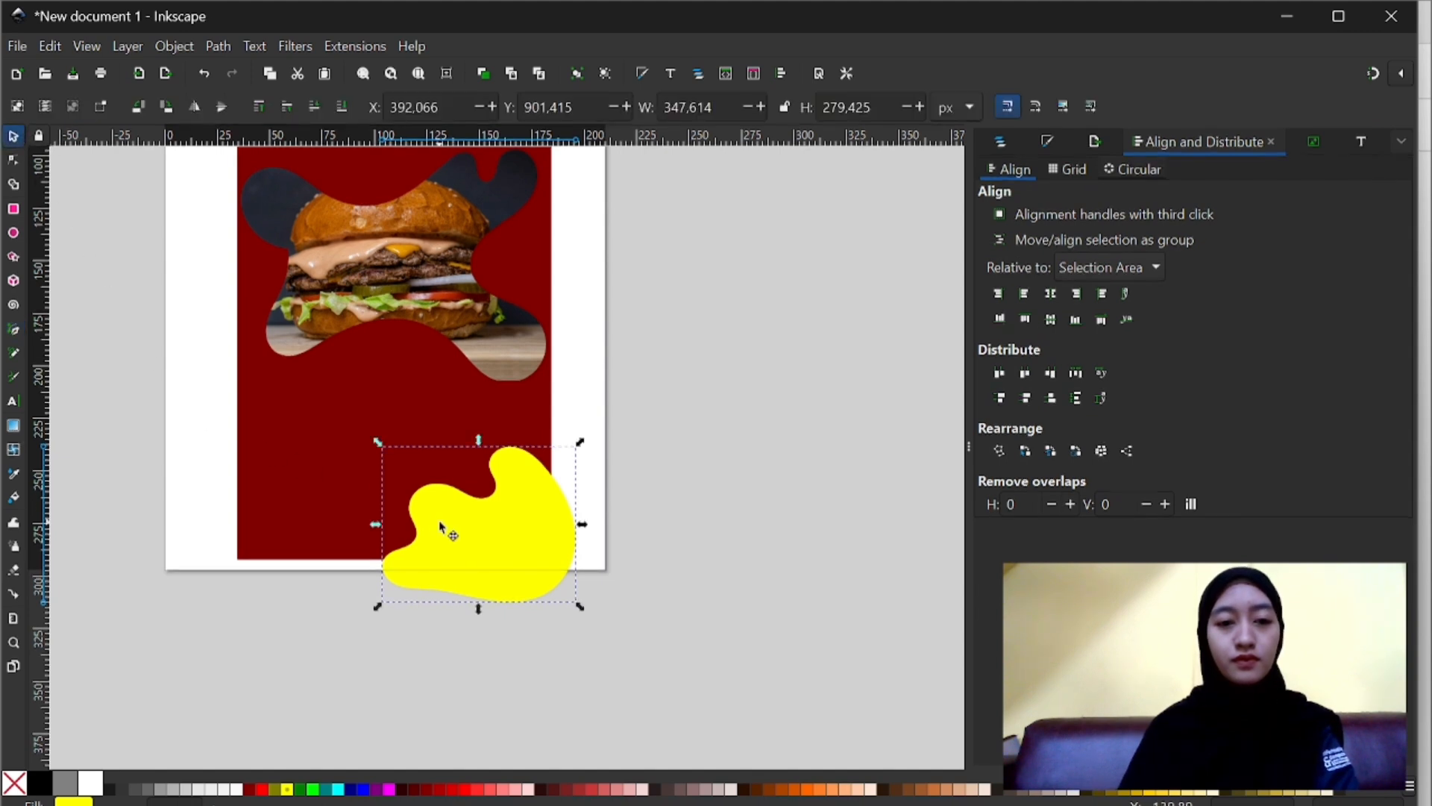
left_click_drag(441, 527, 459, 518)
scroll(458, 519, "up", 6)
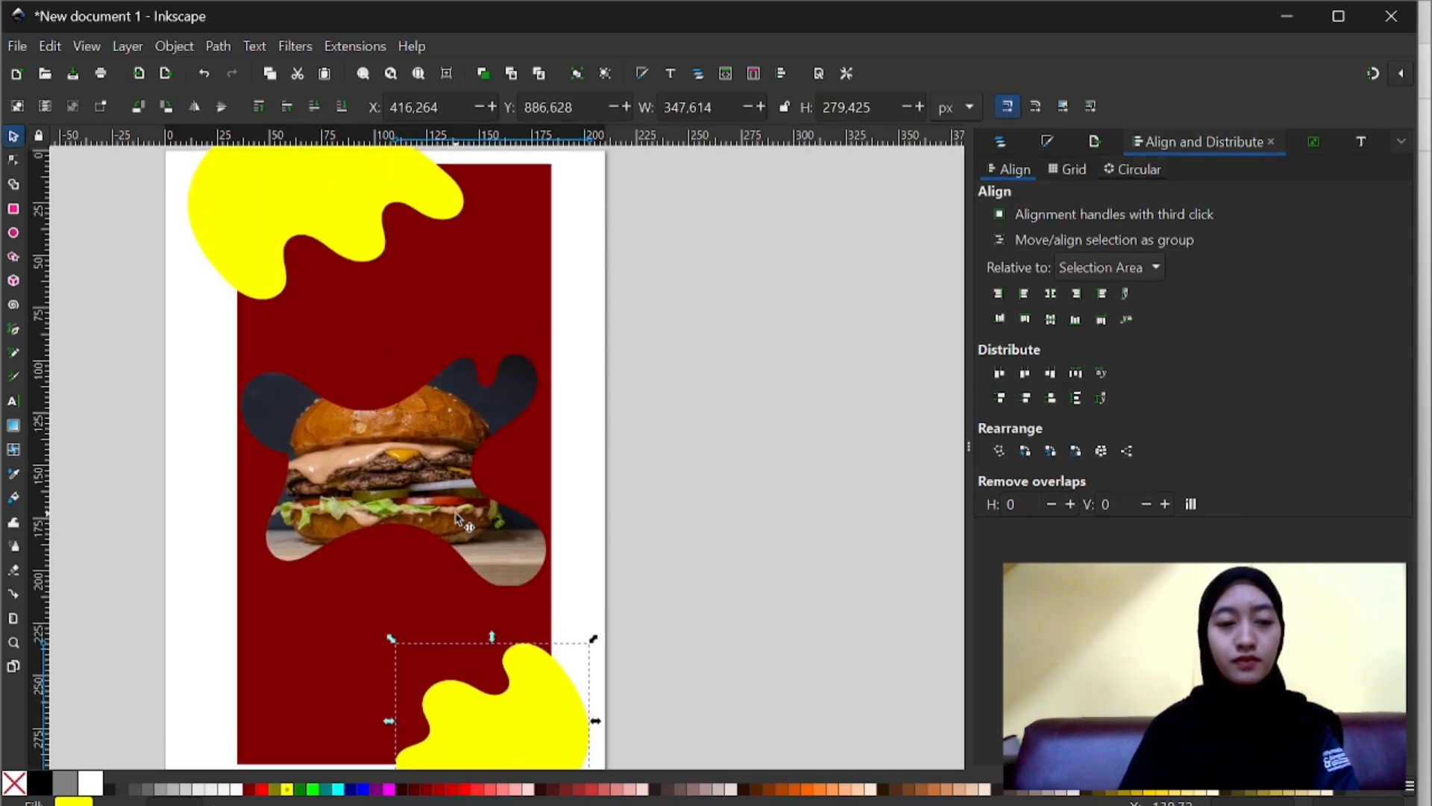
scroll(457, 517, "down", 1)
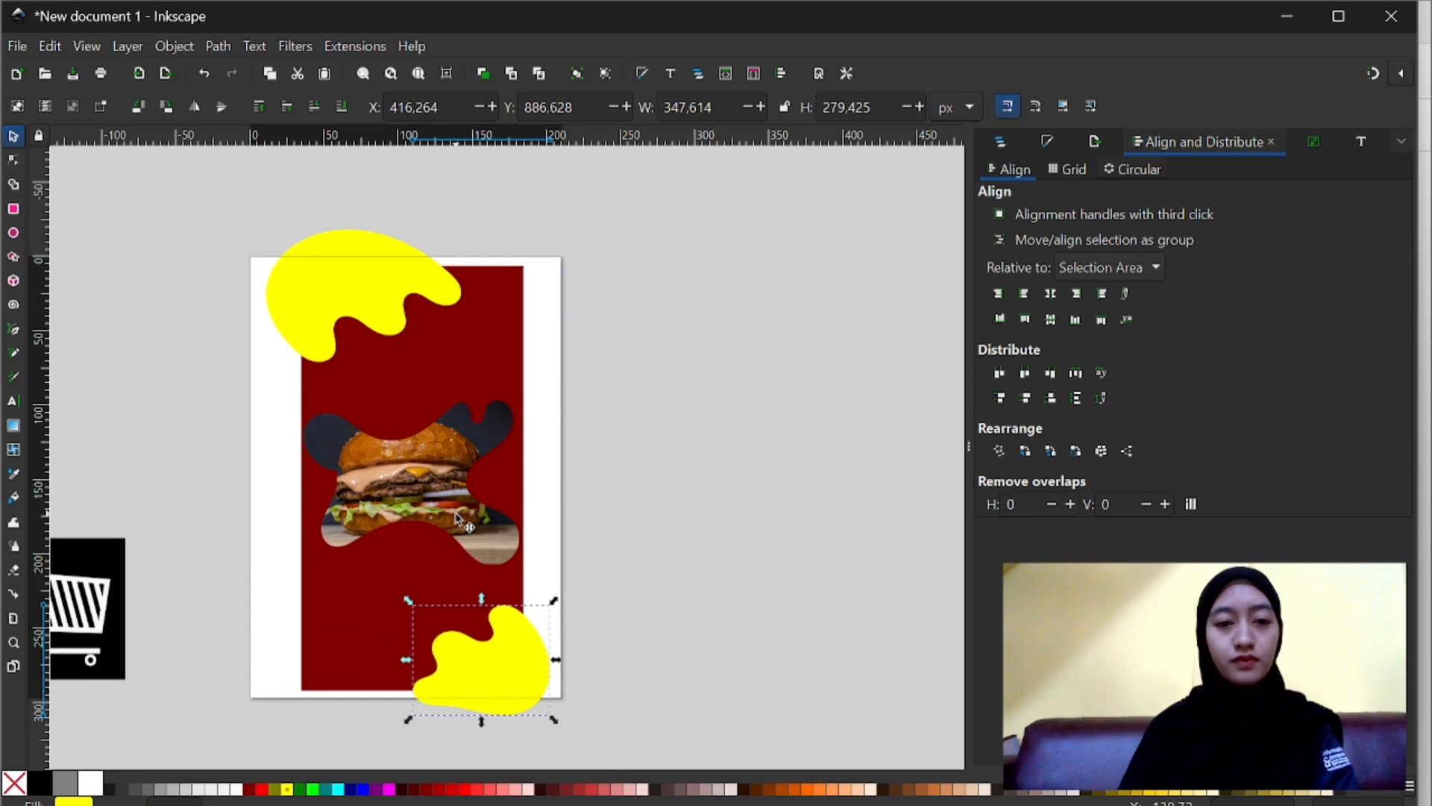
left_click(586, 493)
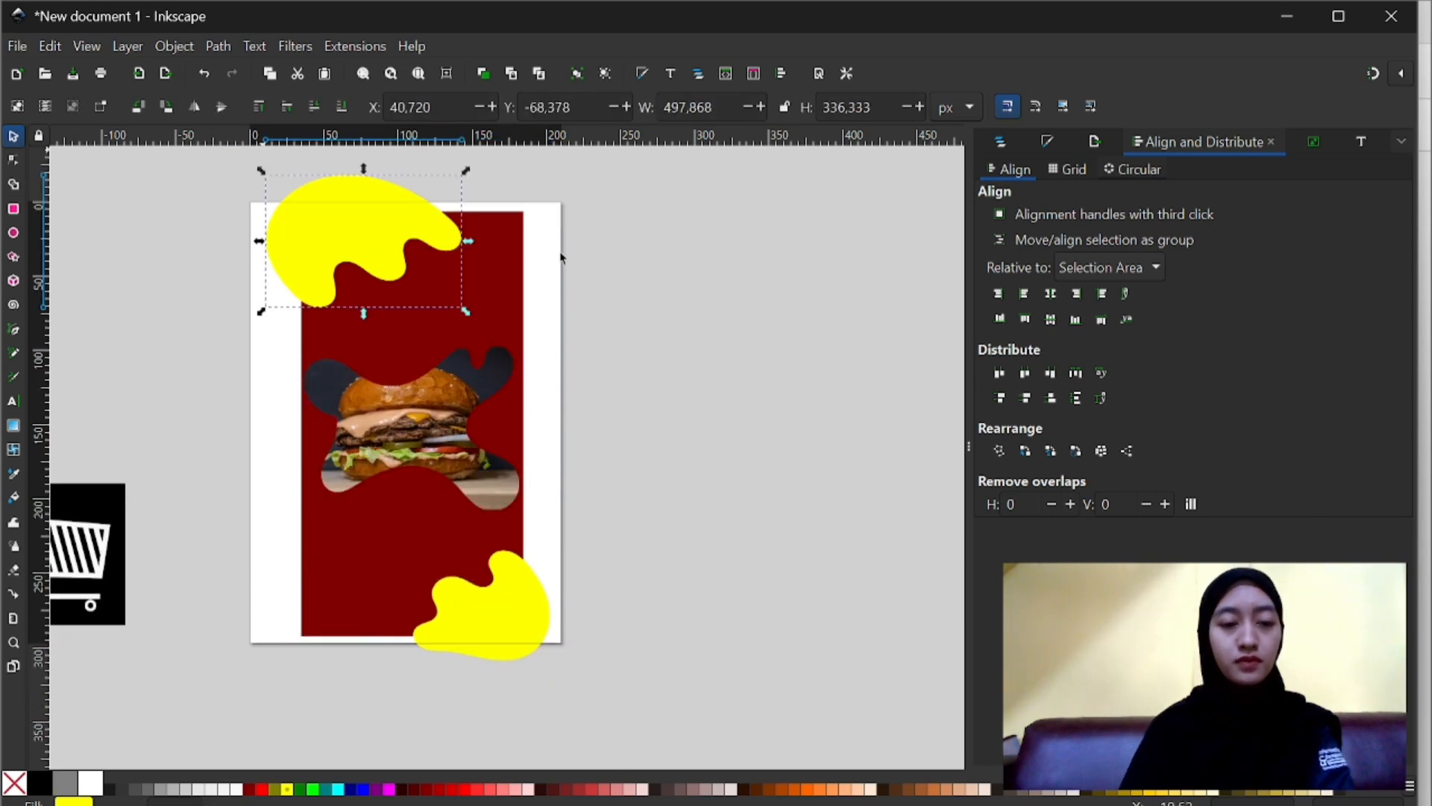
left_click(561, 254)
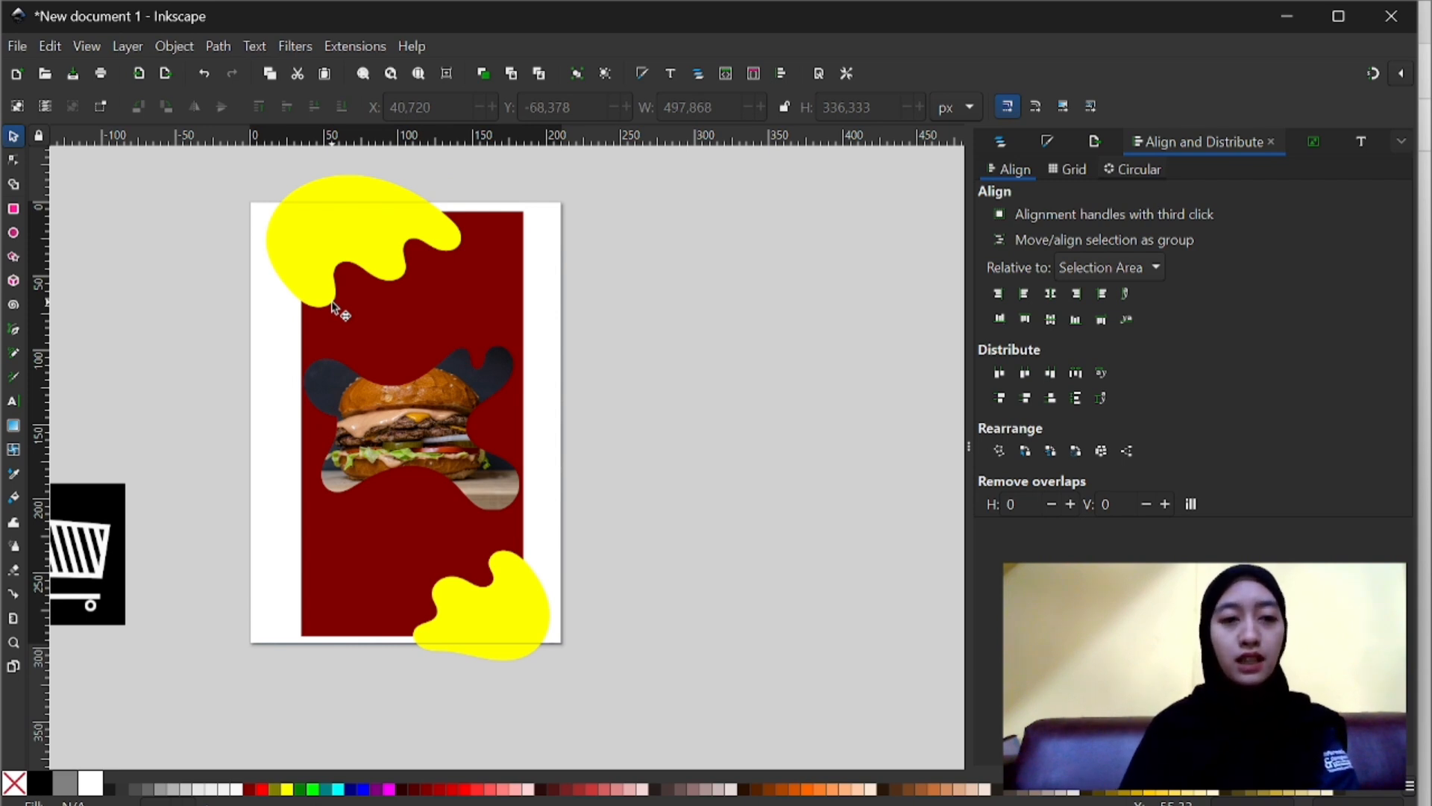
- Duplicate the dark red rectangle and raise the copy above all other objects
left_click(324, 219)
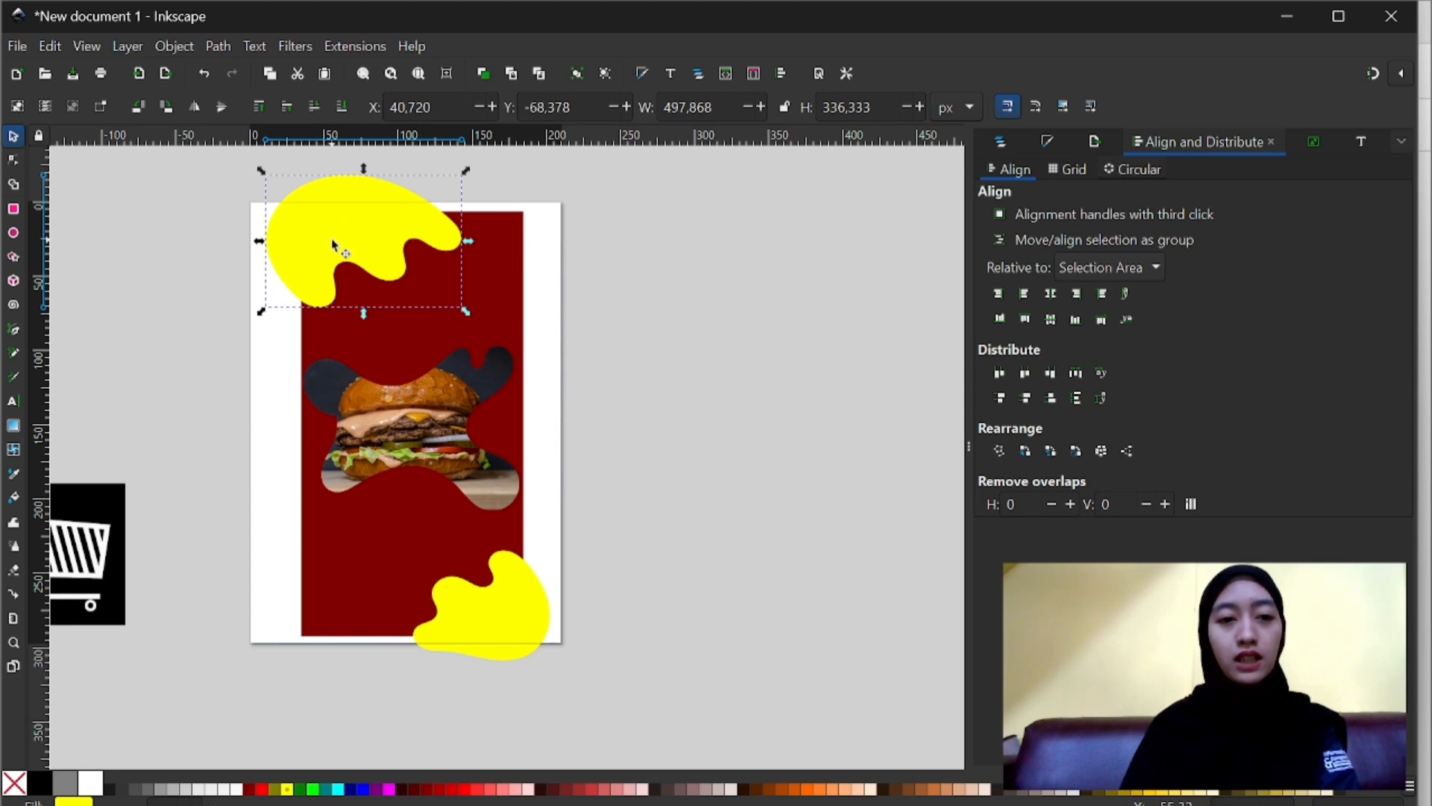
left_click(393, 344)
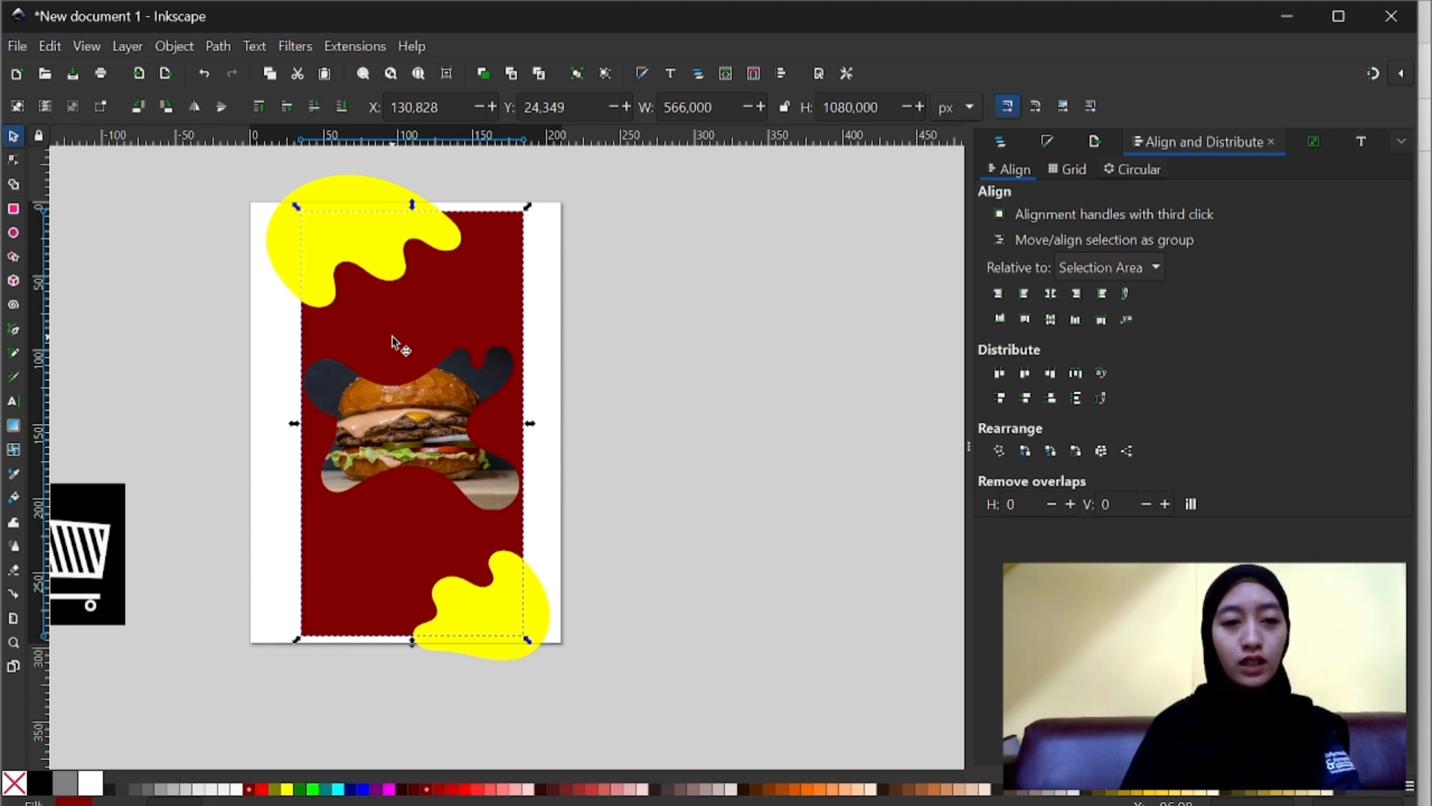
key("Home")
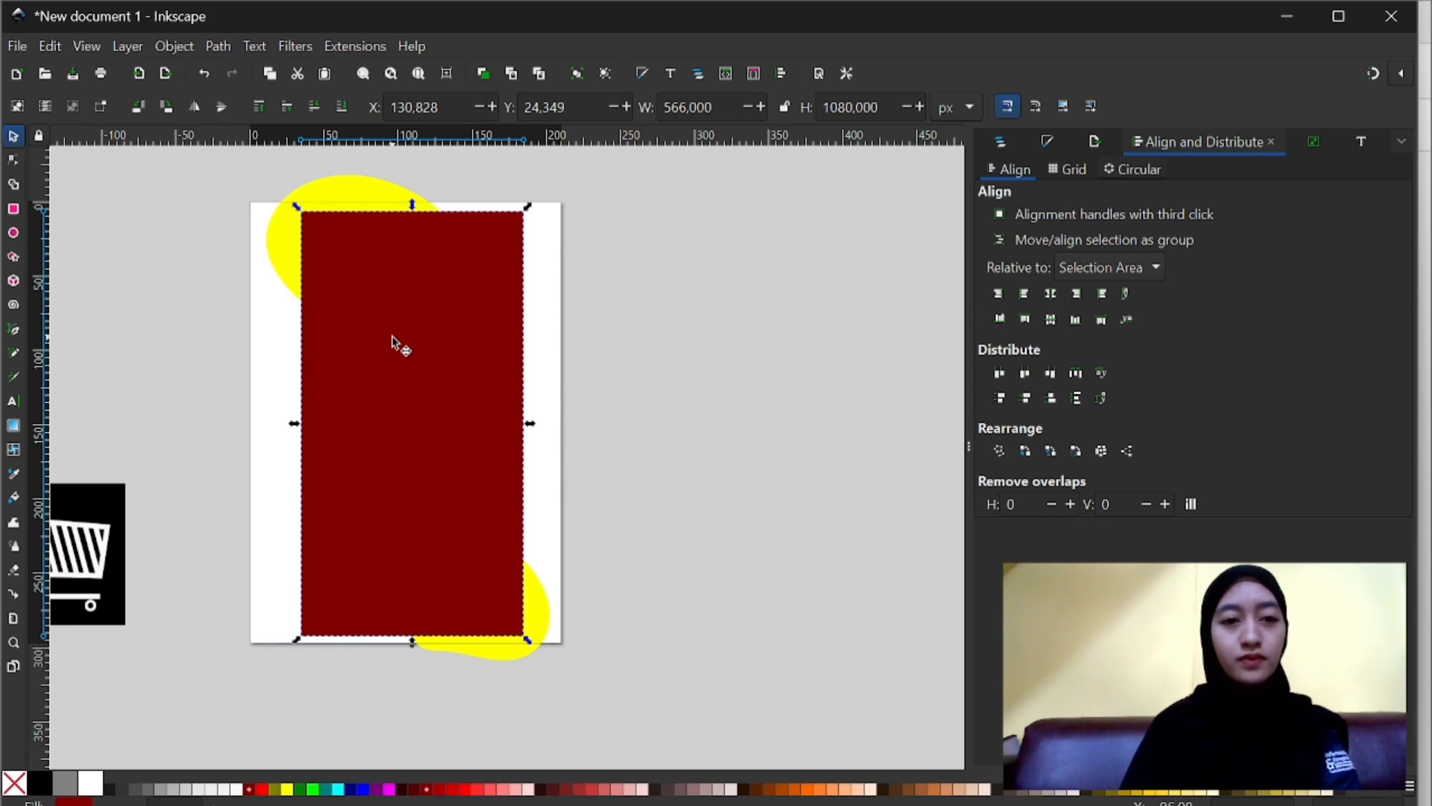
- Clip the upper-left yellow blob to the duplicated dark red rectangle with Set Clip
left_click(282, 256)
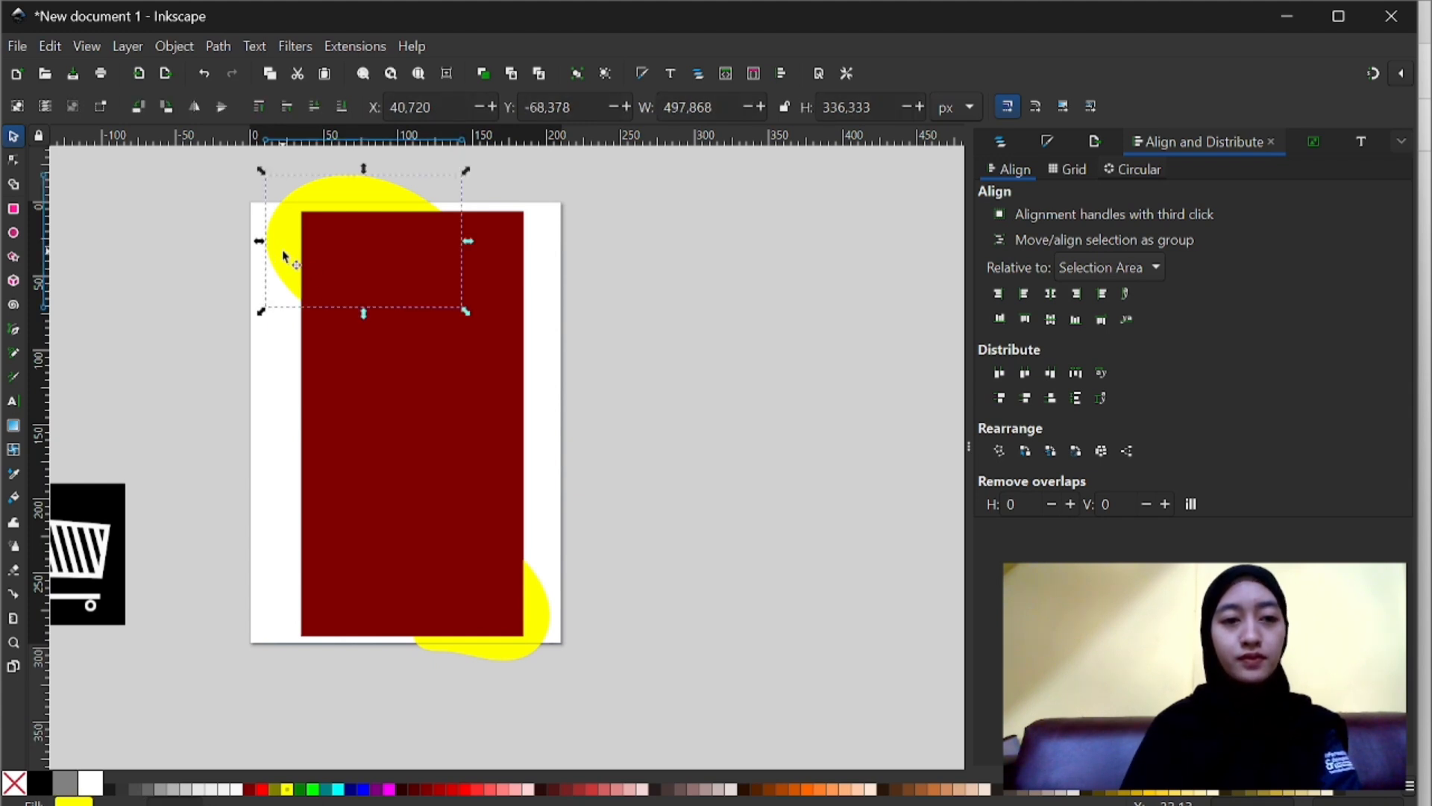
left_click(360, 324, "shift")
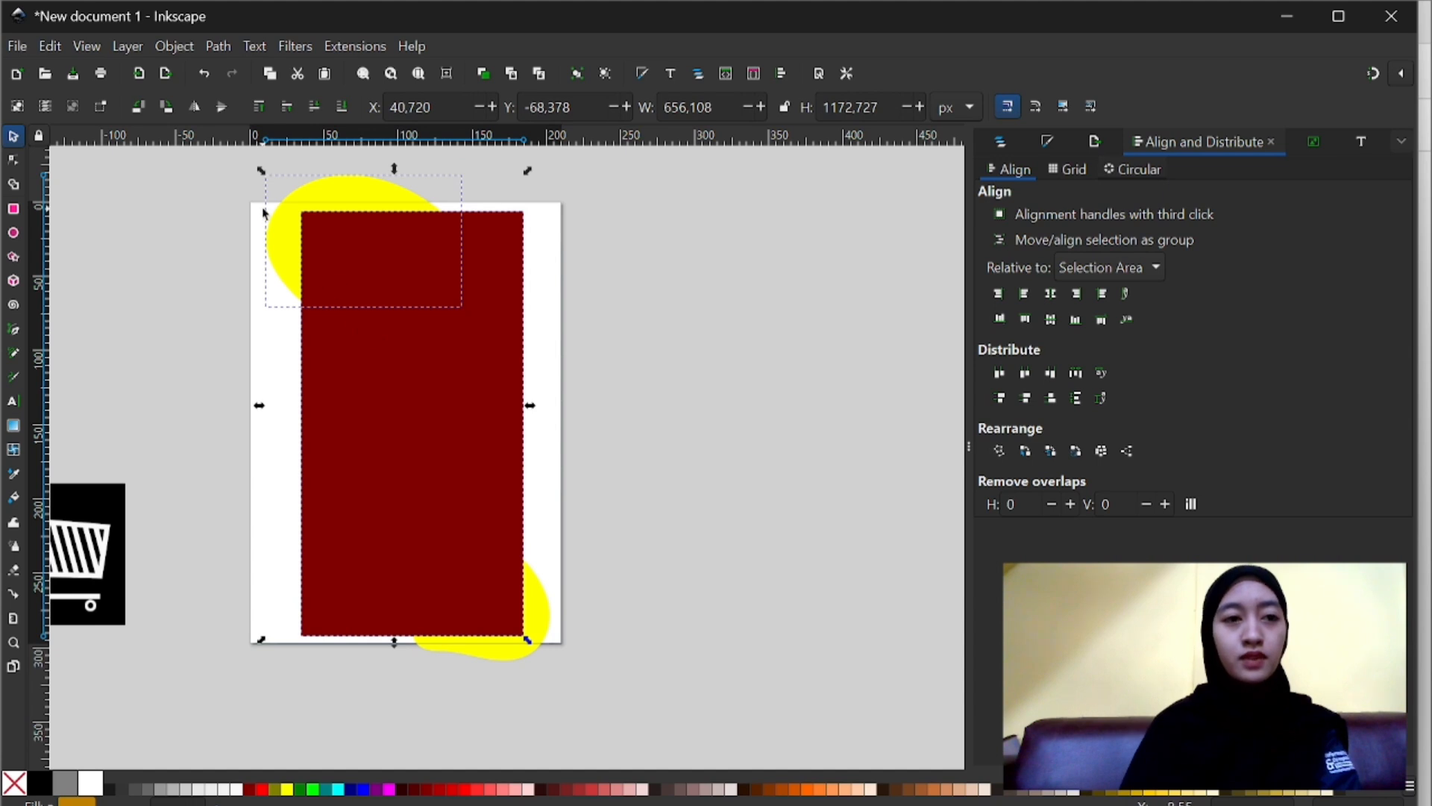
left_click(176, 46)
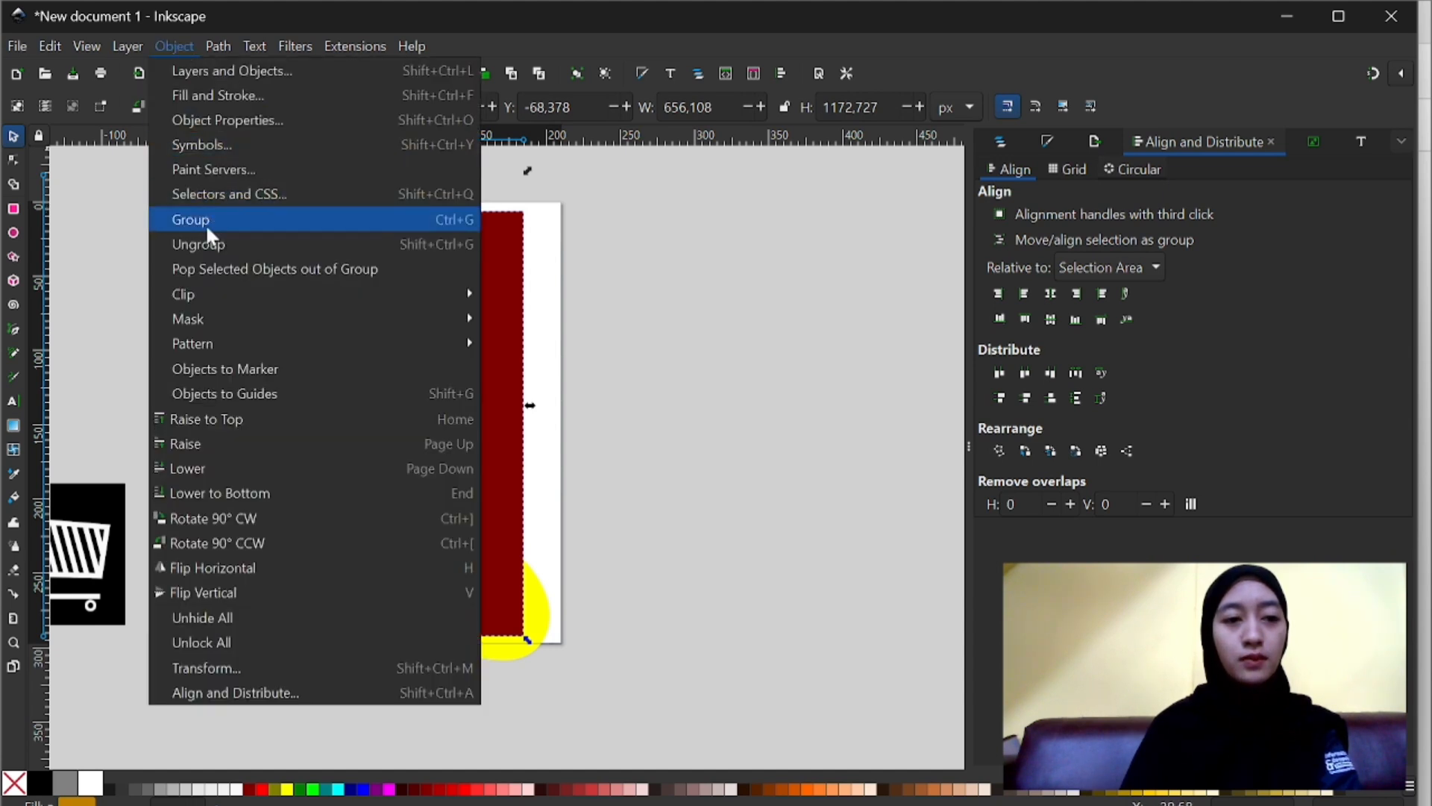
mouse_move(220, 294)
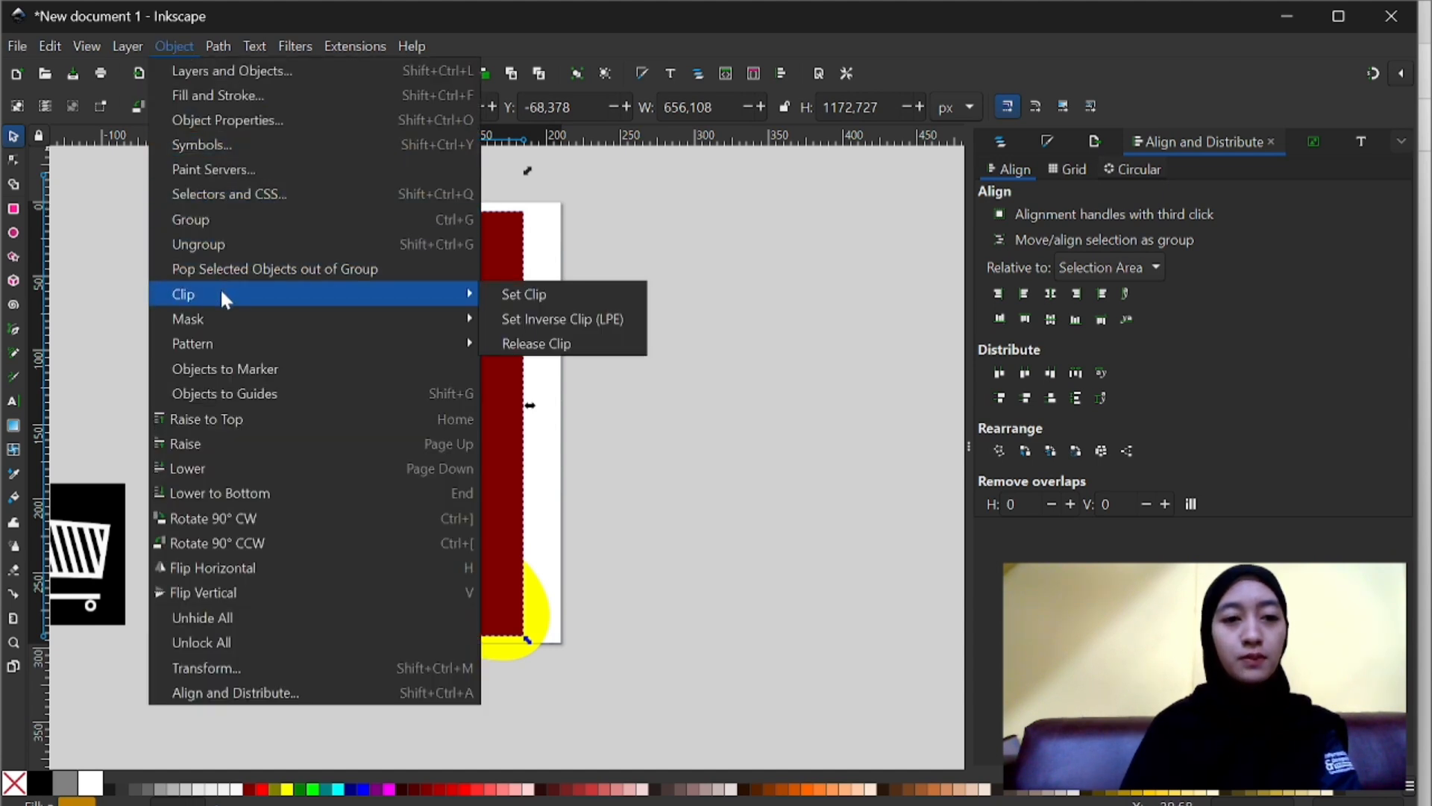
left_click(518, 294)
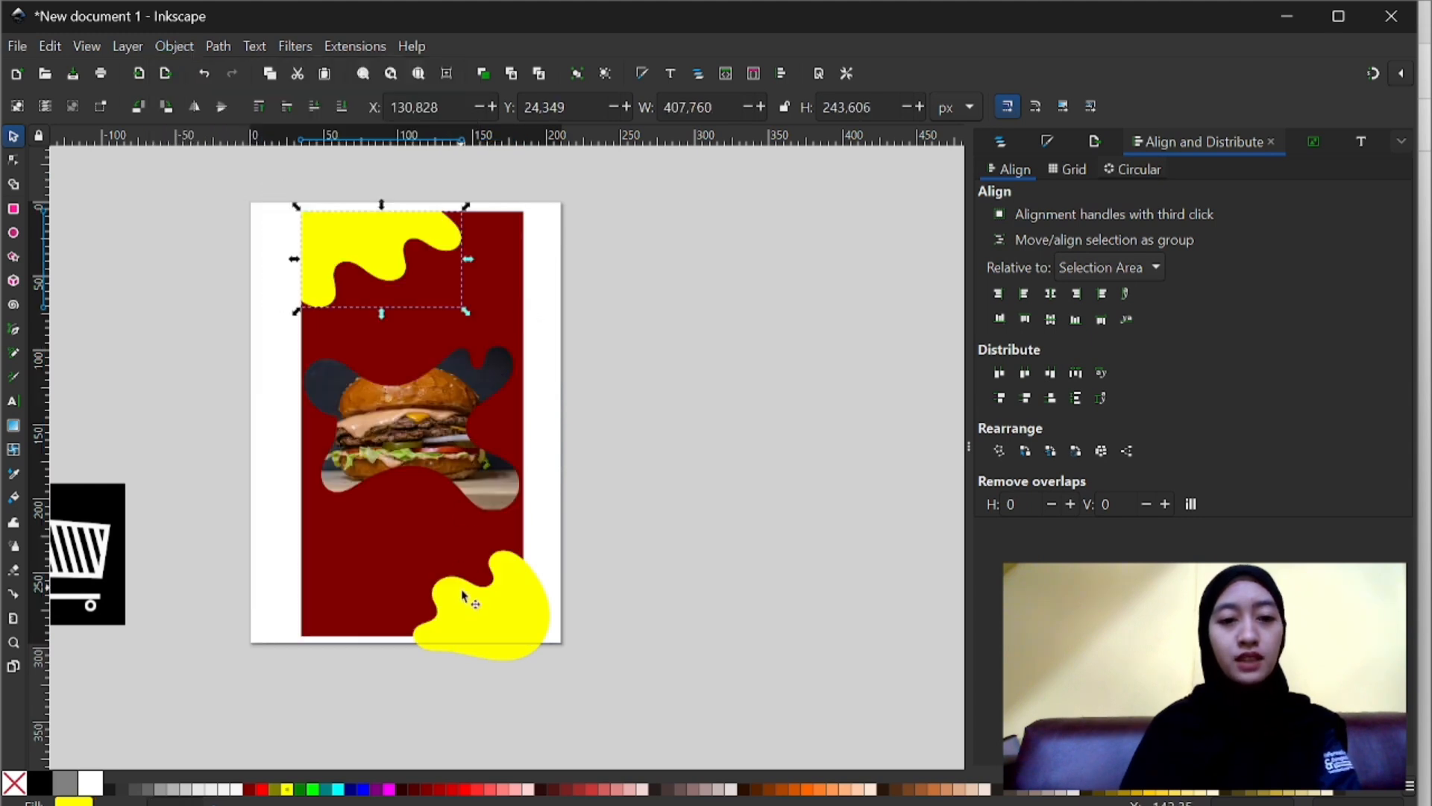
- Duplicate the dark red rectangle and raise the copy to the top of the stack
left_click(471, 616)
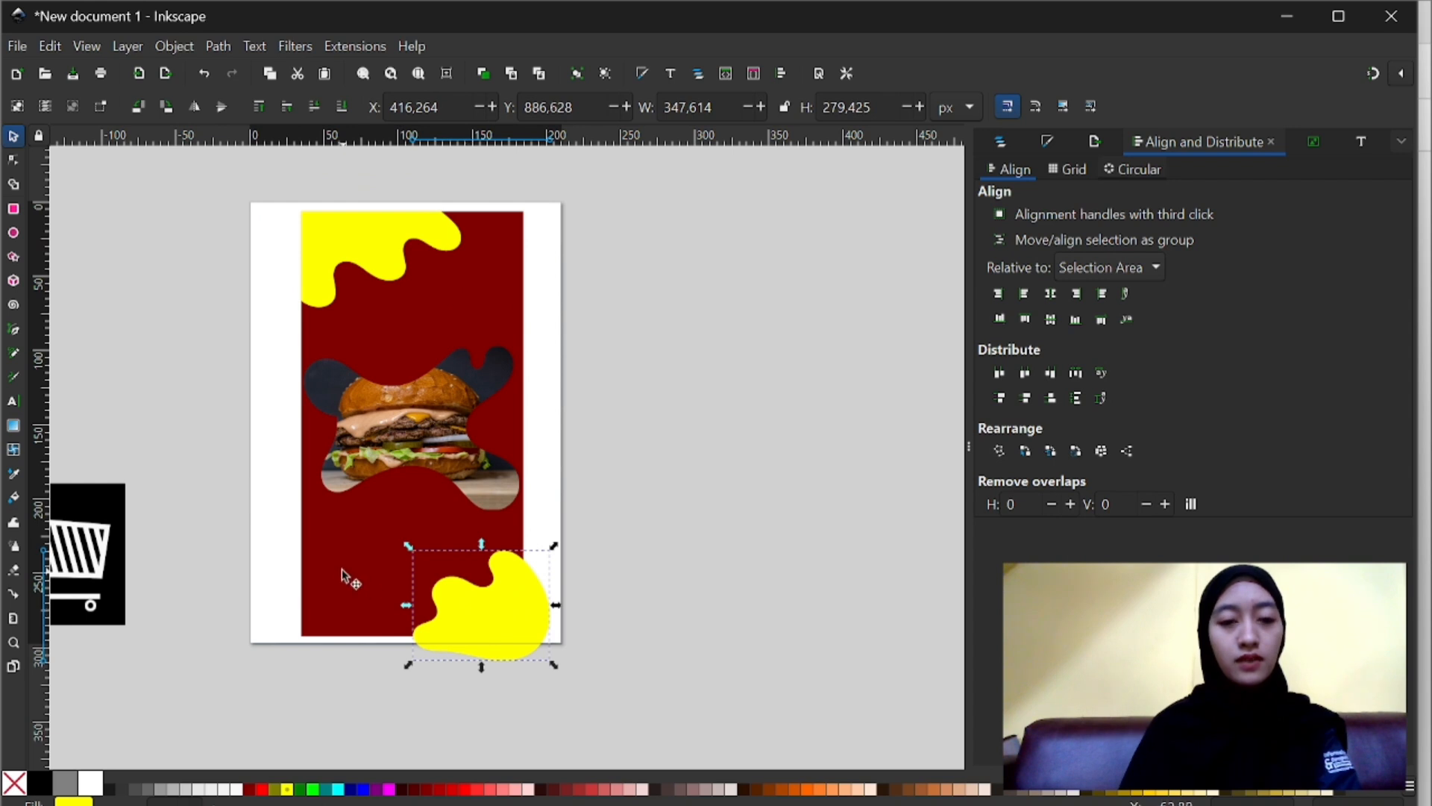
left_click(365, 589)
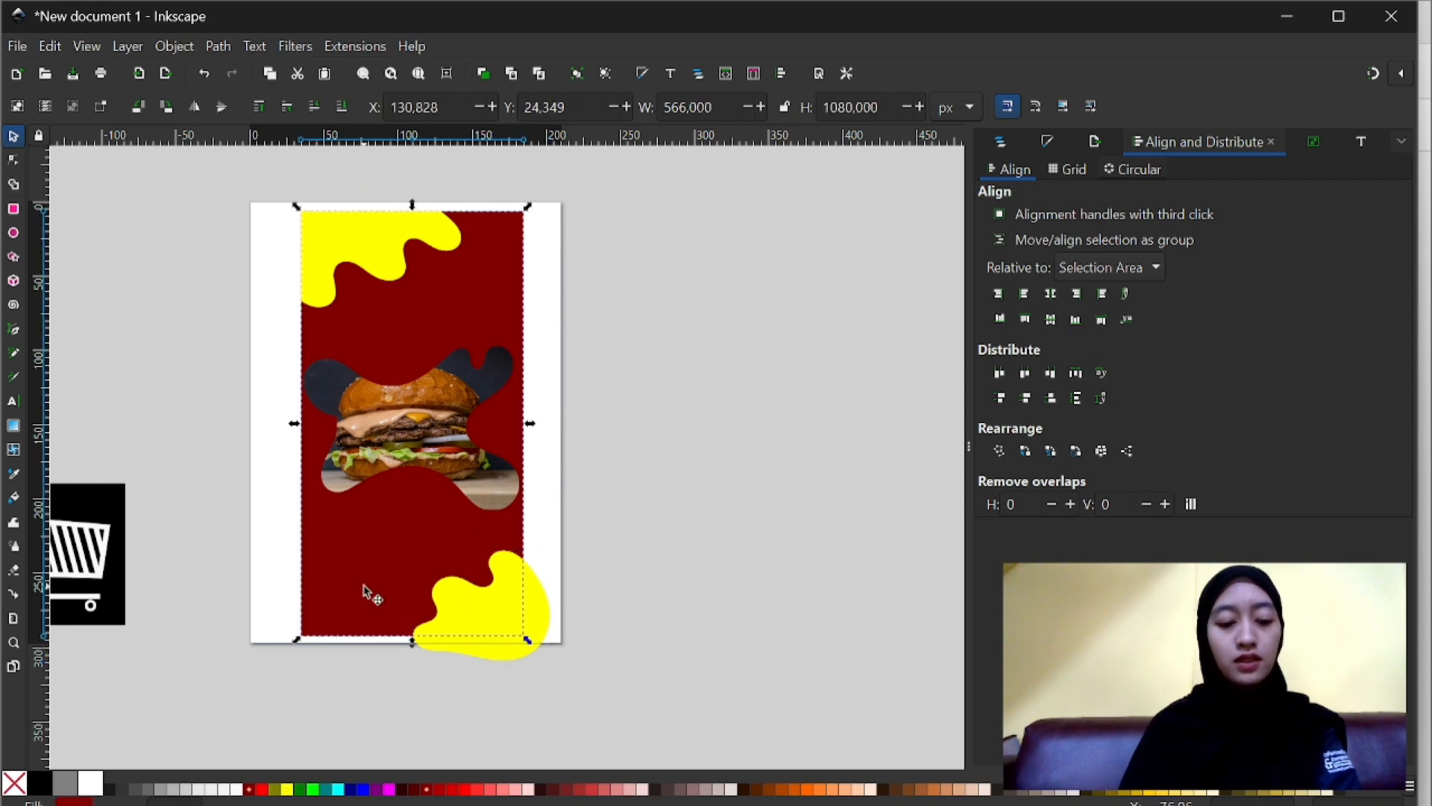
key("Home")
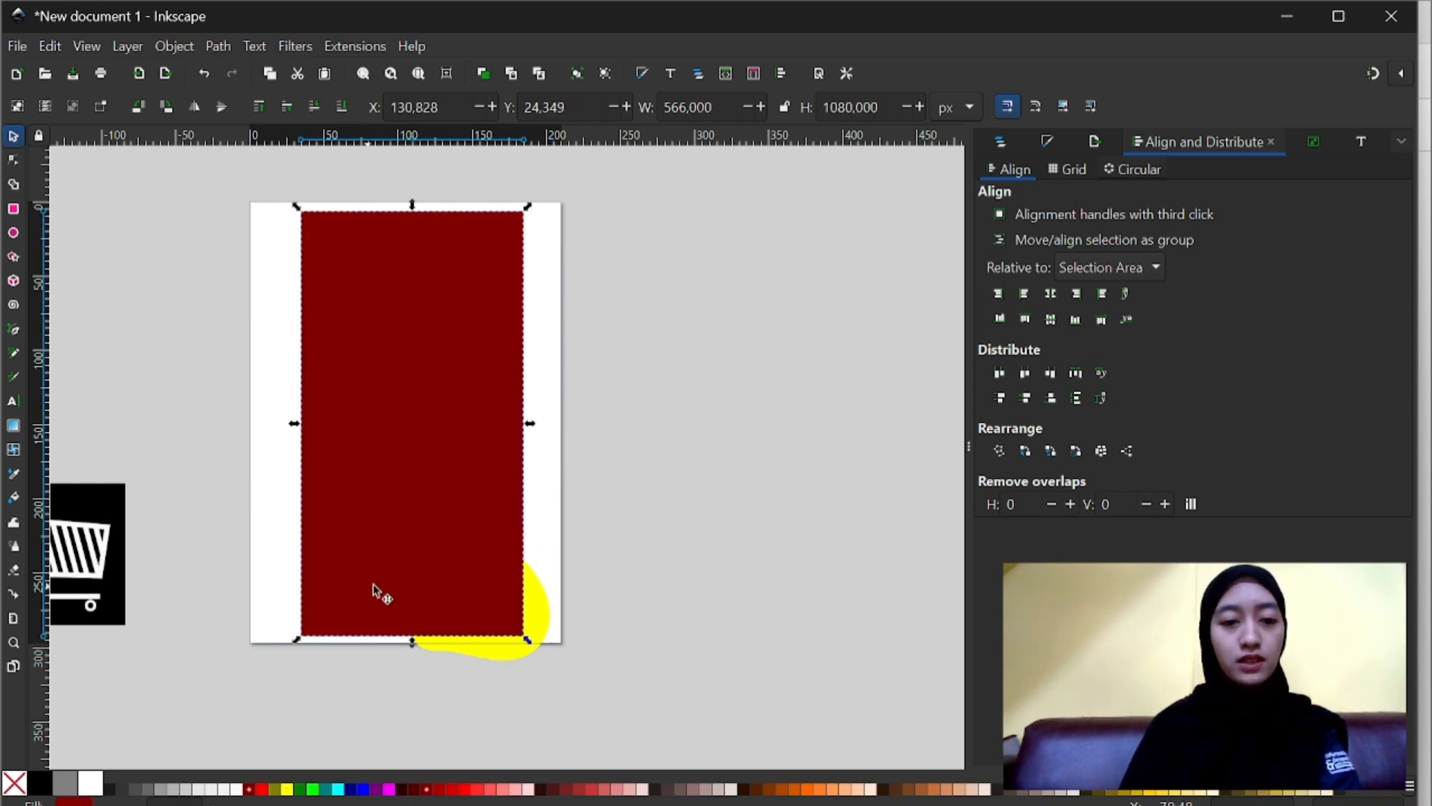
- Clip the lower-right yellow blob to the raised dark red rectangle copy with Set Clip
left_click(501, 647)
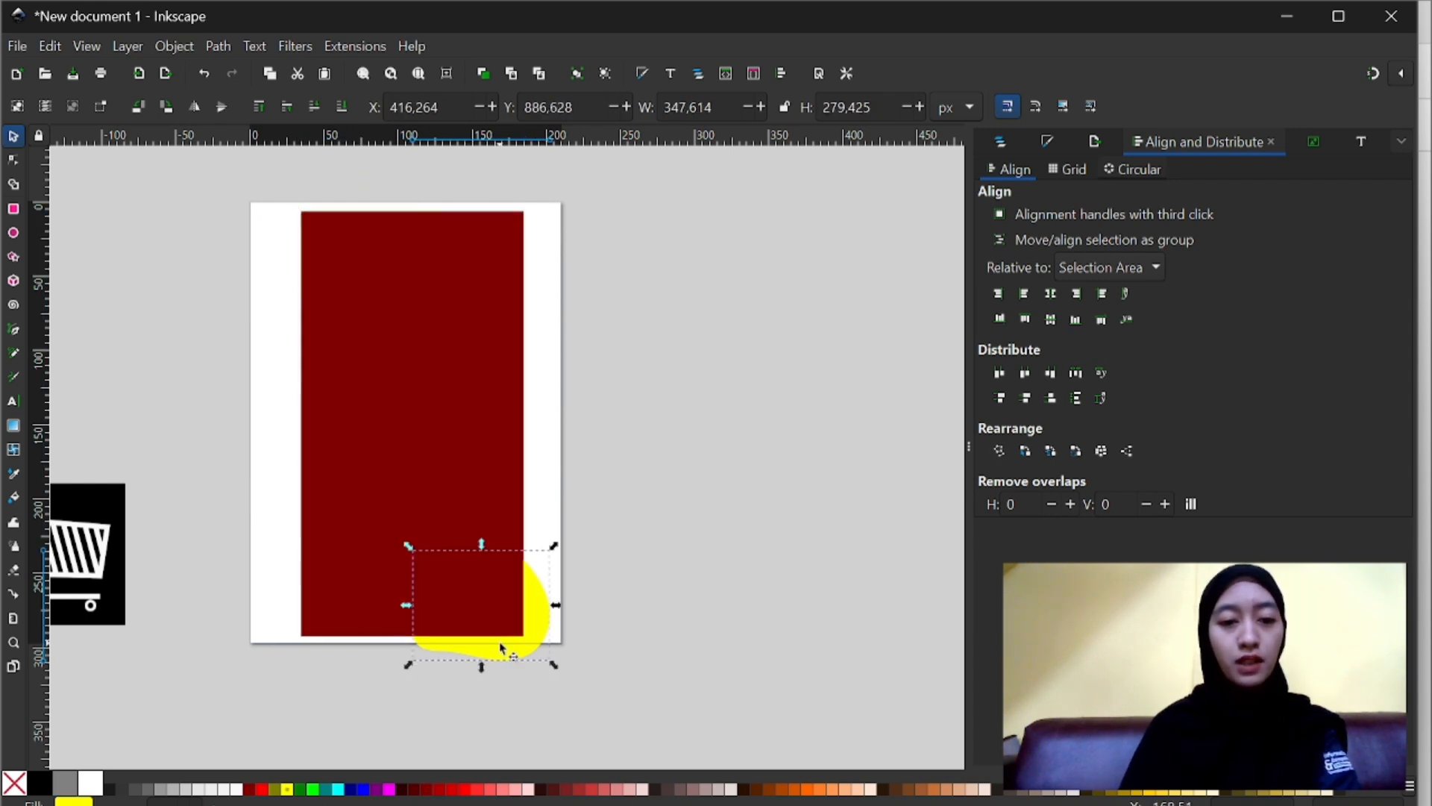
left_click(451, 482, "shift")
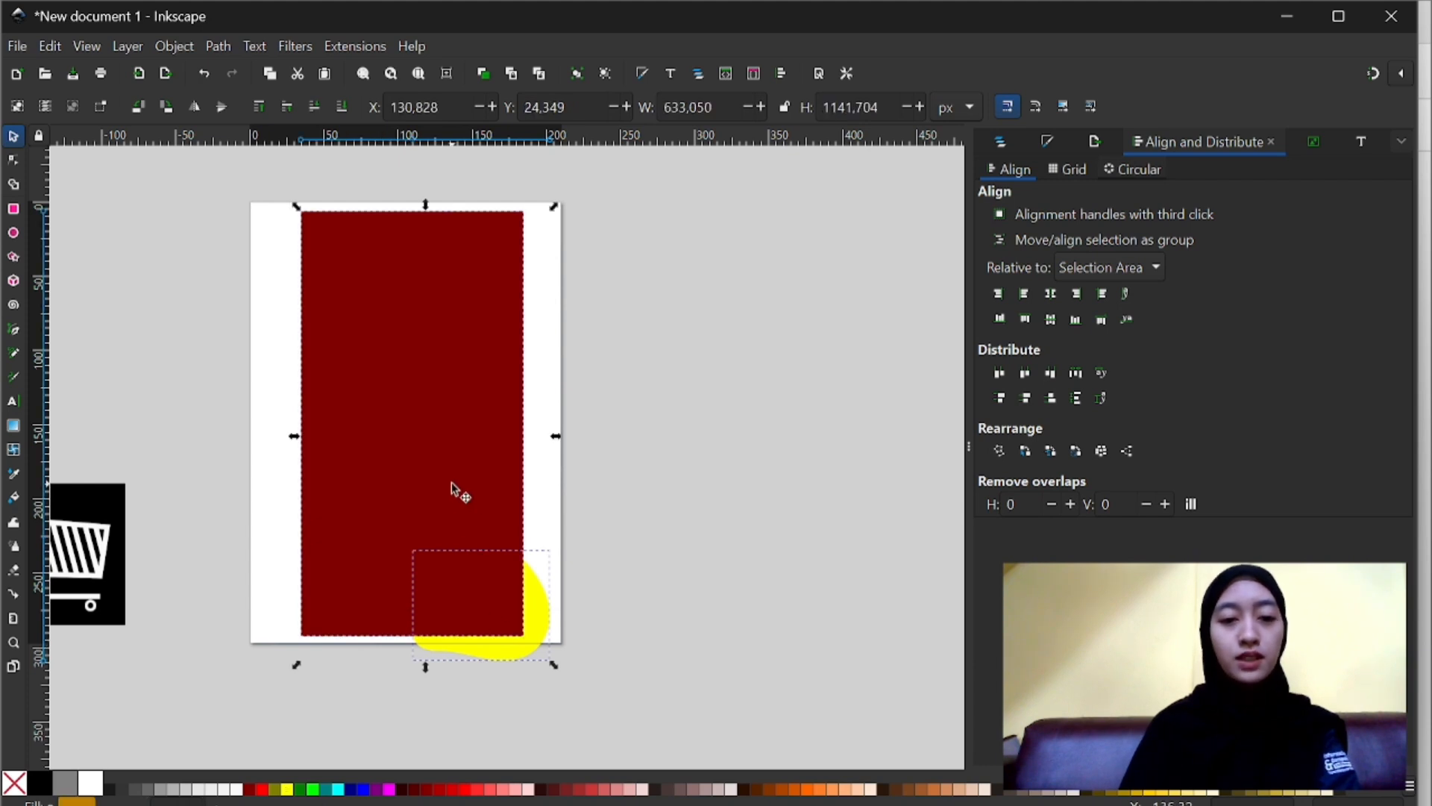
left_click(176, 44)
mouse_move(233, 295)
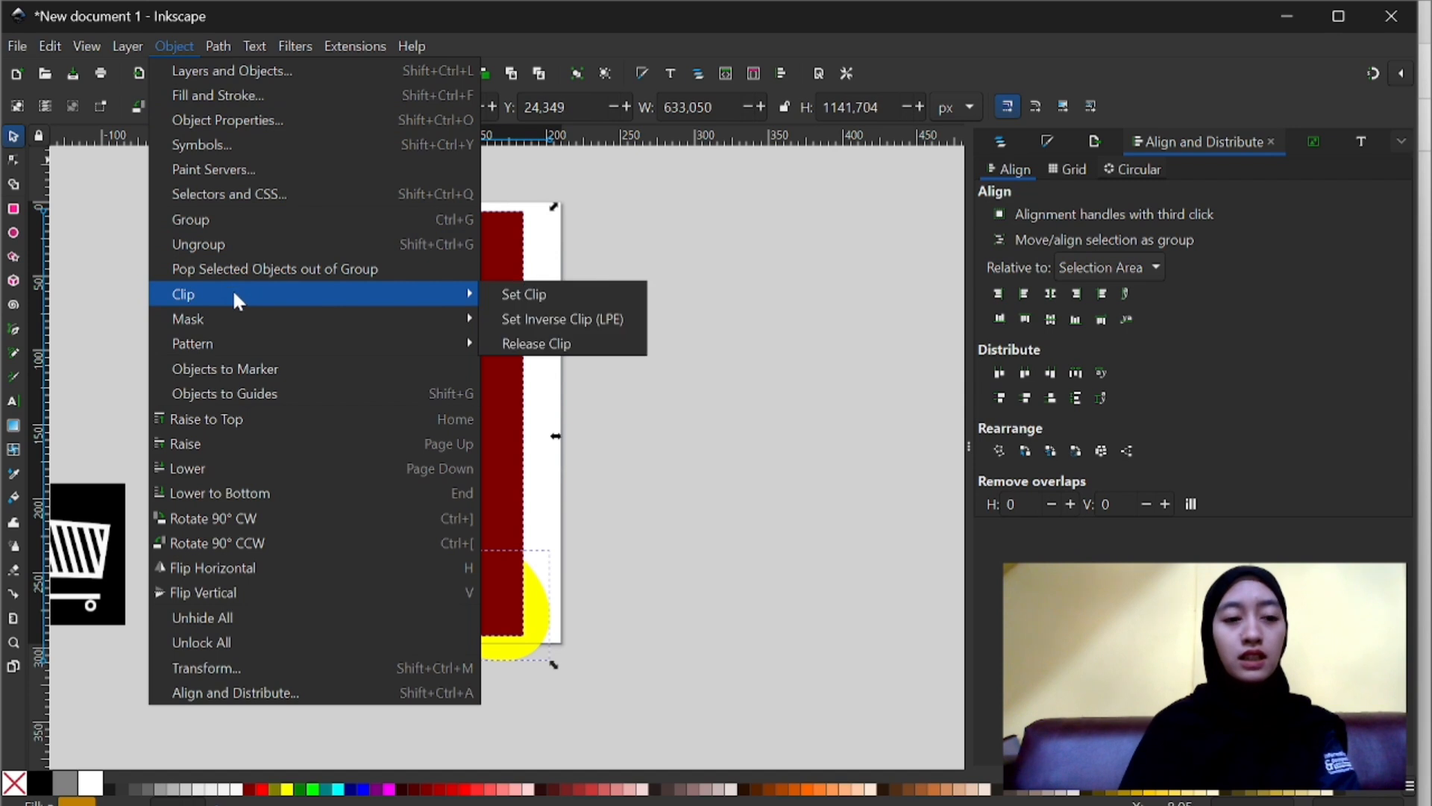
left_click(485, 293)
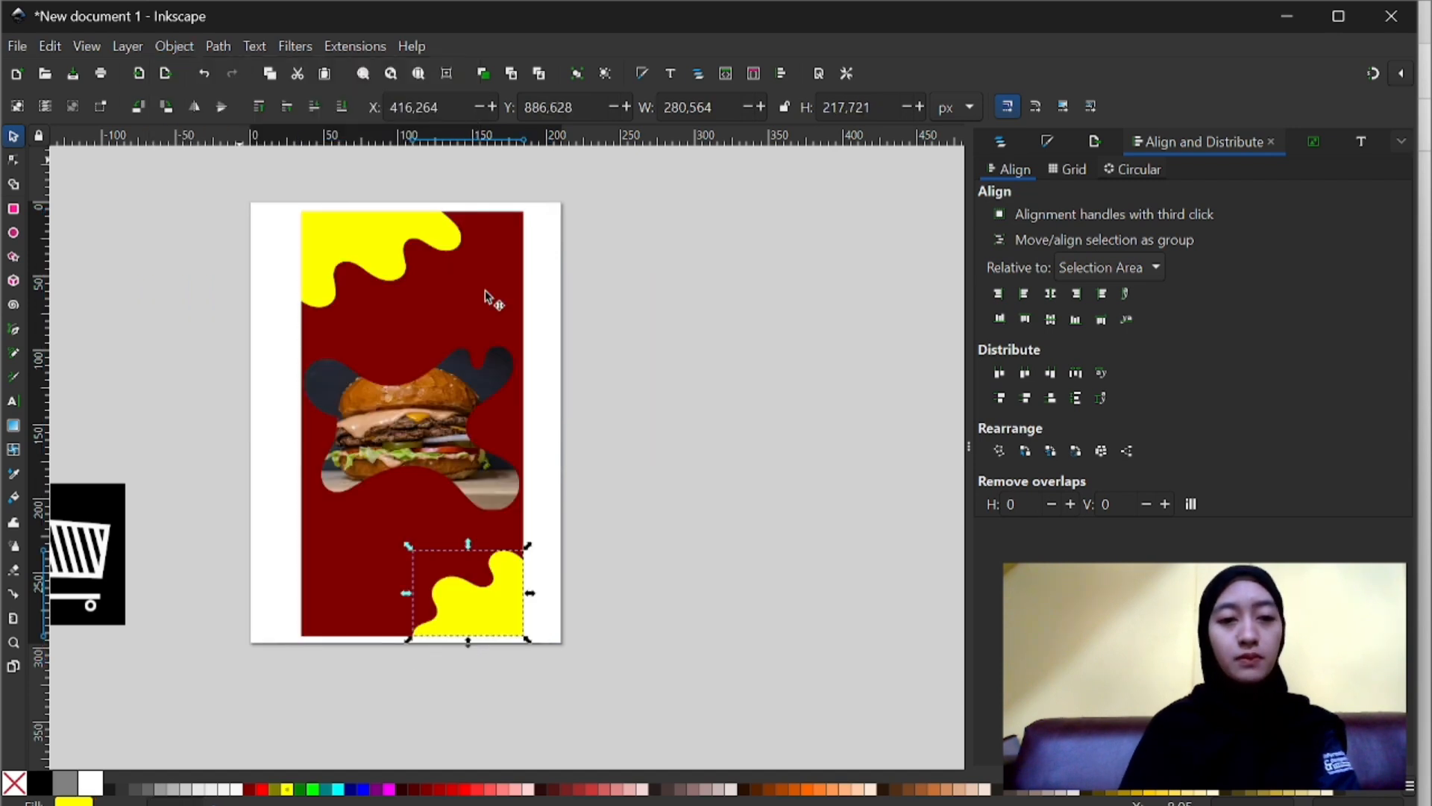
left_click(601, 477)
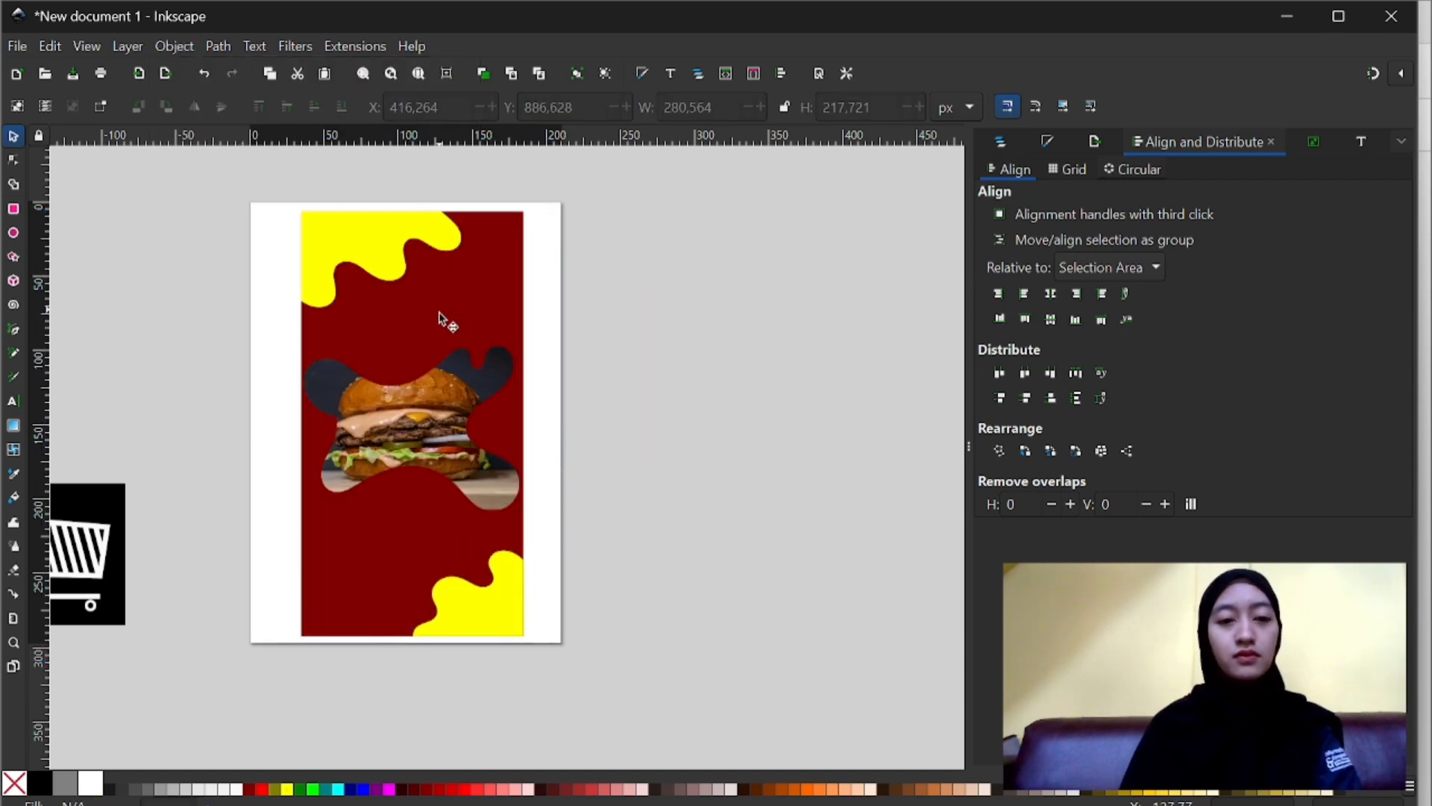
left_click(397, 391)
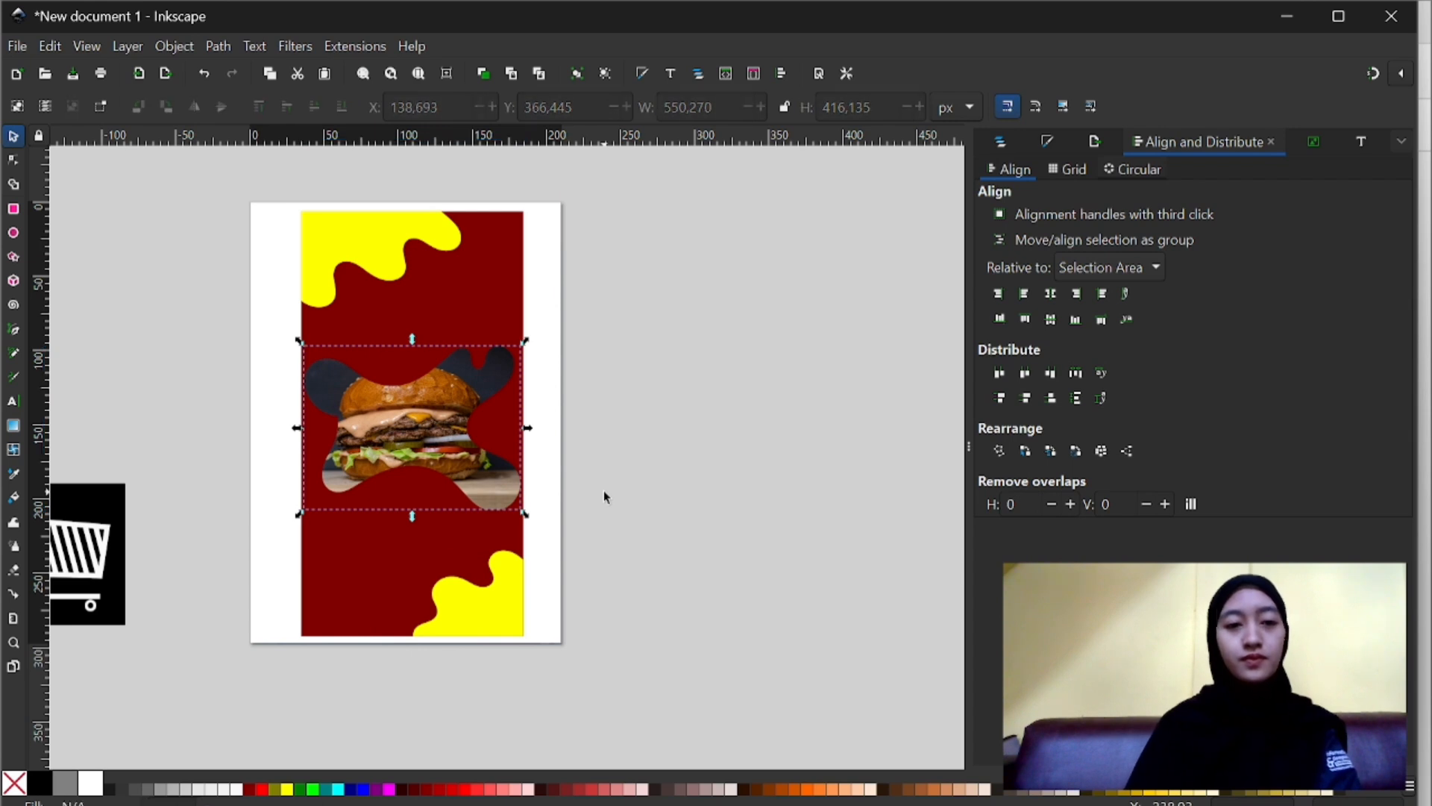
scroll(603, 490, "left", 3)
scroll(603, 490, "left", 1)
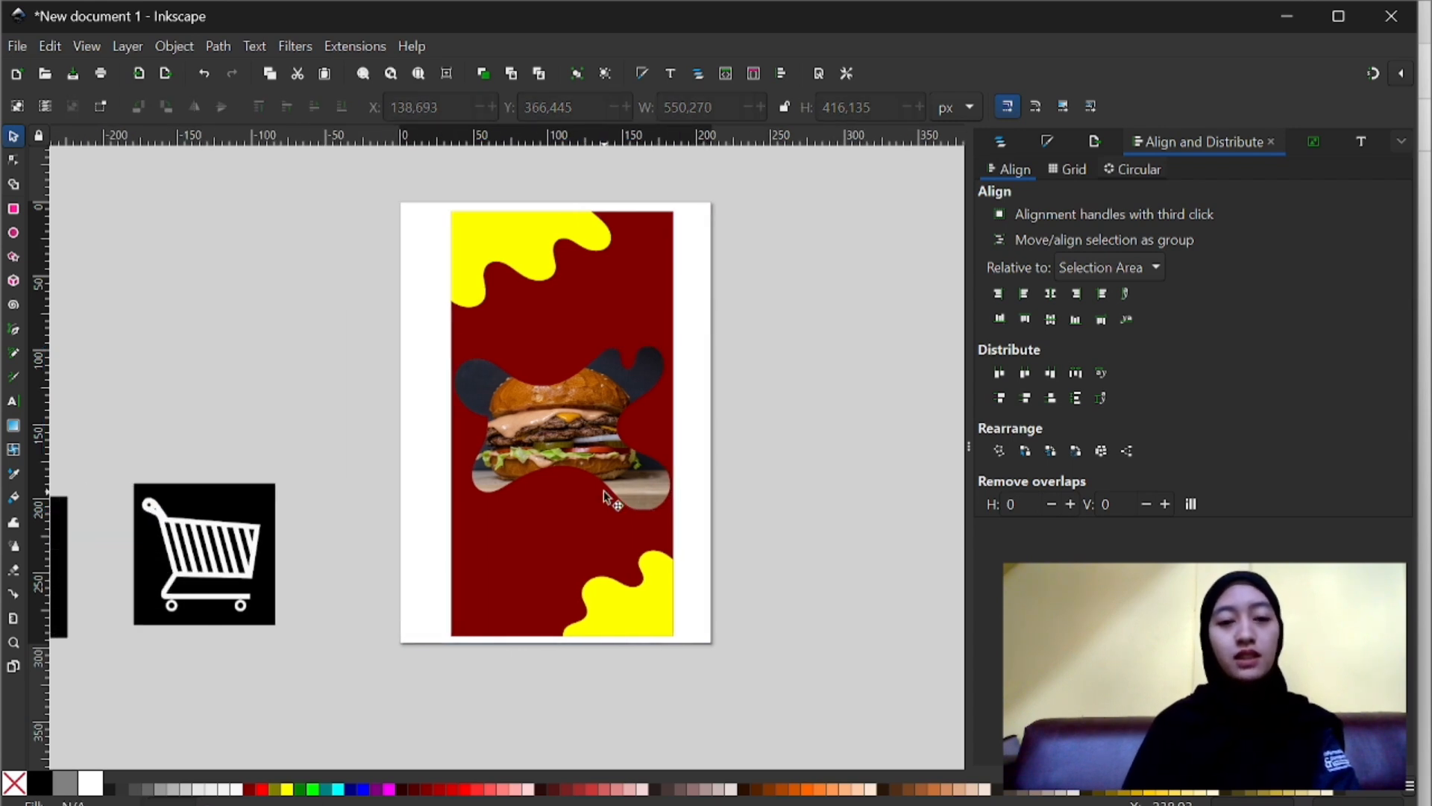
left_click(574, 423)
left_click(707, 452)
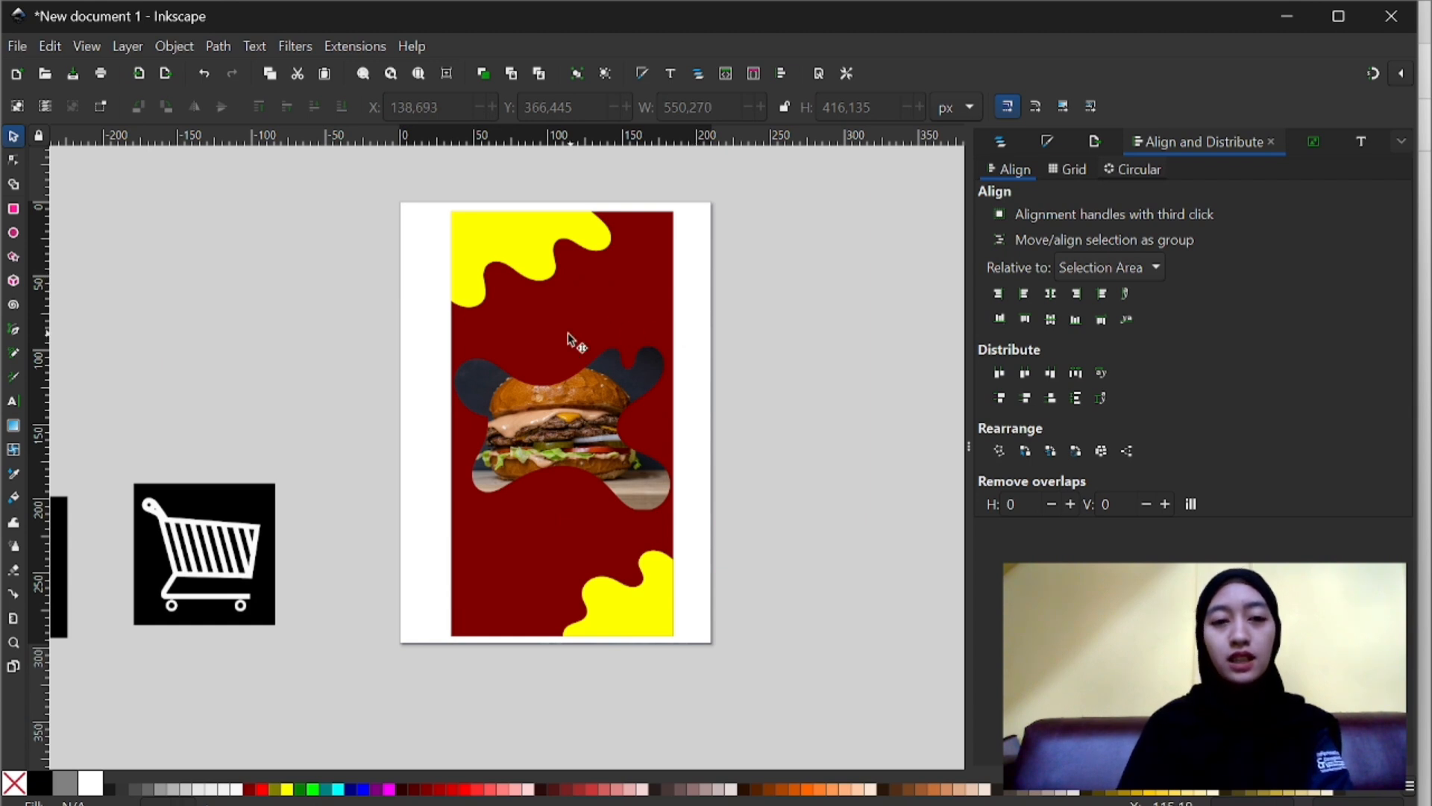
left_click(505, 249)
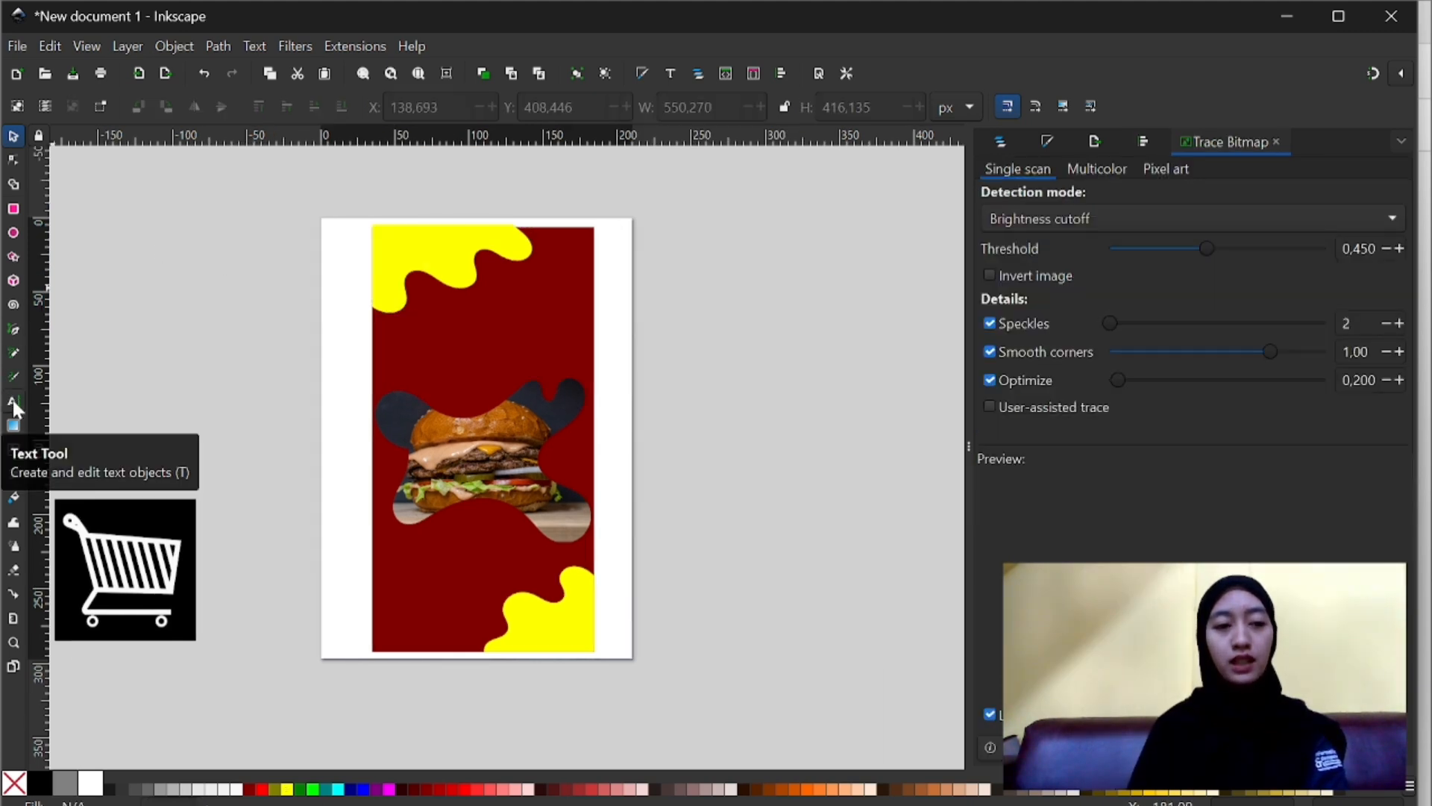
- Create a text frame to the right of the page containing "RED BURGER" in dark red Cafe Francoise
left_click(13, 402)
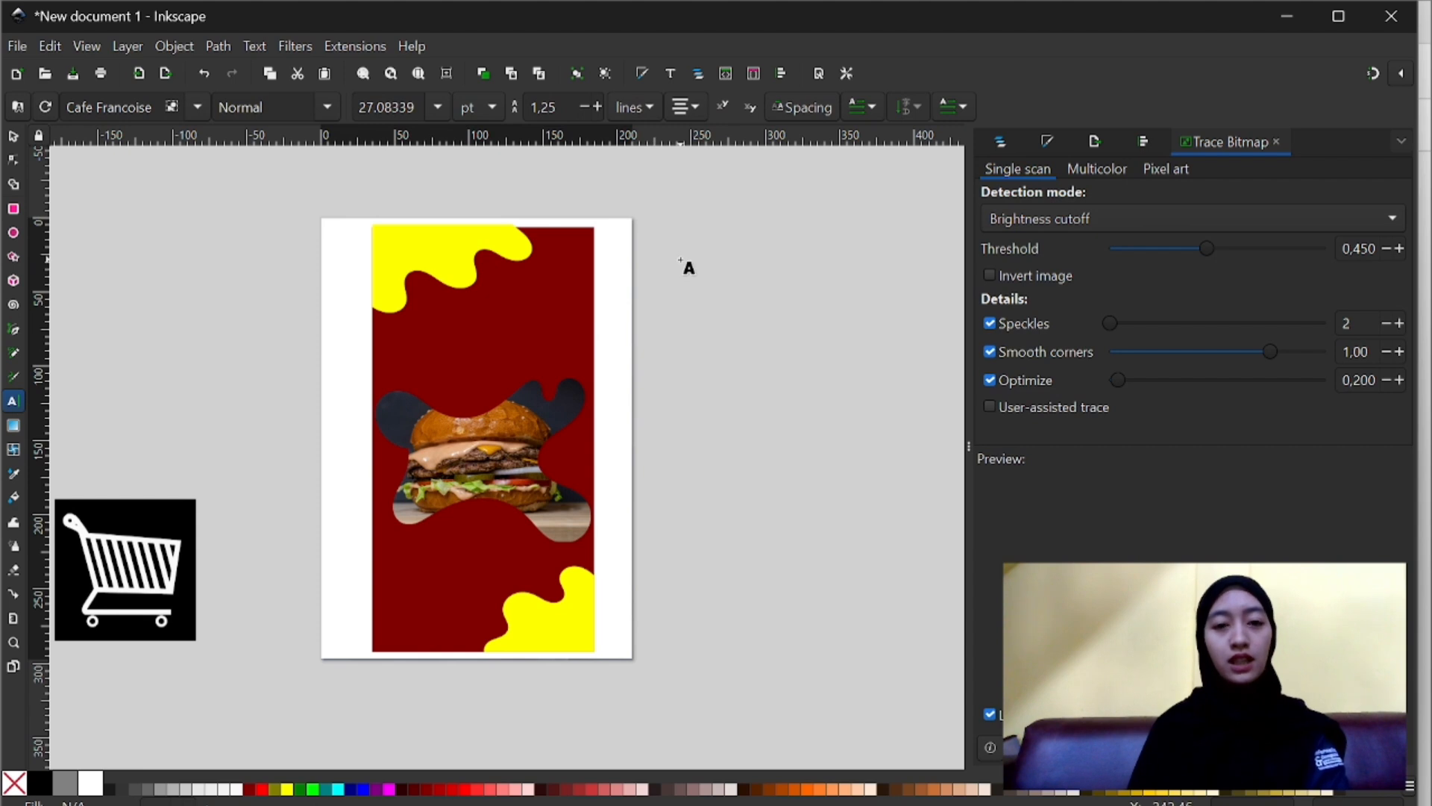
left_click_drag(679, 258, 890, 382)
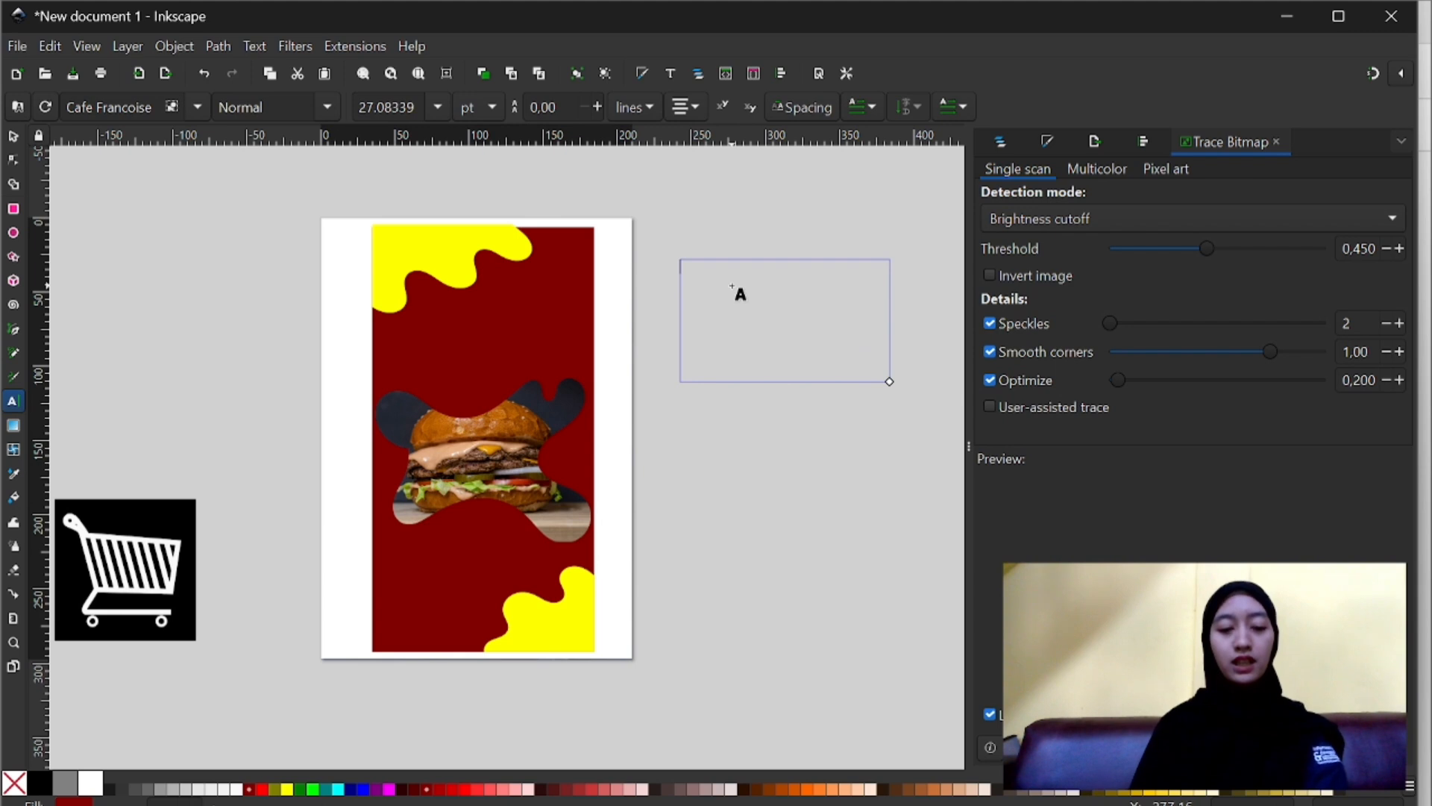
type("BE")
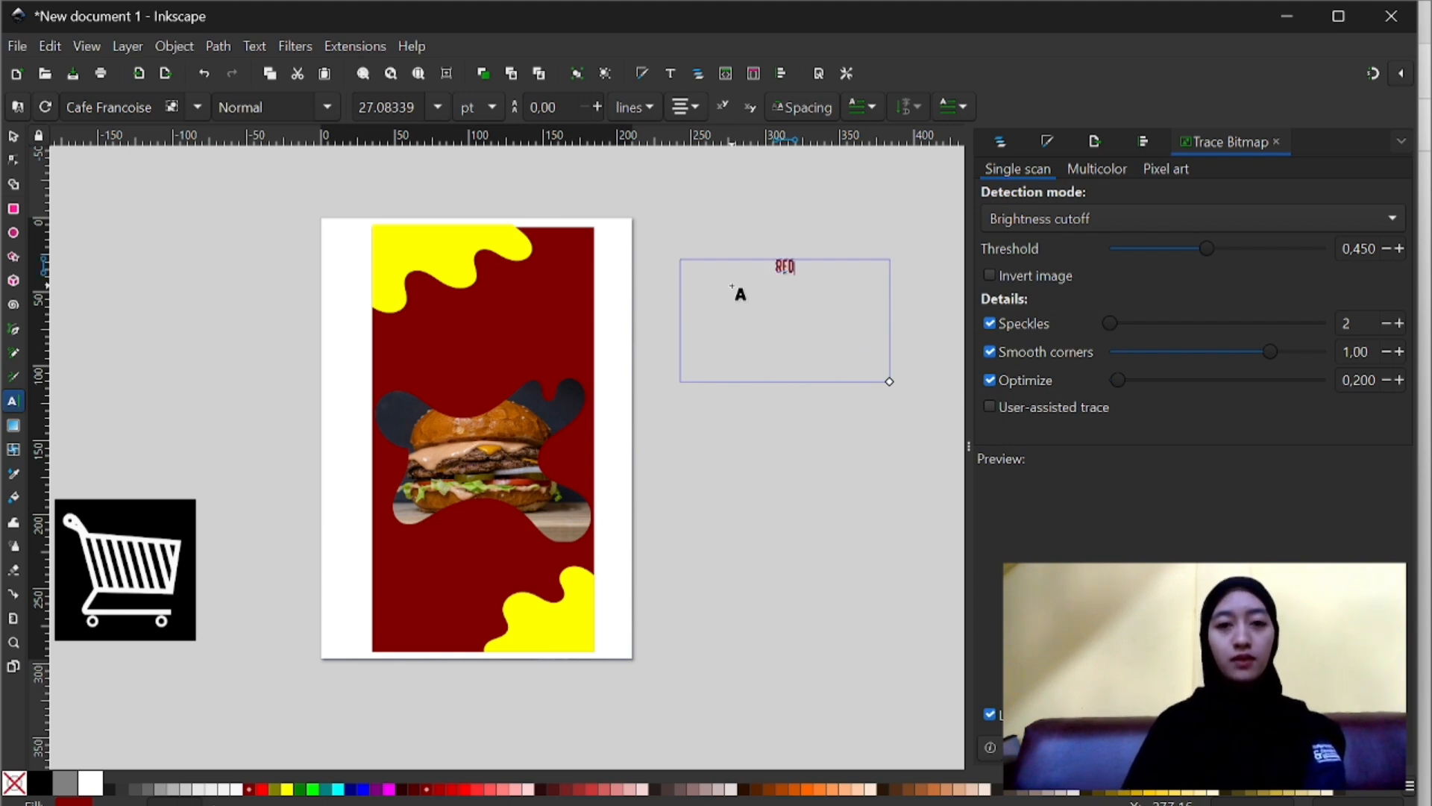
type("D BURGER")
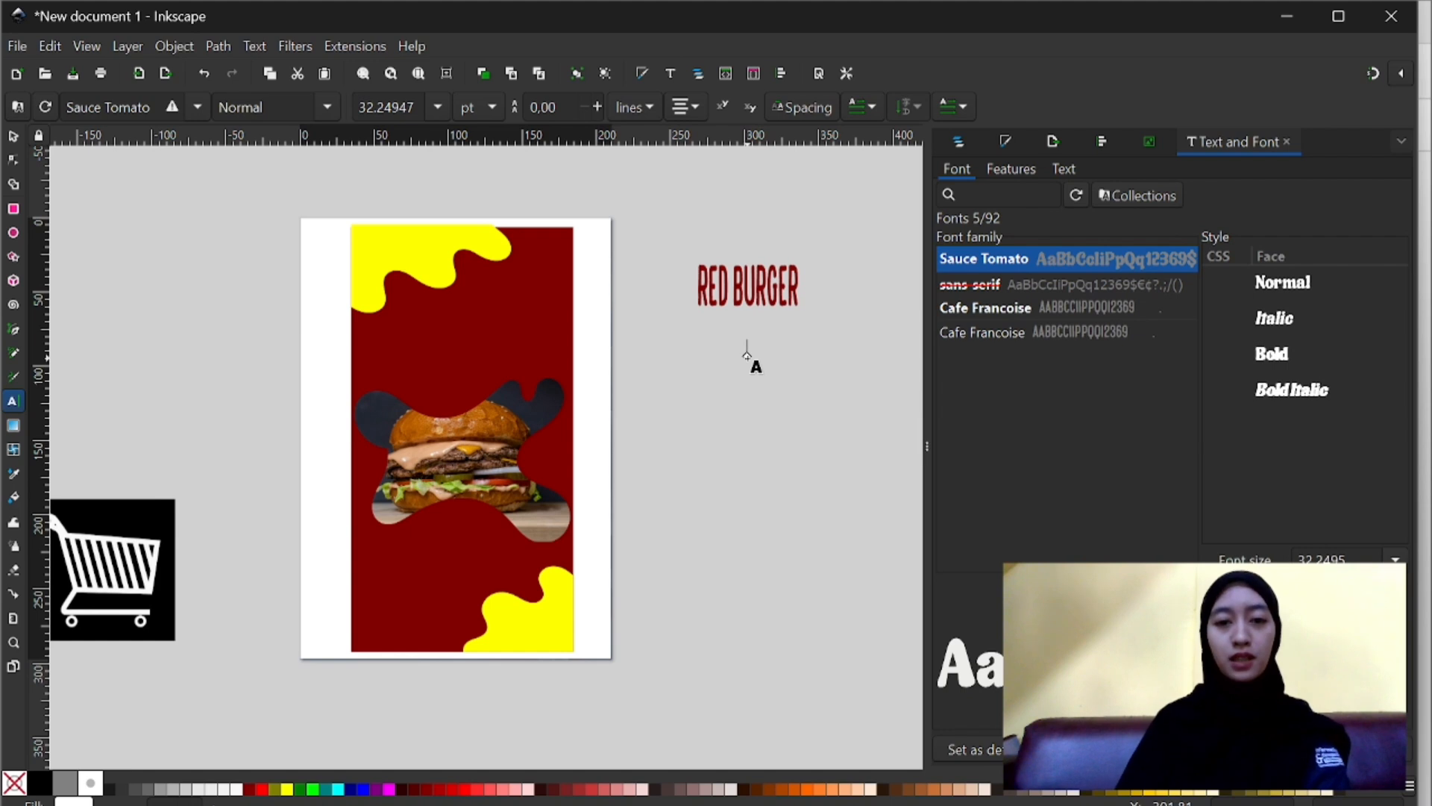
- Add the white text "SPESIAL RAMADHAN SELL" in Sauce Tomato below the RED BURGER text
left_click(747, 356)
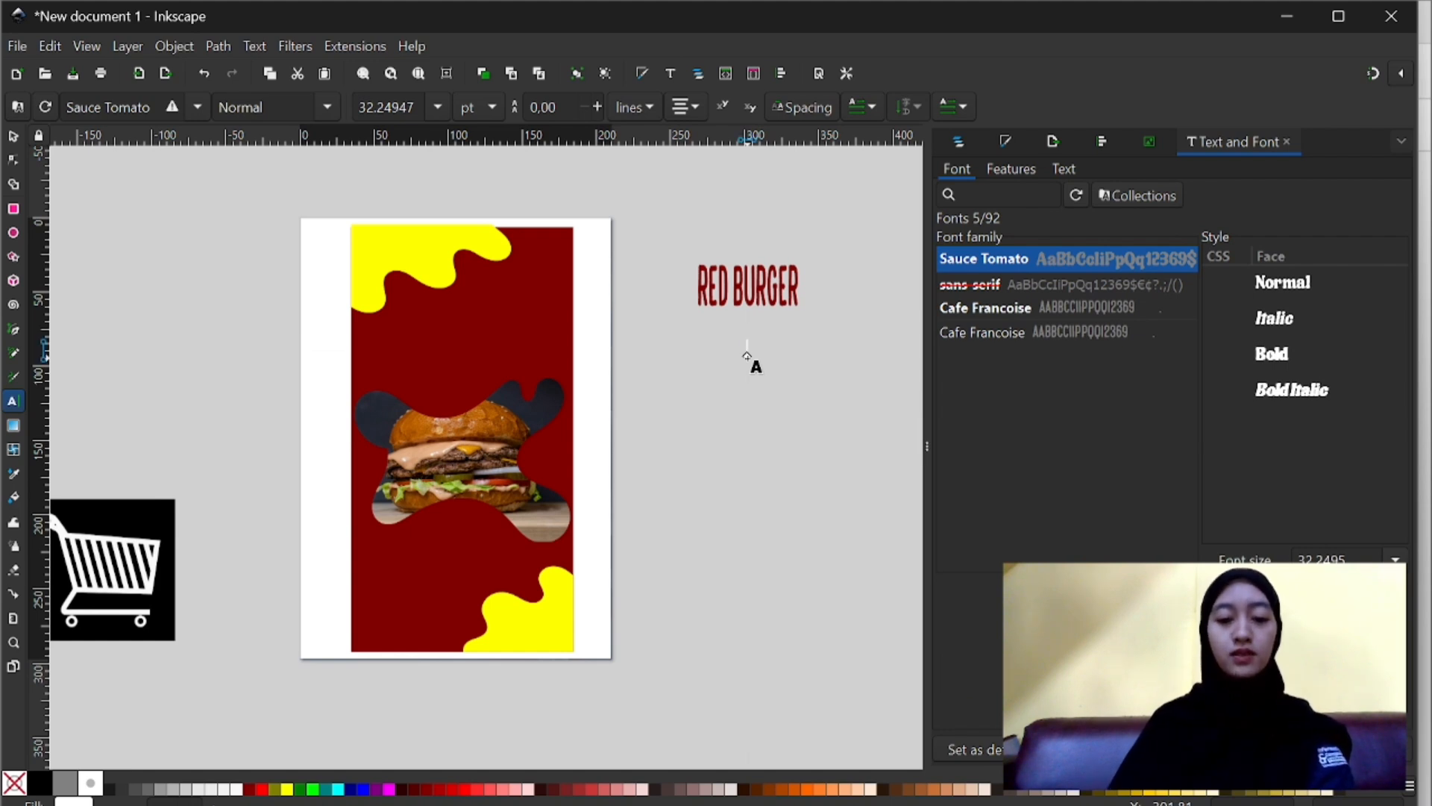
type("SOES")
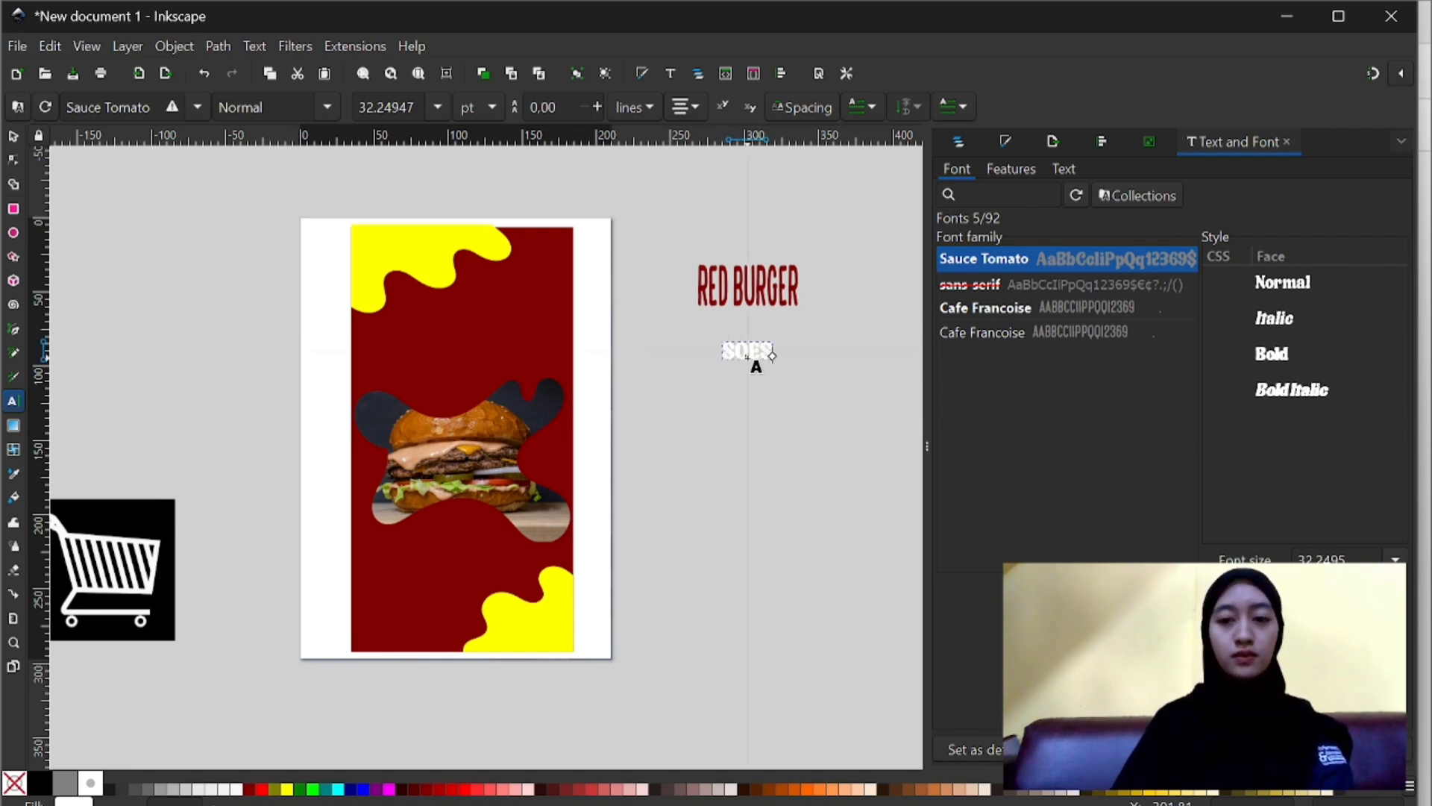
key("BackSpace")
key("BackSpace")
key("BackSpace")
key("BackSpace")
type("SPE")
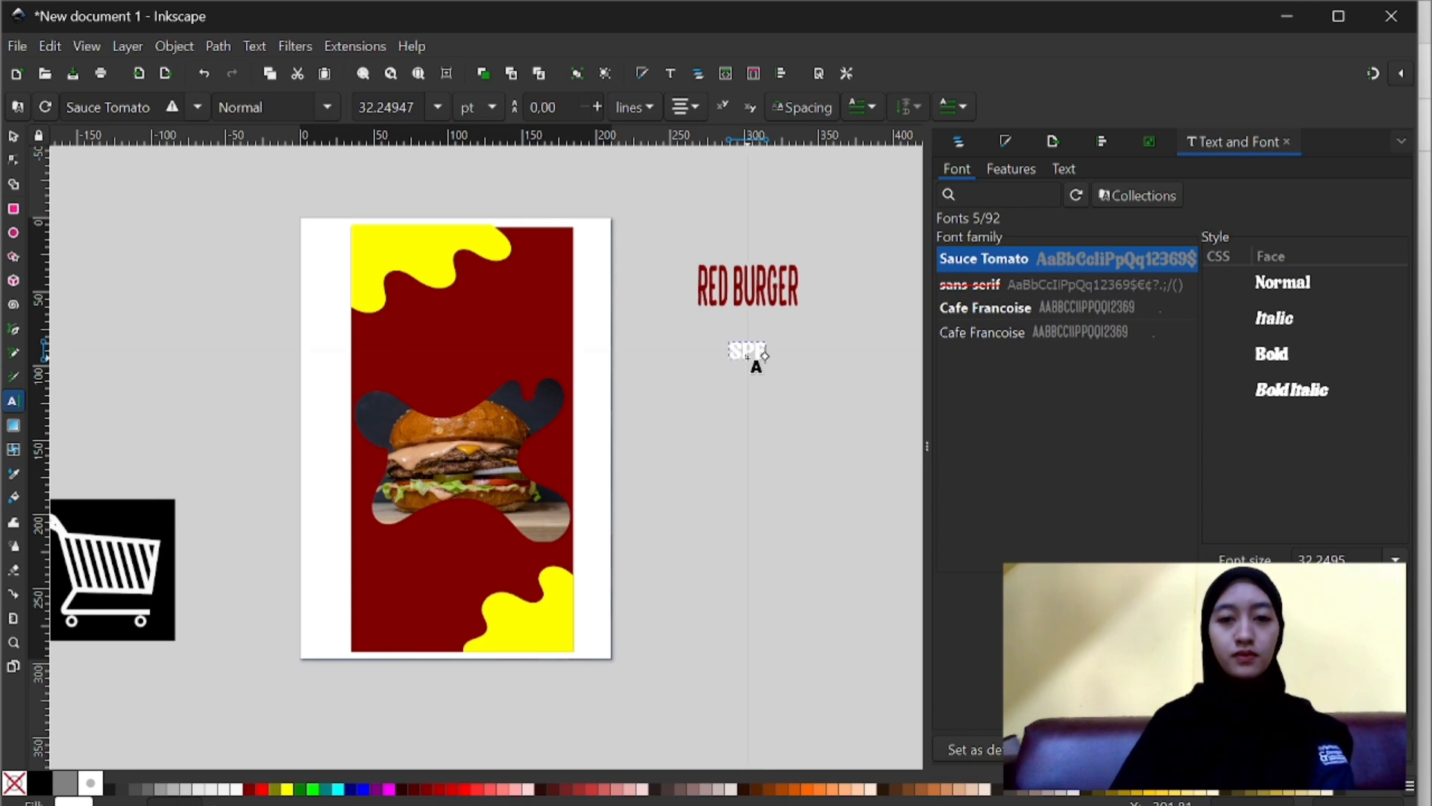
type("SIAL RAMADHAN SELL")
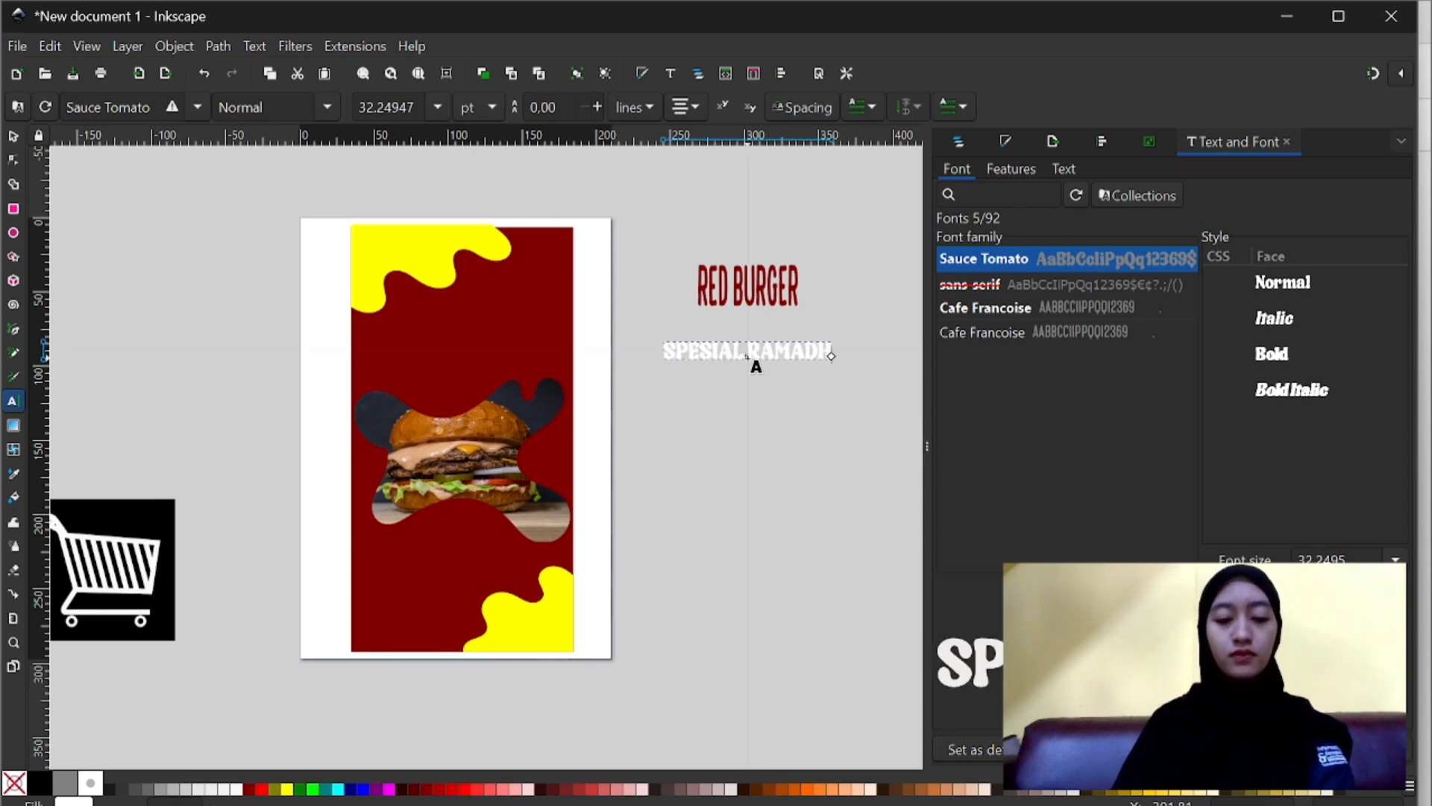
- Create a text frame below the SPESIAL RAMADHAN SELL line containing "HANYA" in dark red Cafe Francoise
left_click(779, 402)
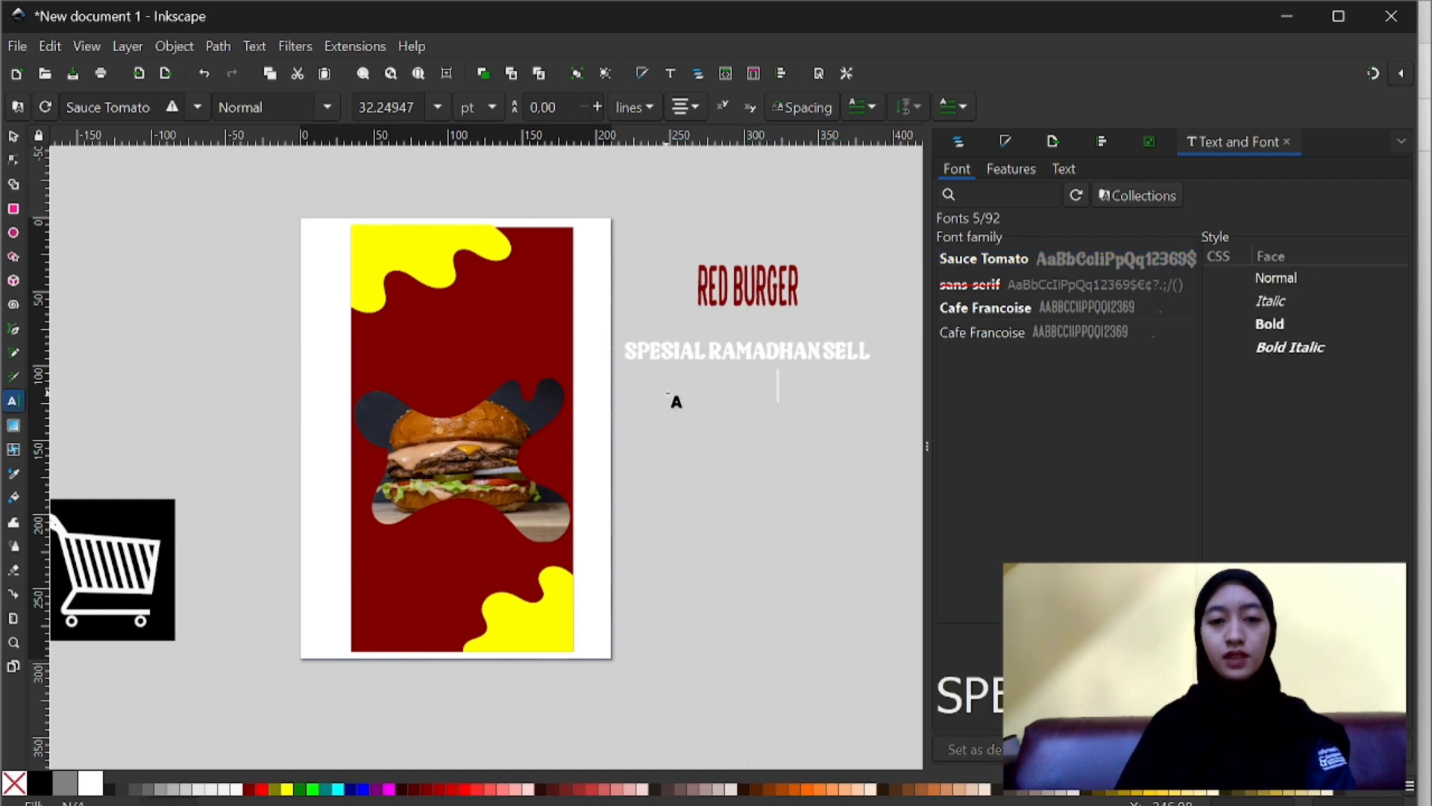
left_click_drag(668, 393, 822, 440)
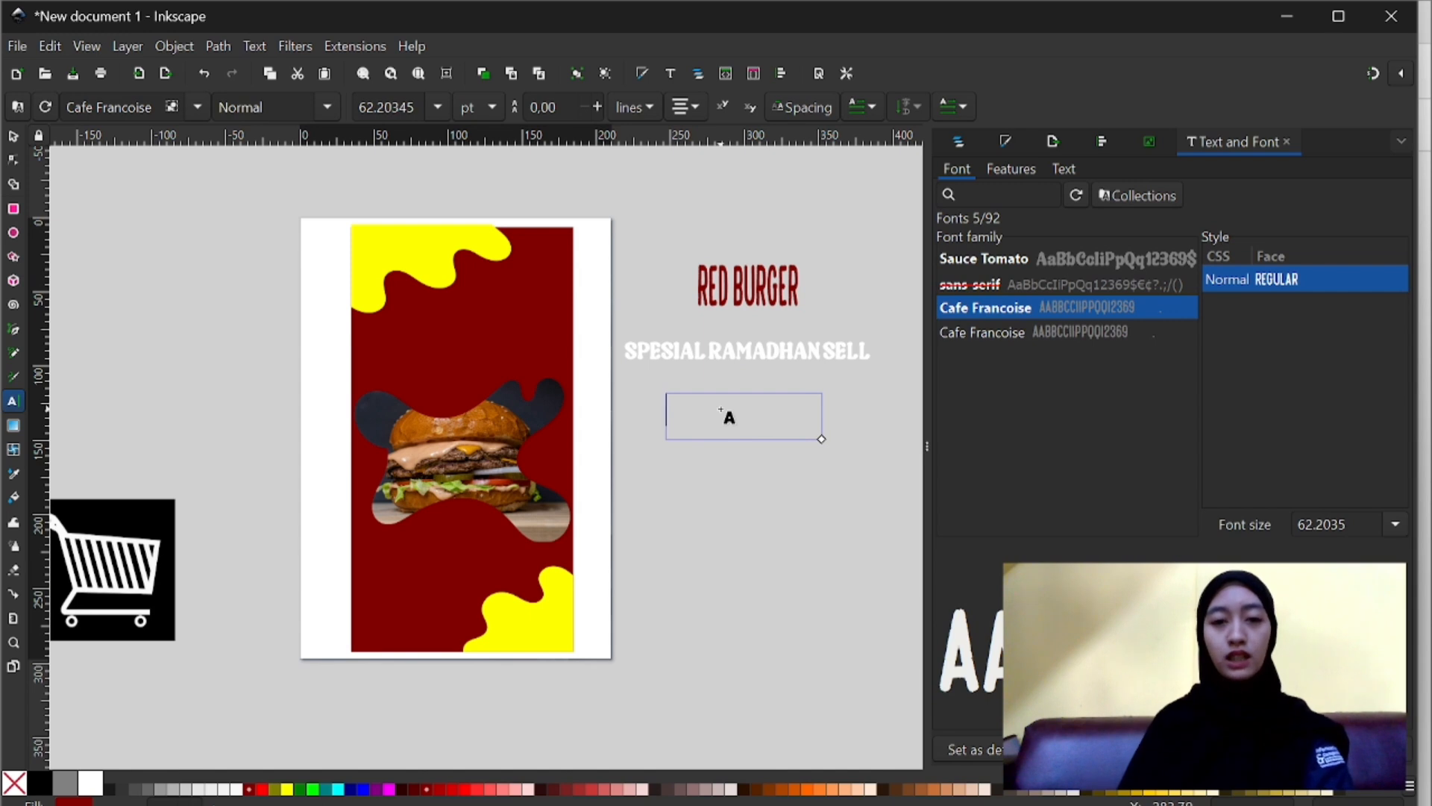
type("HAN")
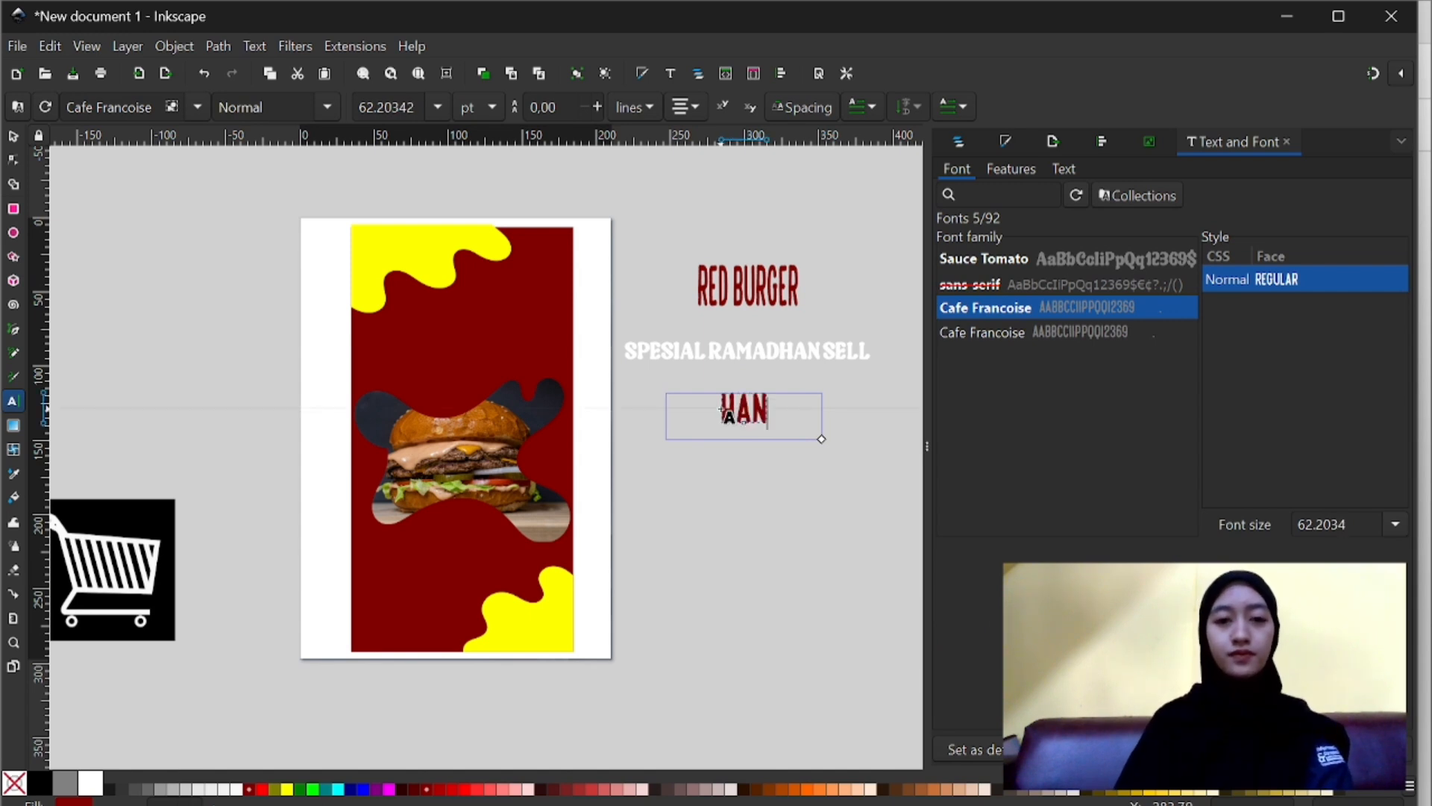
type("YA")
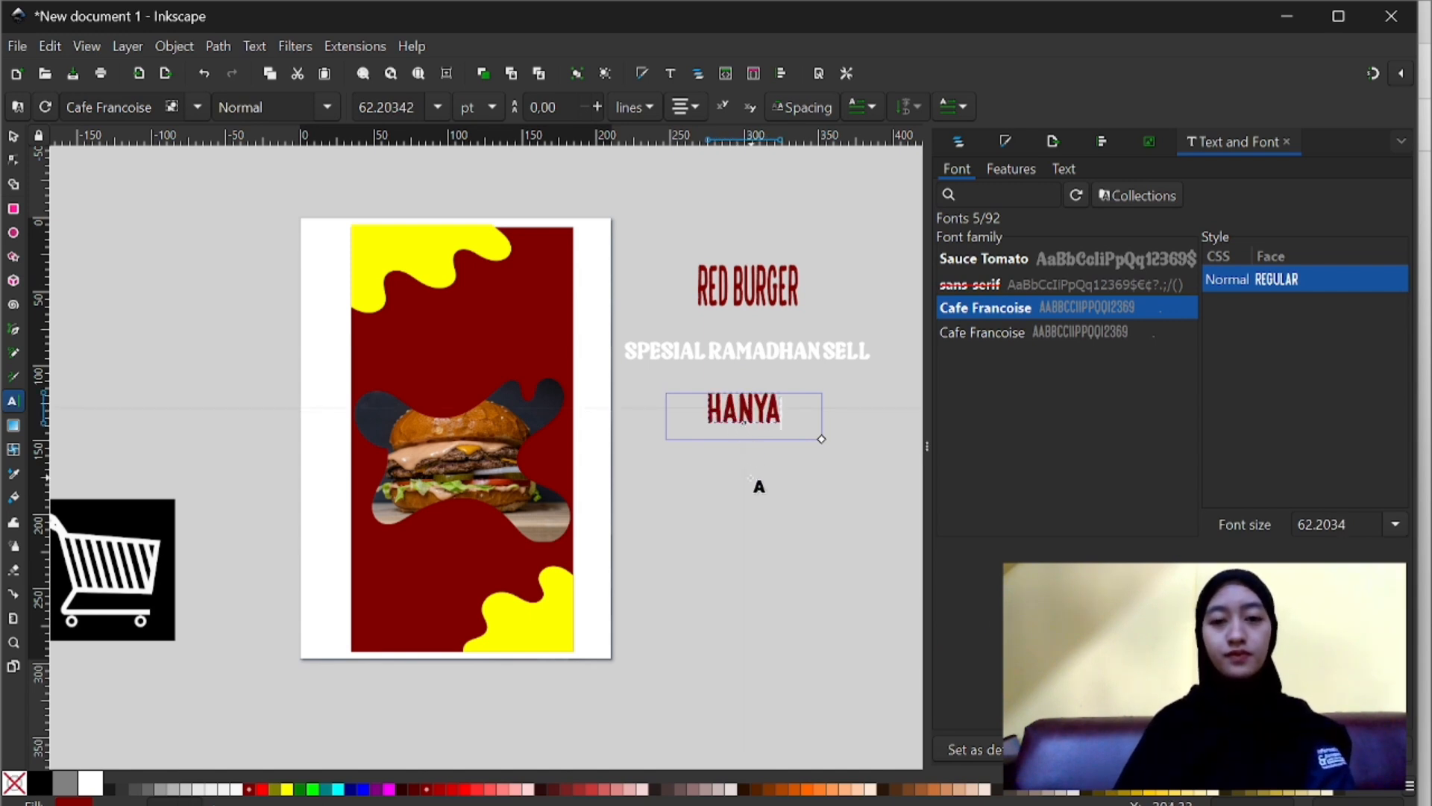
- Add the dark red Cafe Francoise text "12 K" below the HANYA text
left_click_drag(687, 480, 835, 527)
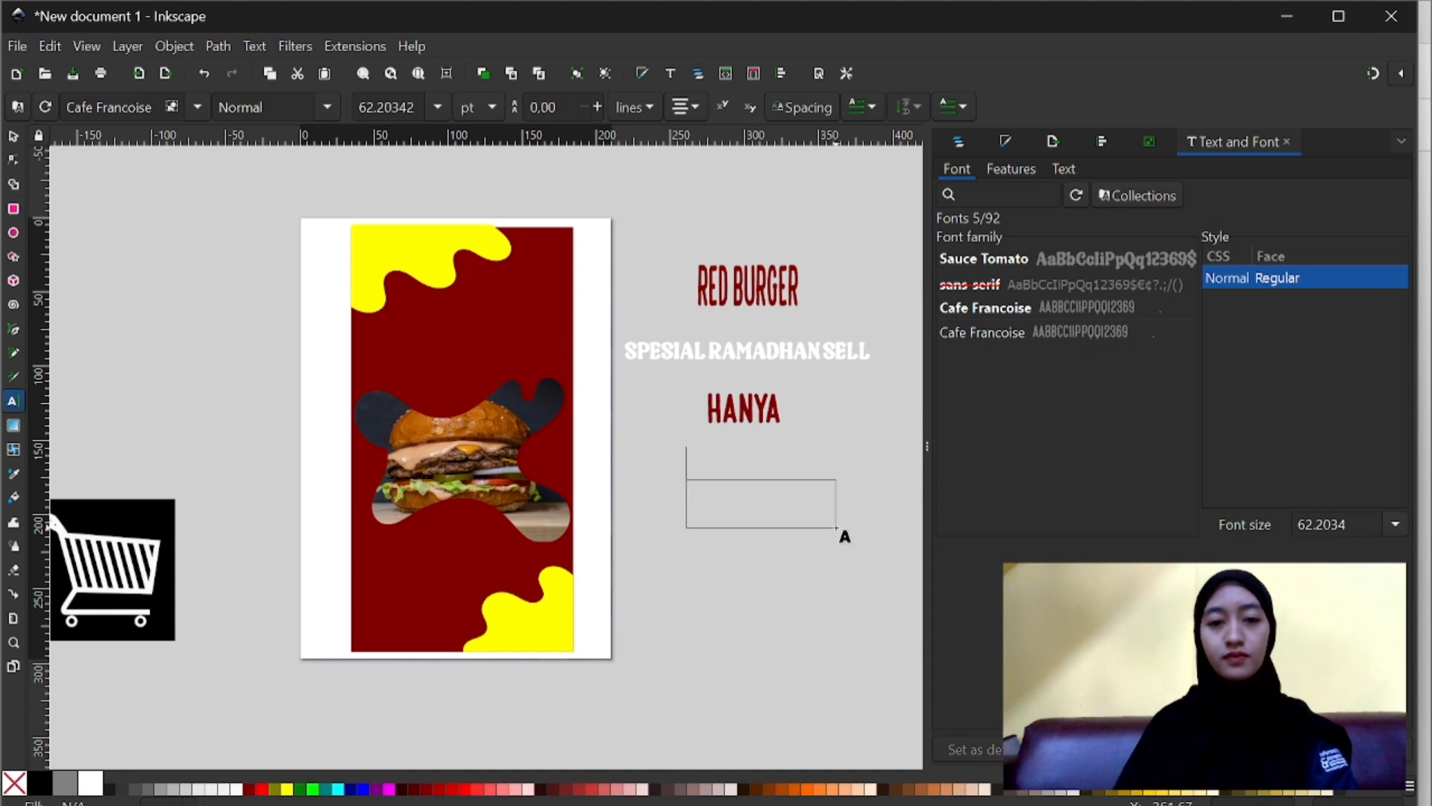
left_click(738, 499)
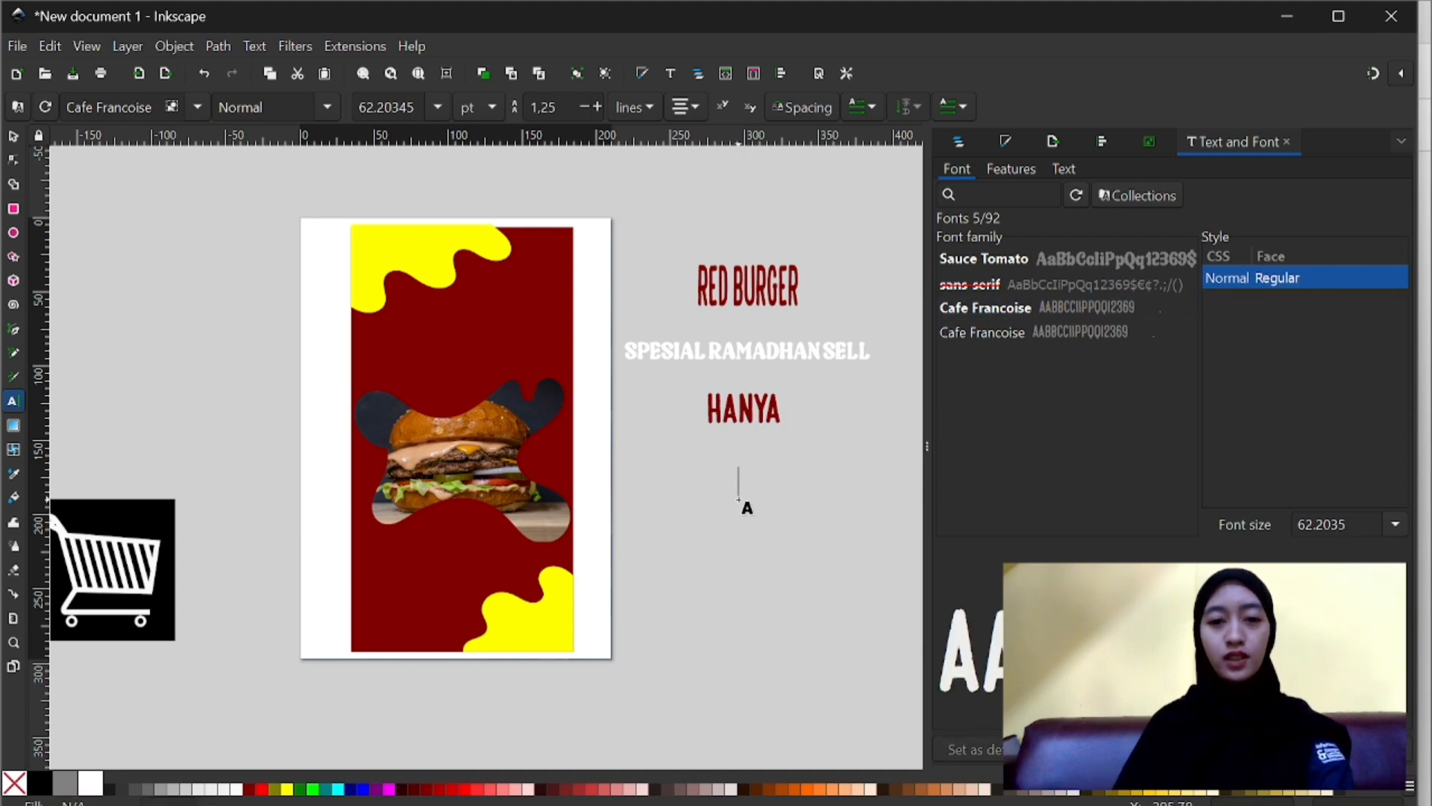
type("12 K")
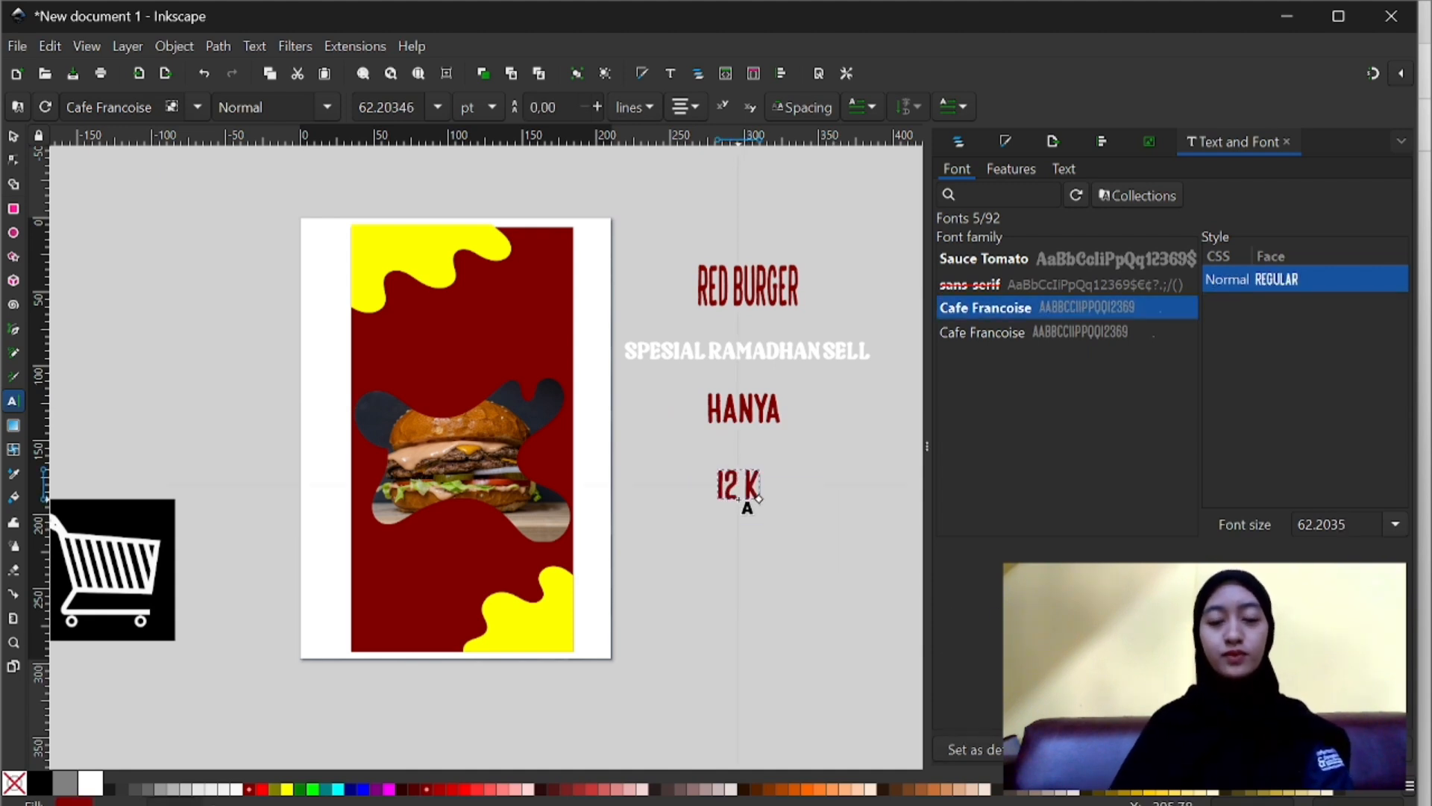
left_click(13, 138)
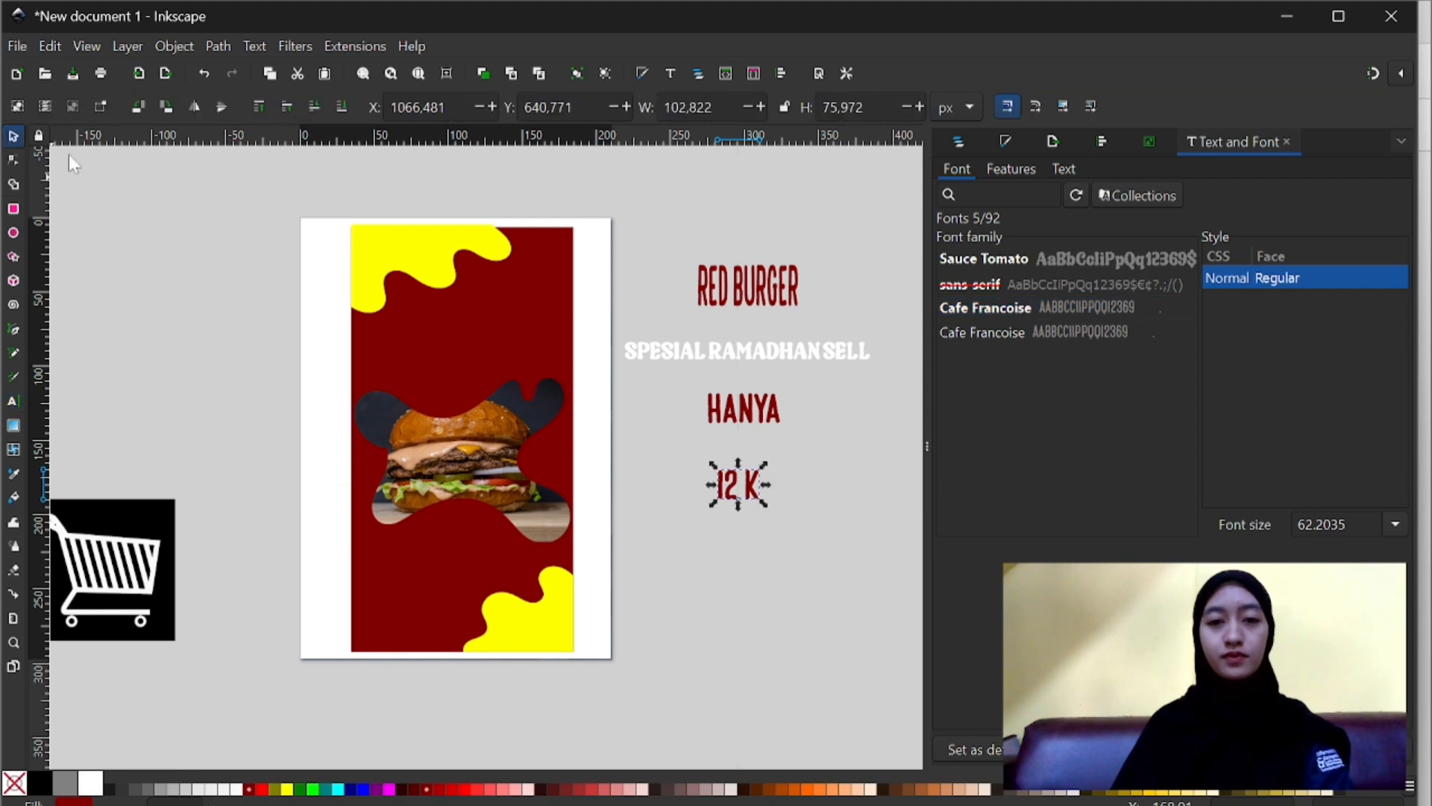
- Fill the RED BURGER text with white and move it onto the poster above the burger, at about X 401, Y 169 px
left_click(779, 421)
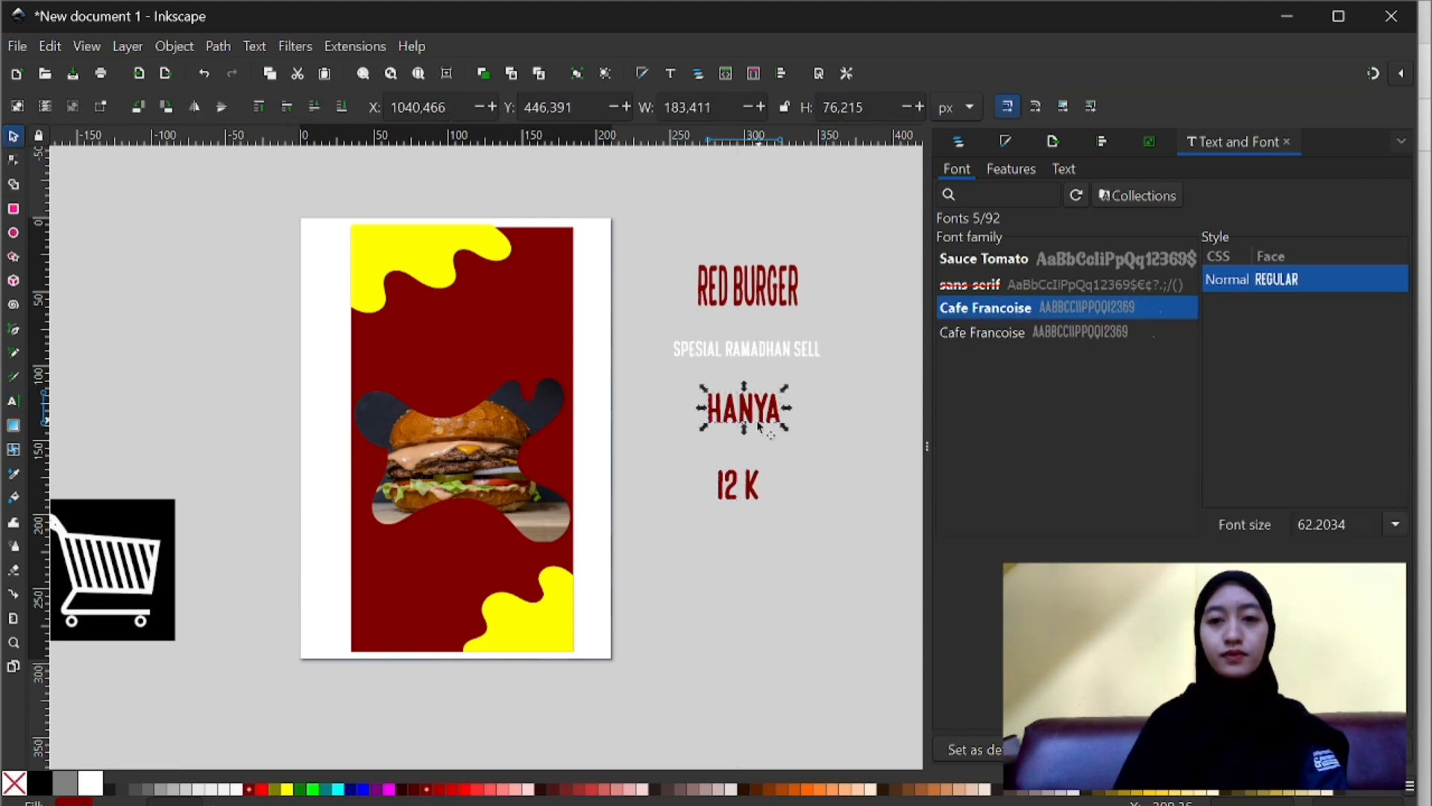
left_click(740, 493)
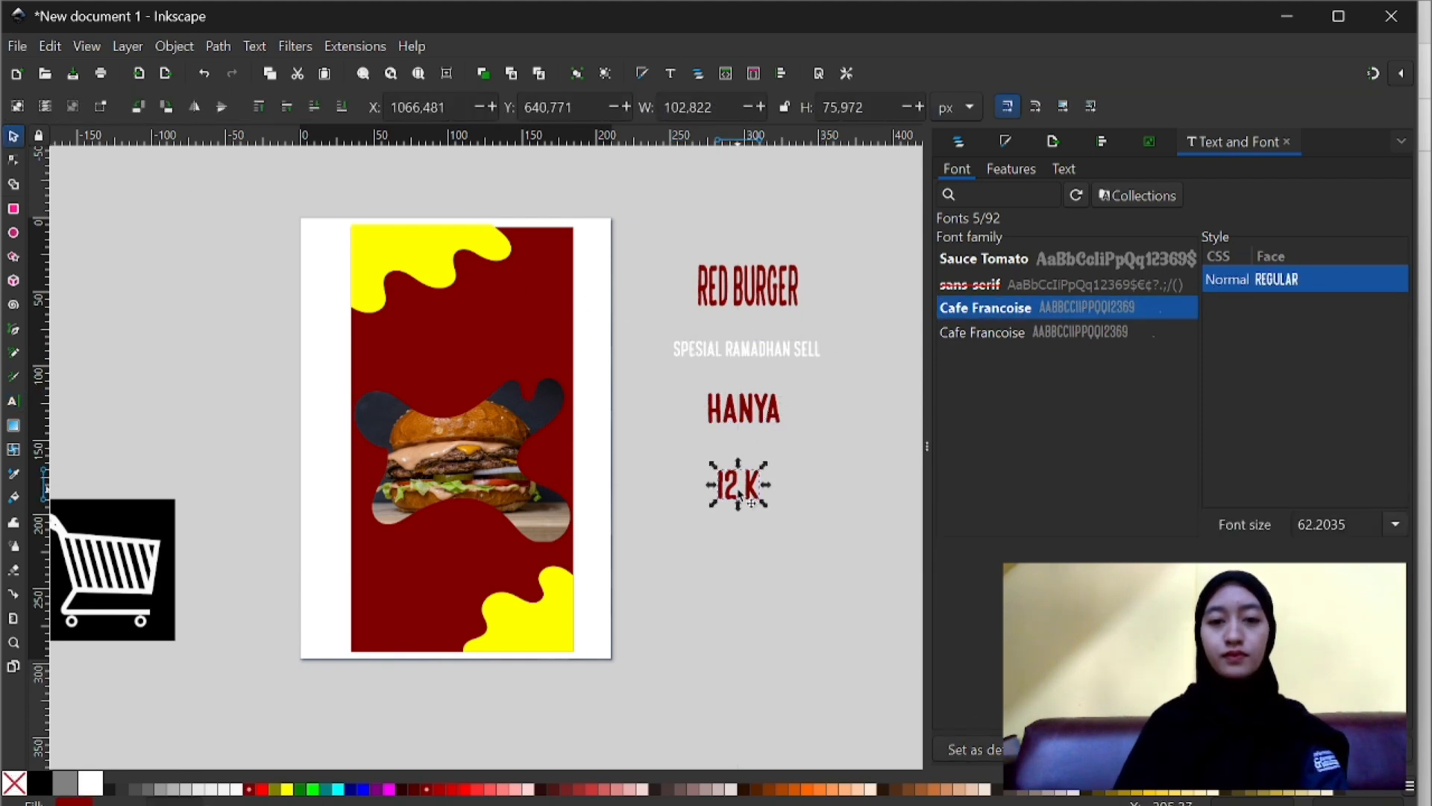
left_click(755, 301)
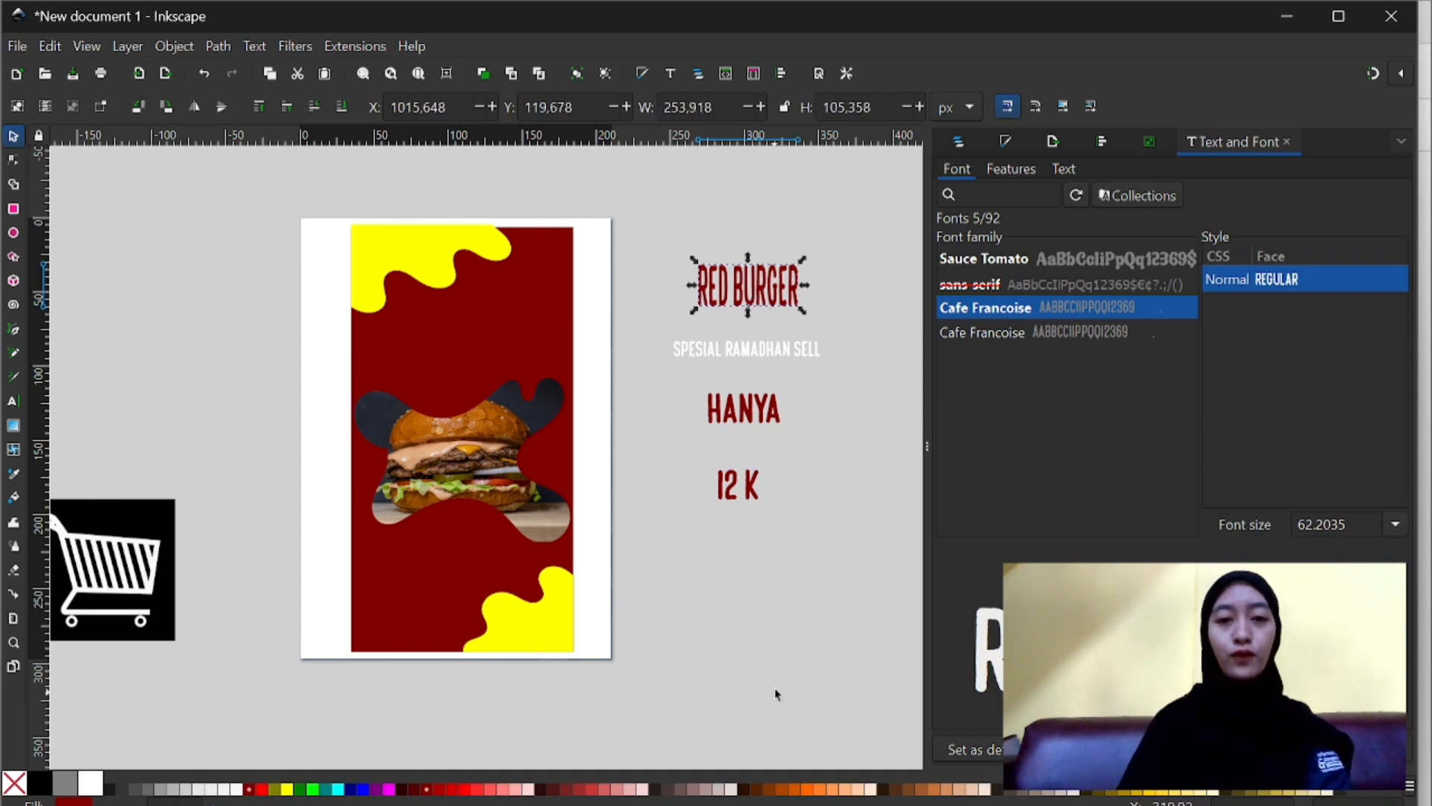
left_click(92, 786)
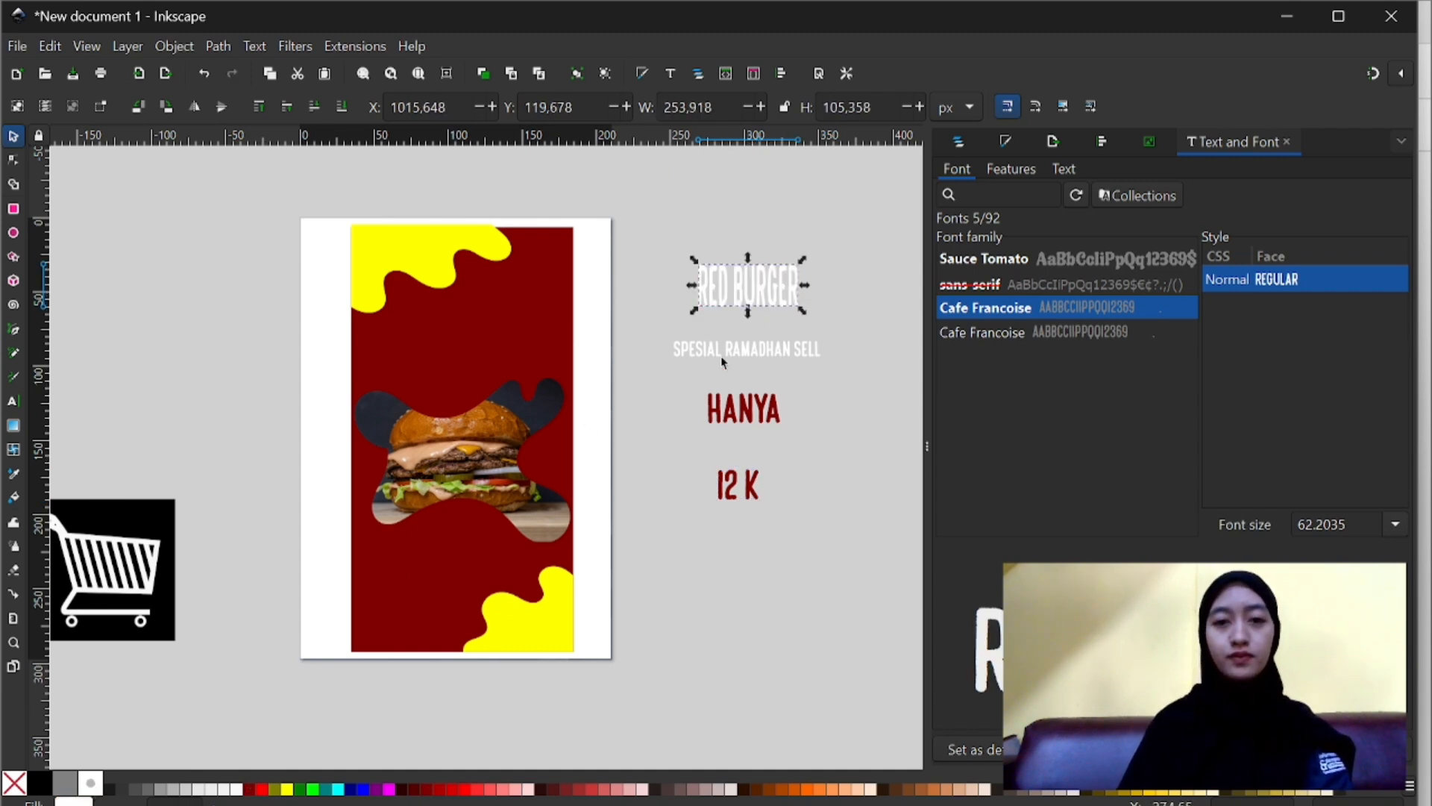
left_click_drag(729, 289, 481, 309)
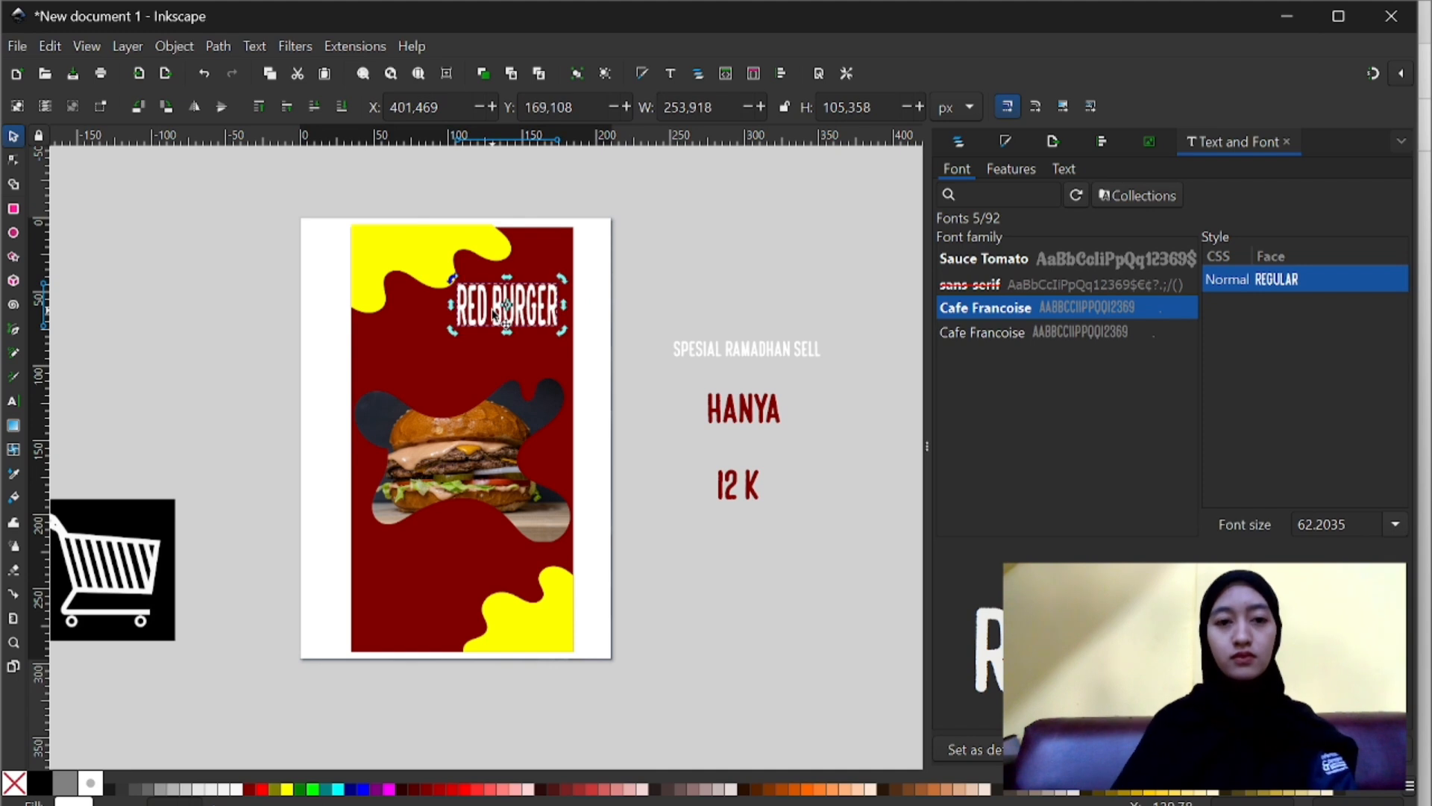
- Break the RED BURGER text into two lines, with BURGER below RED
double_click(492, 314)
key("Return")
left_click(719, 245)
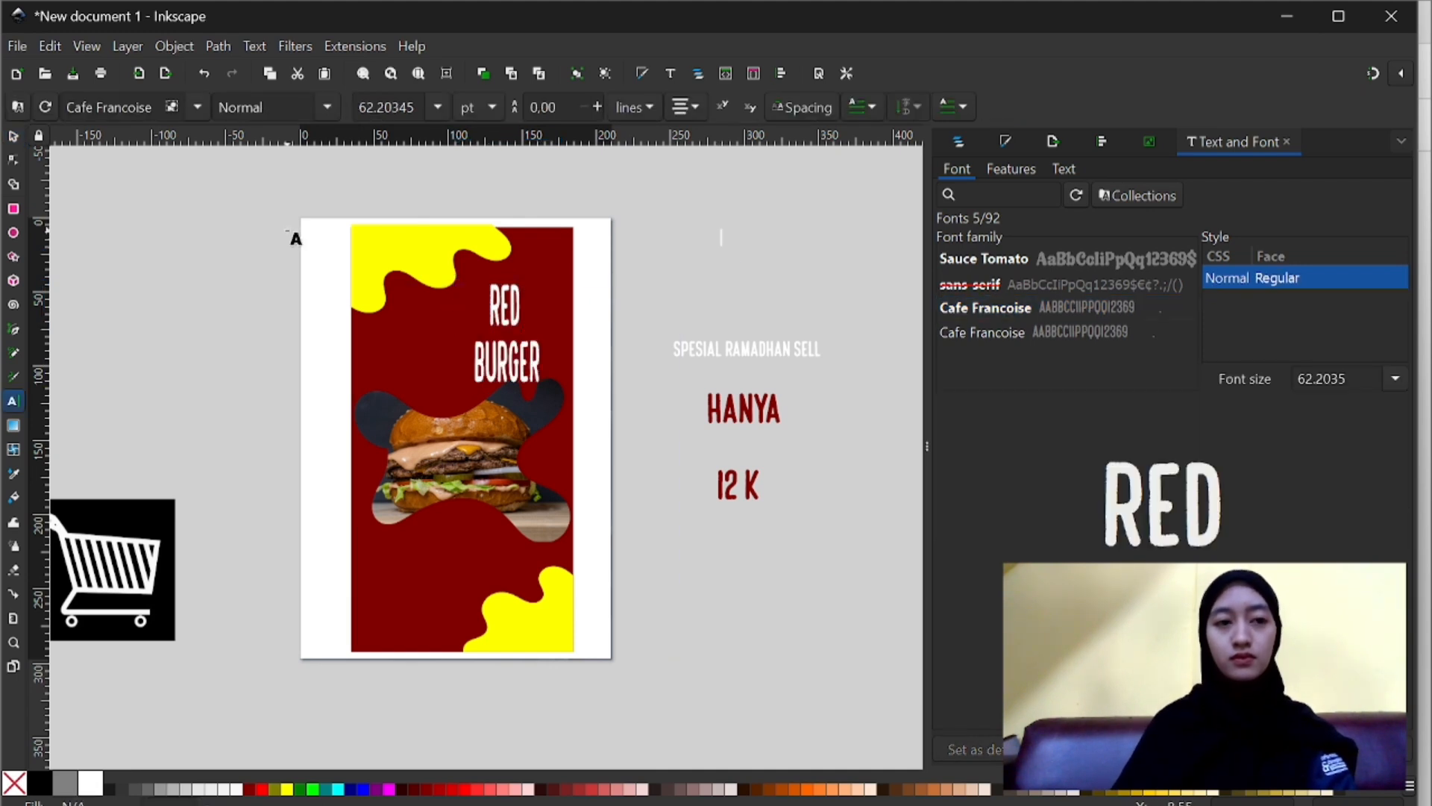
- Scale the two-line RED BURGER text to about 126 by 205 px and place it in the dark red rectangle's upper-right corner
left_click(13, 137)
left_click(486, 350)
left_click_drag(544, 386, 563, 311)
left_click(617, 361)
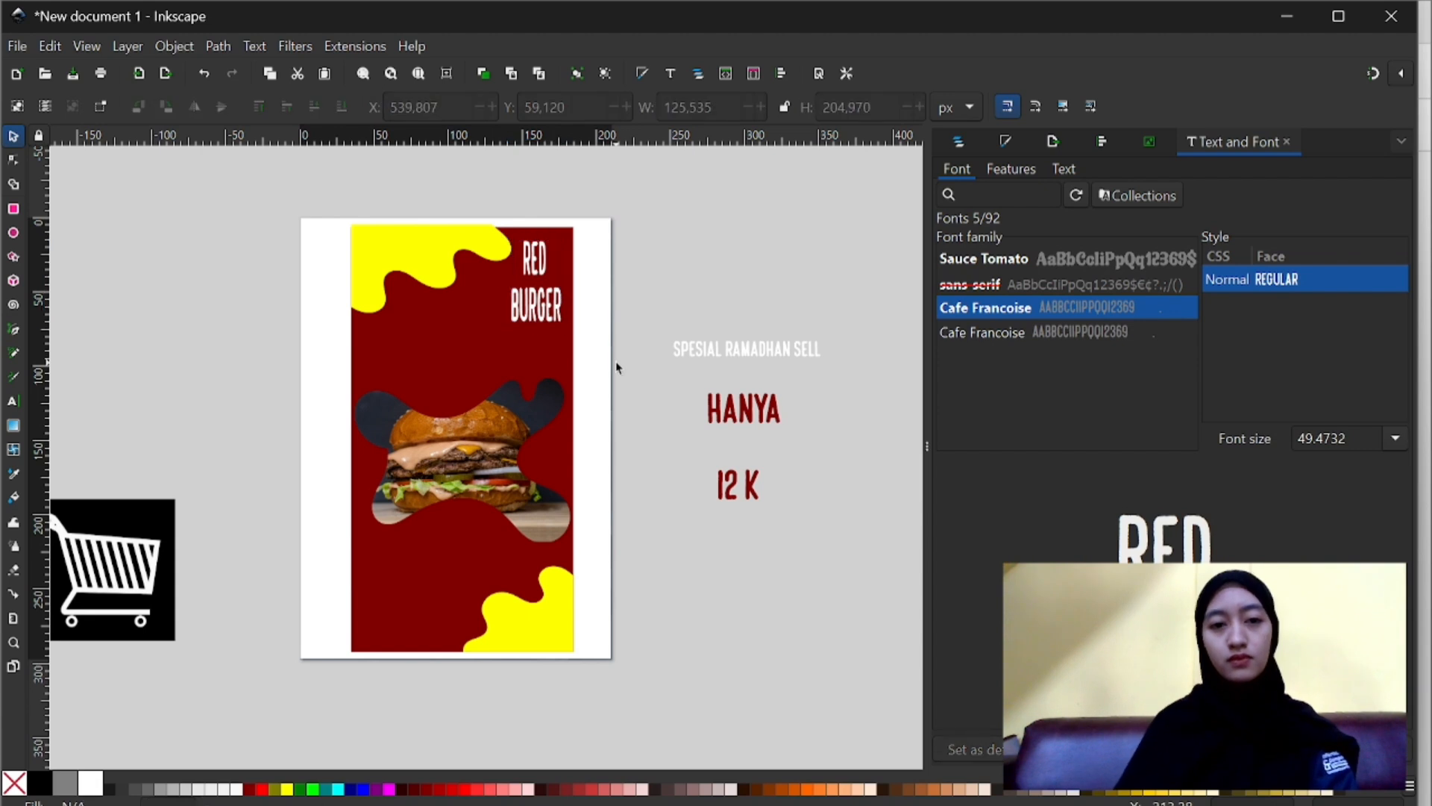
- Place the SPESIAL RAMADHAN SELL text above the burger at about 465 by 40 px and nudge RED BURGER down to Y 77.120 px
left_click_drag(734, 360, 447, 352)
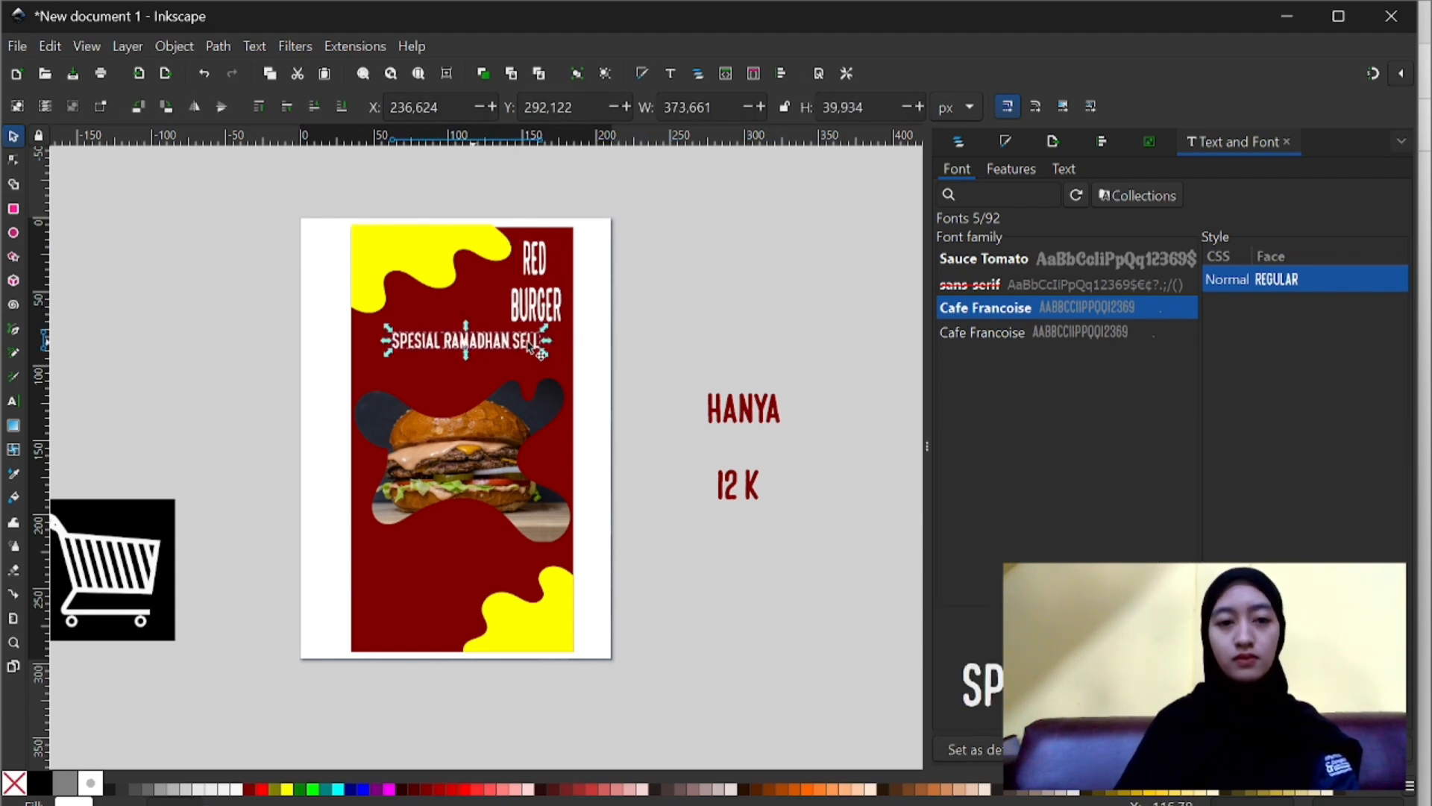
left_click_drag(558, 343, 521, 352)
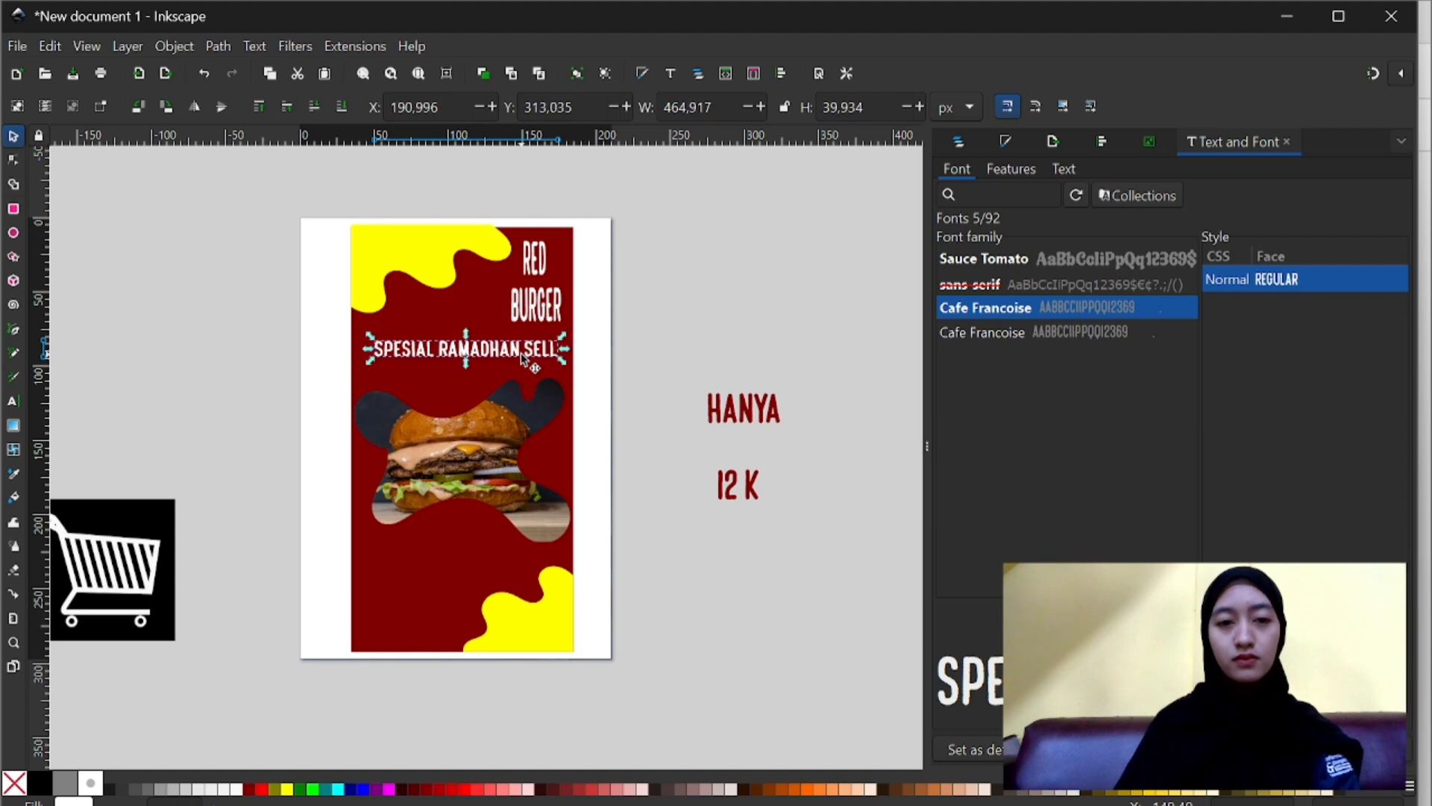
left_click(543, 310)
key("Down")
key("Down")
key("Down")
key("Down")
key("Down")
key("Down")
key("Down")
key("Down")
key("Down")
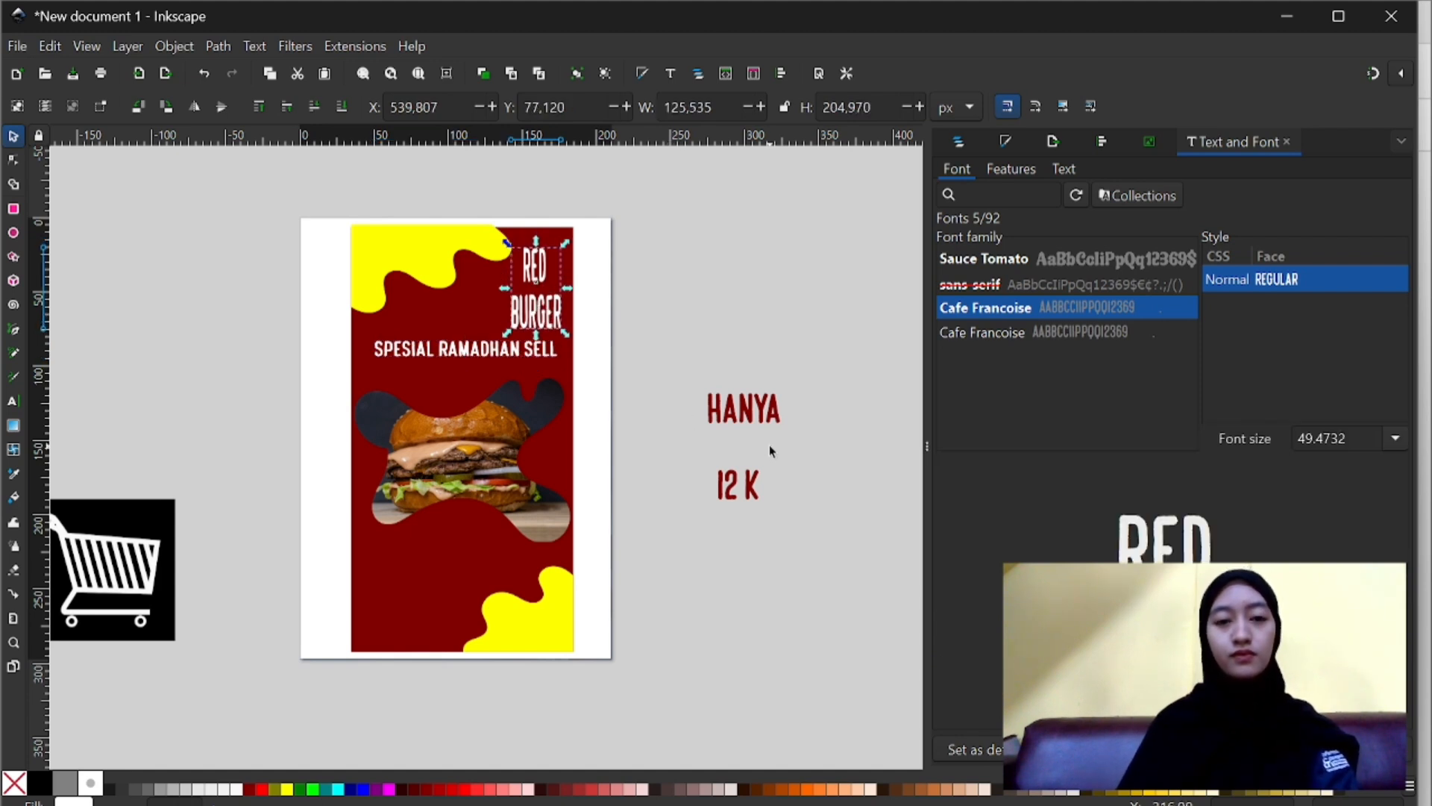
key("Escape")
- Draw a white circle about 184 by 194 px over the upper-right part of the burger photo
scroll(769, 445, "left", 2)
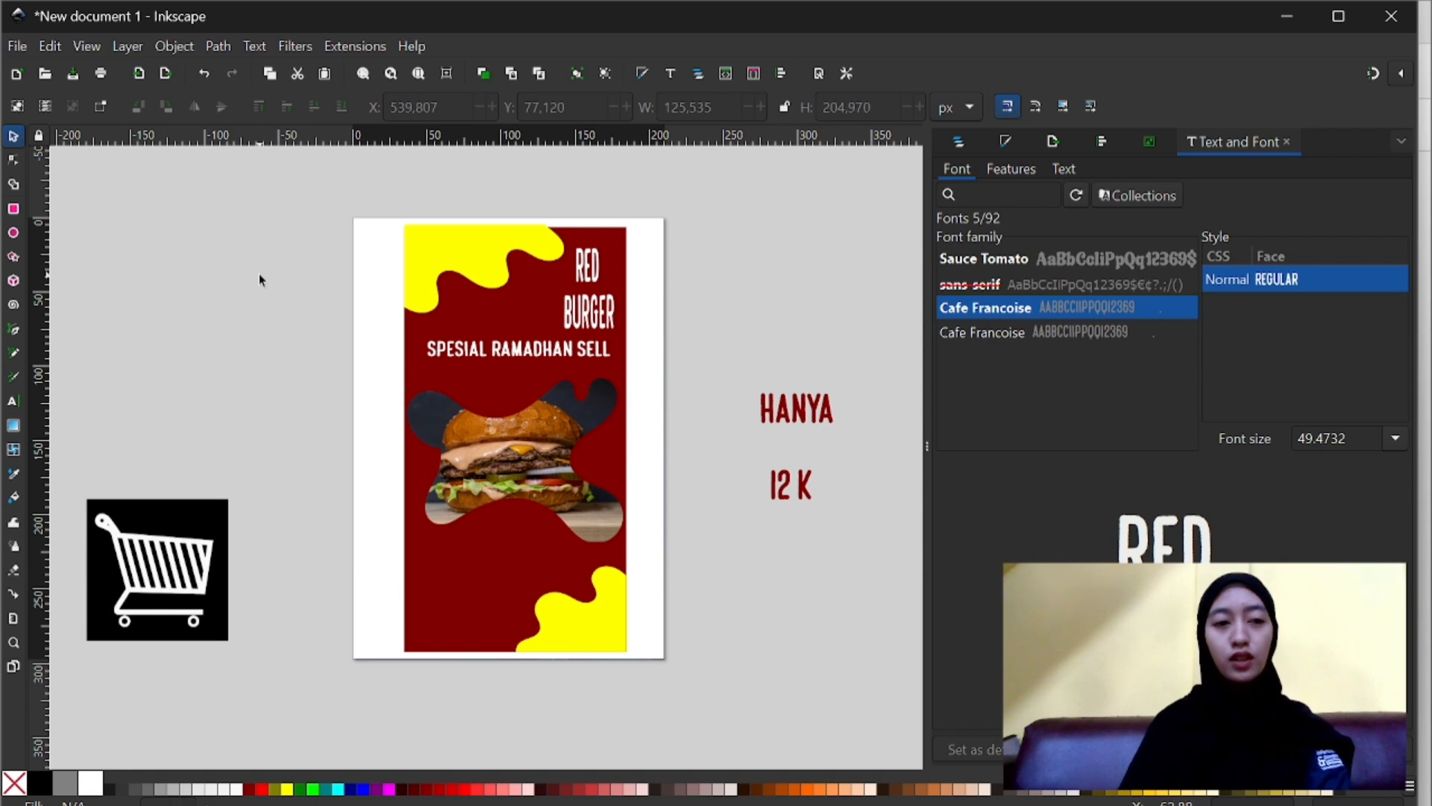
left_click(14, 234)
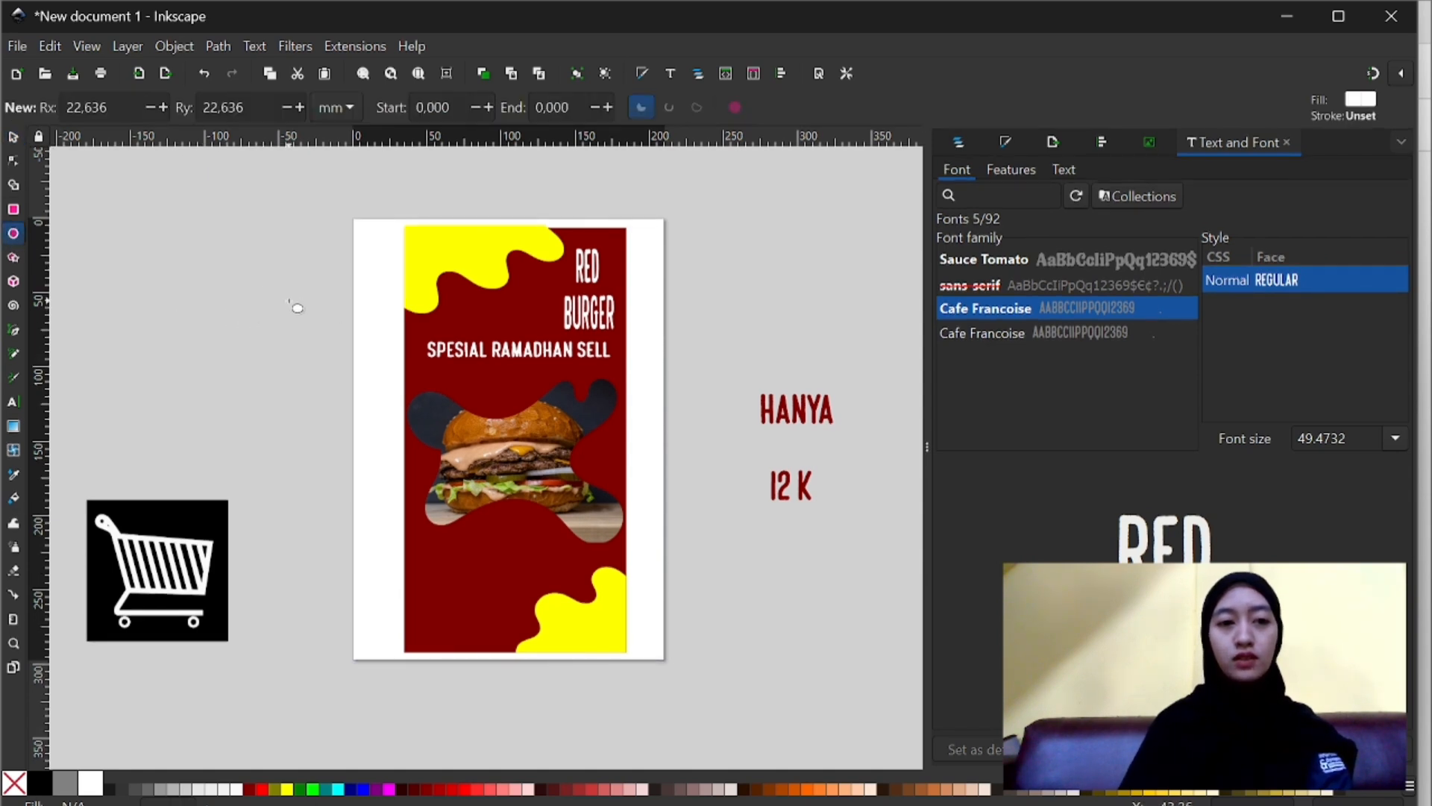
left_click_drag(289, 302, 589, 409)
left_click(14, 136)
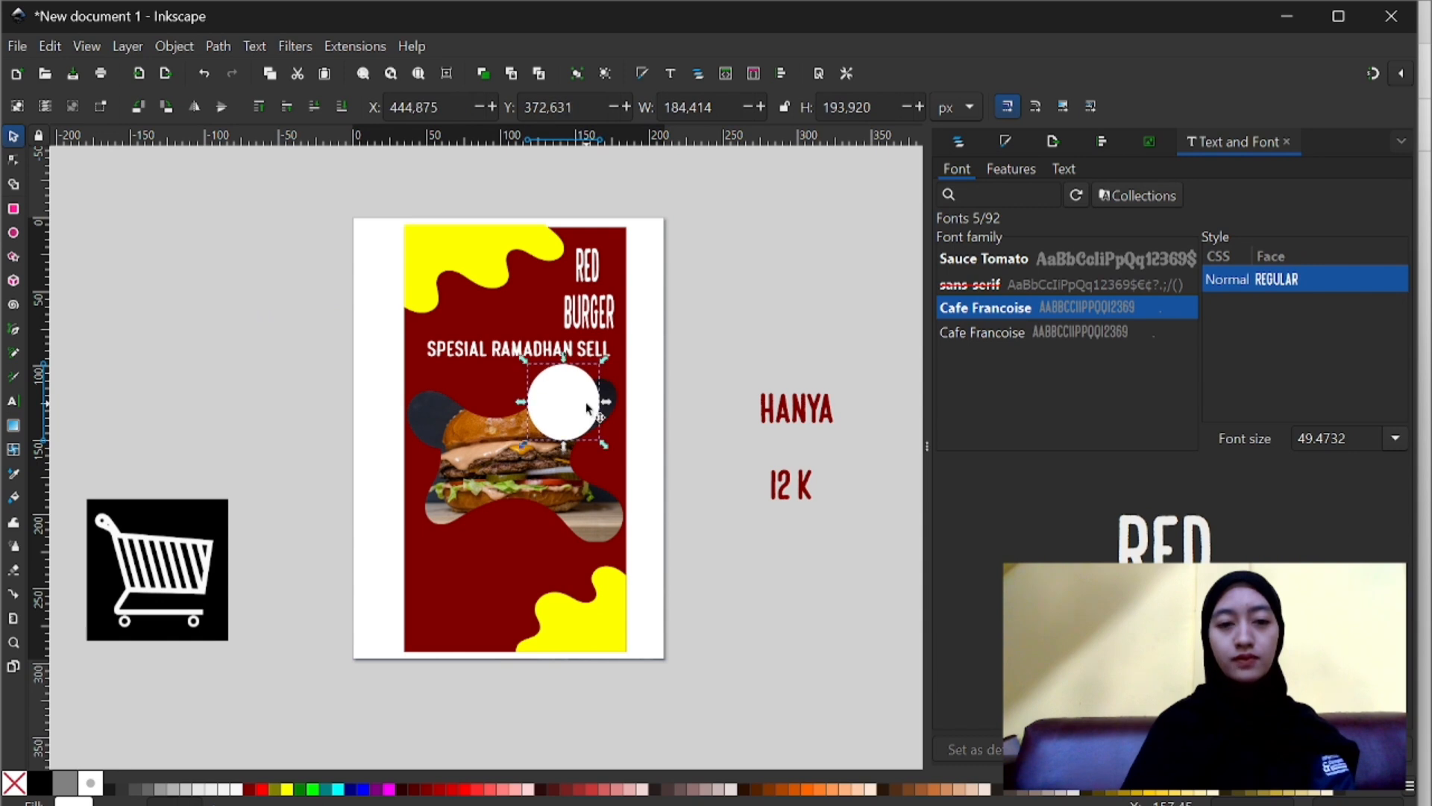
- Nudge the SPESIAL RAMADHAN SELL text up to Y 309.035 px, just below RED BURGER
left_click(510, 355)
key("Up")
key("Up")
left_click(605, 317)
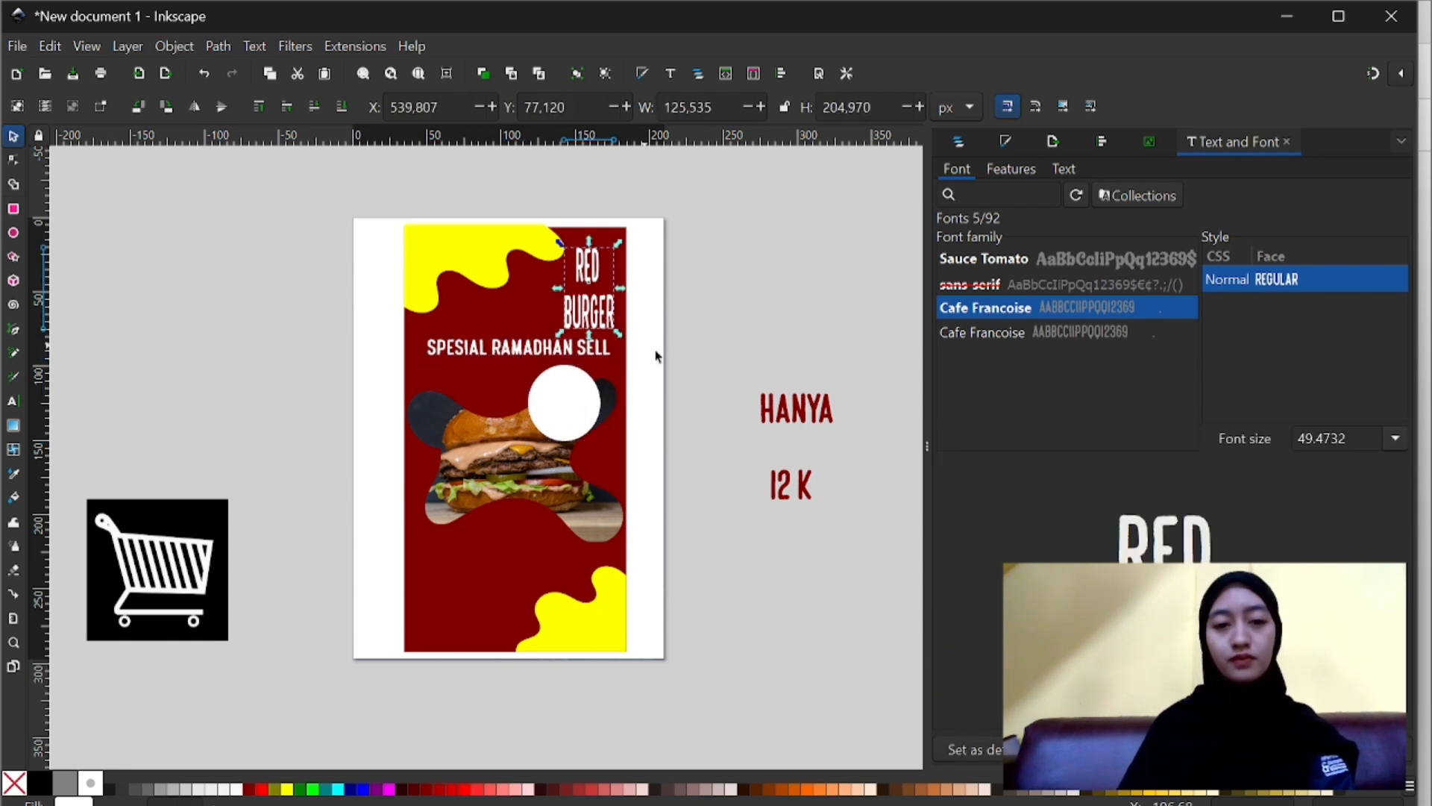
- Place HANYA at about 134 by 65 px in the white circle's upper half and put 12 K beneath it
left_click(815, 417)
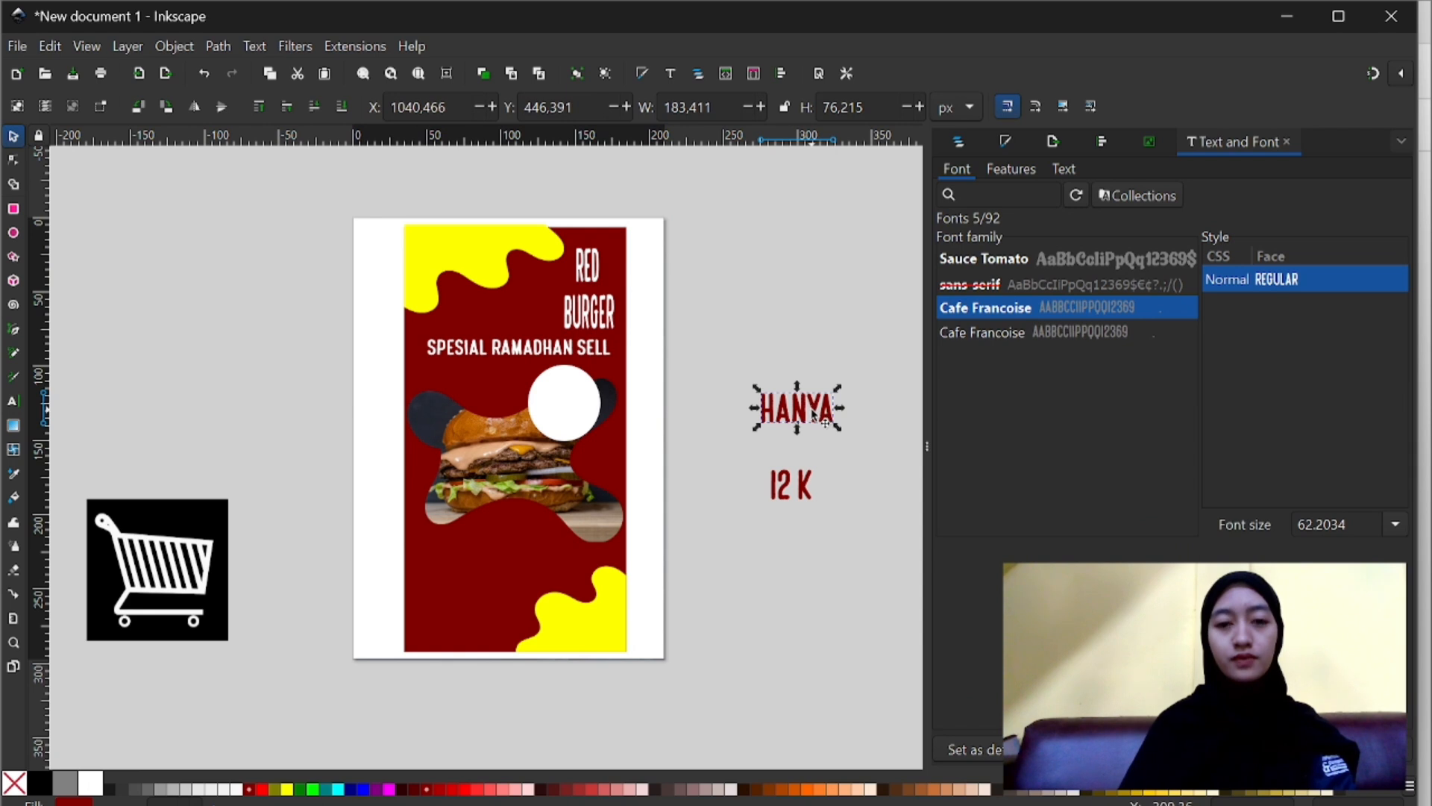
left_click_drag(813, 415, 590, 408)
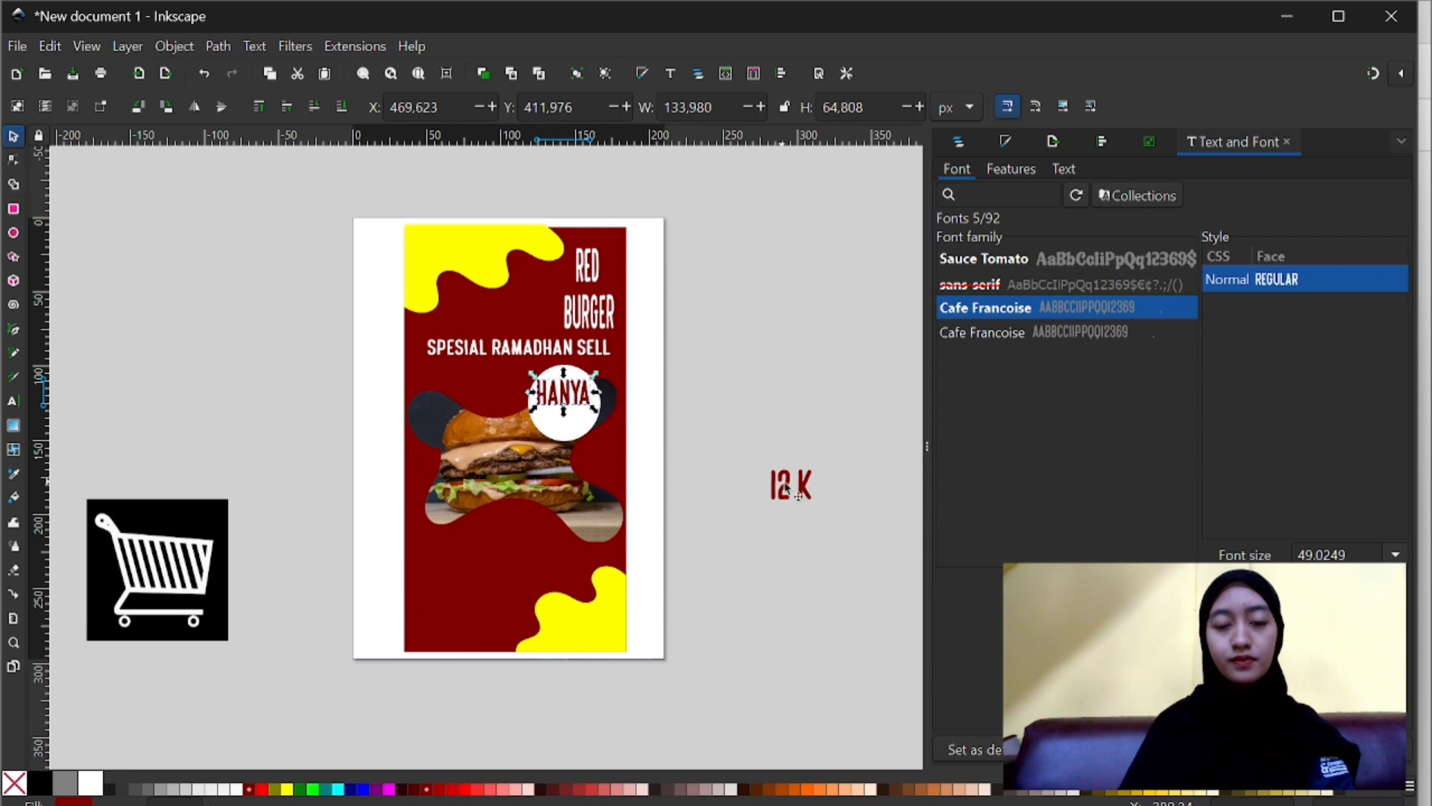
left_click(789, 486)
left_click_drag(789, 486, 744, 431)
left_click_drag(640, 431, 592, 438)
- Select the white circle together with its HANYA and 12 K texts and open the Align and Distribute options
scroll(562, 417, "up", 2, "ctrl")
left_click(576, 373)
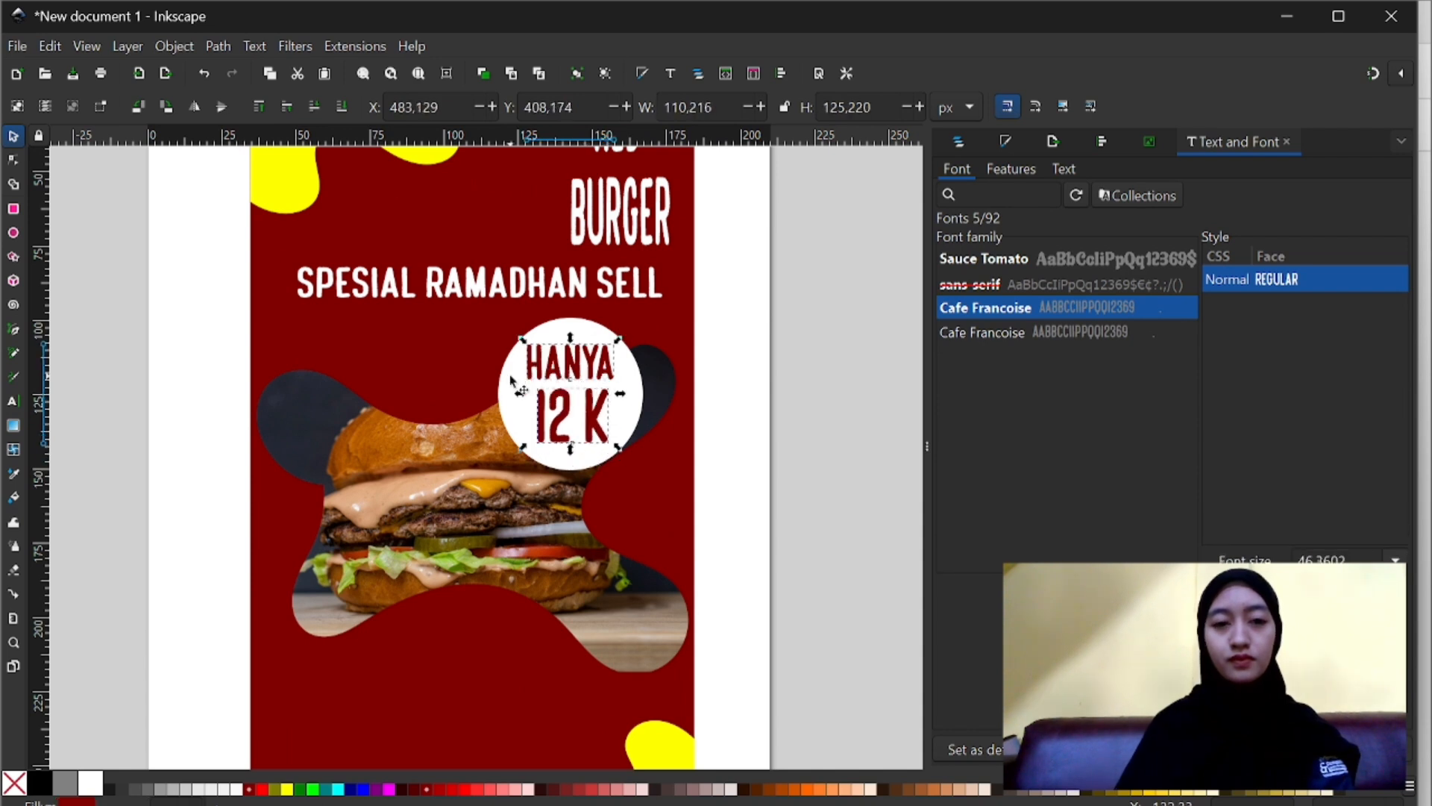
left_click(510, 381, "shift")
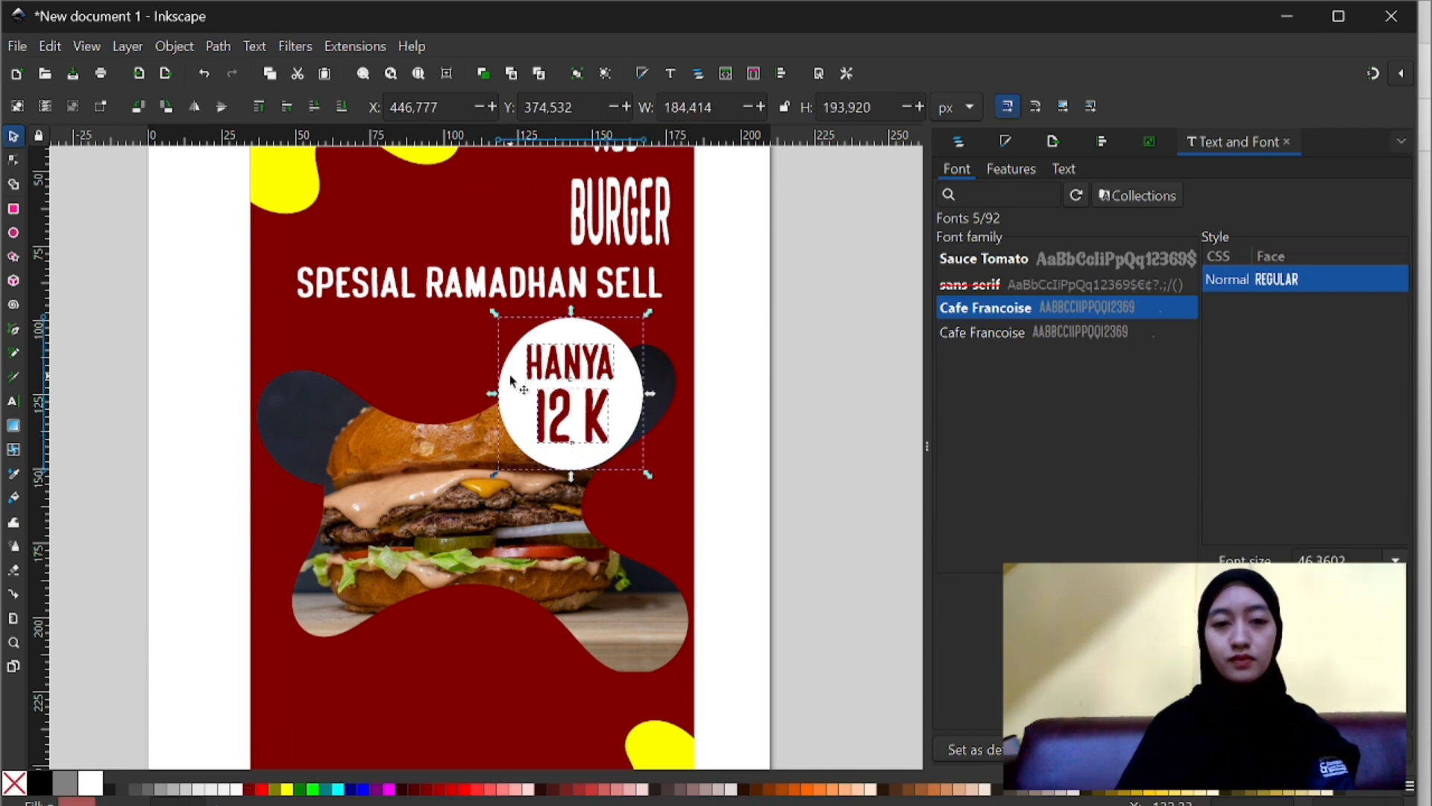
left_click(1104, 139)
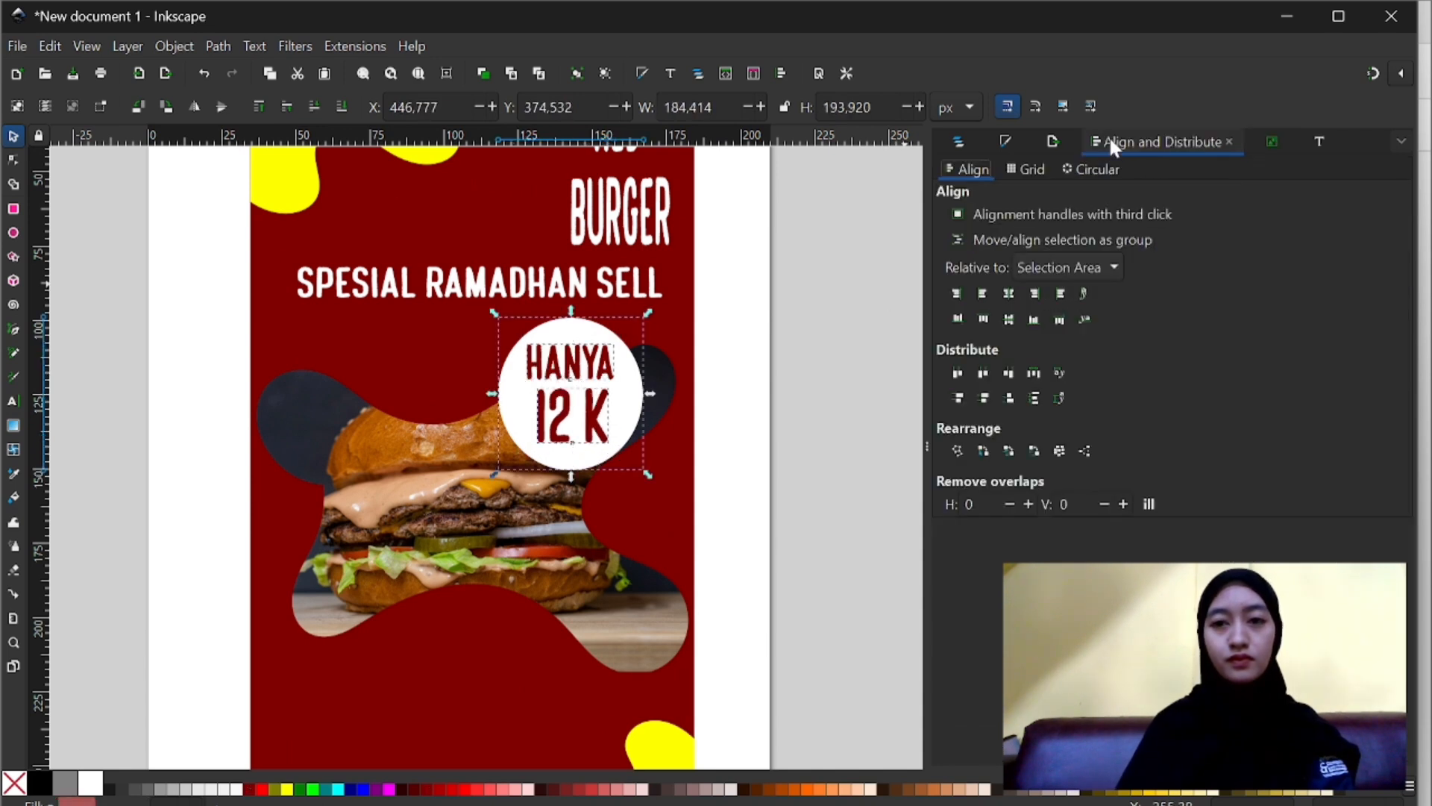
scroll(808, 409, "down", 2, "ctrl")
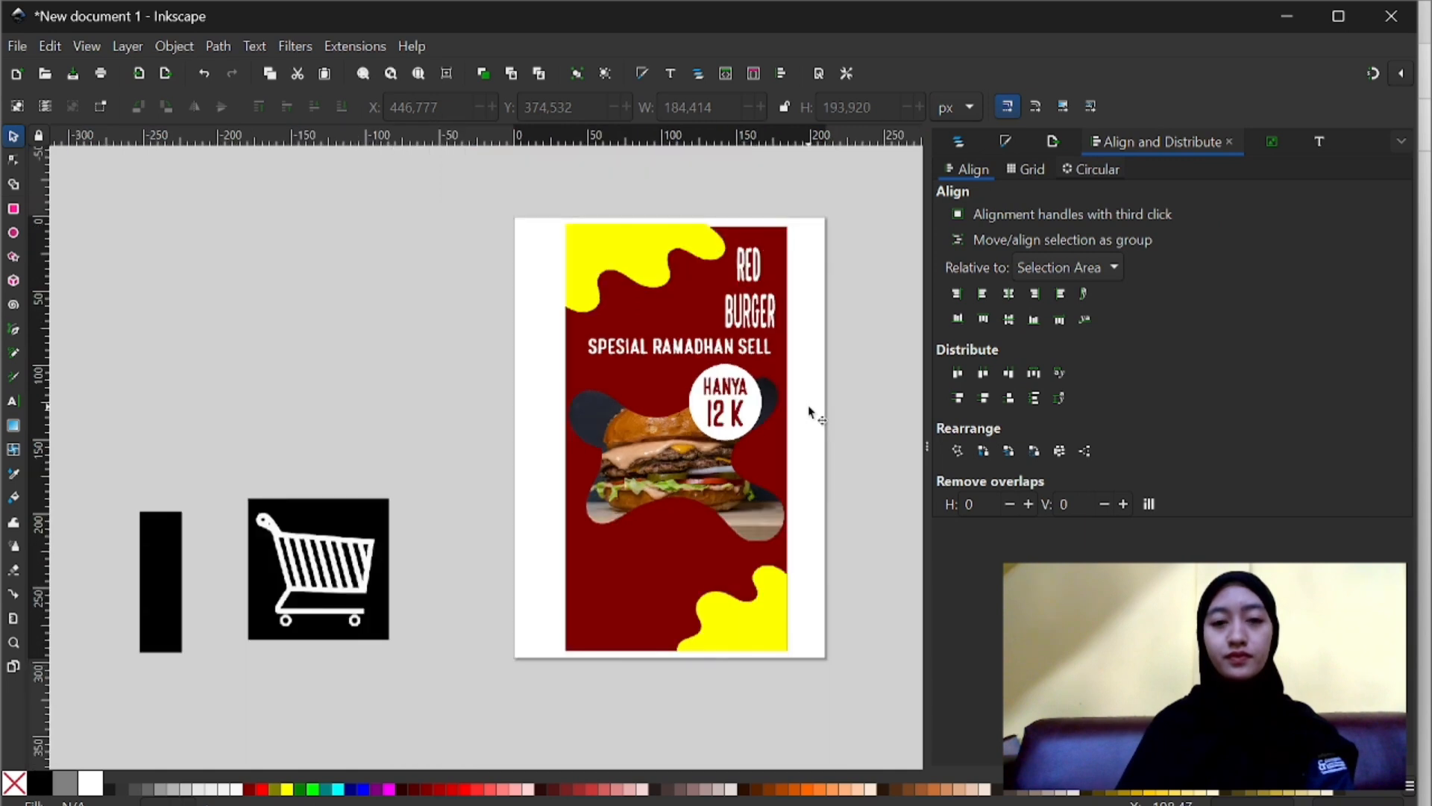
- Duplicate the SPESIAL RAMADHAN SELL text and place the copy below the burger at about X 195, Y 832 px
left_click(684, 356)
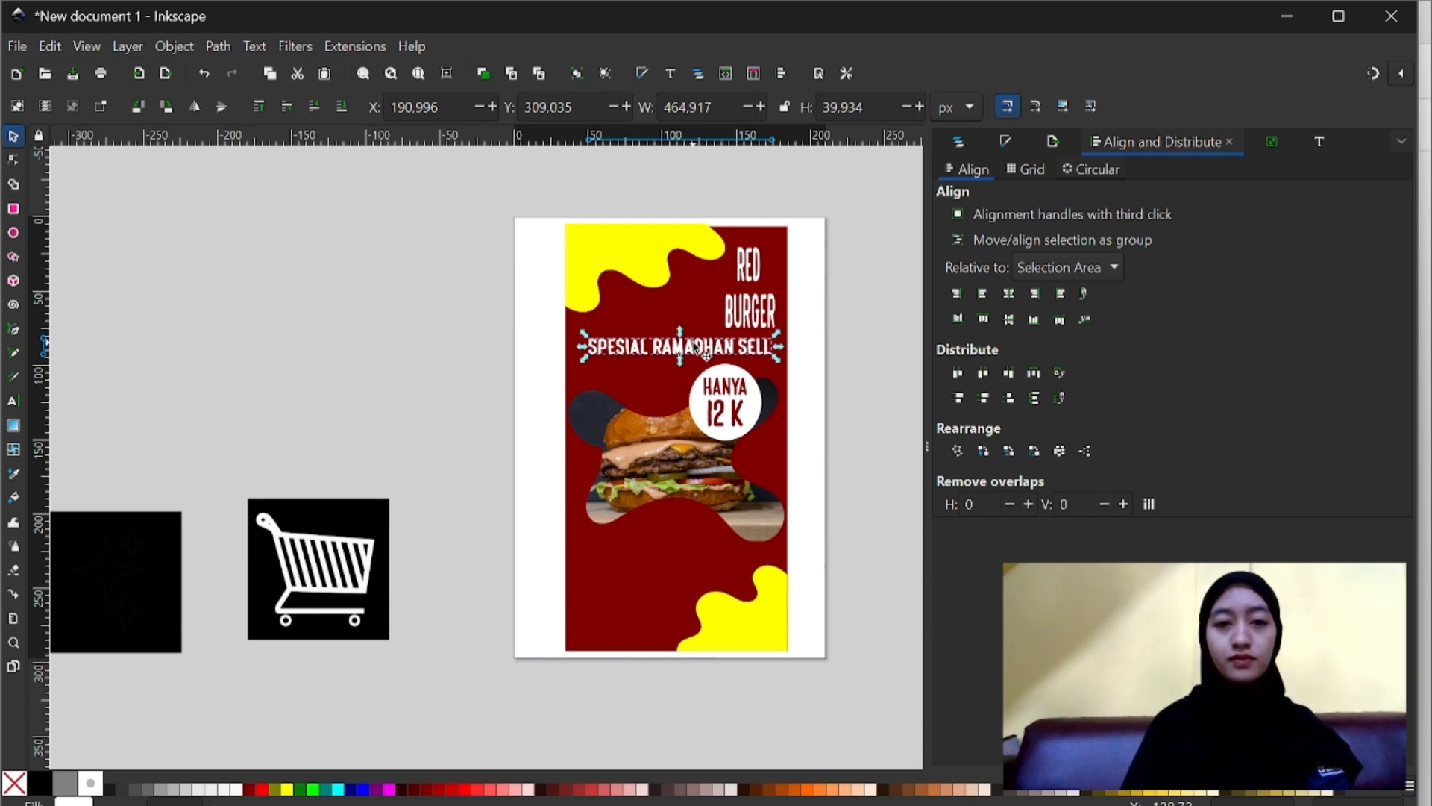
key("ctrl+d")
left_click_drag(694, 343, 696, 549)
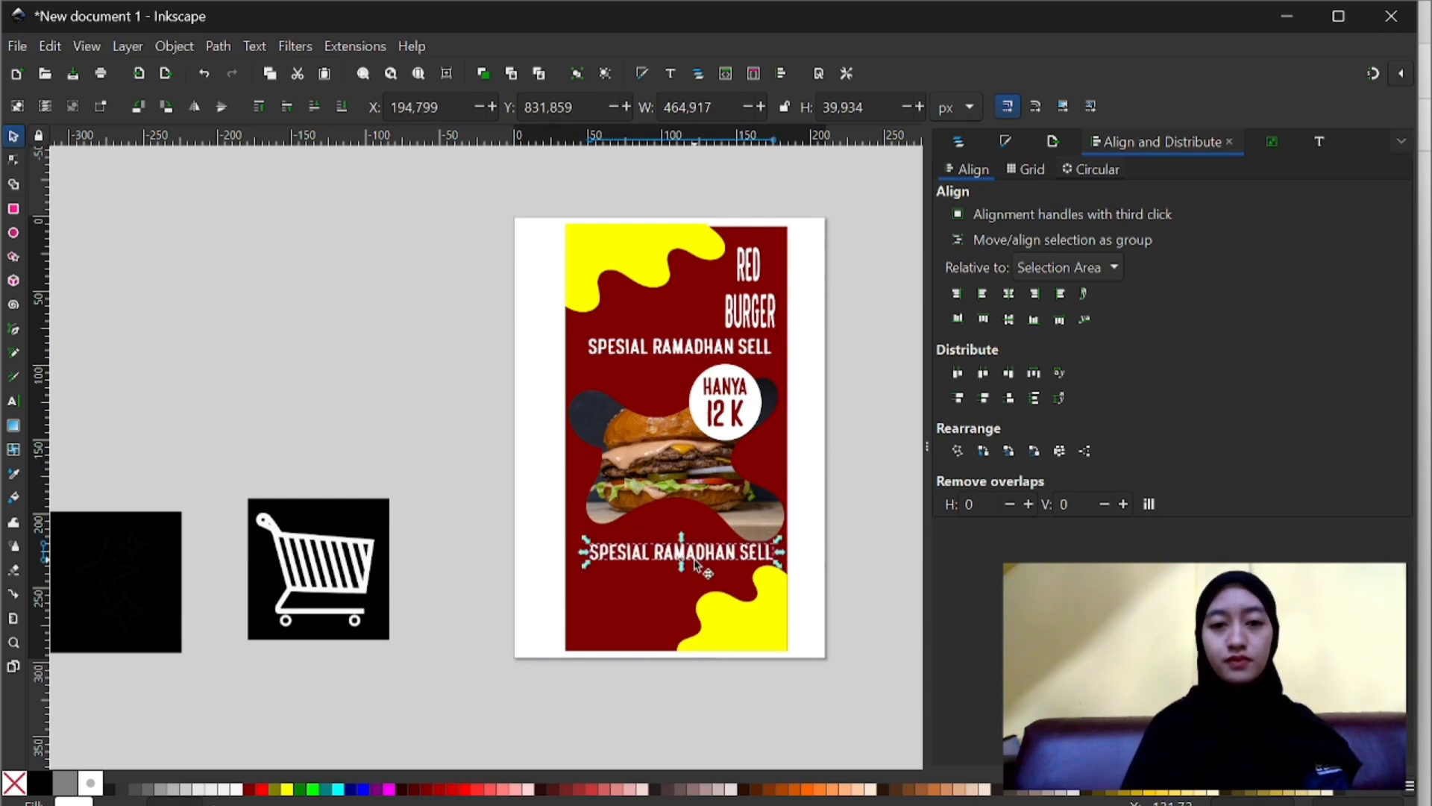
- Scale the blob-clipped burger photo down slightly and adjust its position within the dark red rectangle
left_click(707, 446)
left_click_drag(791, 547, 781, 533)
left_click_drag(718, 489, 721, 489)
- Move the duplicated text up slightly and replace its wording with "HARGA YAN MURAH UNTUK RASA YANG MAHAL"
left_click(692, 557)
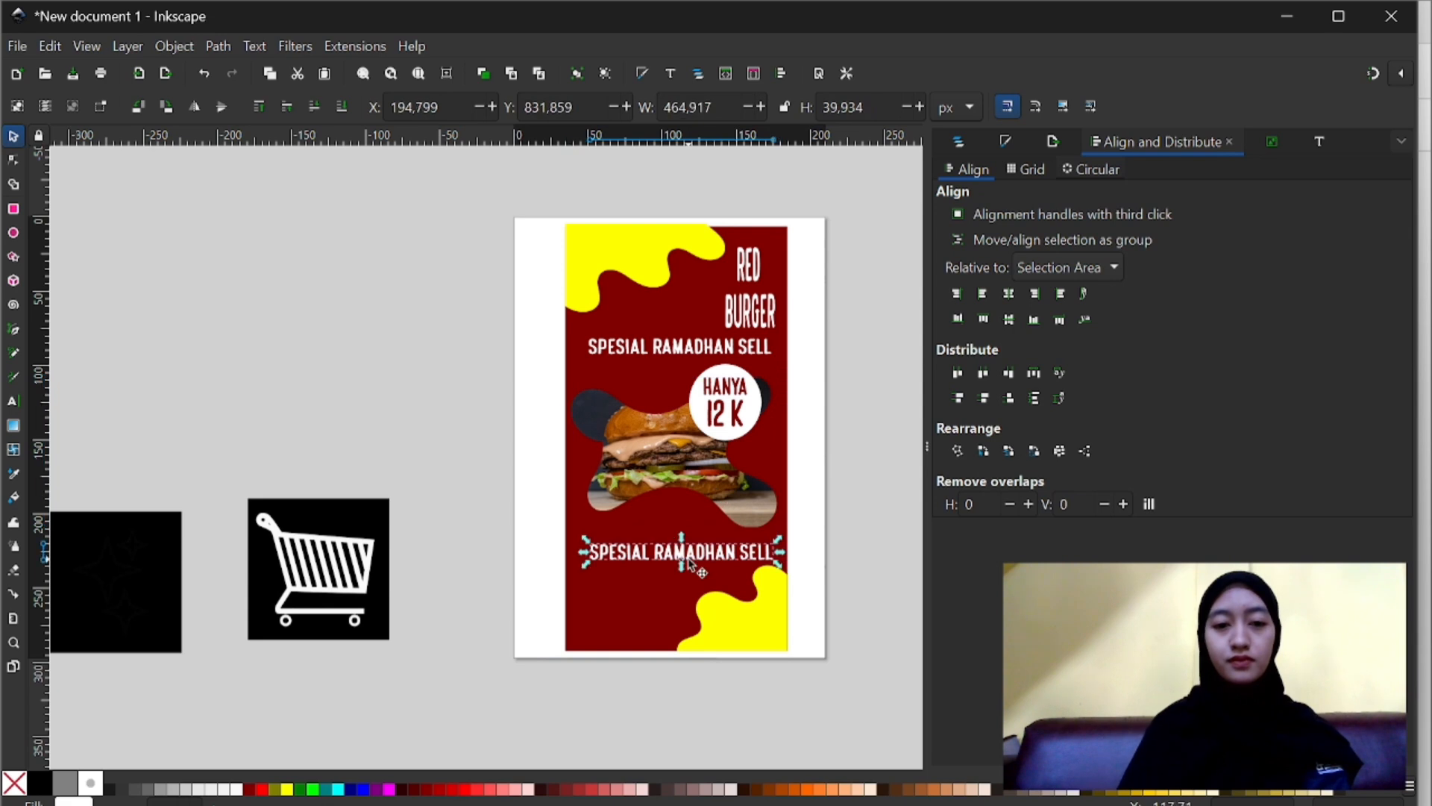
left_click_drag(692, 558, 686, 546)
double_click(686, 544)
key("ctrl+a")
type("HARGA MURAH UNTUK")
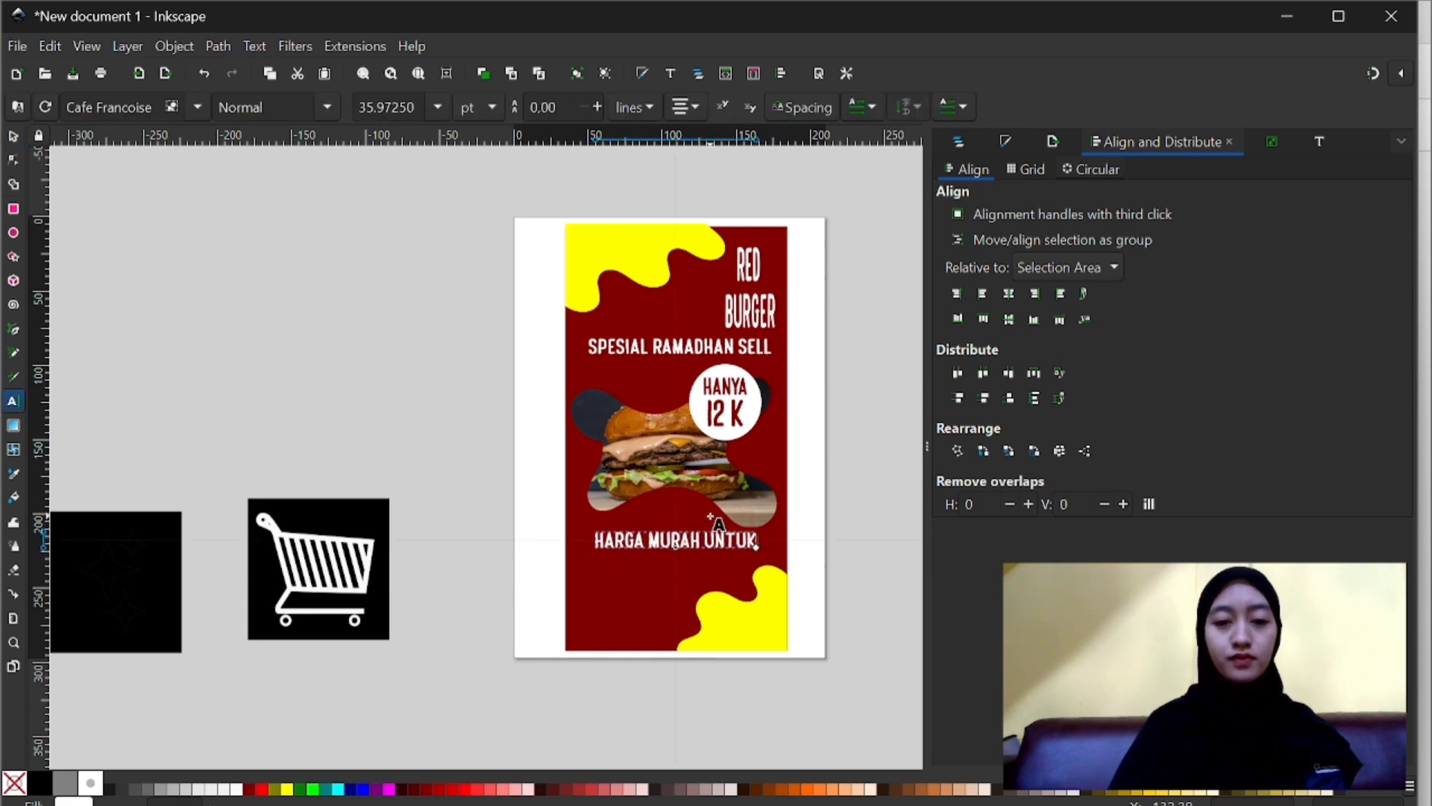
type(" RASA YANG M")
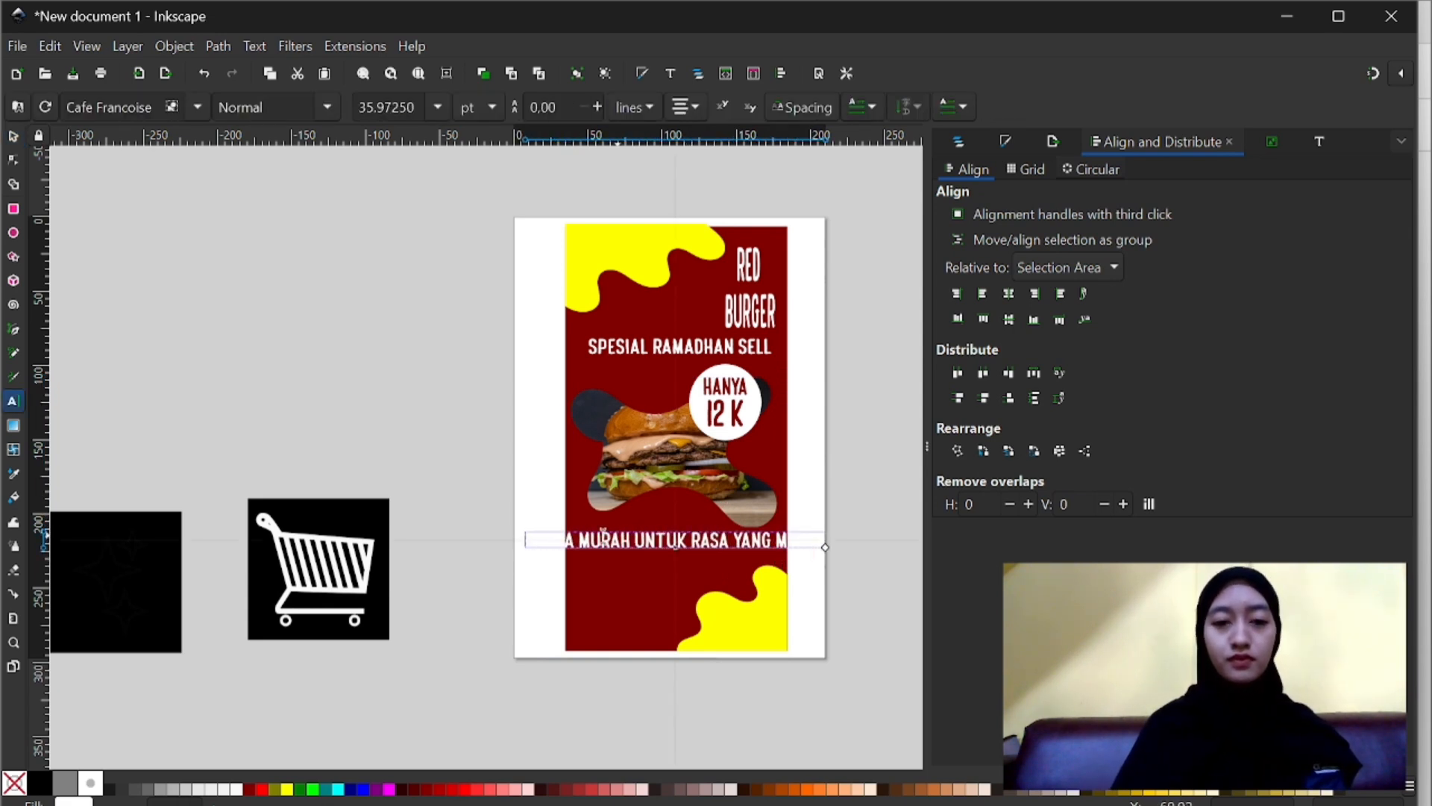
type("ANG")
- Scale the HARGA YAN MURAH UNTUK RASA YANG MAHAL text to about 492 by 36 px and fit it within the poster below the burger
left_click_drag(847, 550, 773, 560)
left_click(13, 136)
key("ctrl+z")
key("ctrl+z")
key("ctrl+z")
scroll(774, 561, "up", 1)
left_click_drag(686, 542, 700, 532)
- Fill the white circle behind HANYA 12 K with yellow
left_click(679, 496)
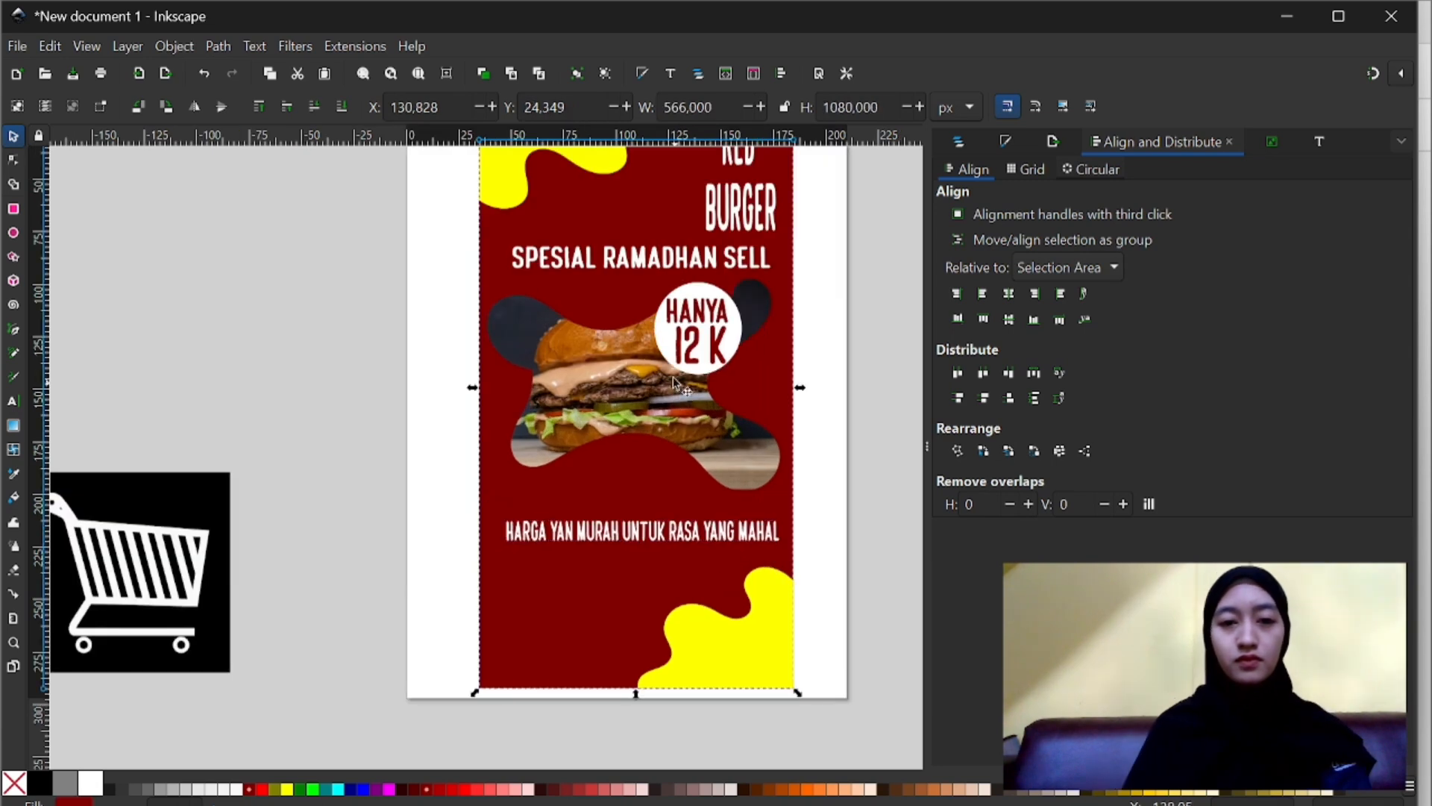
left_click(675, 339)
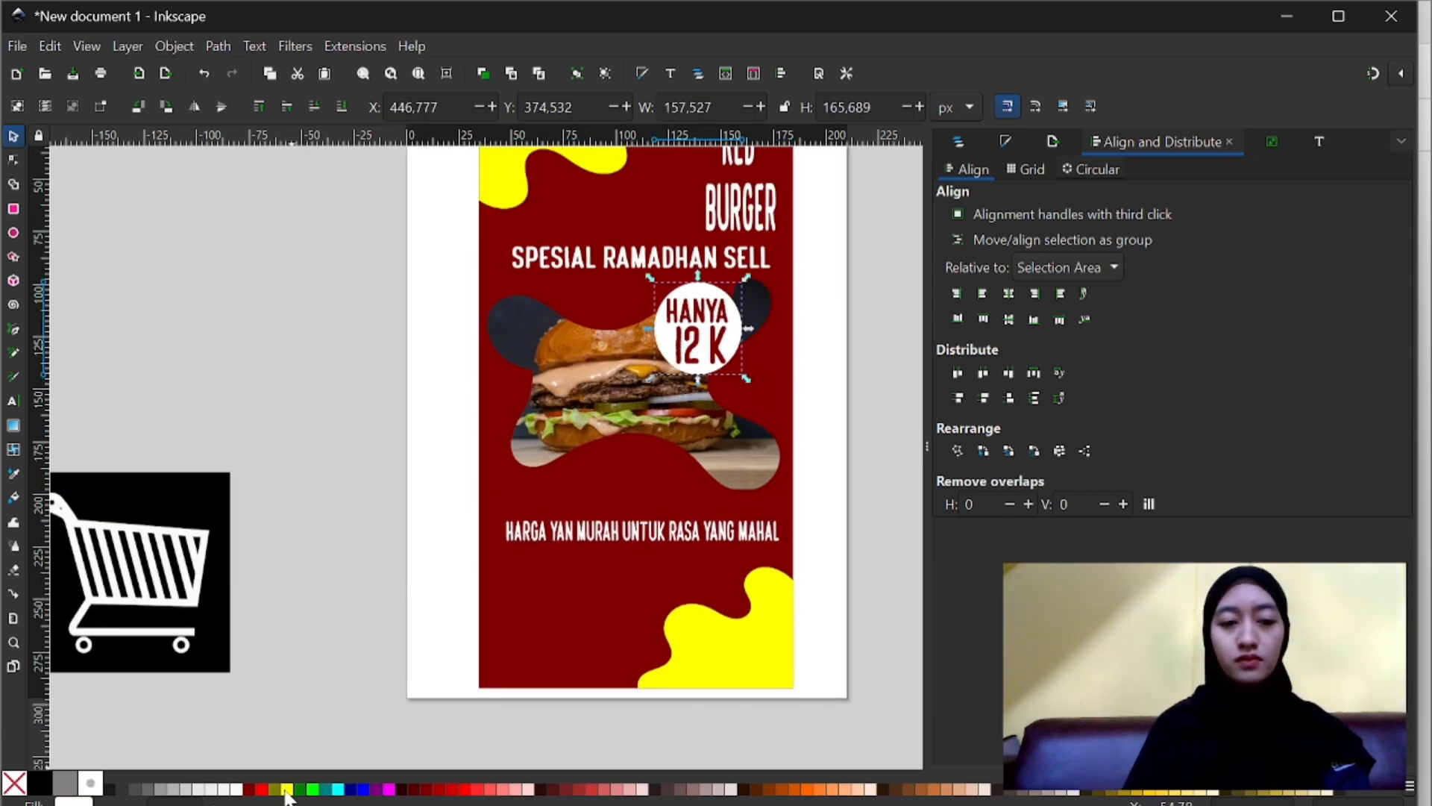
left_click(286, 789)
left_click(830, 550)
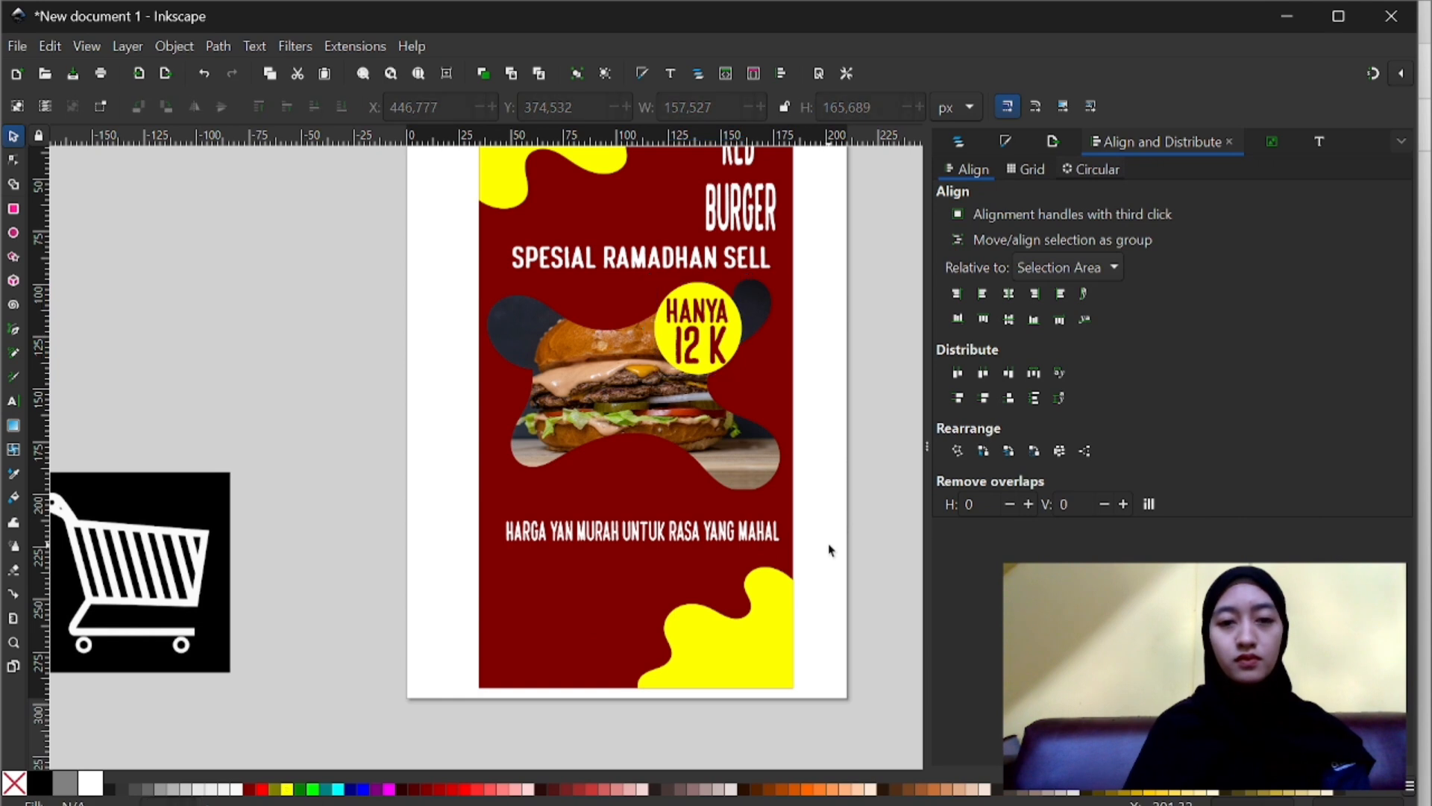
- Colour the word HARGA yellow in the line of text below the burger
scroll(830, 550, "up", 2)
scroll(564, 571, "up", 1, "ctrl")
left_click(515, 593)
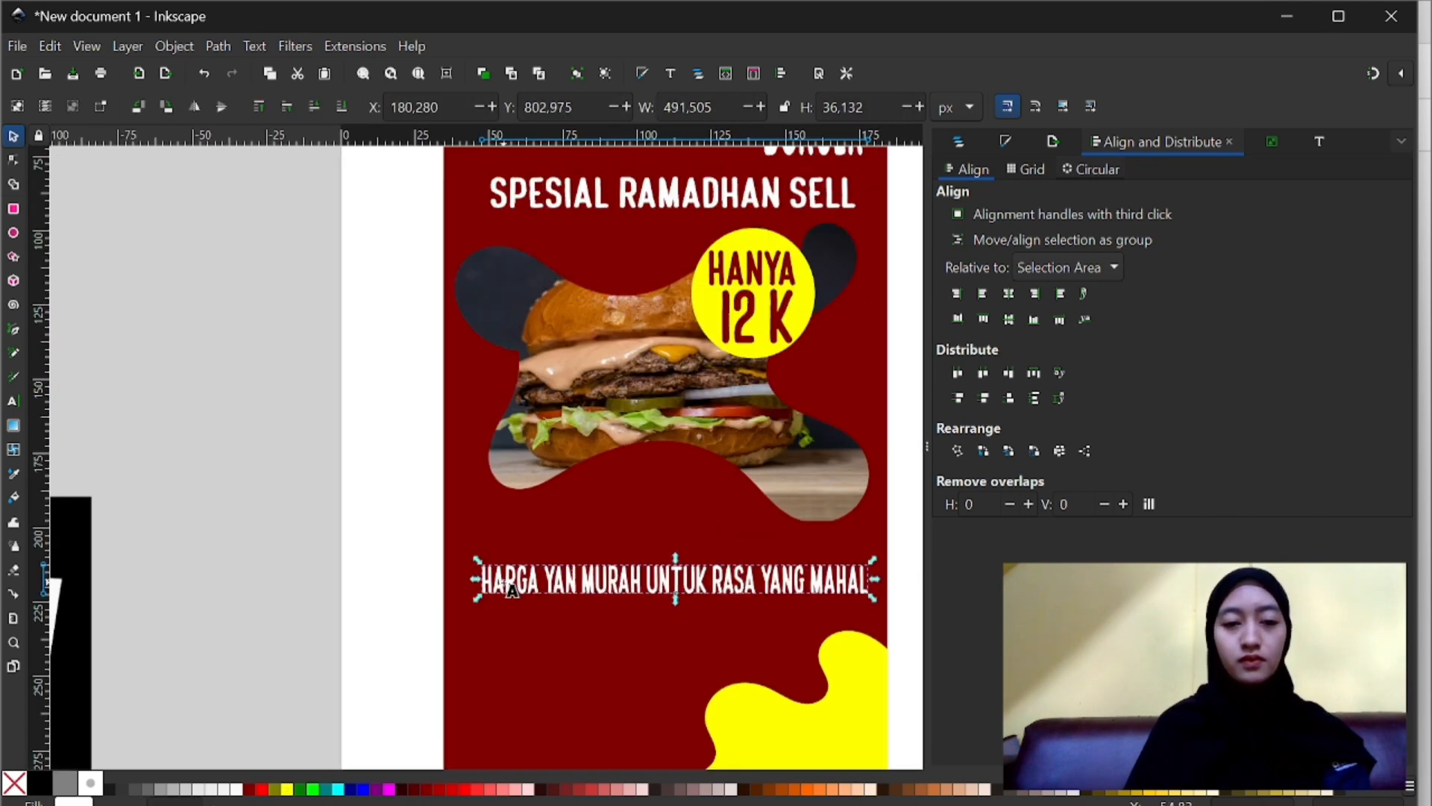
double_click(522, 583)
left_click_drag(542, 586, 484, 580)
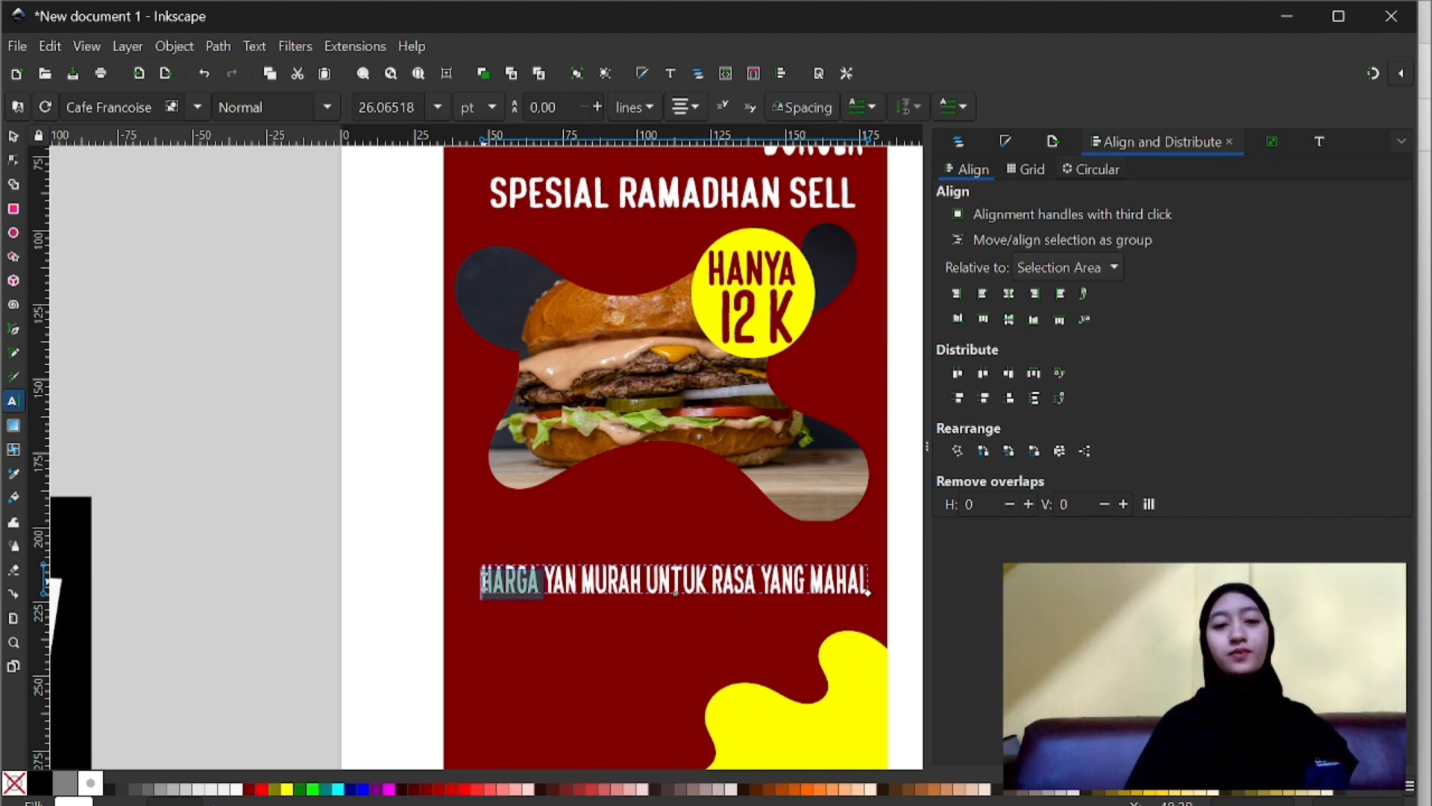
left_click(288, 789)
- Colour the words MURAH, RASA and MAHAL yellow in the same line of text
scroll(582, 706, "right", 1)
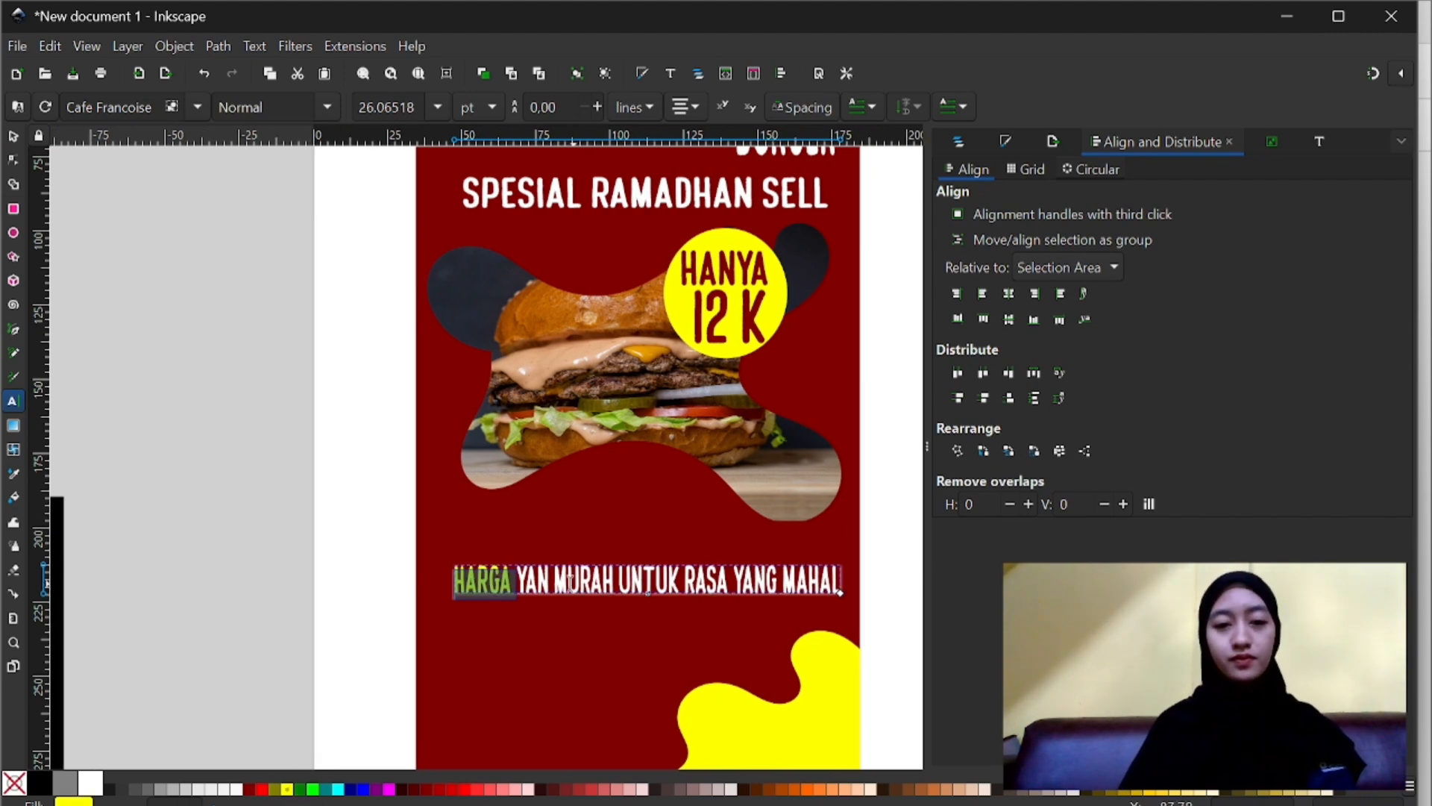
left_click_drag(555, 581, 692, 572)
left_click(287, 788)
scroll(595, 642, "right", 3)
left_click(287, 789)
left_click(287, 789)
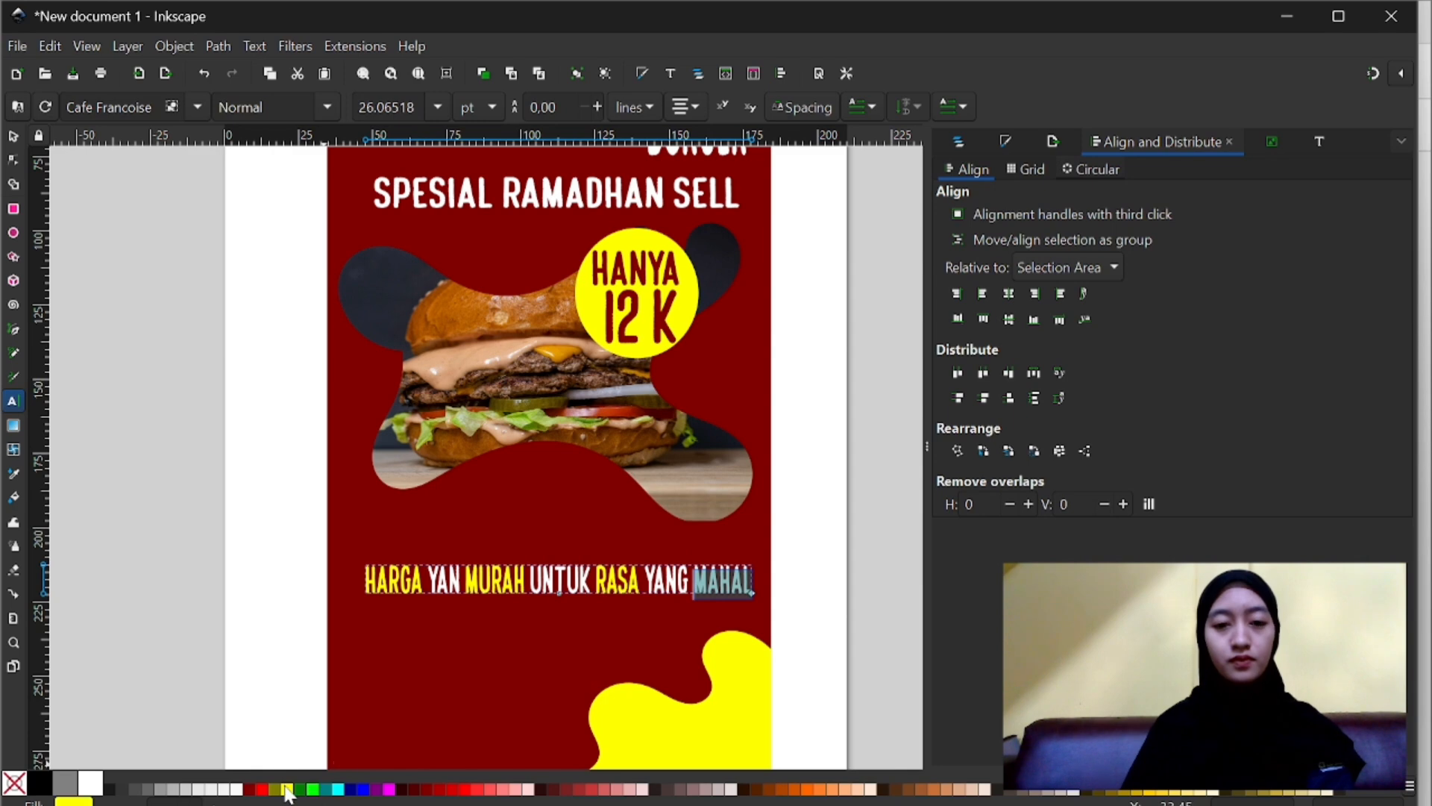
left_click(440, 721)
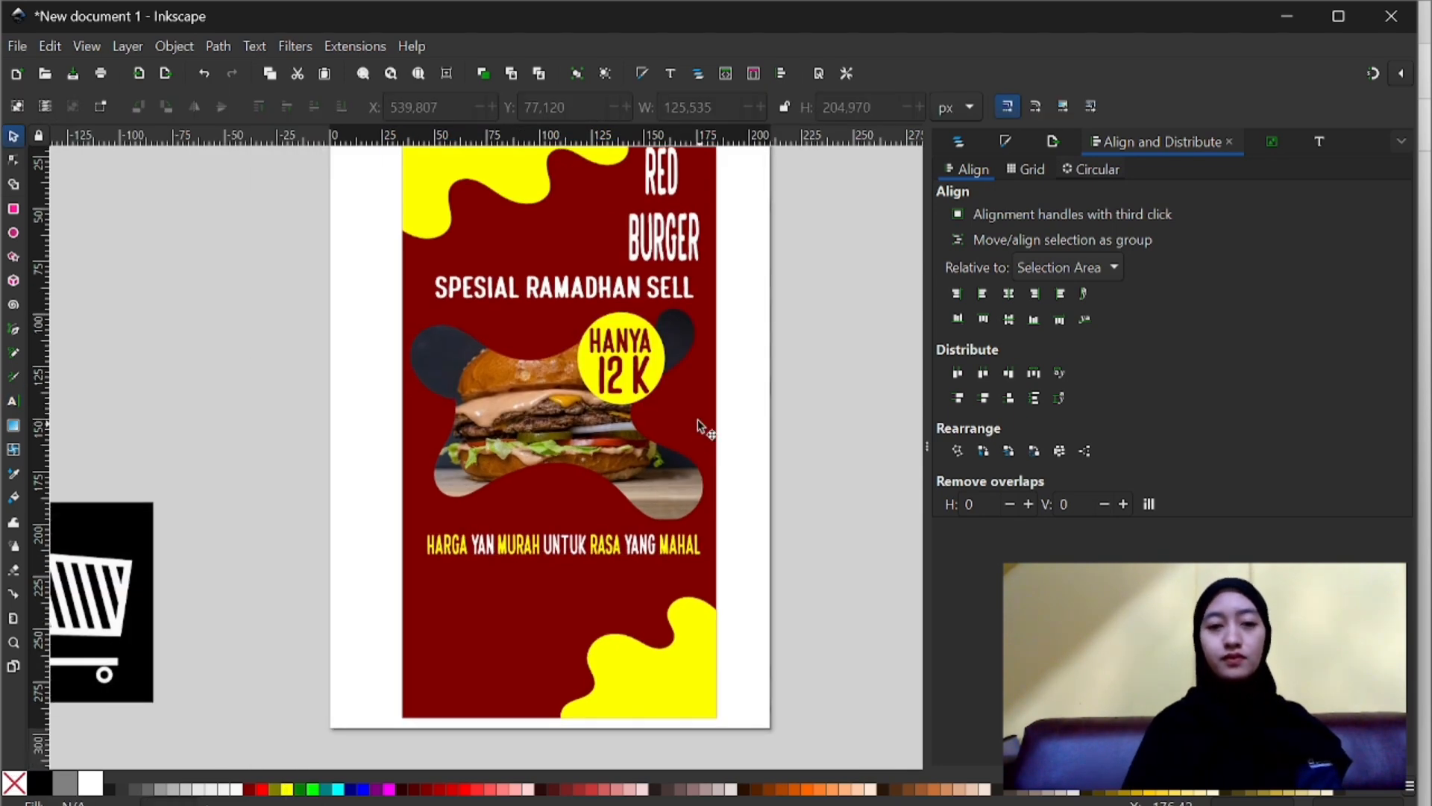
- Move the white phone icon above the black sparkle and cart squares, with the dark red Instagram icon on its left
scroll(697, 419, "up", 2)
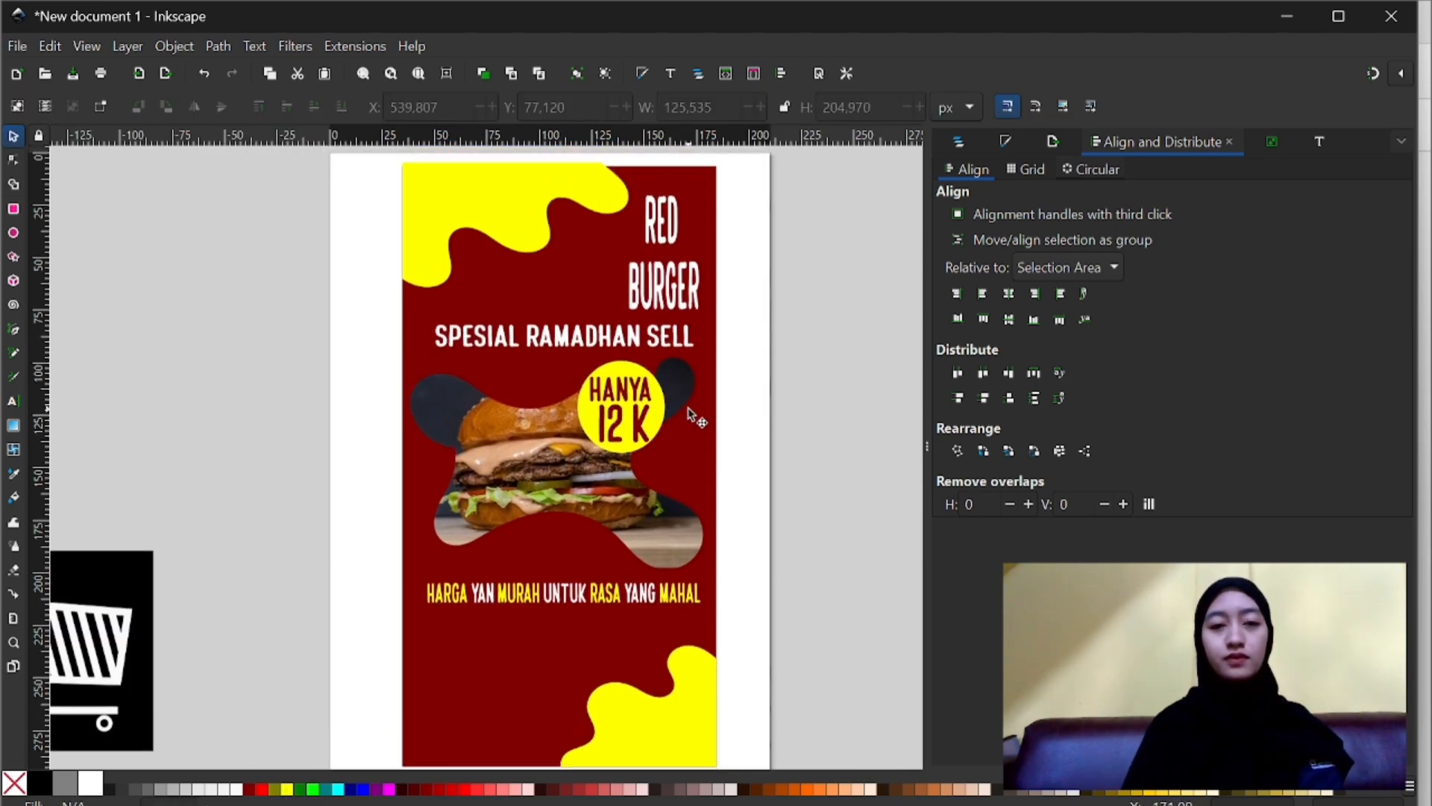
scroll(419, 508, "left", 4)
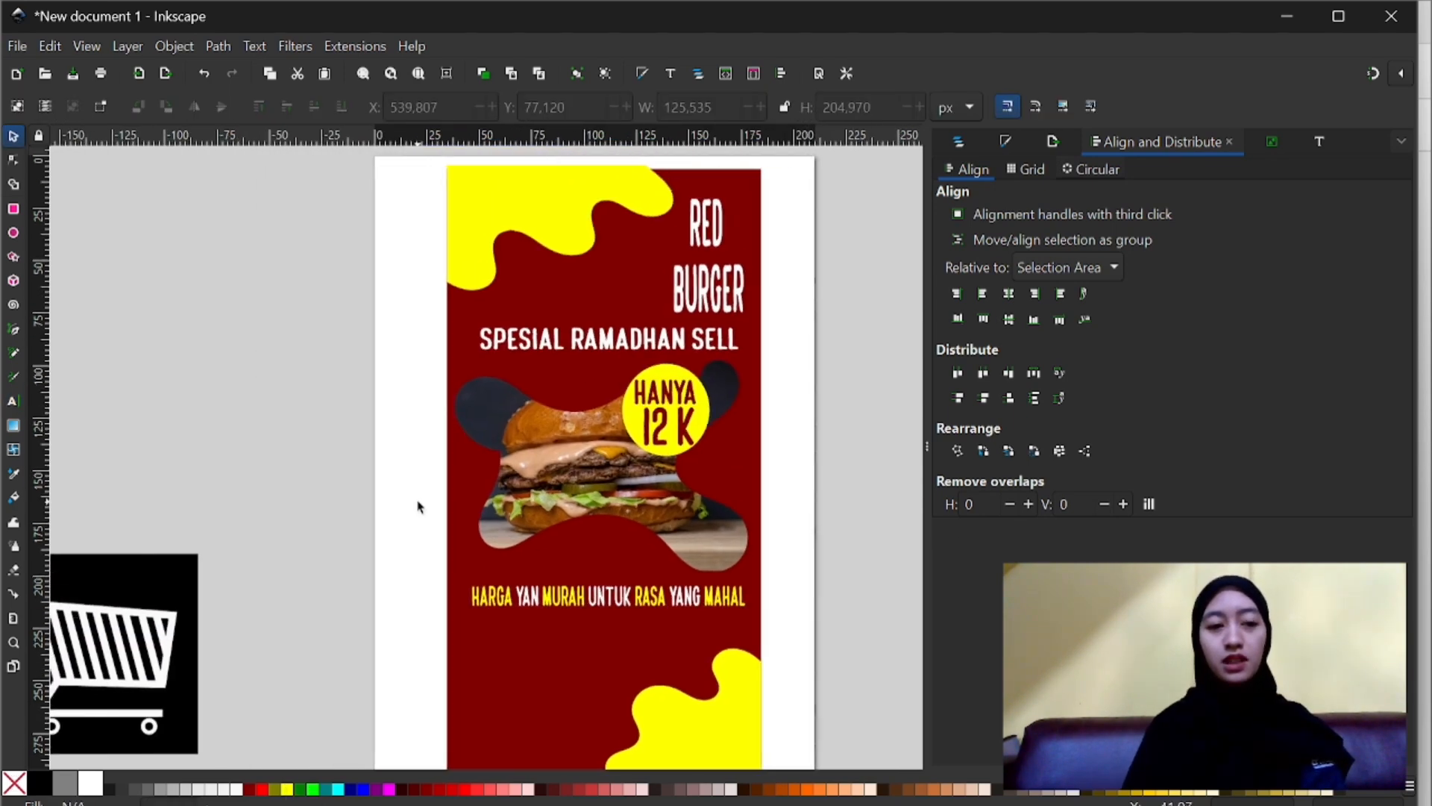
scroll(419, 507, "down", 1)
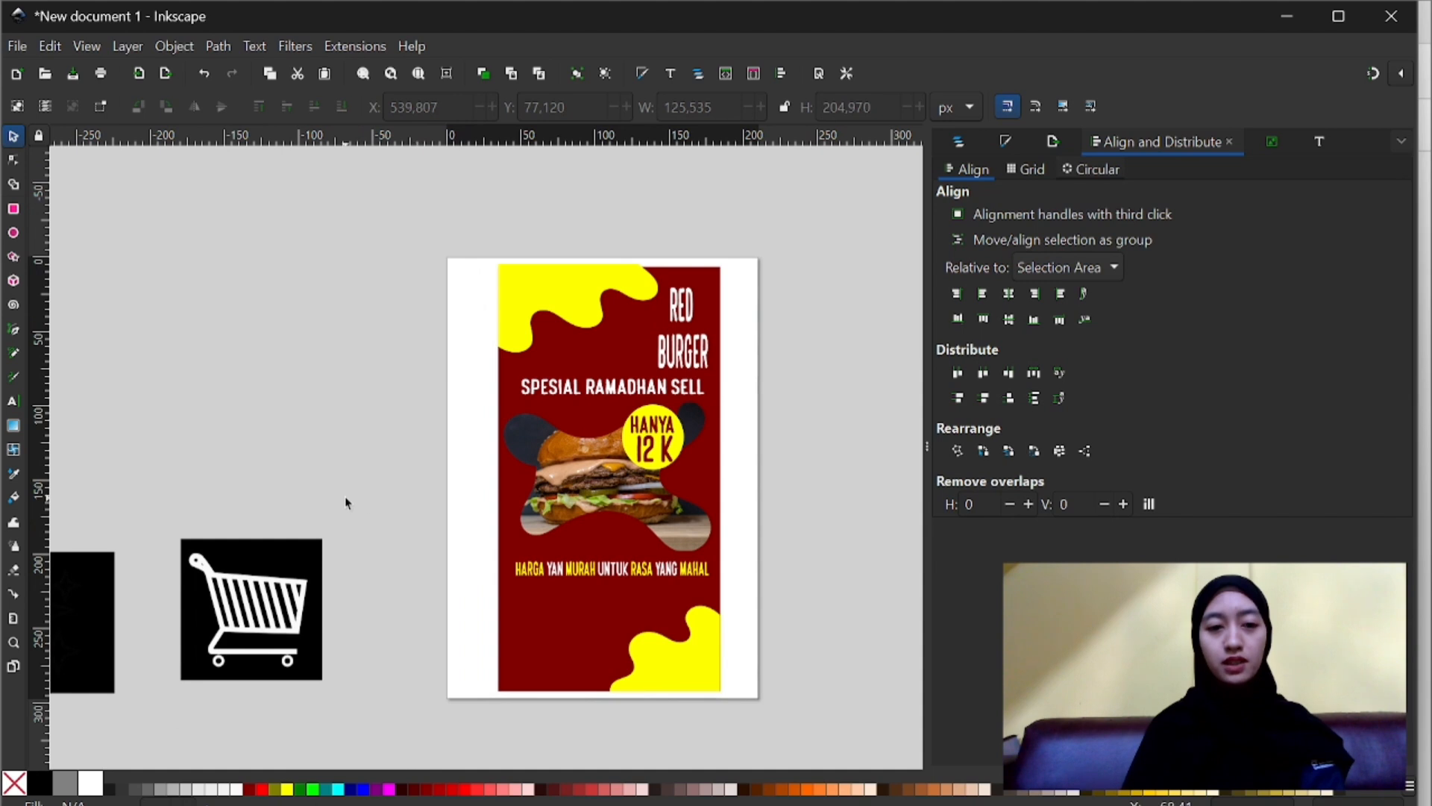
scroll(346, 503, "left", 10)
left_click(209, 289)
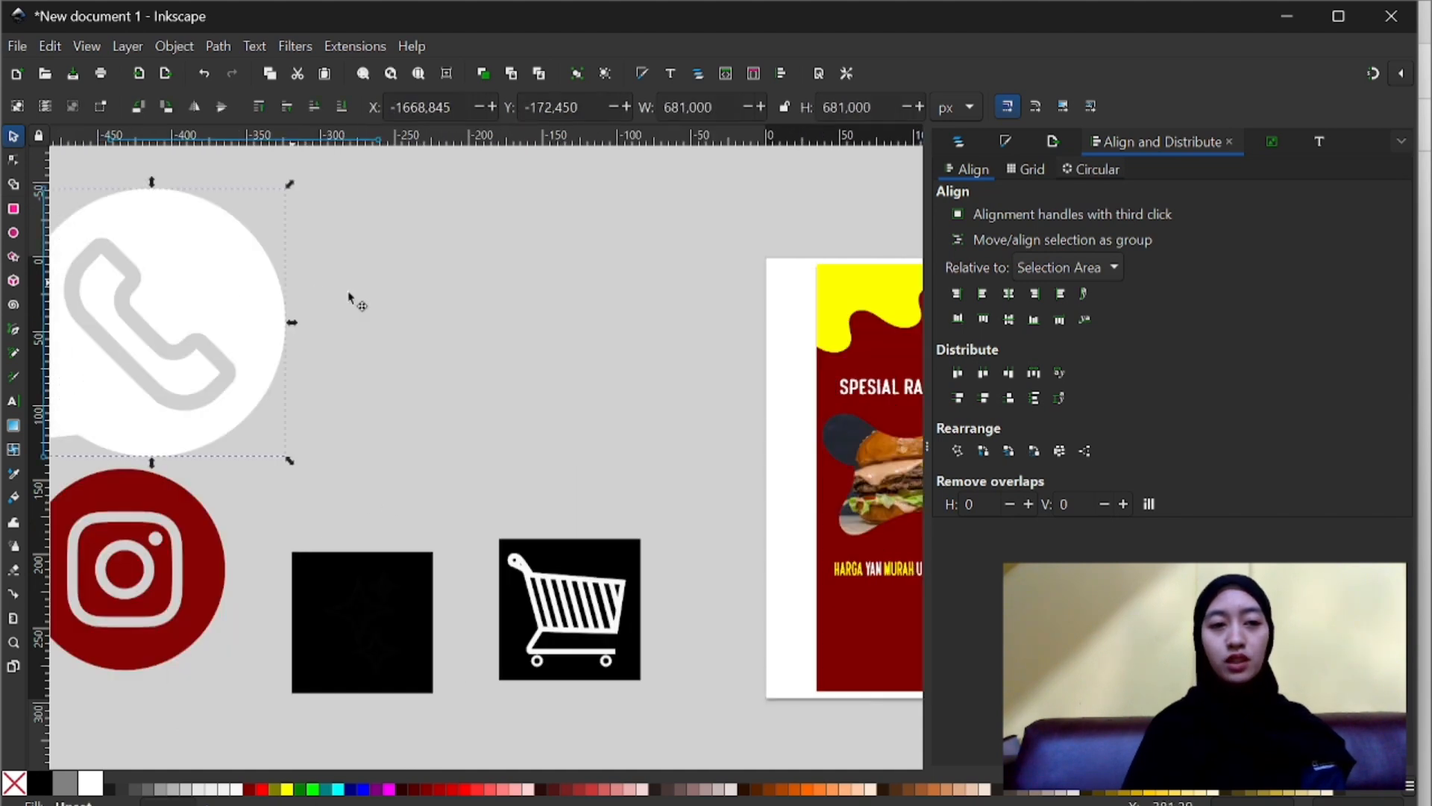
left_click_drag(202, 290, 447, 279)
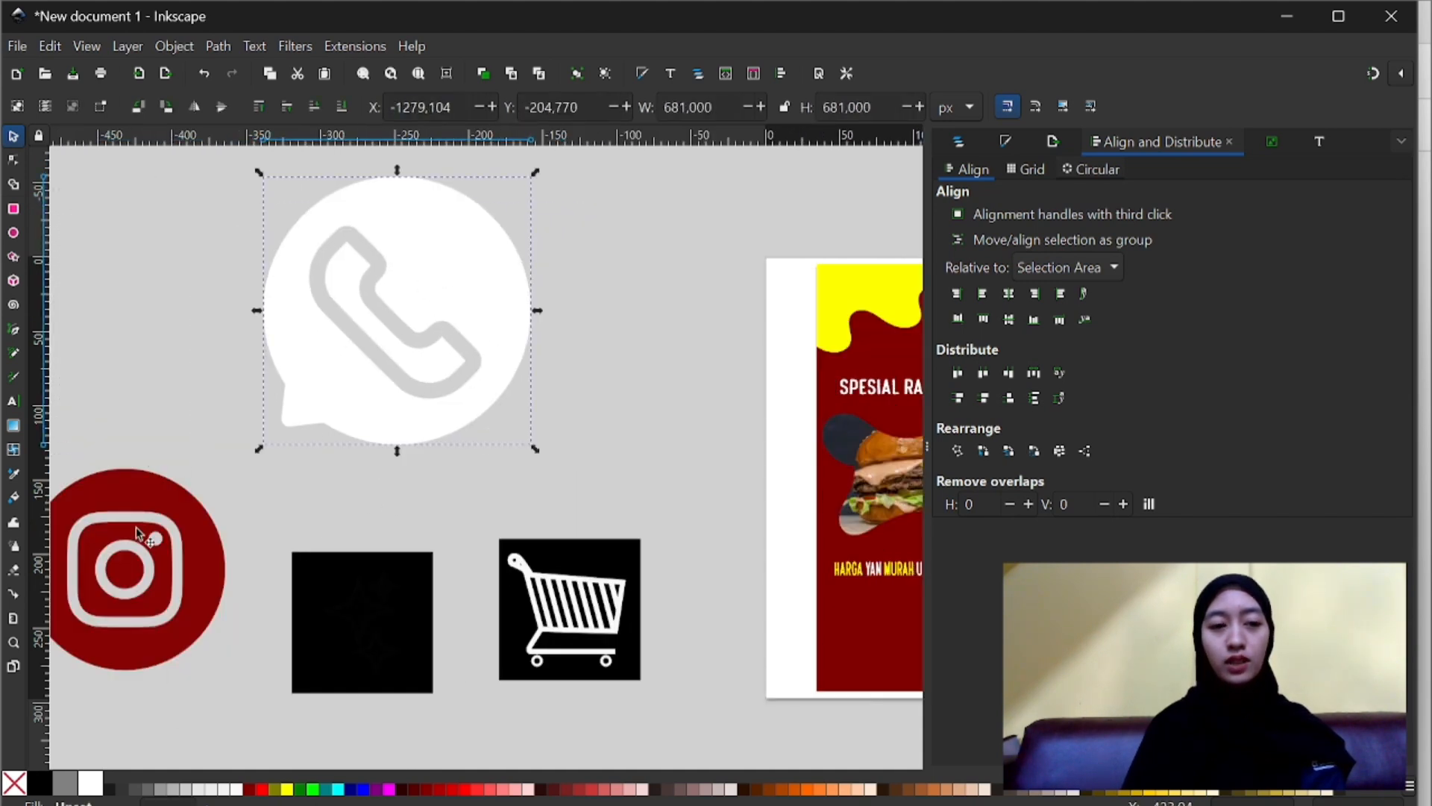
left_click_drag(136, 535, 170, 307)
key("Escape")
left_click(290, 308)
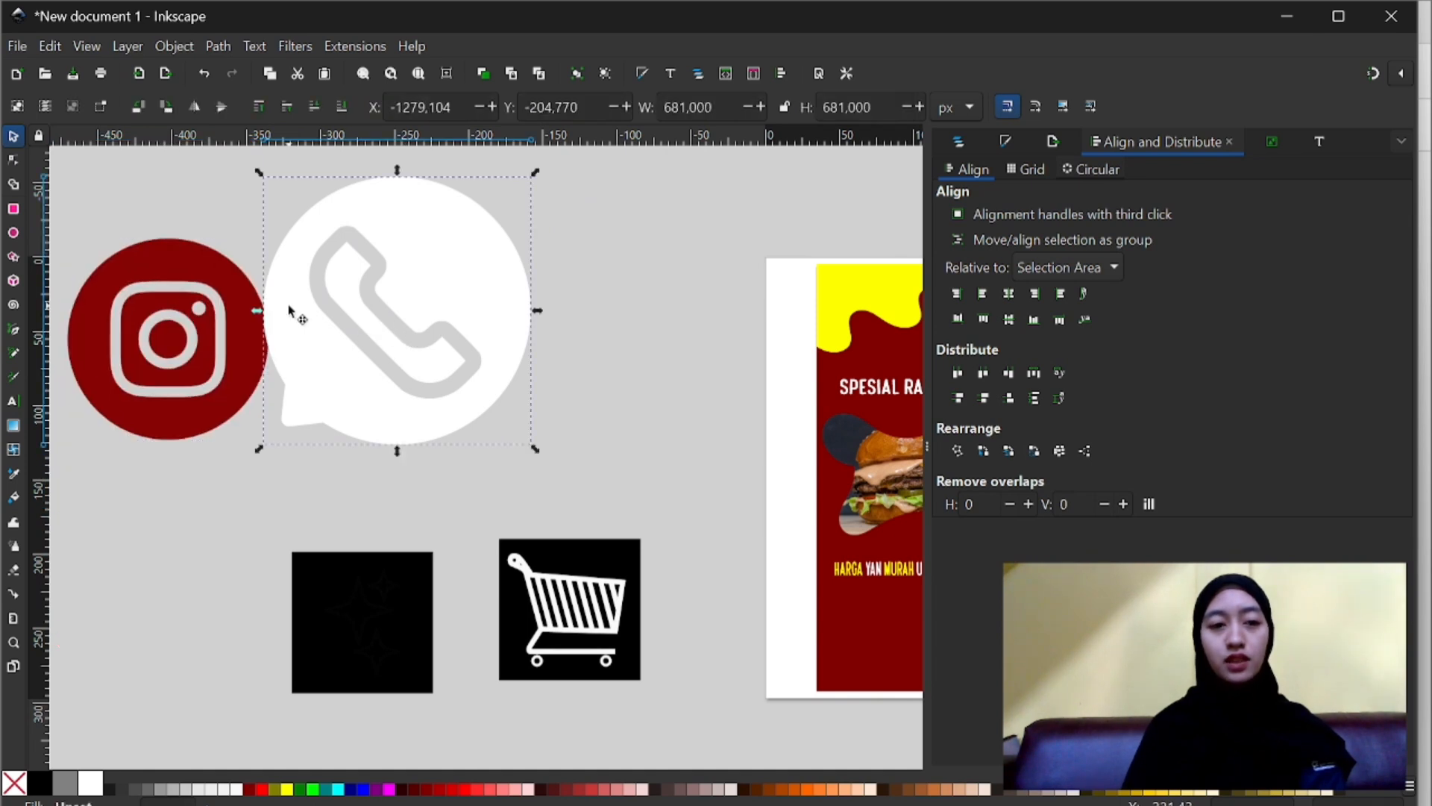
left_click_drag(294, 310, 360, 323)
scroll(361, 323, "right", 3)
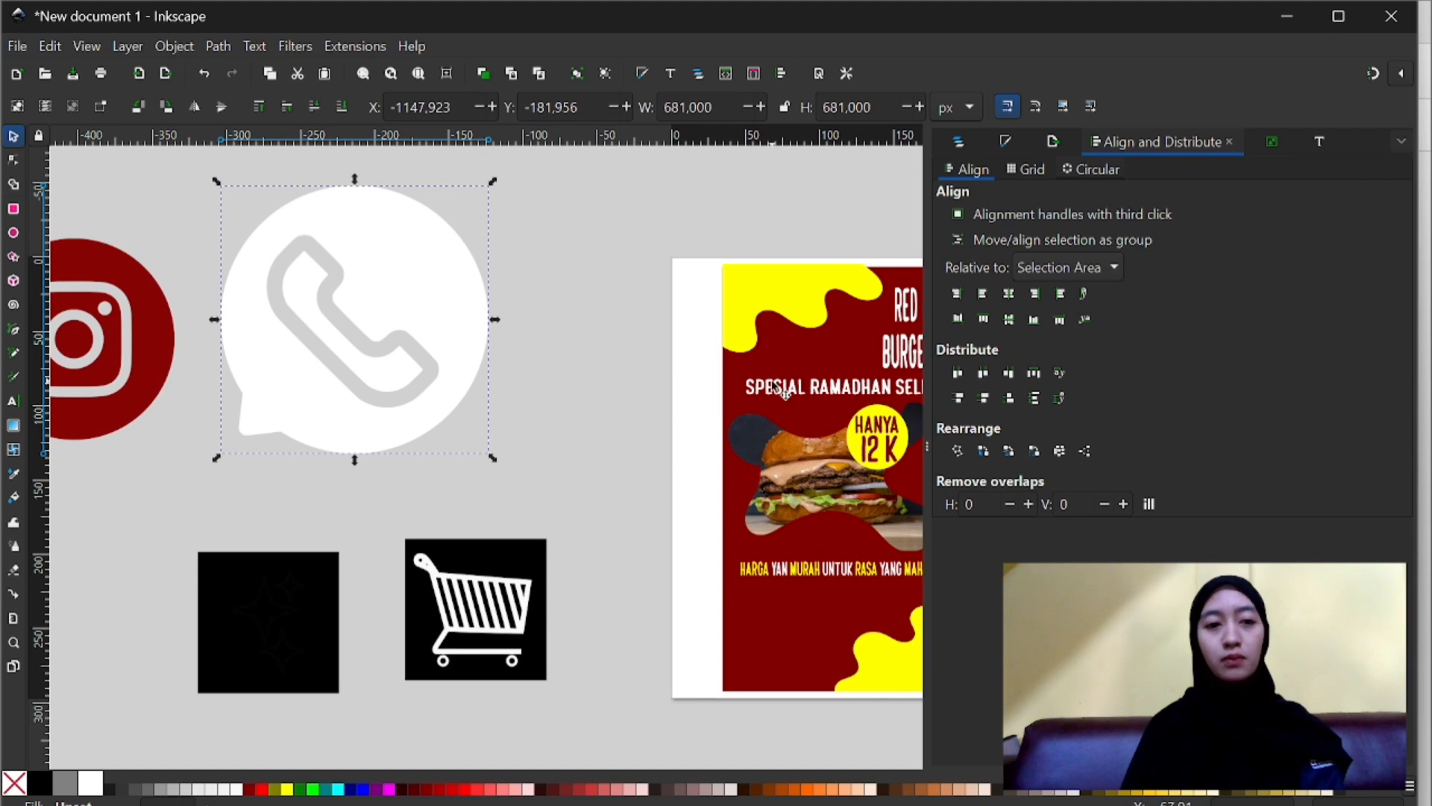
- Move the Instagram icon next to the poster's left side and the white phone icon up and left to about X -1462, Y -302 px
left_click(133, 388)
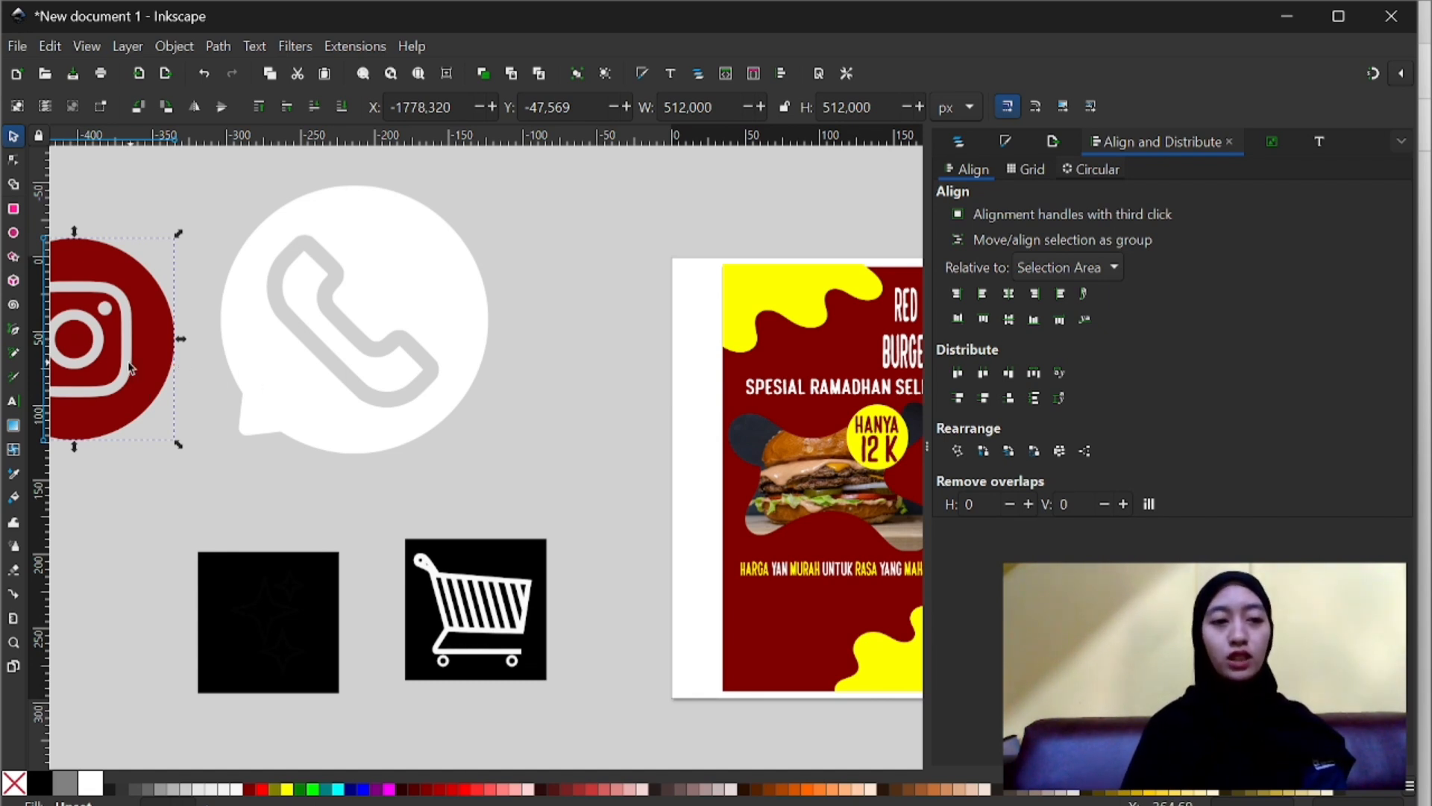
key("Escape")
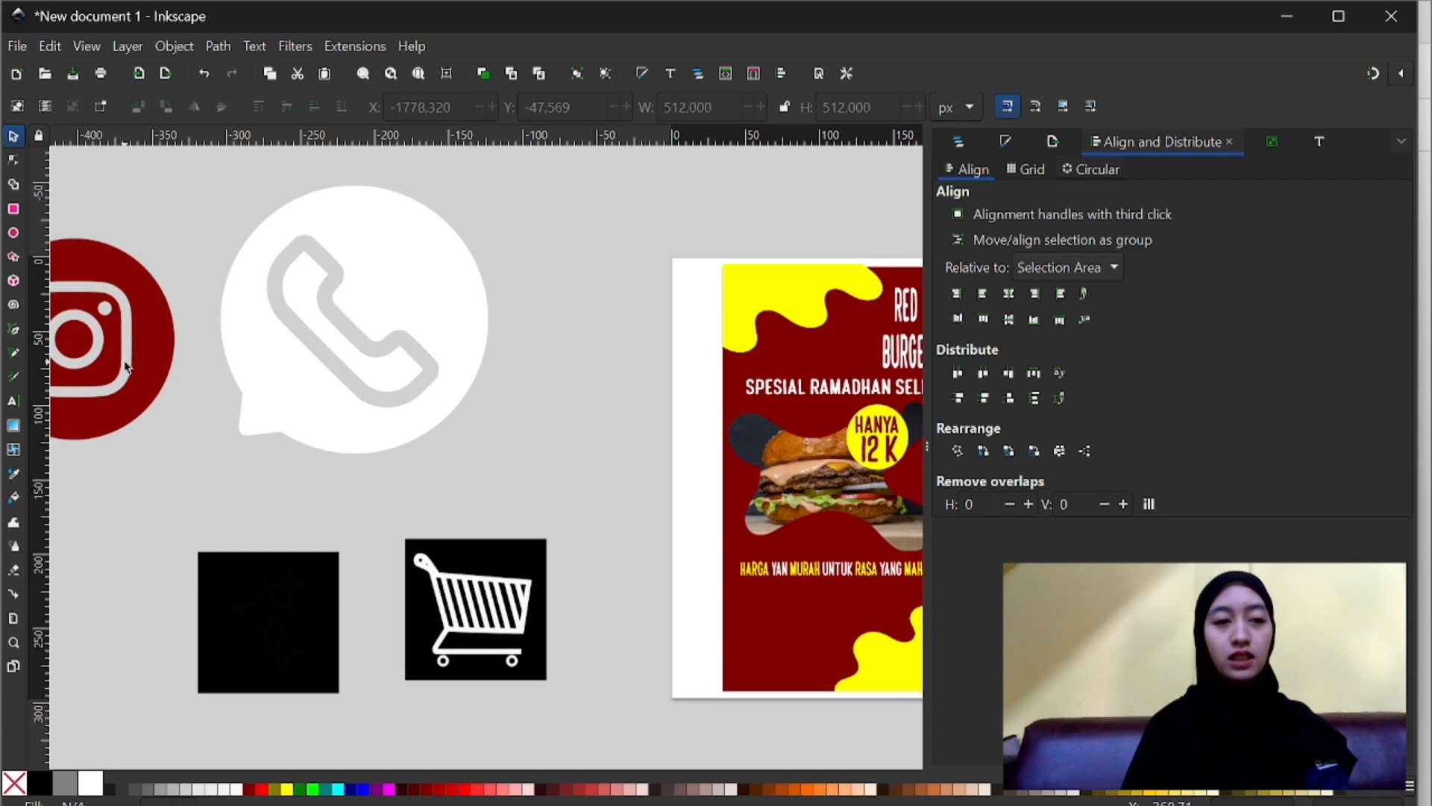
left_click(142, 359)
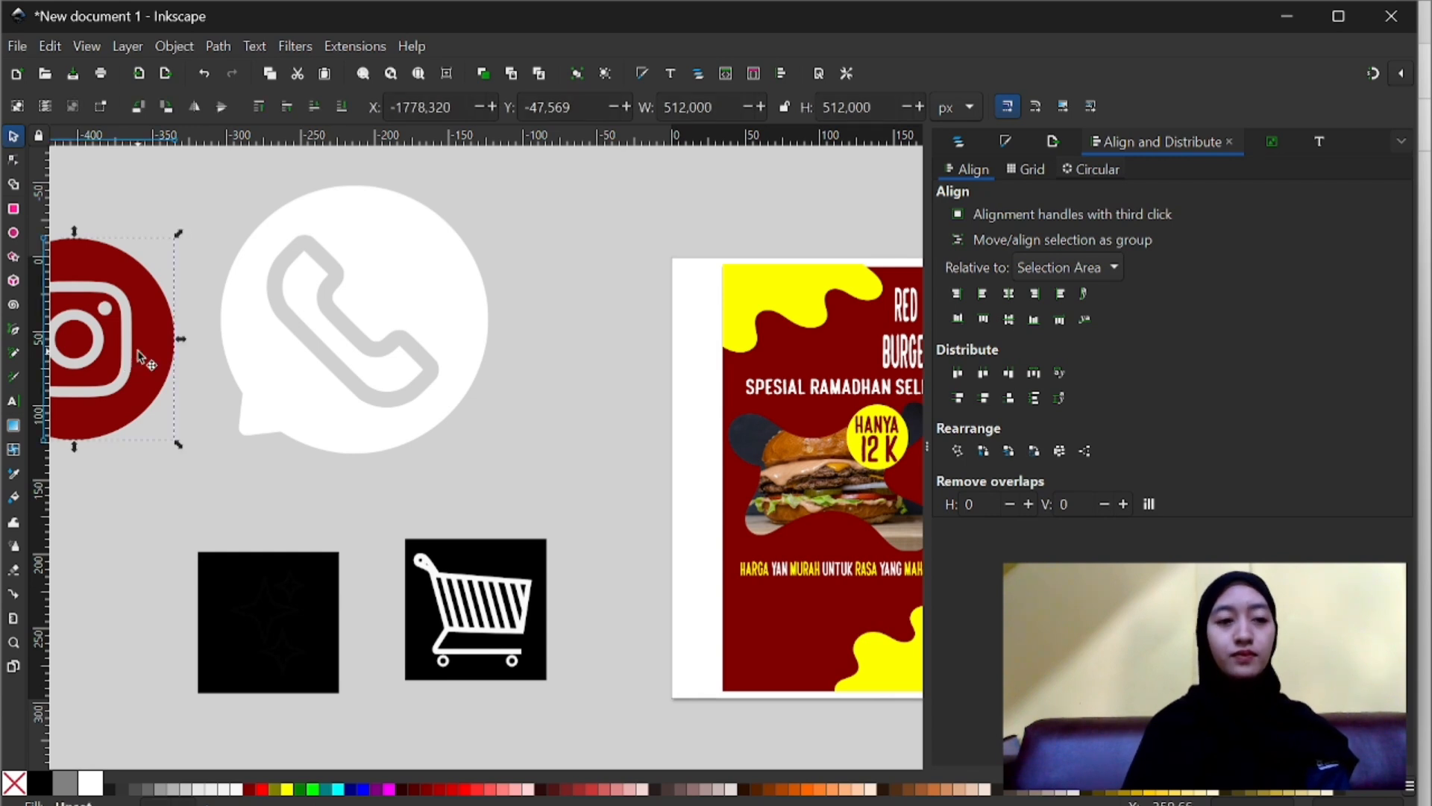
left_click_drag(142, 359, 623, 395)
left_click_drag(374, 359, 250, 320)
key("Escape")
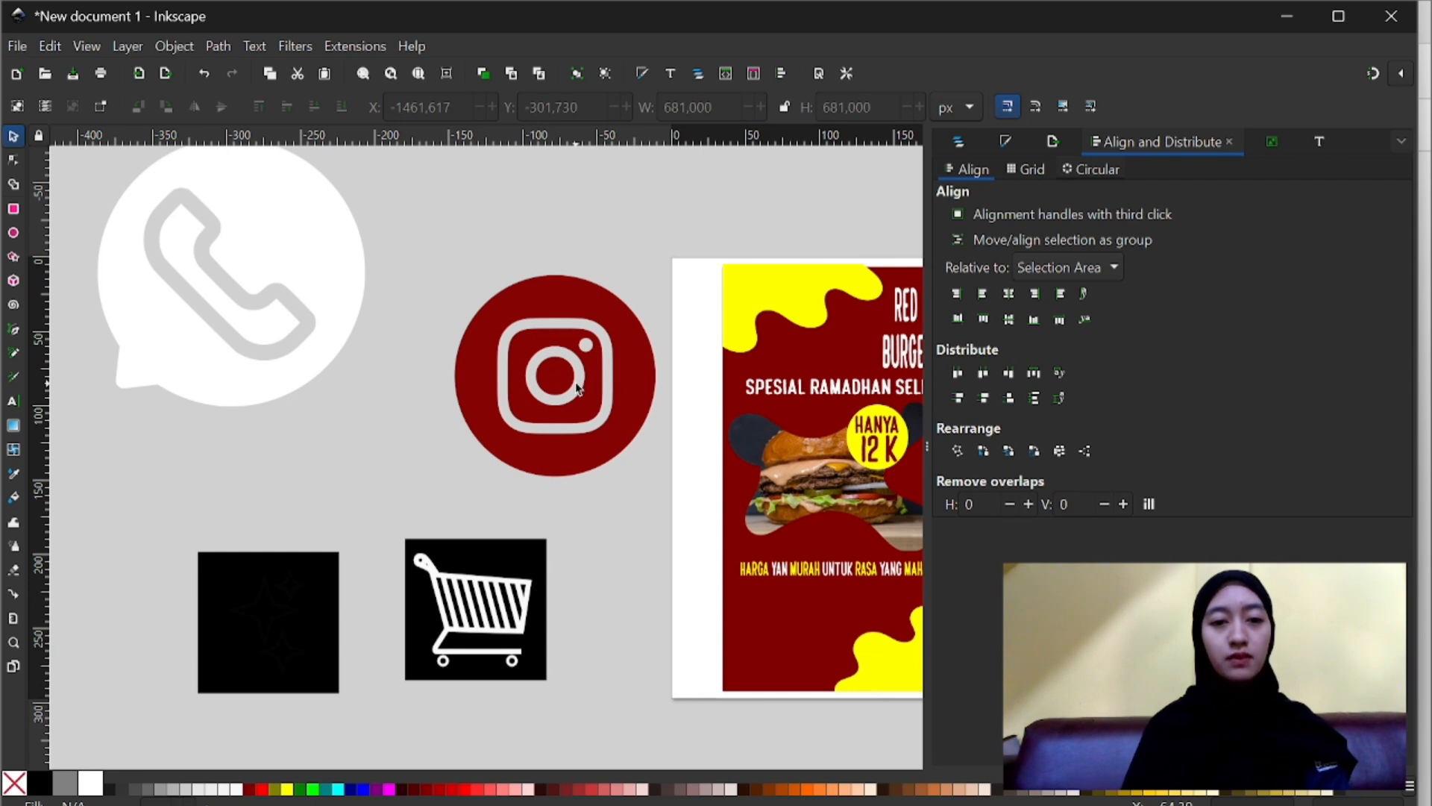
- Trace the dark red Instagram icon into a vector path with a single-scan brightness cutoff trace
left_click(522, 376)
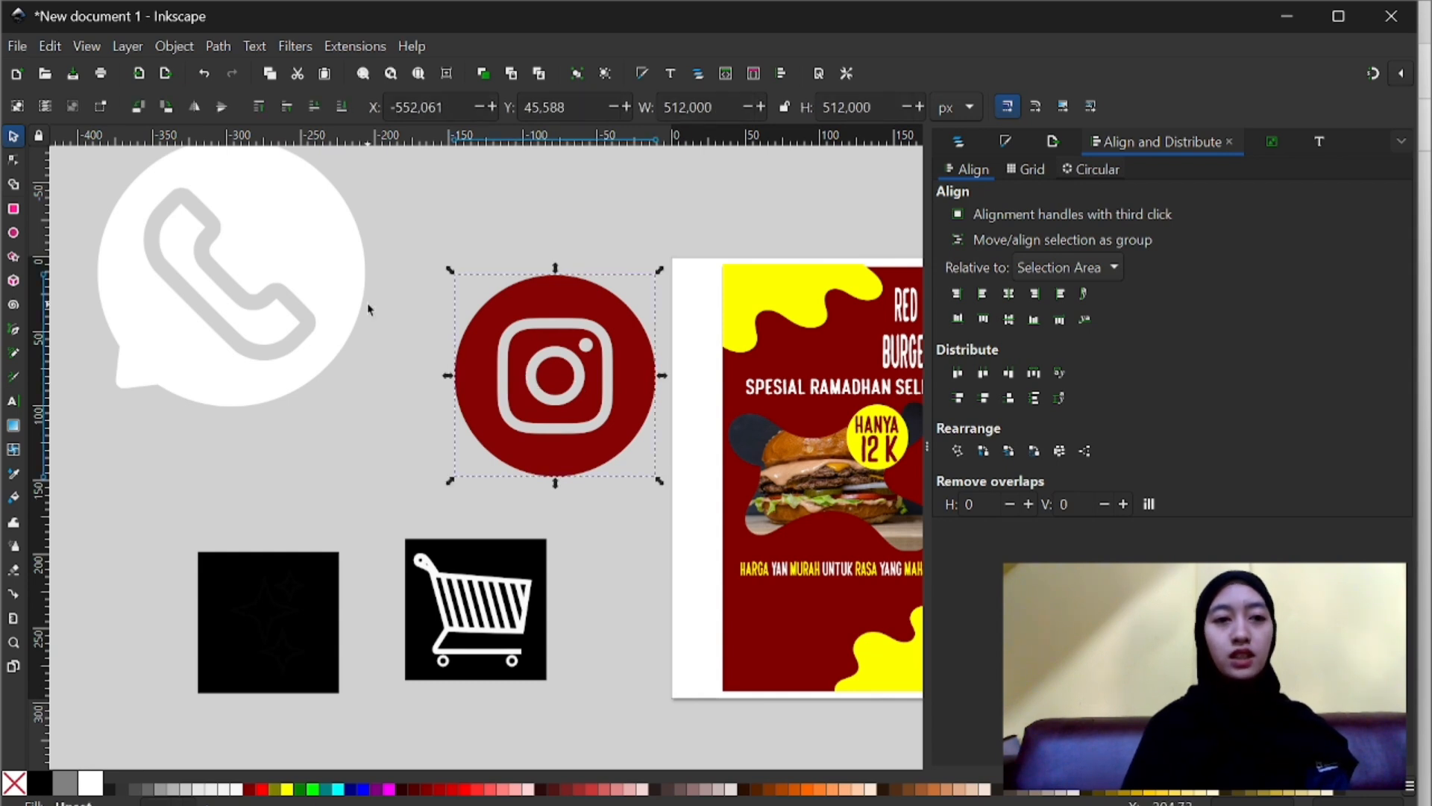
left_click(216, 46)
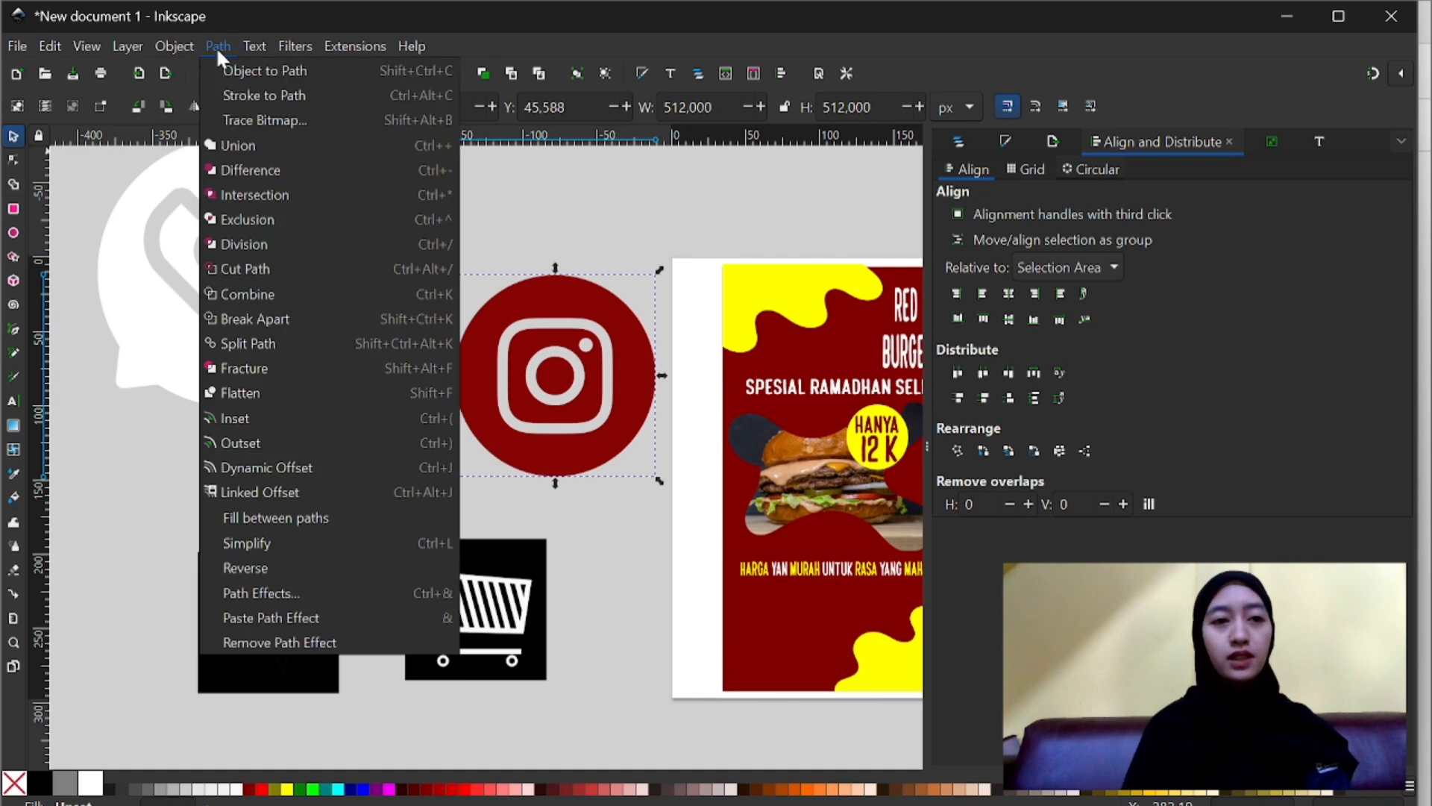
left_click(249, 120)
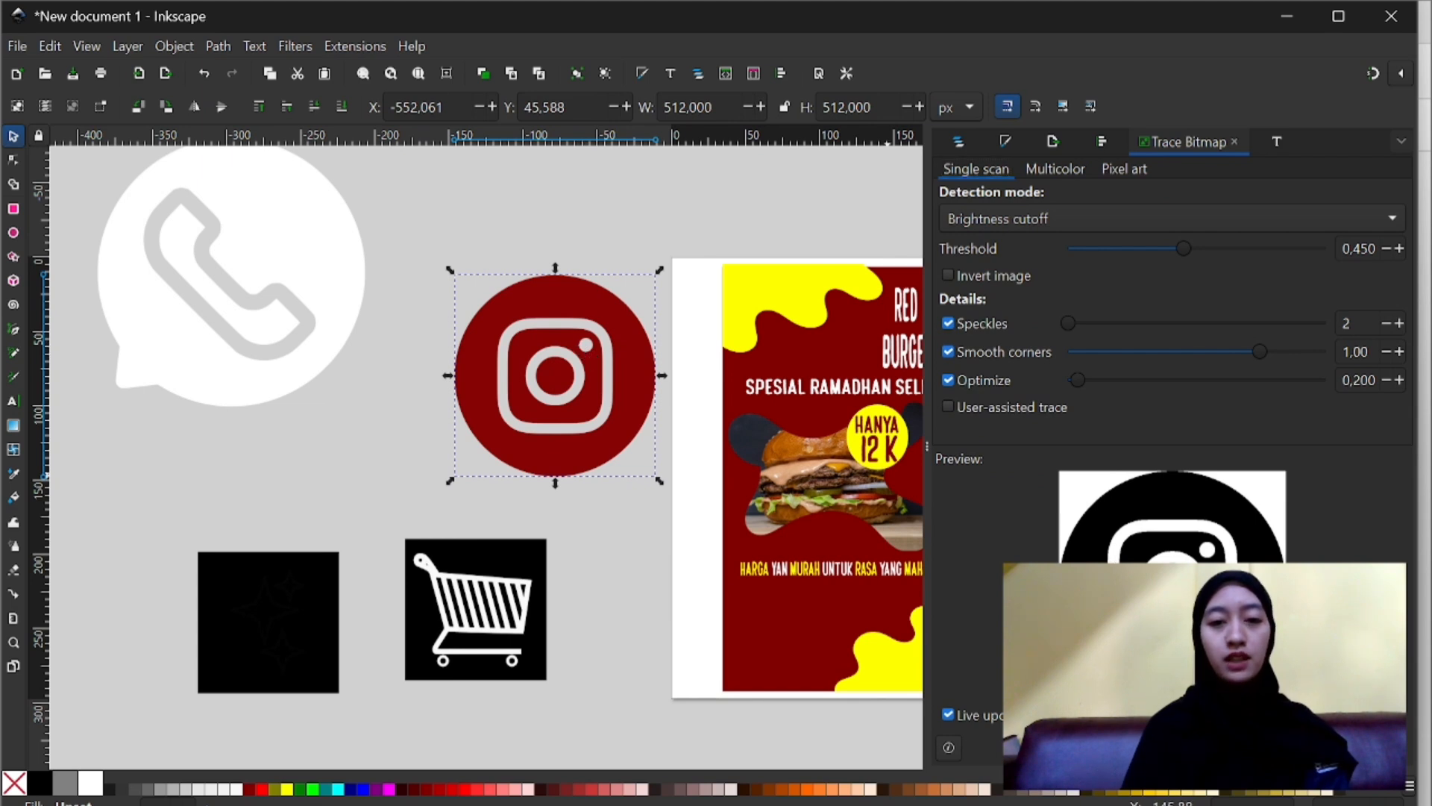
left_click(1374, 747)
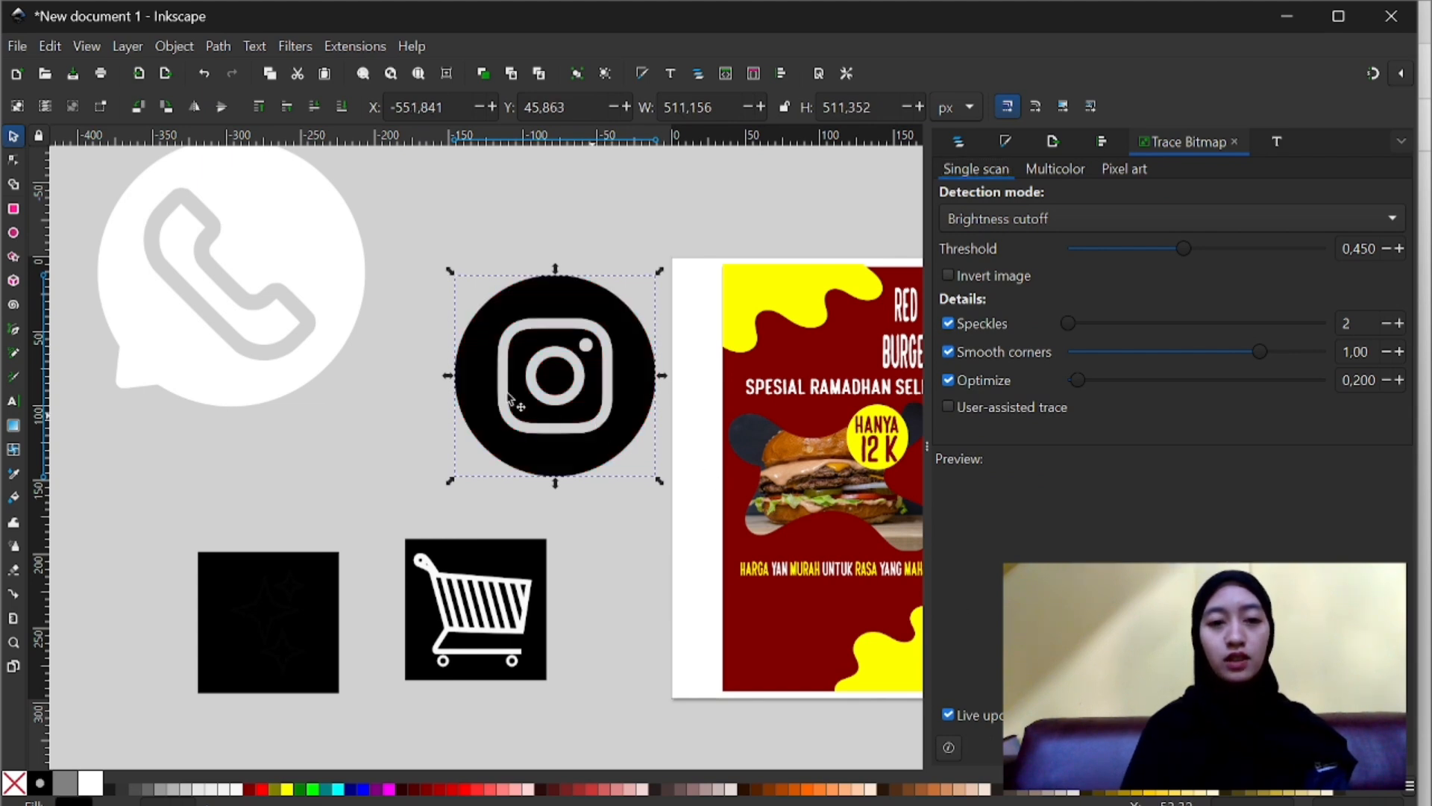
- Move the black traced Instagram icon off the dark red original and delete the original image
mouse_move(593, 419)
left_mouse_down()
mouse_move(486, 377)
mouse_move(447, 384)
left_mouse_up()
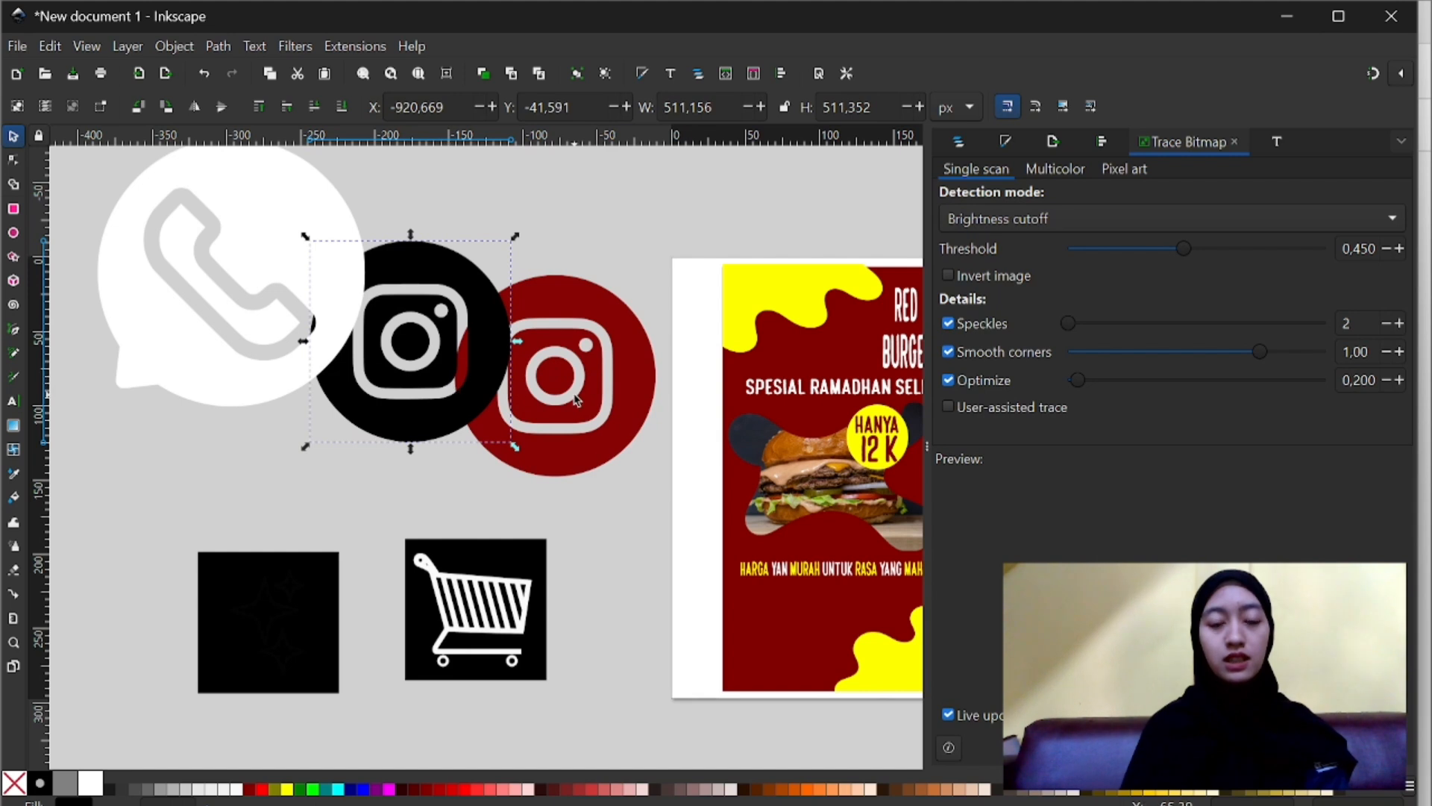
key("Escape")
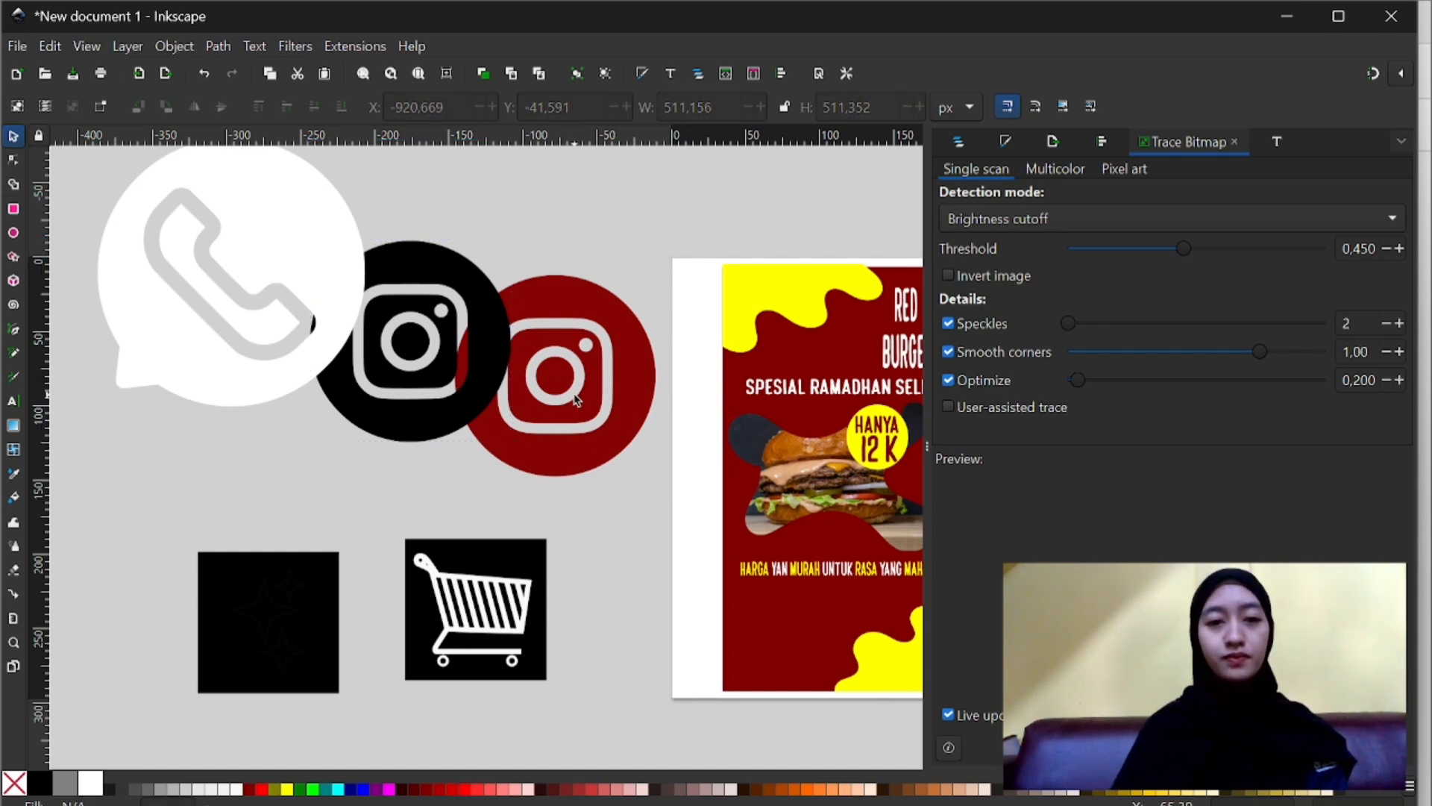
left_click(465, 365)
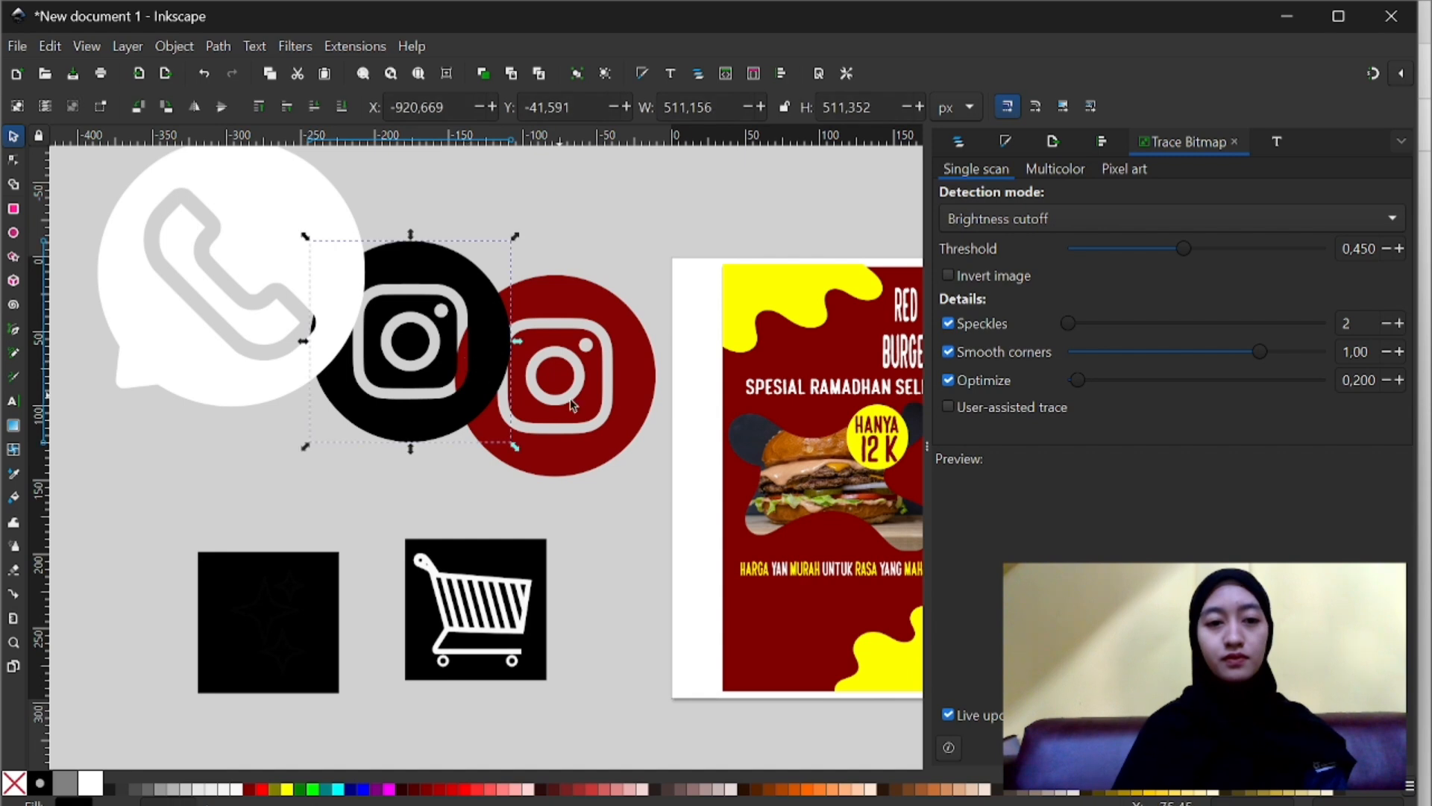
left_click(589, 409)
key("Delete")
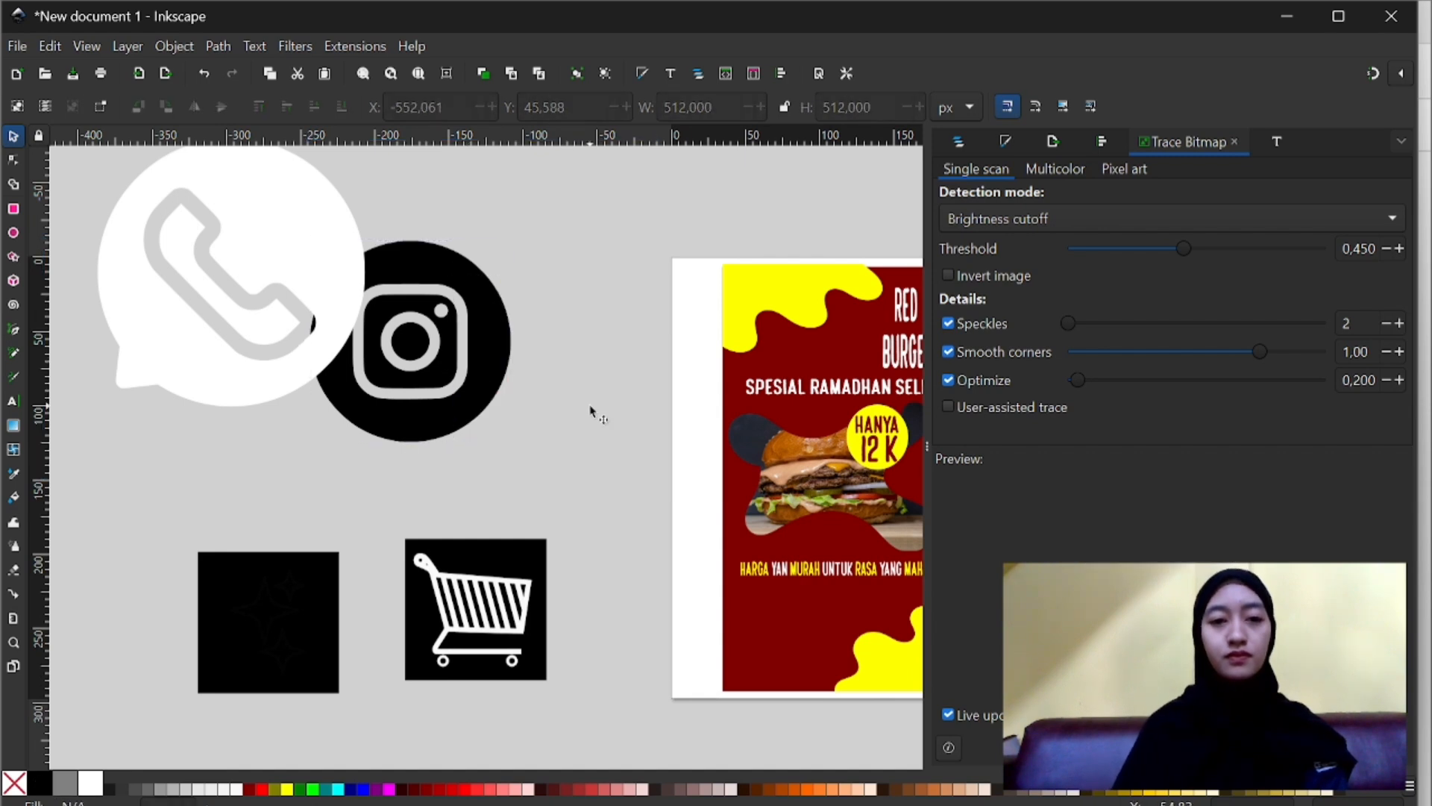
- Move the traced Instagram icon to about X -601, Y 0 px, clear of the phone icon, and fill it white
left_click(440, 364)
left_click_drag(441, 365, 569, 379)
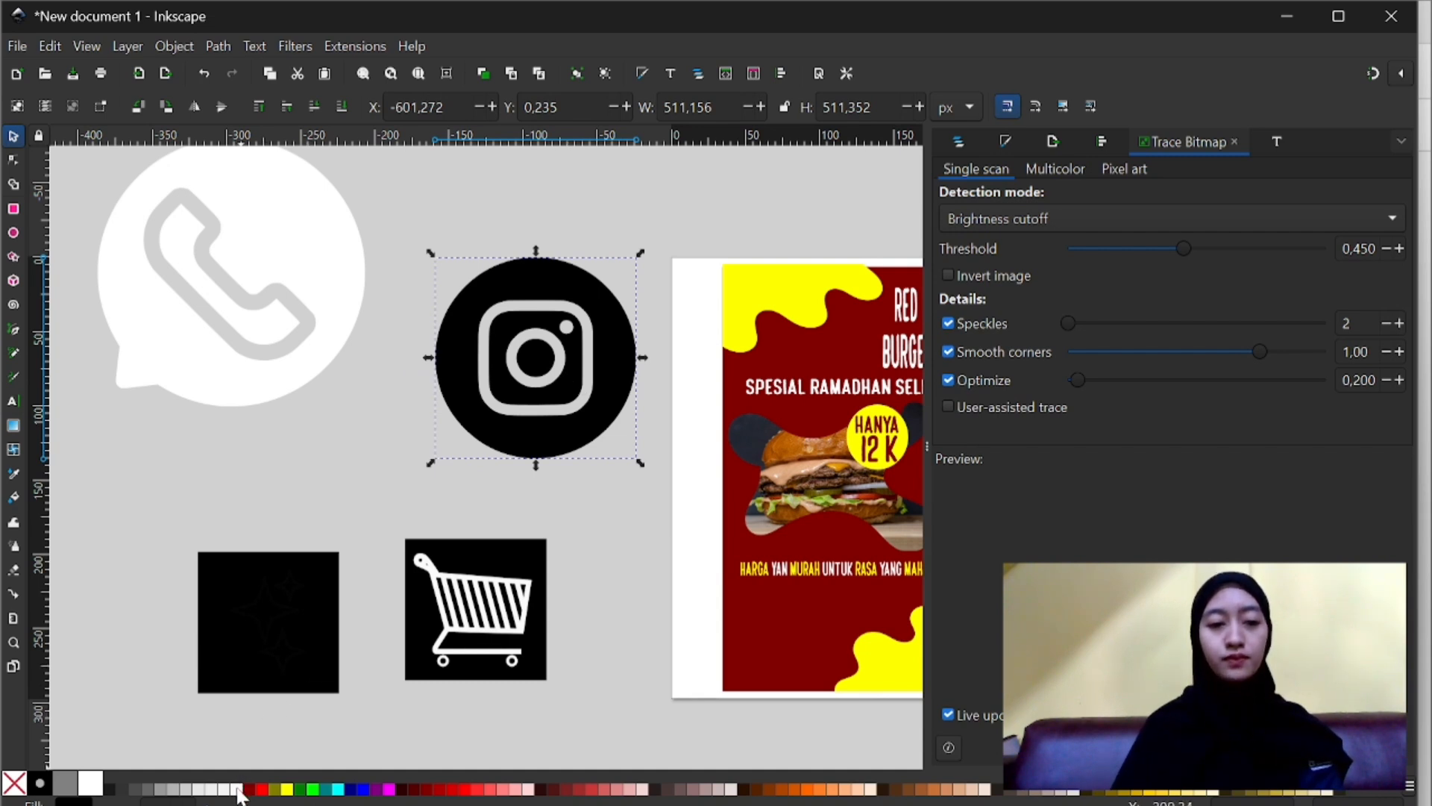
left_click(91, 784)
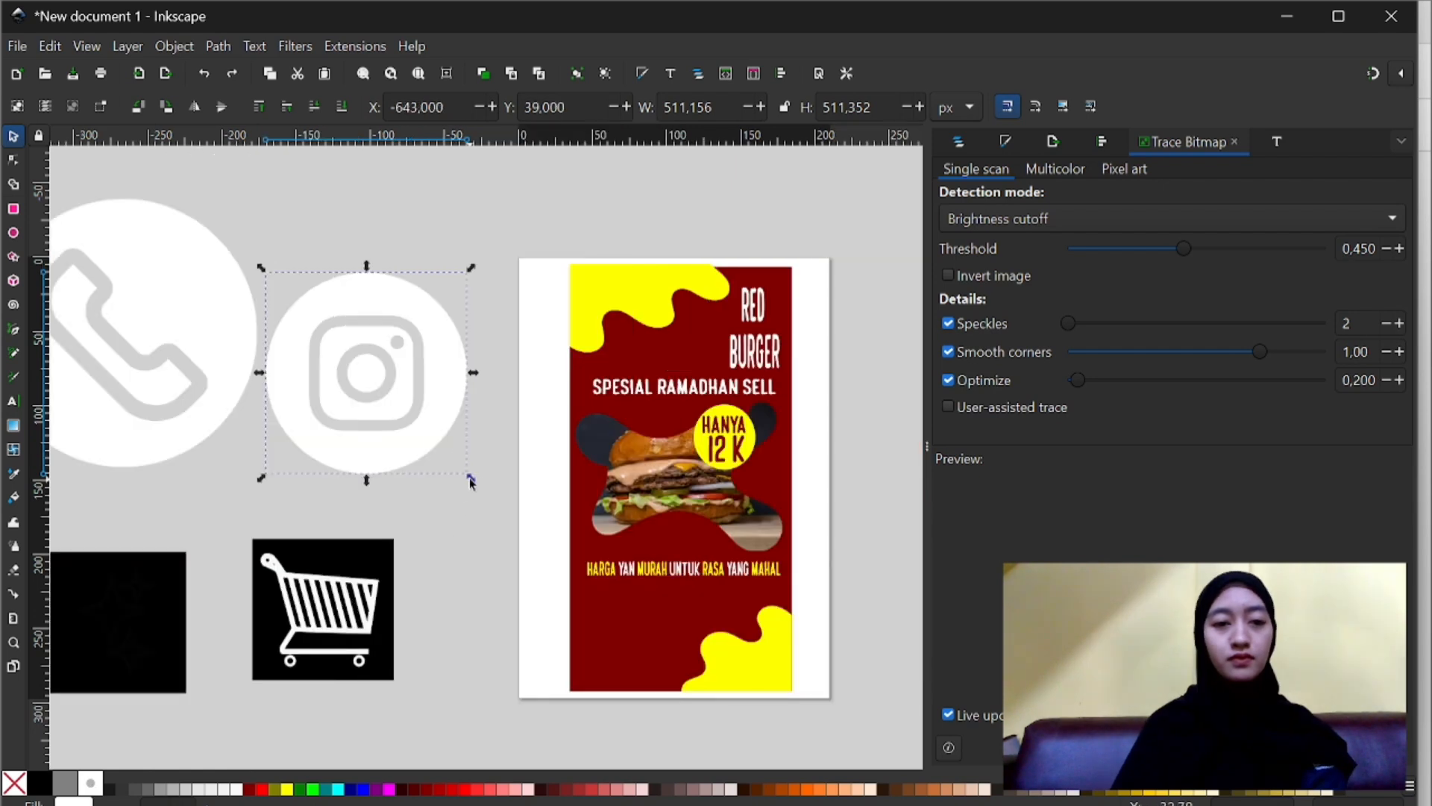
- Shrink the white Instagram icon and place it on the dark red background near the poster's lower-left corner
left_click_drag(471, 480, 634, 631)
scroll(630, 630, "up", 1)
scroll(625, 622, "up", 2)
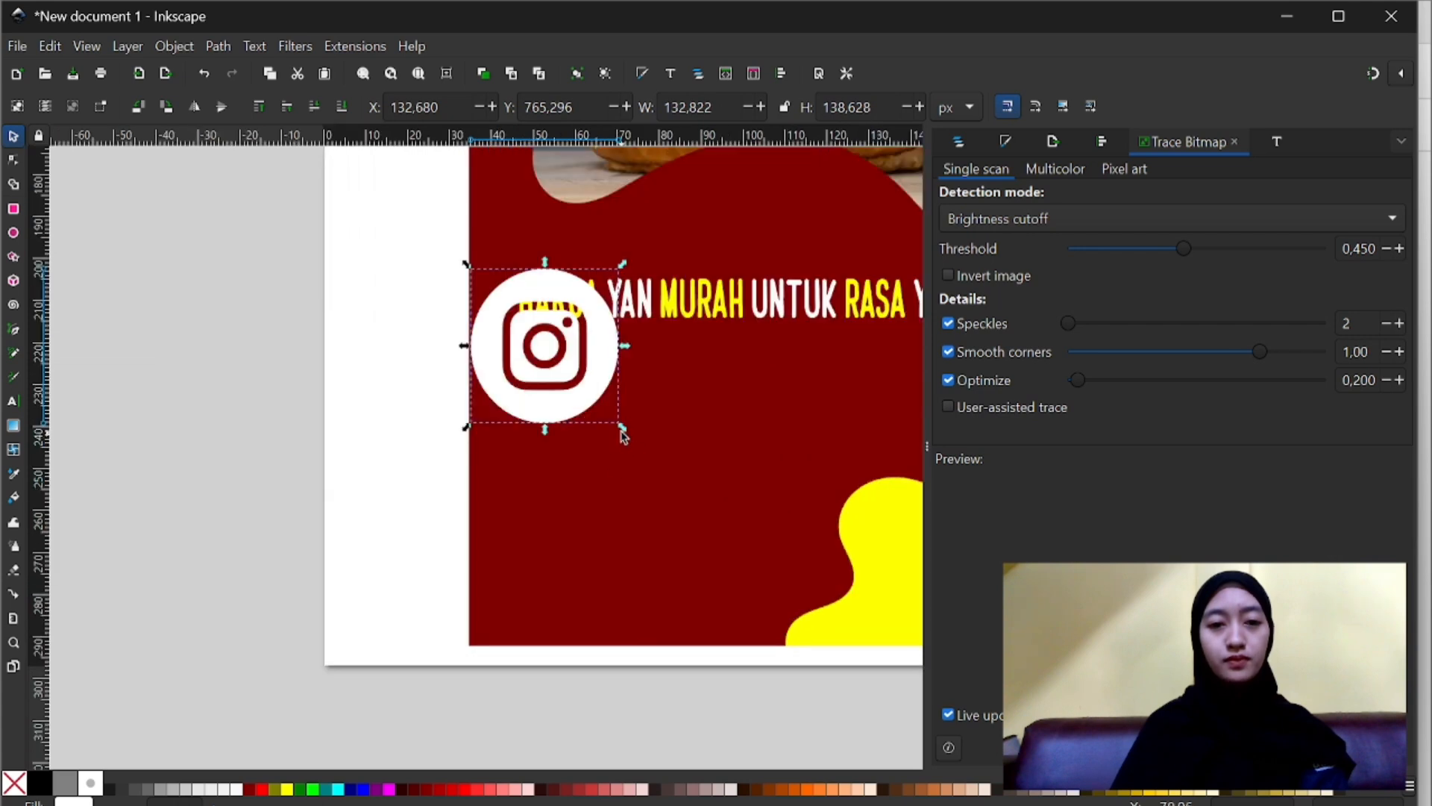
left_click_drag(617, 425, 517, 522)
left_click(552, 544)
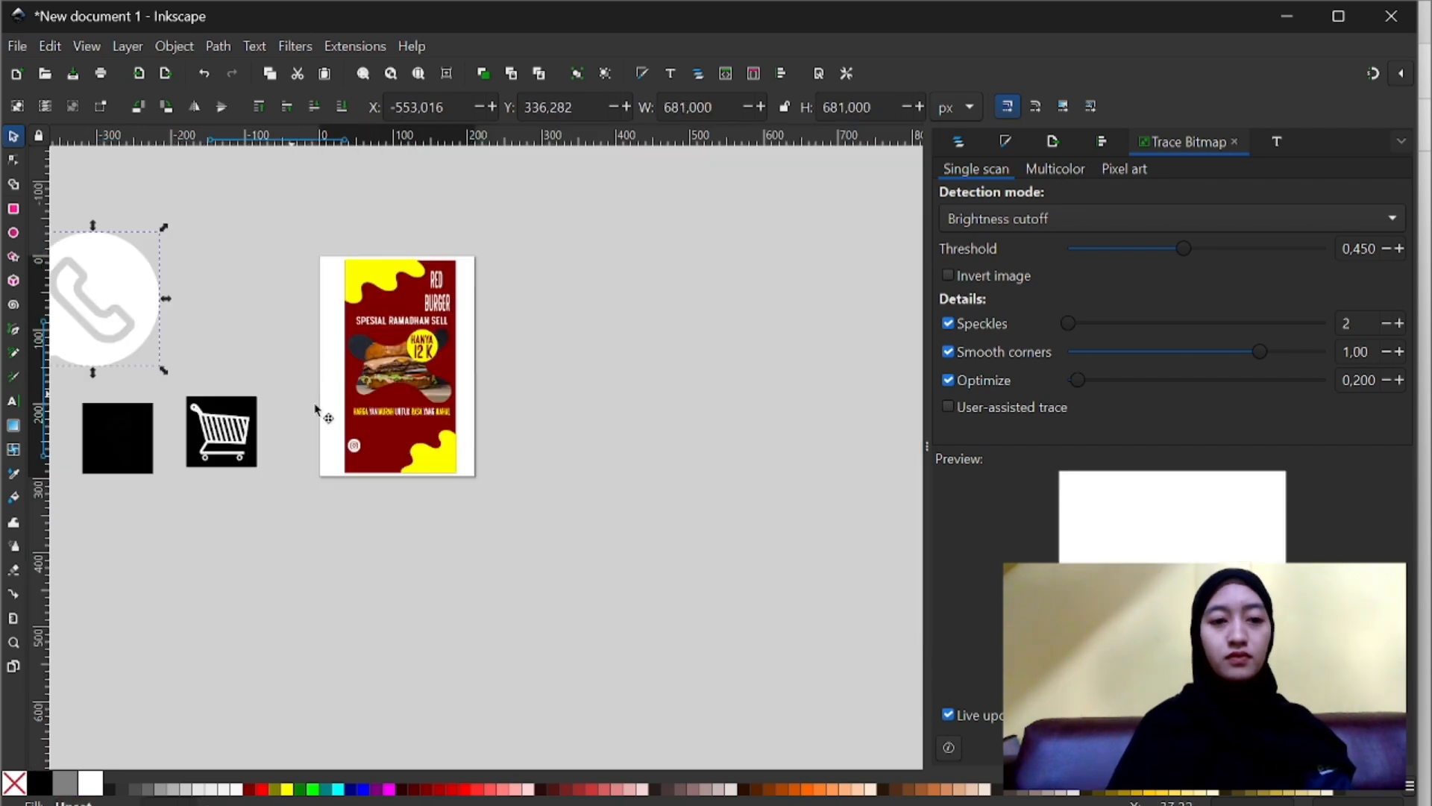
- Shrink the white phone icon to about 60 × 72 px and place it on the poster directly below the Instagram icon
left_click_drag(127, 317, 395, 440)
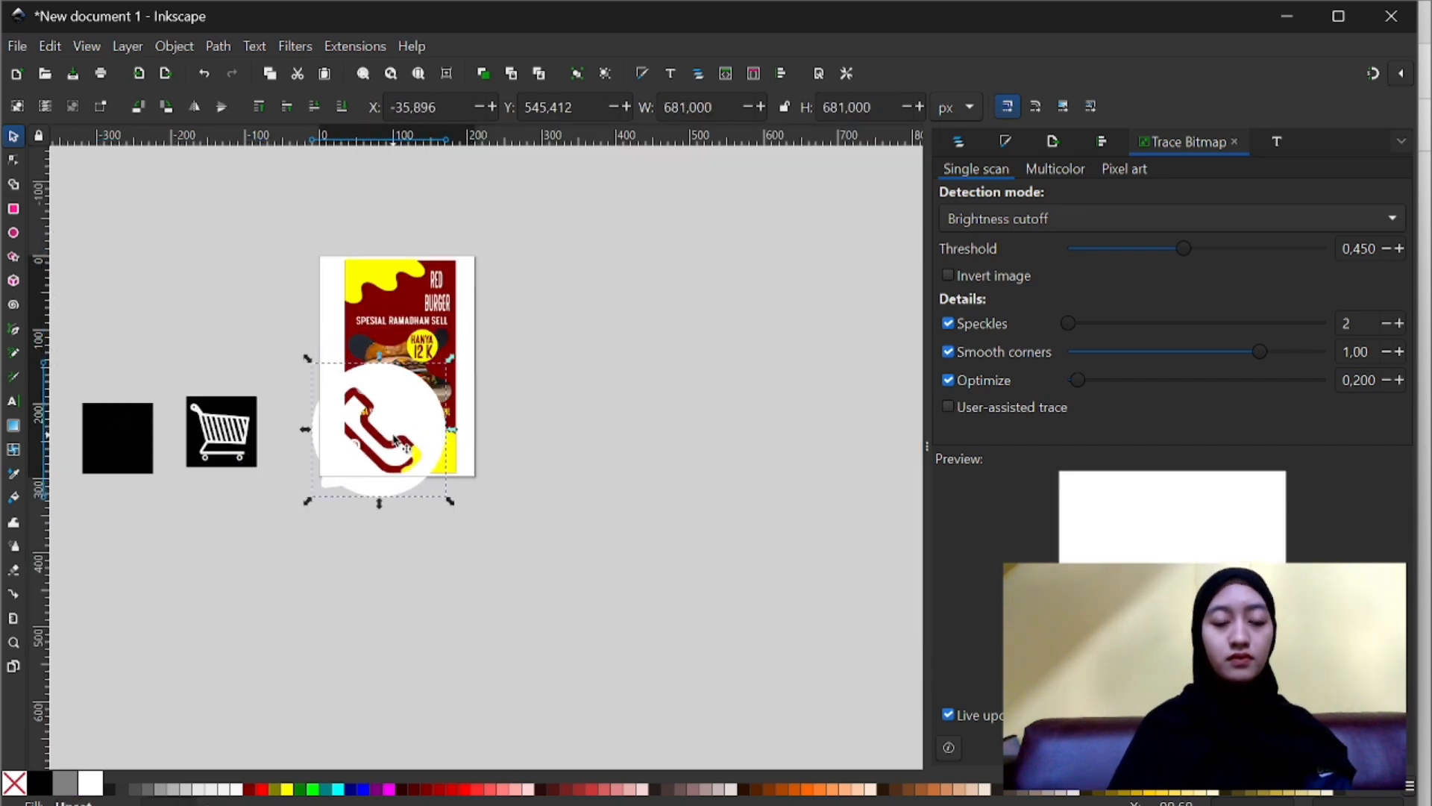
scroll(395, 440, "up", 2)
left_click_drag(505, 571, 391, 479)
left_click(289, 359)
left_click_drag(289, 359, 266, 487)
scroll(356, 452, "up", 2)
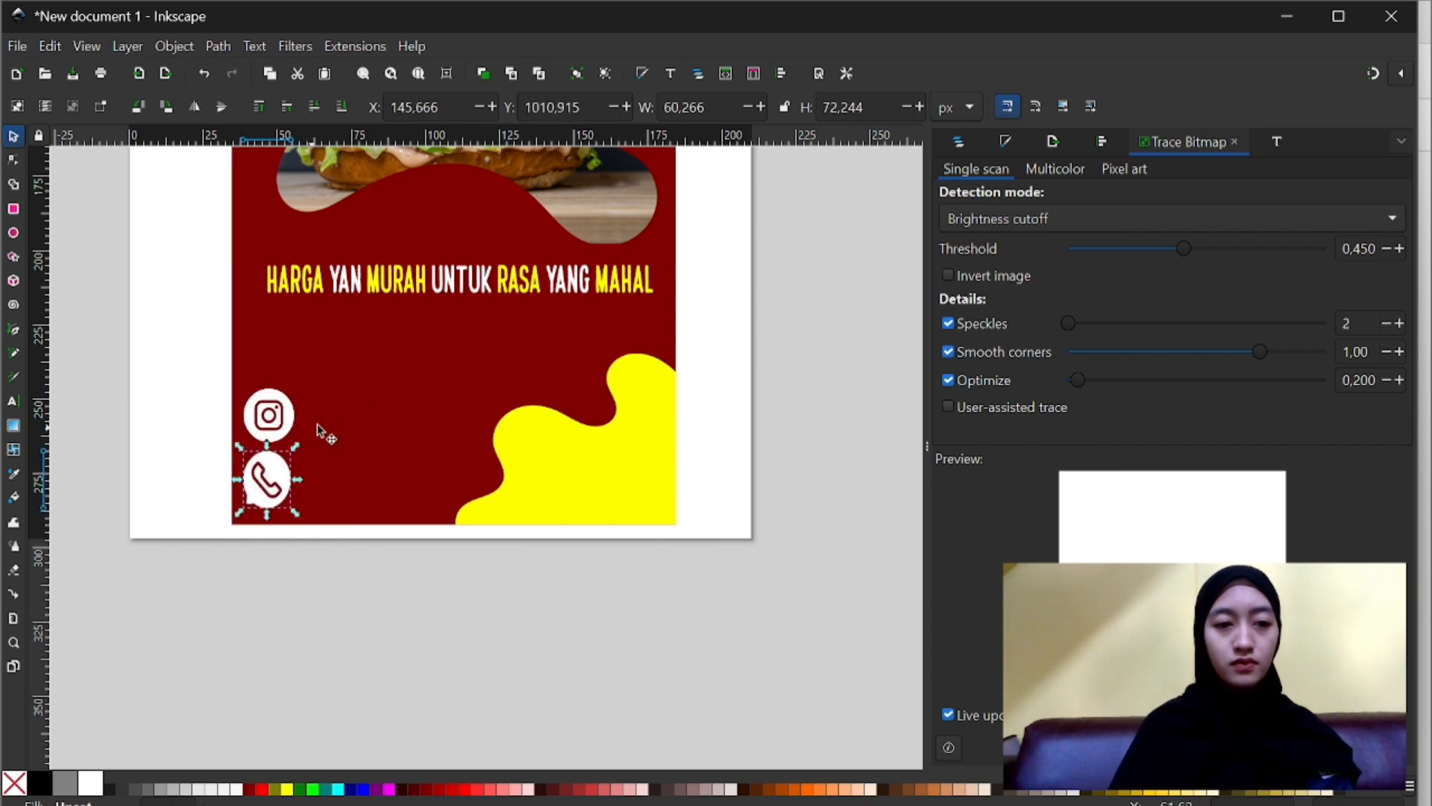
- Draw a text frame between the HARGA line and the lower yellow shape, and choose the Sauce Tomato font for it
scroll(358, 455, "up", 4)
key("t")
left_click_drag(385, 473, 616, 541)
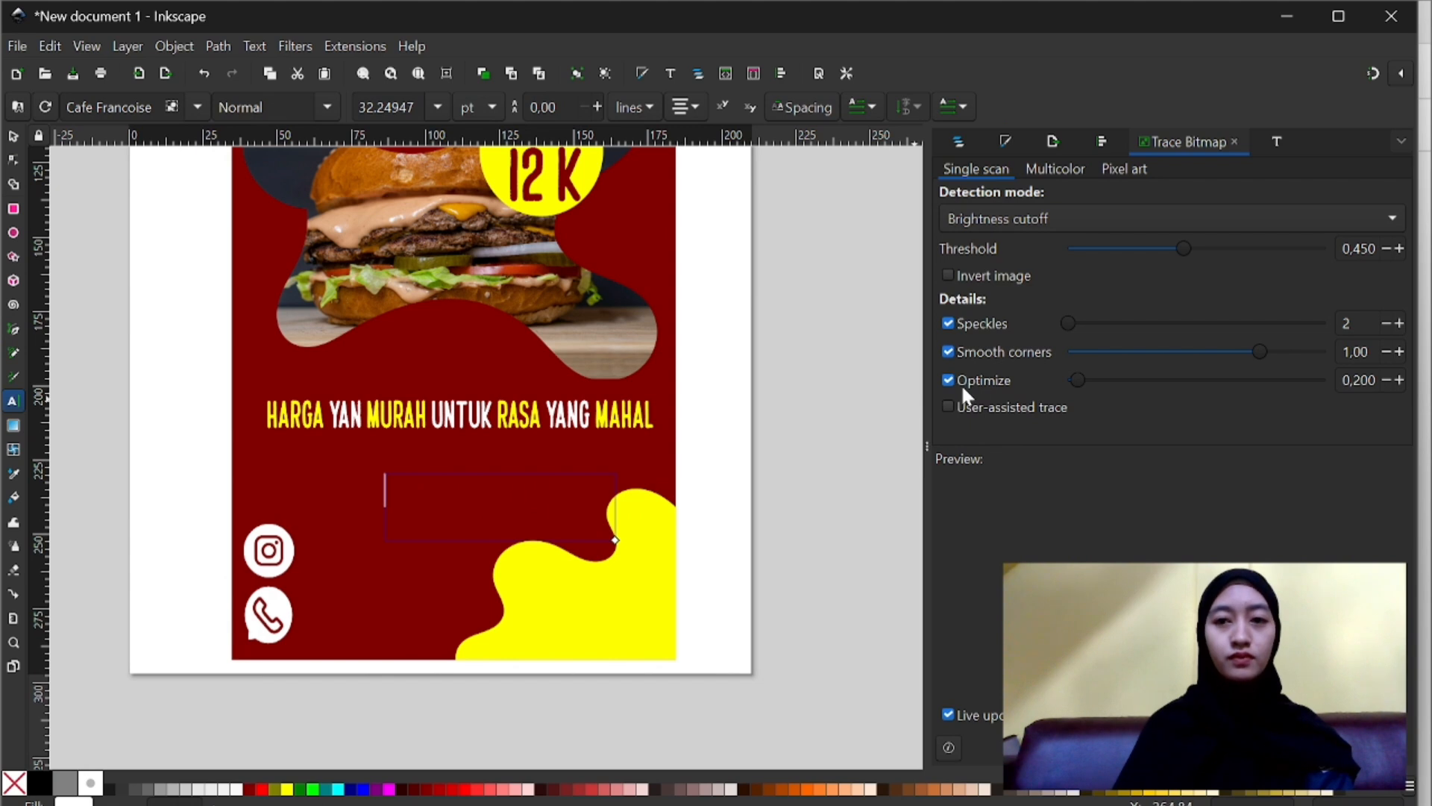
left_click(1277, 142)
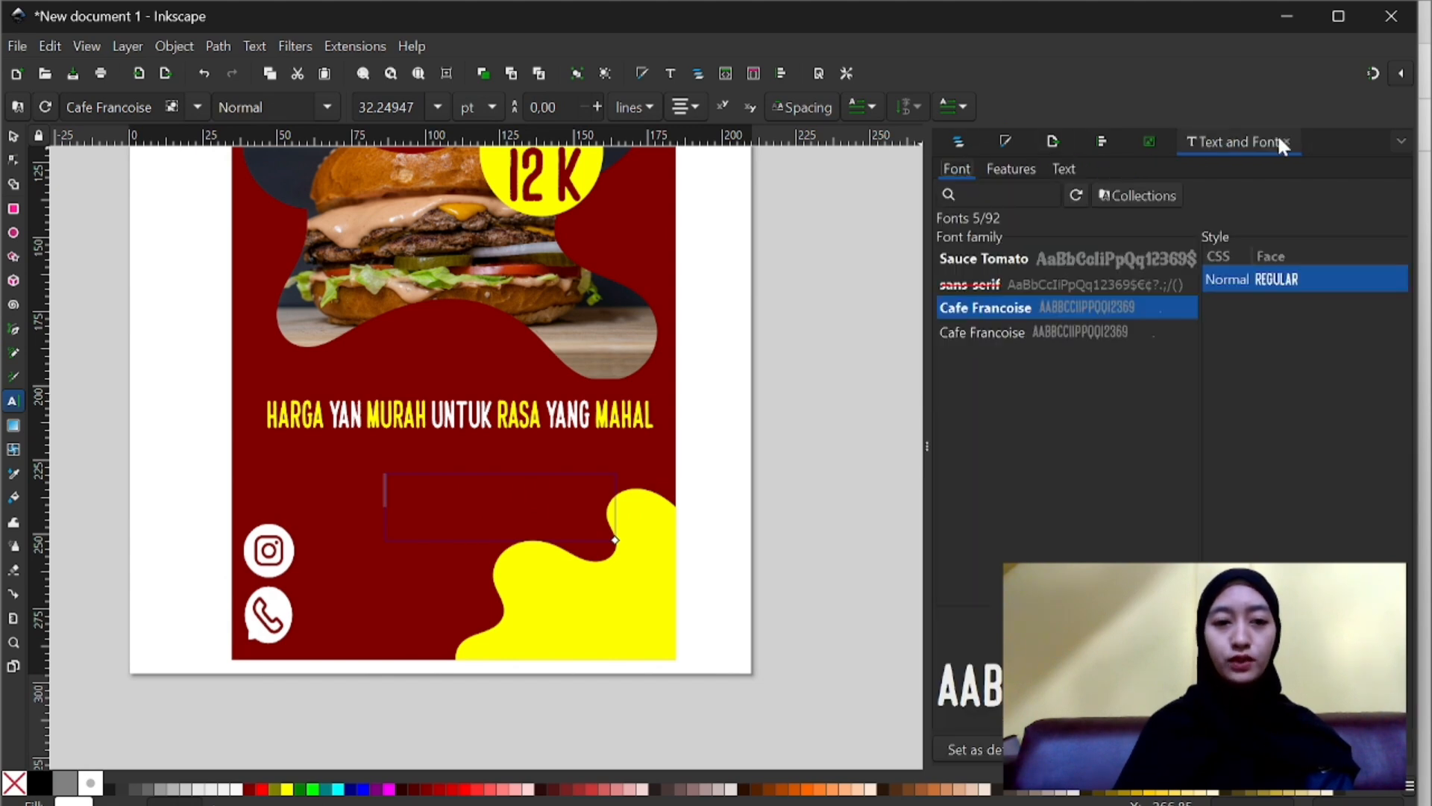
left_click(1031, 258)
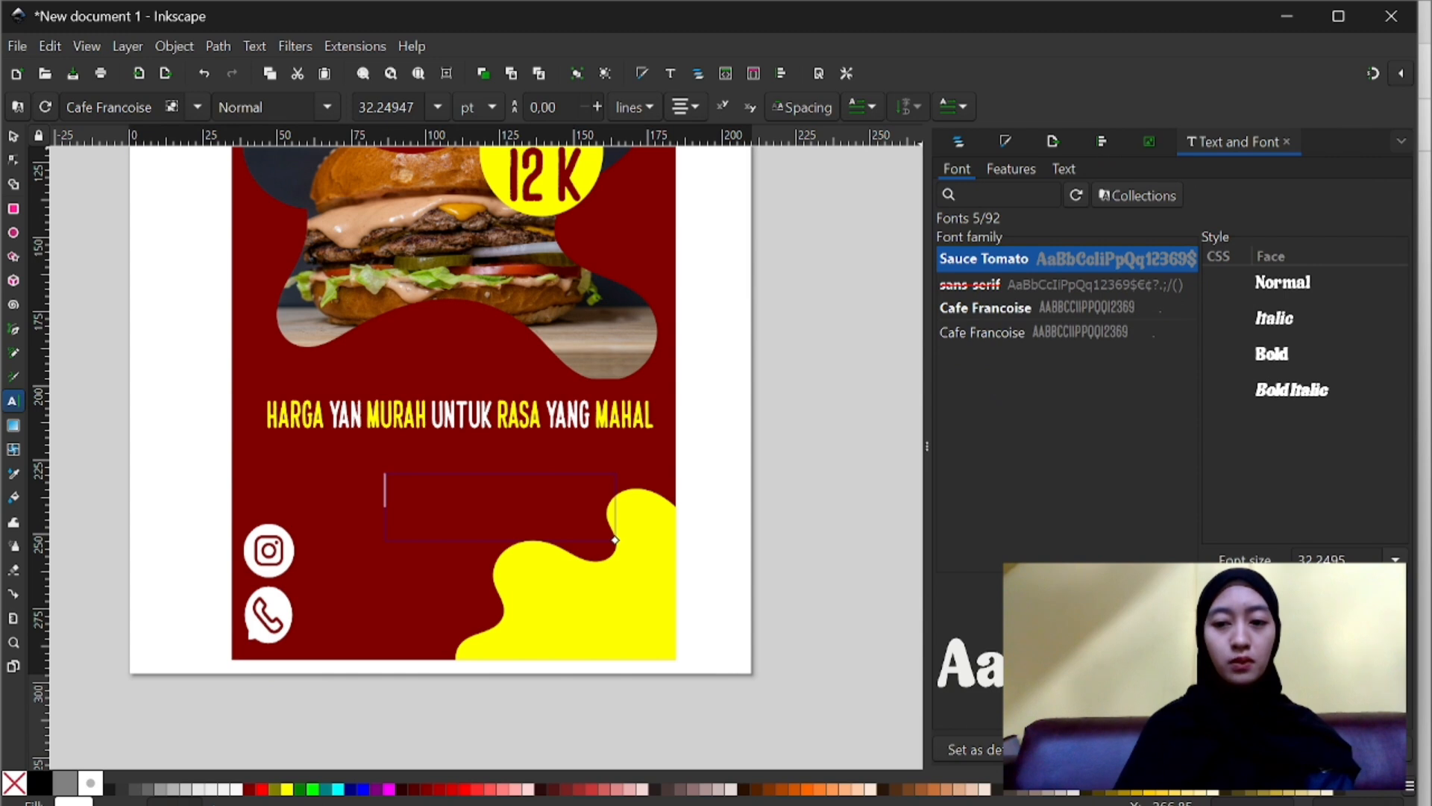
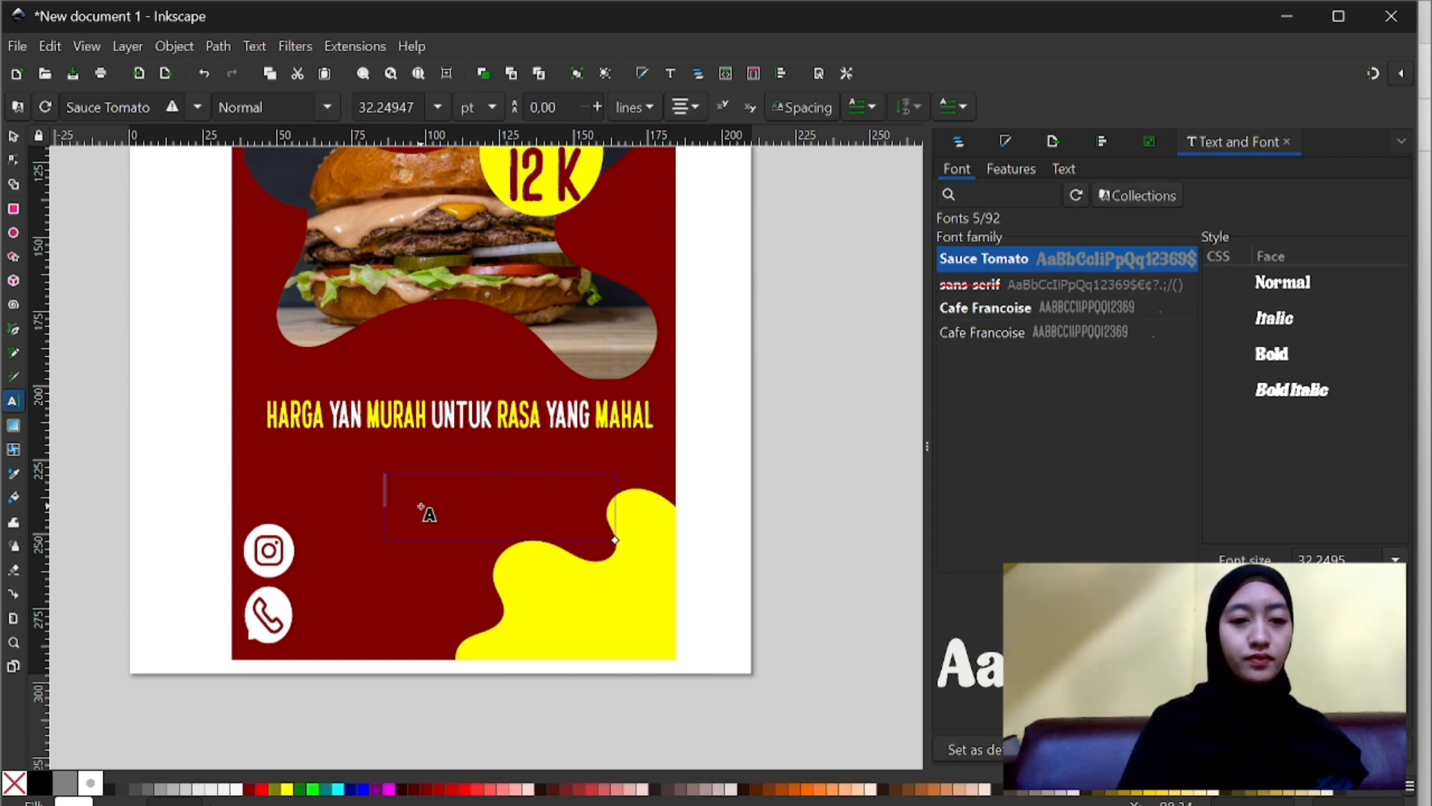
type("@Rea")
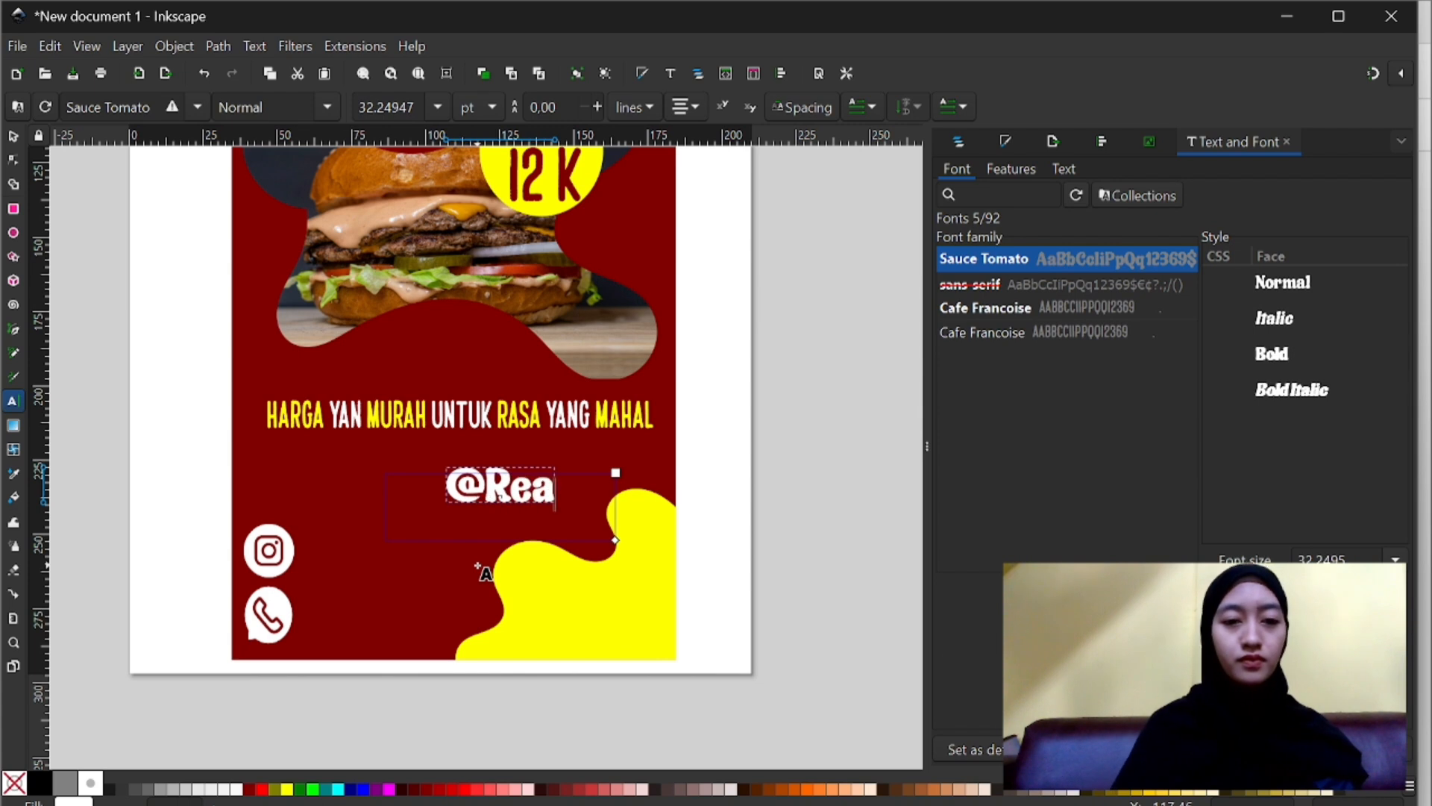
key("BackSpace")
type("d_Burger")
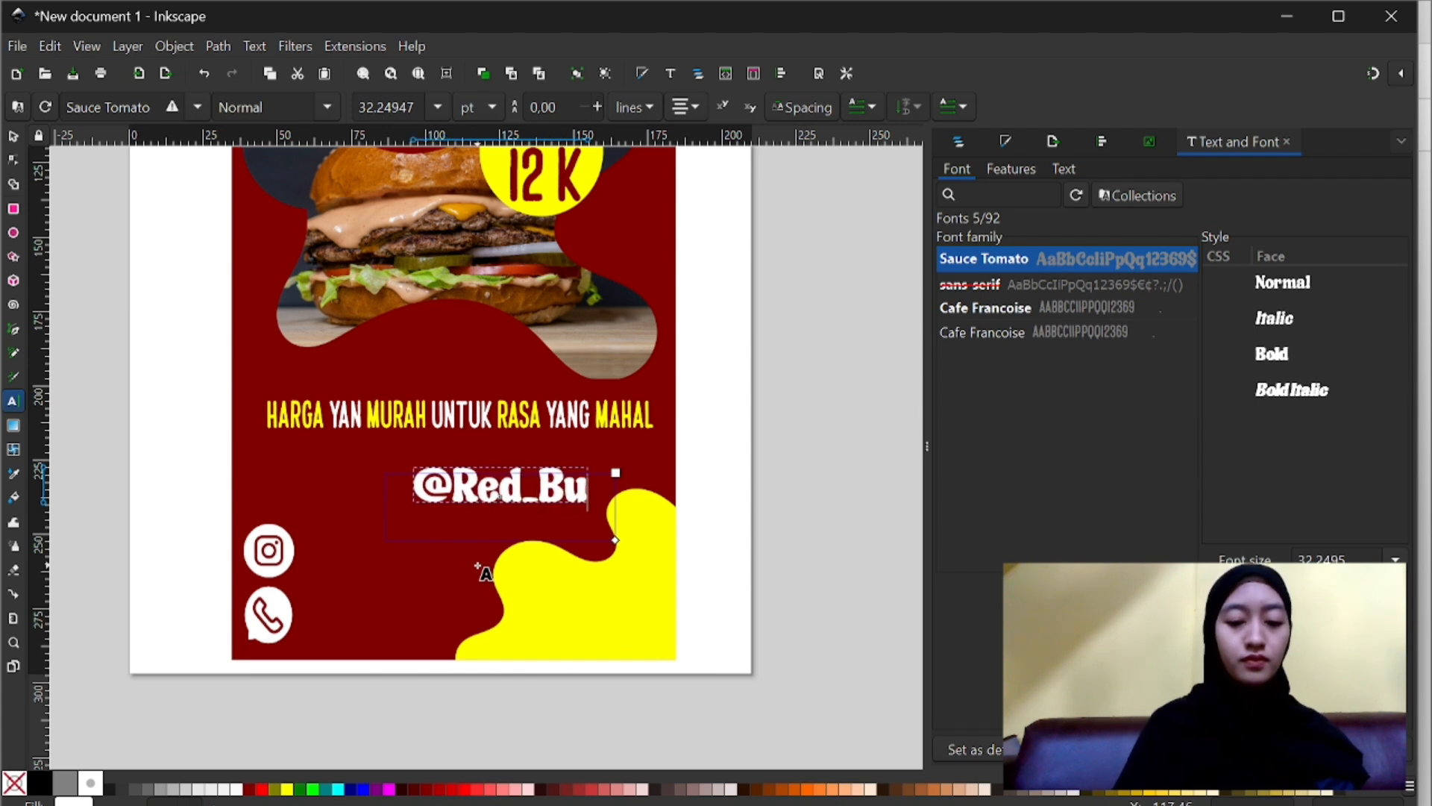
left_click(13, 135)
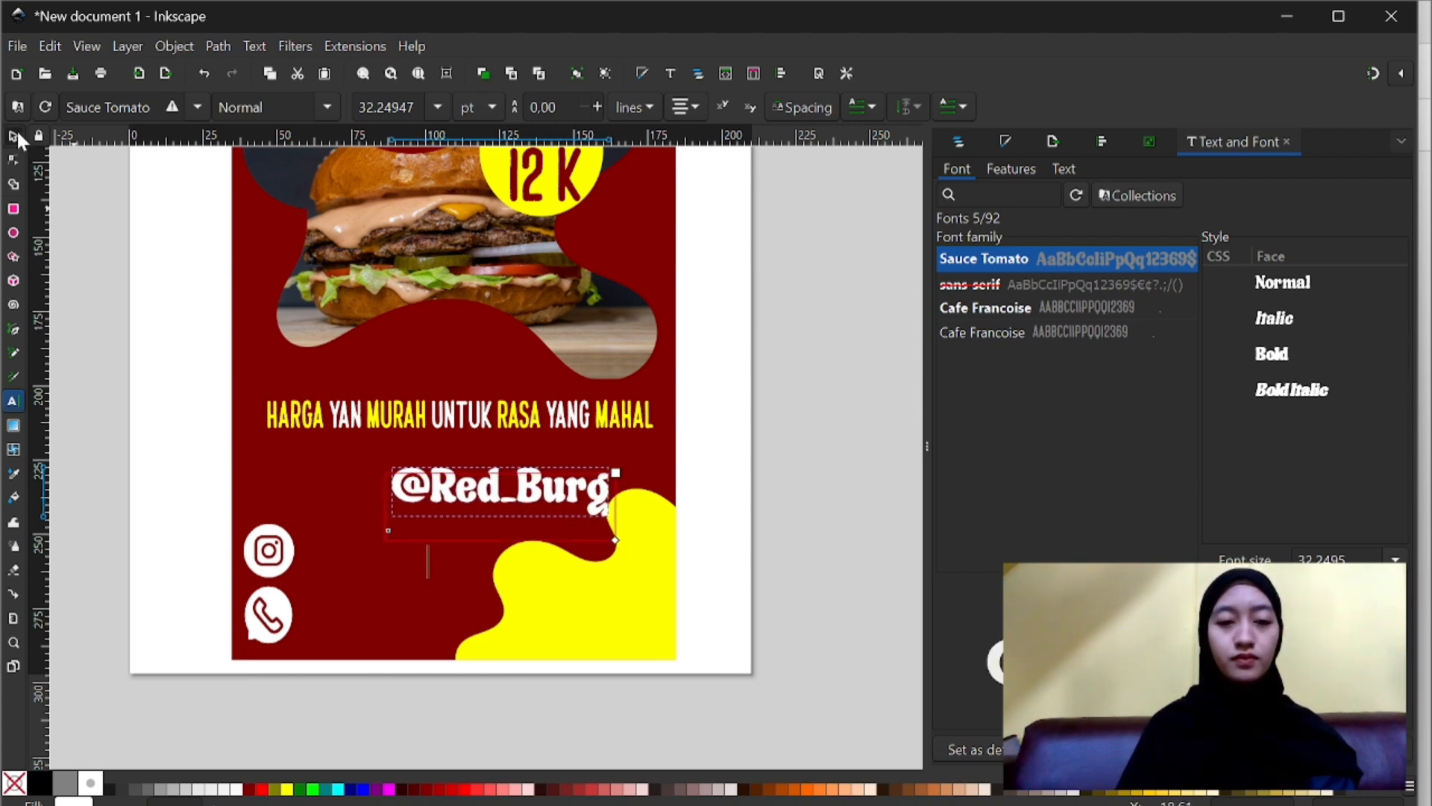
left_click_drag(612, 493, 699, 644)
double_click(639, 495)
left_click(752, 489)
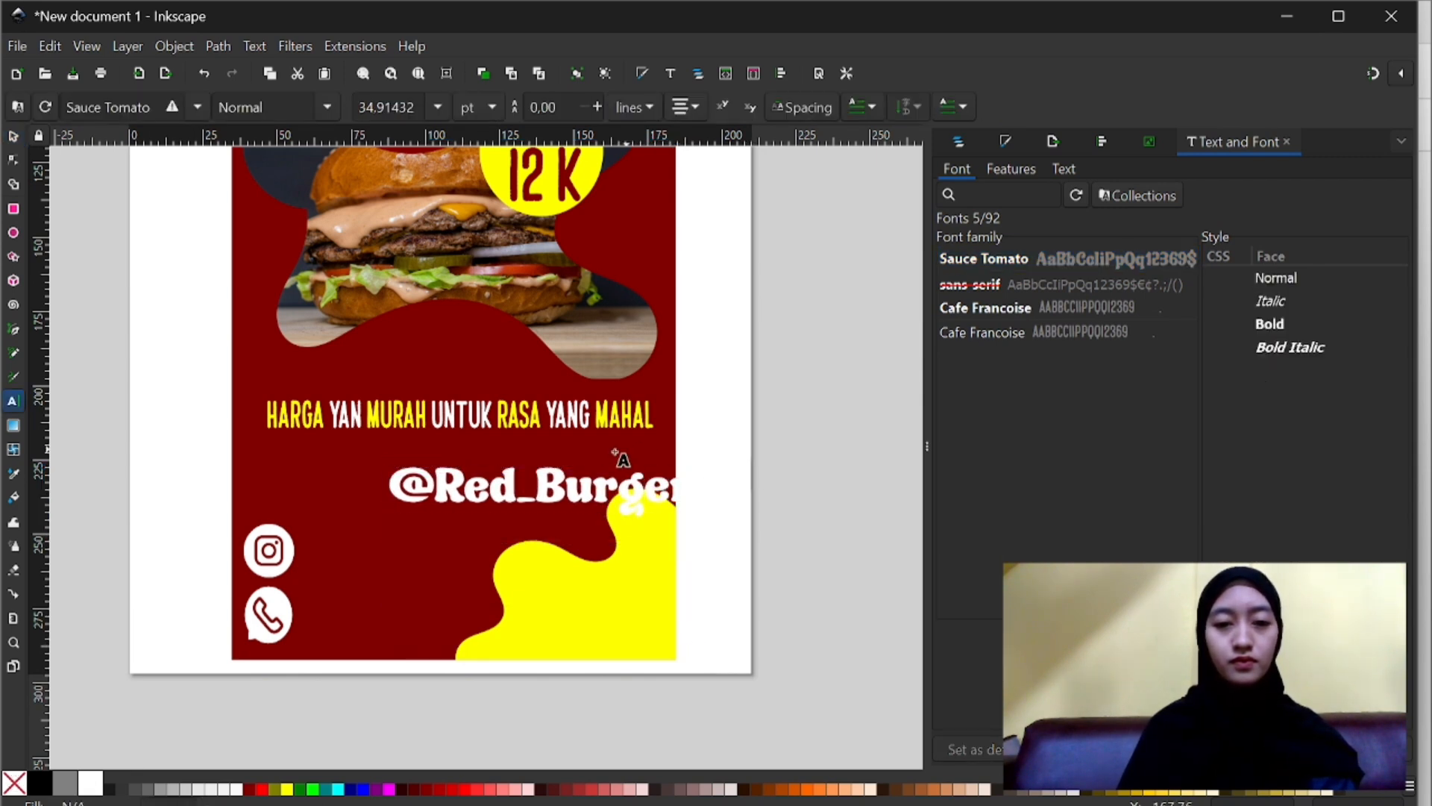
left_click(13, 137)
left_click(448, 493)
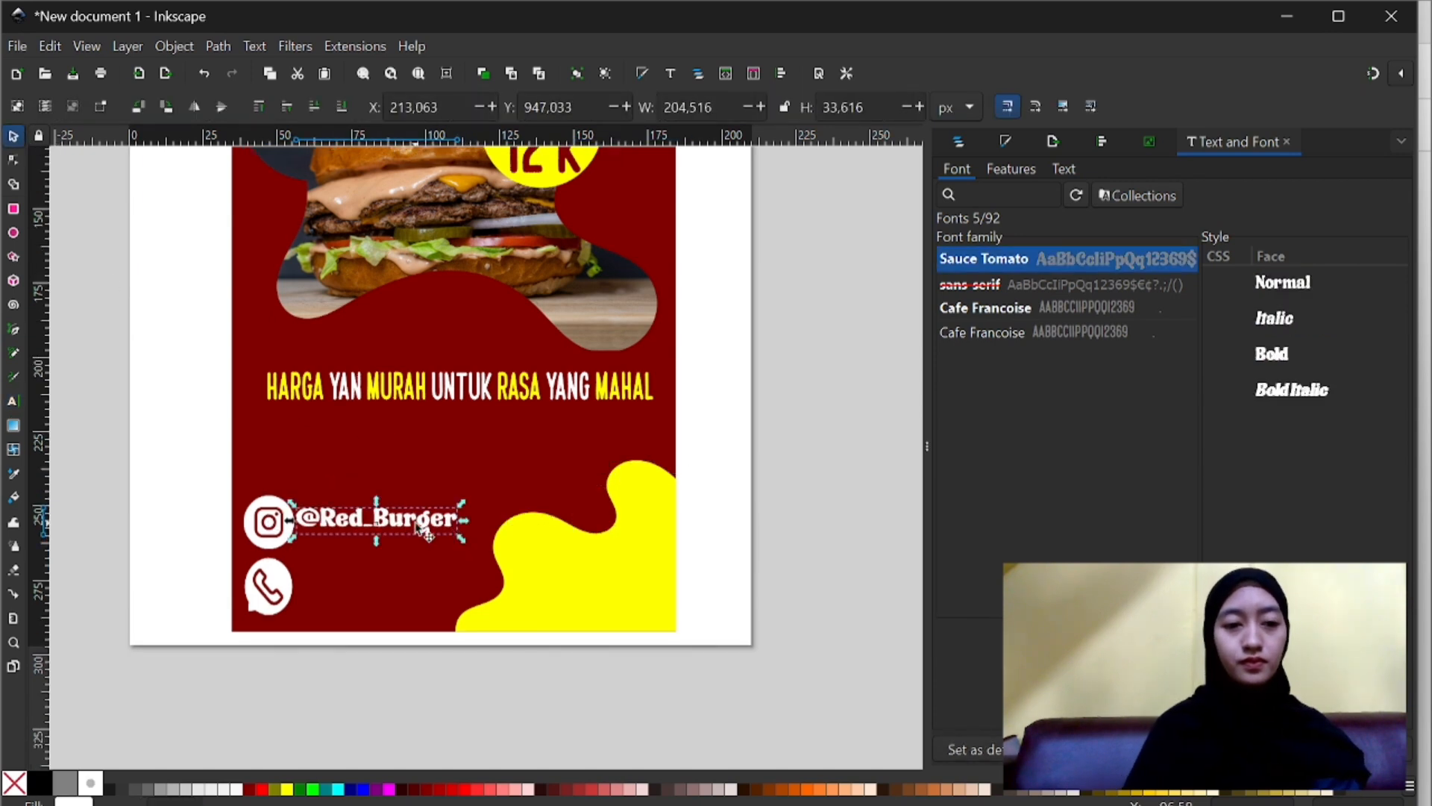
key("ctrl+d")
left_click_drag(429, 528, 437, 593)
double_click(436, 593)
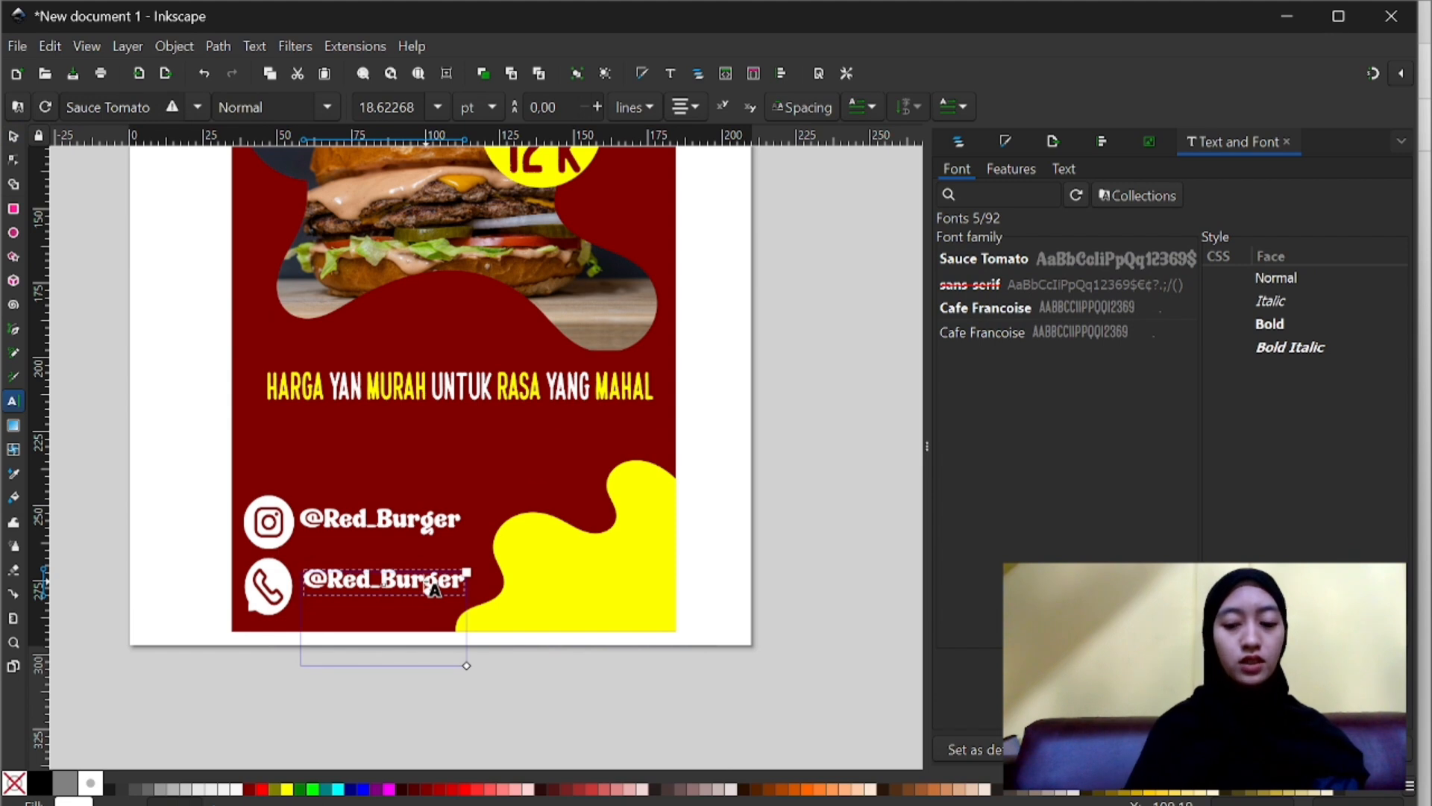
key("BackSpace")
key("BackSpace")
key("ctrl+a")
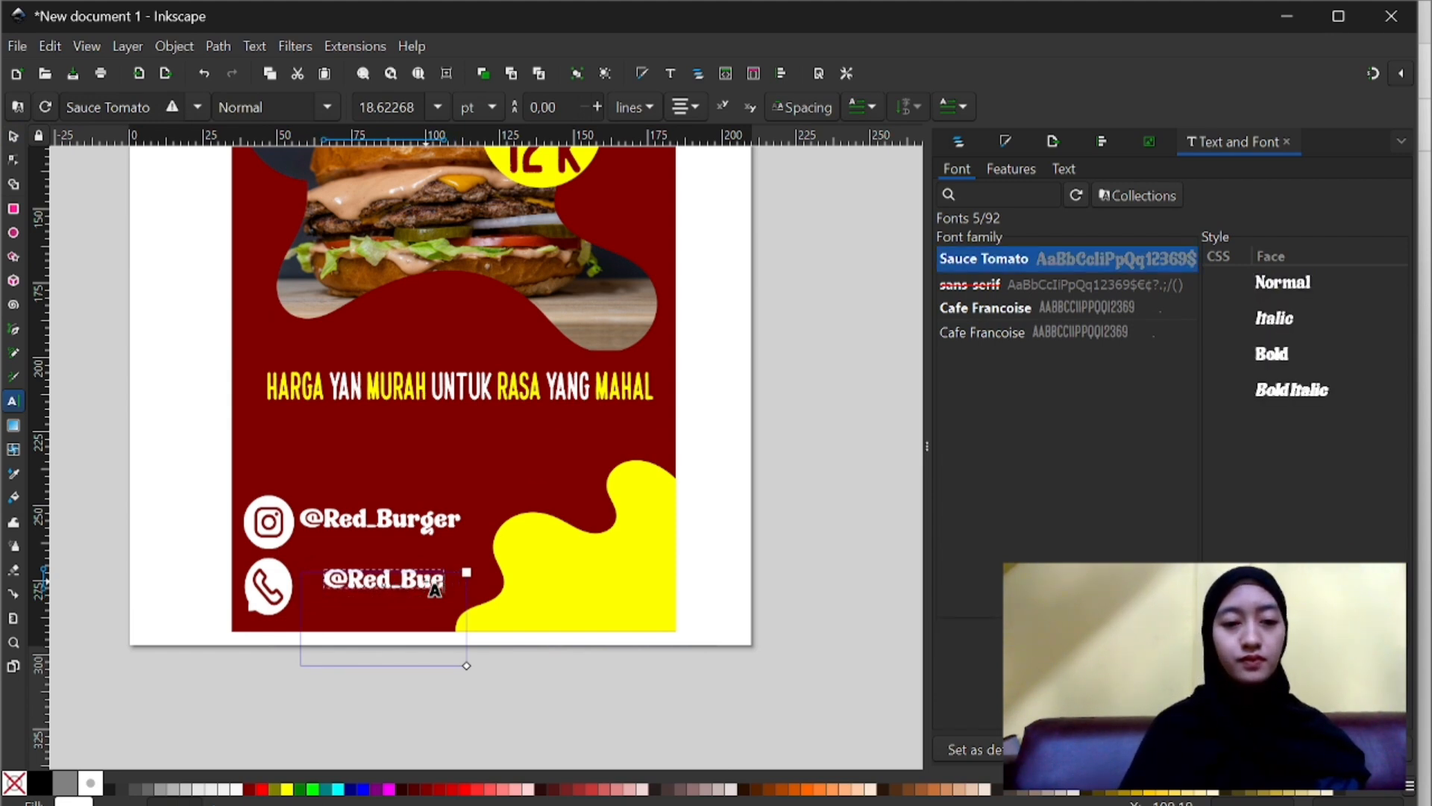
key("BackSpace")
type("+6")
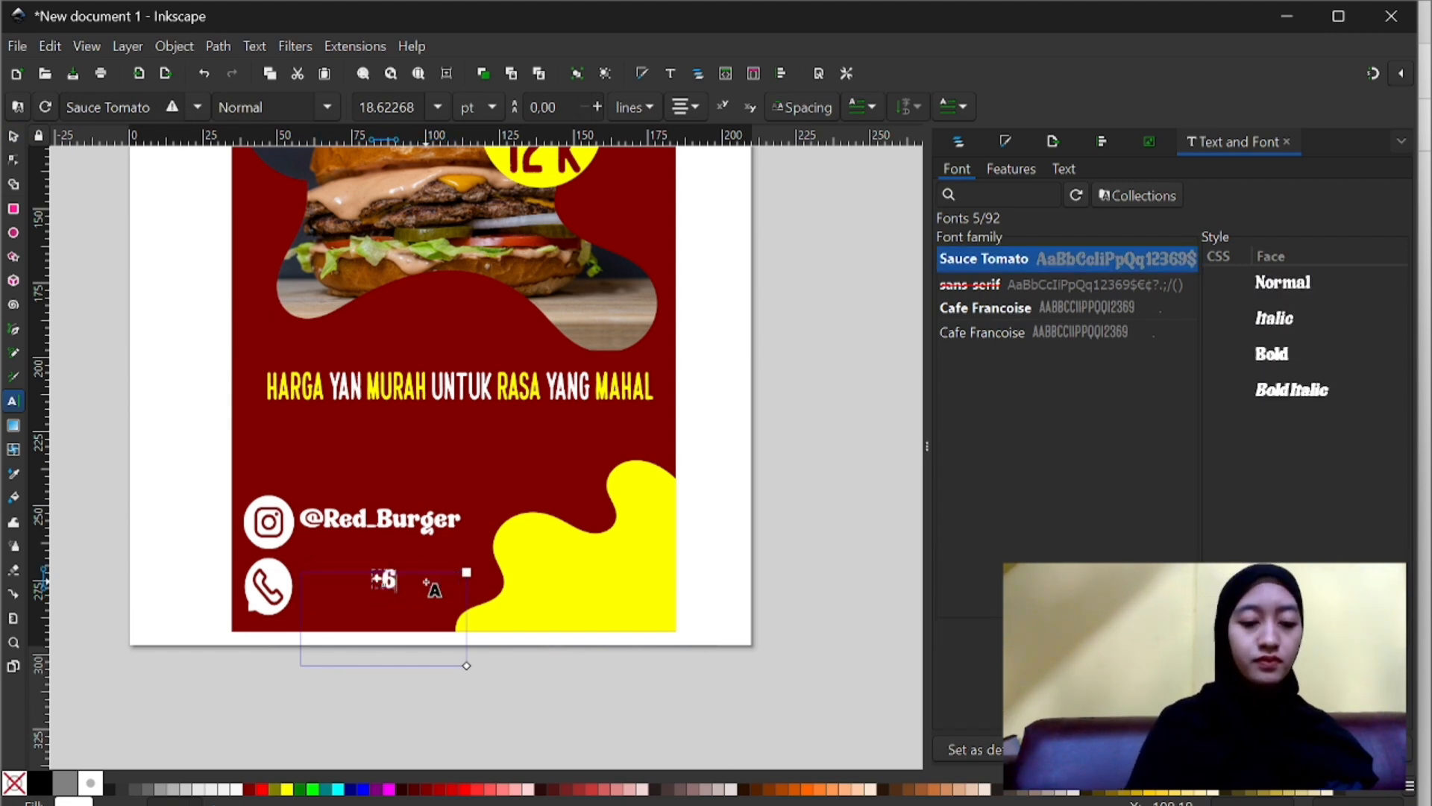
type("2 8")
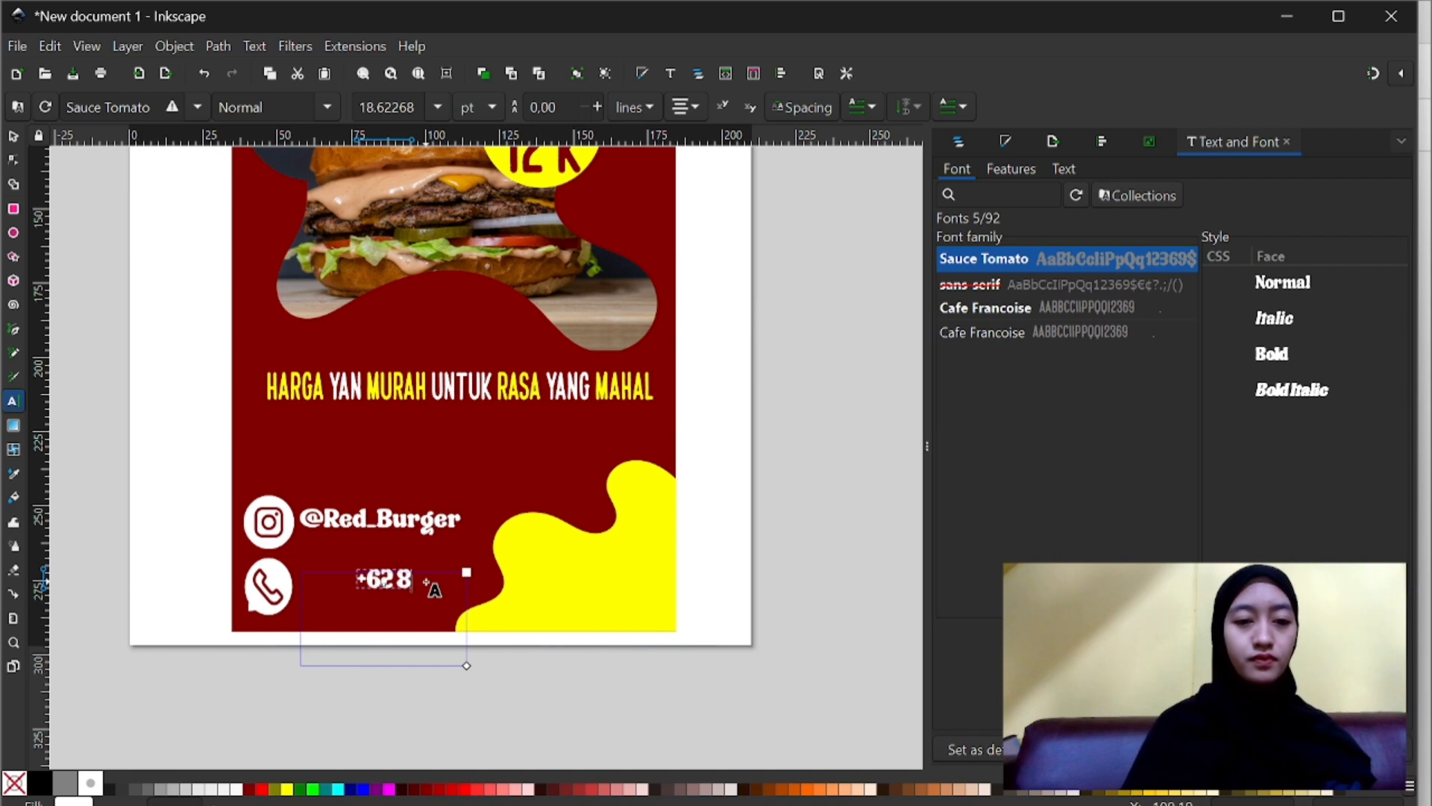
type("xxxxxxx")
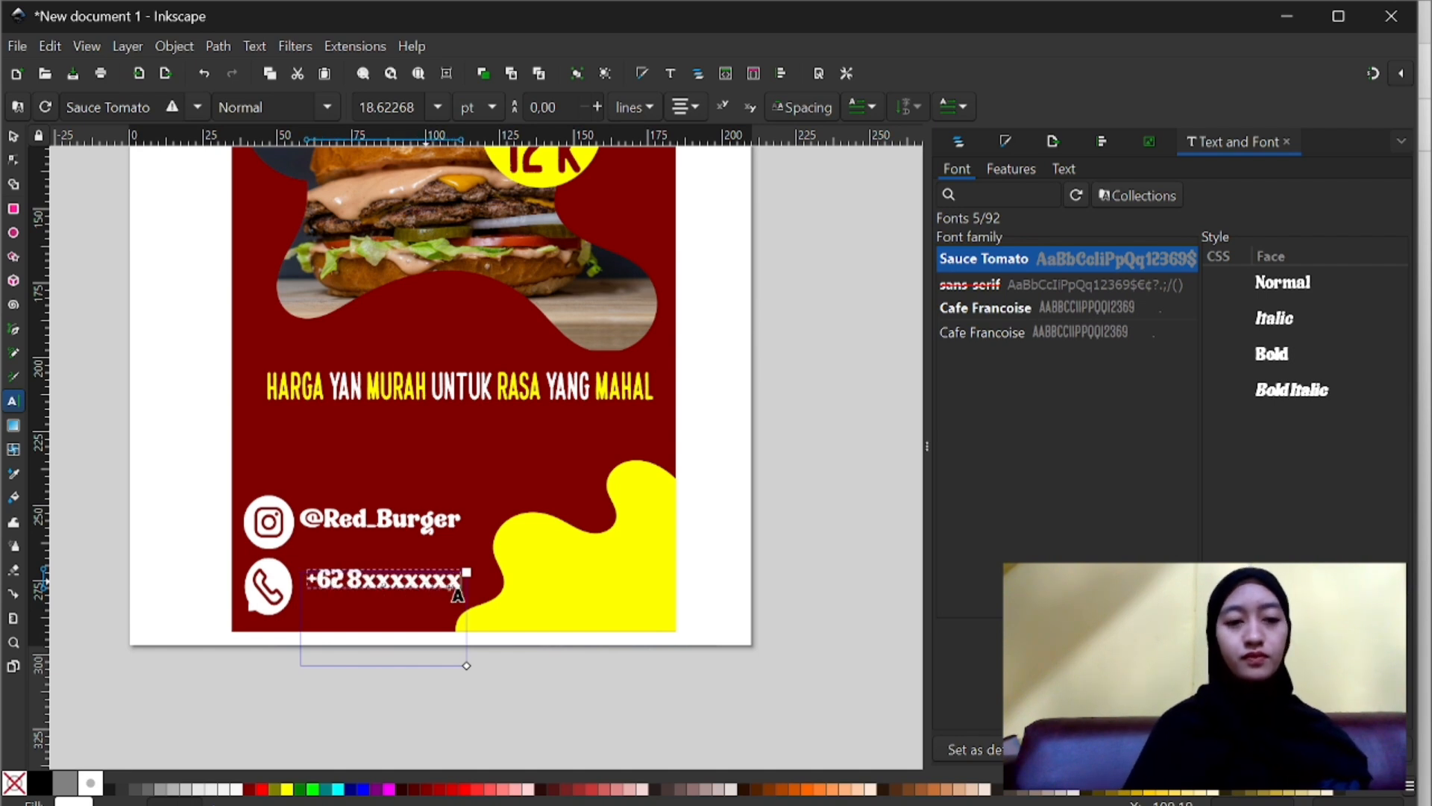
left_click(628, 654)
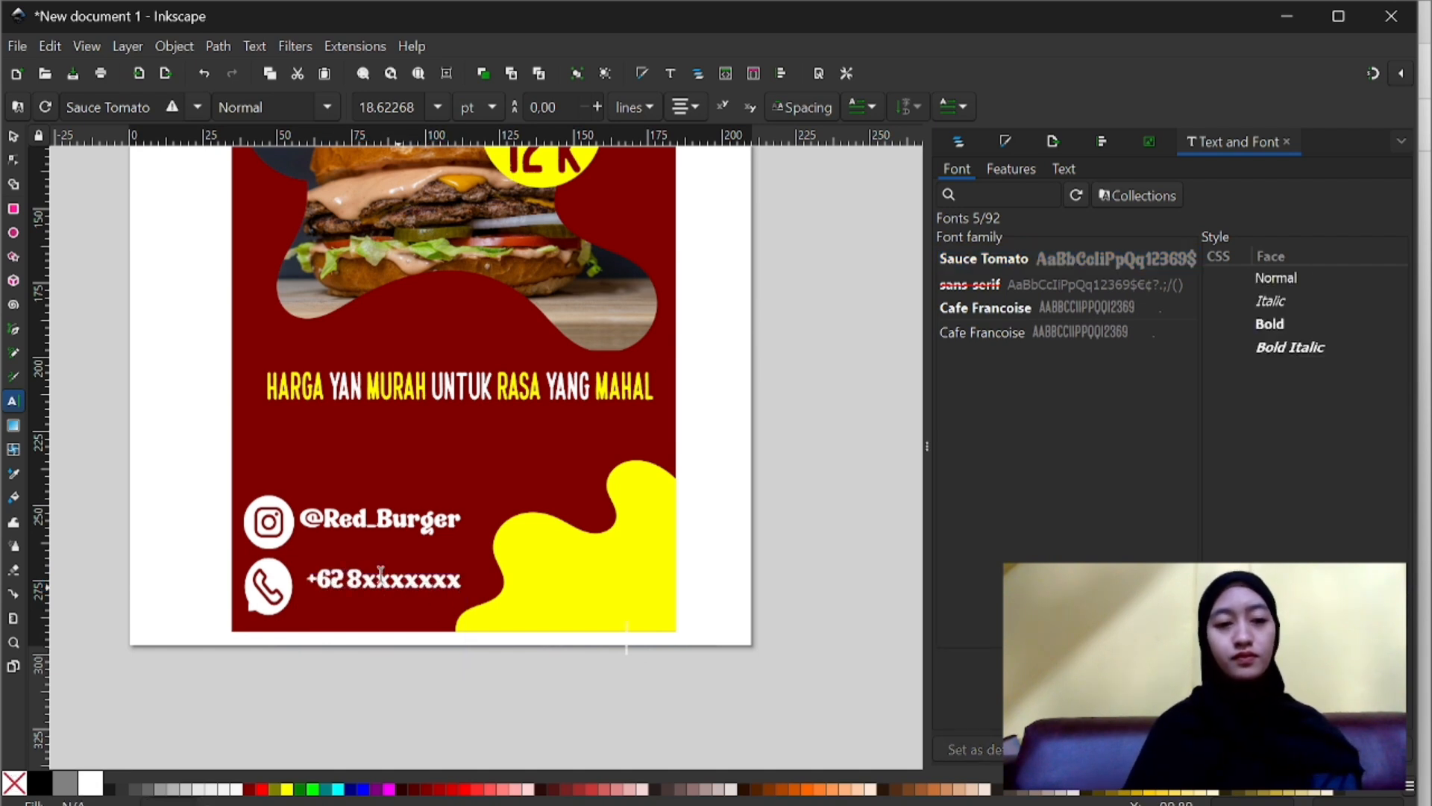
- Move the phone number text to about X 222, Y 1038 px, level with the phone icon
left_click(12, 137)
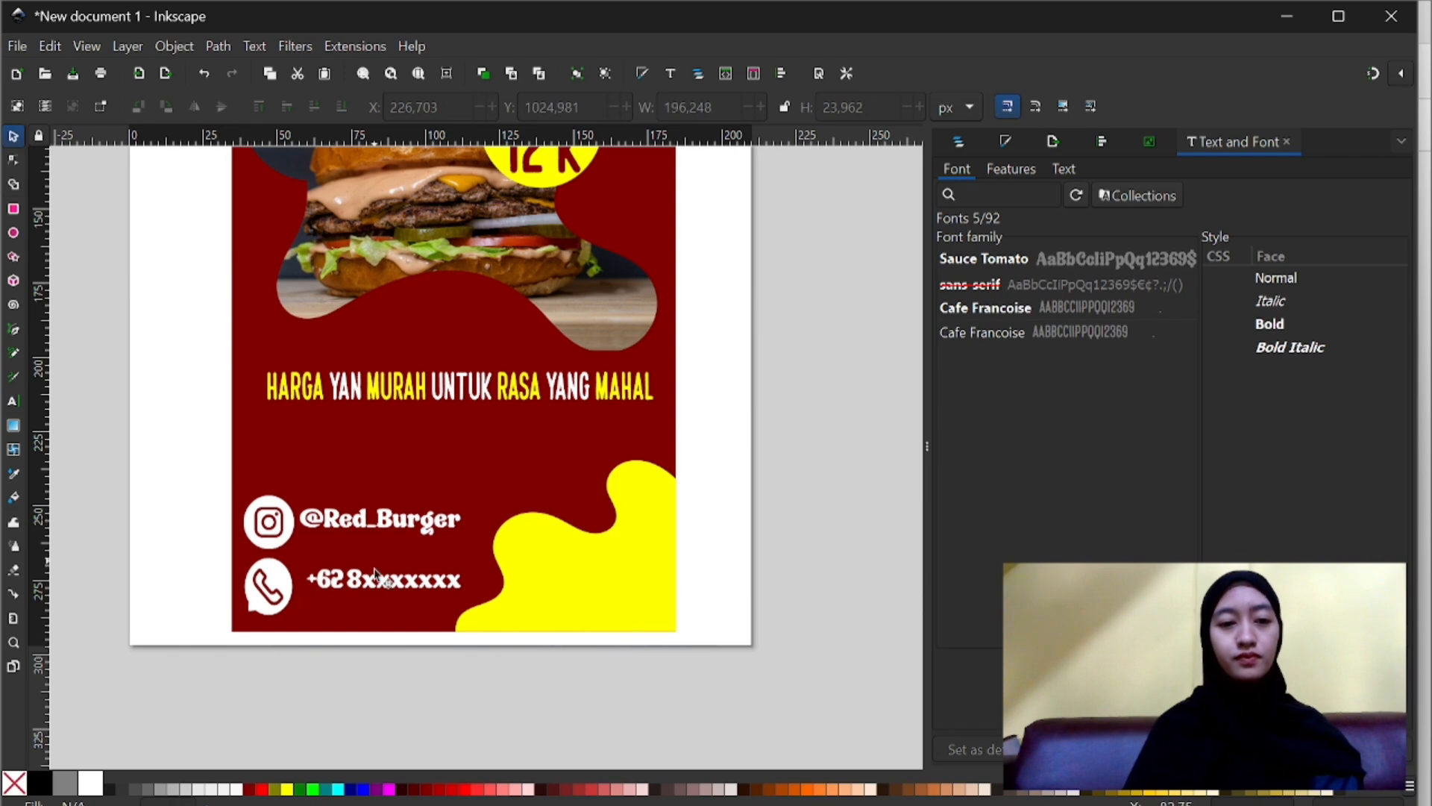
left_click(388, 587)
left_click_drag(381, 589, 373, 608)
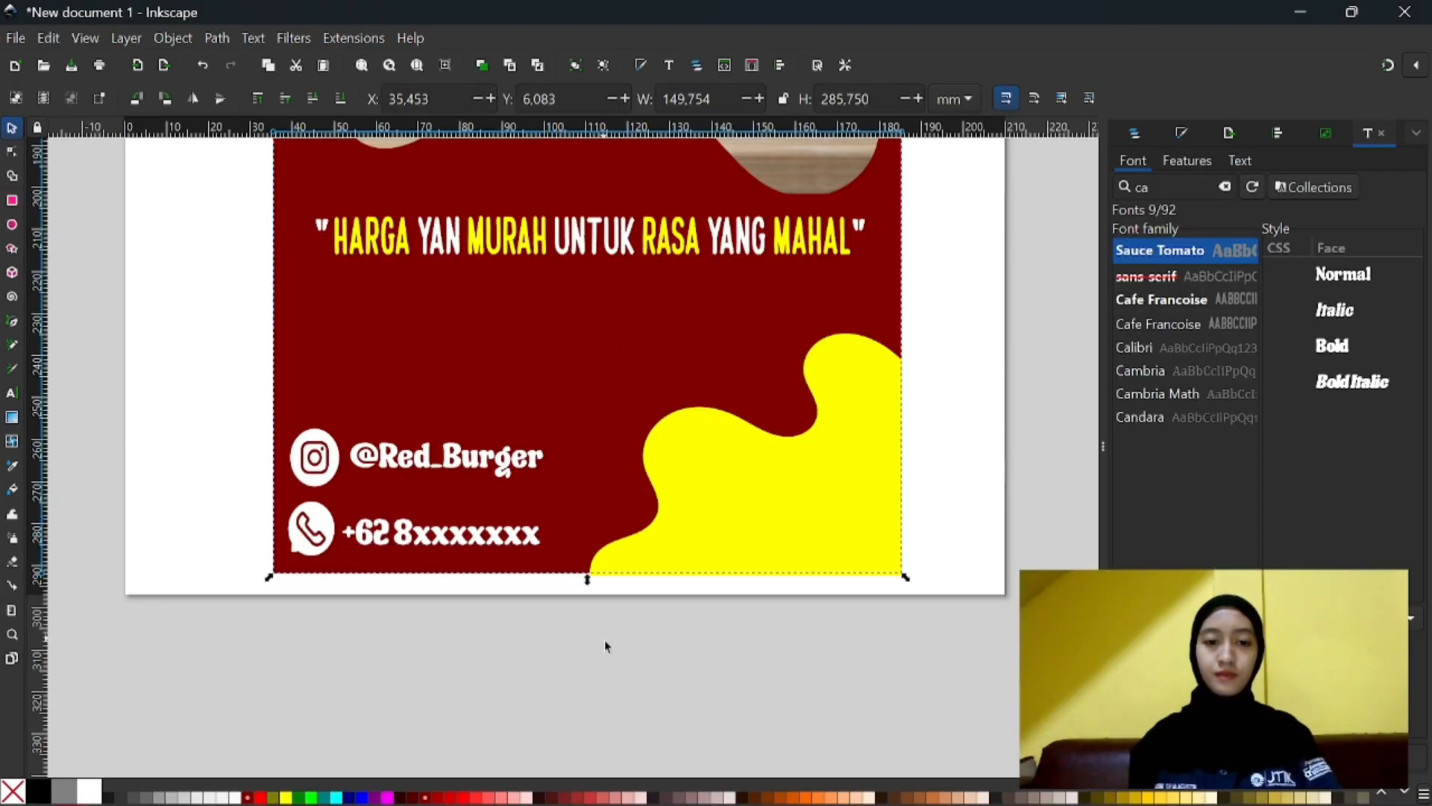
left_click(608, 650)
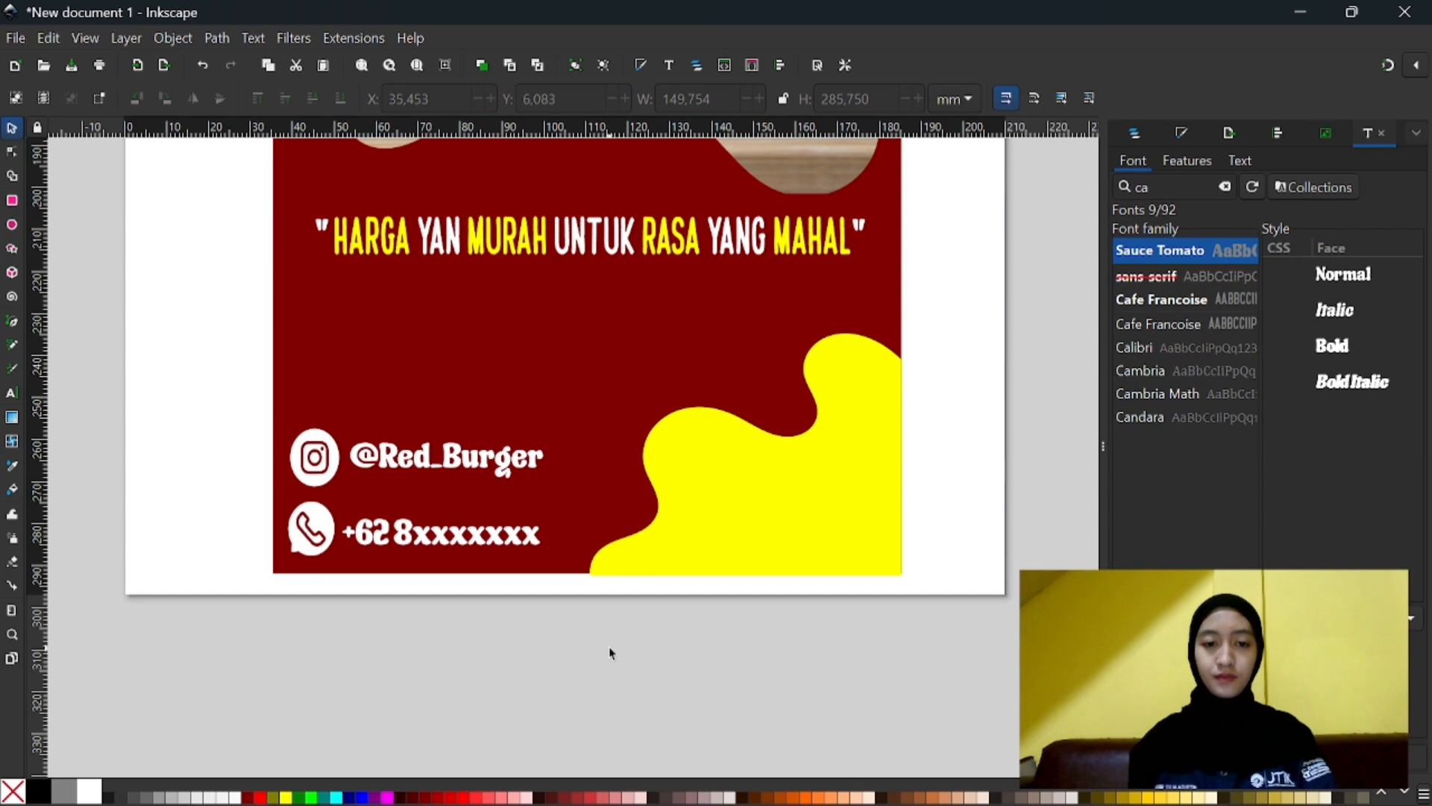
- Import the shop picture from the Pictures folder as an embedded image, with DPI from file and rendering mode None (auto)
scroll(610, 648, "down", 2)
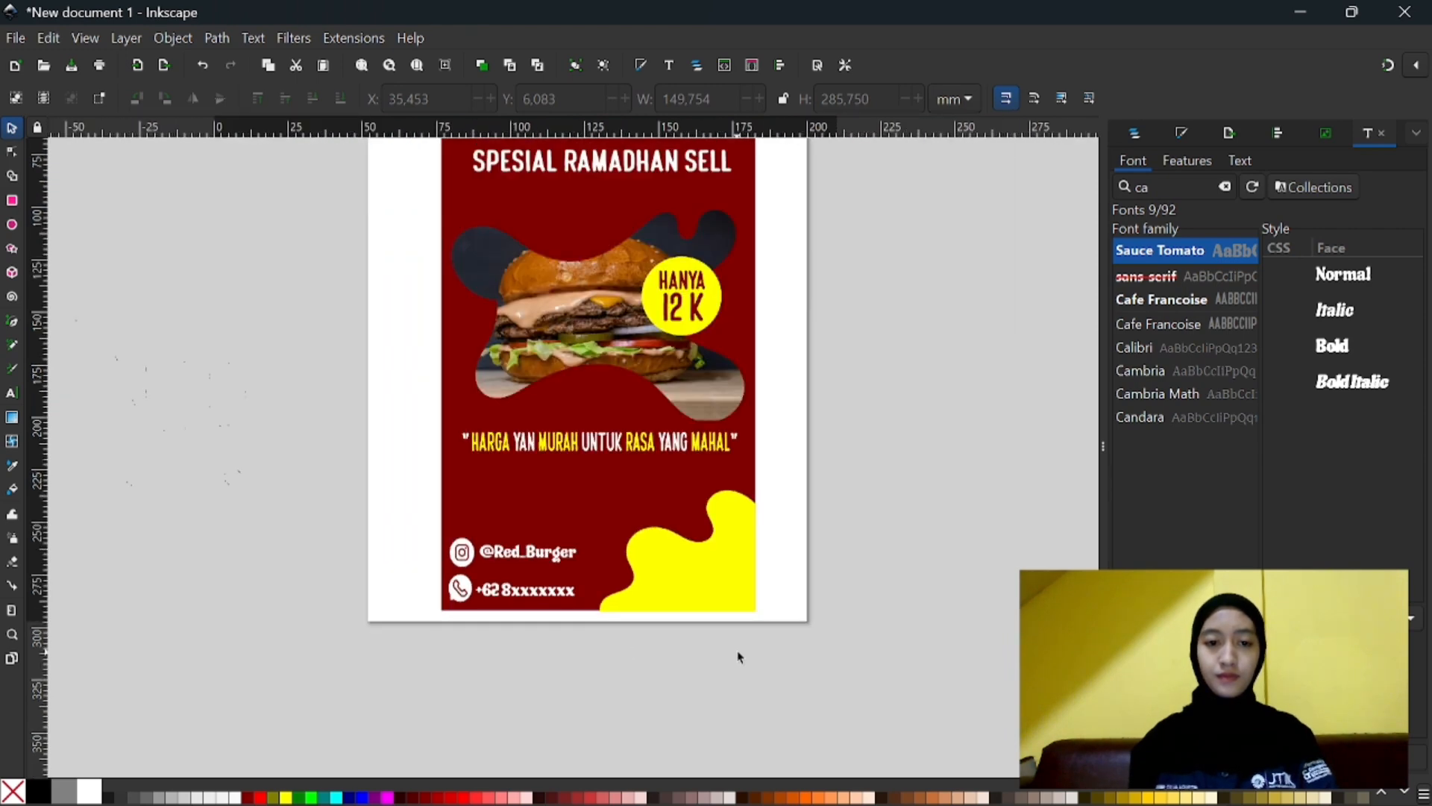
scroll(738, 657, "down", 2)
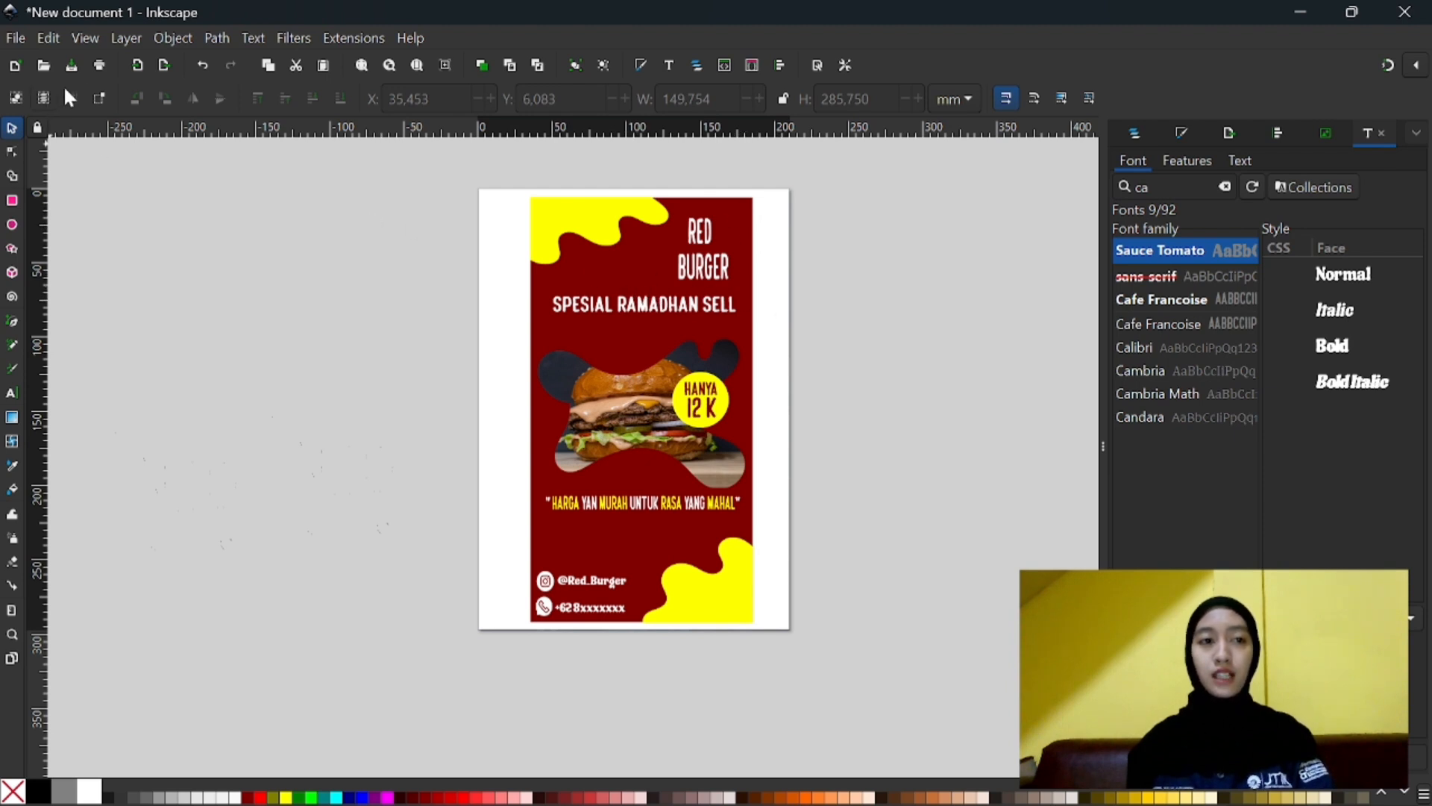
left_click(142, 70)
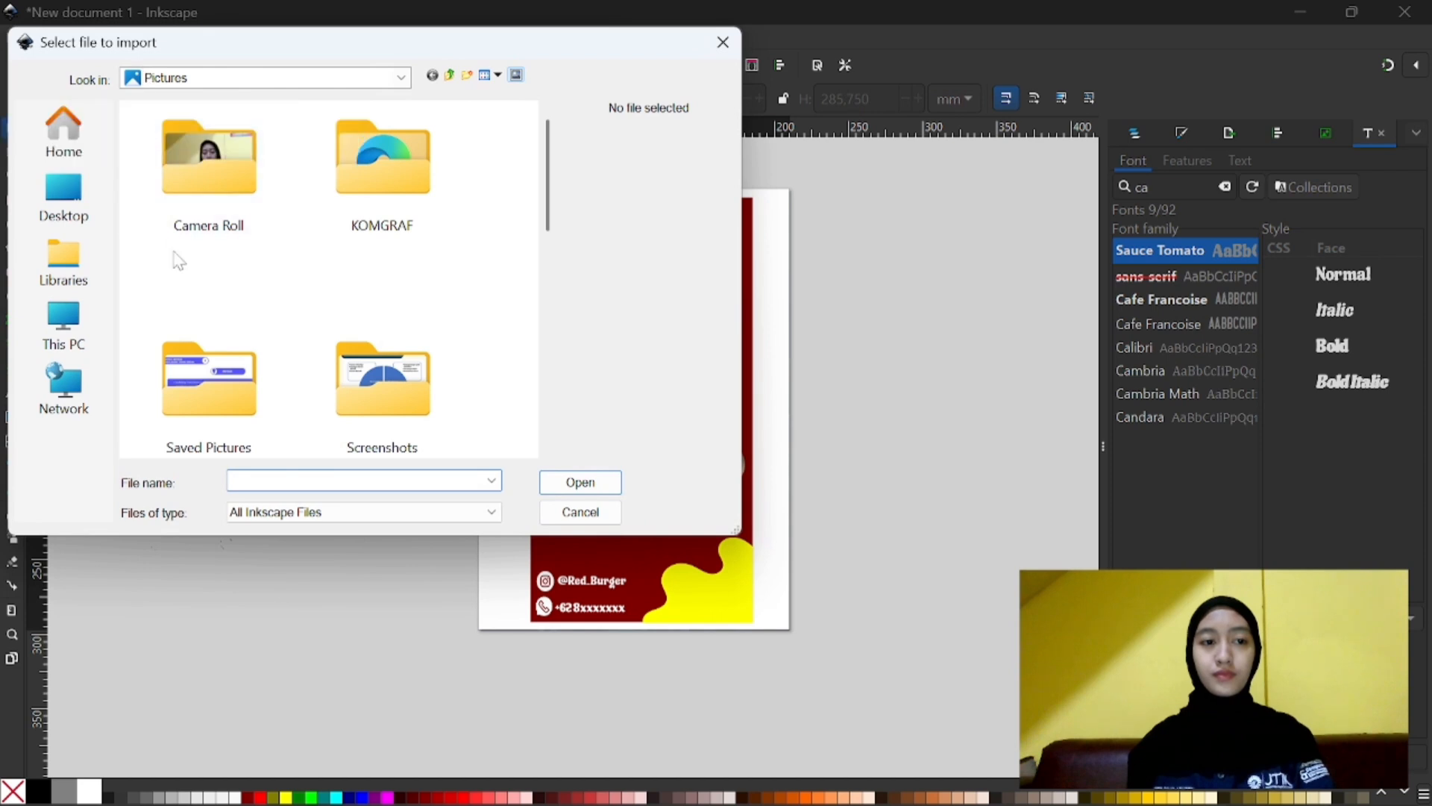
scroll(226, 332, "down", 5)
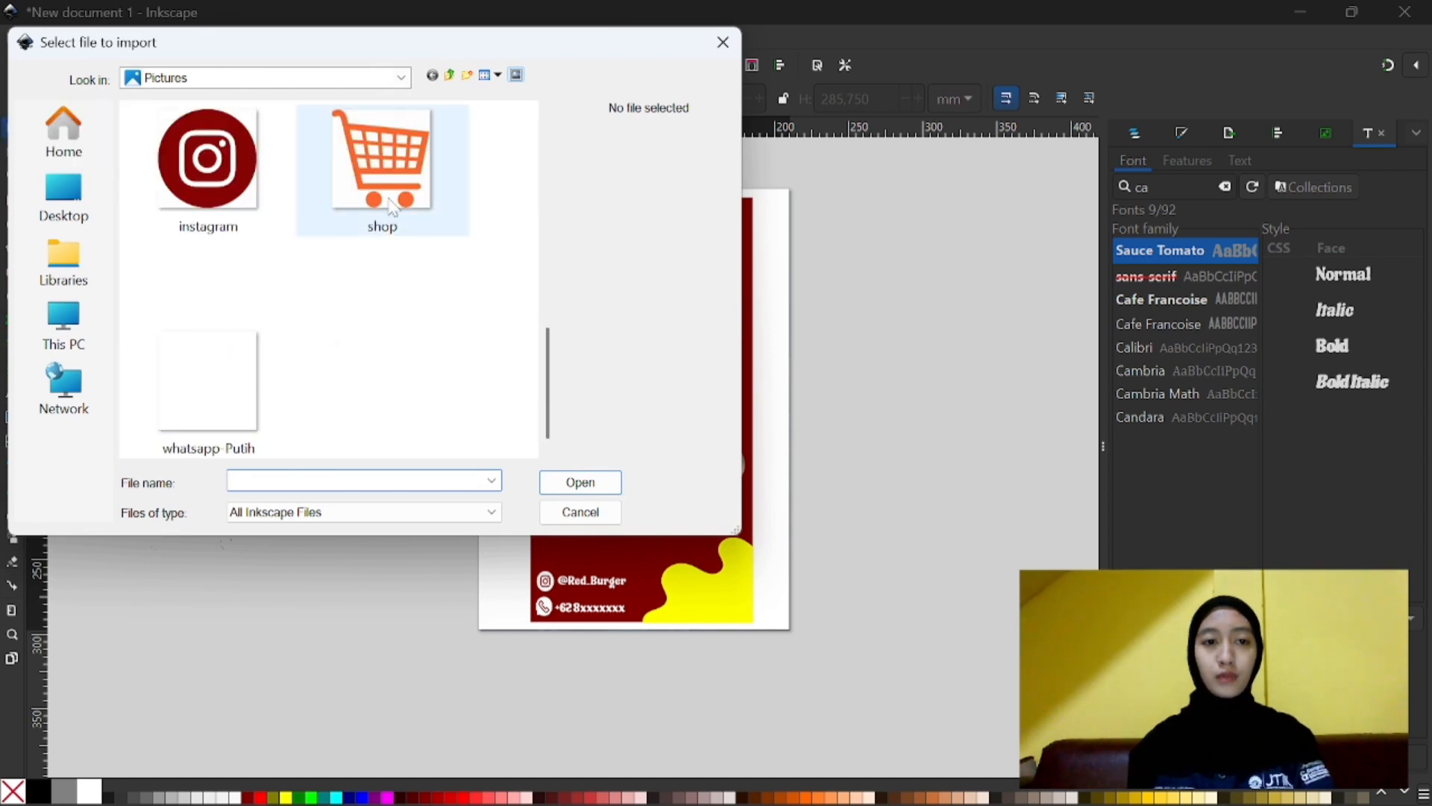
left_click_drag(386, 179, 838, 403)
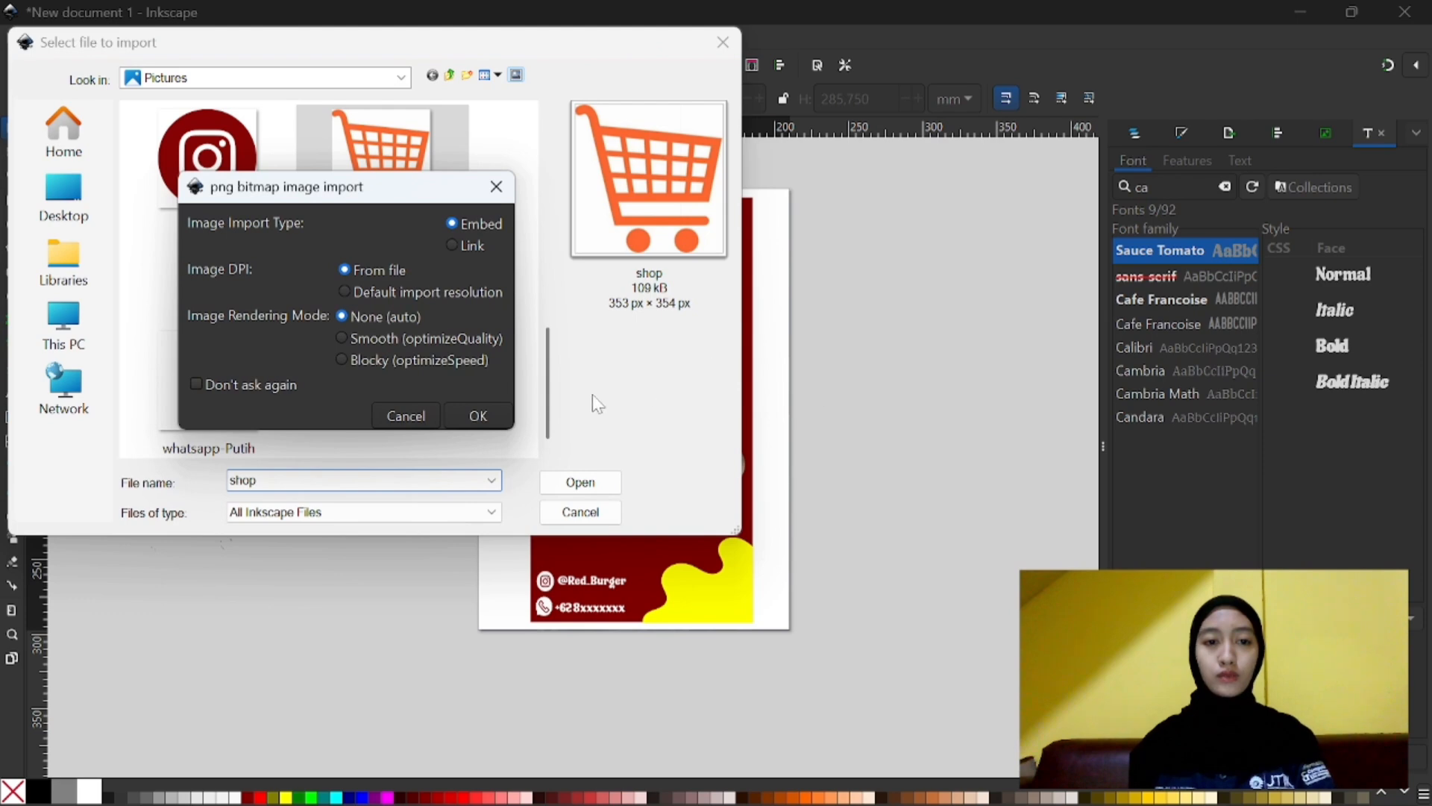
left_click(482, 414)
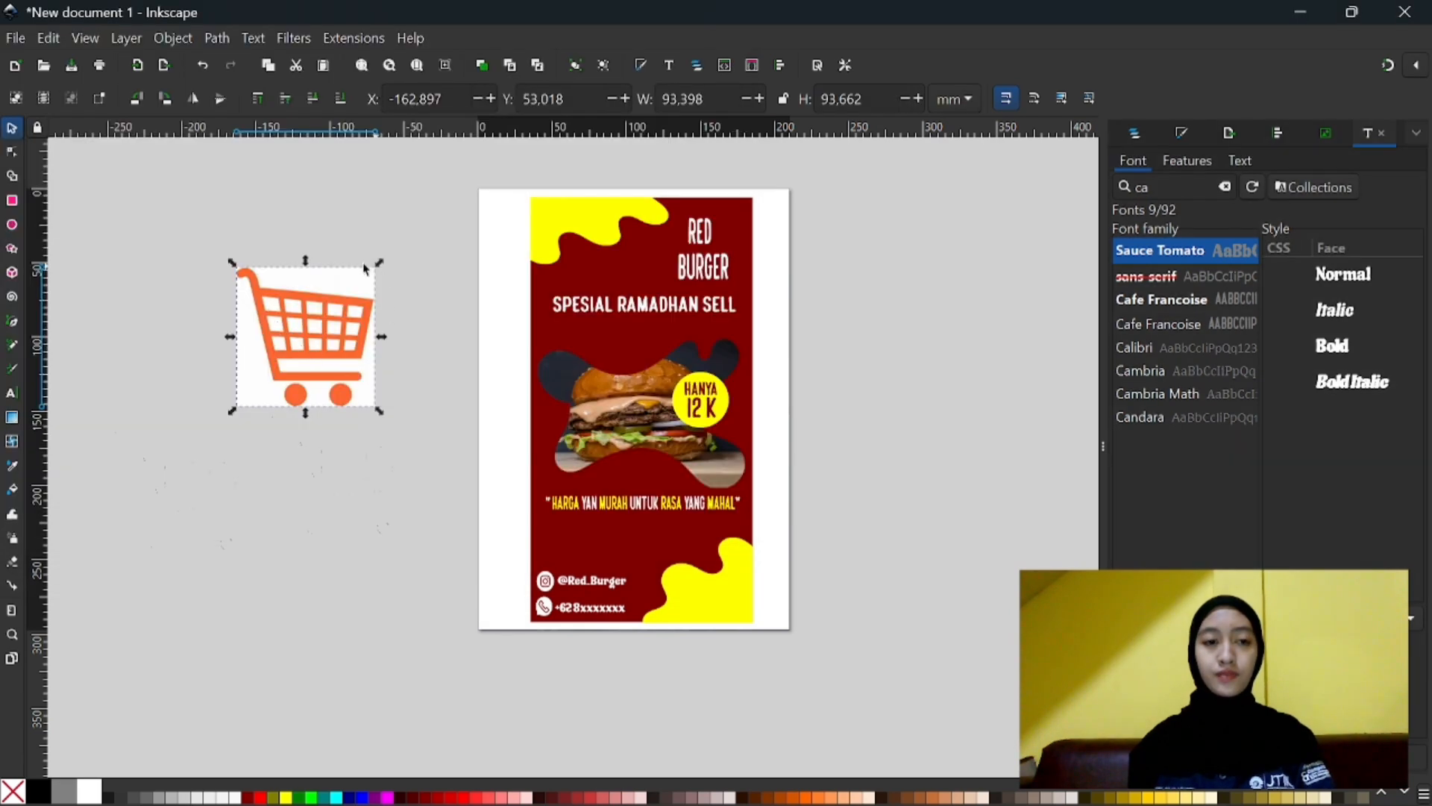
- Import the bintang picture from the Pictures folder as an embedded image, with DPI from file and rendering mode None (auto)
left_click(137, 65)
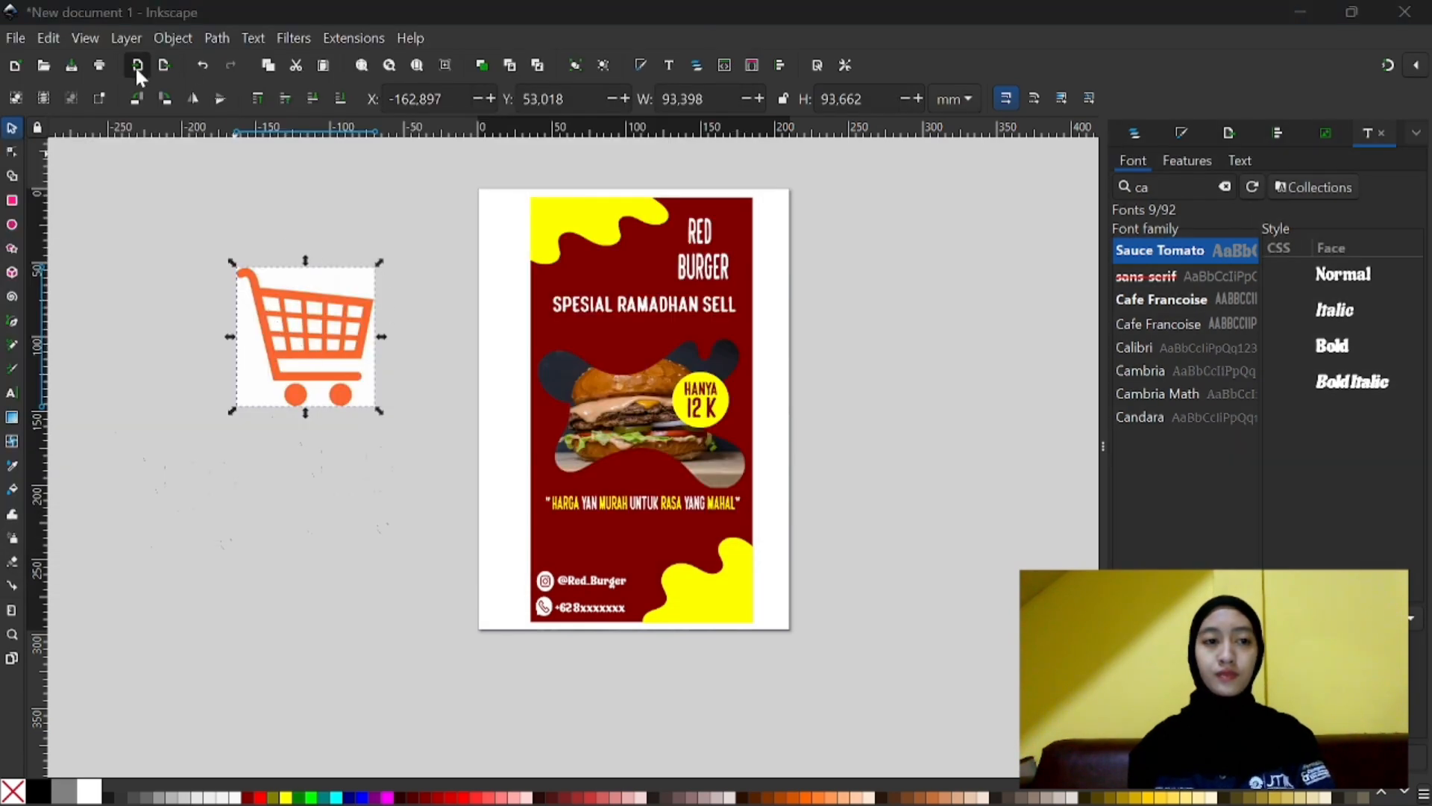
scroll(246, 409, "down", 5)
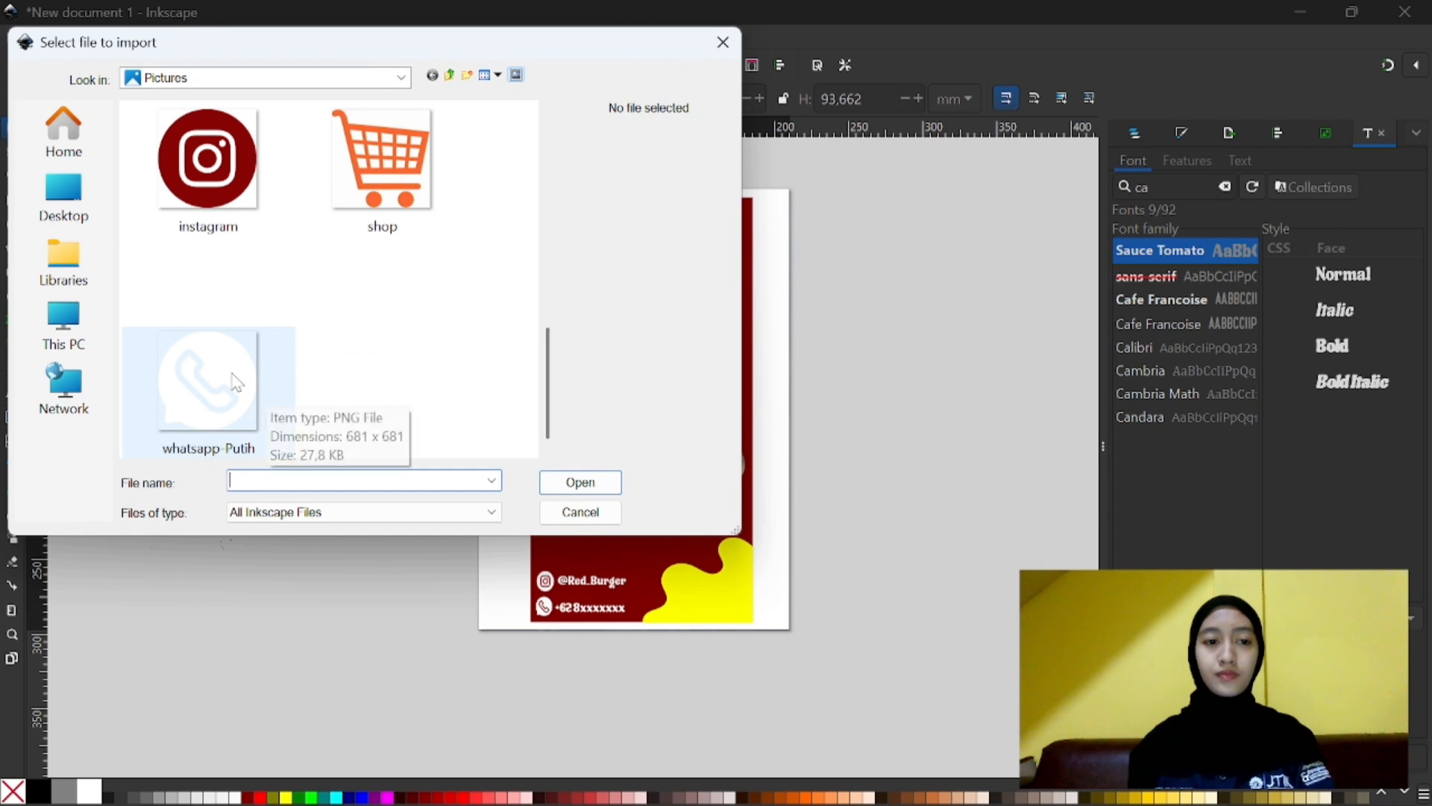
scroll(227, 218, "up", 2)
double_click(228, 218)
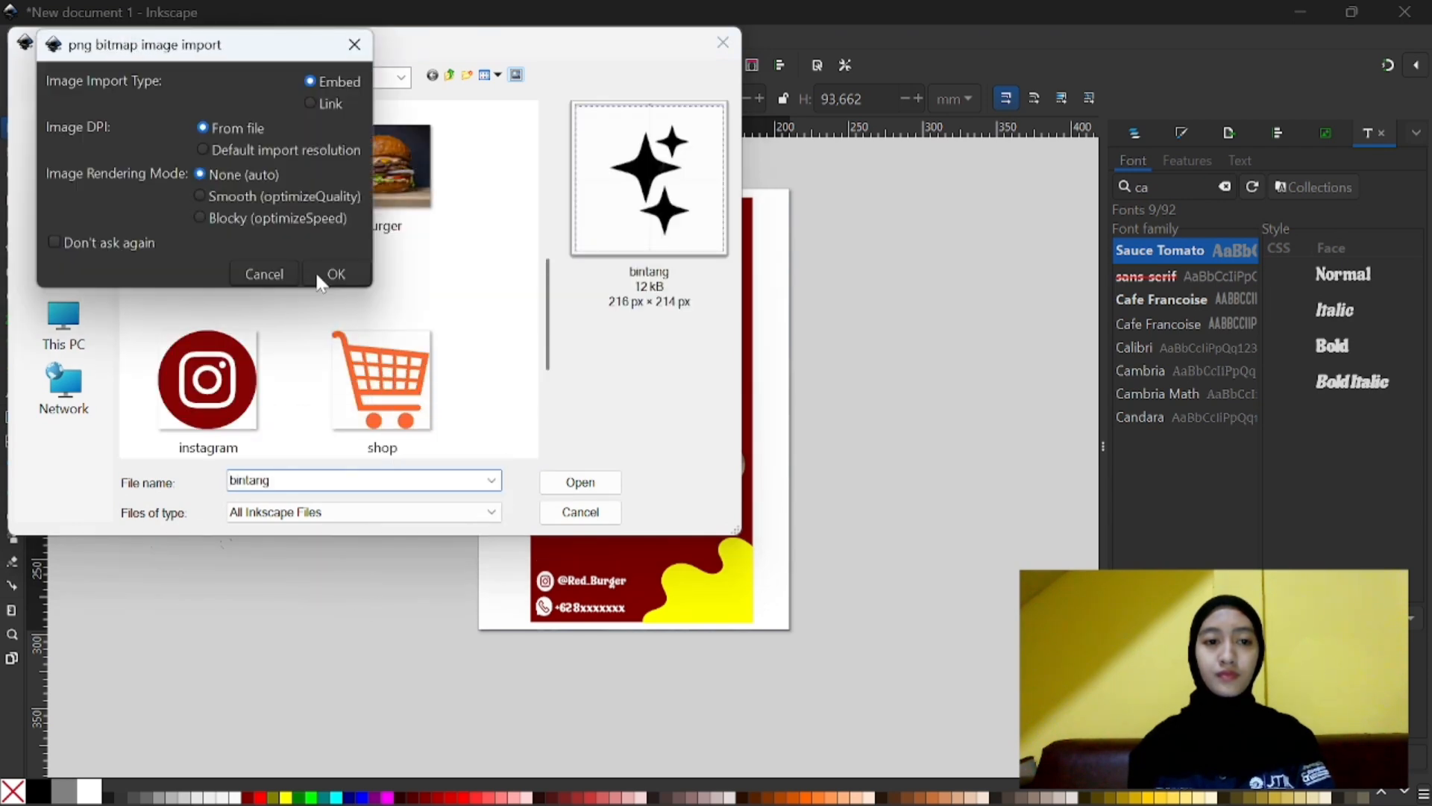
left_click(330, 274)
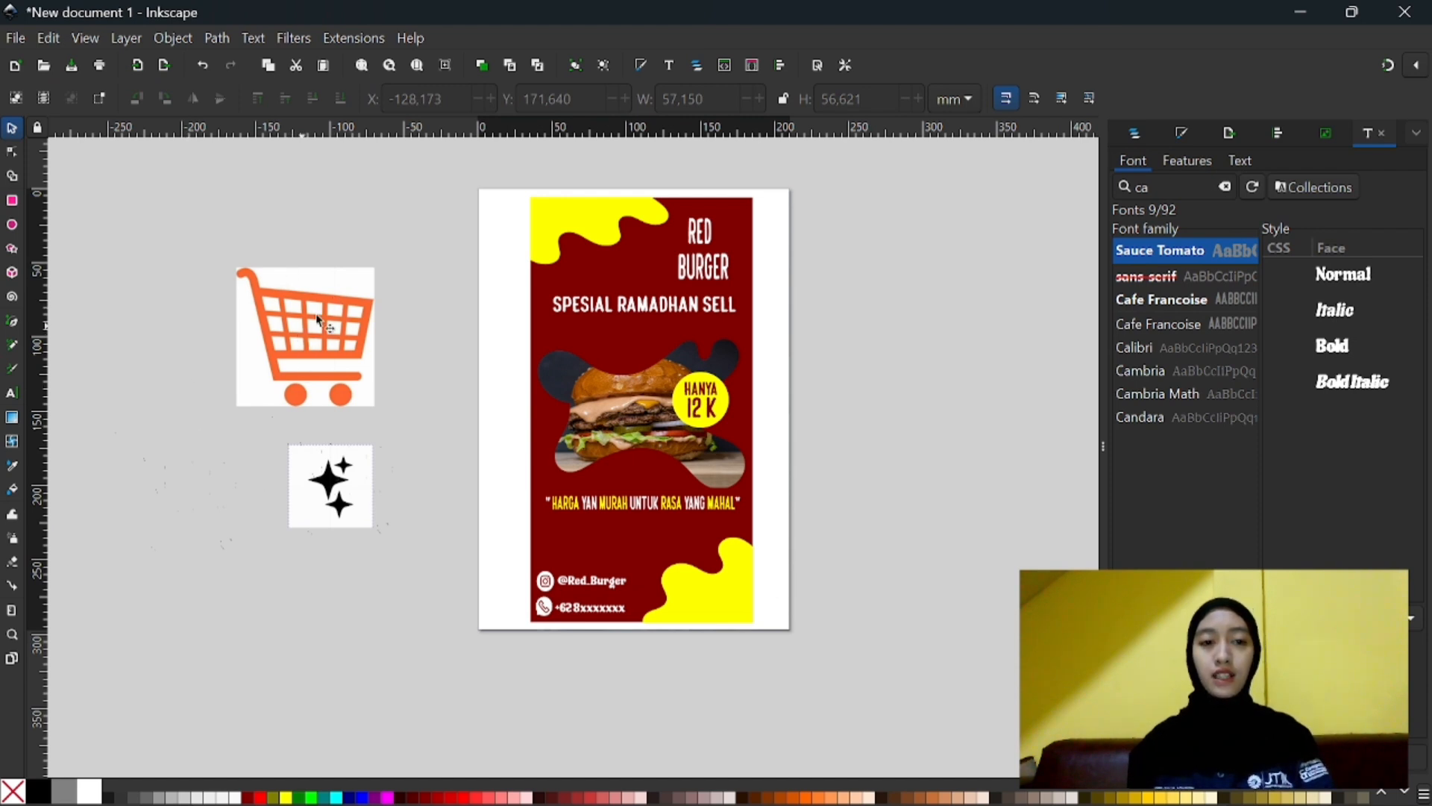
- Trace the shopping cart image as a single scan with Autotrace, using 4 filter iterations and an error threshold of 2,0
left_click(280, 379)
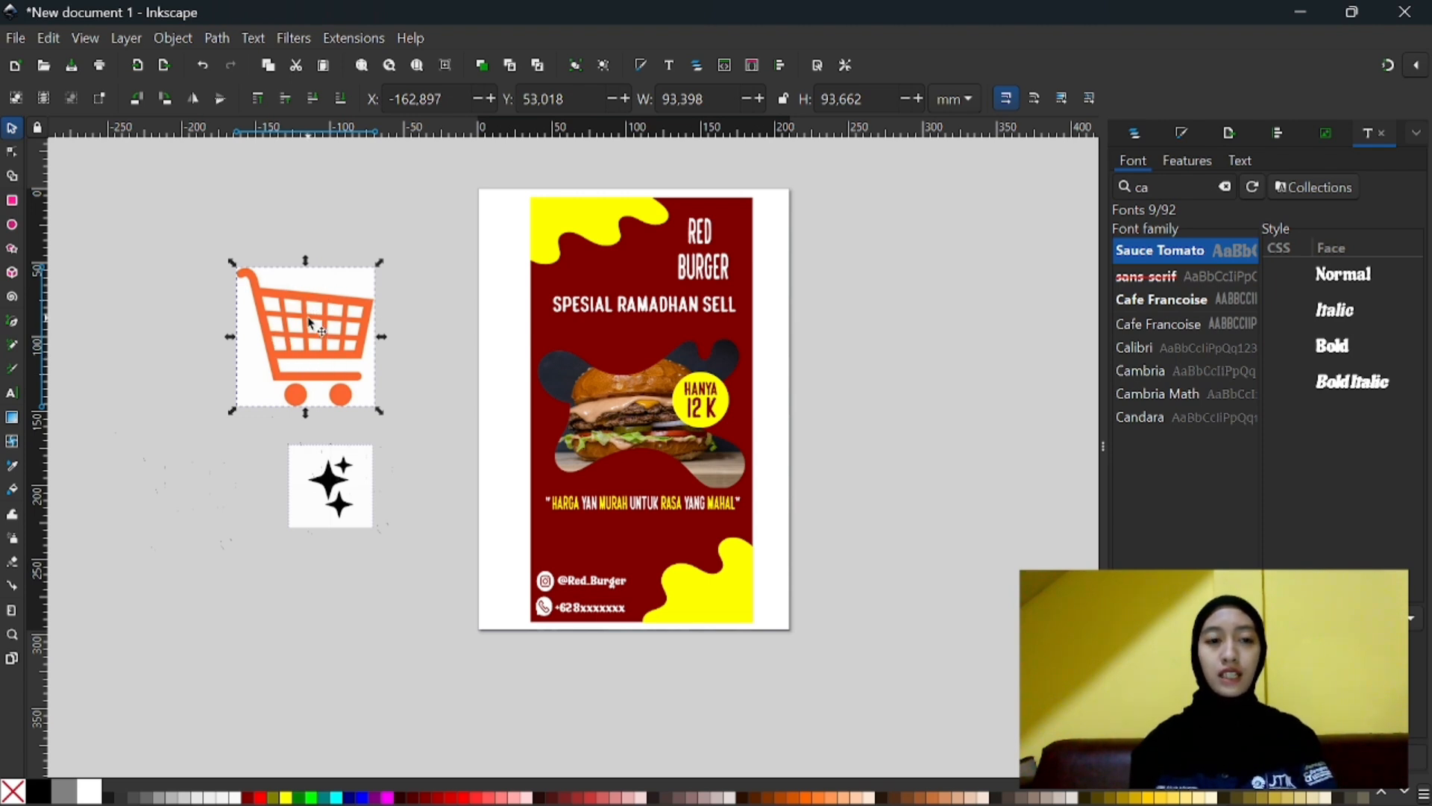
left_click(217, 38)
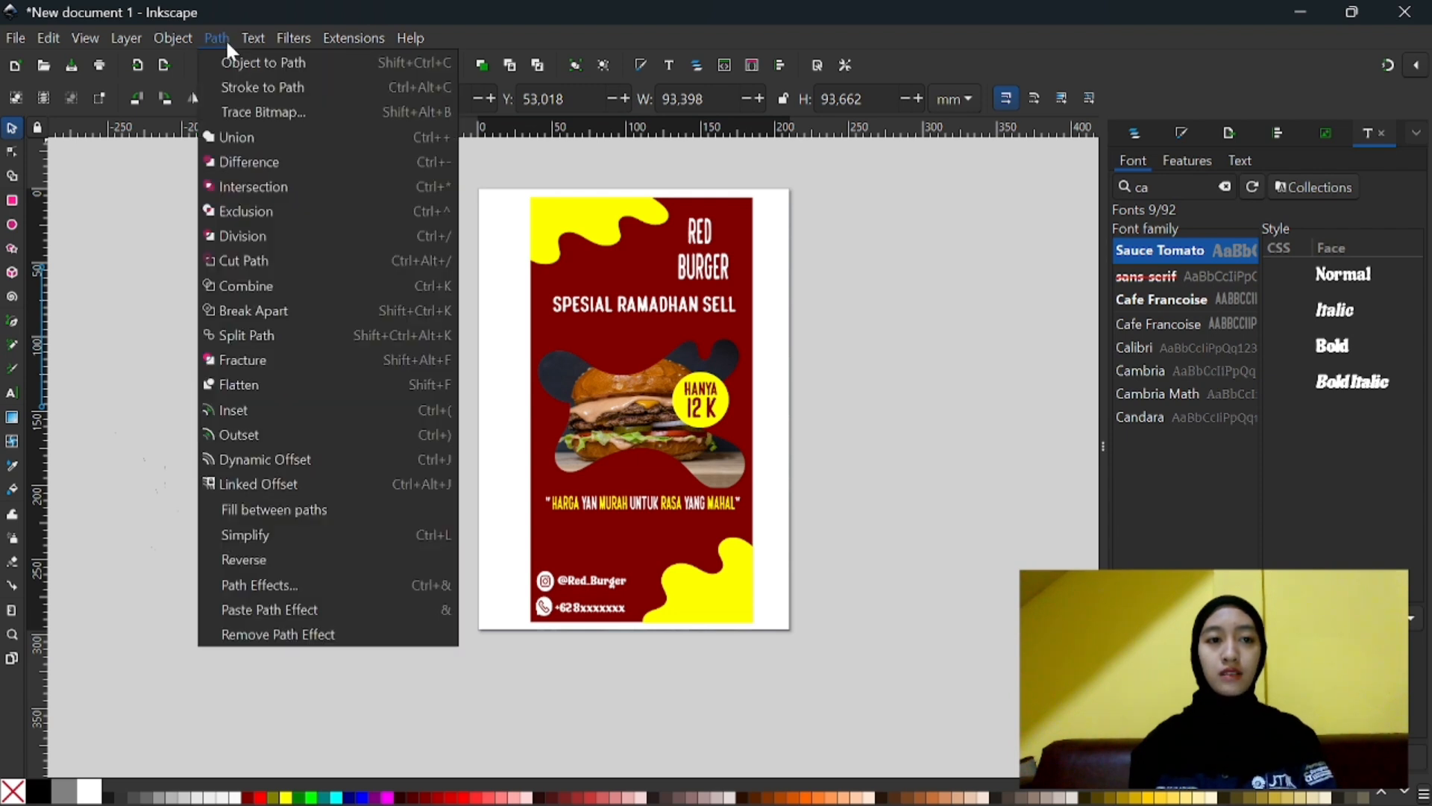
left_click(224, 114)
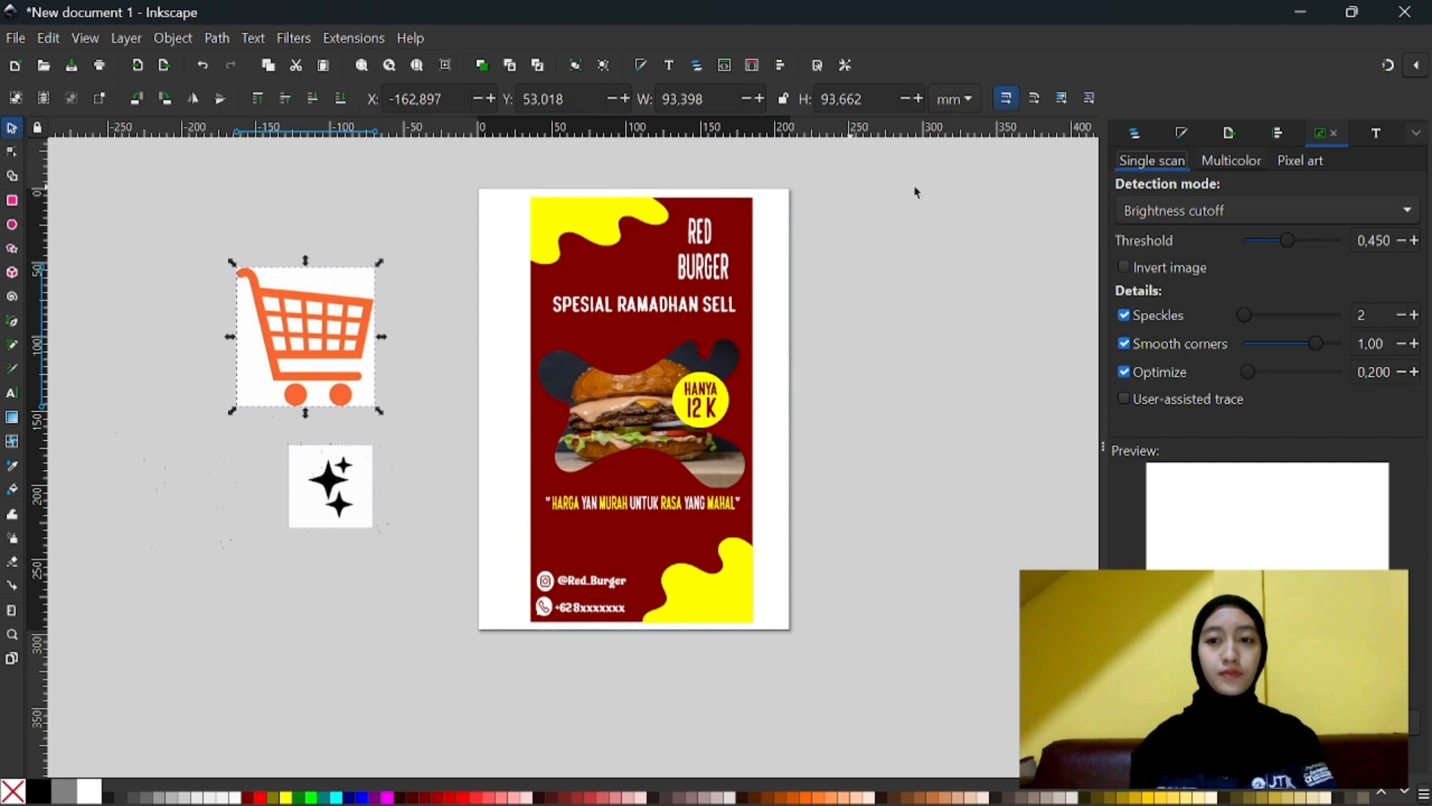
left_click(1209, 213)
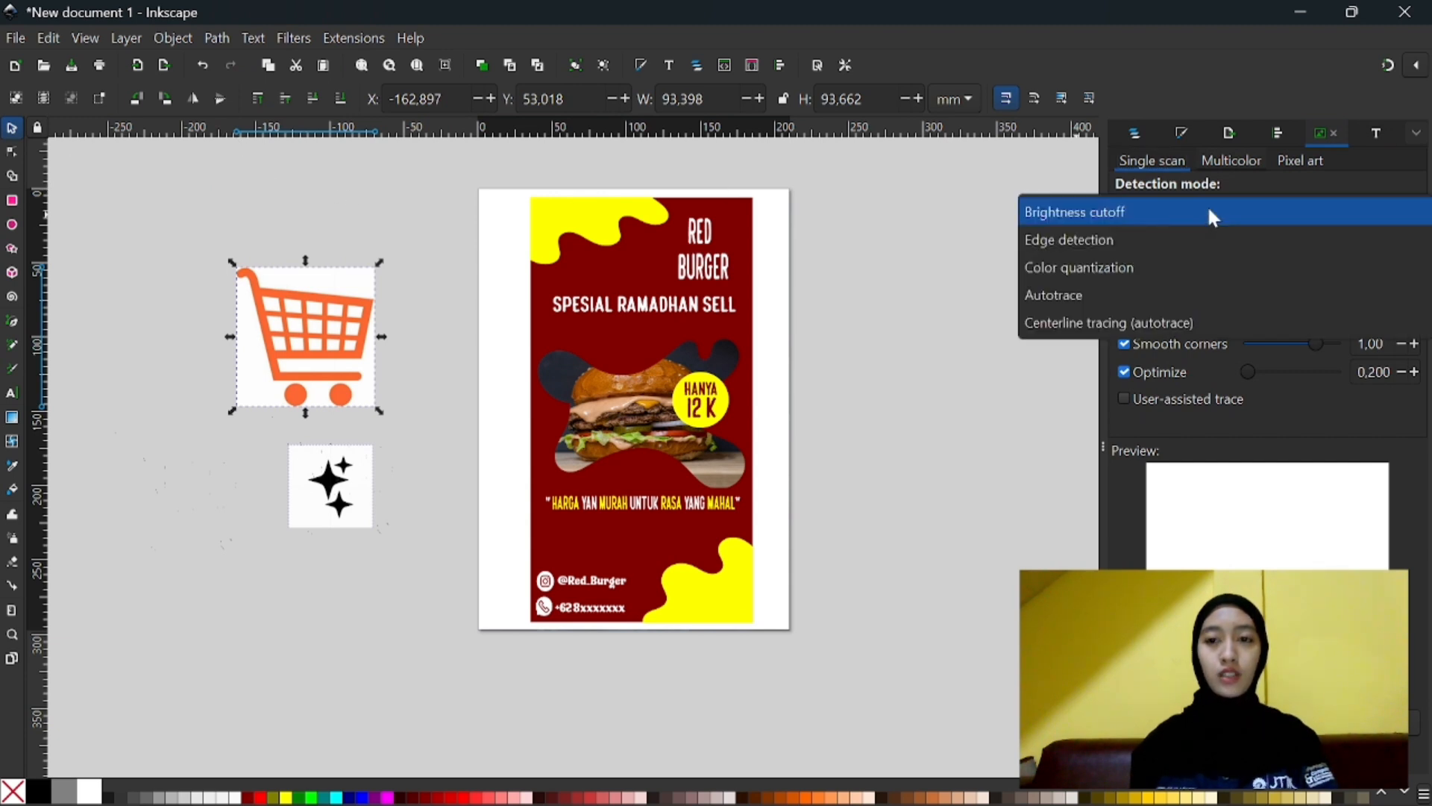
left_click(1147, 292)
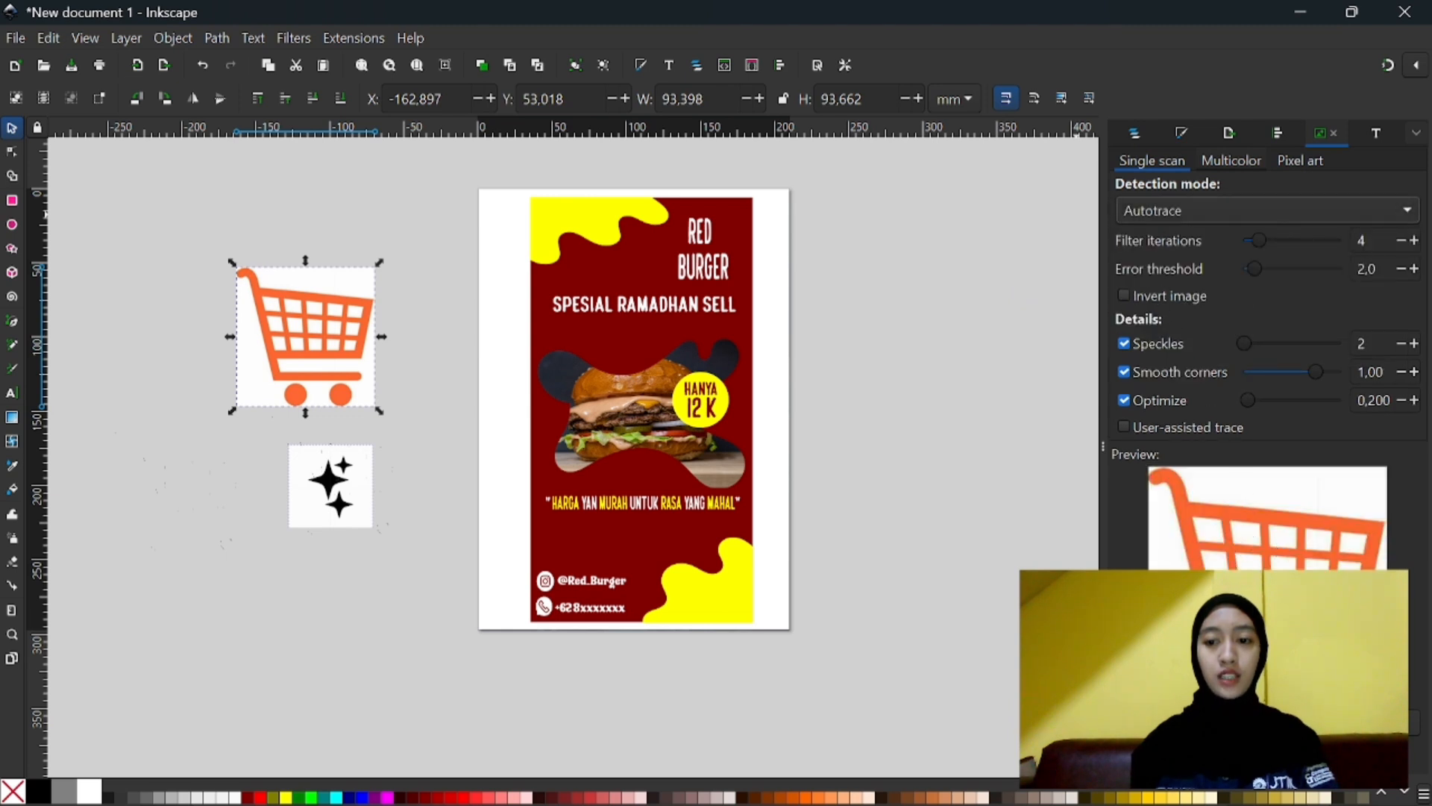
left_click(1384, 722)
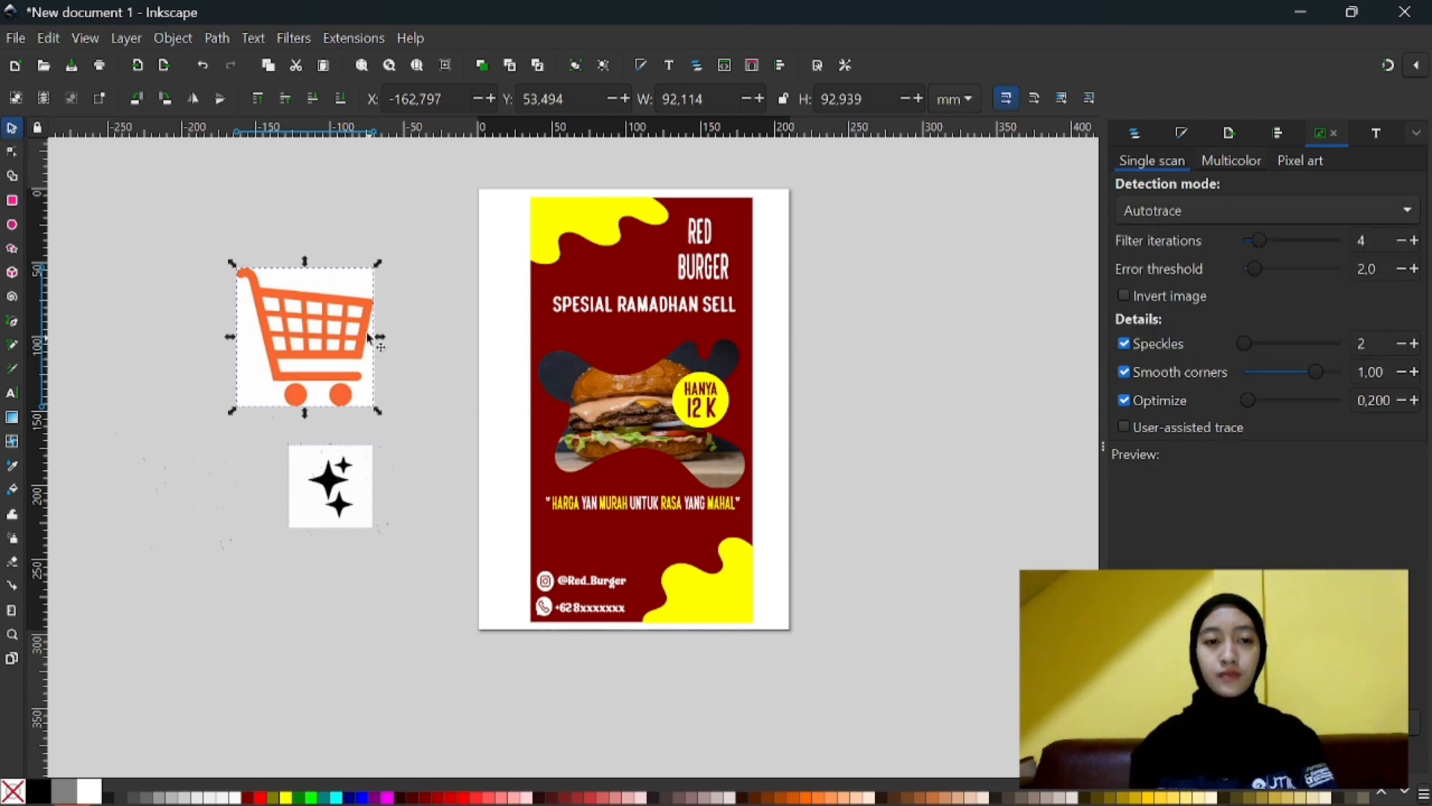
- Separate the traced cart from its source bitmap, remove the bitmap, and place the cart at about X -122, Y 40 mm
left_click_drag(322, 334, 419, 322)
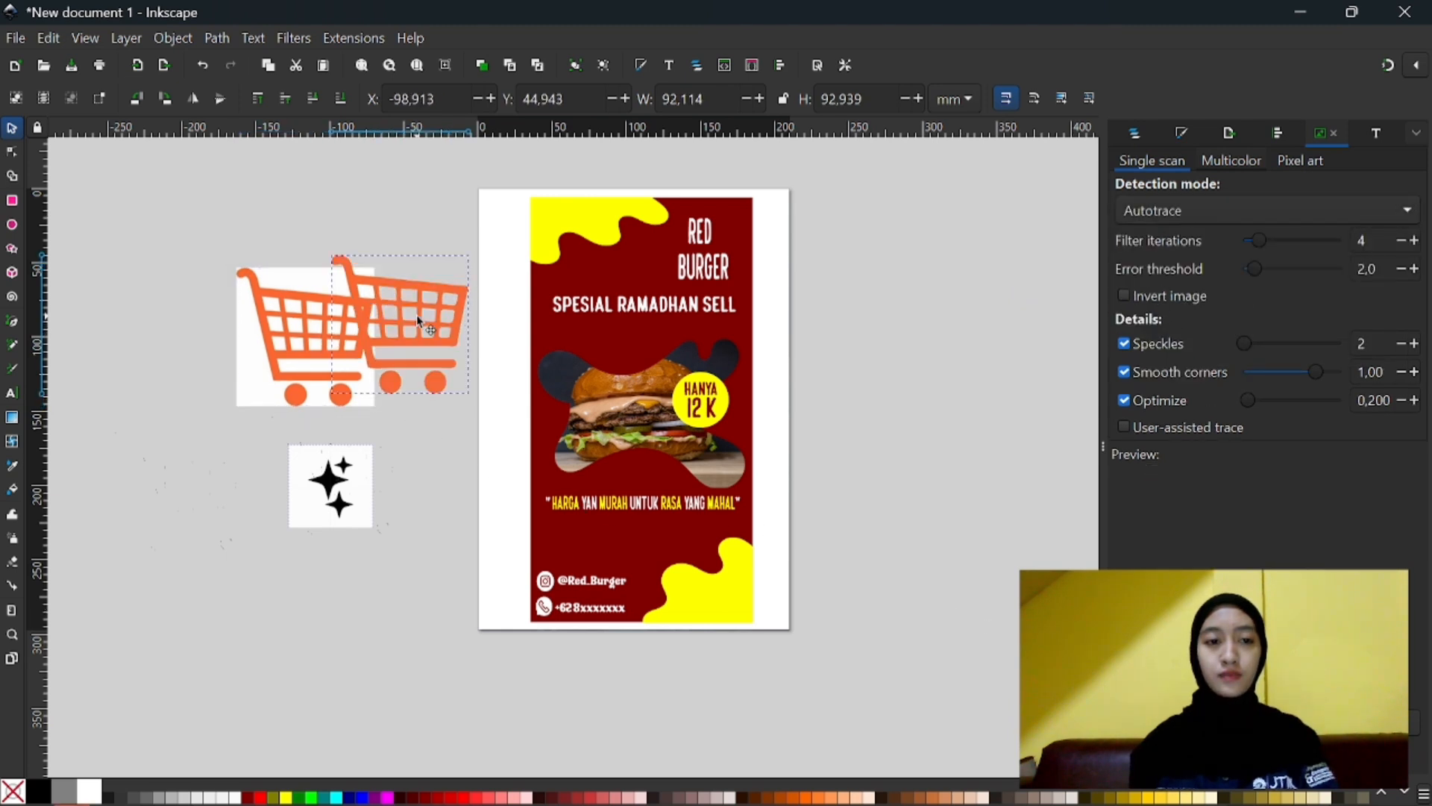
left_click(314, 357)
right_click(315, 352)
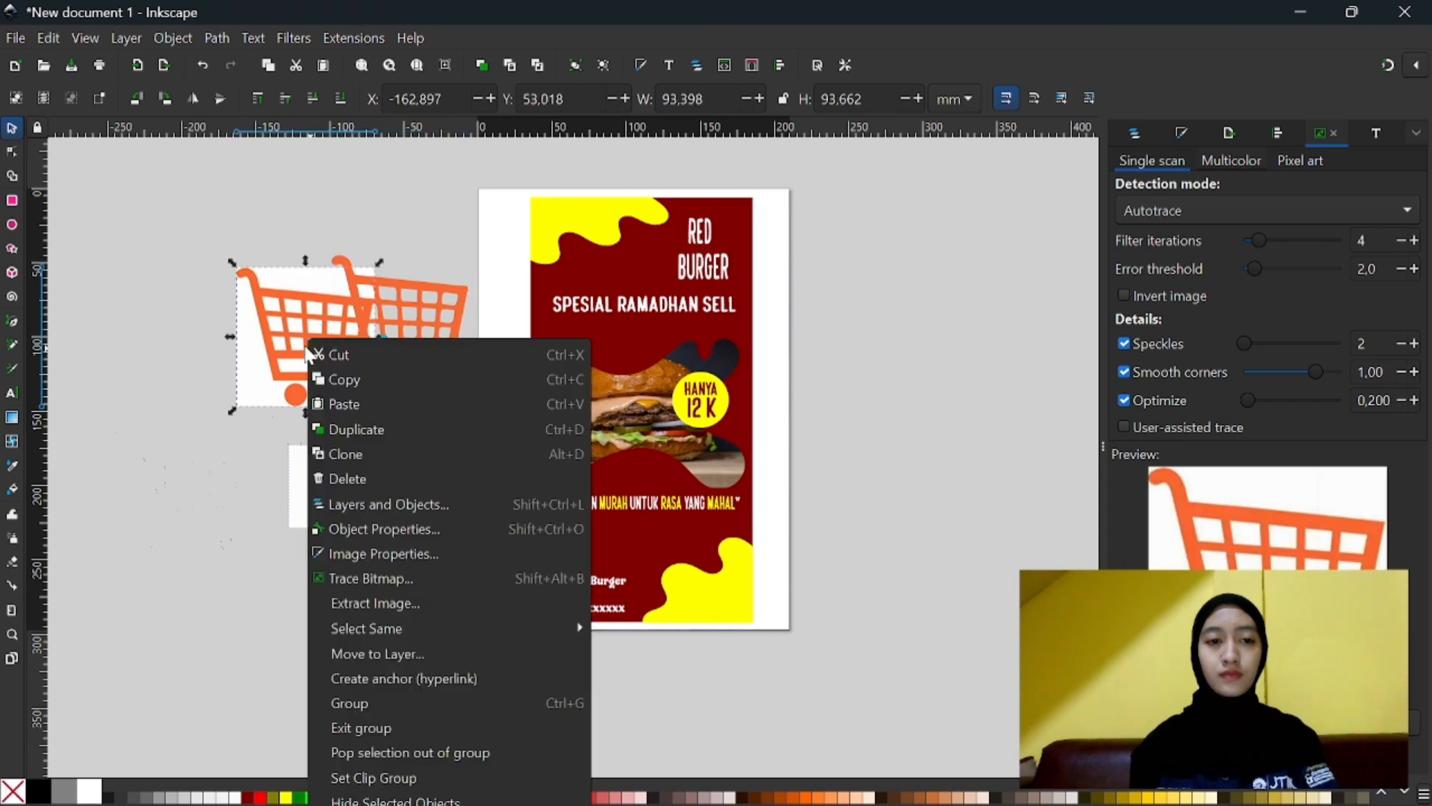
left_click(358, 349)
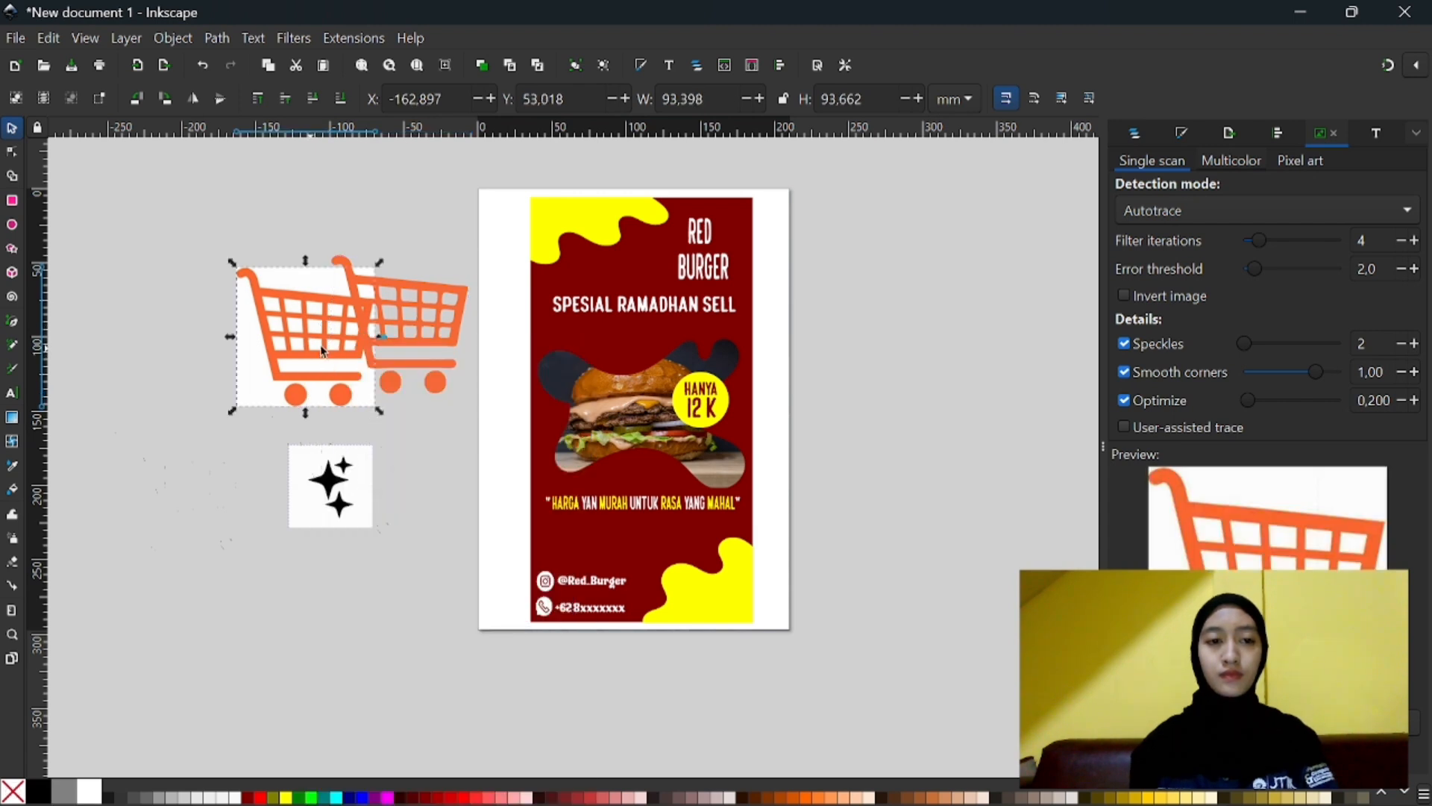
left_click(409, 336)
left_click_drag(409, 337, 374, 330)
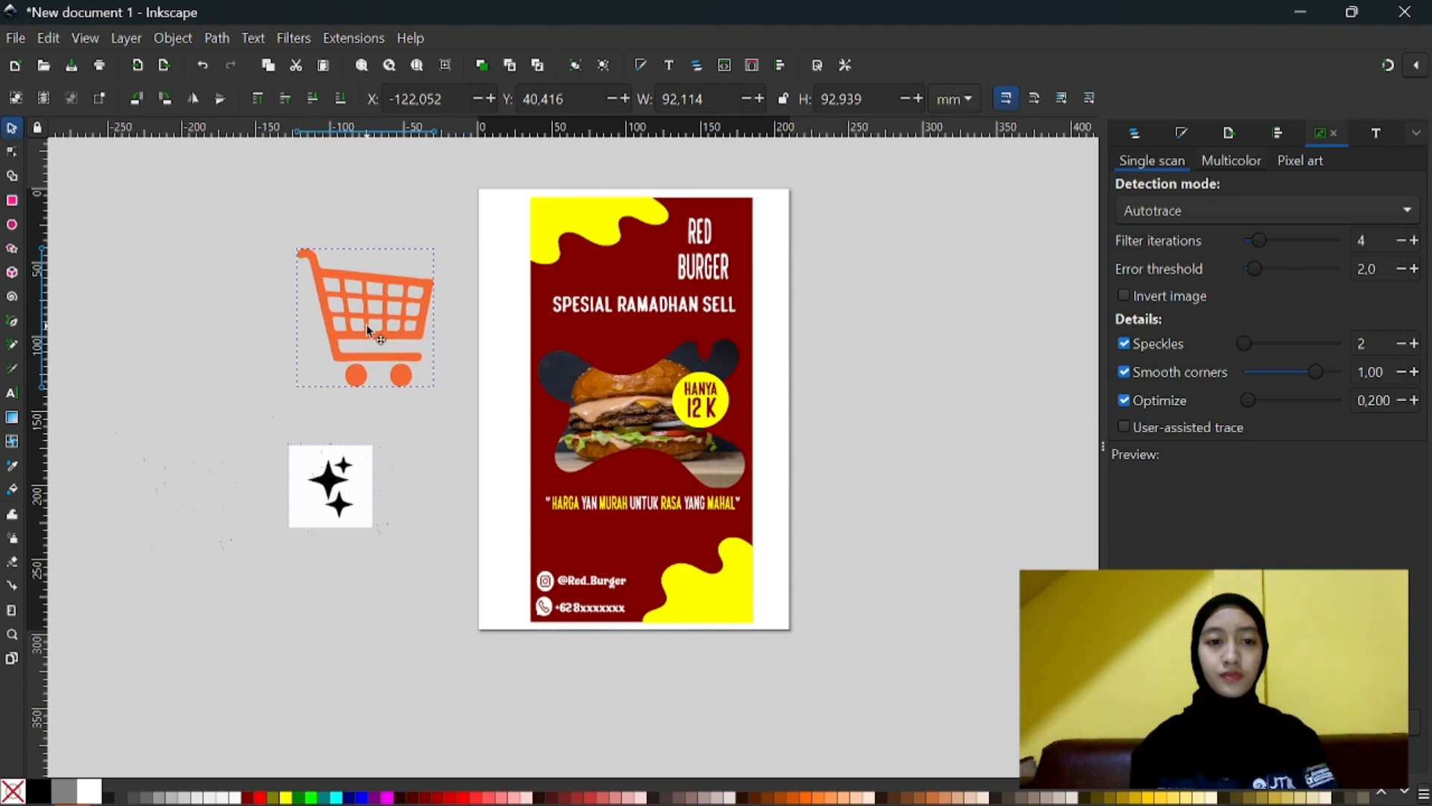
- Trace the star image as a single scan with Autotrace, using 4 filter iterations and an error threshold of 2,0
left_click(339, 505)
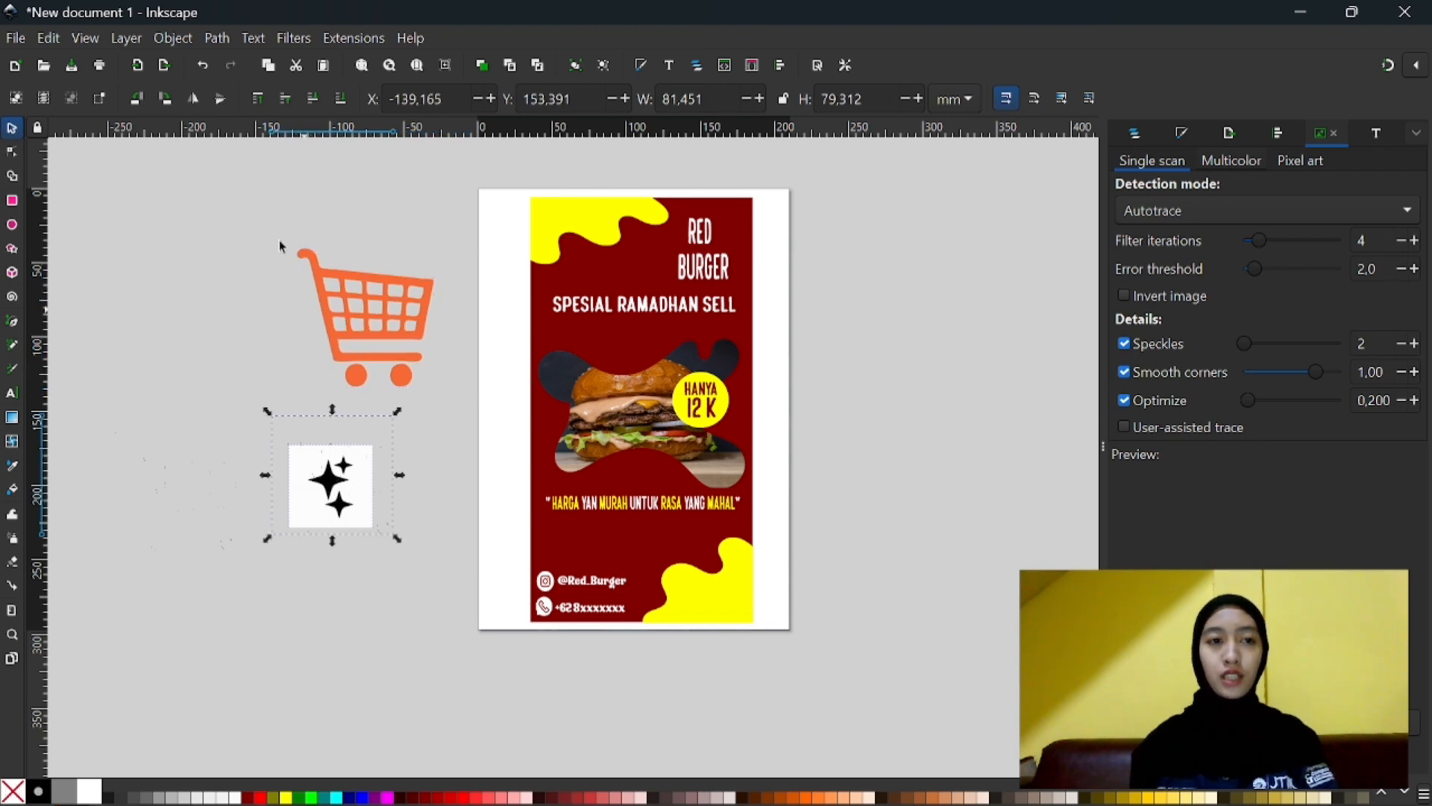
left_click(214, 36)
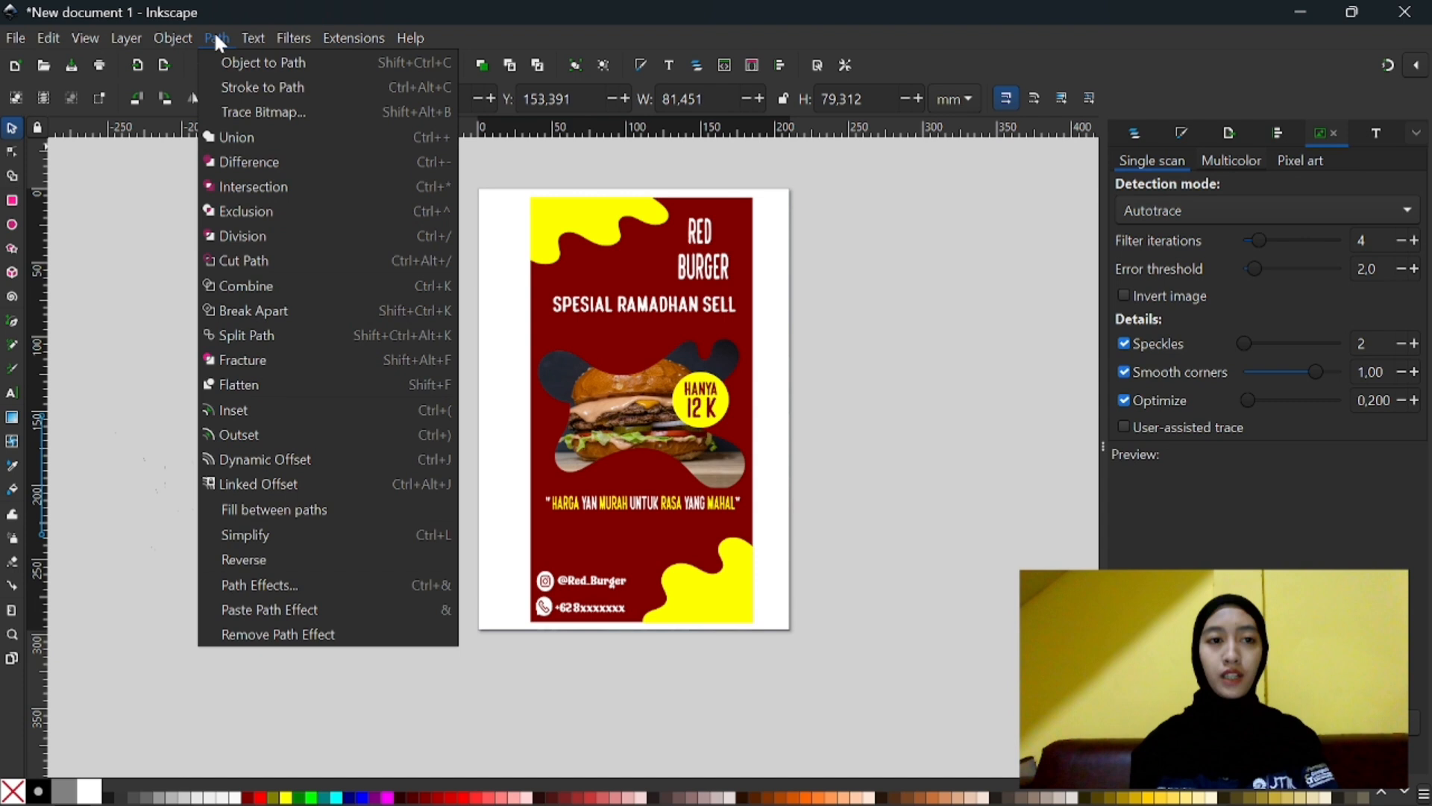
left_click(261, 116)
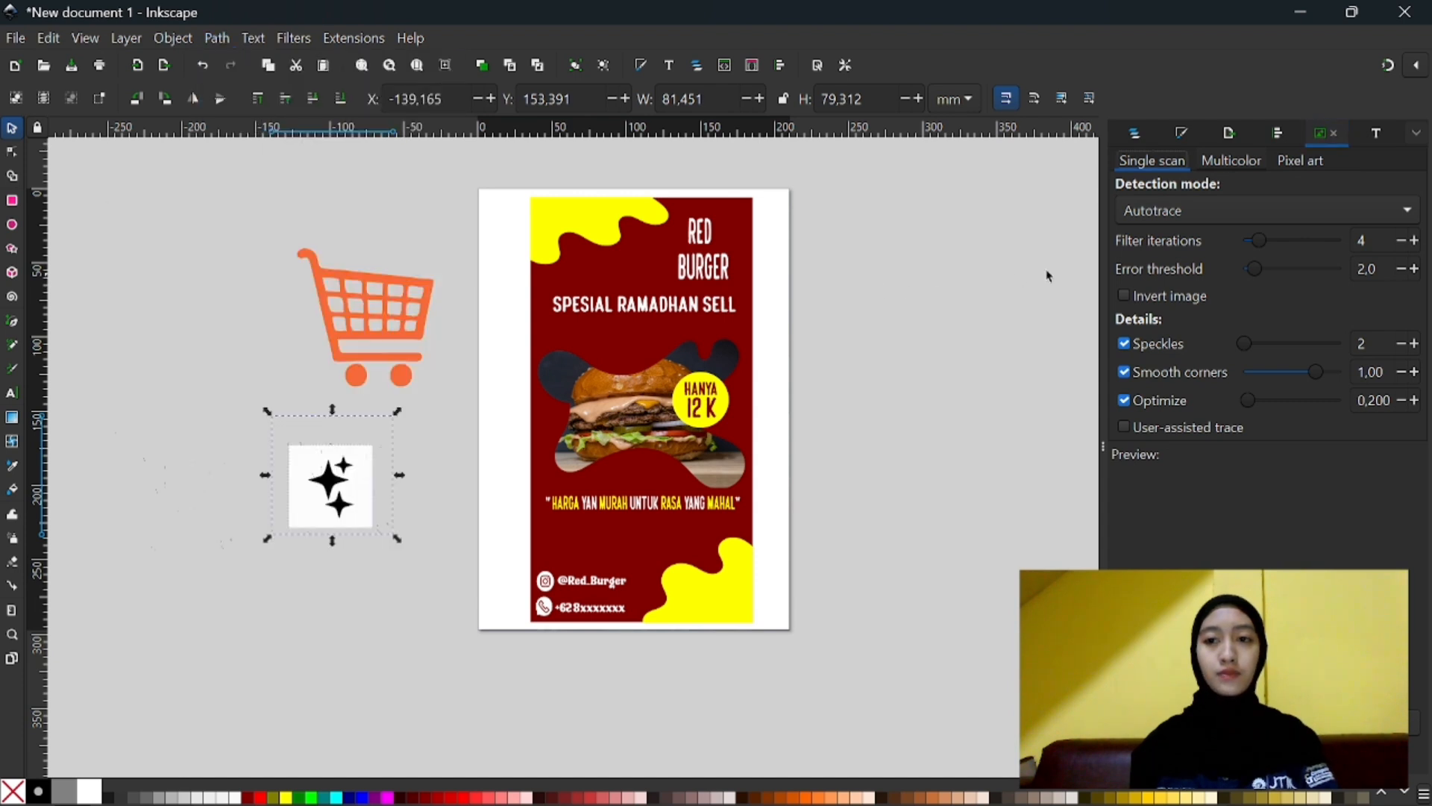
left_click(1170, 215)
left_click(1170, 216)
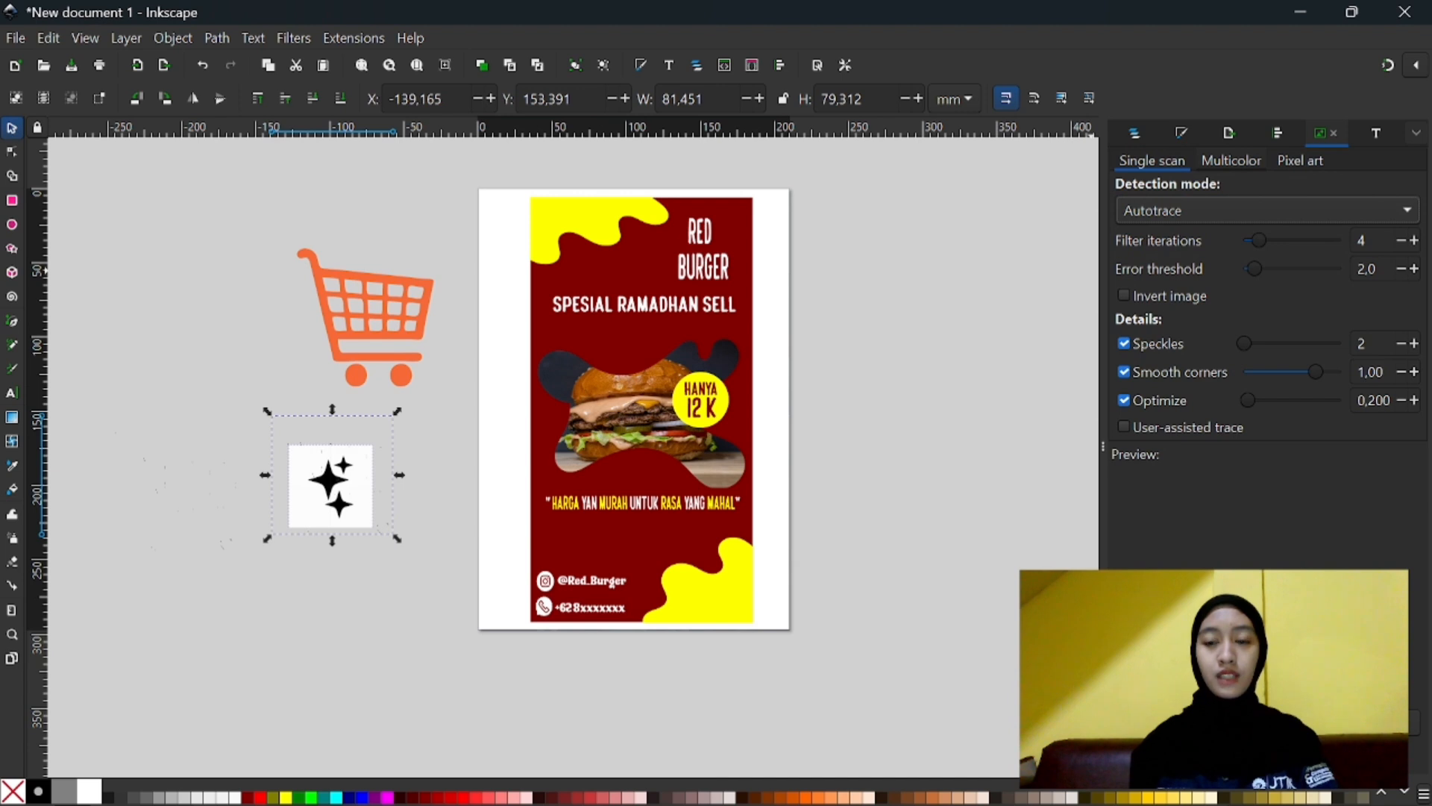
key("ctrl+z")
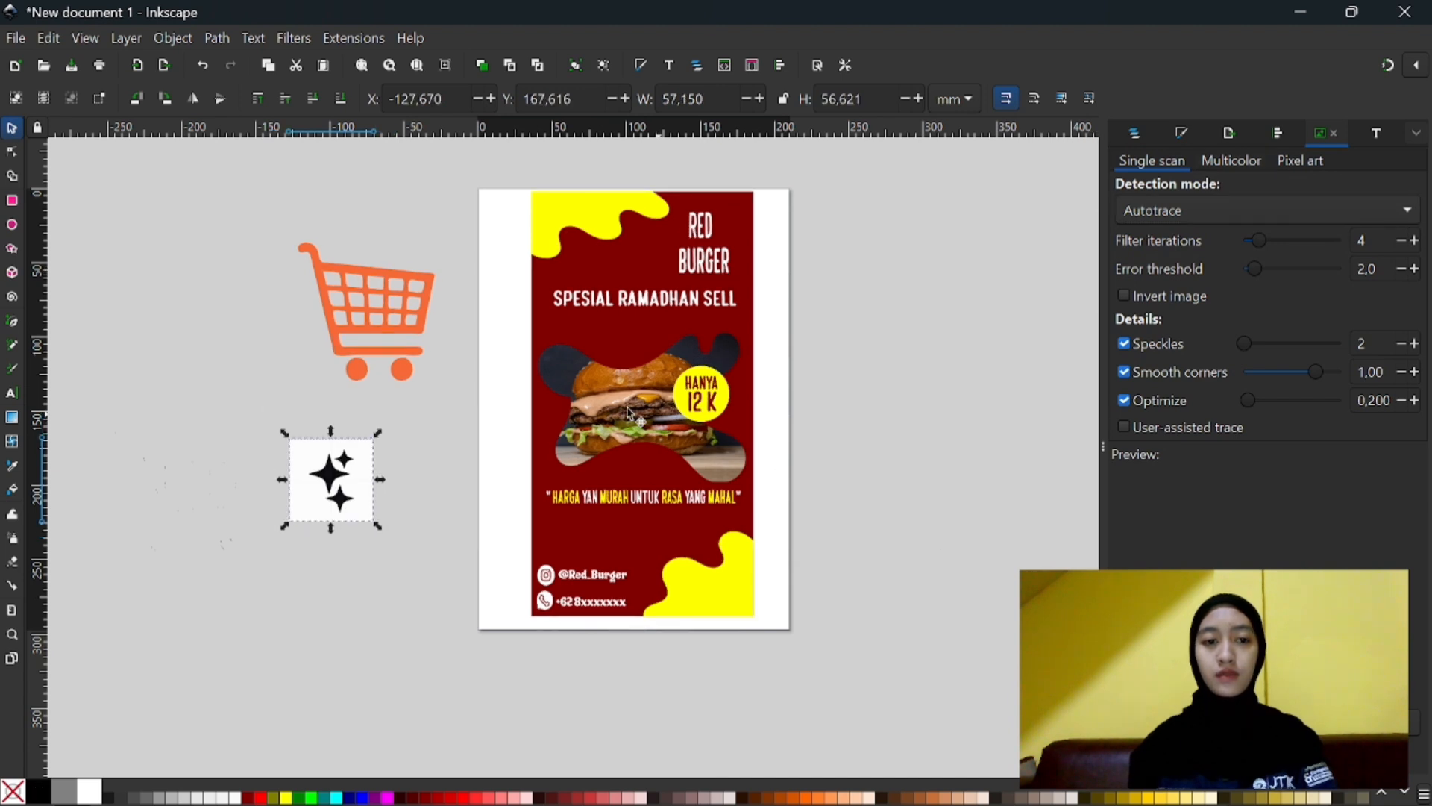
- Separate the traced stars from their source bitmap, remove the bitmap, and move the cart to about X -163, Y 33 mm
left_click(337, 471)
mouse_move(337, 471)
left_mouse_down()
mouse_move(240, 412)
mouse_move(269, 387)
left_mouse_up()
left_click(267, 388)
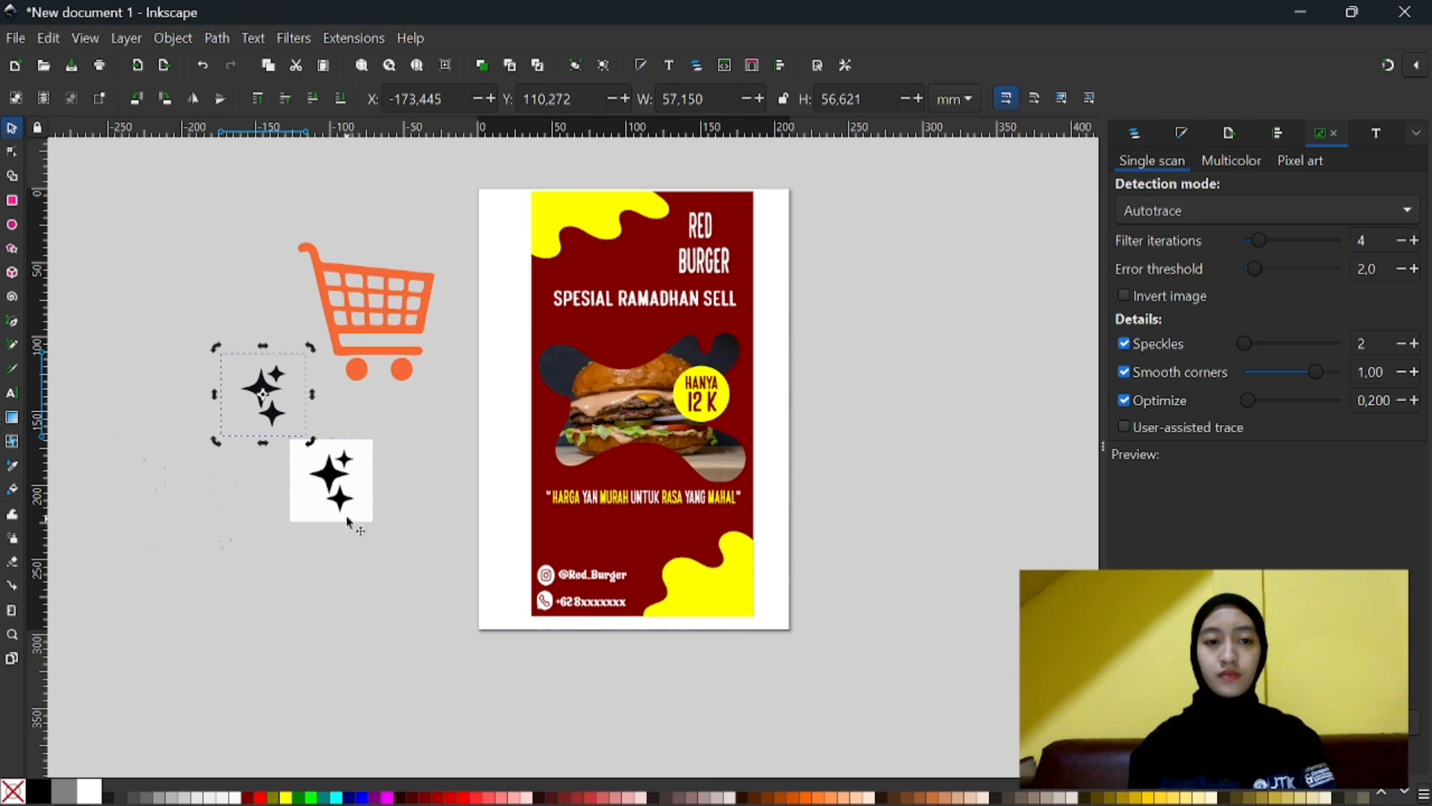
left_click(358, 513)
right_click(345, 501)
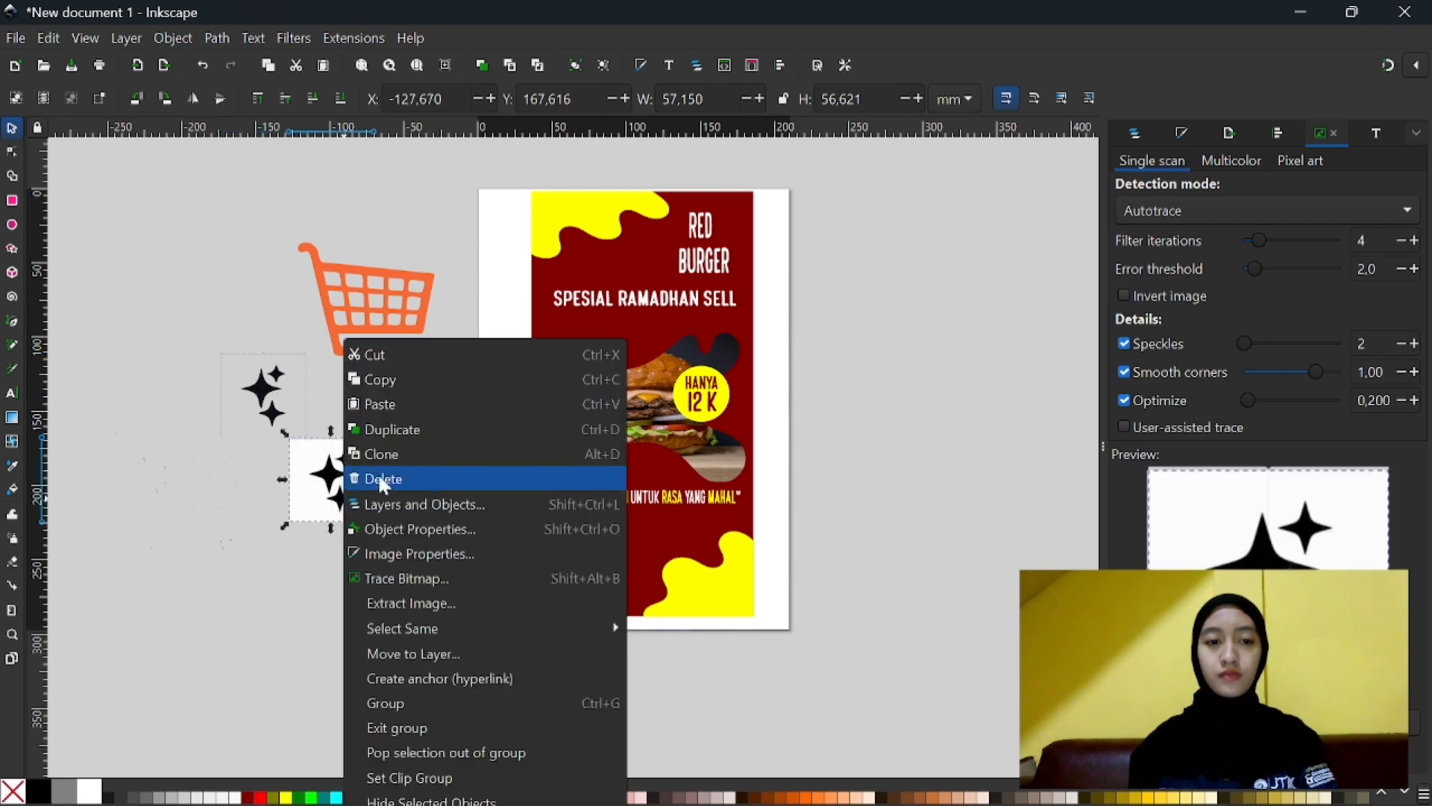
left_click(454, 351)
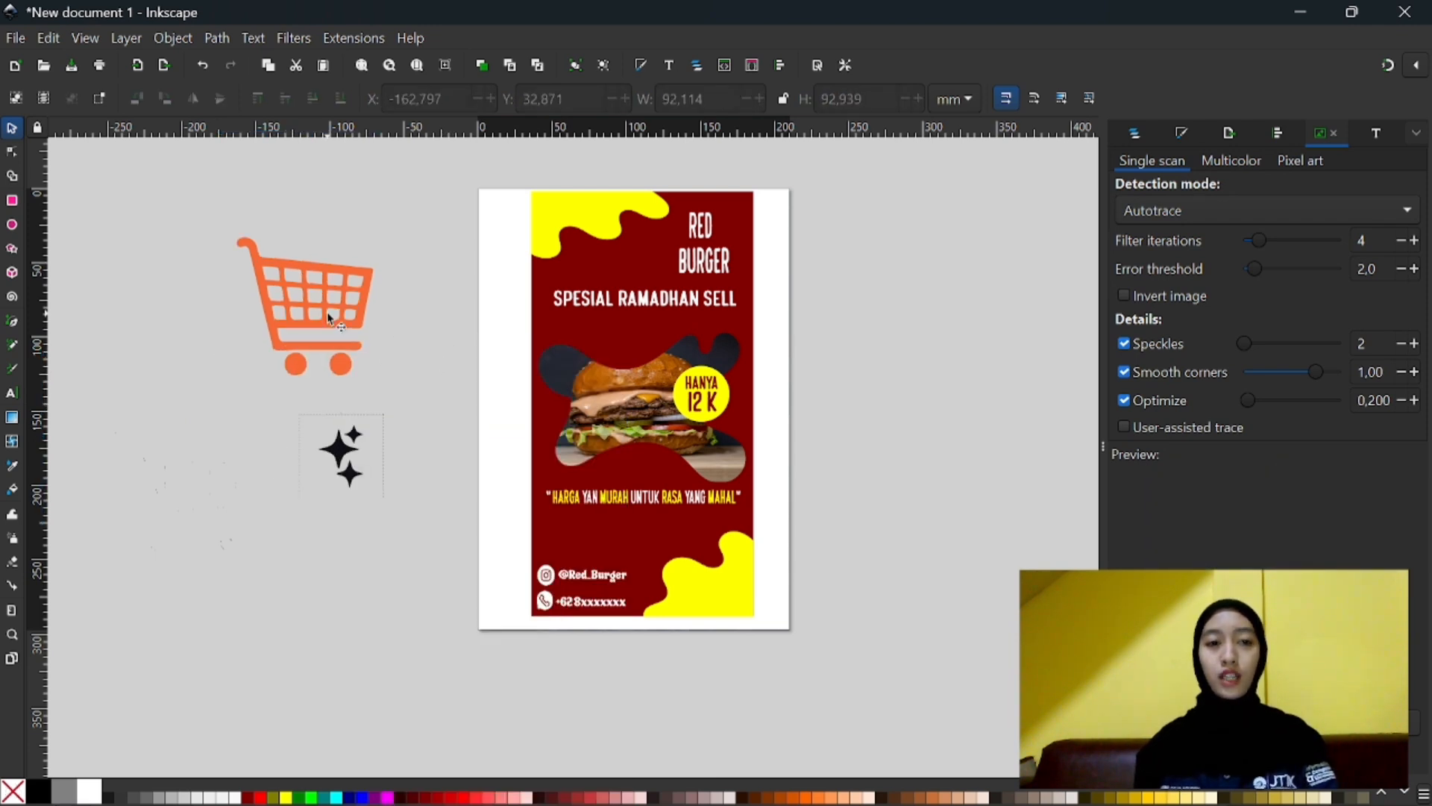
left_click(328, 312)
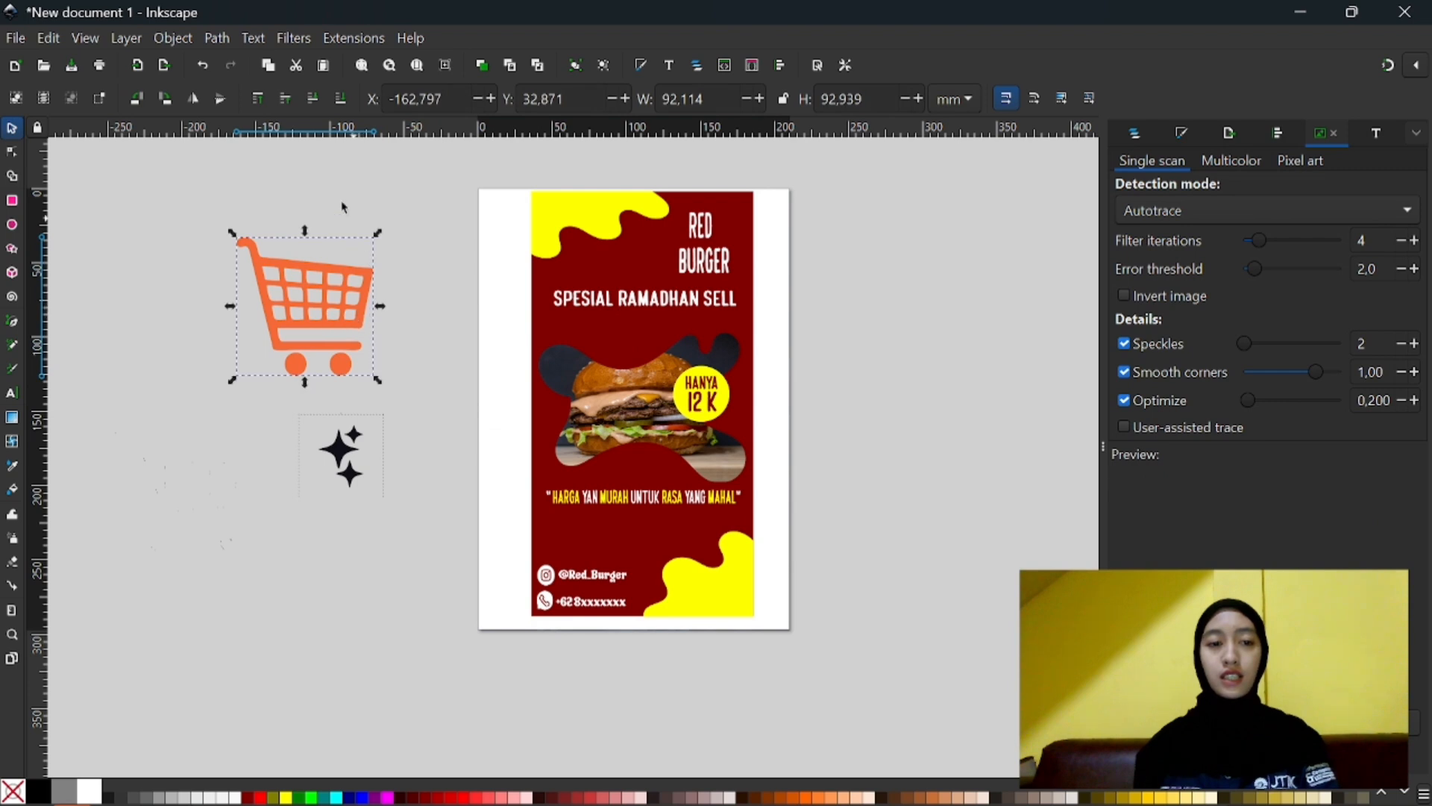
- In the RED BURGER heading, replace the U with a gap of spaces and space out the letters R, G, E and R
left_click(699, 243)
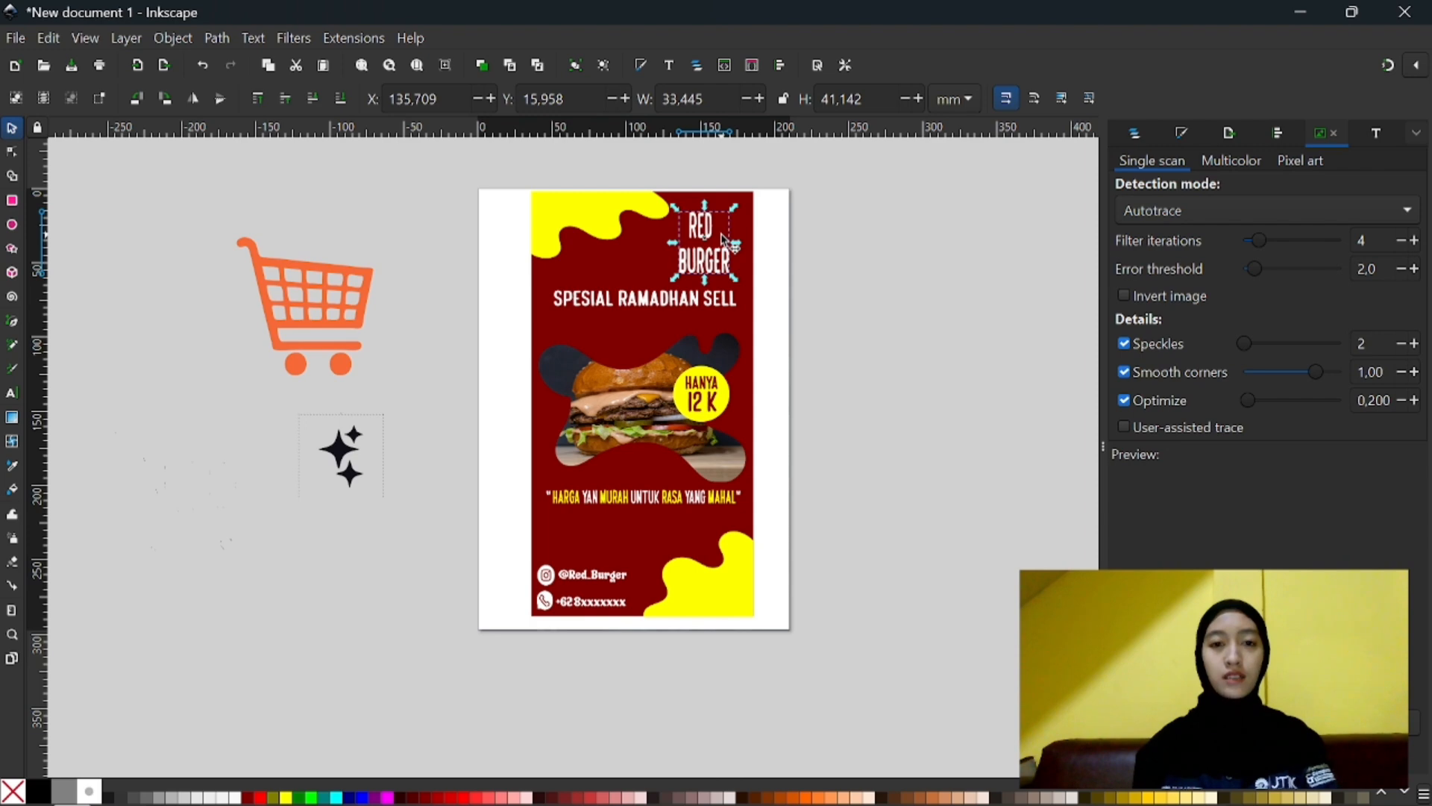
scroll(723, 241, "left", 2)
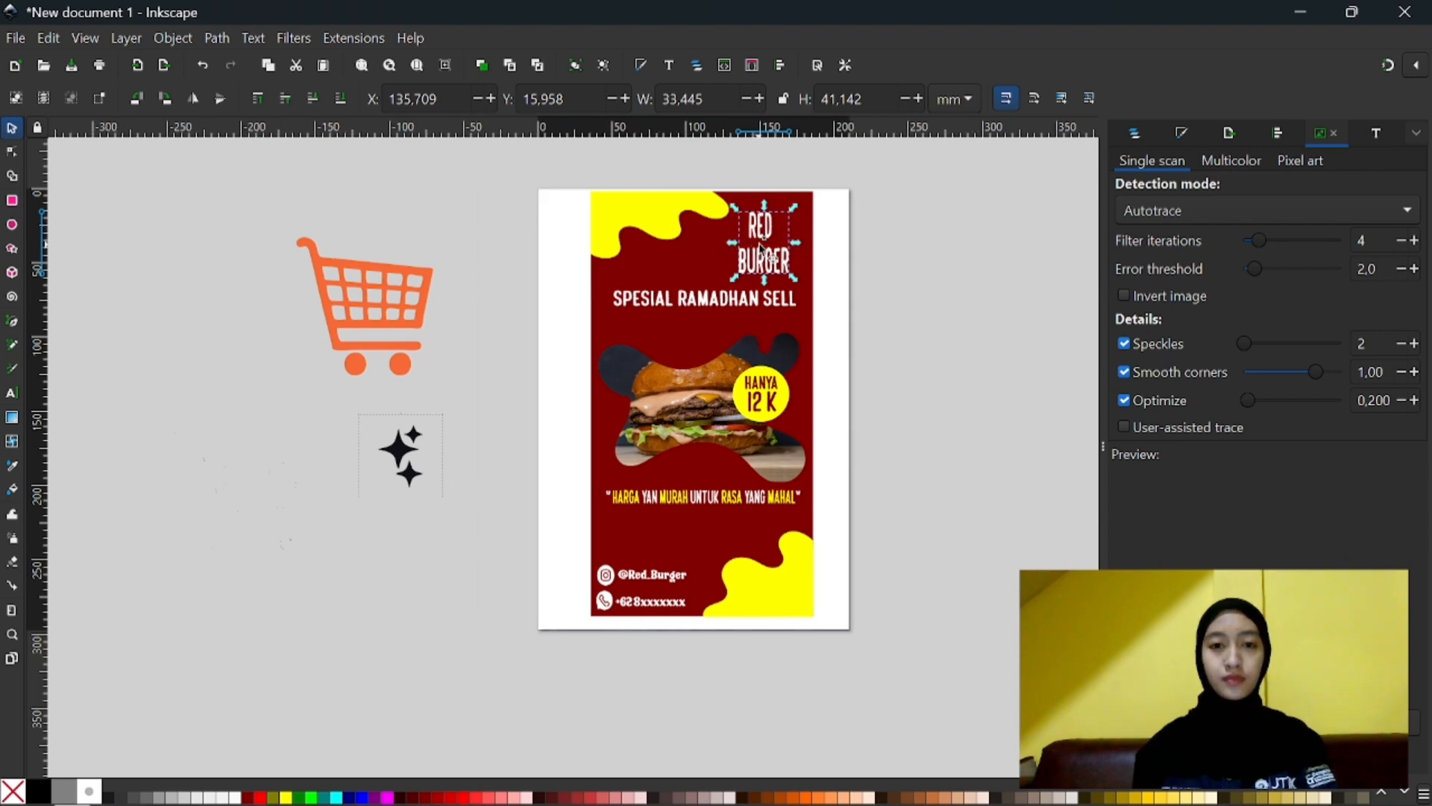
scroll(751, 249, "up", 4)
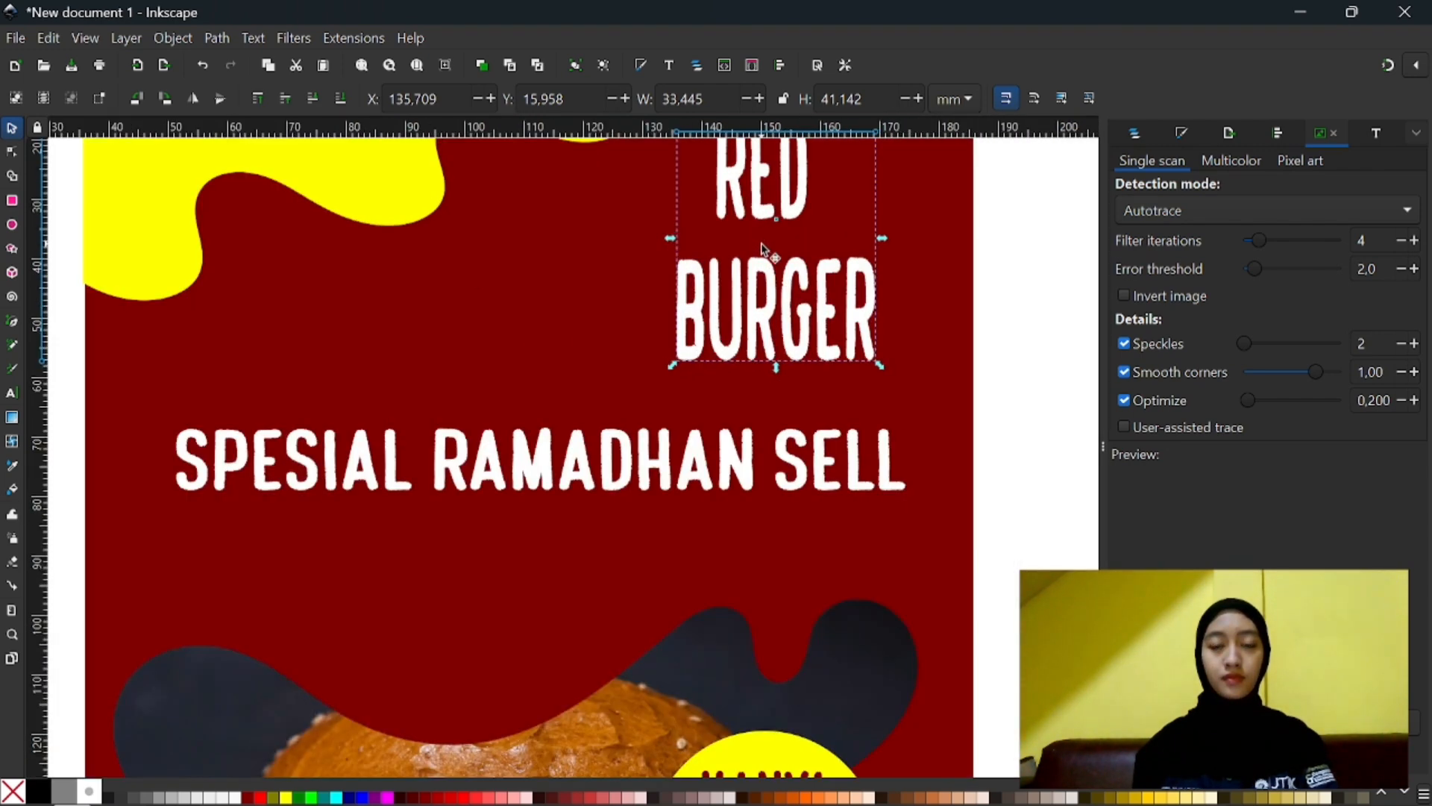
scroll(760, 242, "down", 2)
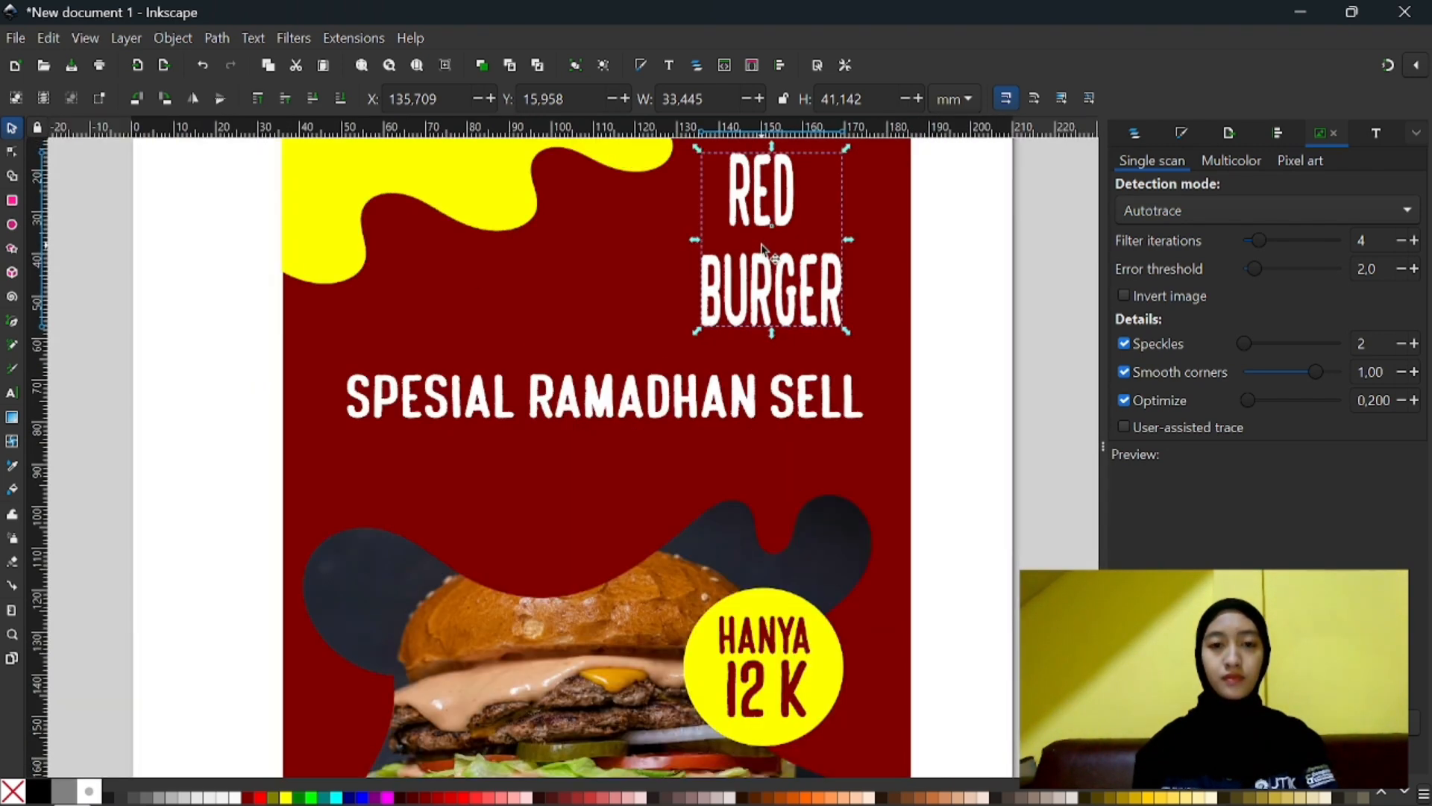
left_click(750, 304)
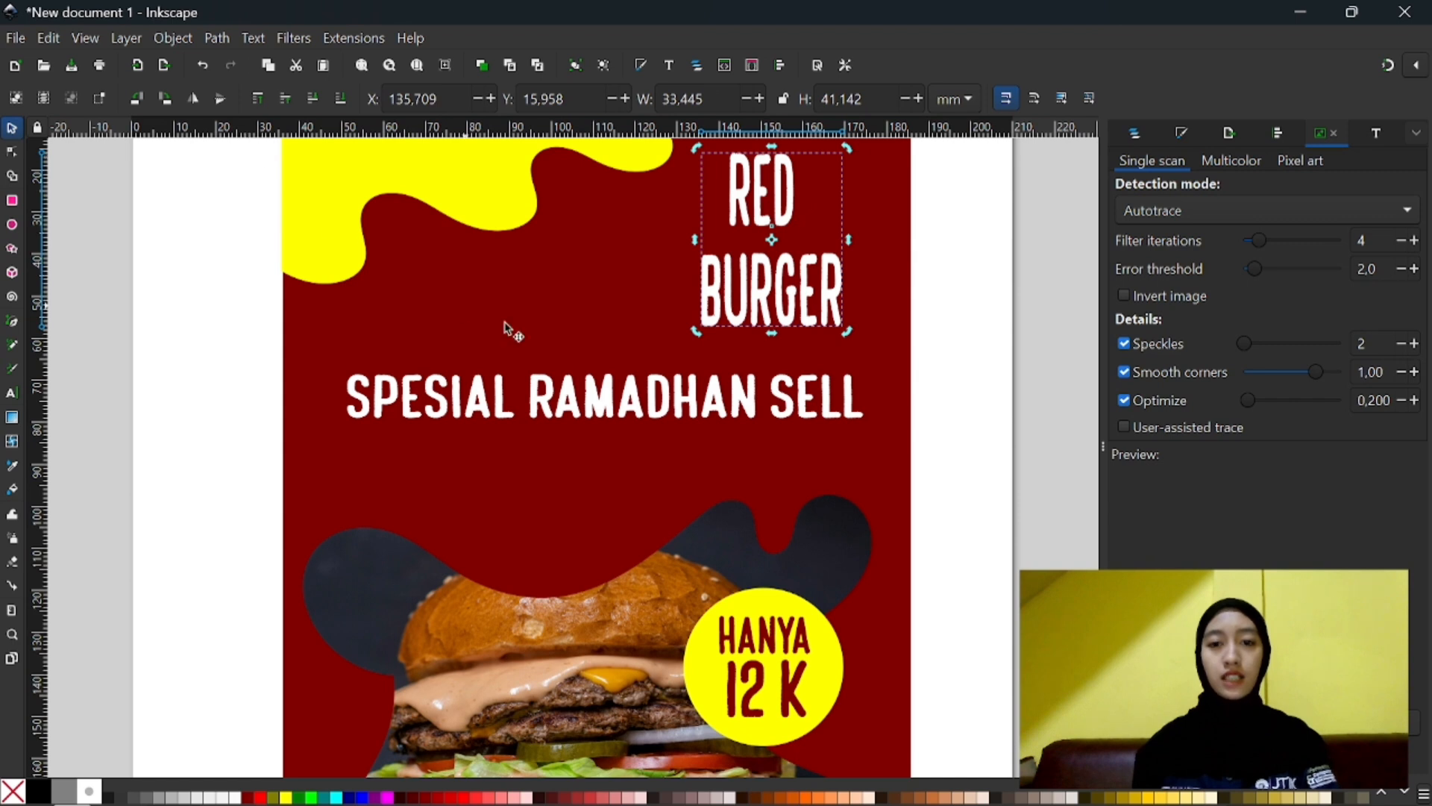
double_click(761, 299)
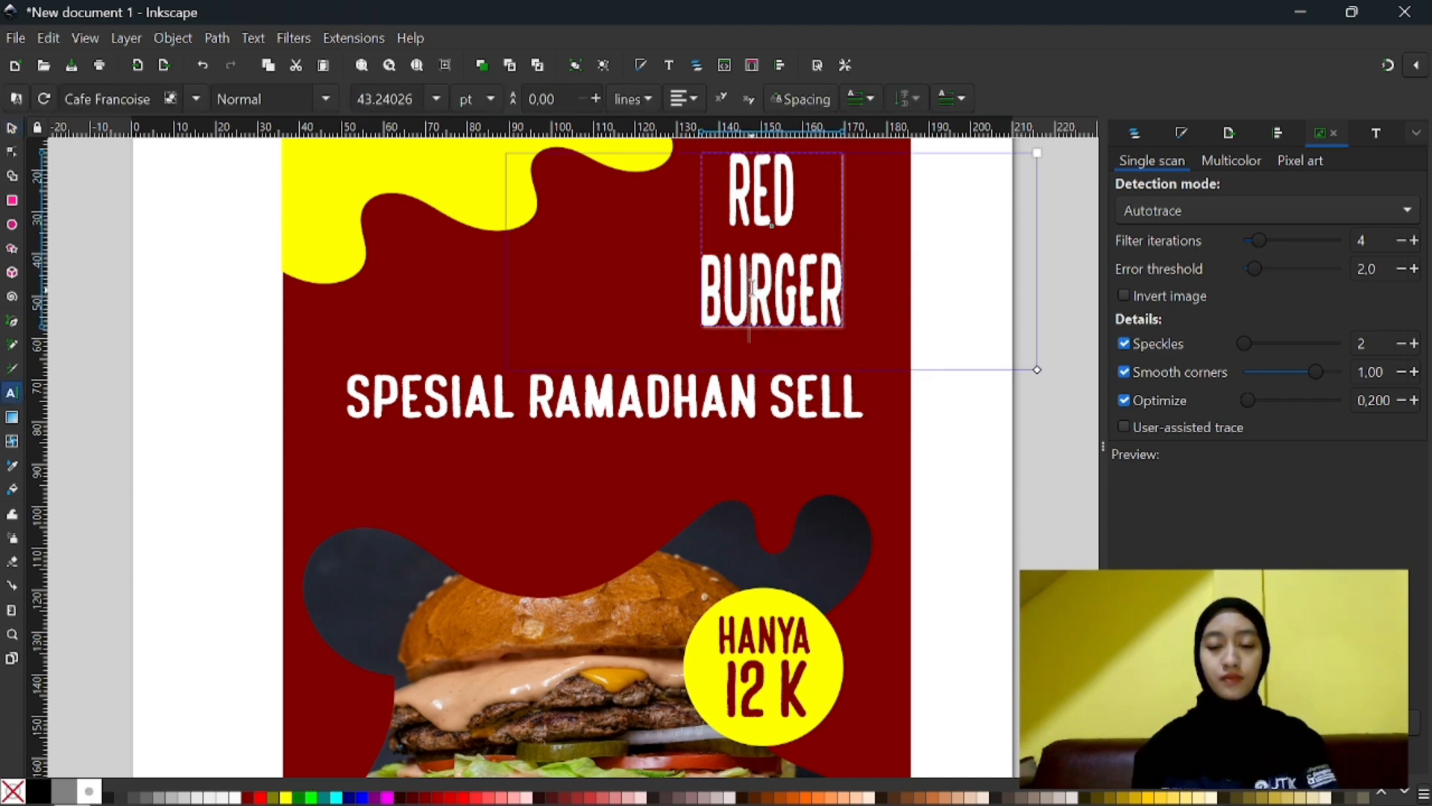
key("BackSpace")
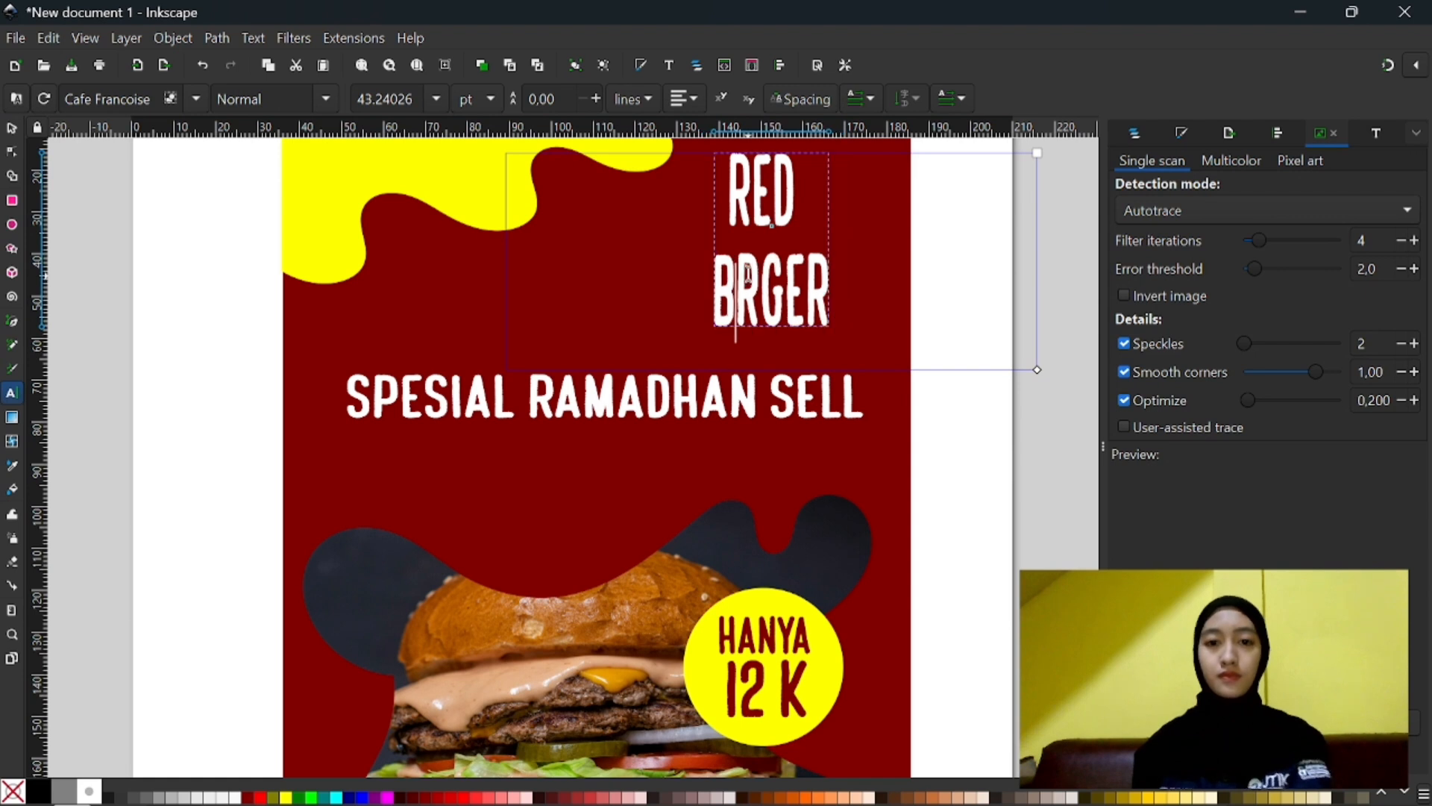
left_click(780, 274)
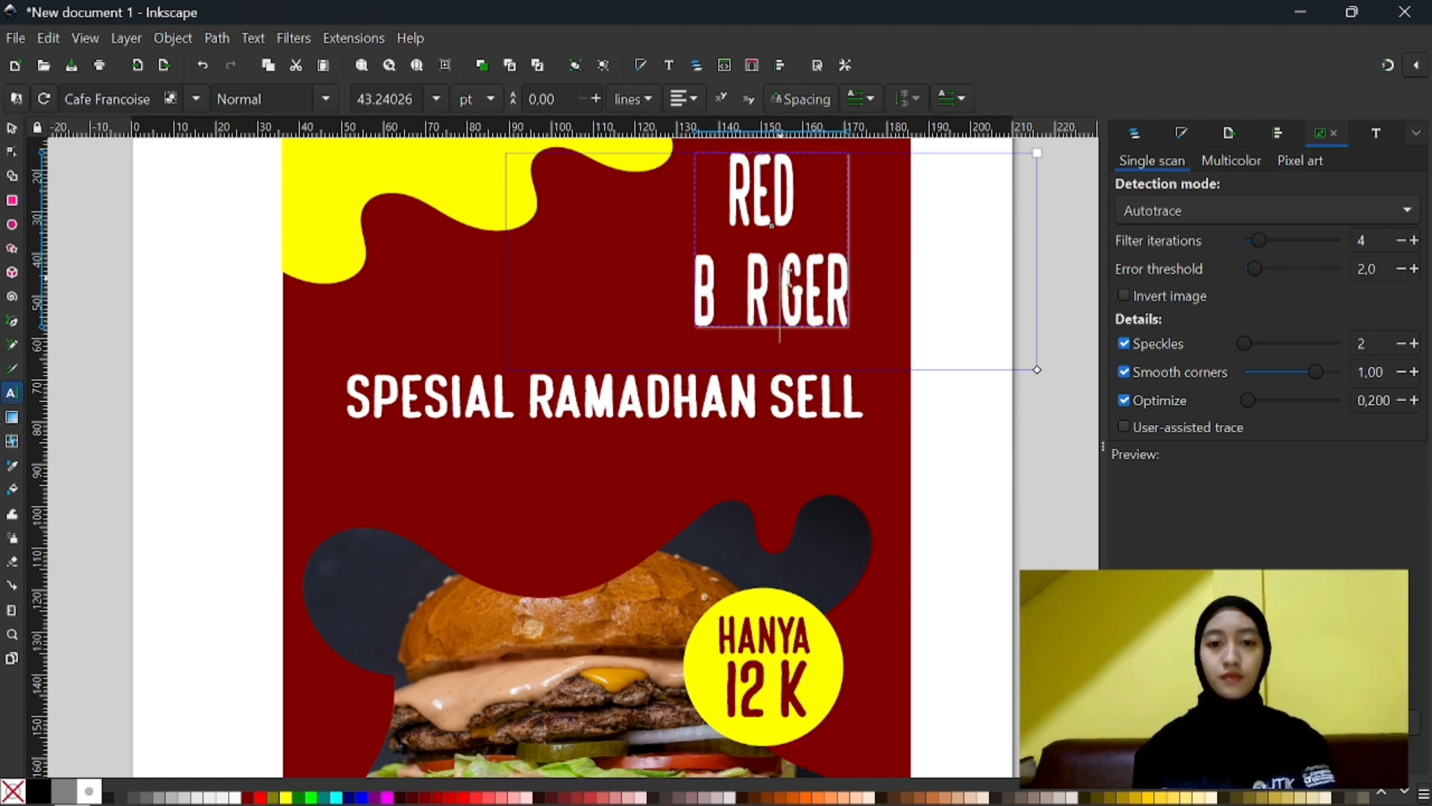
left_click(811, 283)
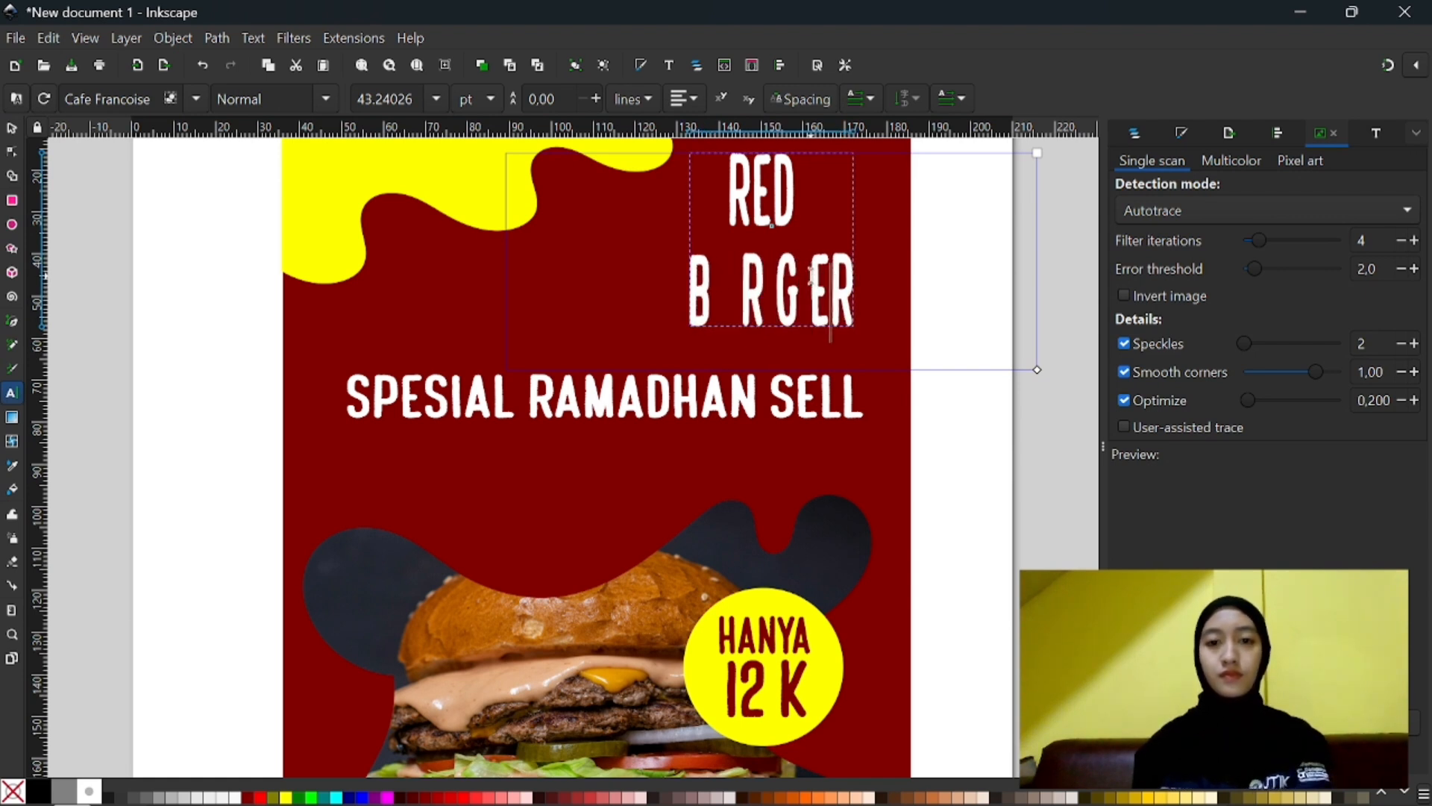
left_click(832, 289)
left_click_drag(725, 324, 704, 341)
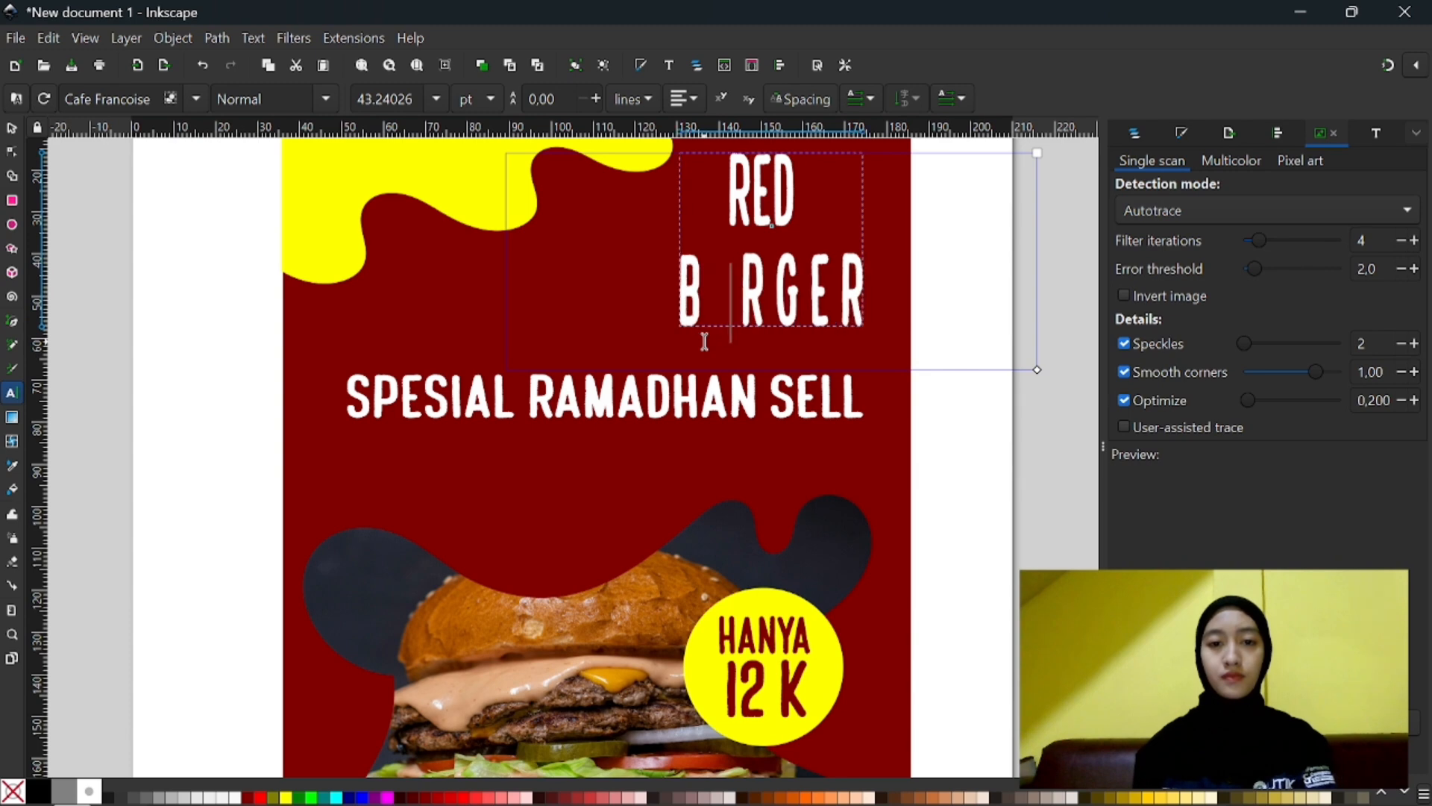
scroll(521, 288, "down", 2, "ctrl")
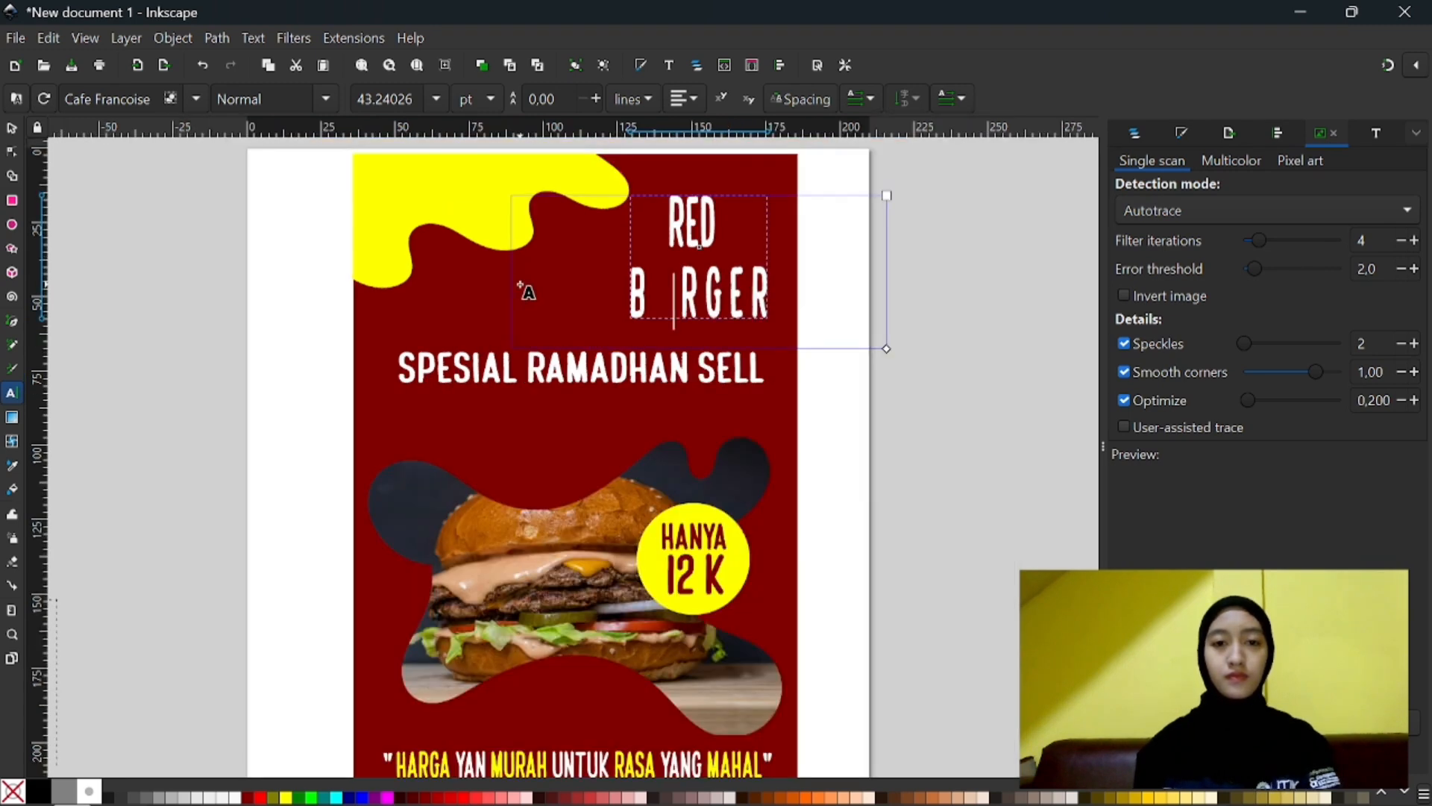
- Bring the cart onto the poster, fill it with yellow, and shrink it to about 17 × 23 mm beside the heading
key("F1")
left_click_drag(106, 328, 572, 357)
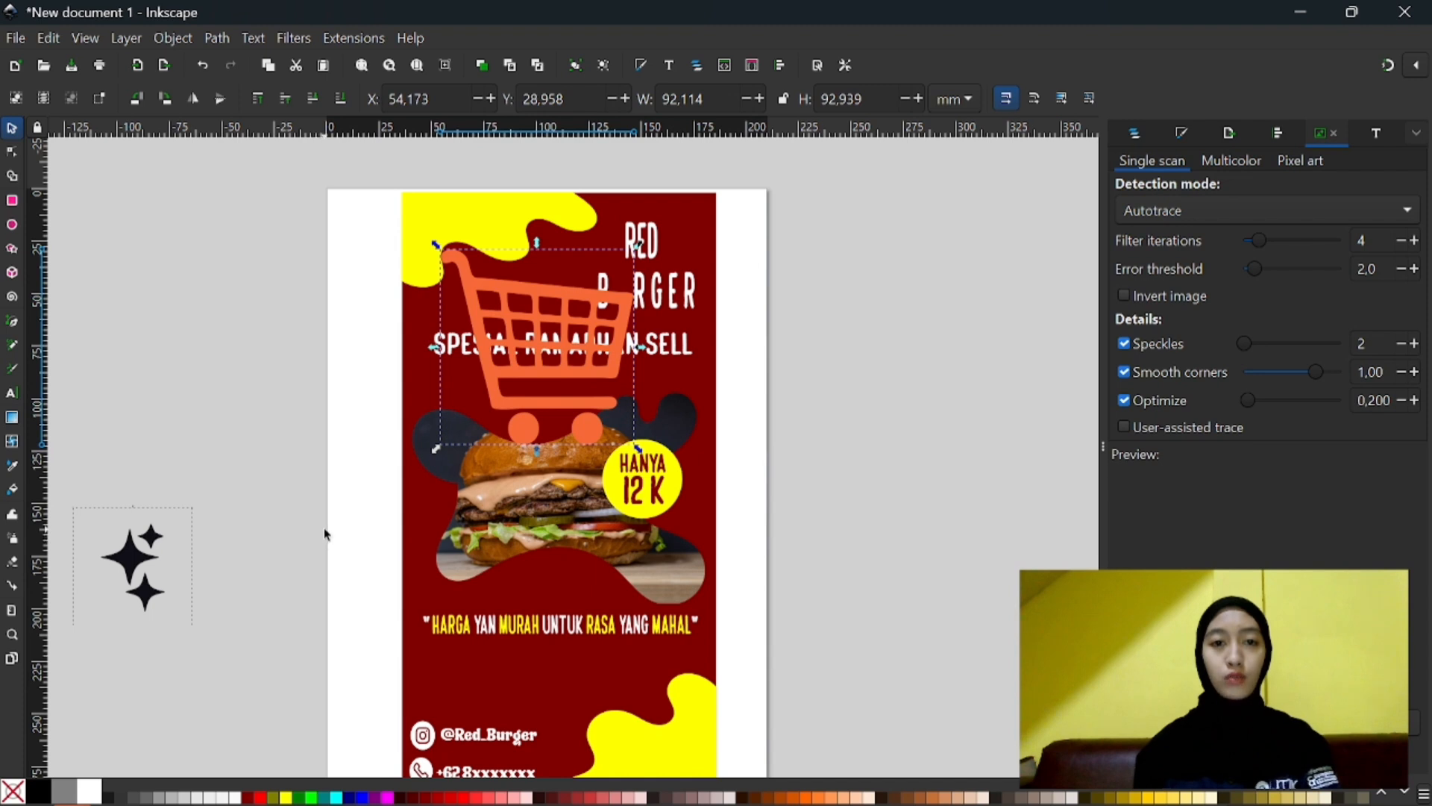
left_click(286, 796)
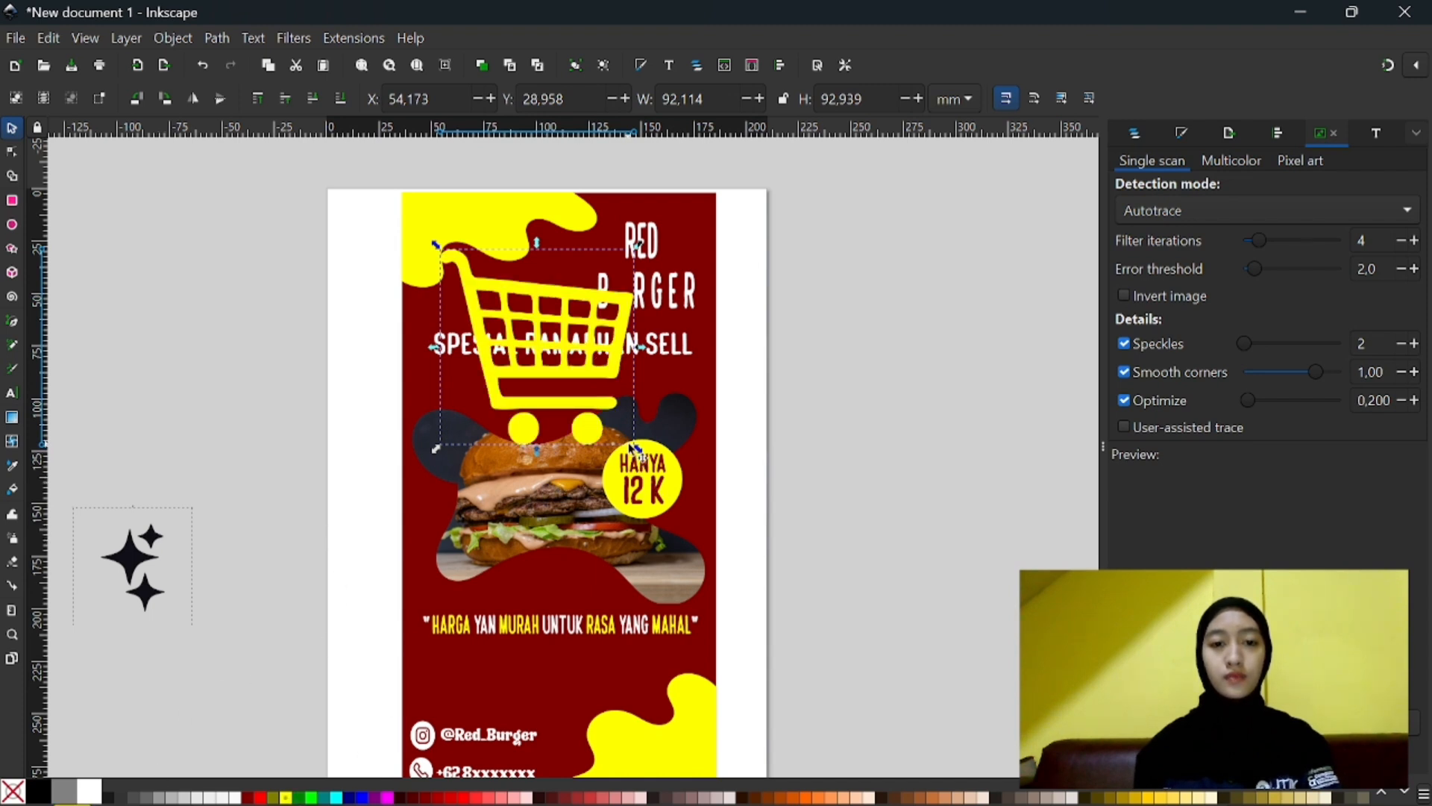
left_click_drag(638, 448, 622, 288)
- Widen the gap after the heading's B and fit the cart into it, scaled to about 15 × 18 mm
left_click(764, 339)
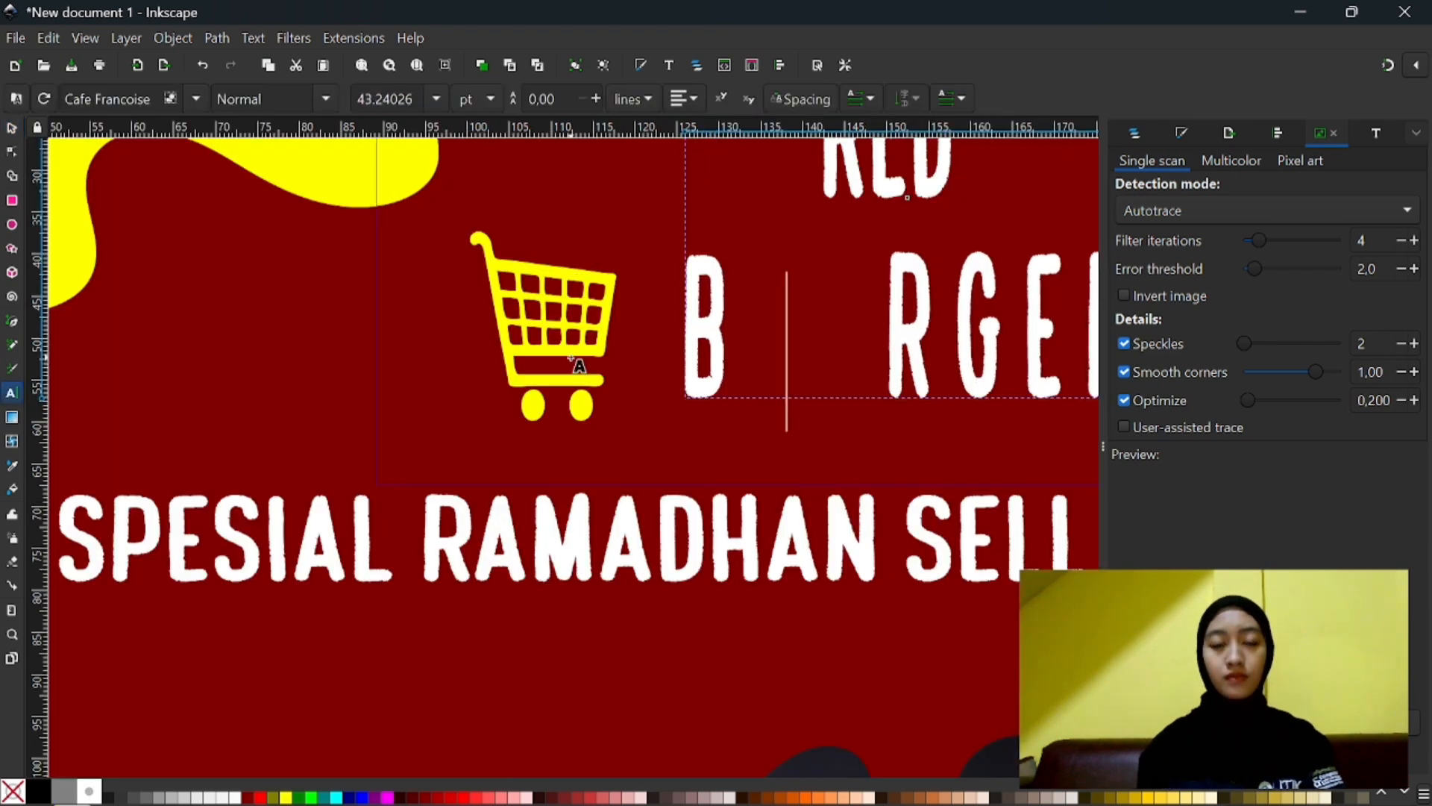
key("Escape")
key("s")
left_click(544, 310)
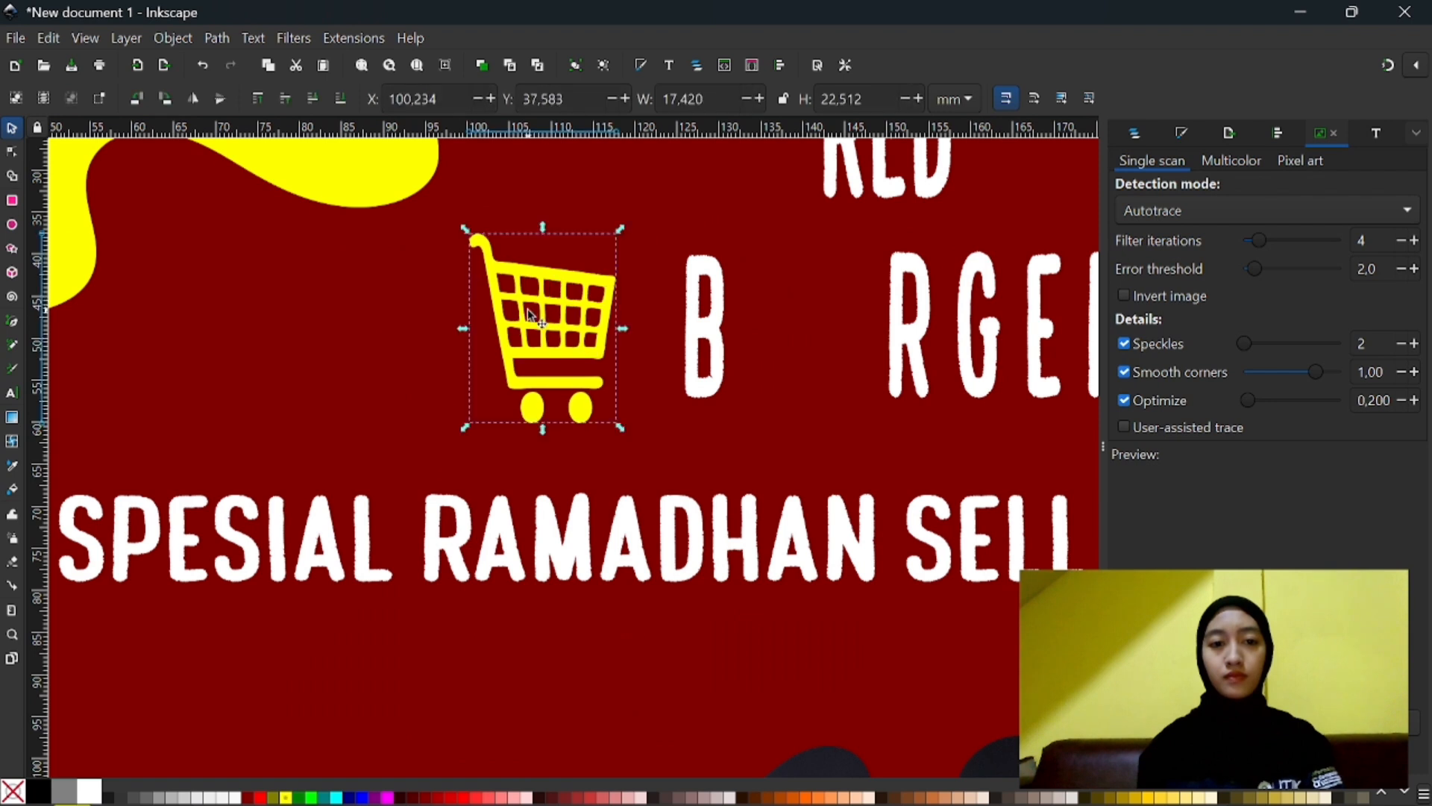
mouse_move(785, 298)
left_mouse_down()
mouse_move(810, 311)
mouse_move(797, 314)
left_mouse_up()
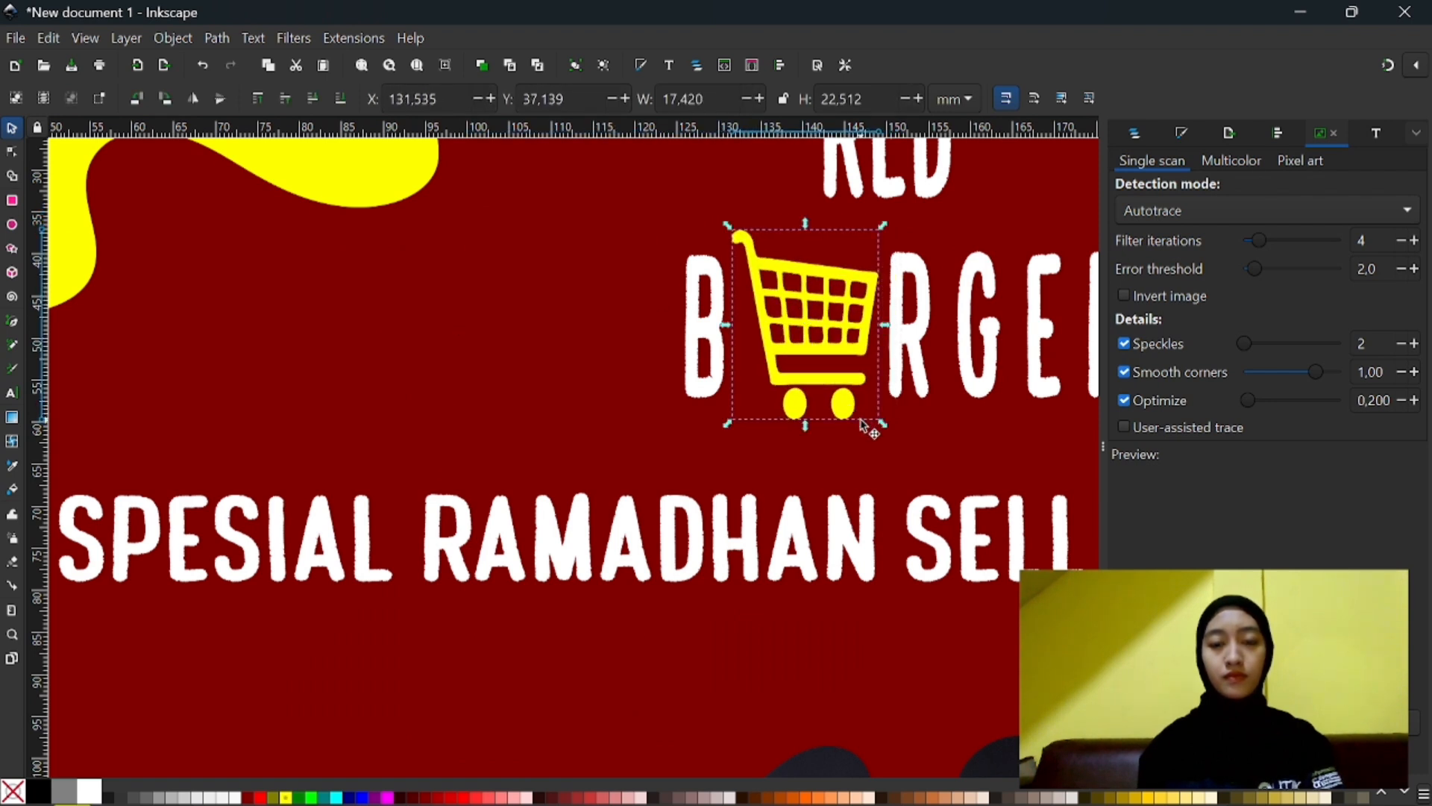
left_click_drag(886, 429, 858, 388)
left_click_drag(818, 319, 824, 344)
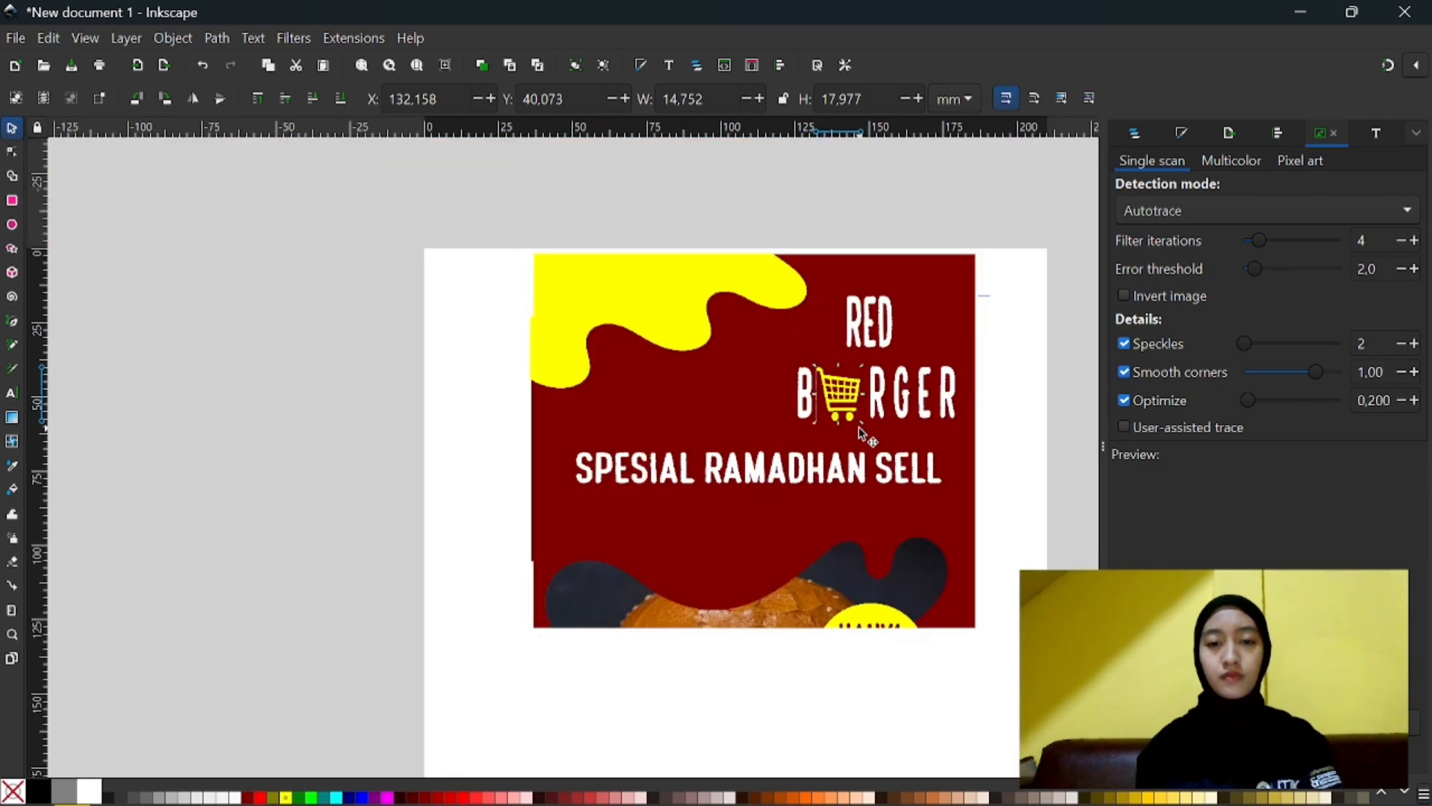
- Nudge the cart between the B and R of the heading to about X 133, Y 39.5 mm
scroll(873, 434, "down", 3)
scroll(824, 403, "down", 3)
scroll(983, 420, "up", 4)
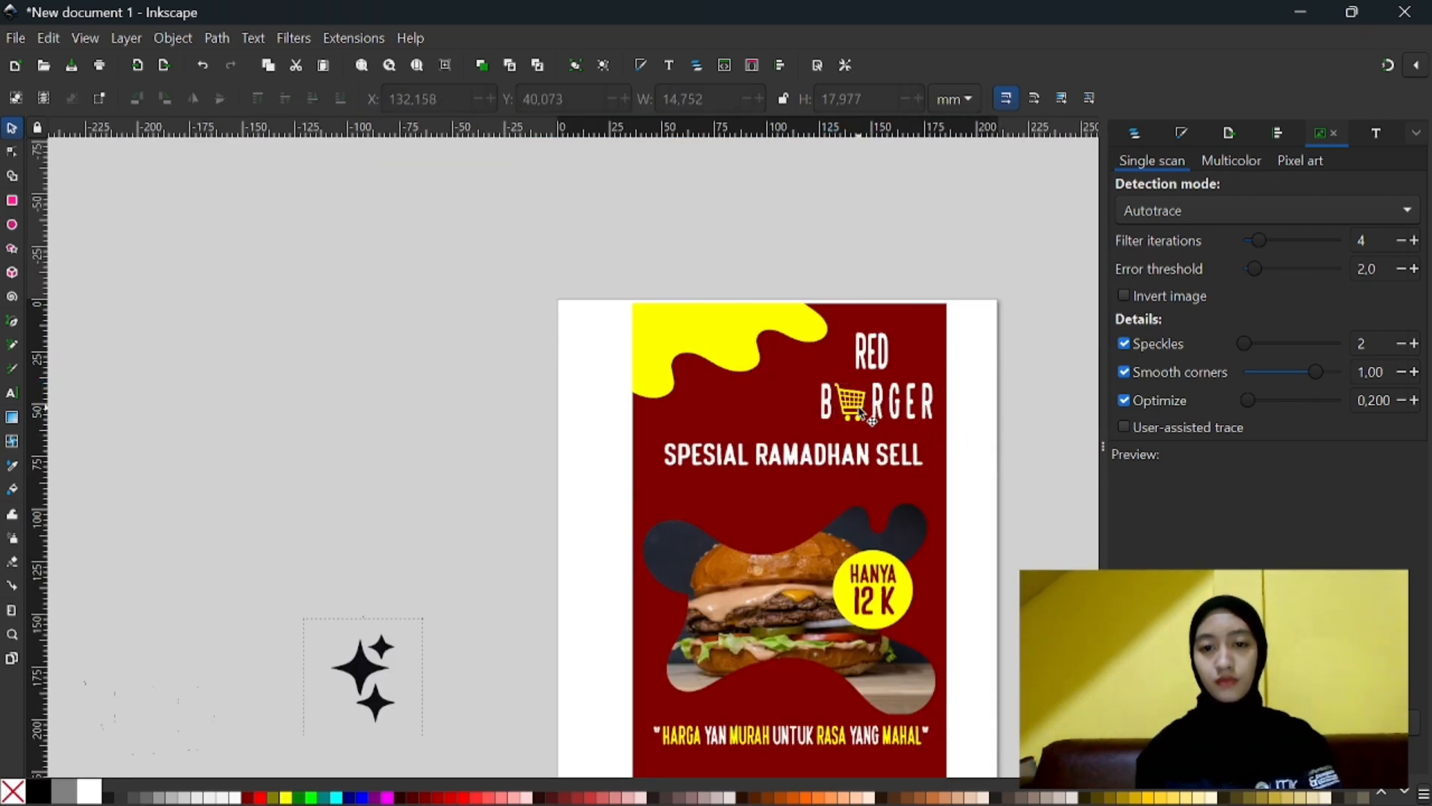
left_click(860, 408)
left_click_drag(861, 412, 864, 408)
scroll(873, 373, "down", 2)
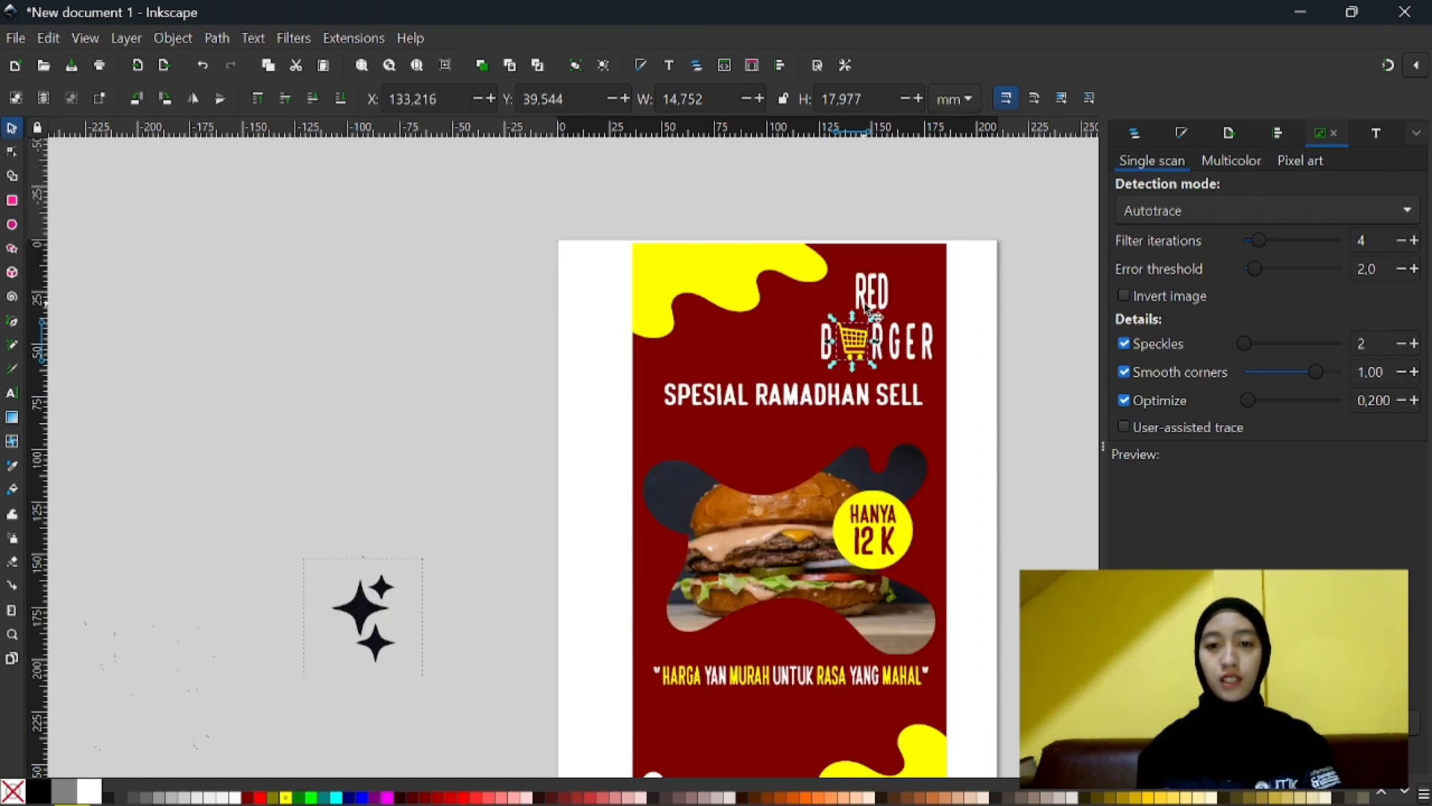
- Group the heading with the cart and fit the group at about X 115, Y 23 mm, sized about 57 × 37 mm
left_click(865, 306)
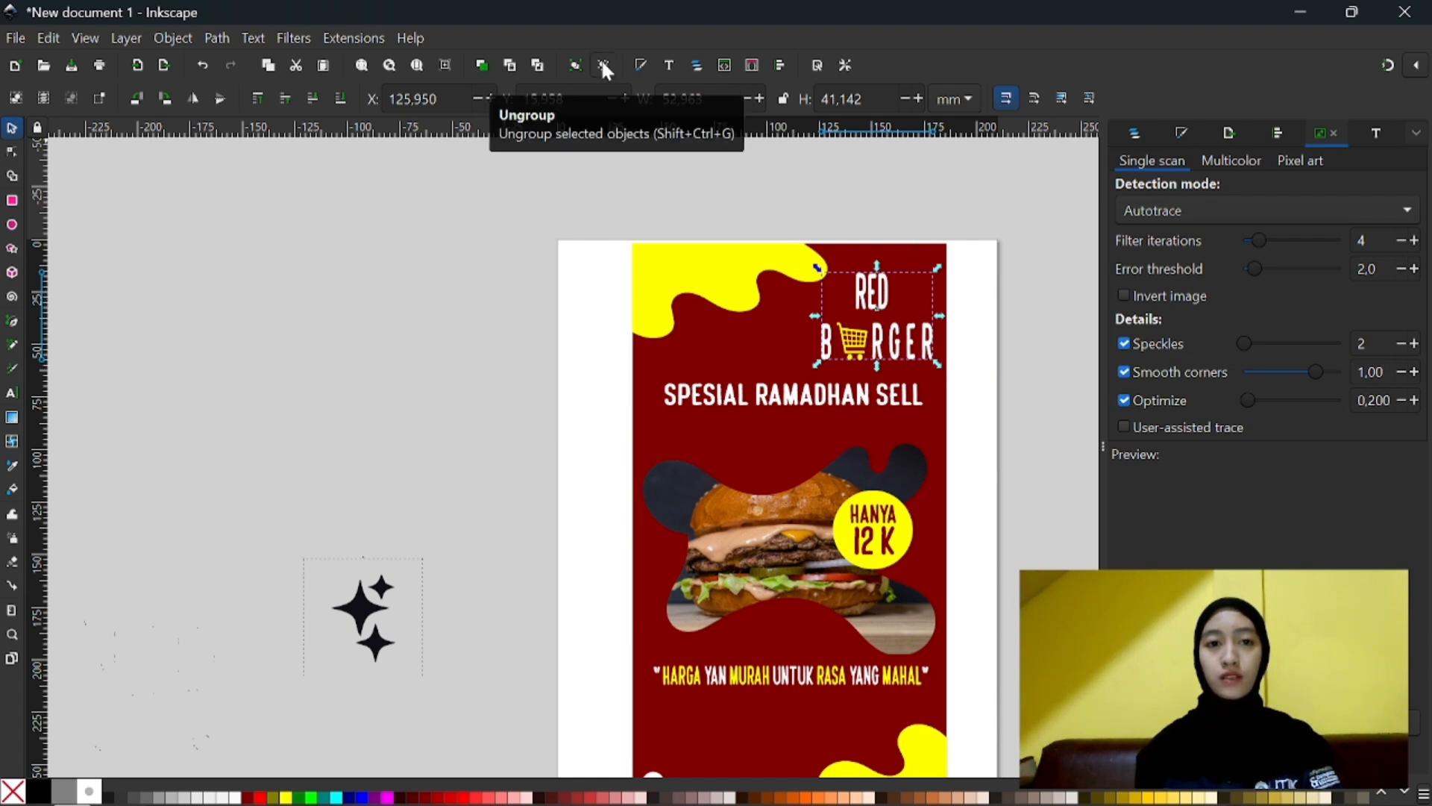
left_click(573, 65)
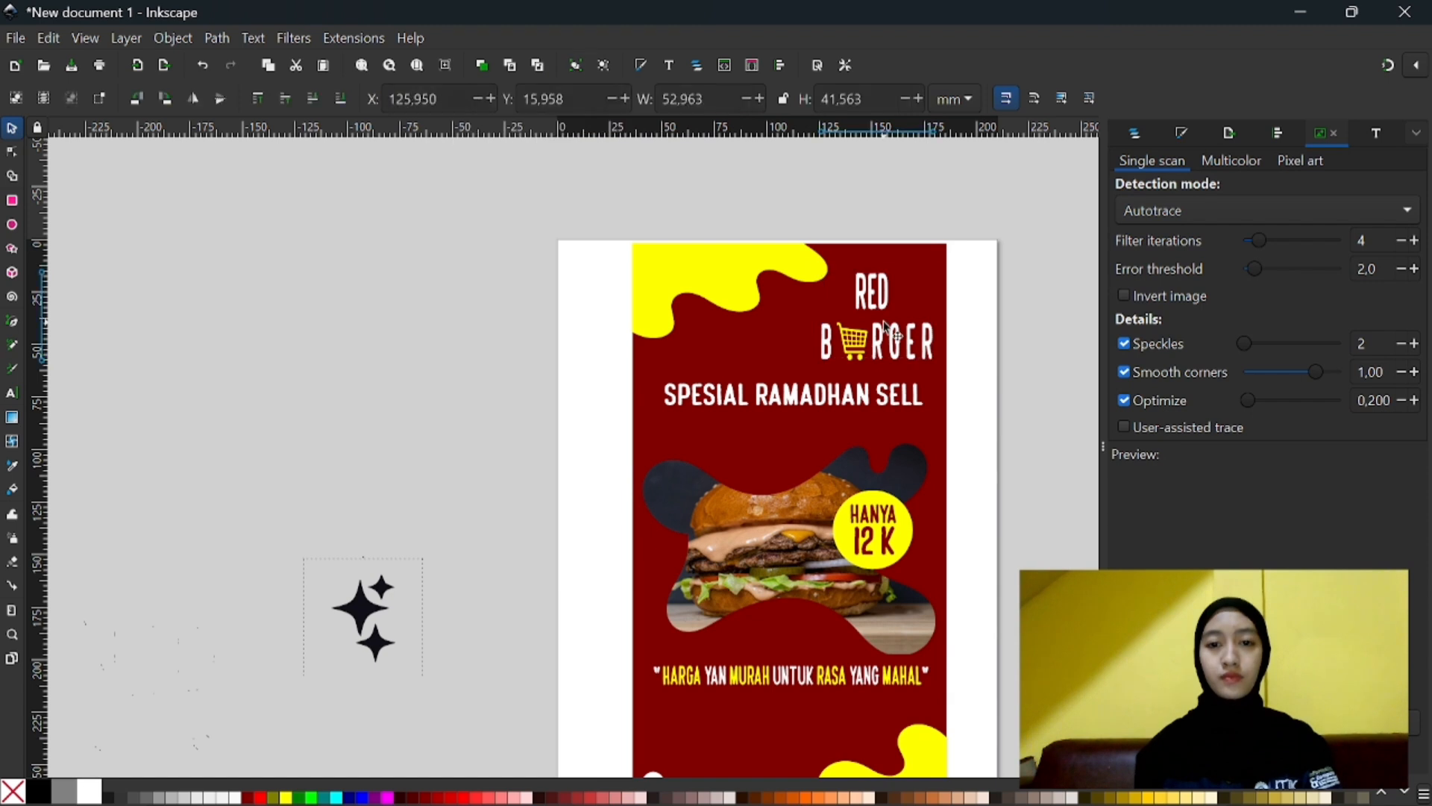
left_click_drag(884, 328, 840, 332)
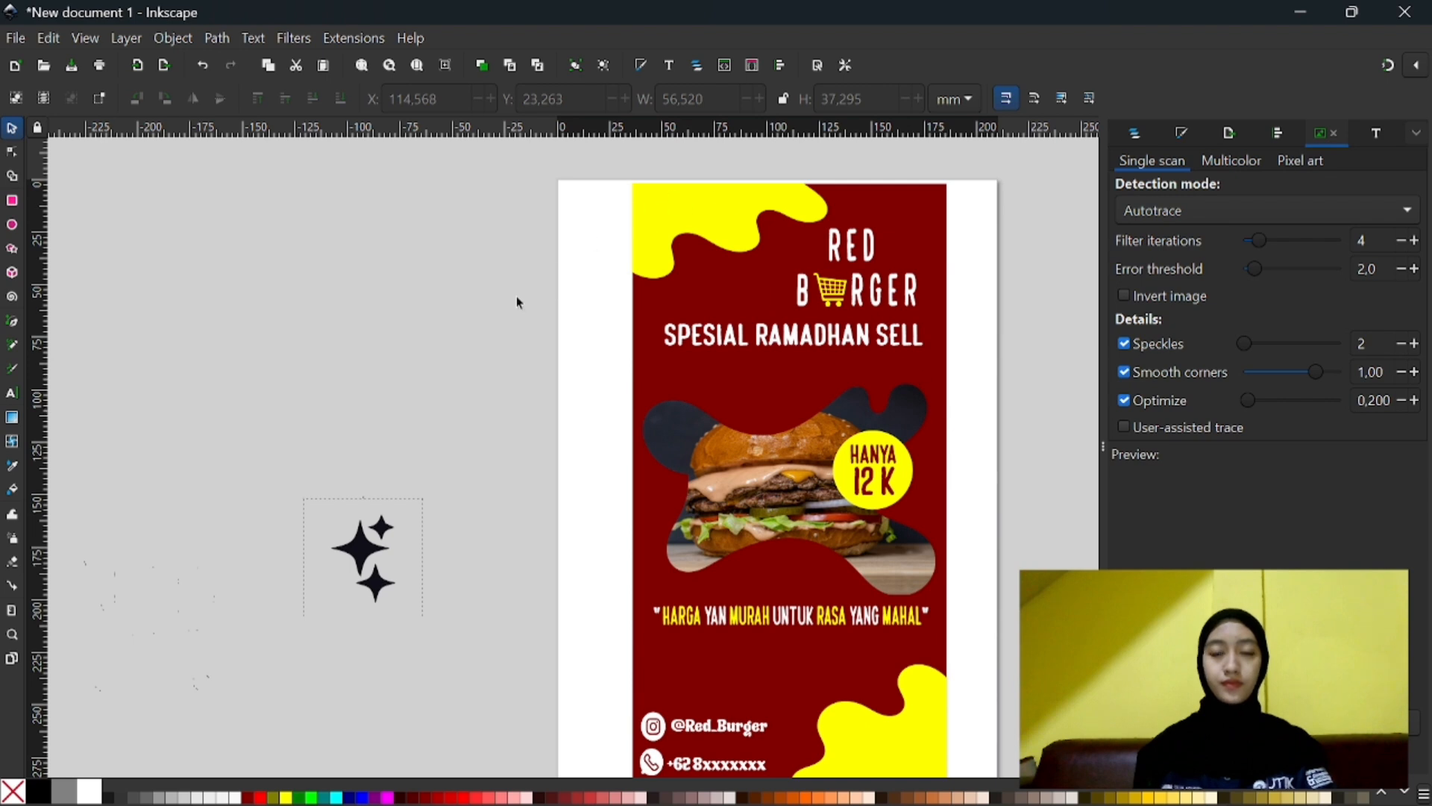
- Fill the traced stars with white, shrink them to about 32 × 29 mm, and place them in the poster's upper-right corner
left_click_drag(373, 526, 399, 458)
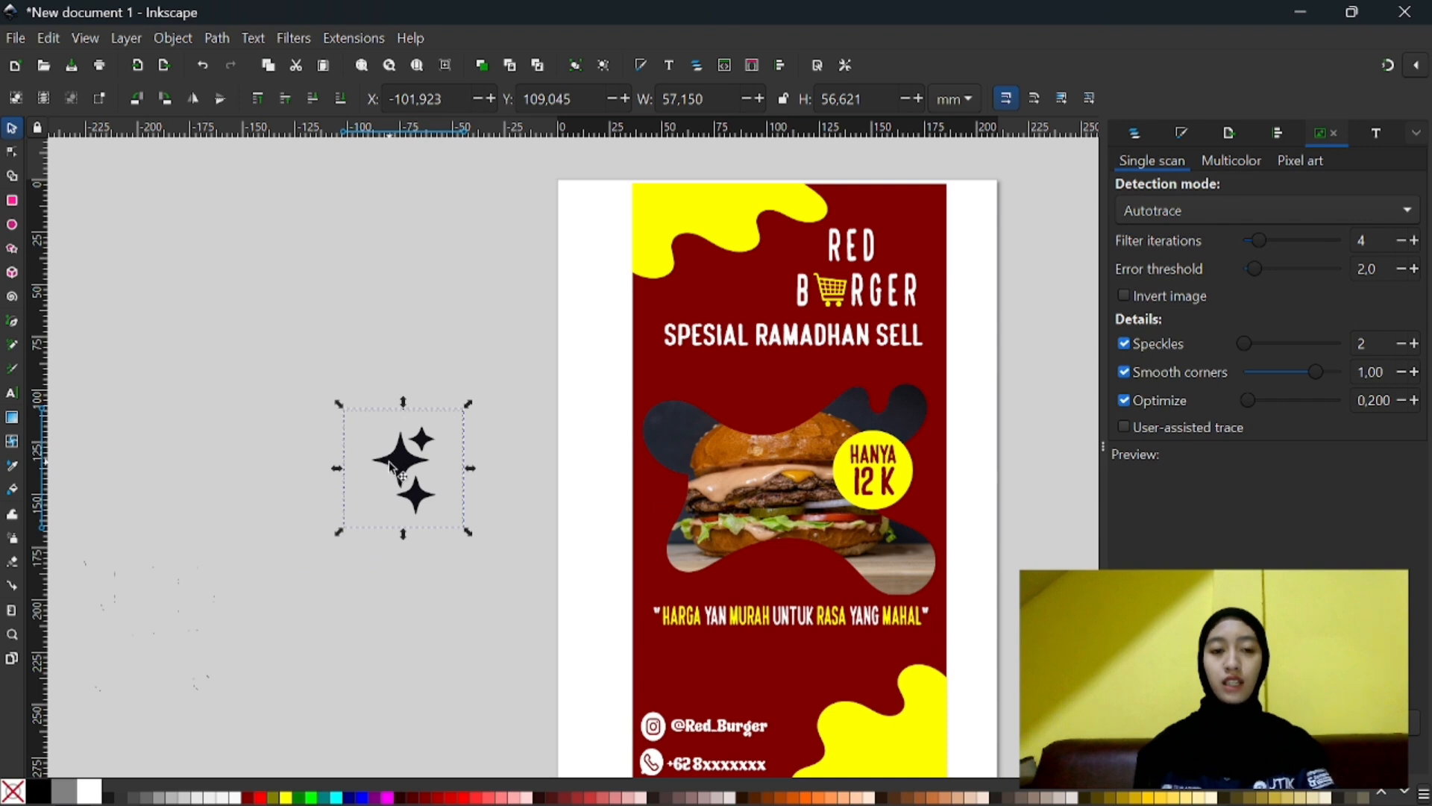
left_click(101, 791)
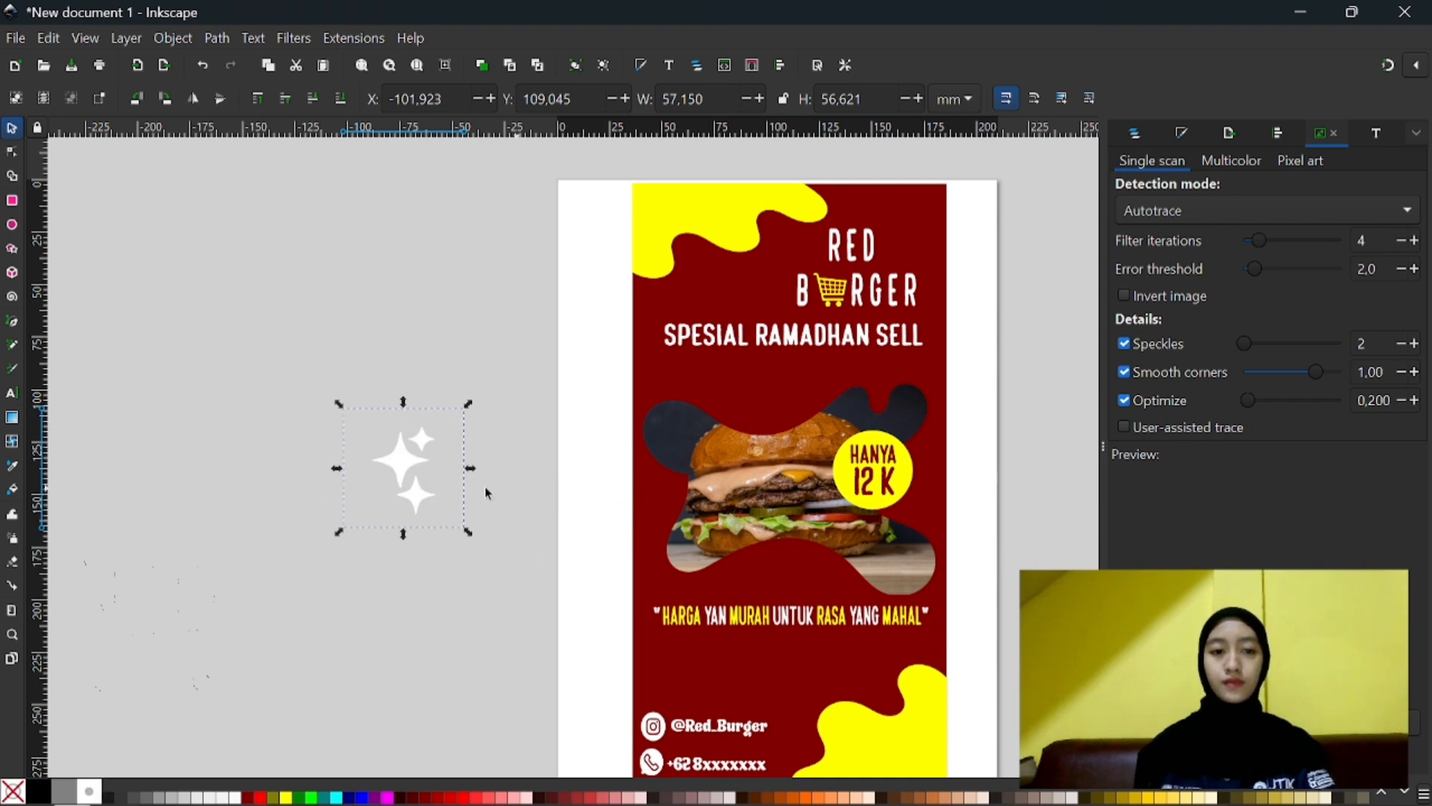
left_click_drag(389, 487, 910, 249)
left_click(391, 457)
left_click_drag(962, 289, 919, 234)
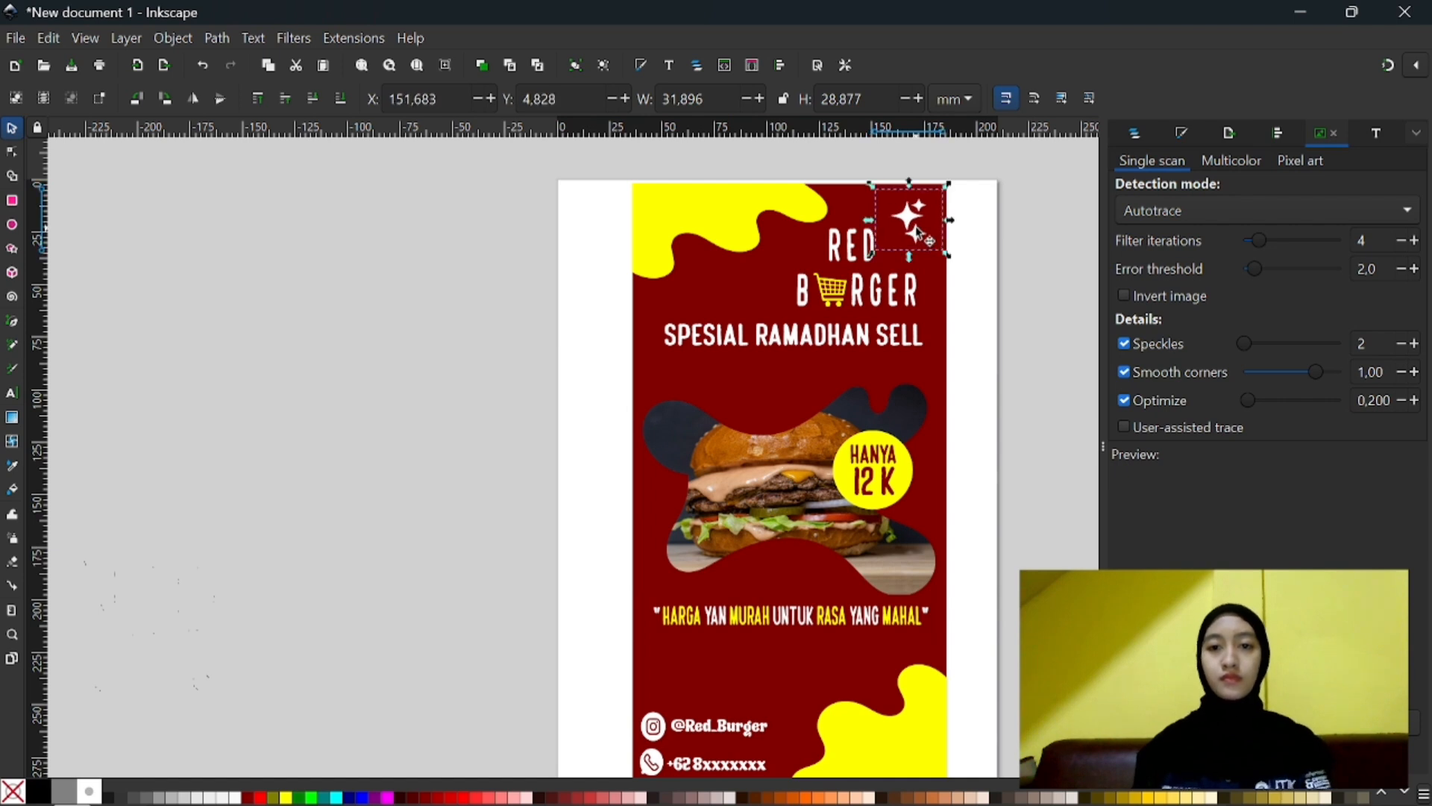
left_click(963, 285)
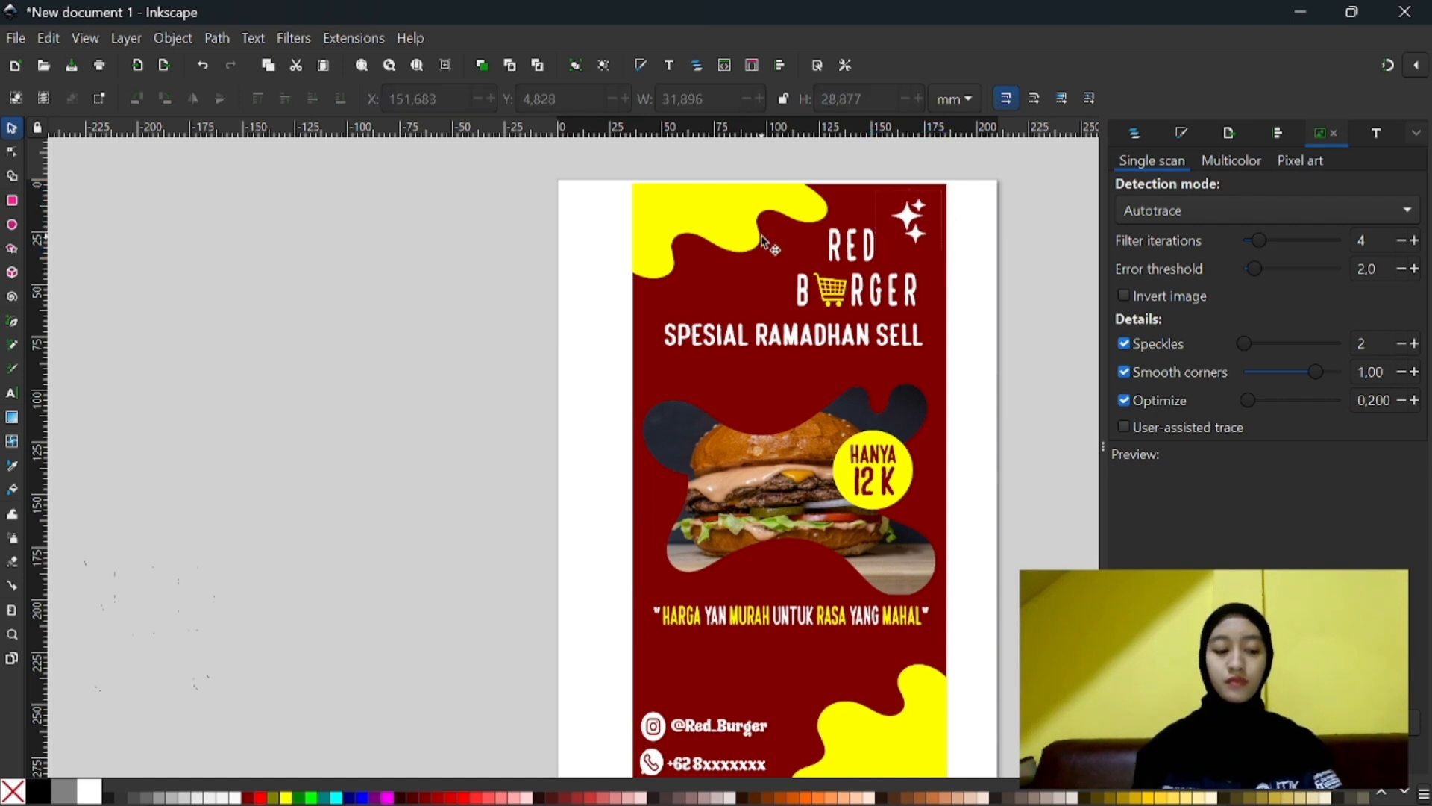
- Nudge the white stars in the poster's upper-right corner down to about X 162, Y 7.6 mm
key("Down")
key("Down")
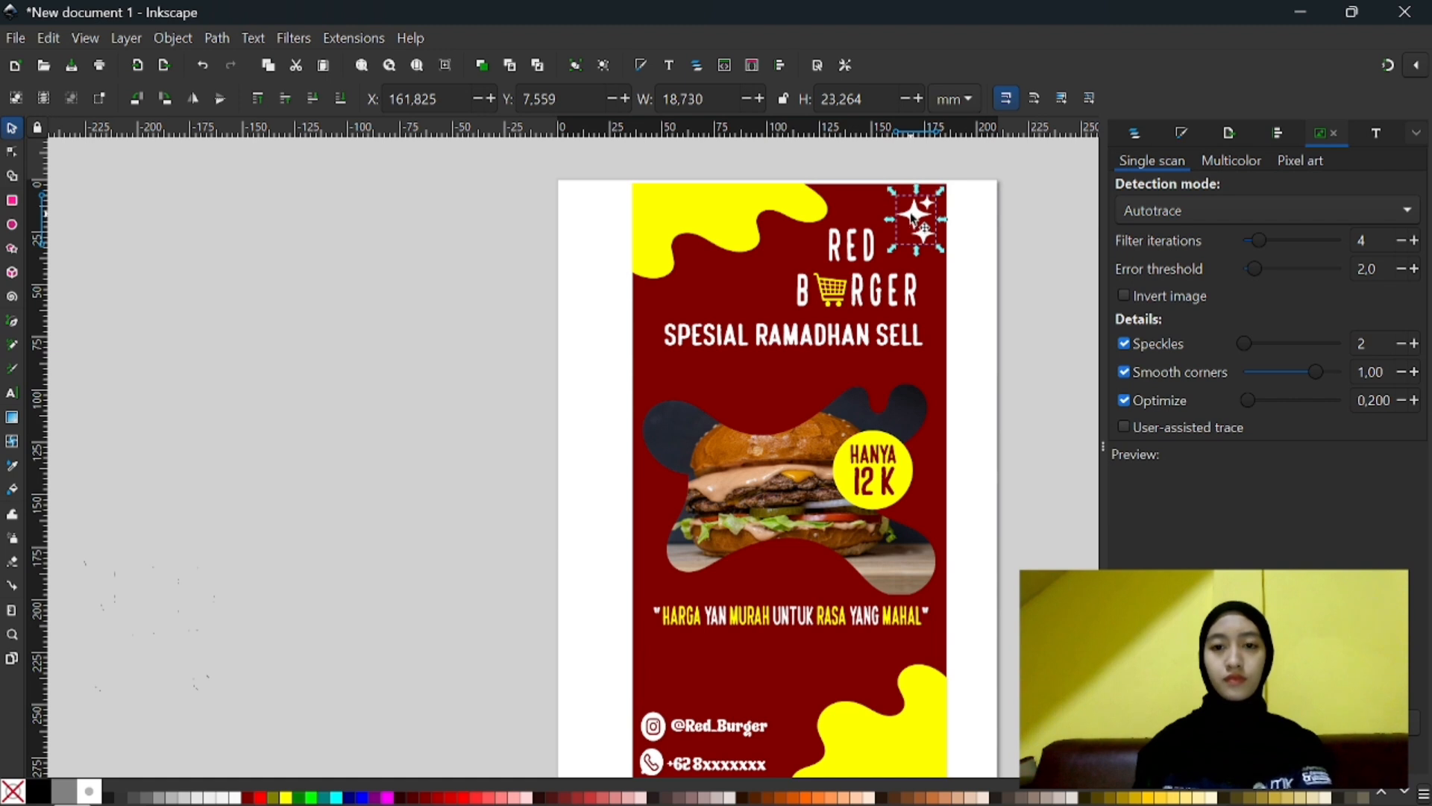
left_click(944, 240)
left_click(924, 231)
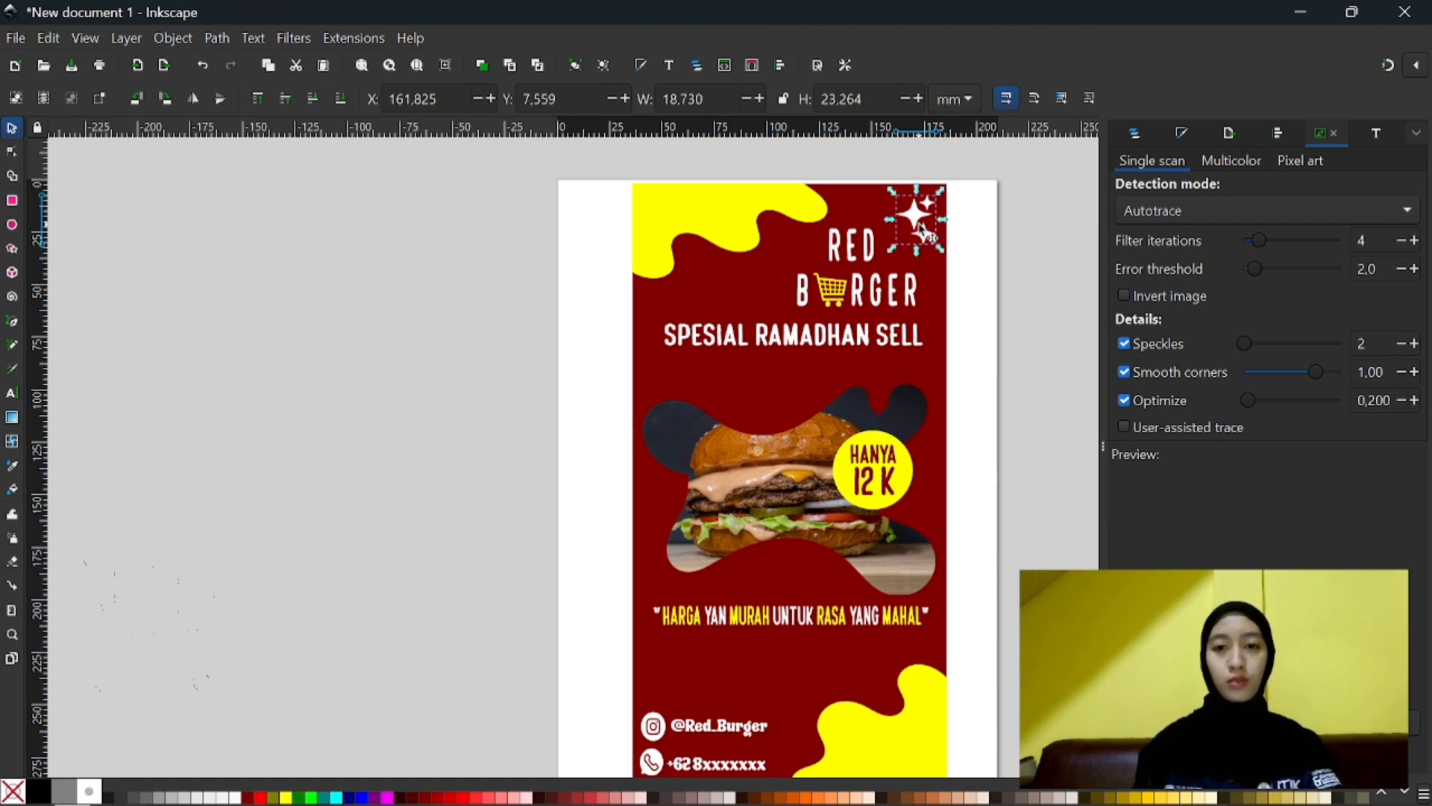
- Duplicate the corner stars and place the copy over the lower-left edge of the clipped burger photo
left_click_drag(925, 233, 782, 451)
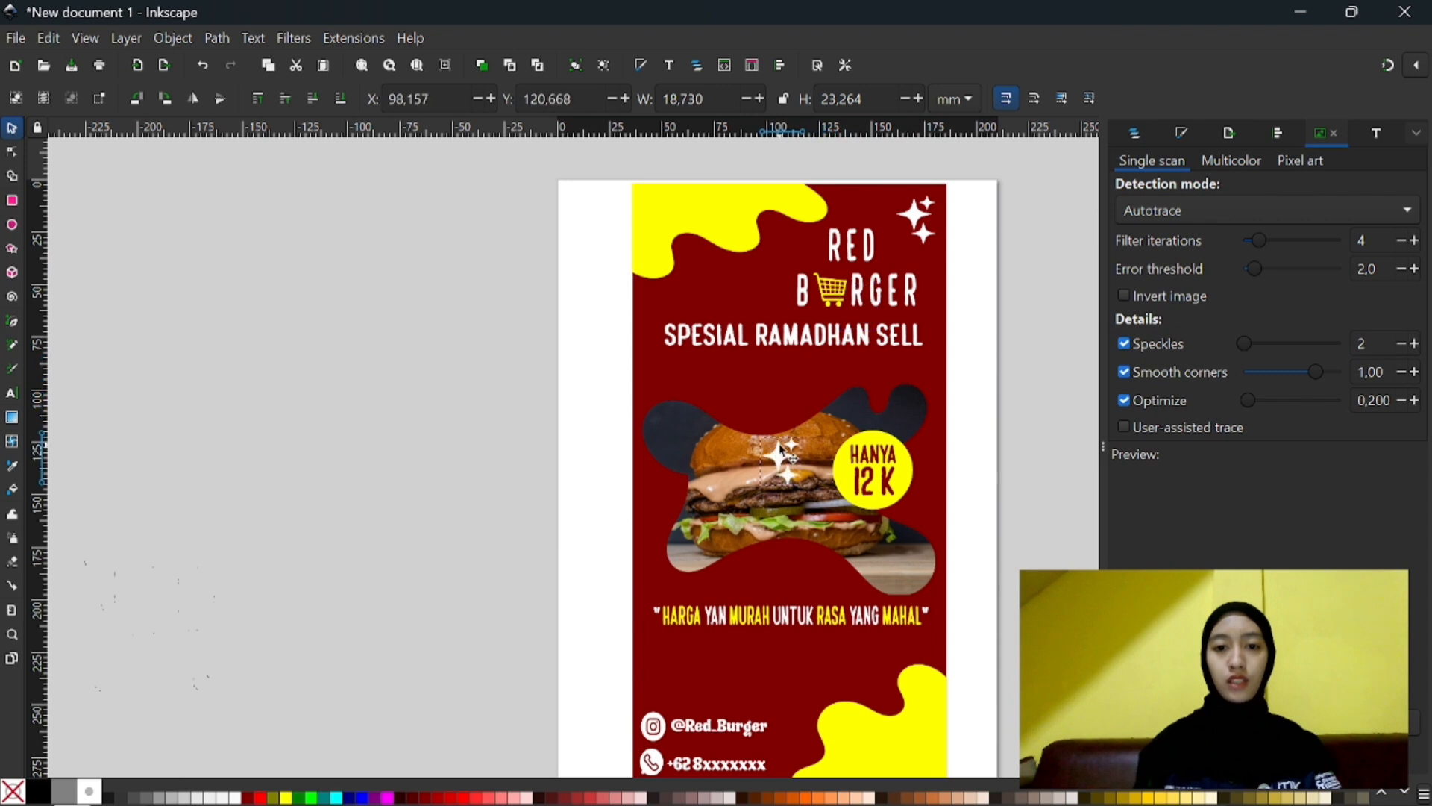
scroll(777, 396, "down", 1)
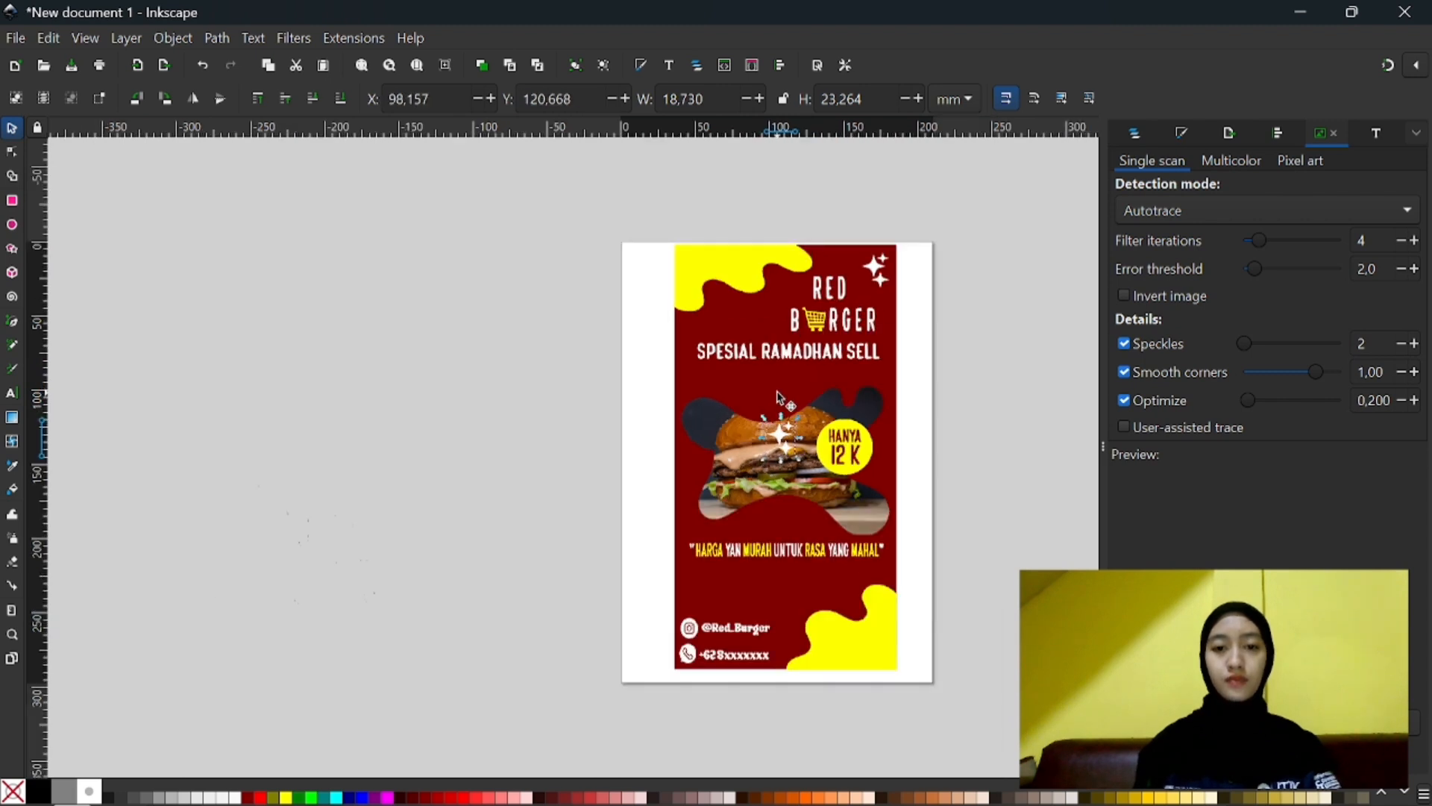
scroll(778, 396, "up", 1)
left_click_drag(781, 451, 695, 580)
left_click(691, 567)
left_click(698, 575)
left_click(989, 399)
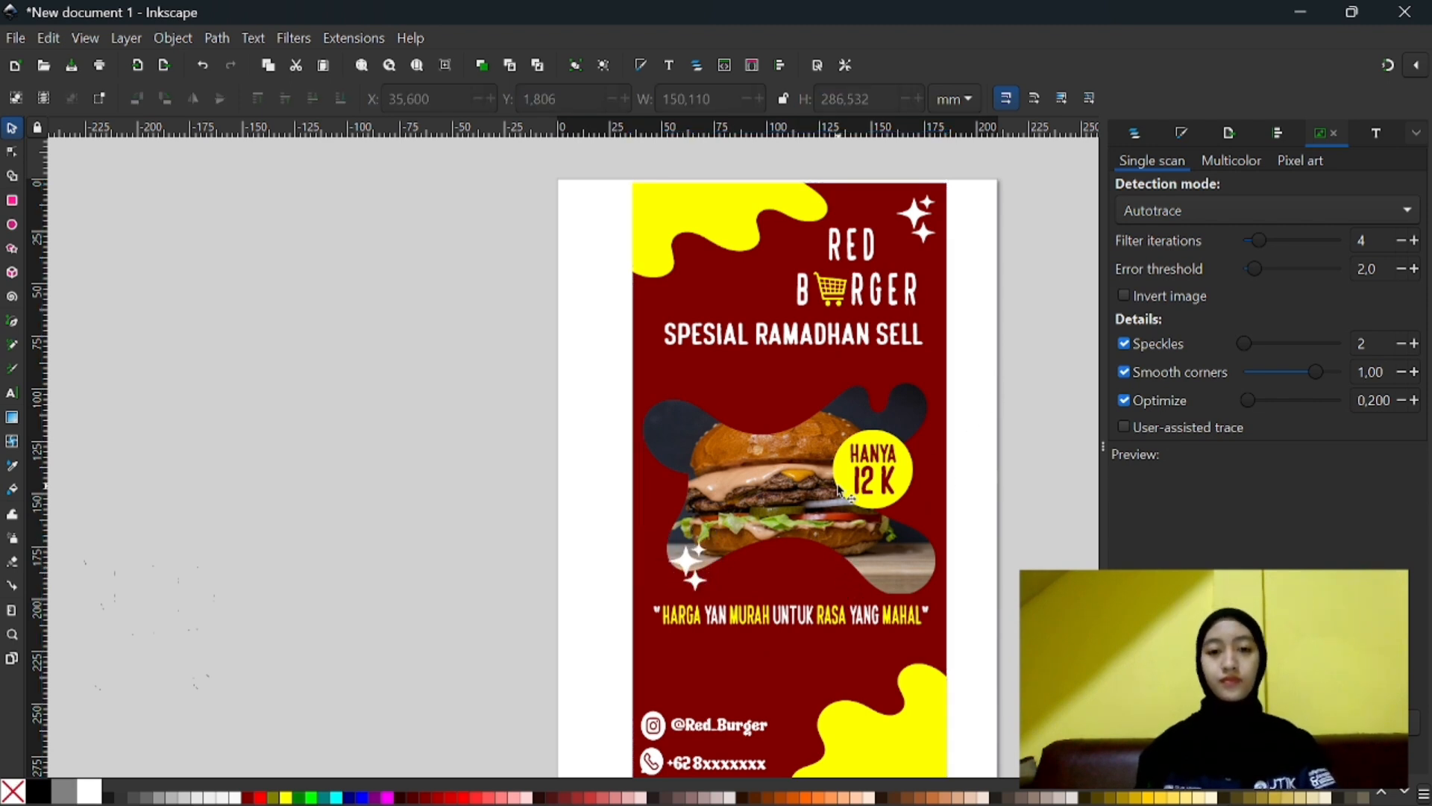
scroll(840, 483, "down", 1)
scroll(923, 588, "up", 1)
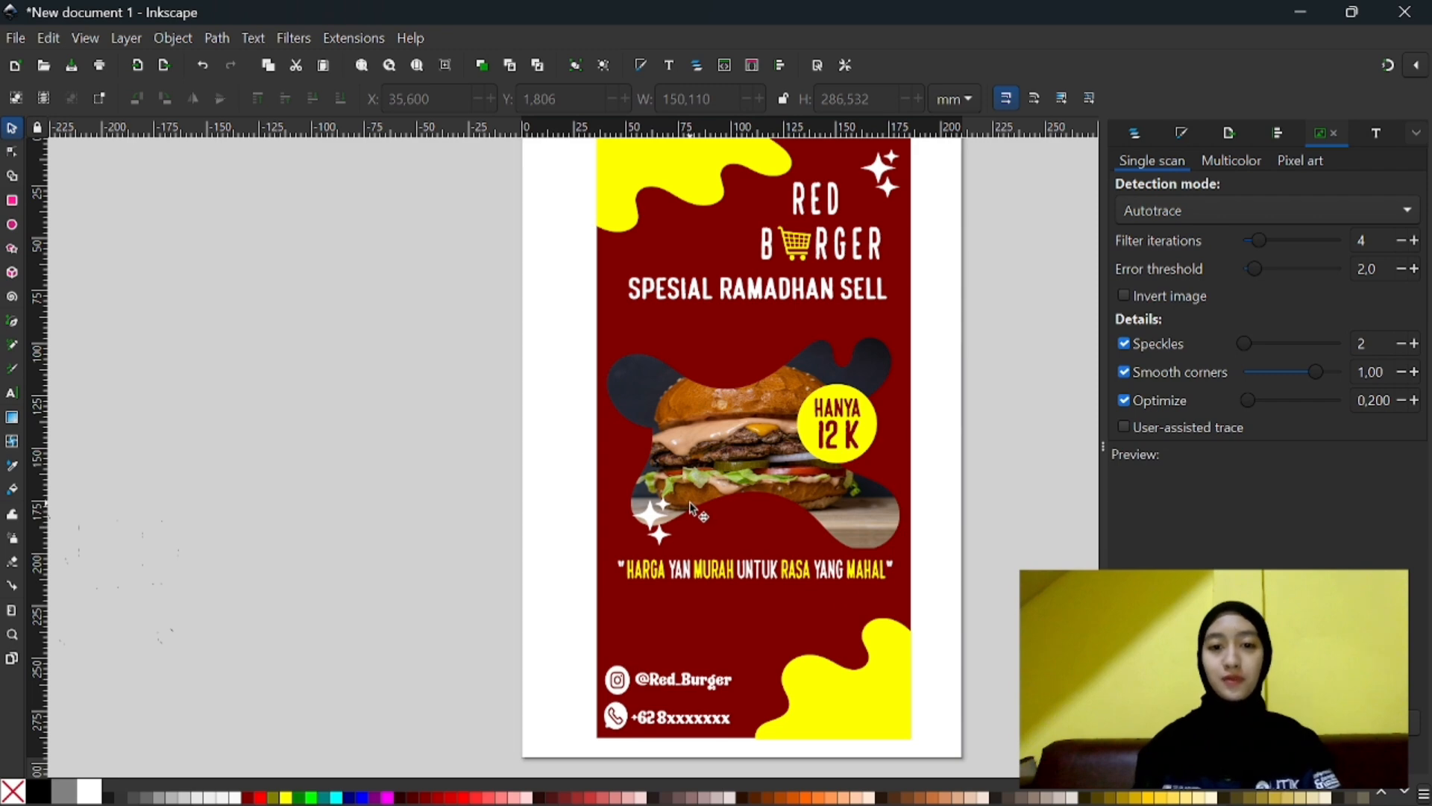
scroll(689, 505, "down", 1)
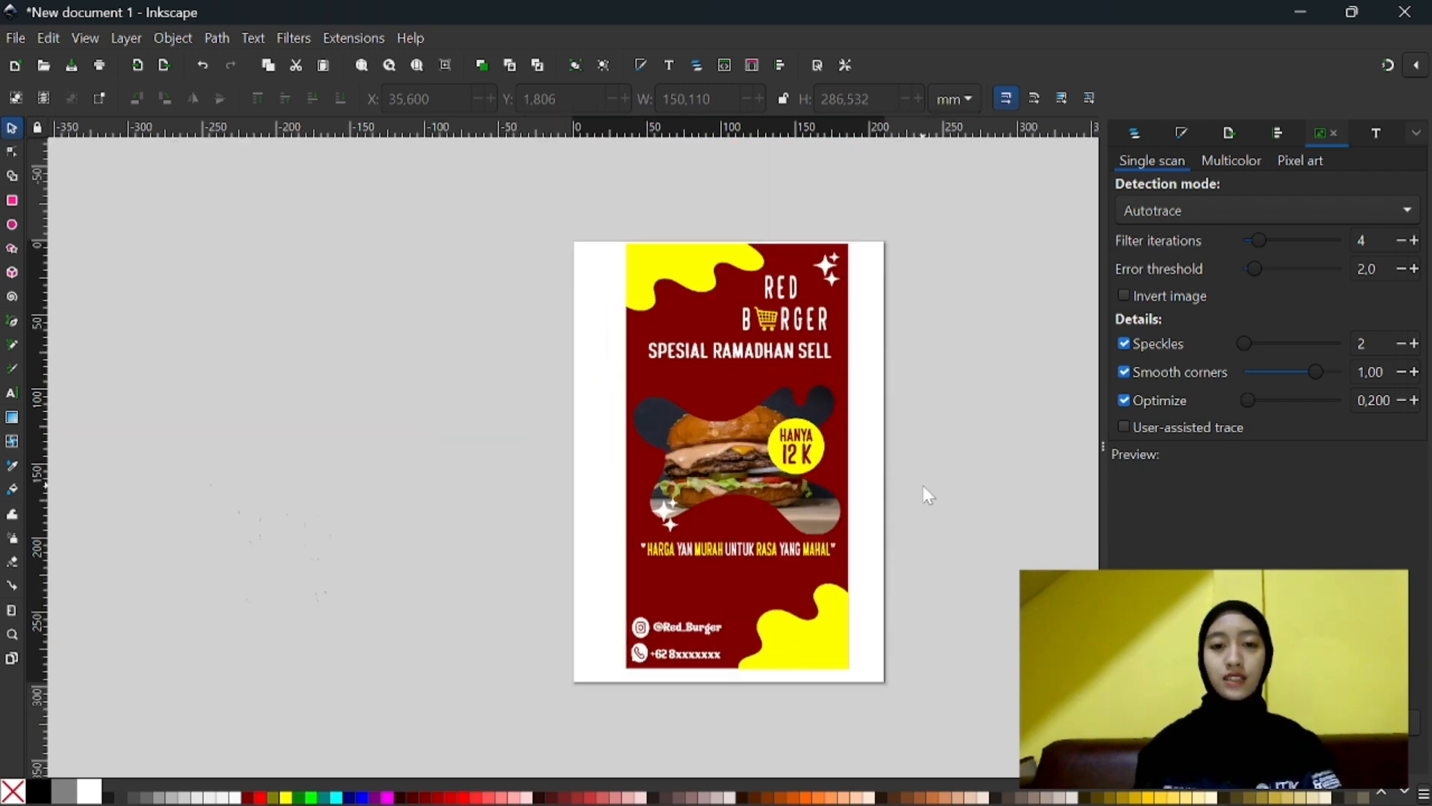
- Save the document as an Inkscape SVG named "postert Burger" in the KOMGRAF folder inside Pictures
key("ctrl+s")
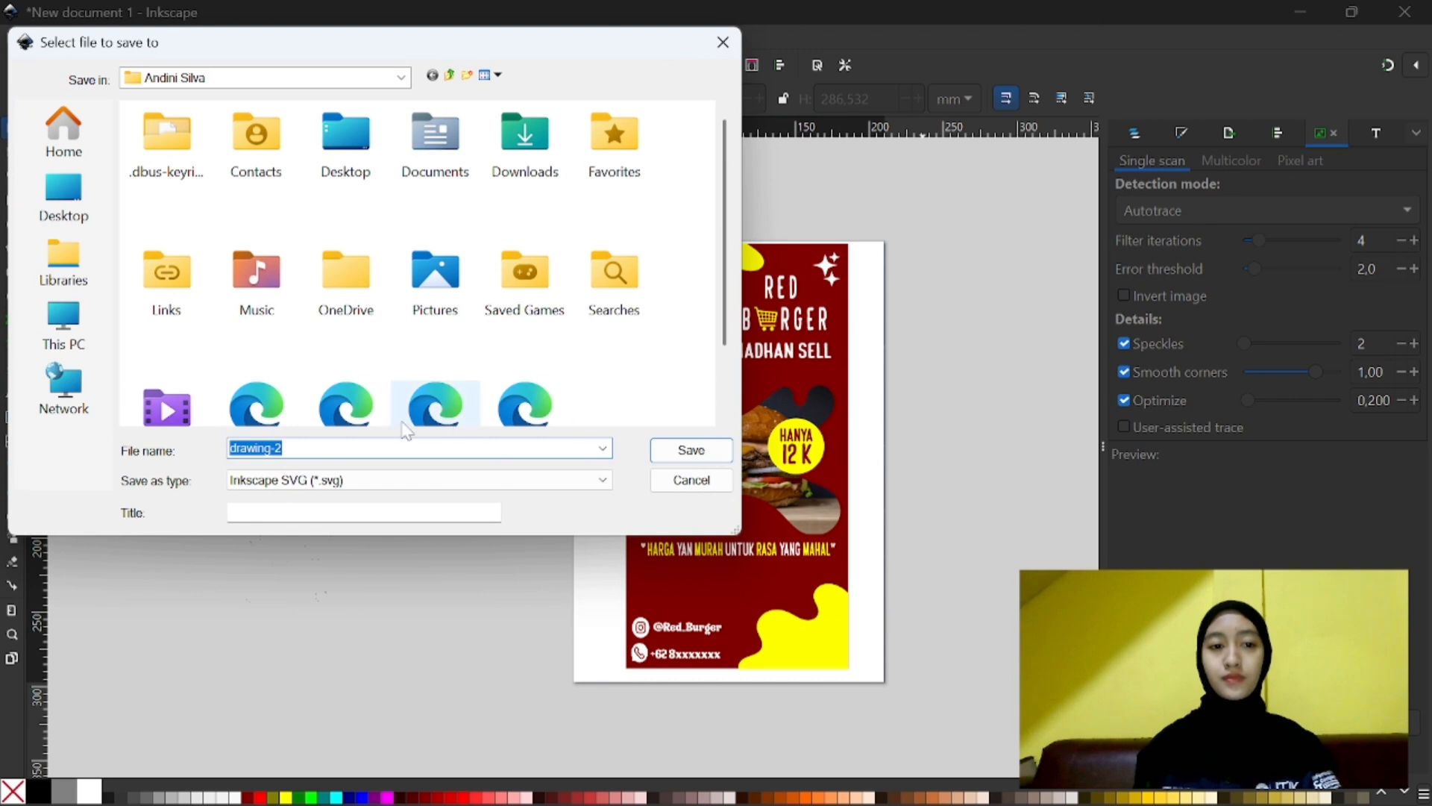
key("BackSpace")
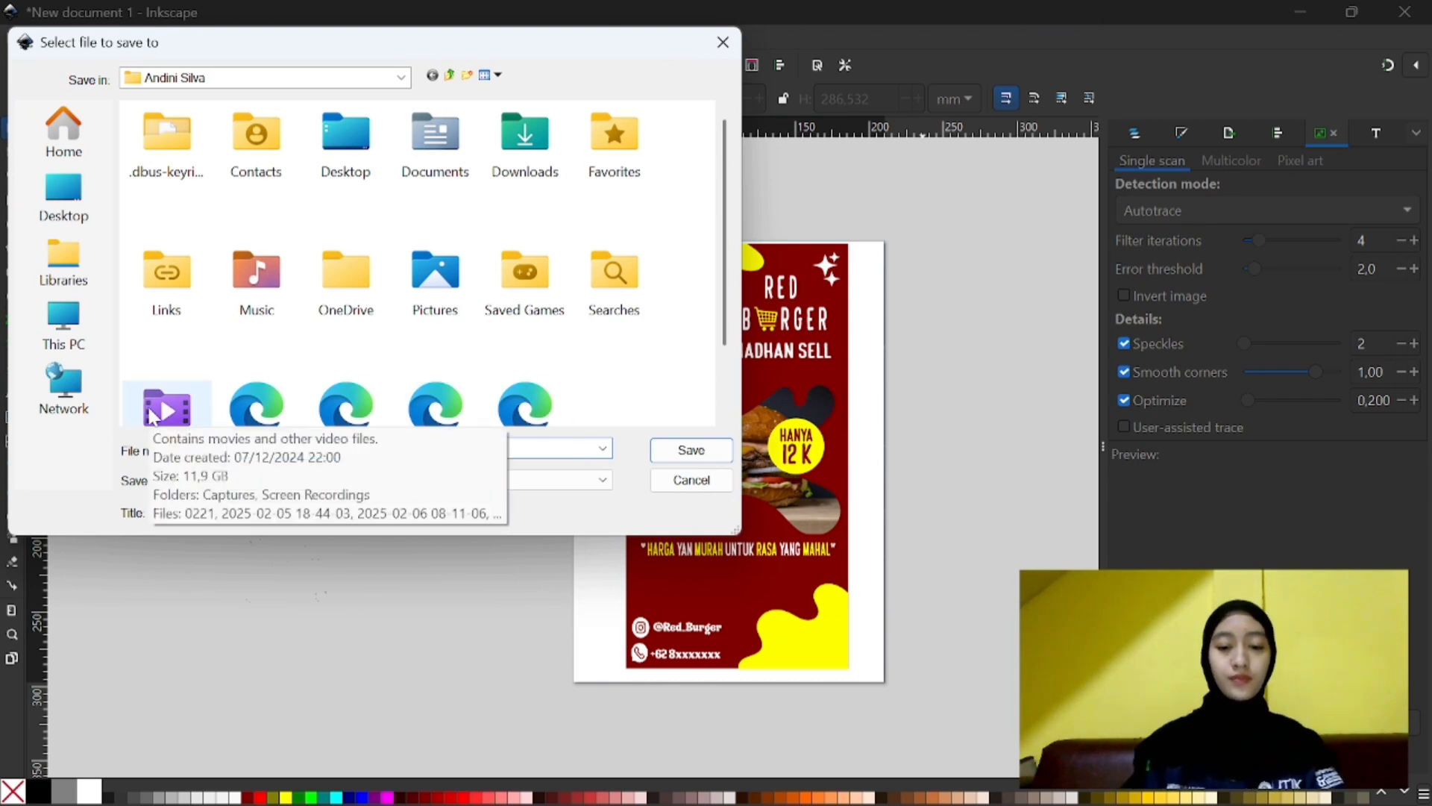
type("pos")
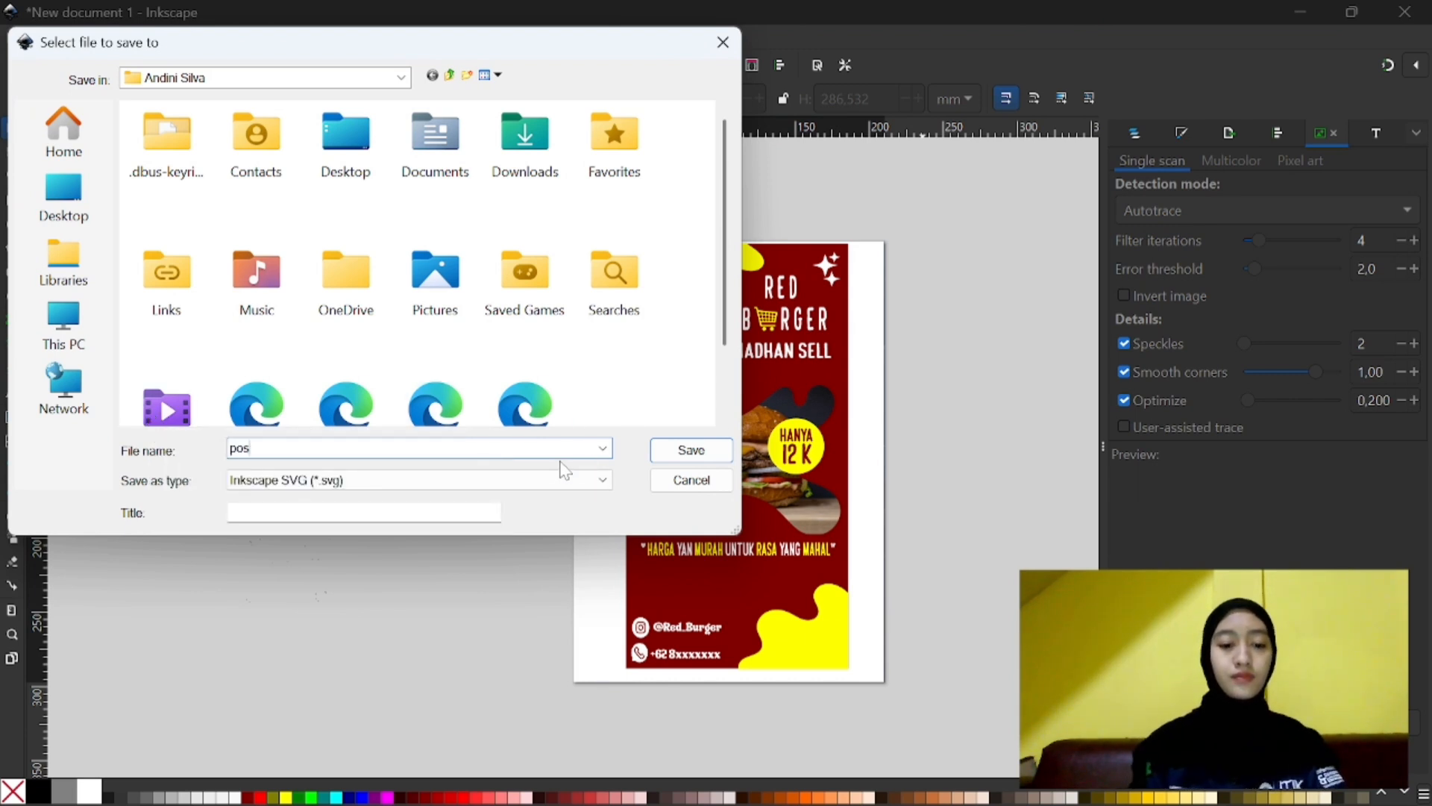
type("tert Burger")
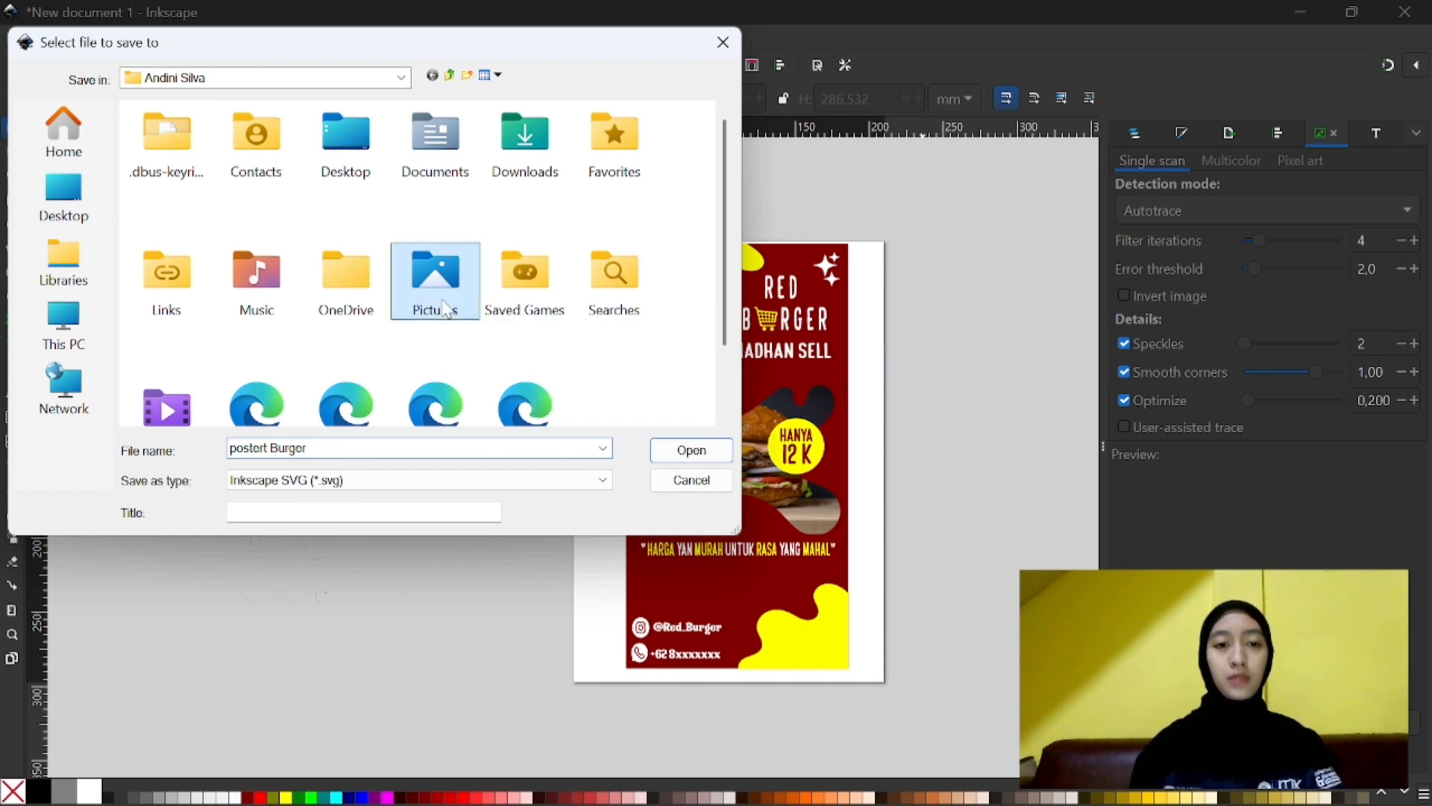
double_click(442, 295)
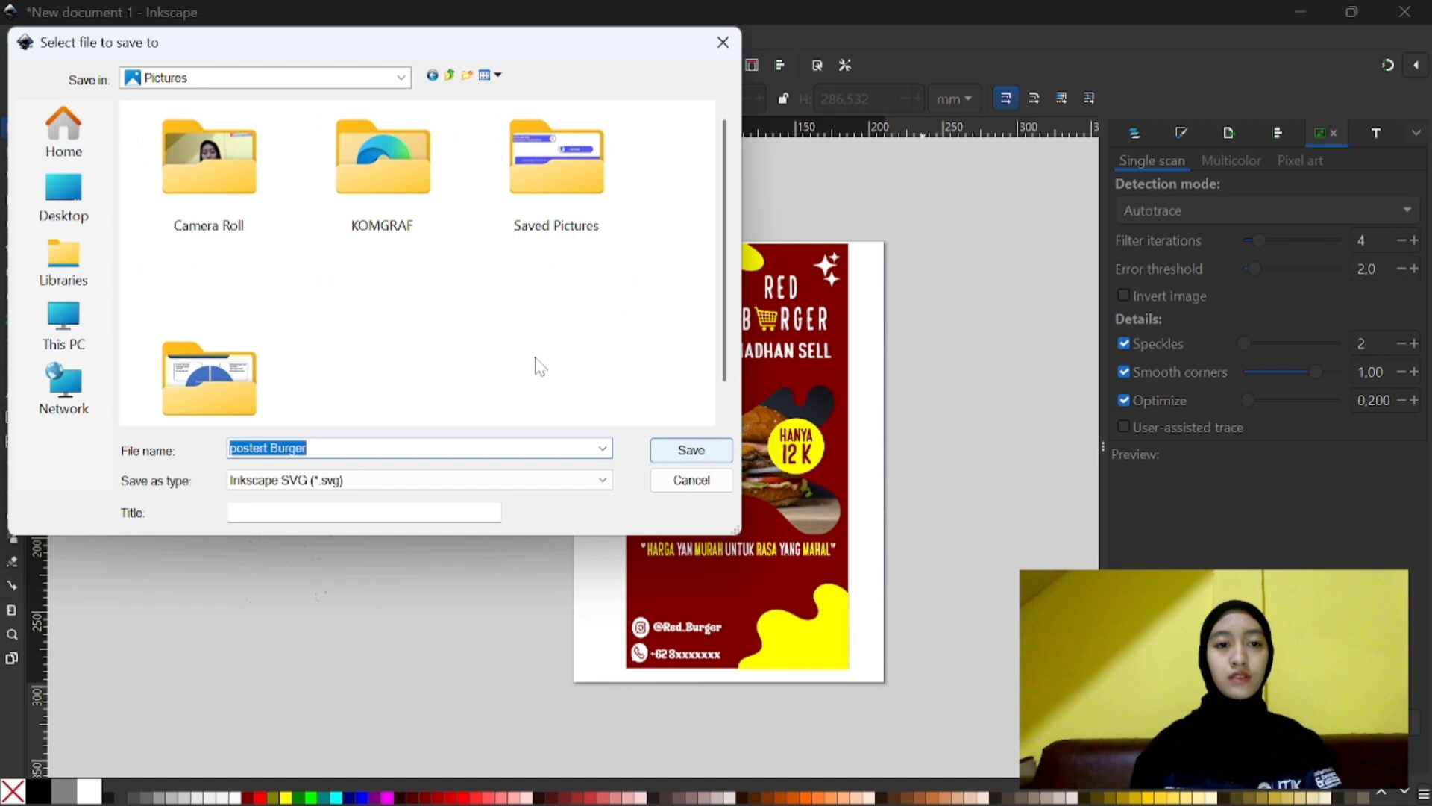
left_click(427, 227)
left_click(686, 450)
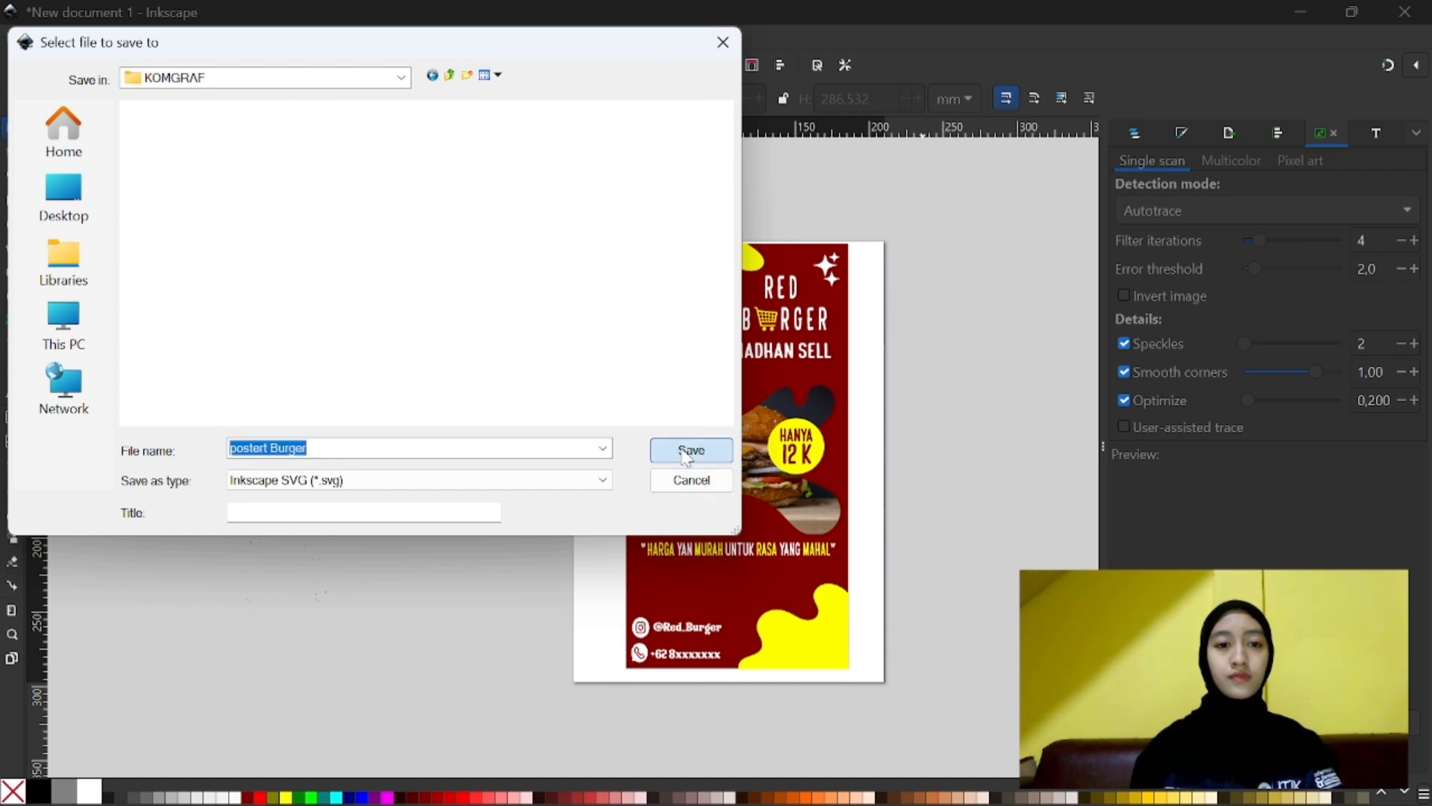
left_click(686, 452)
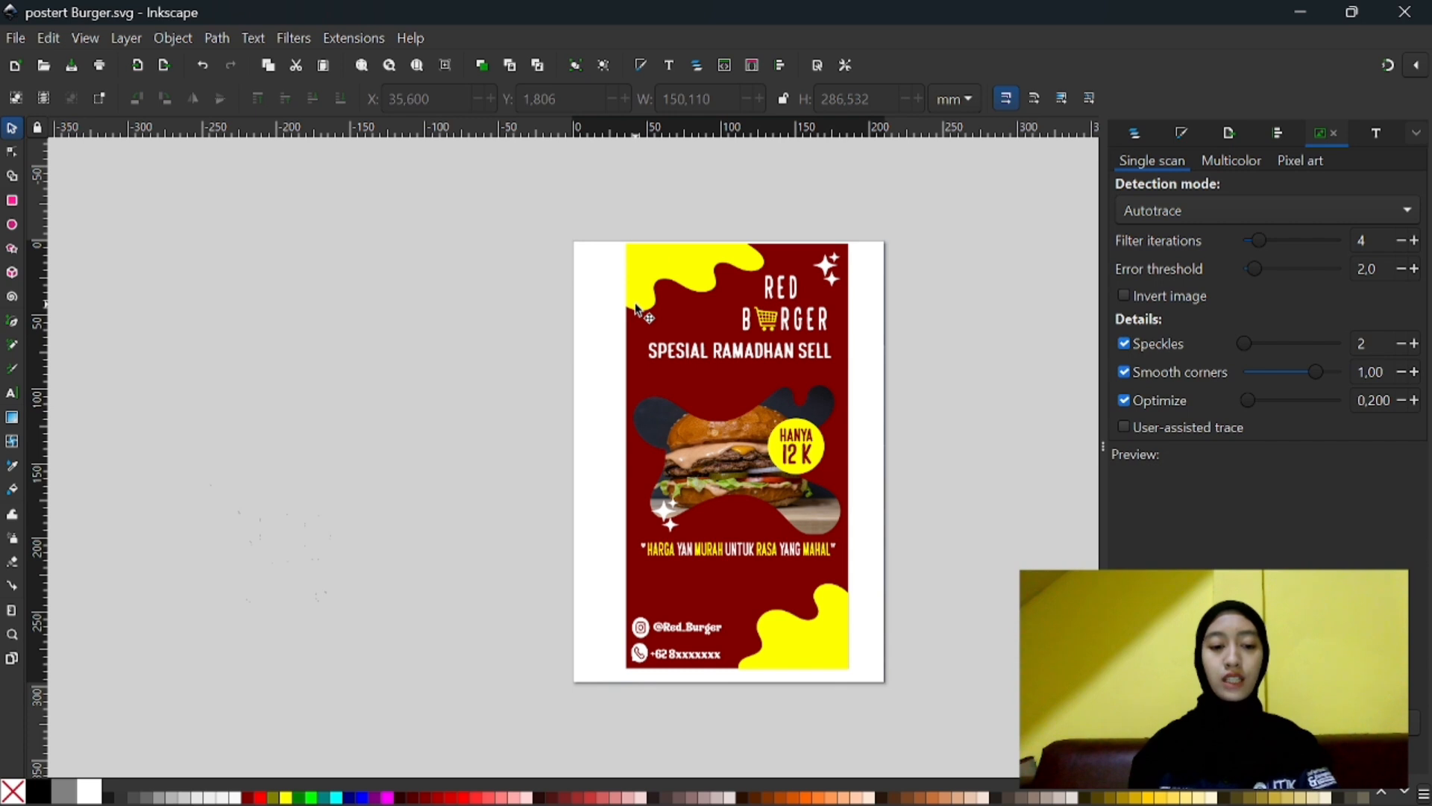
- Export the poster as a single file using the custom area at 794 × 1123 px and 96 DPI
key("ctrl+shift+e")
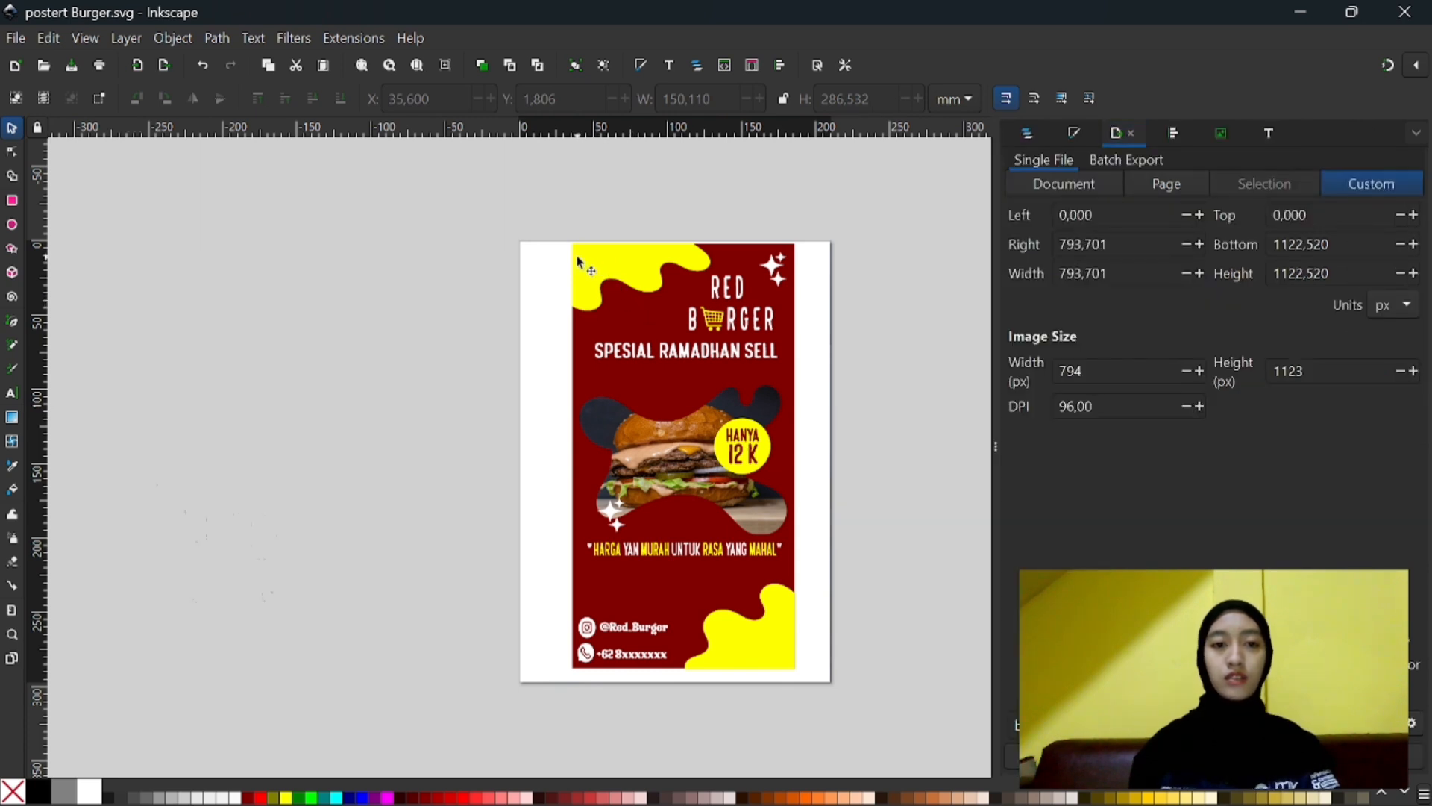
left_click_drag(561, 237, 821, 691)
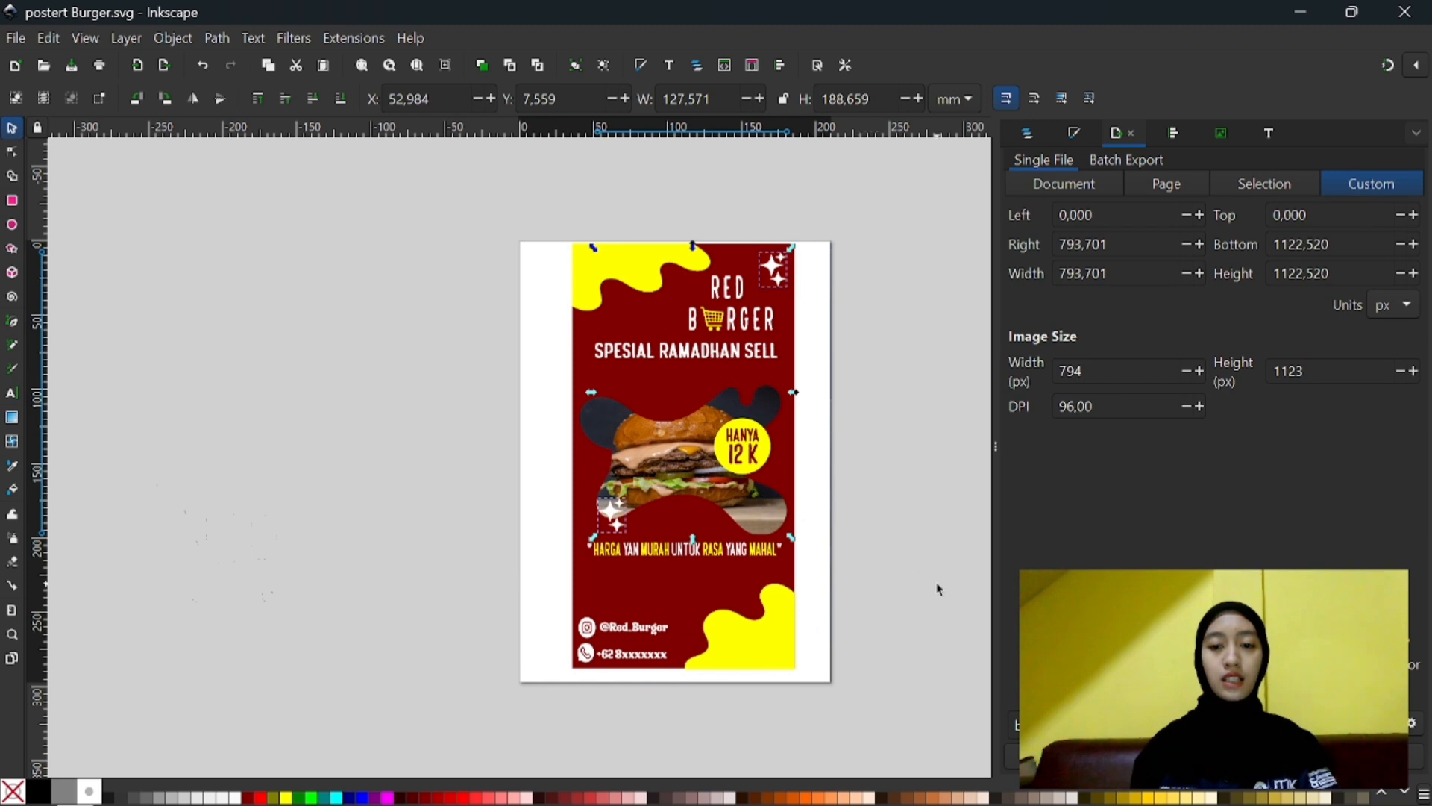
left_click(1214, 756)
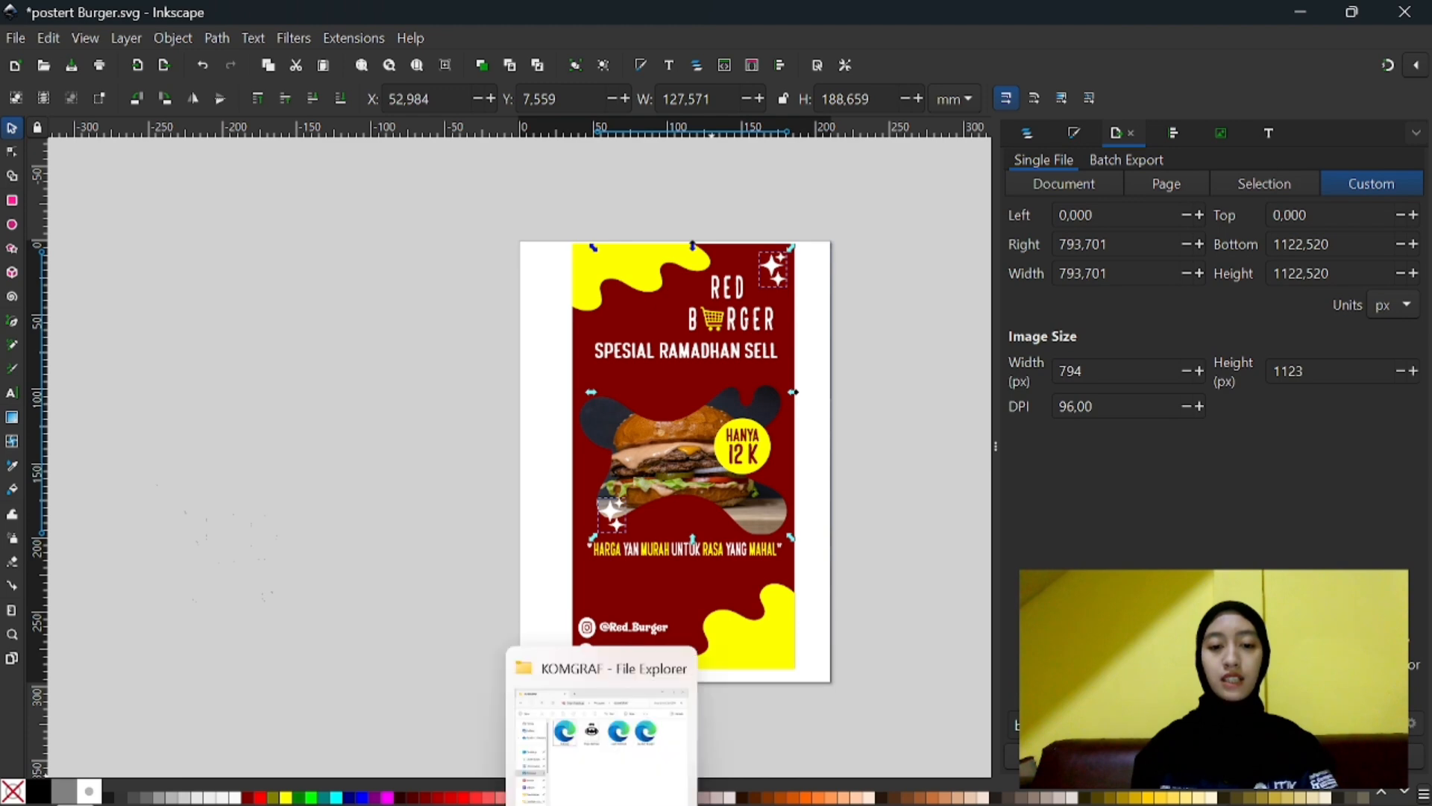
- Switch to the KOMGRAF folder in File Explorer and open postert Burger in the browser to check the whole poster
left_click(634, 761)
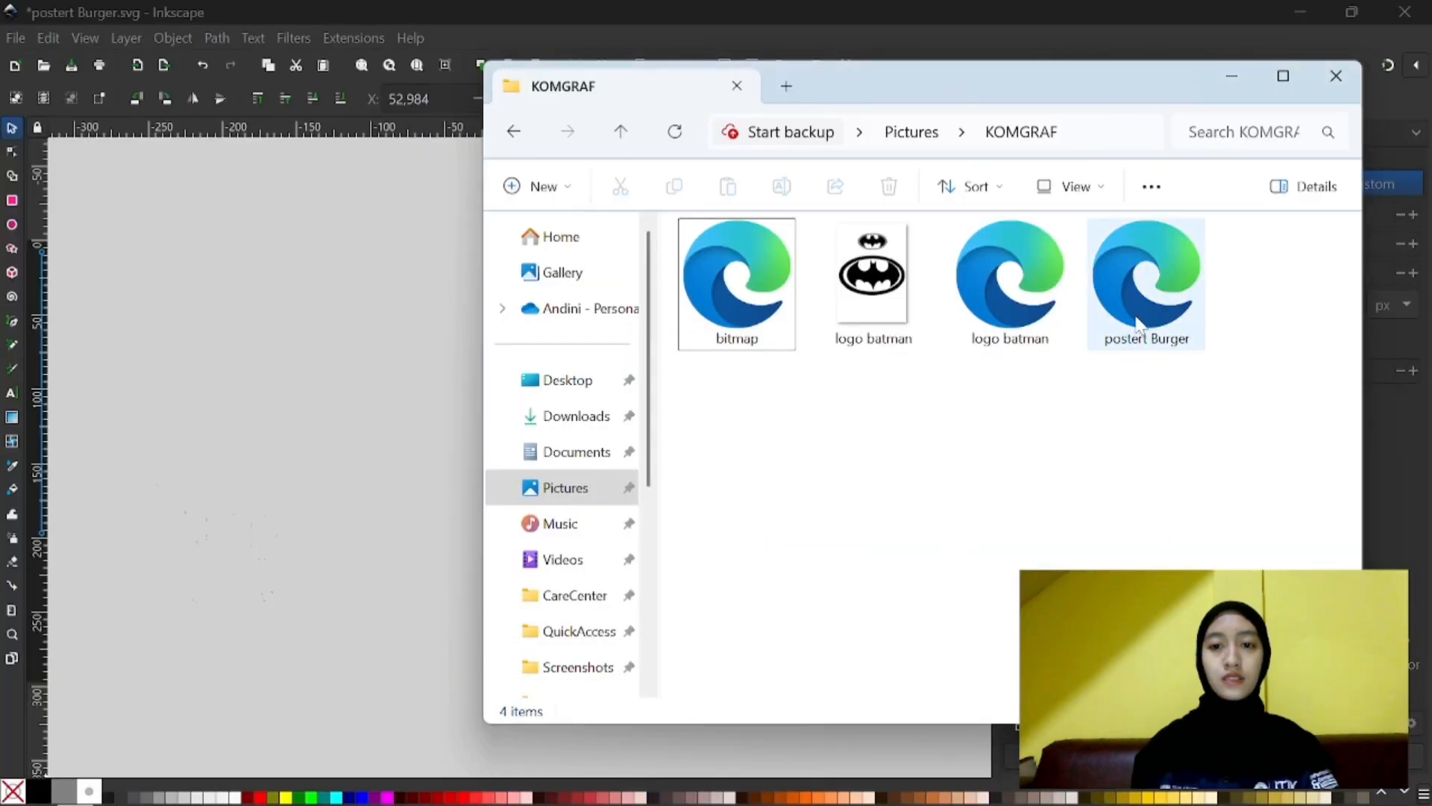
double_click(1154, 312)
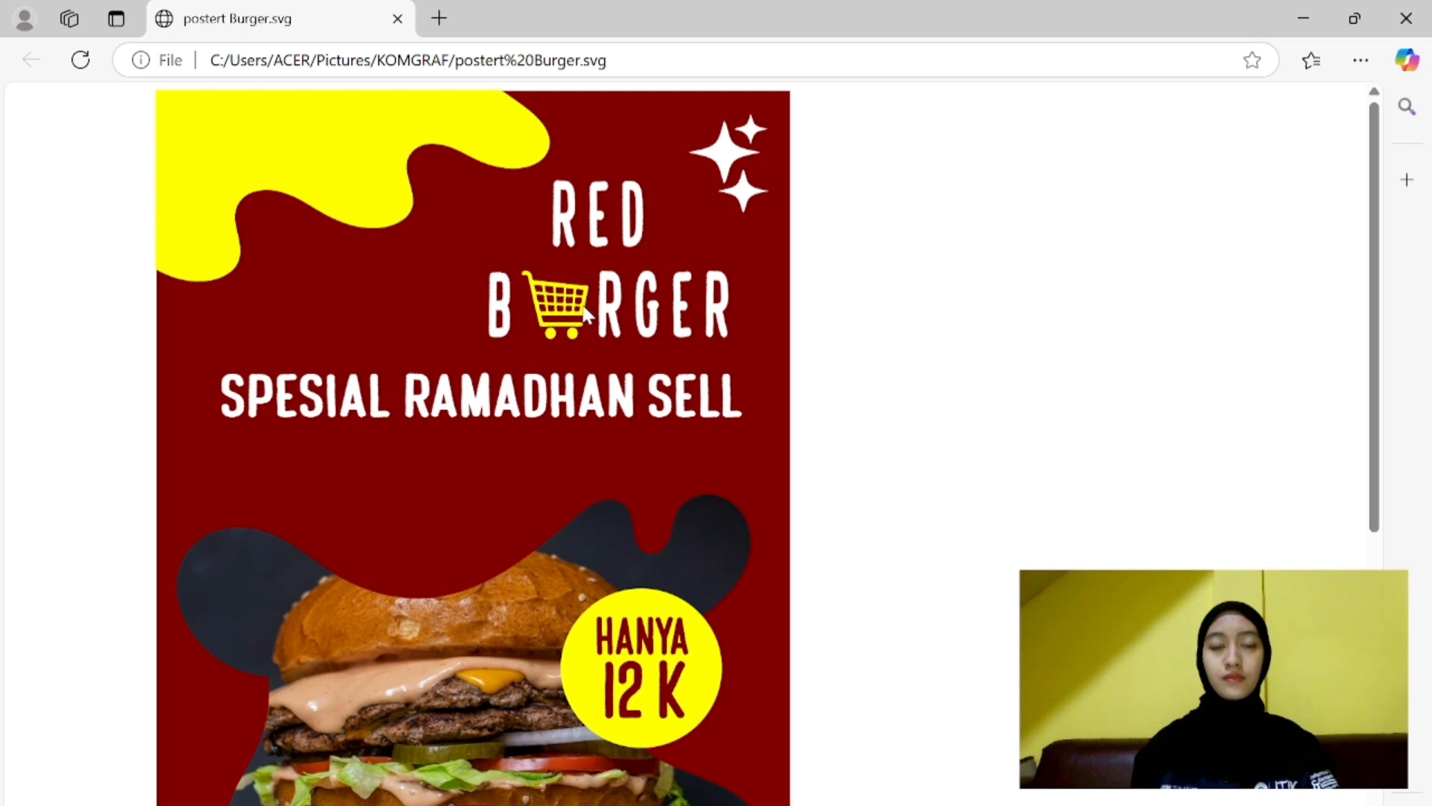
key("ctrl+minus")
key("ctrl+minus")
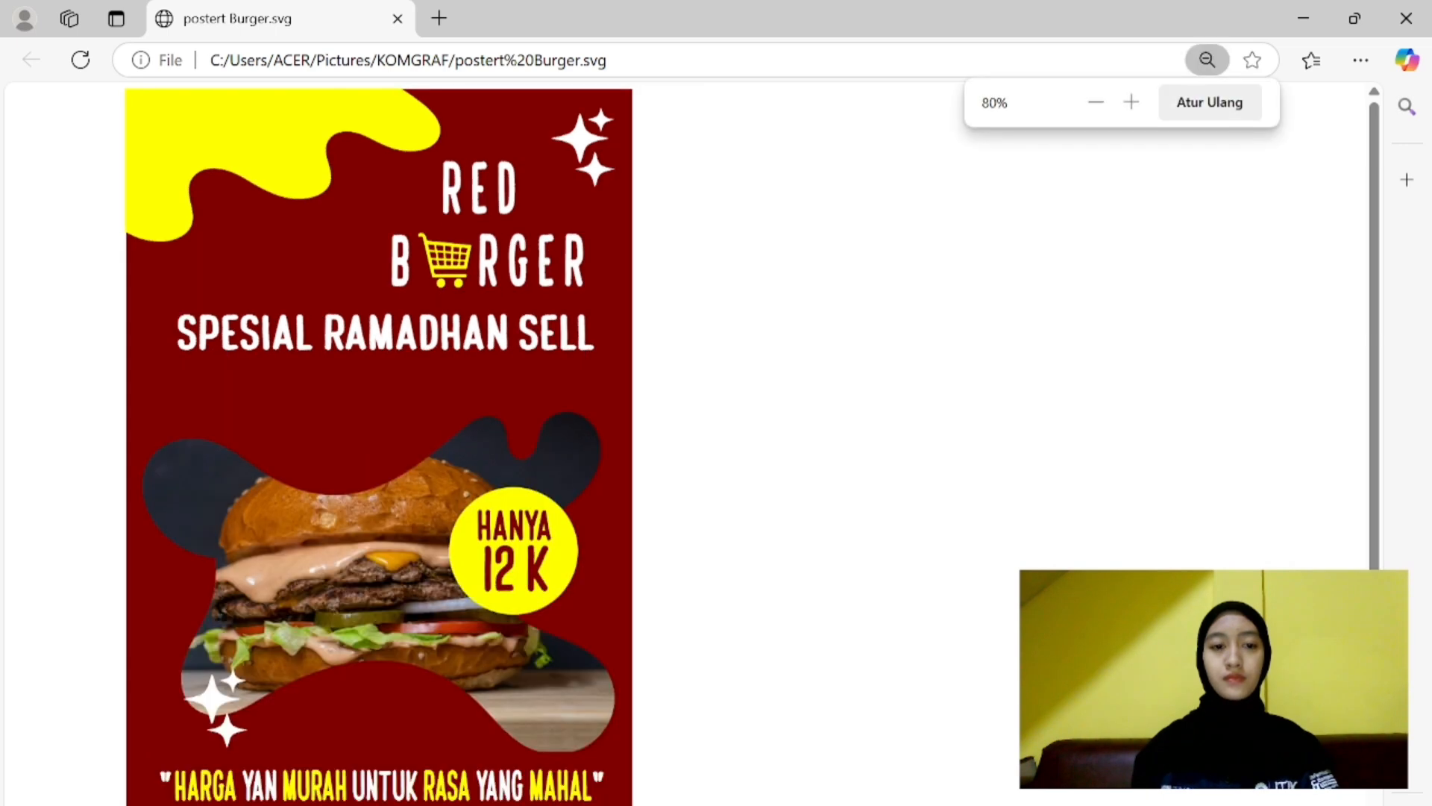
key("ctrl+minus")
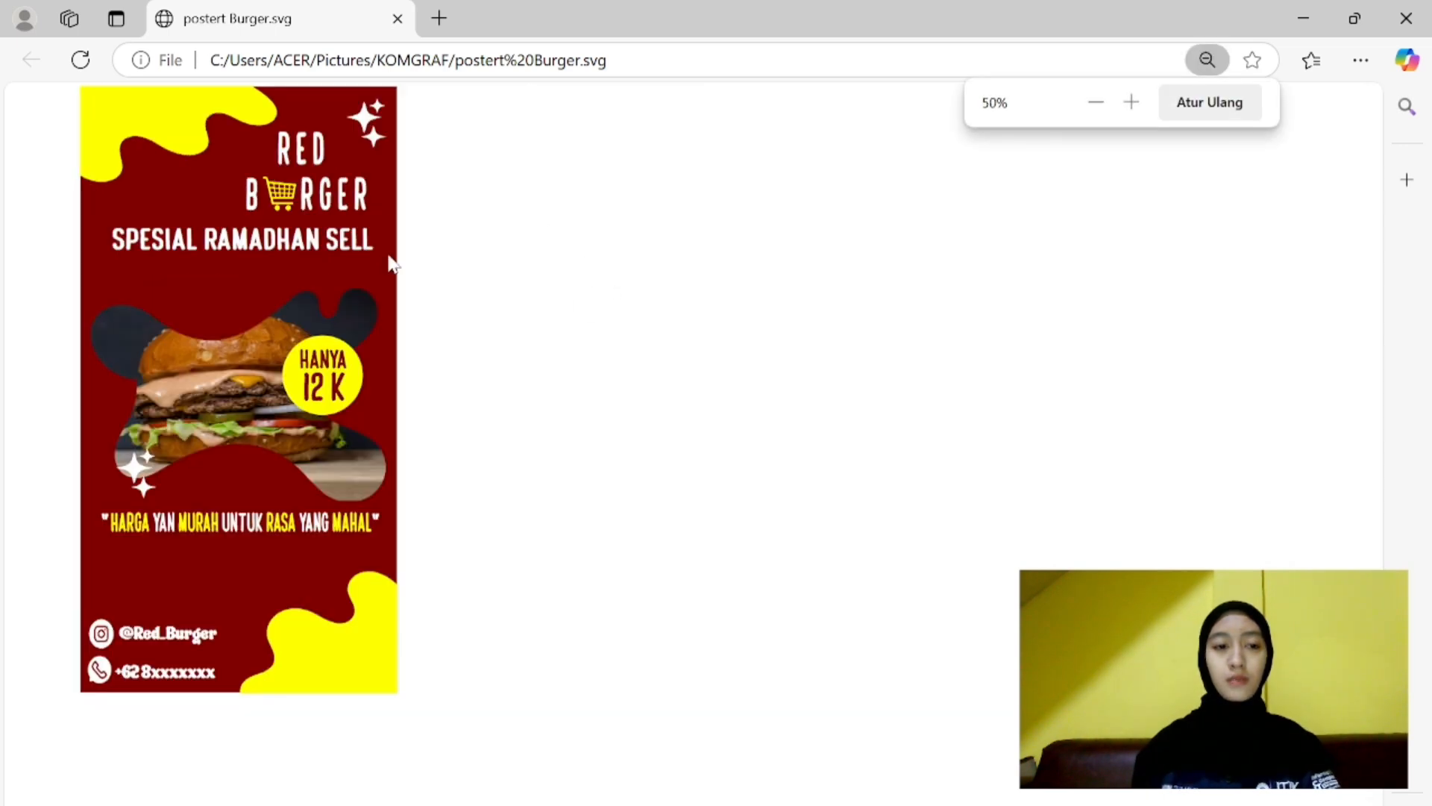